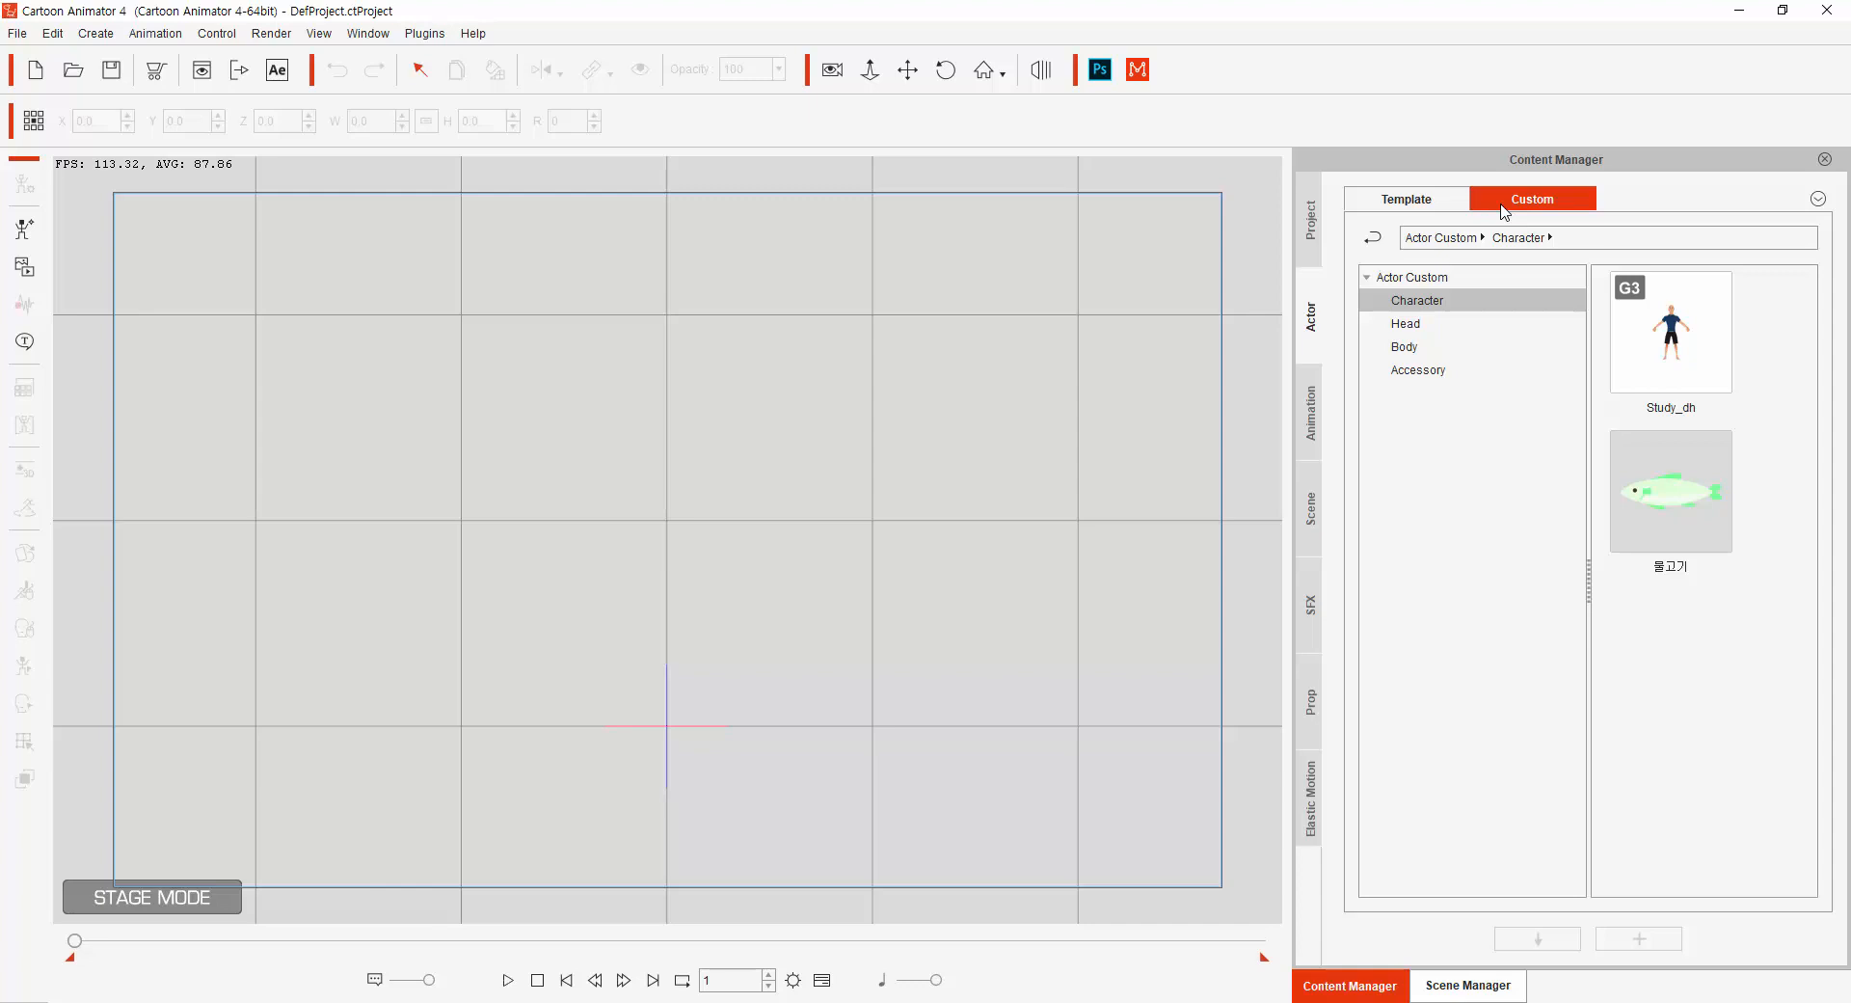
click(1315, 424)
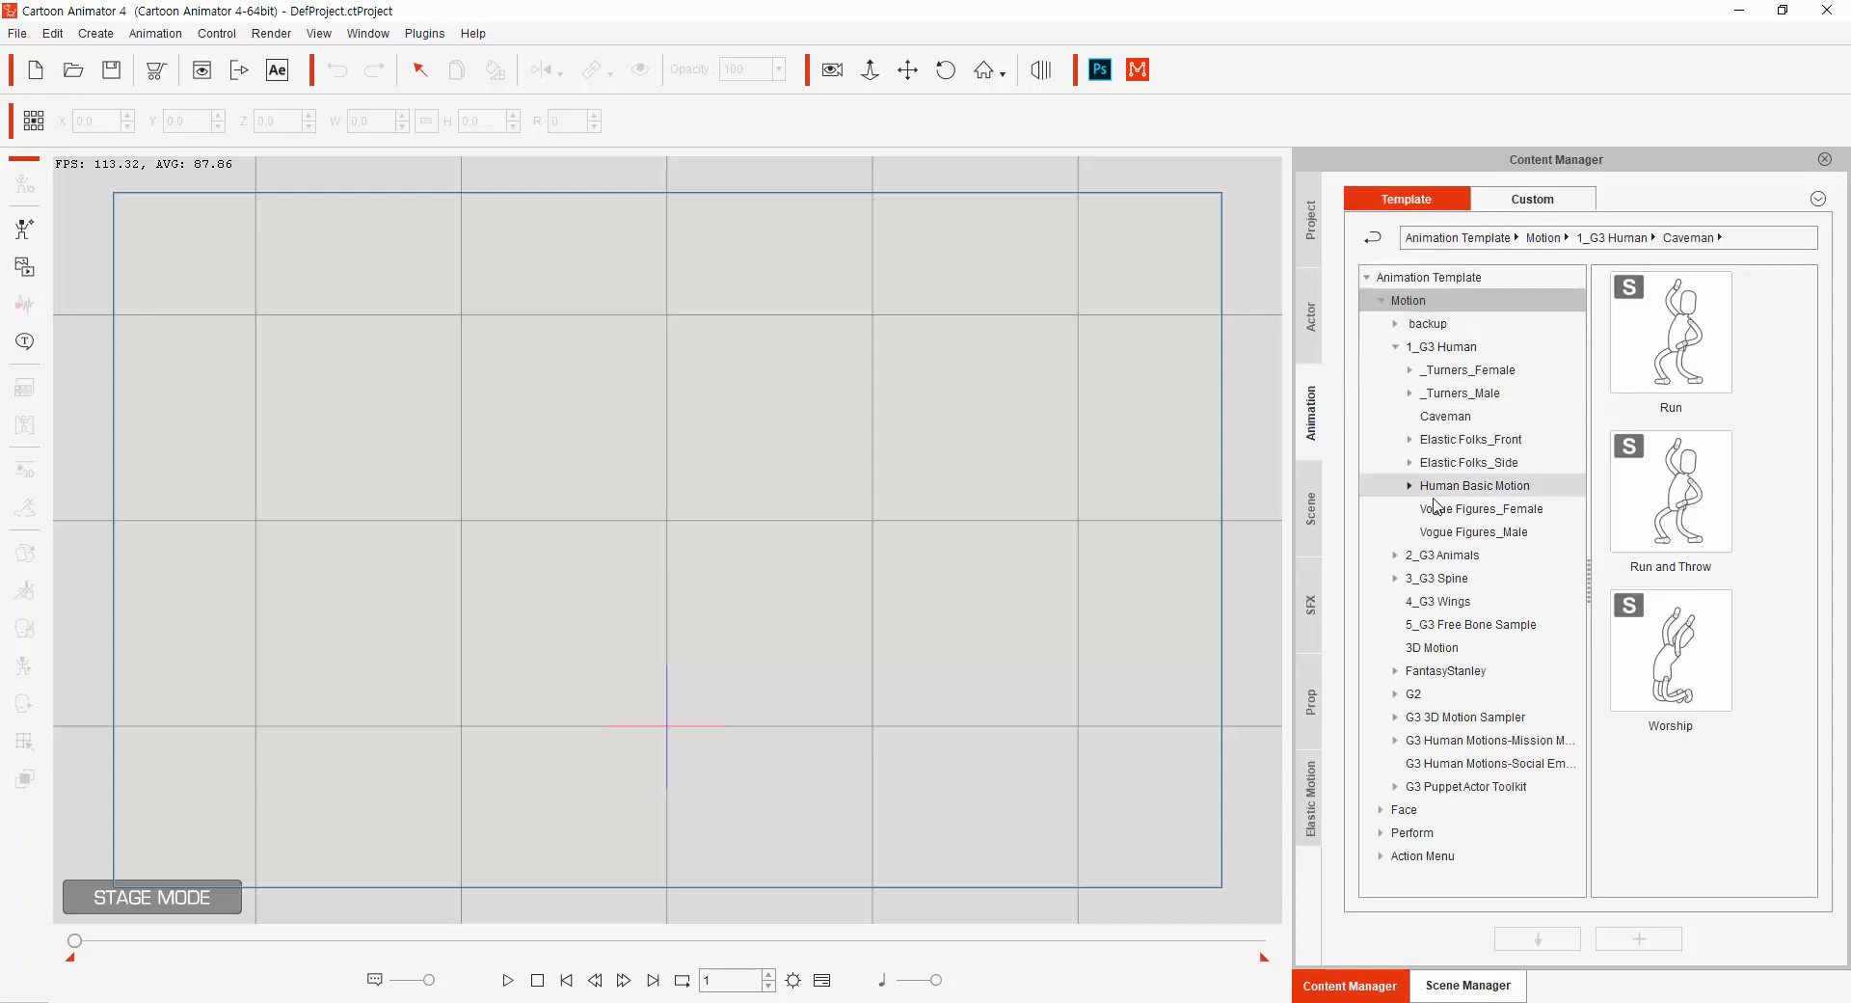
click(1494, 210)
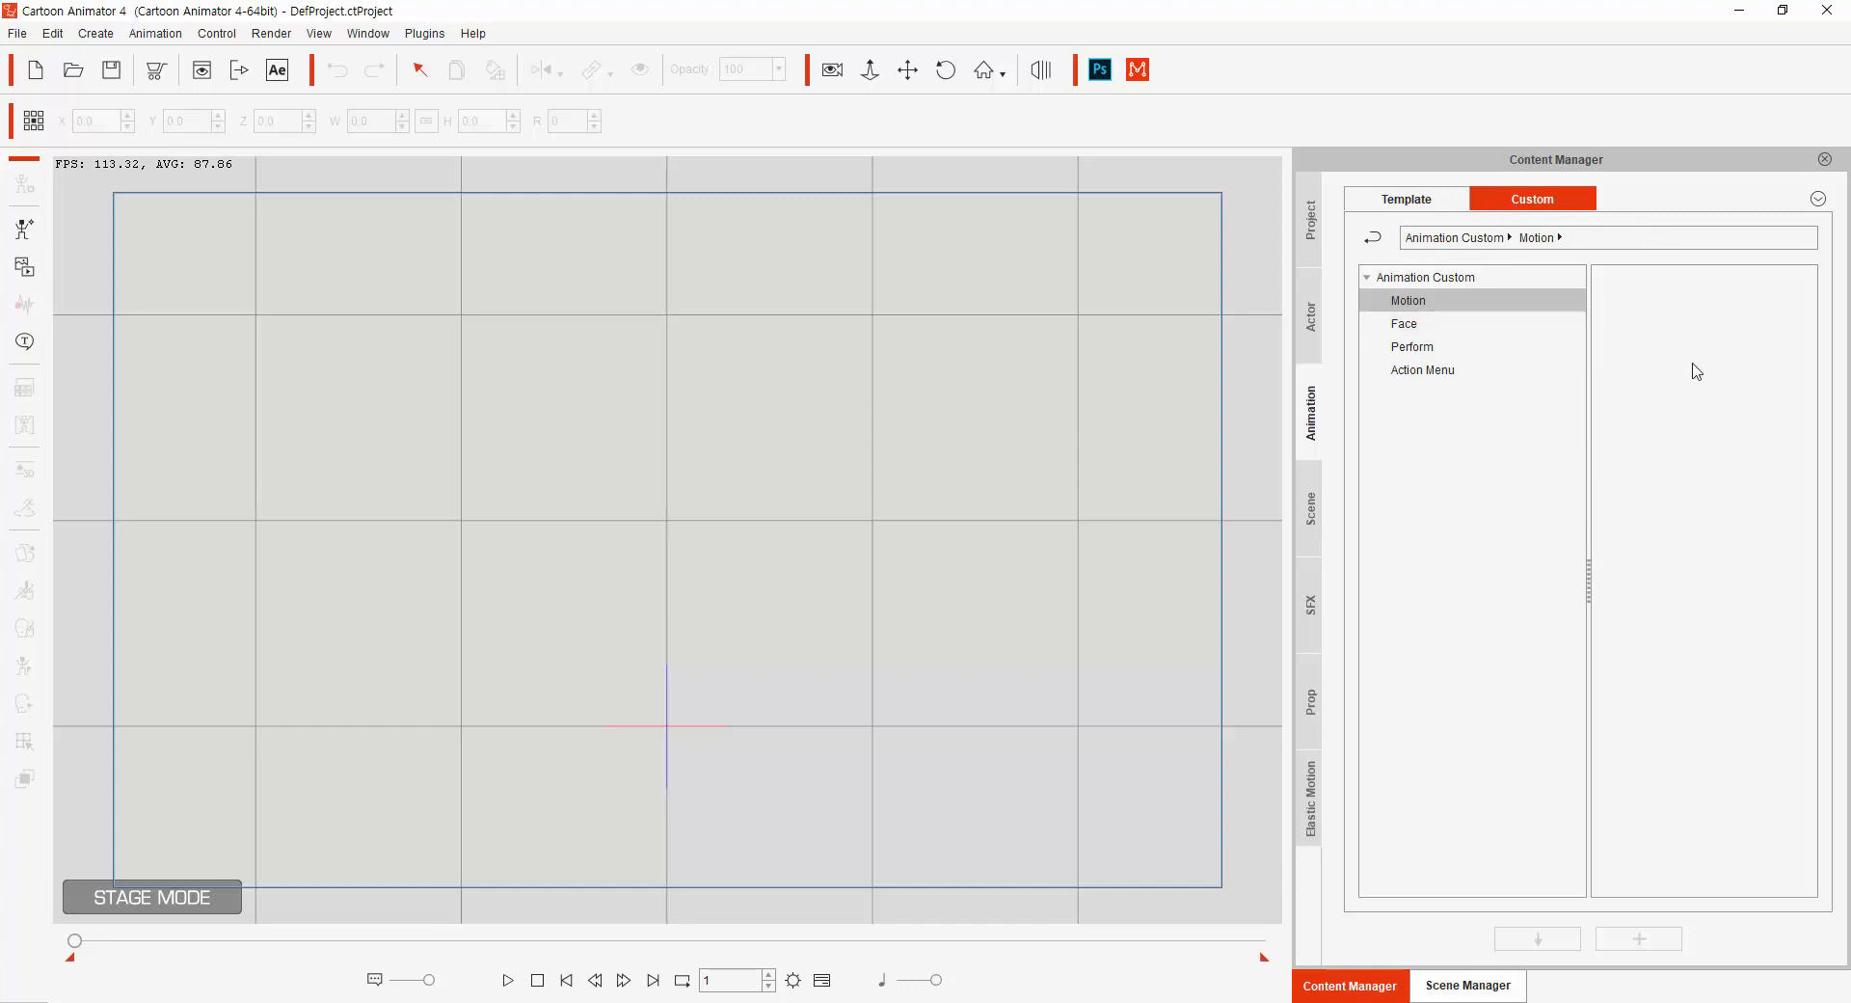
Place the Athletic Tim_F character from the G3 human templates at the centre of the stage.
click(1309, 326)
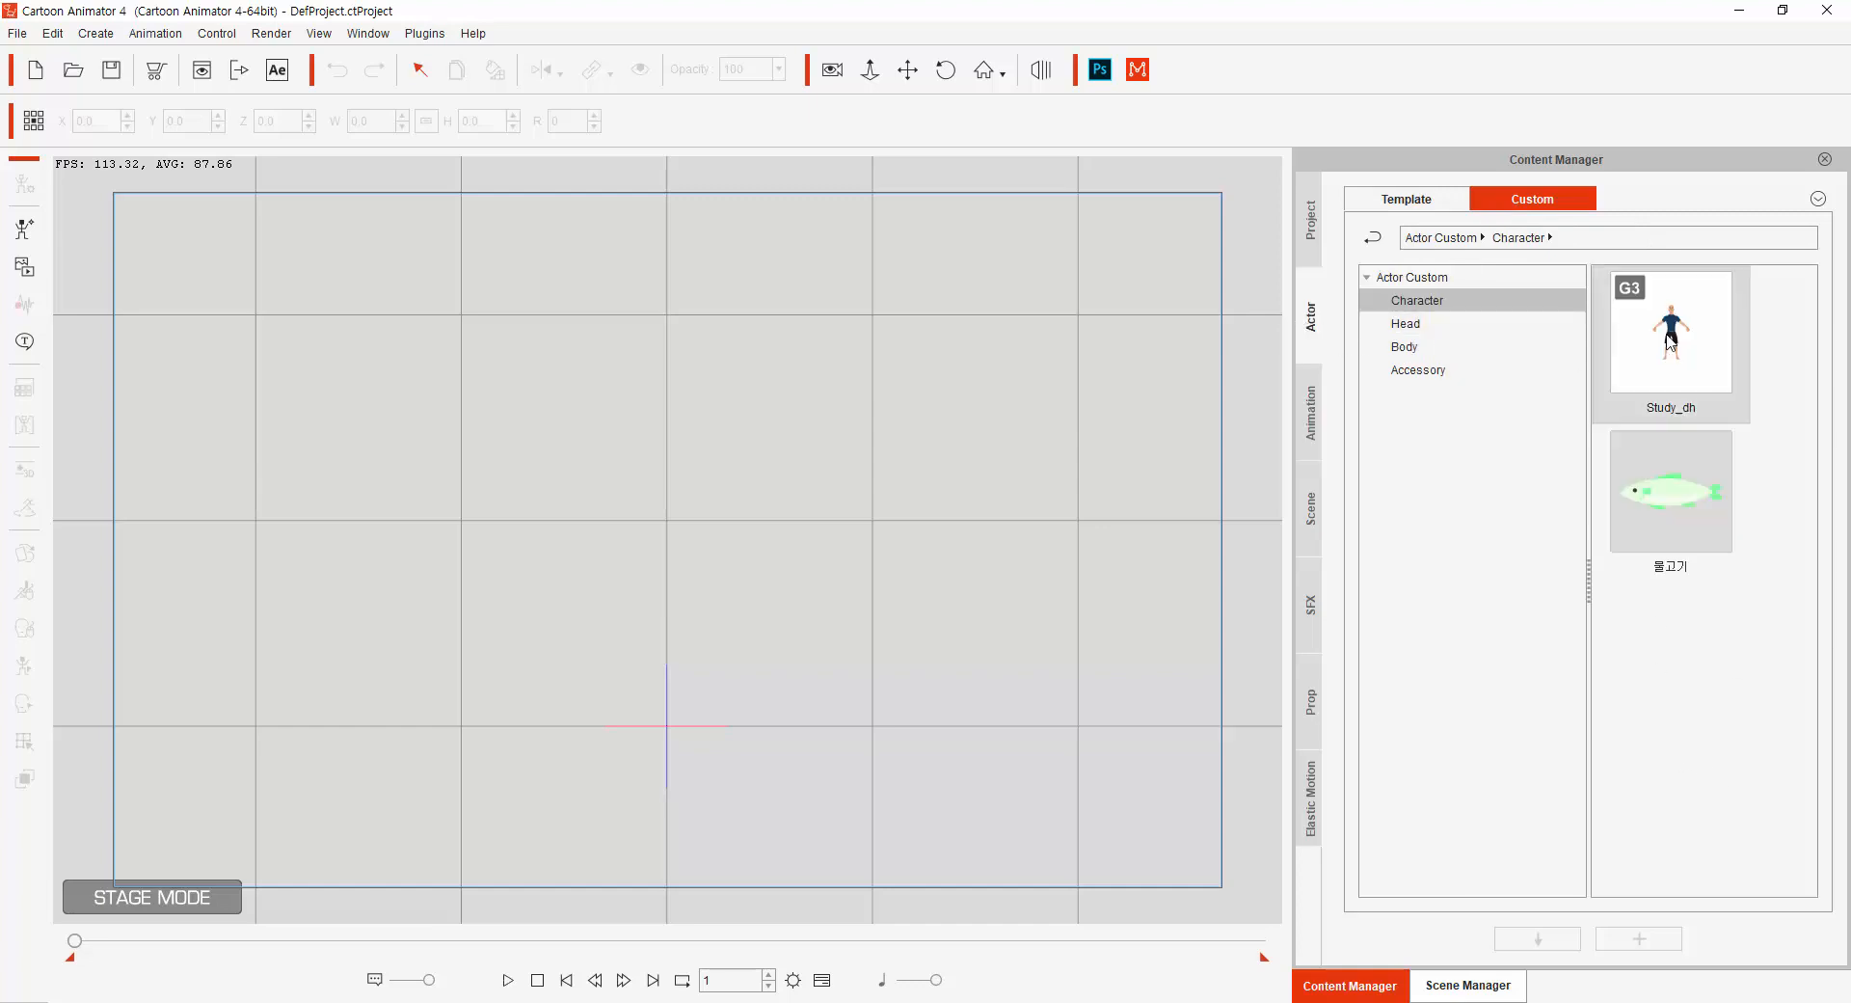
click(1403, 200)
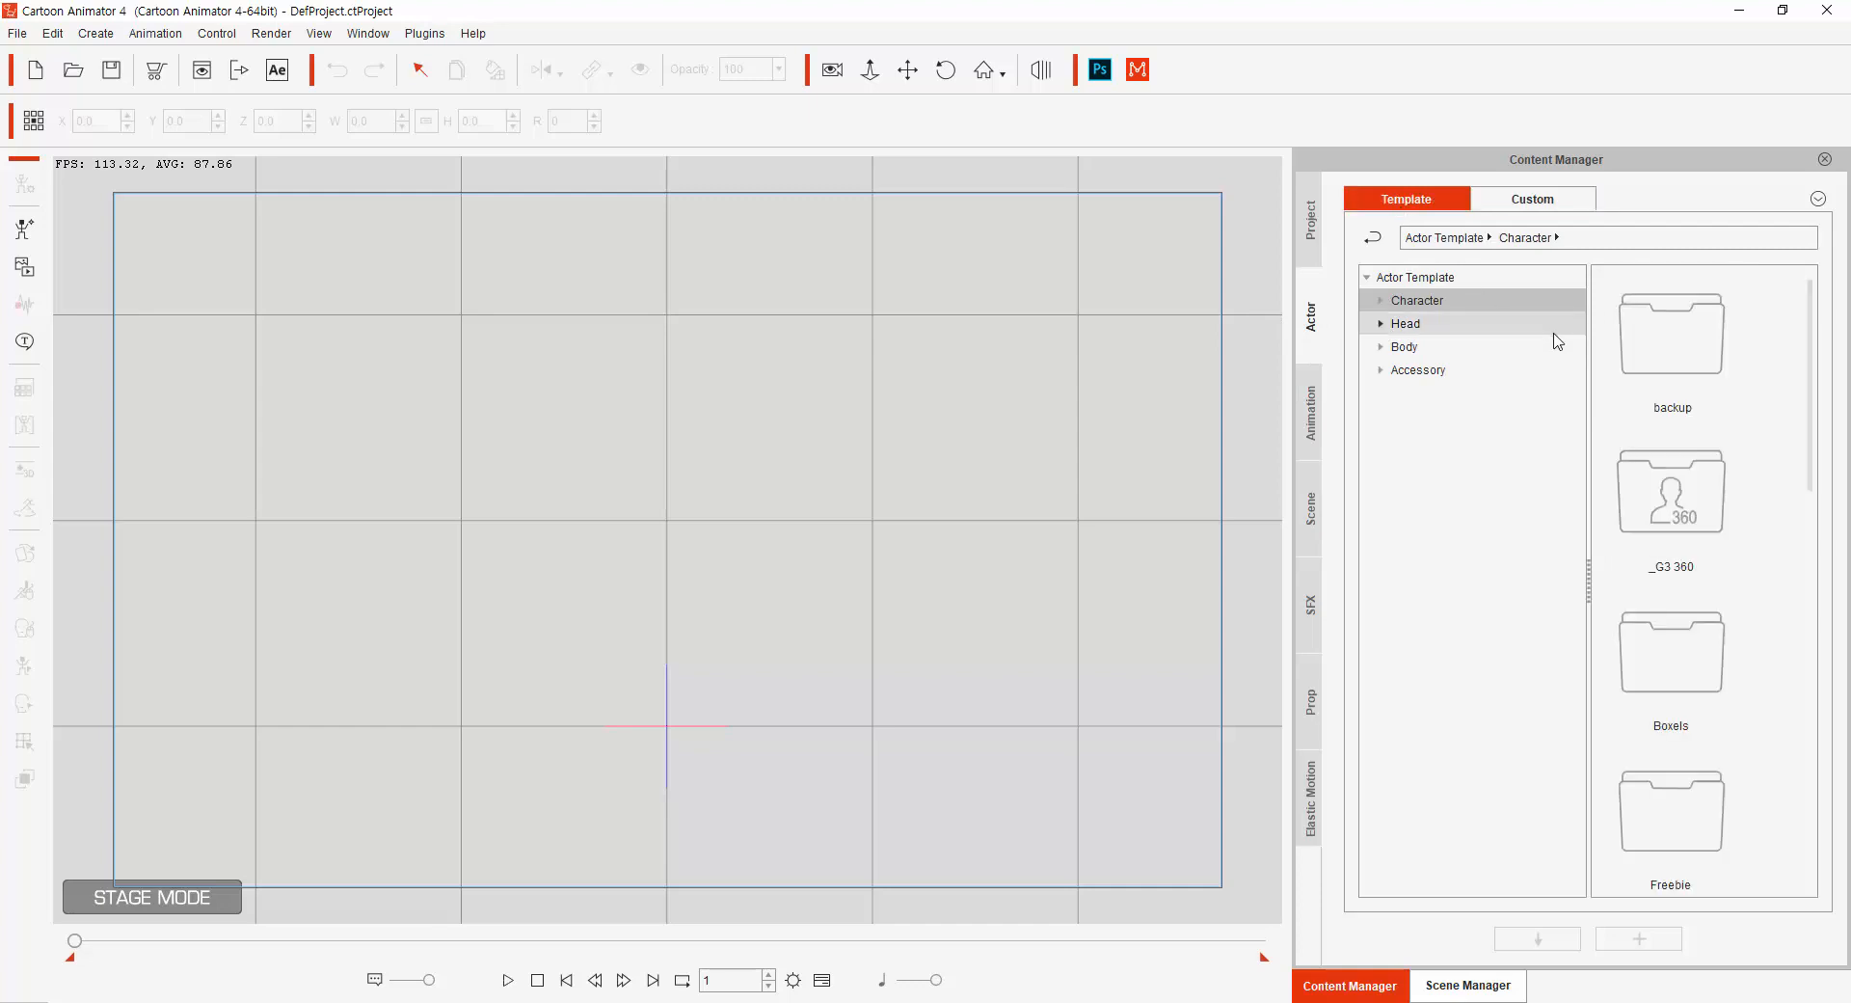
click(1383, 301)
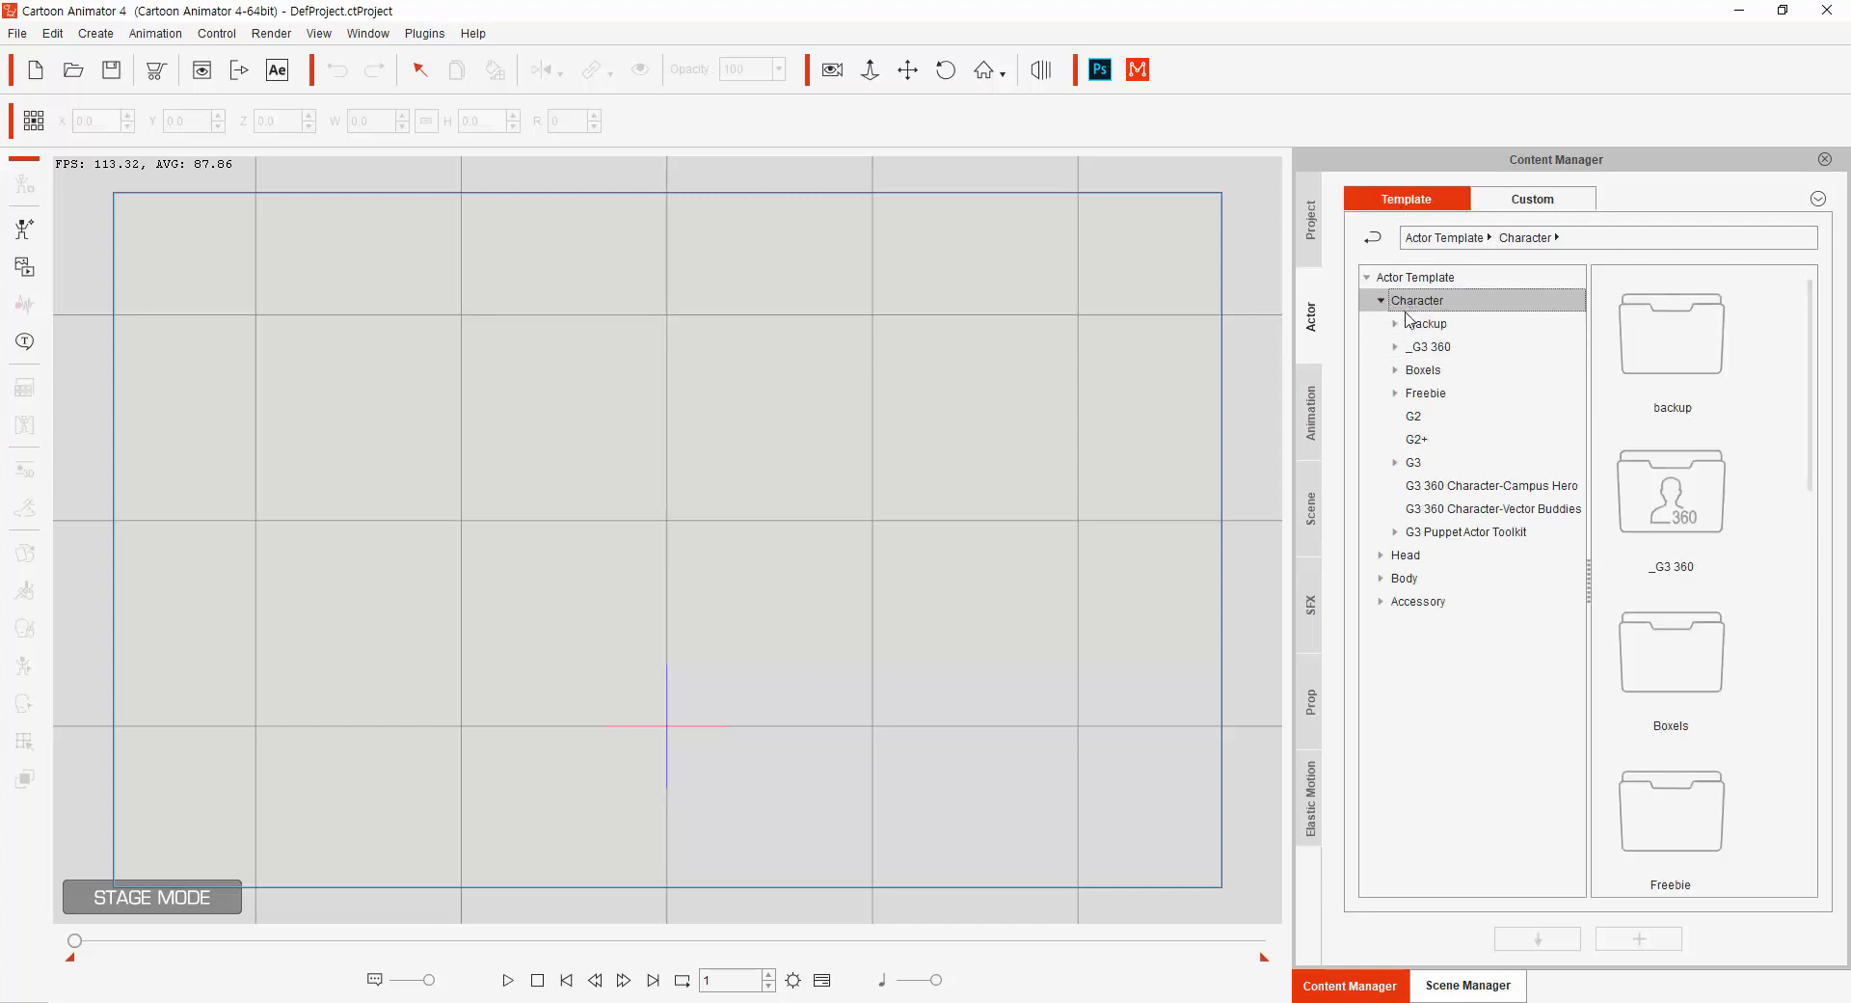
click(1414, 464)
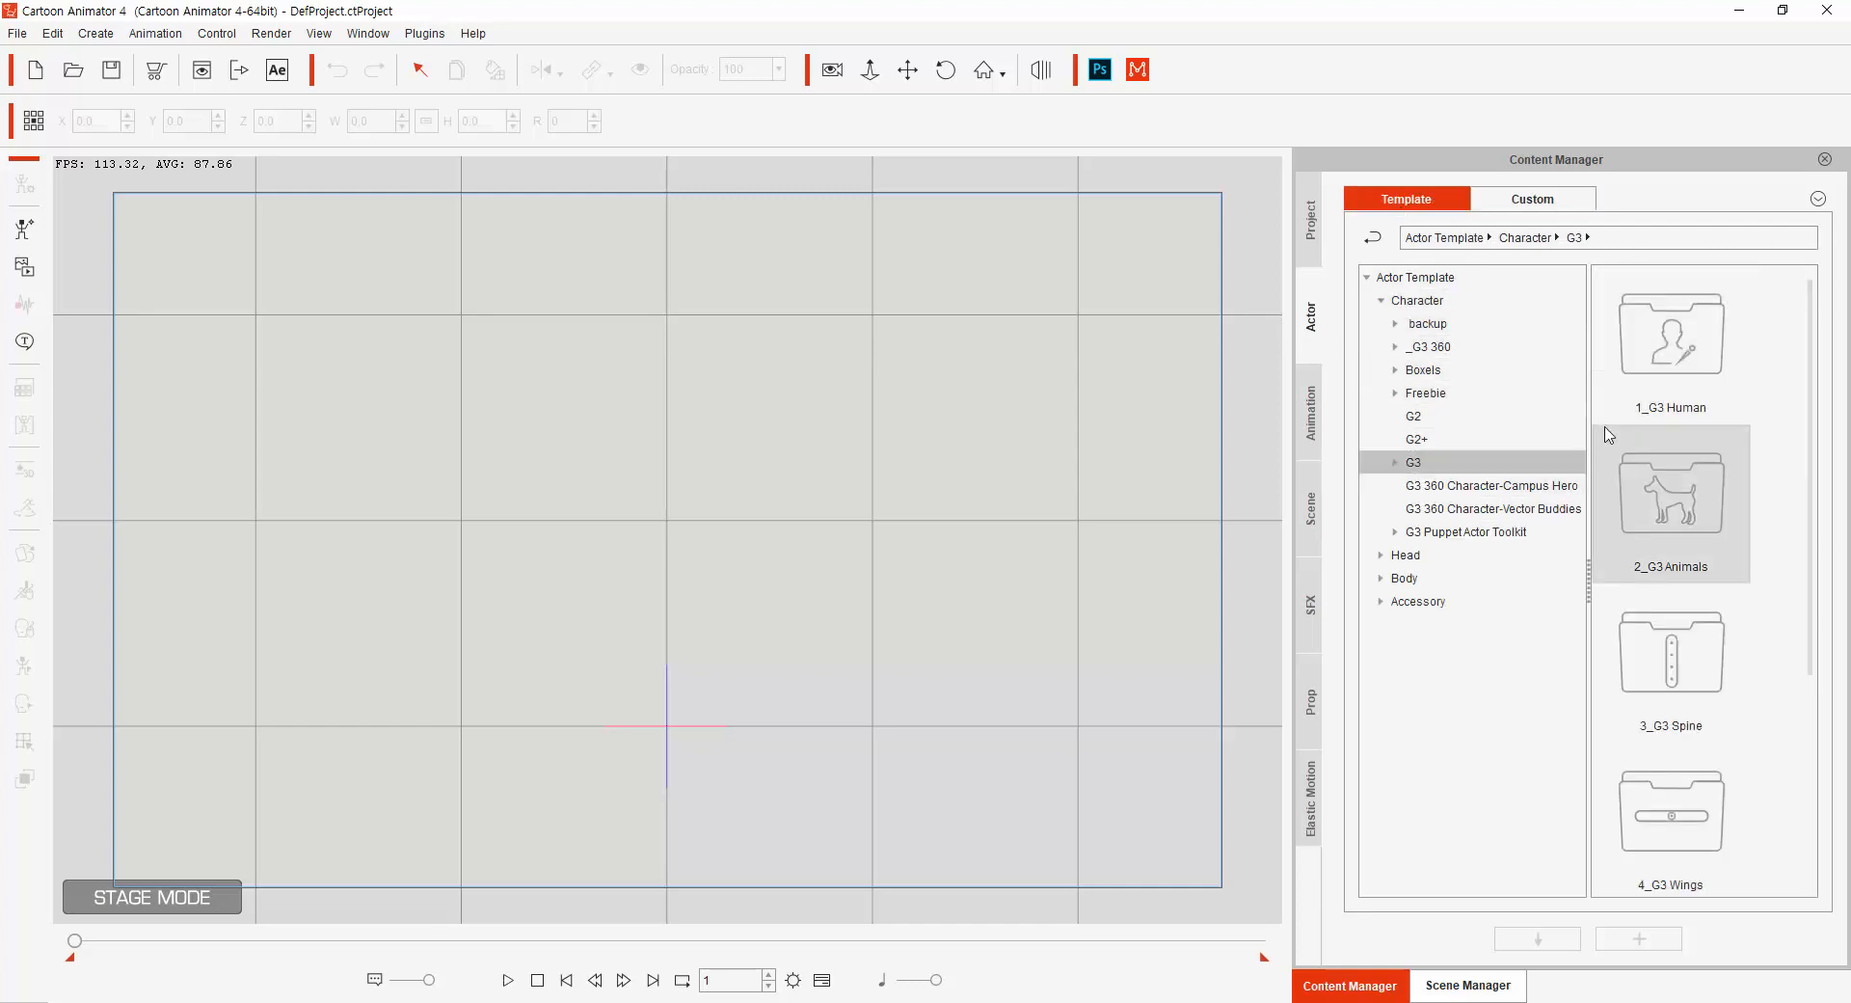
click(1692, 333)
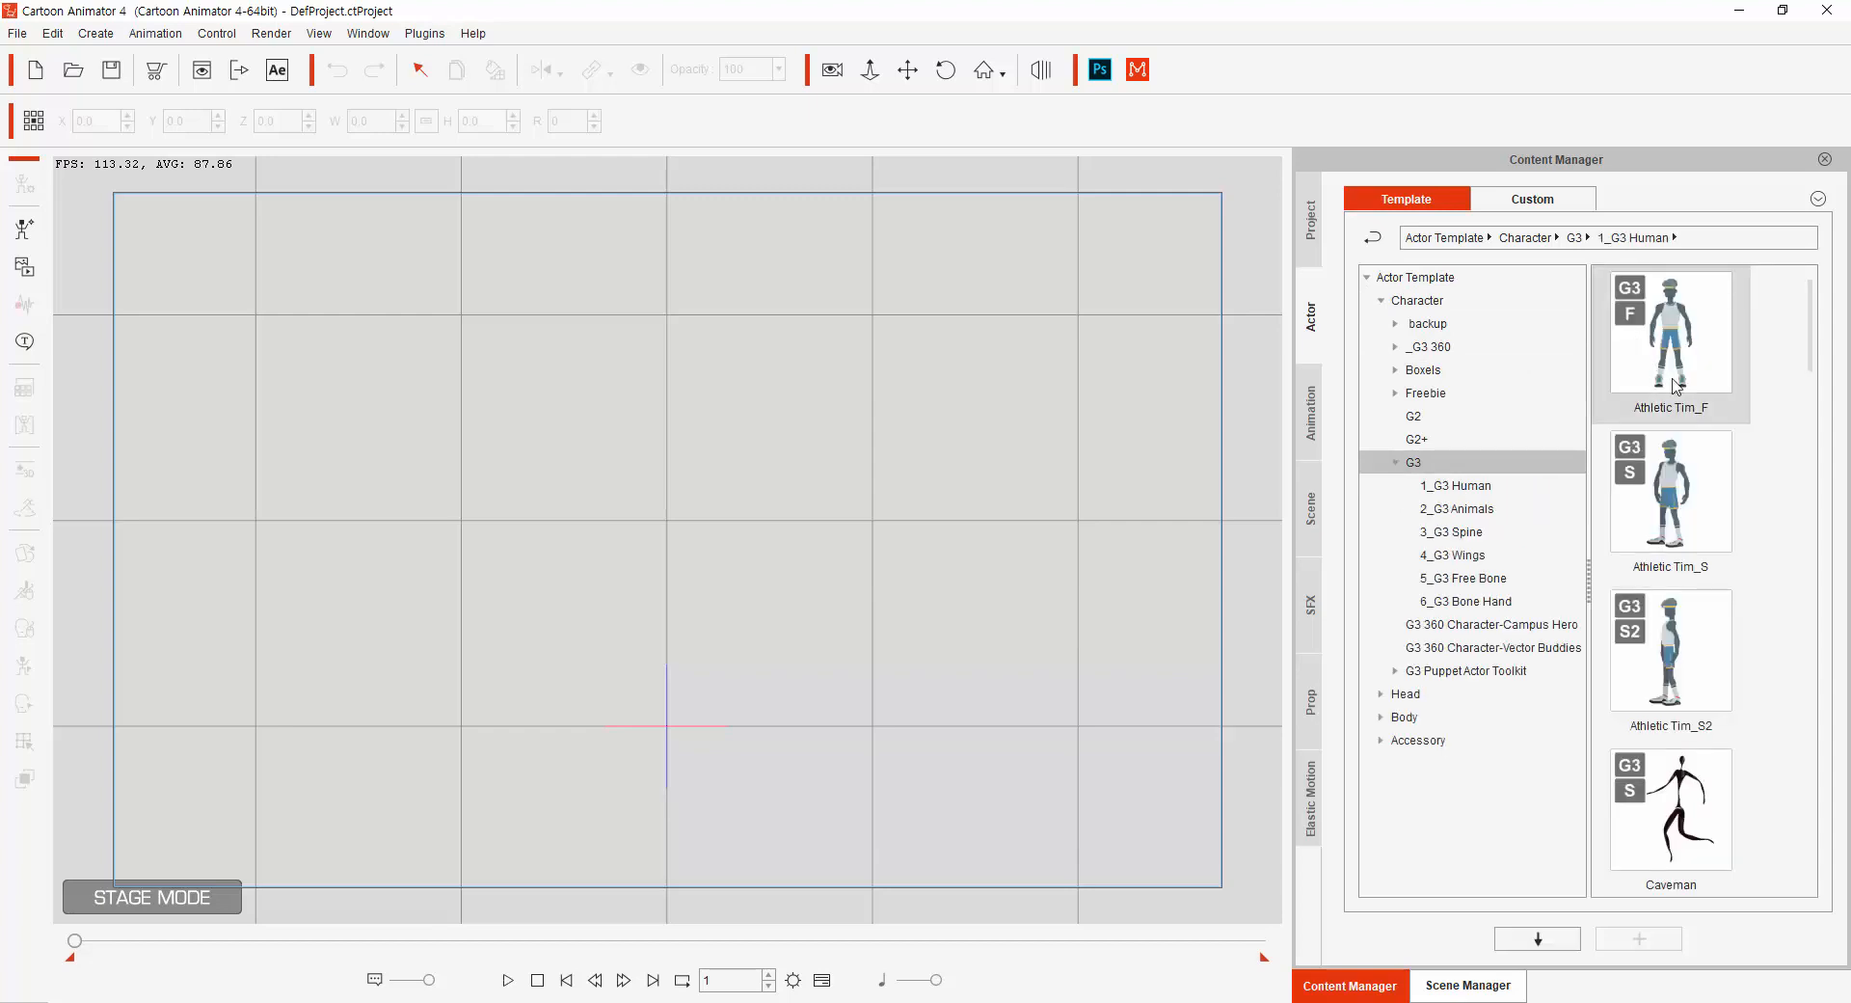
drag(1675, 349, 666, 522)
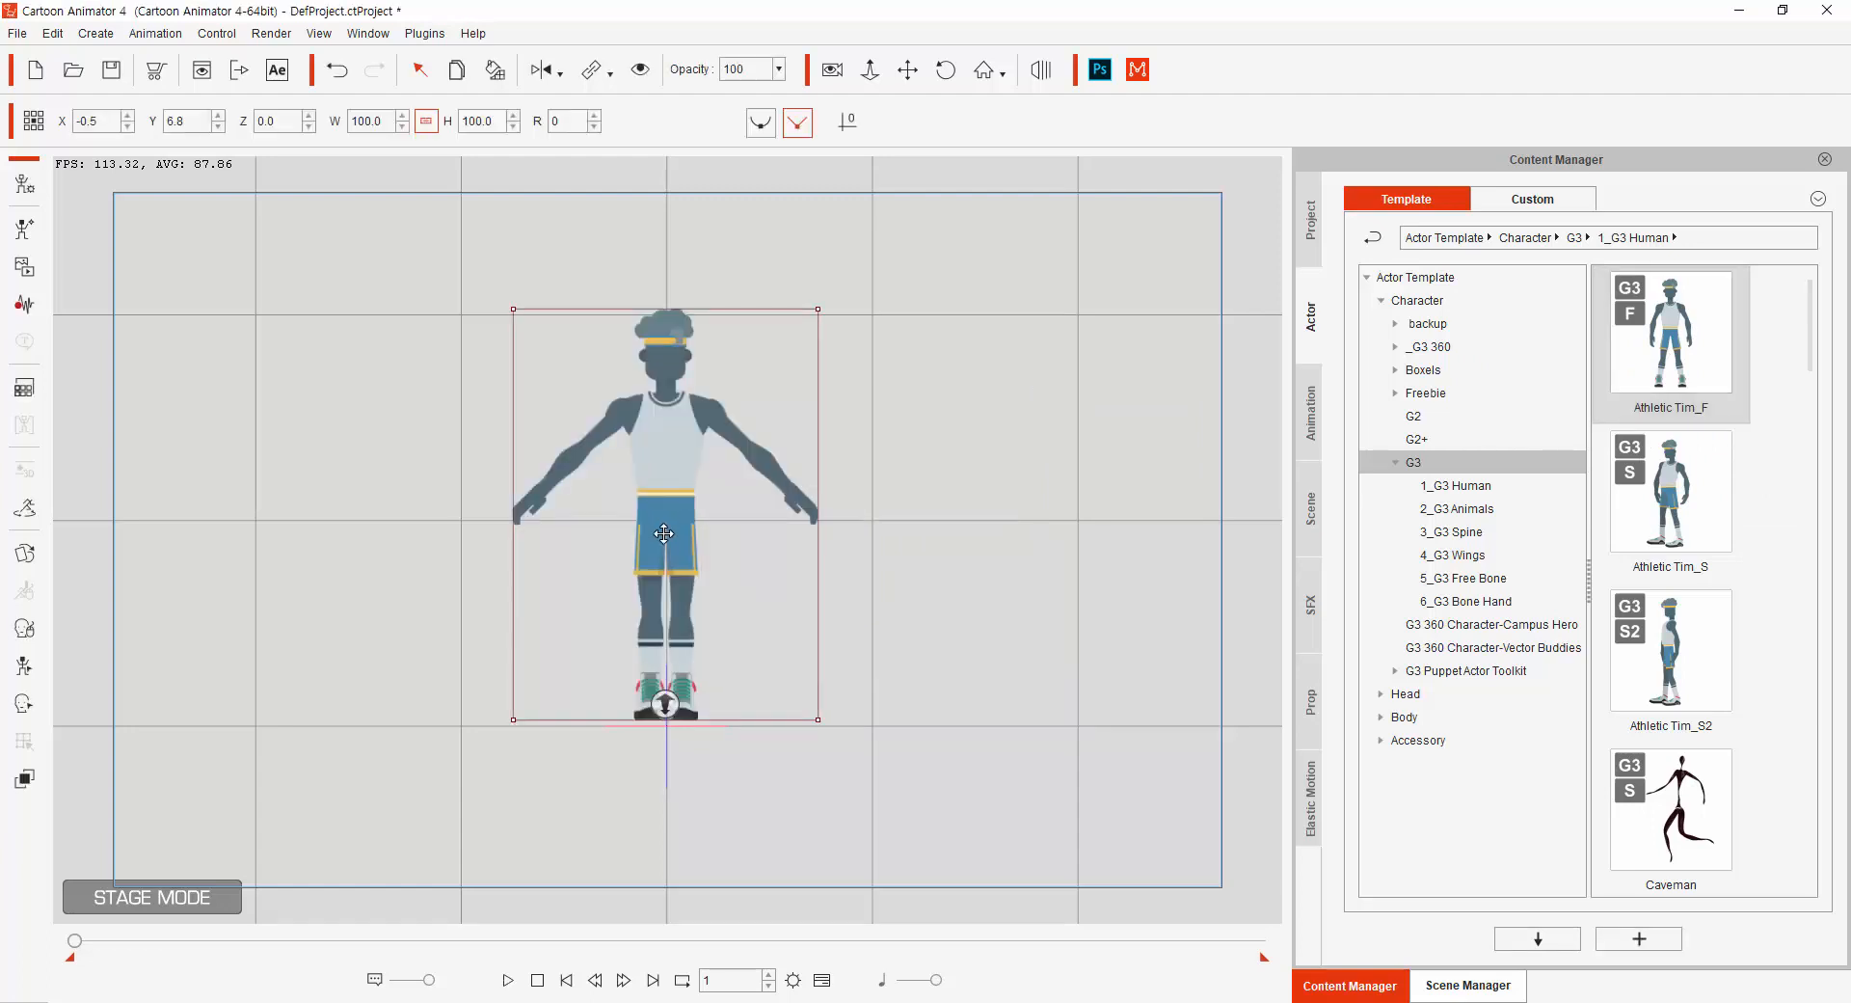
Apply the front-facing Anger motion from the _Turners_Female templates to the athletic character, and stop its playback.
click(1310, 414)
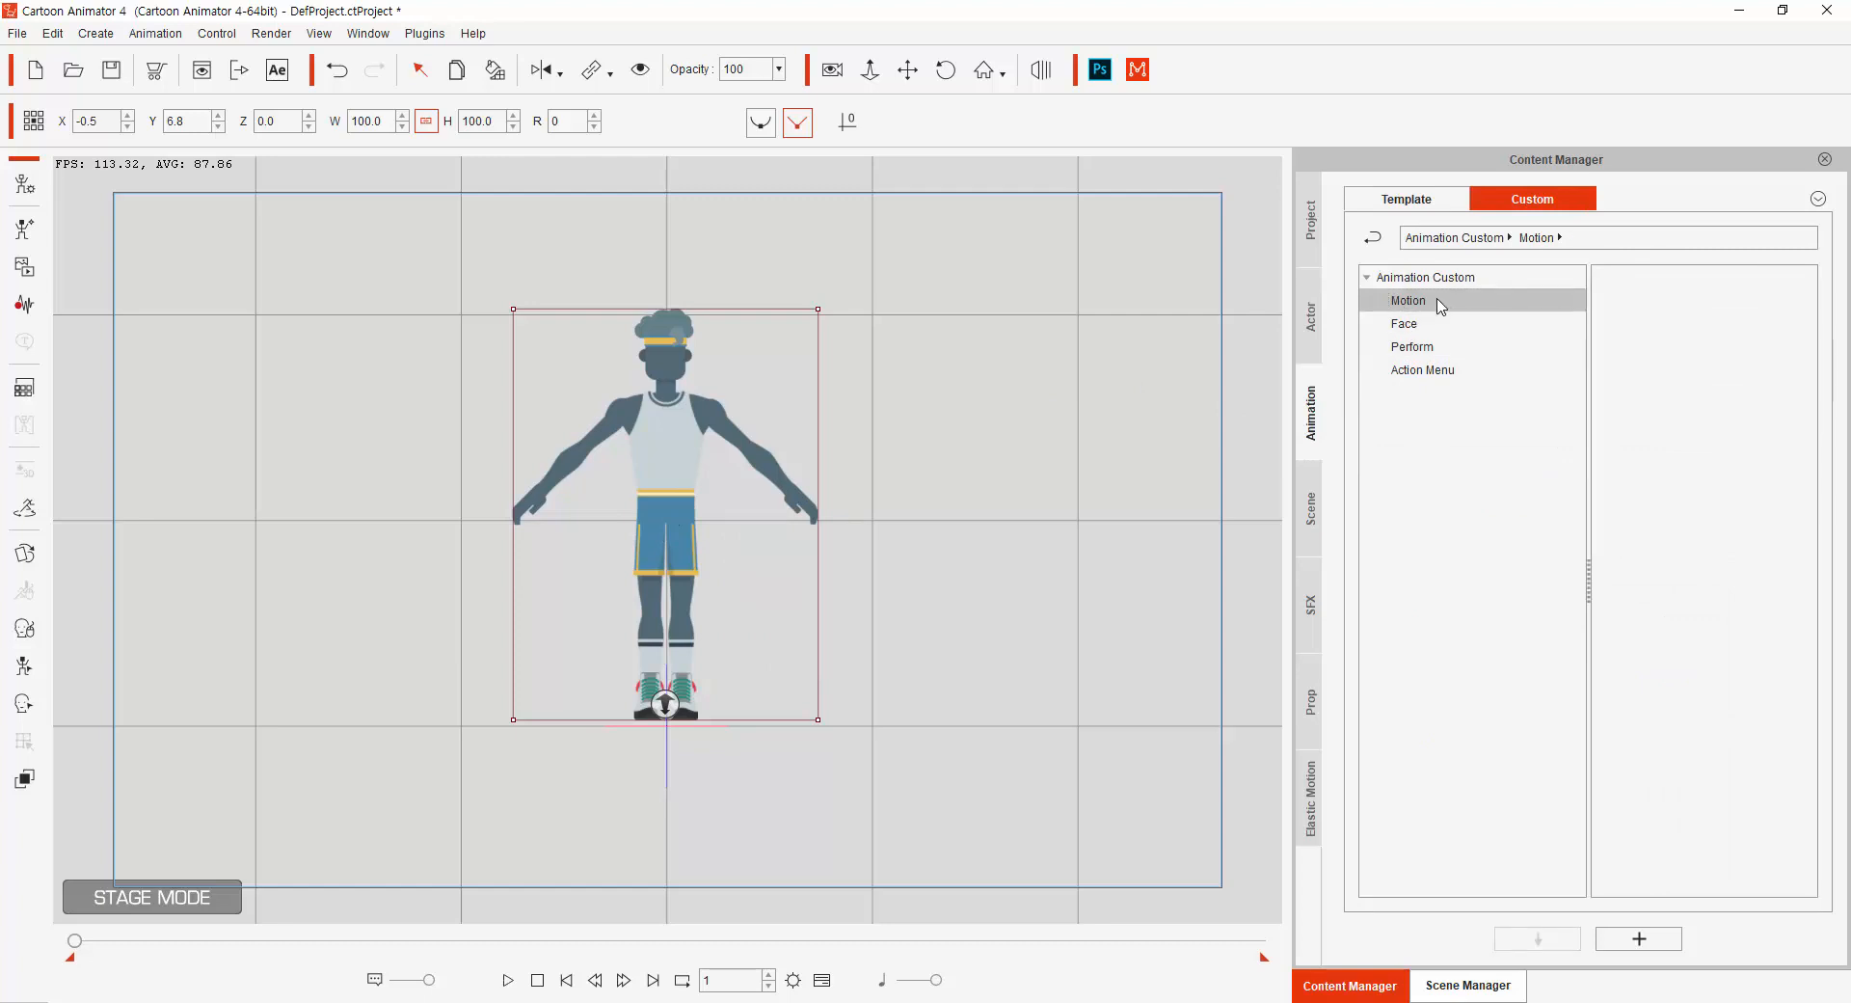
click(1434, 204)
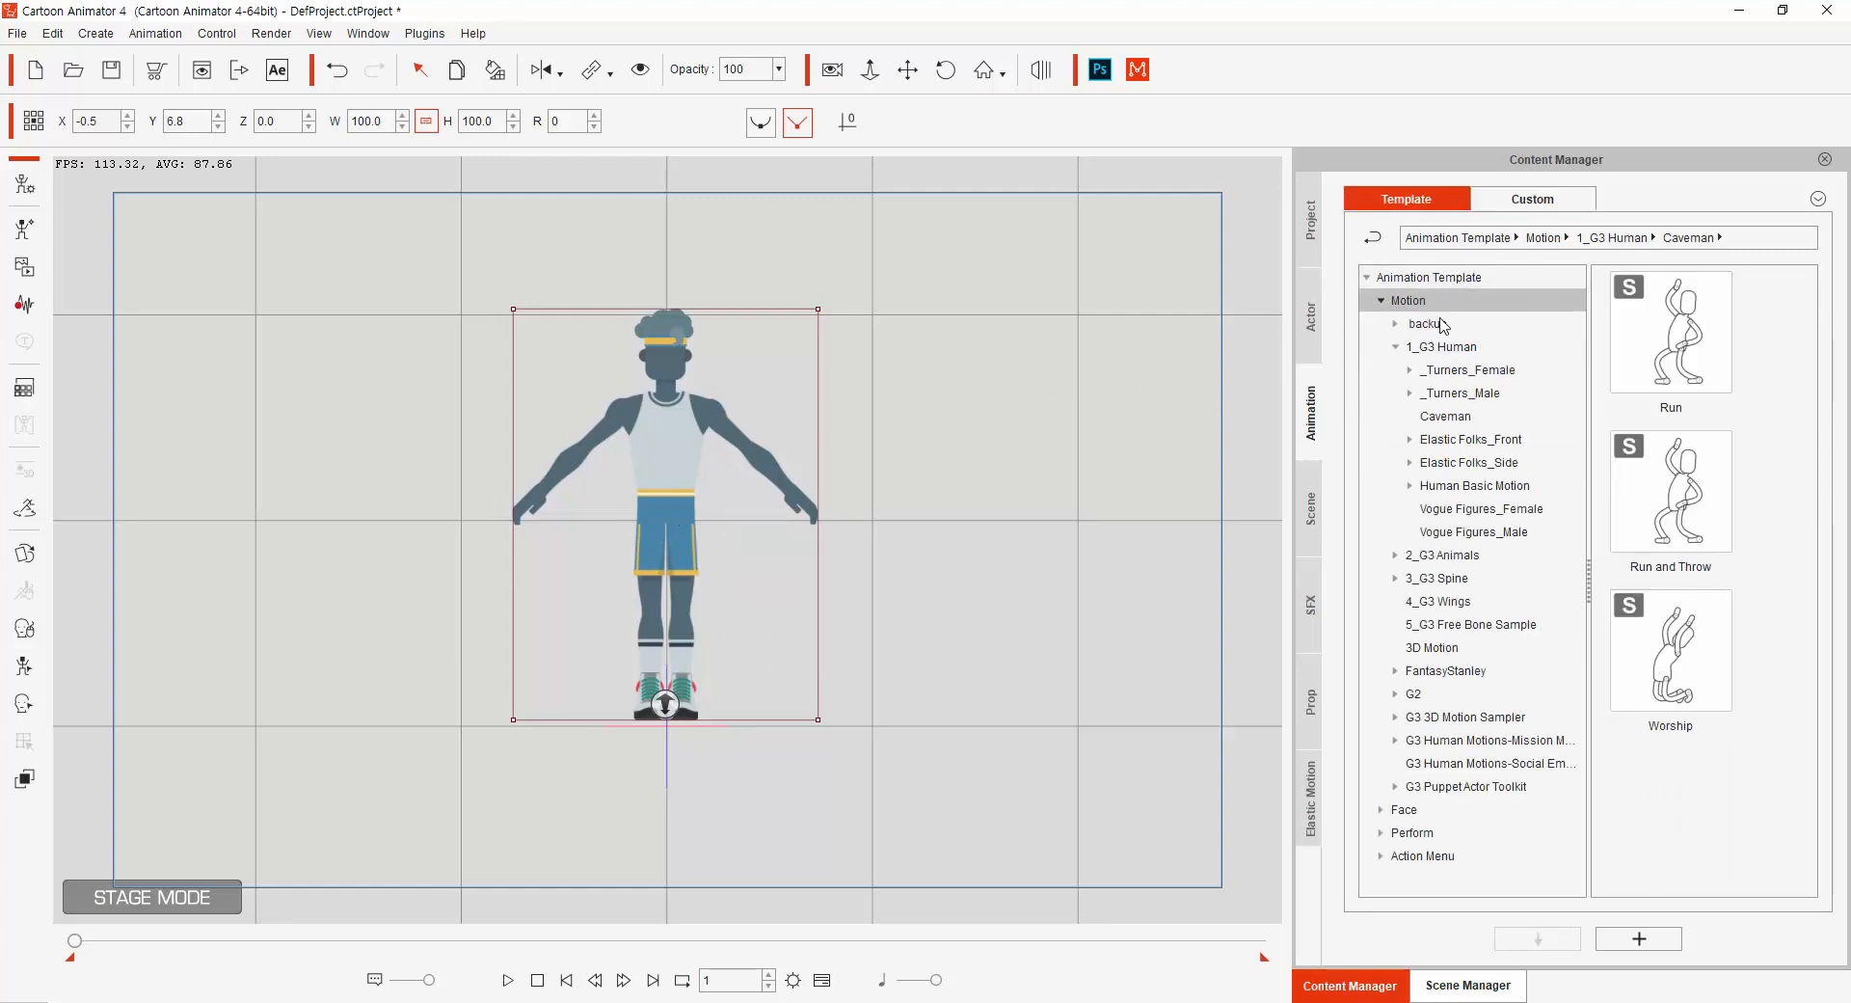
click(1461, 347)
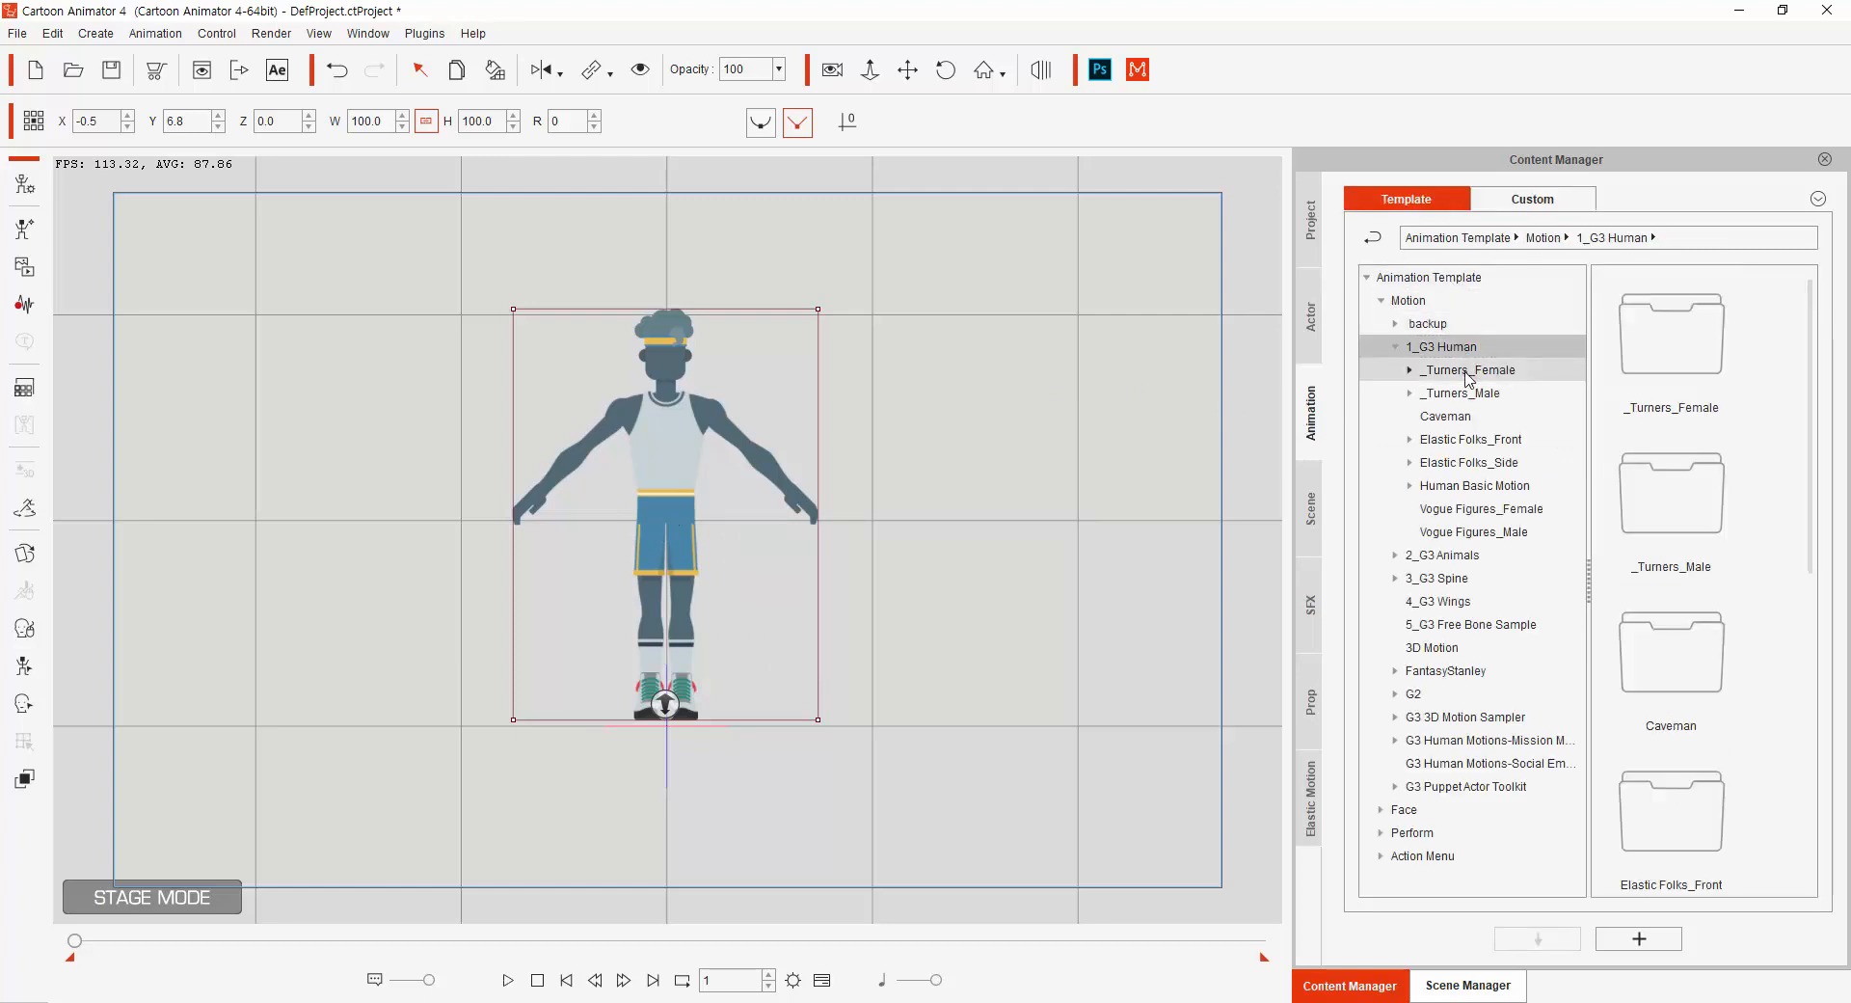
click(1469, 370)
double_click(1661, 372)
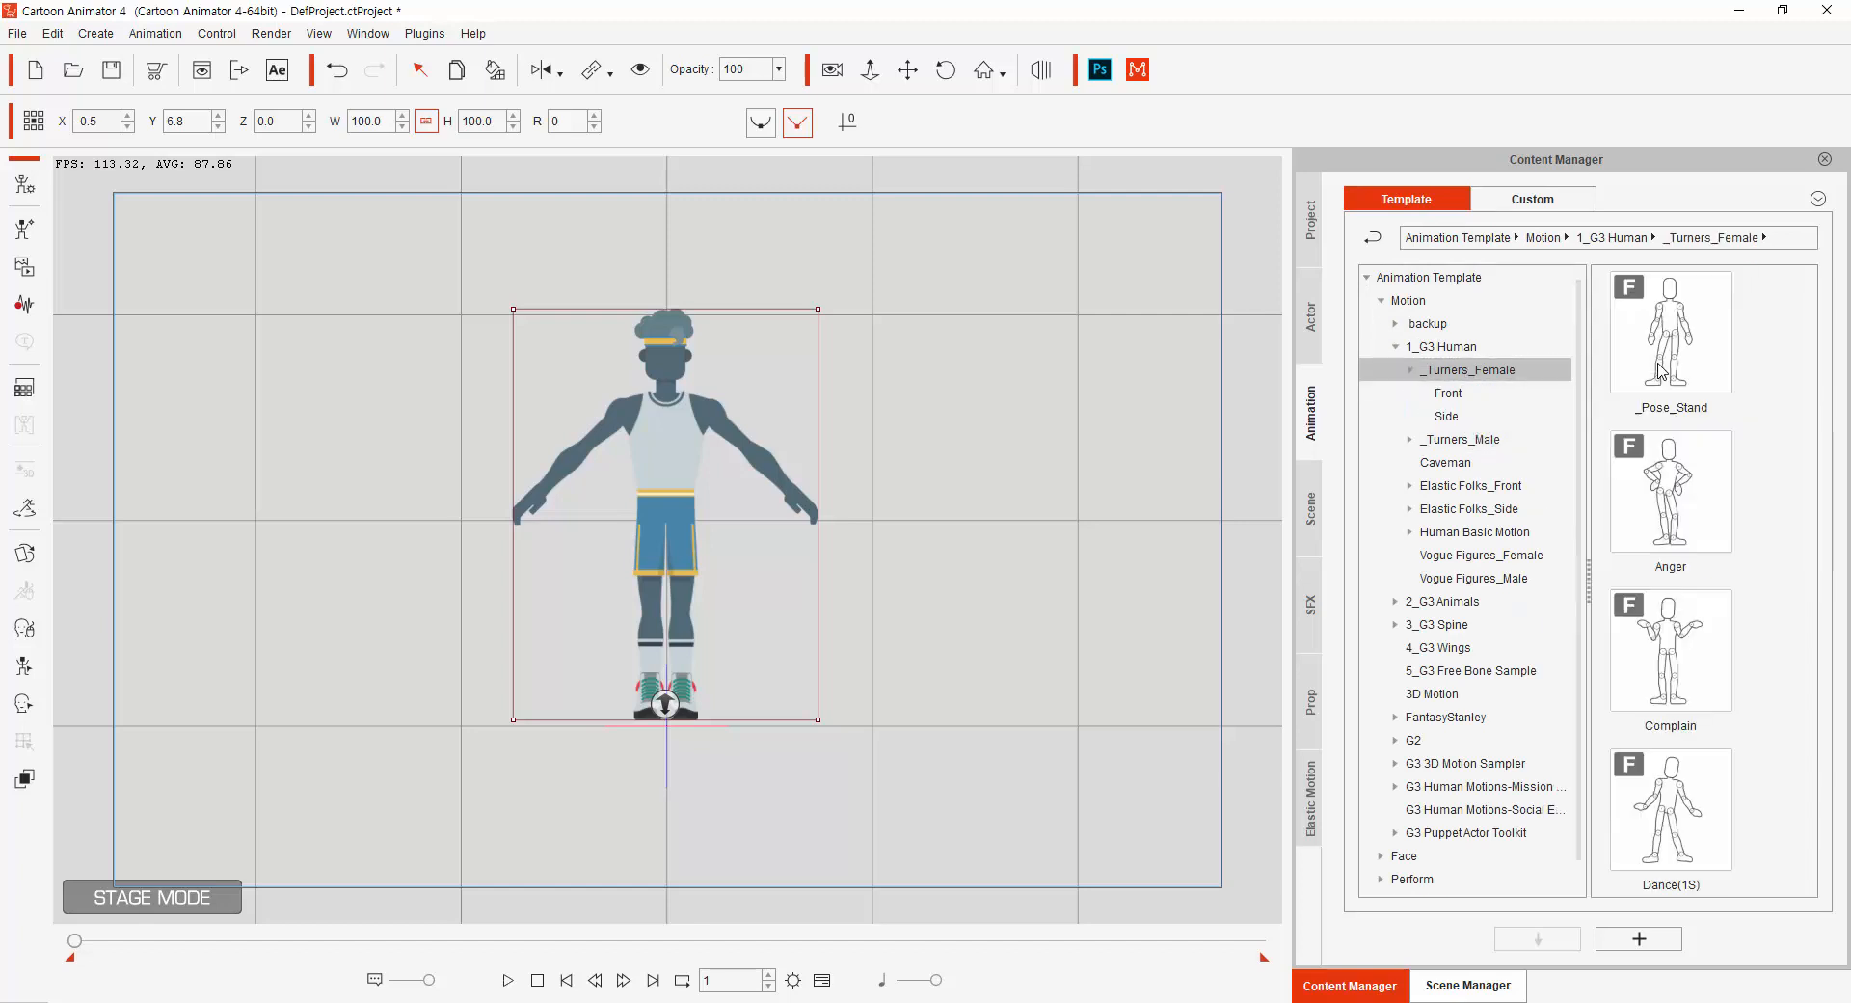
drag(1682, 502, 681, 518)
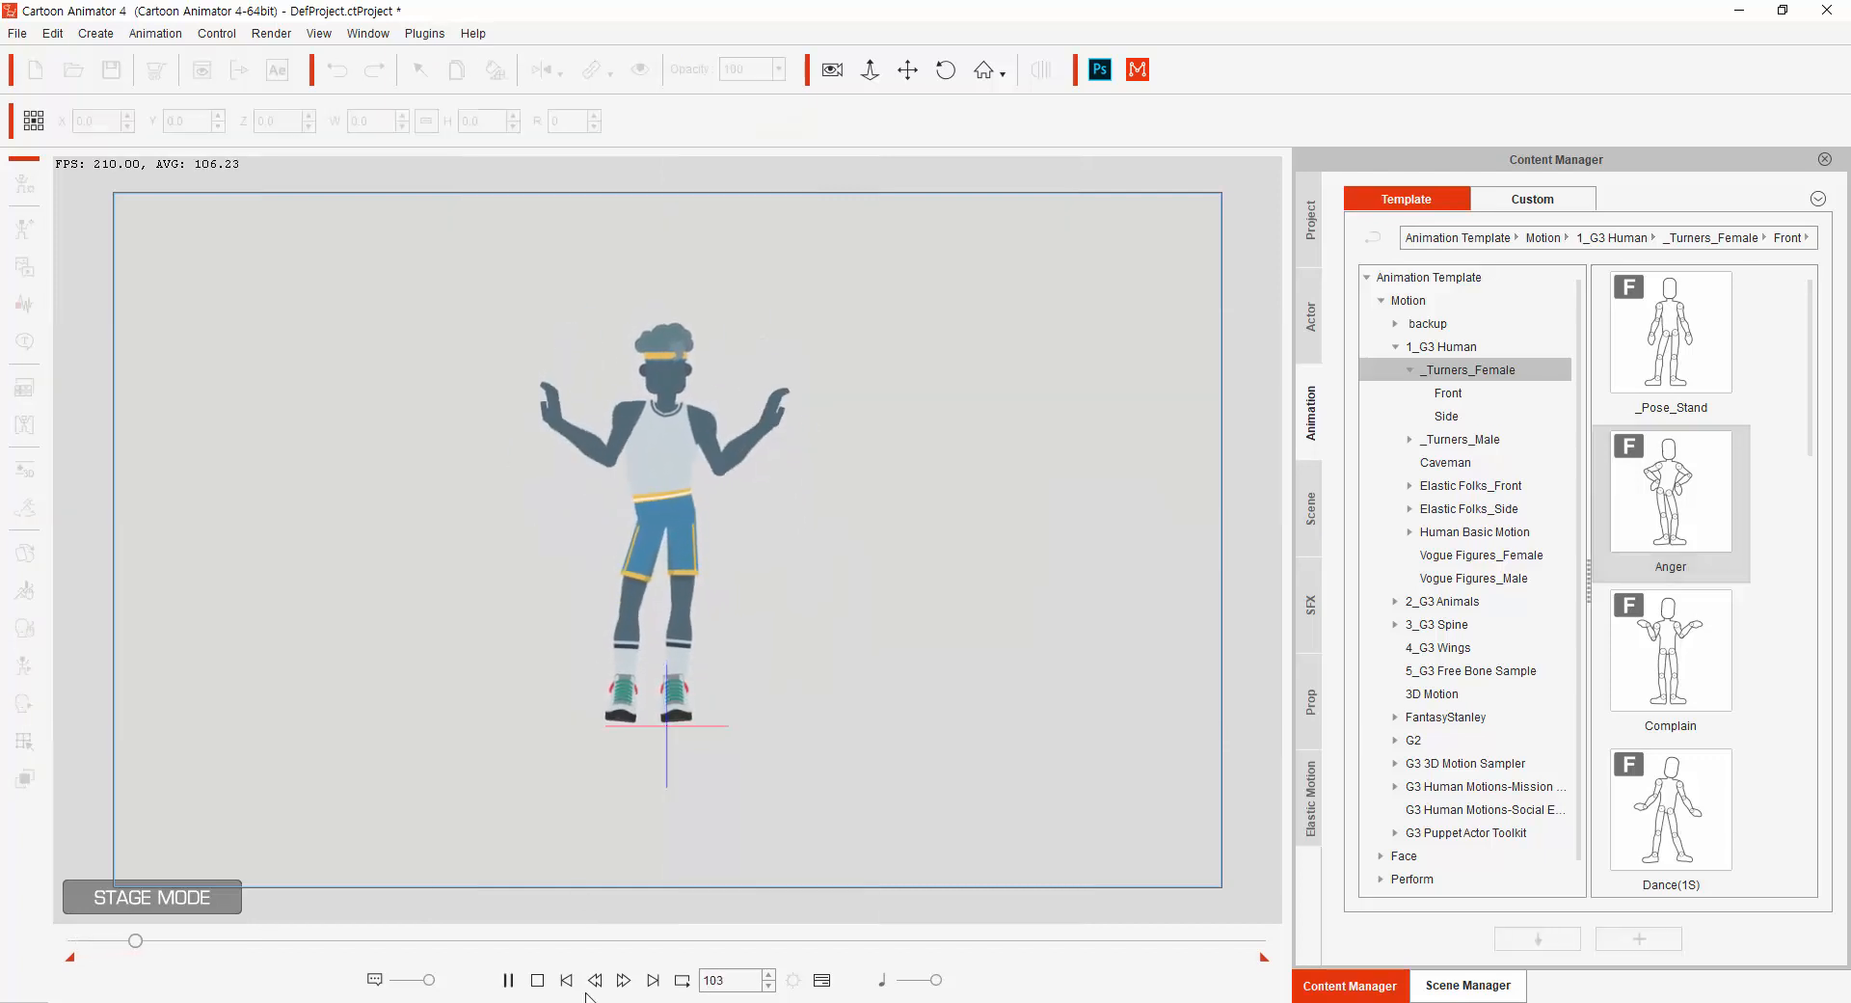
click(537, 981)
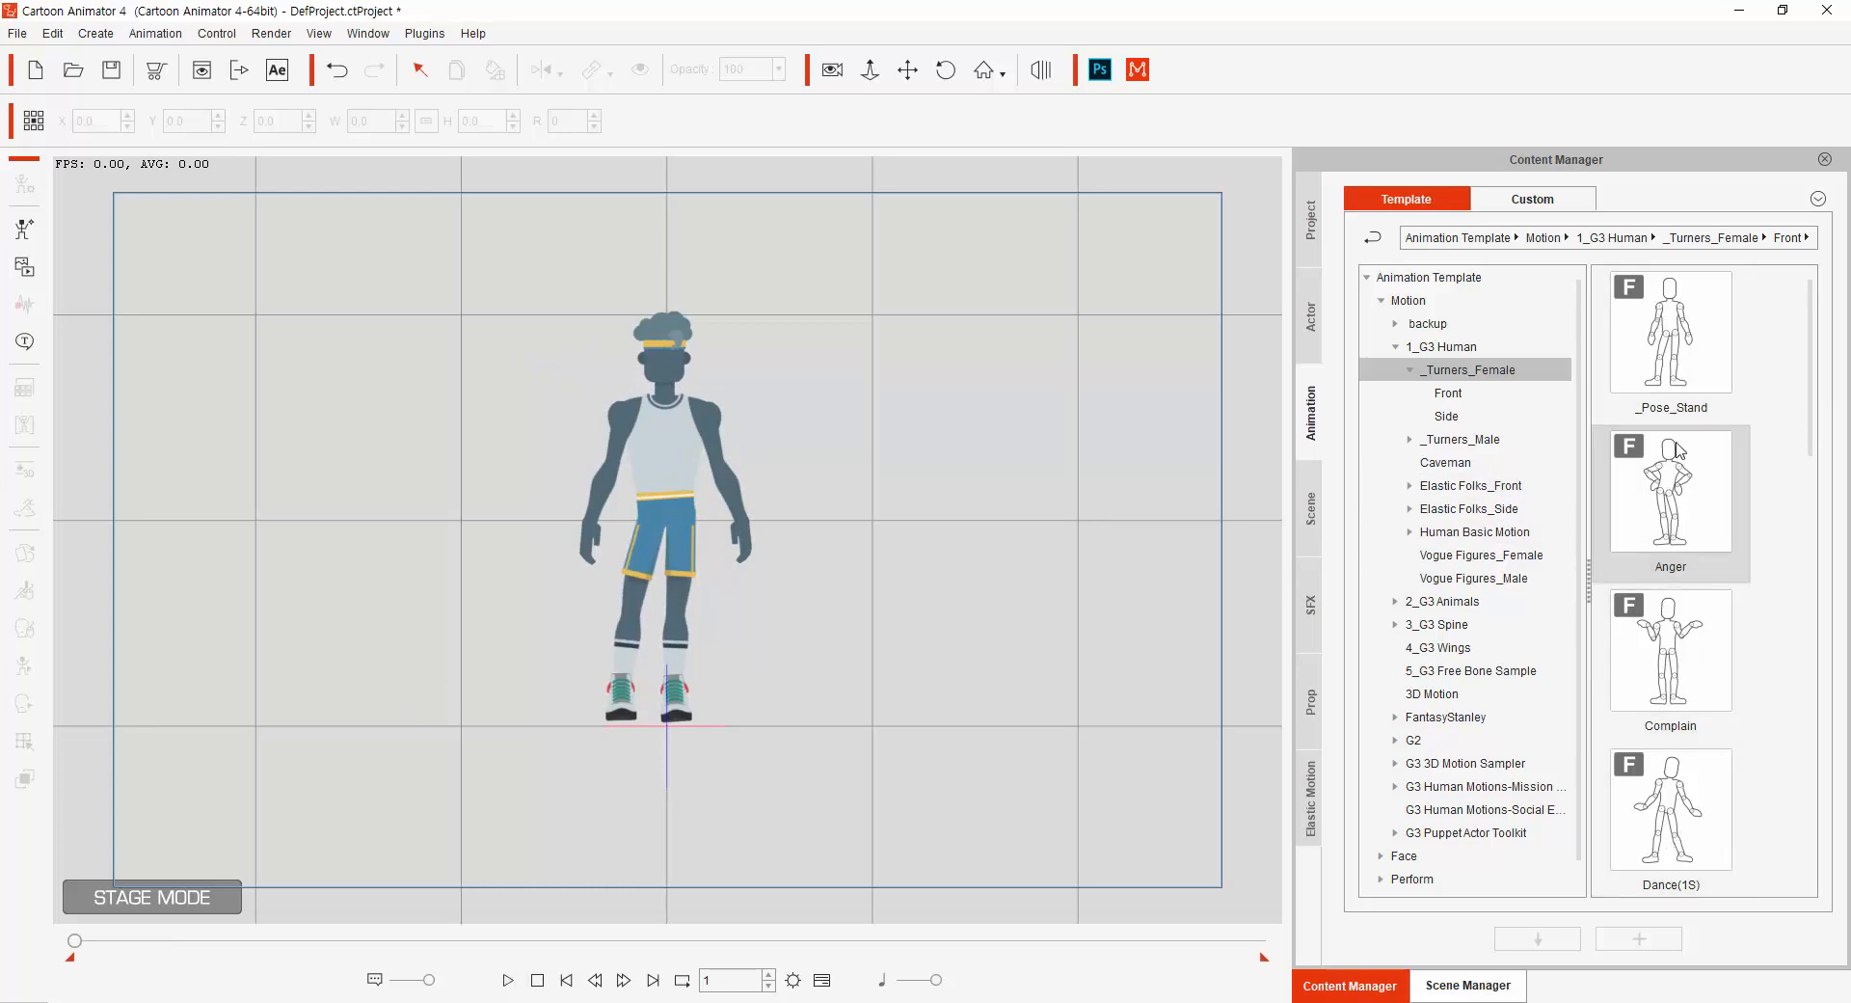
Add the custom Study_dh character to the stage and position it to the right of the athletic character.
click(1315, 323)
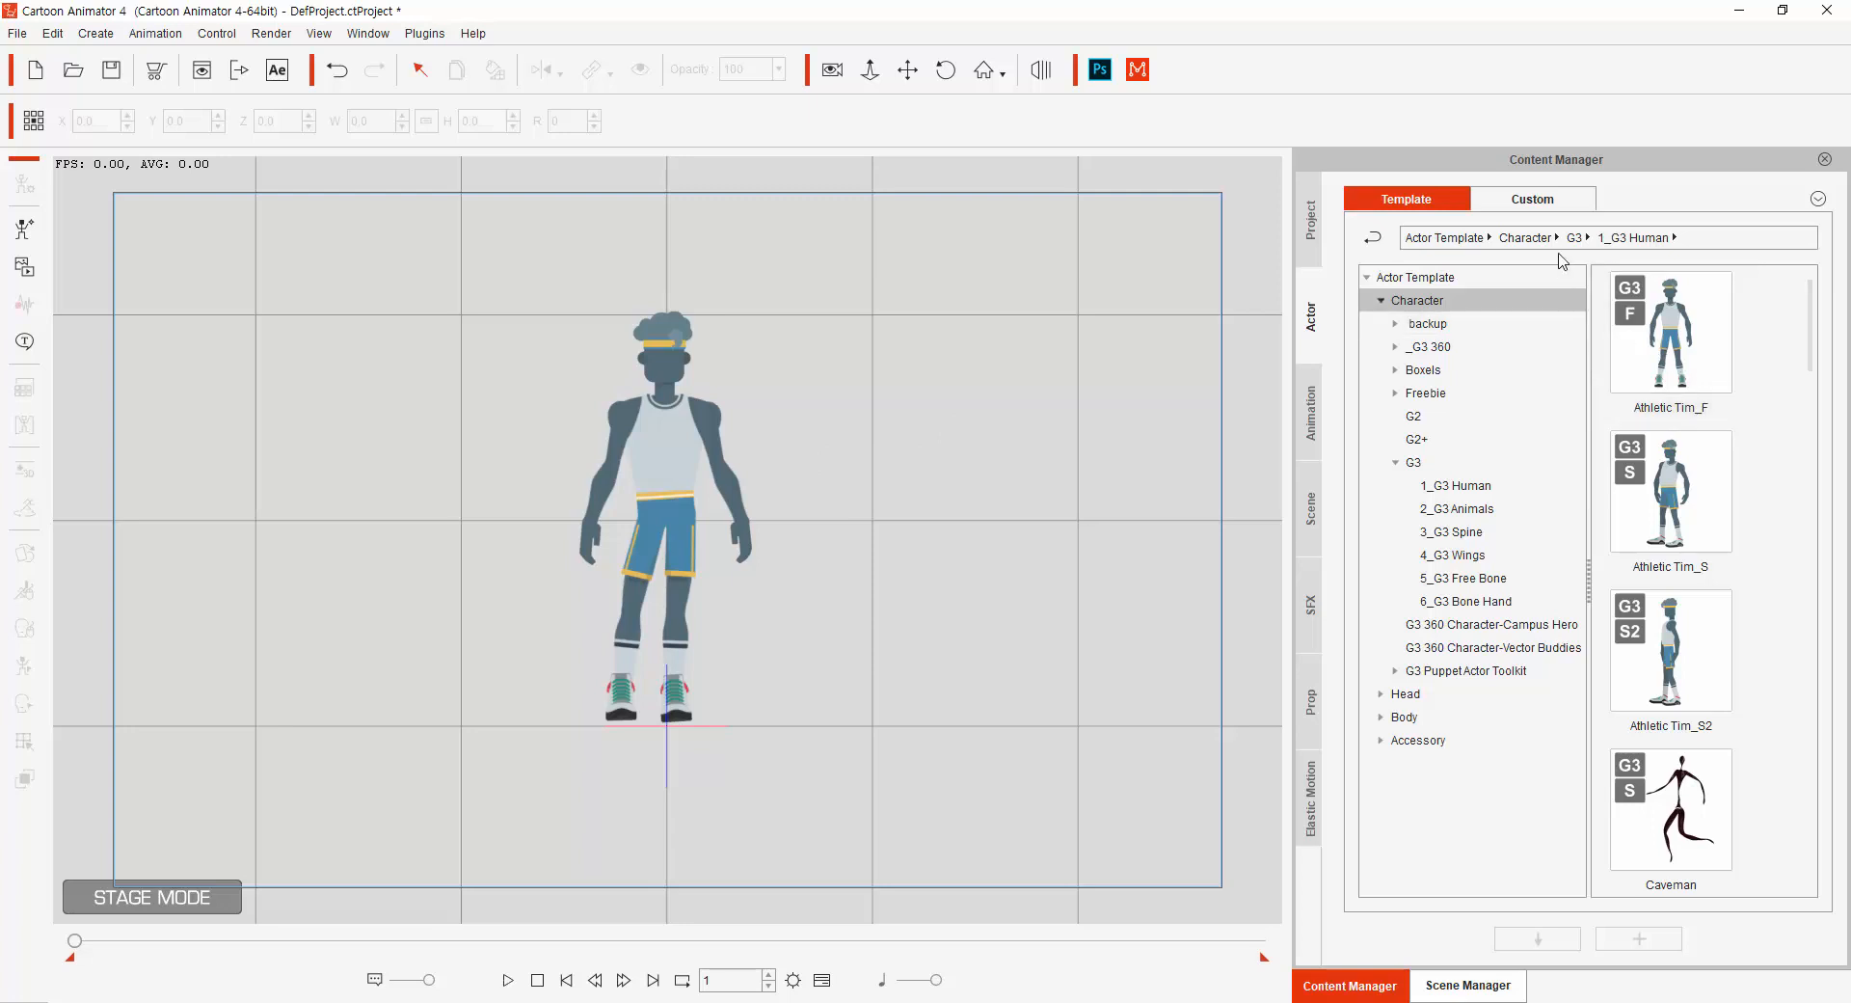
click(1521, 203)
click(1670, 333)
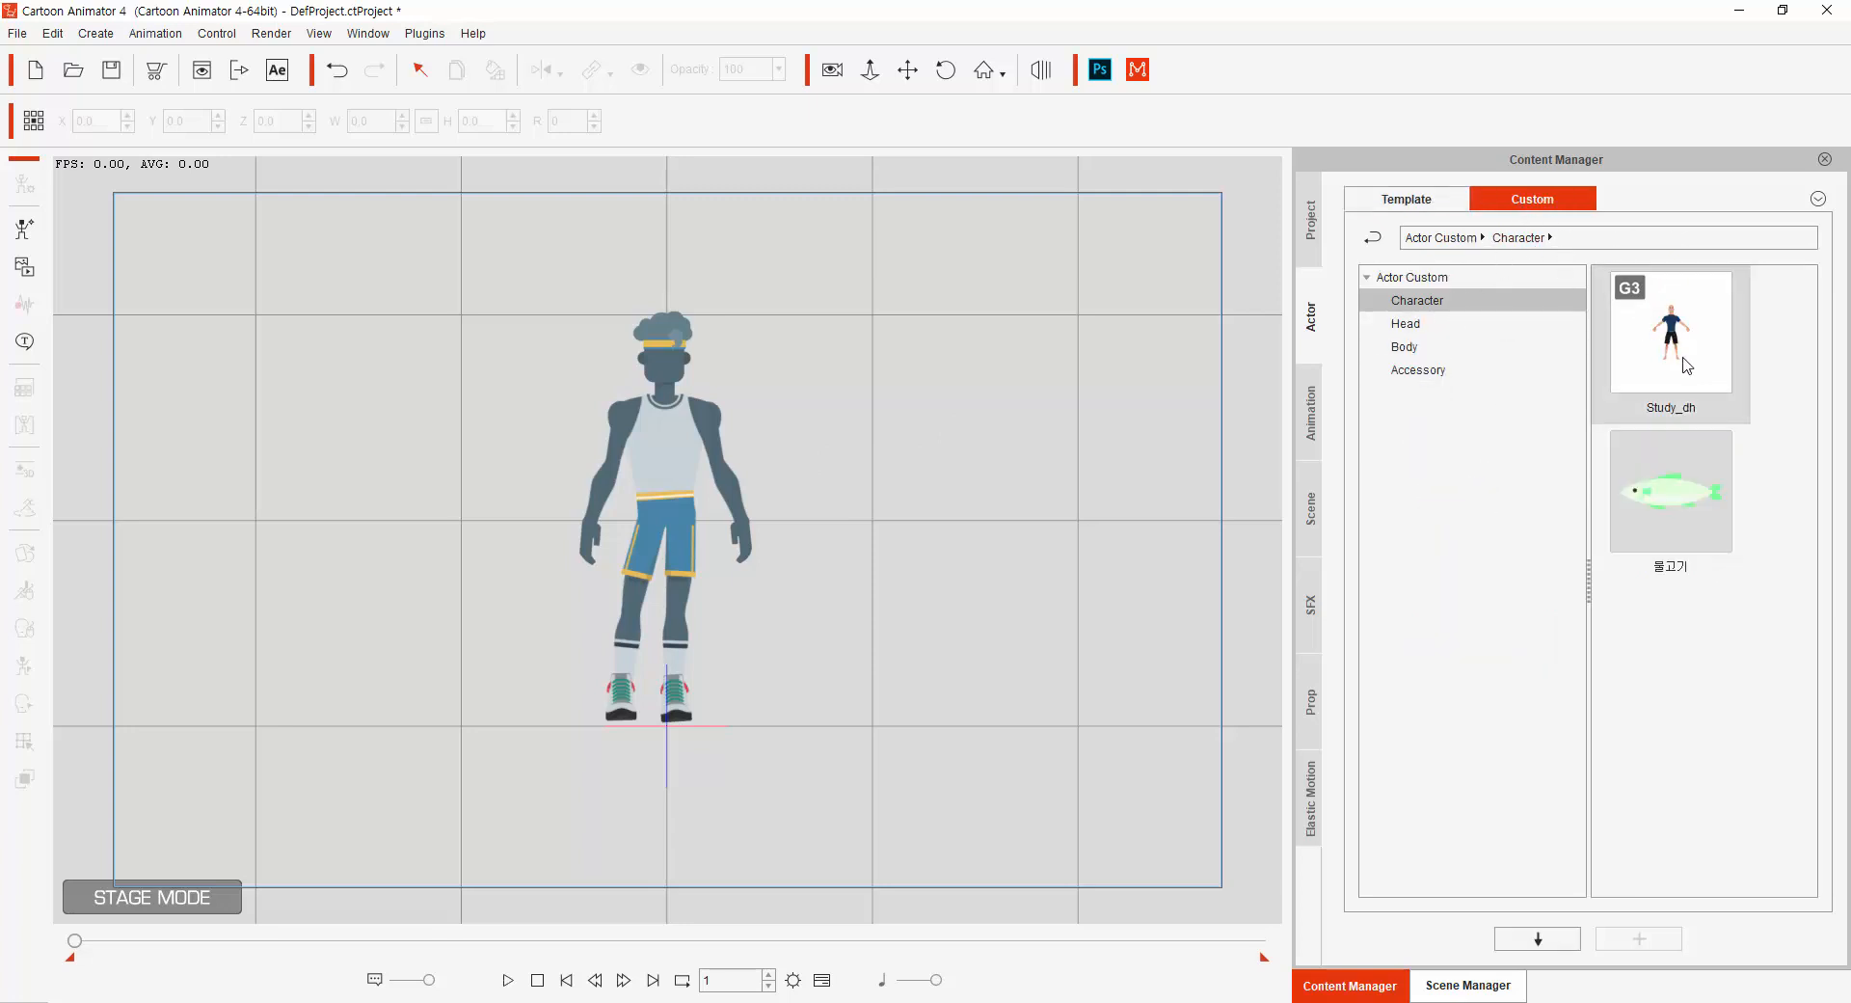
drag(1684, 342, 879, 614)
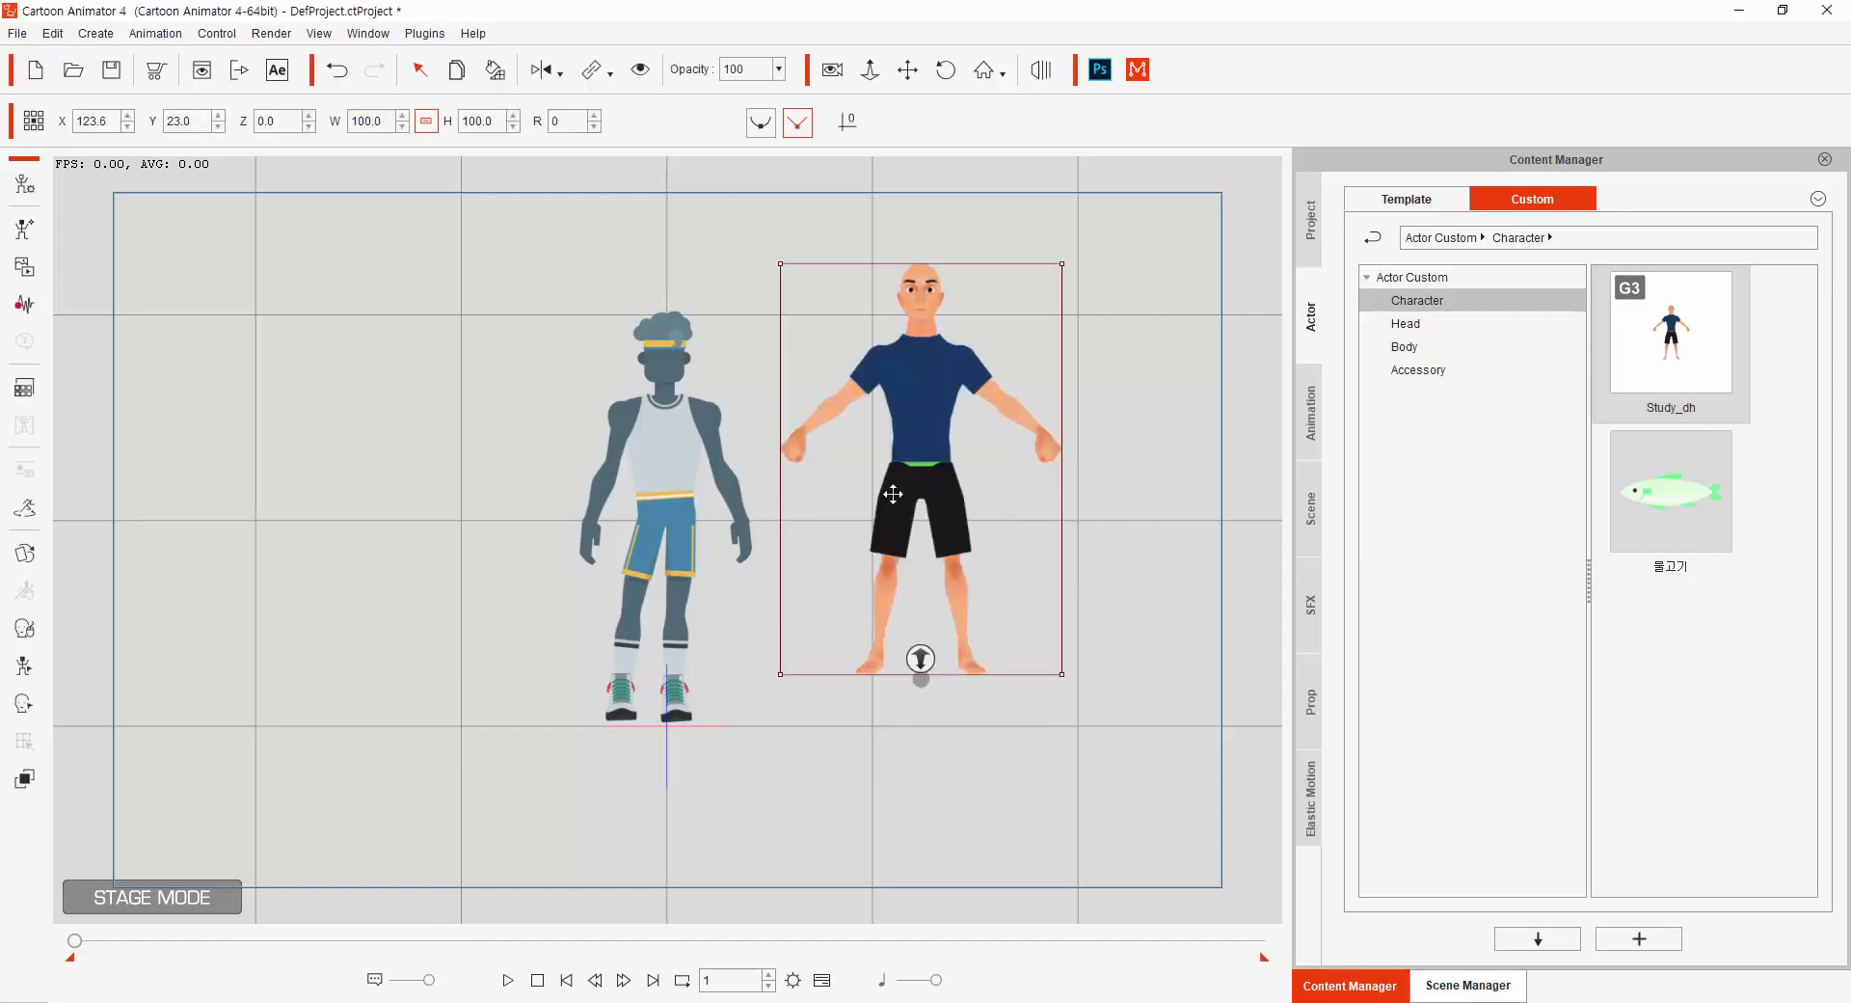
drag(985, 513, 995, 527)
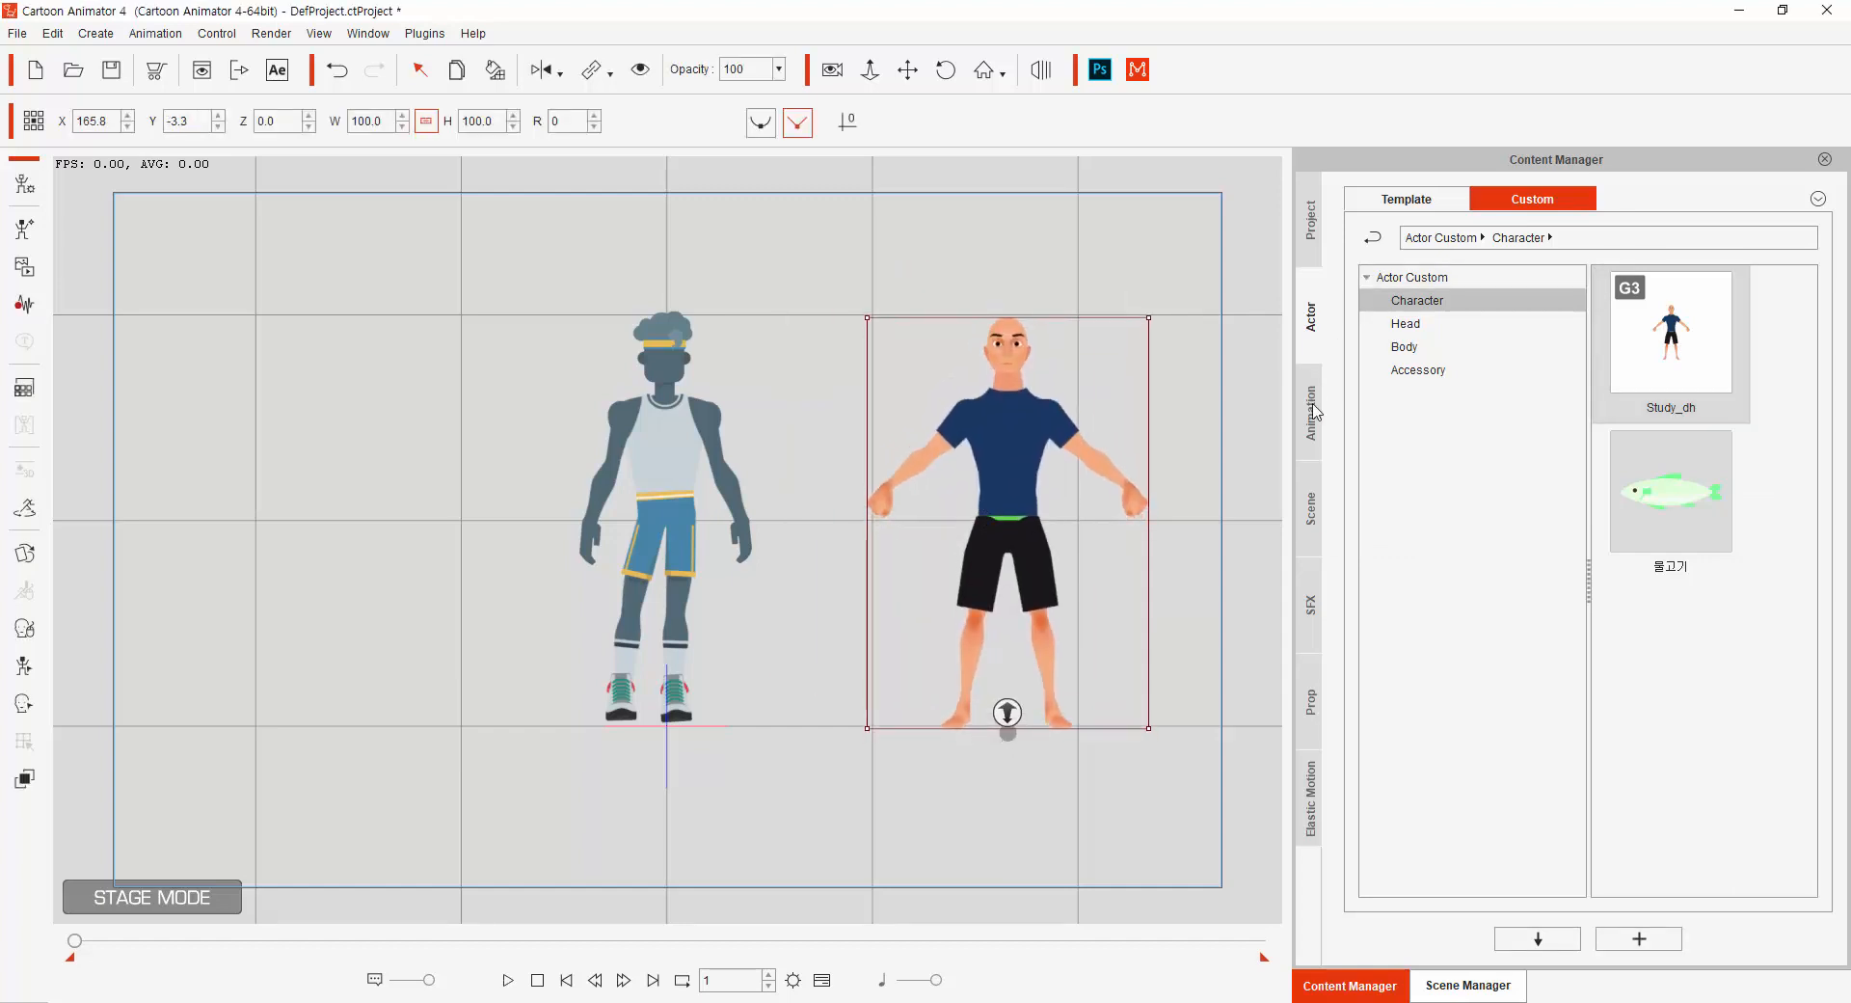
Apply the same front-facing Anger motion template to the Study_dh character.
drag(1672, 490, 986, 461)
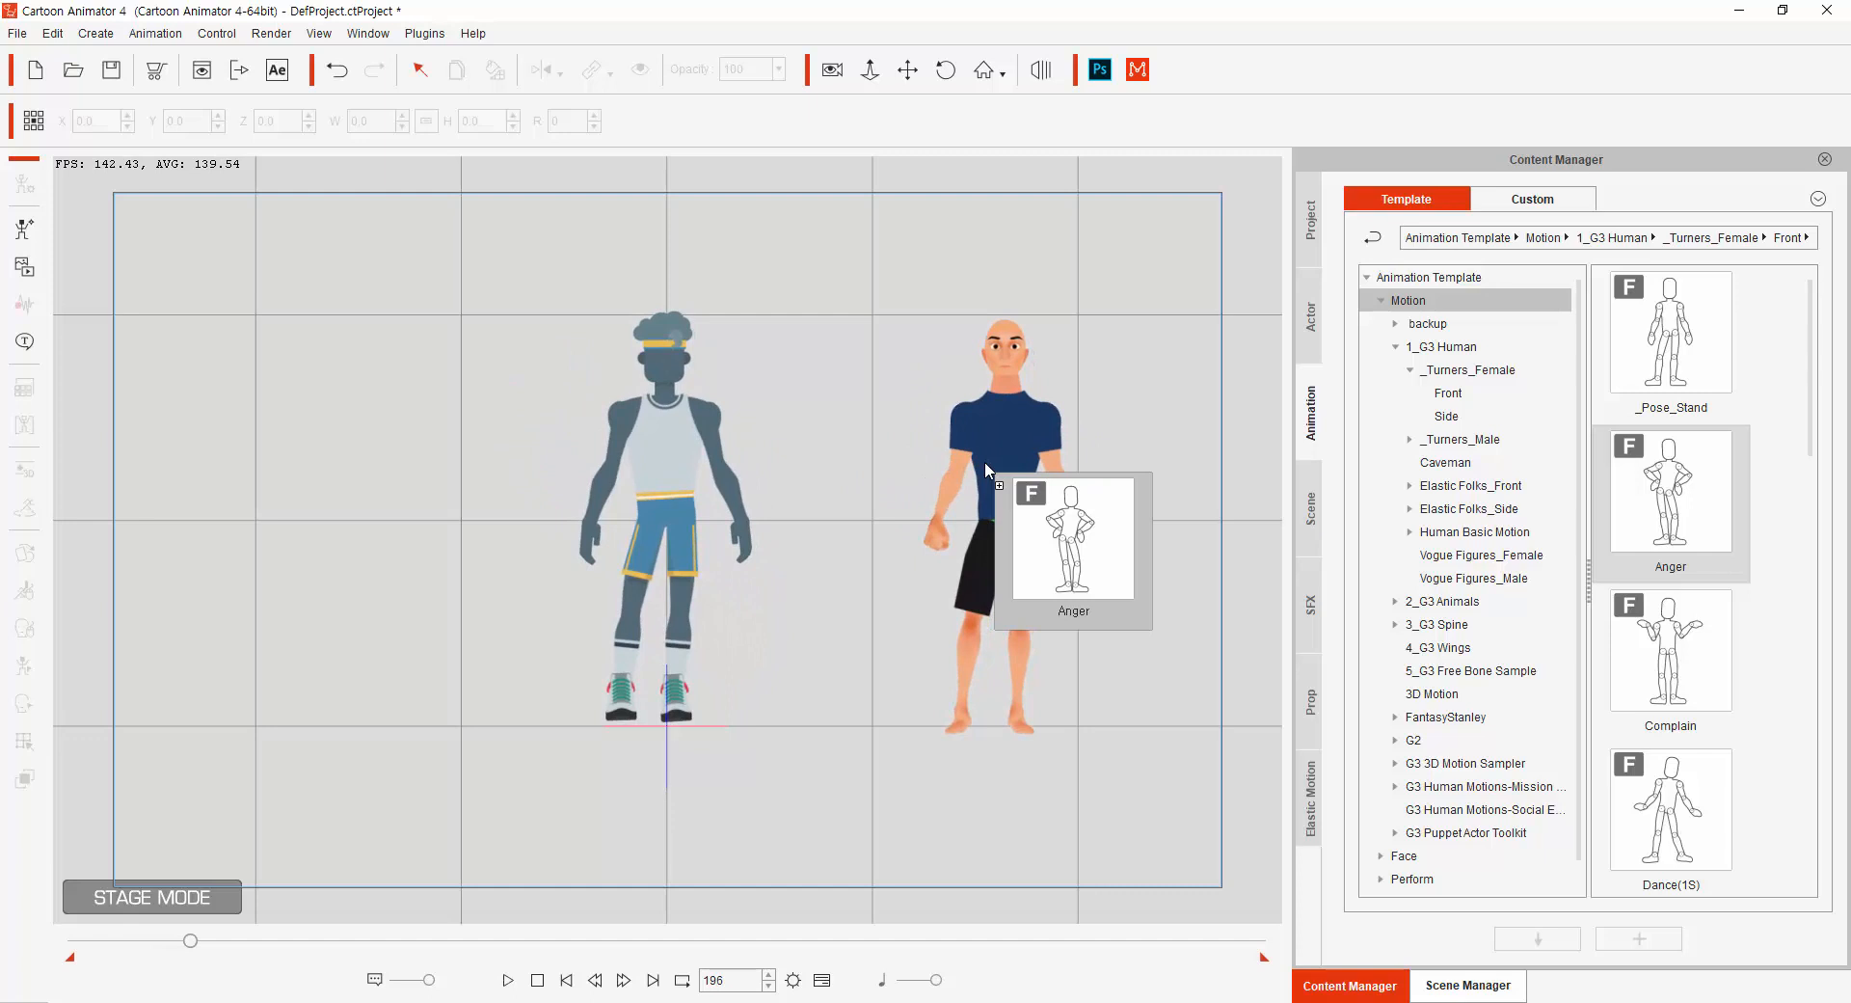
drag(985, 461, 986, 461)
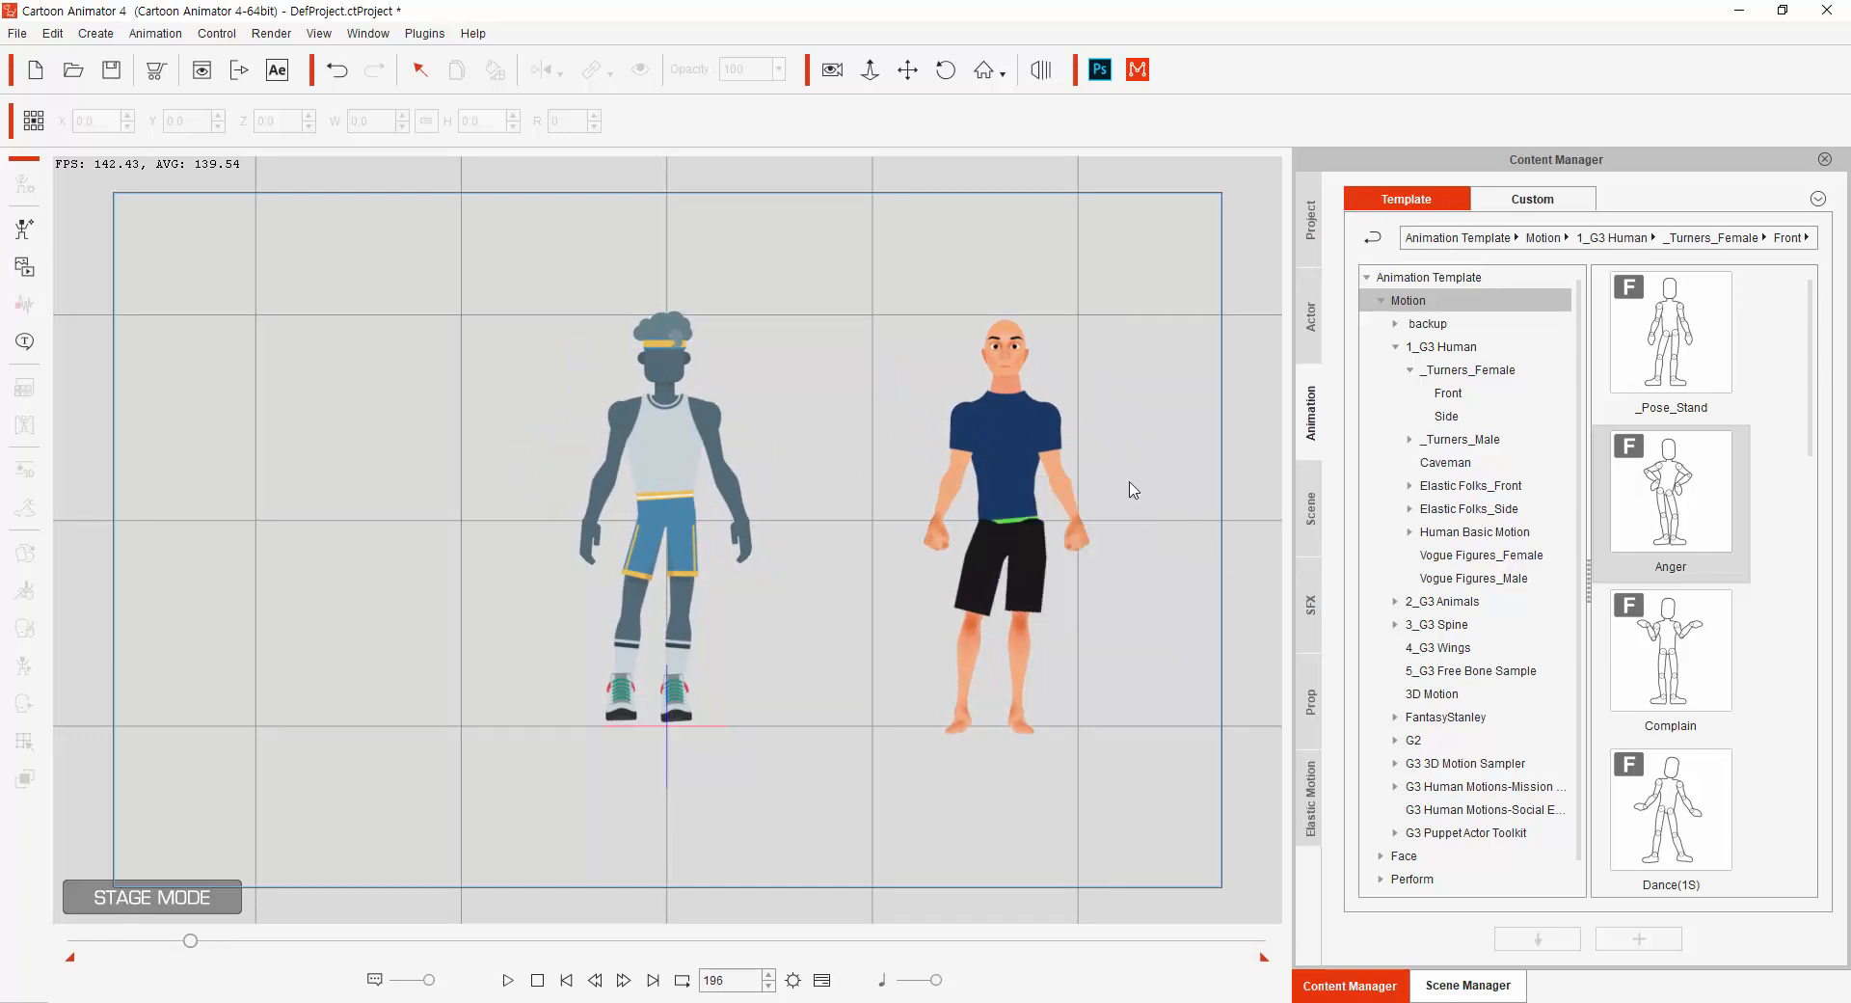
click(1535, 202)
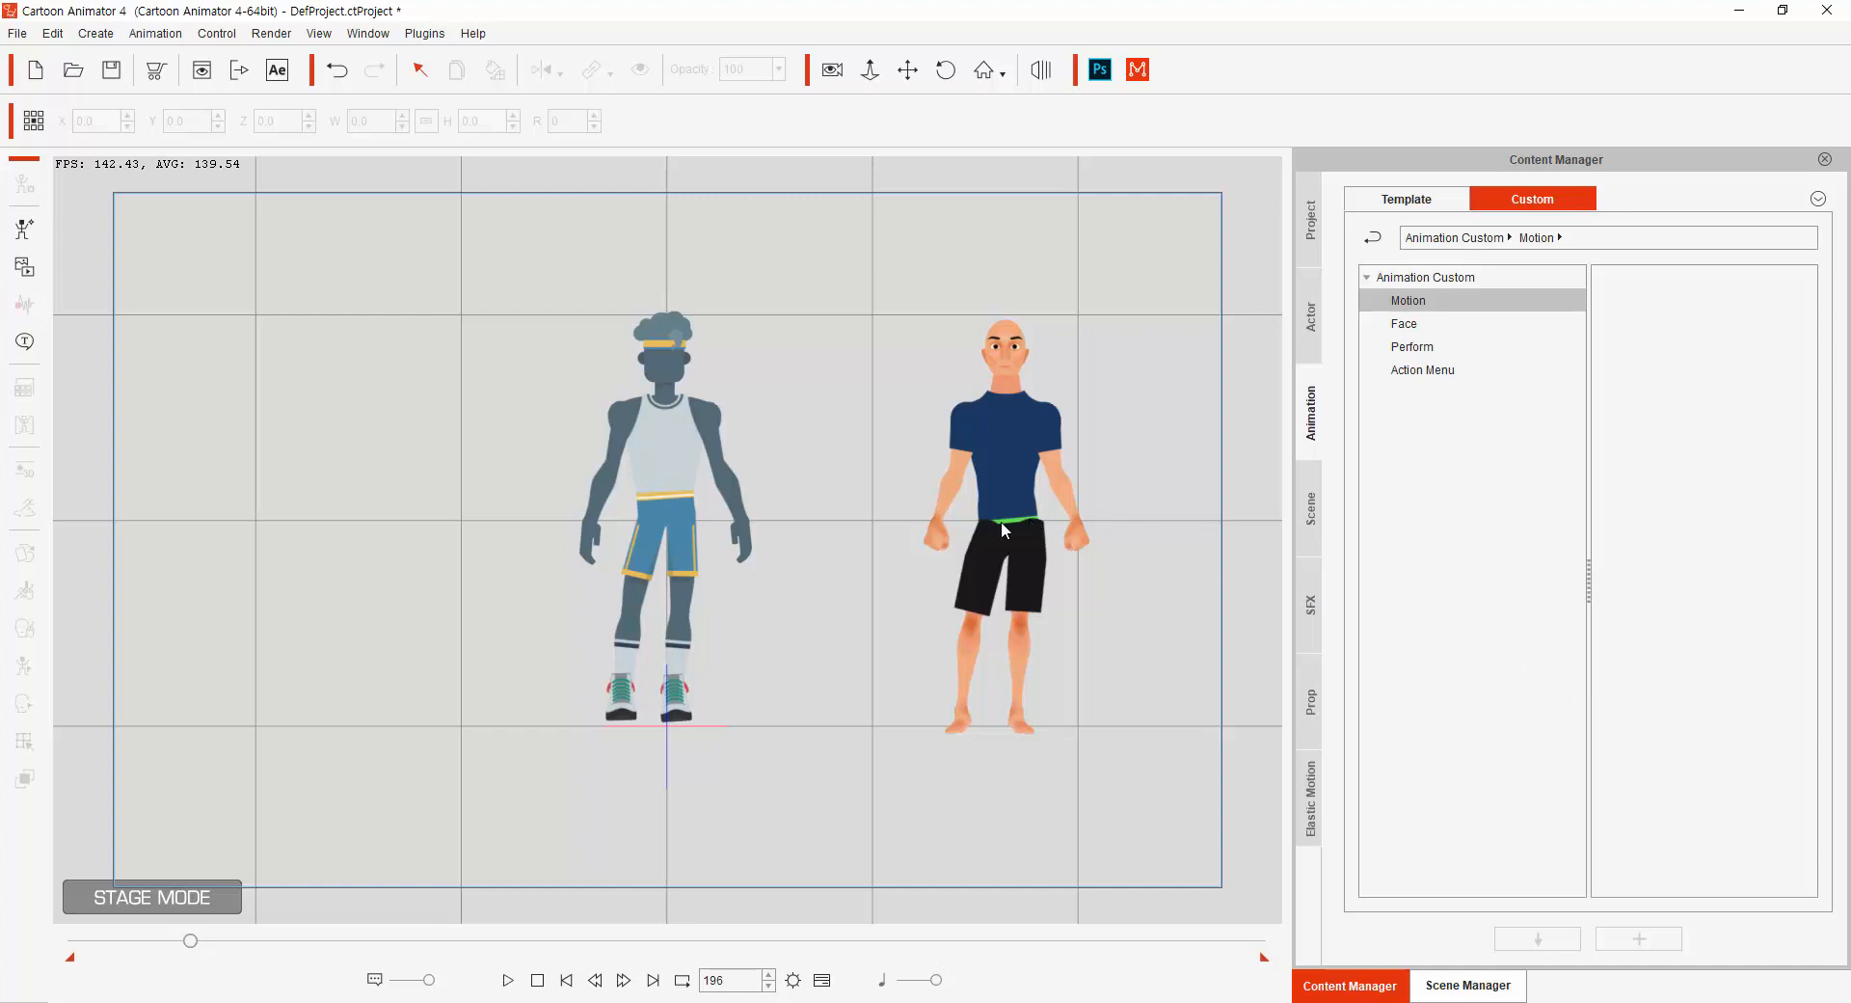
Replace the athletic character's head with the G3 head template Head_01_F and view the pose at frame 150.
click(1312, 318)
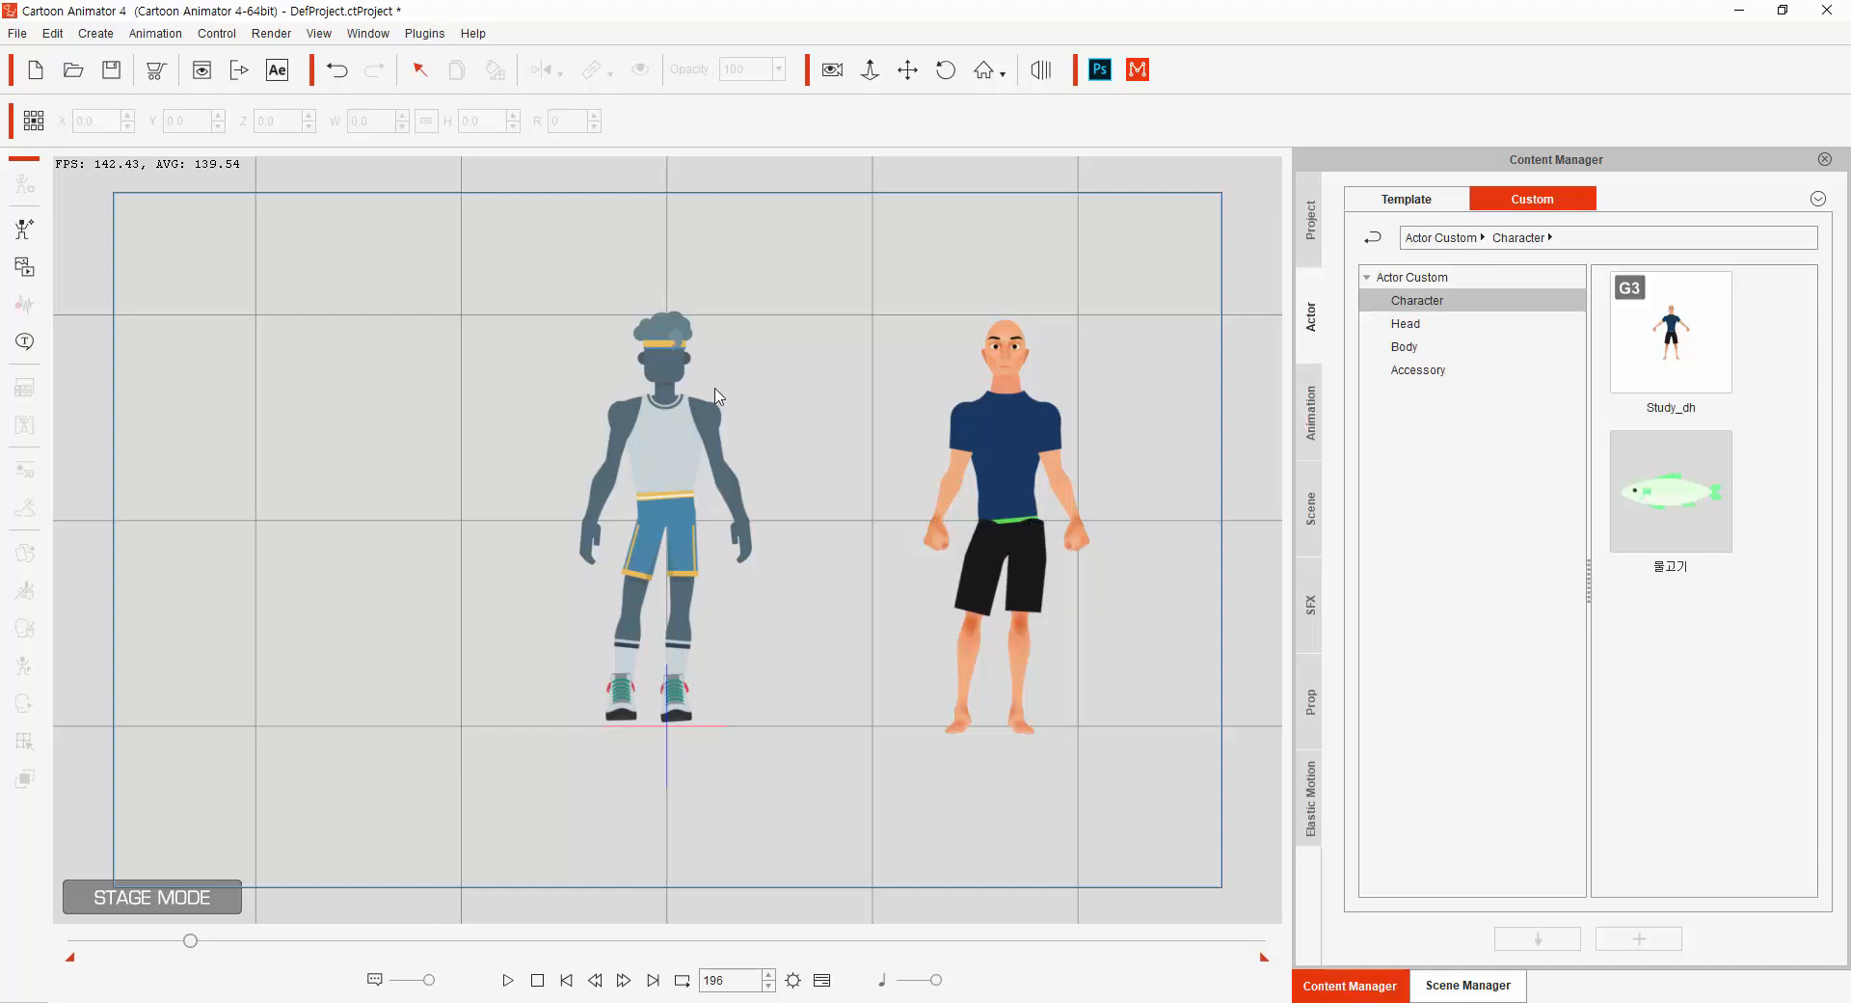
click(662, 433)
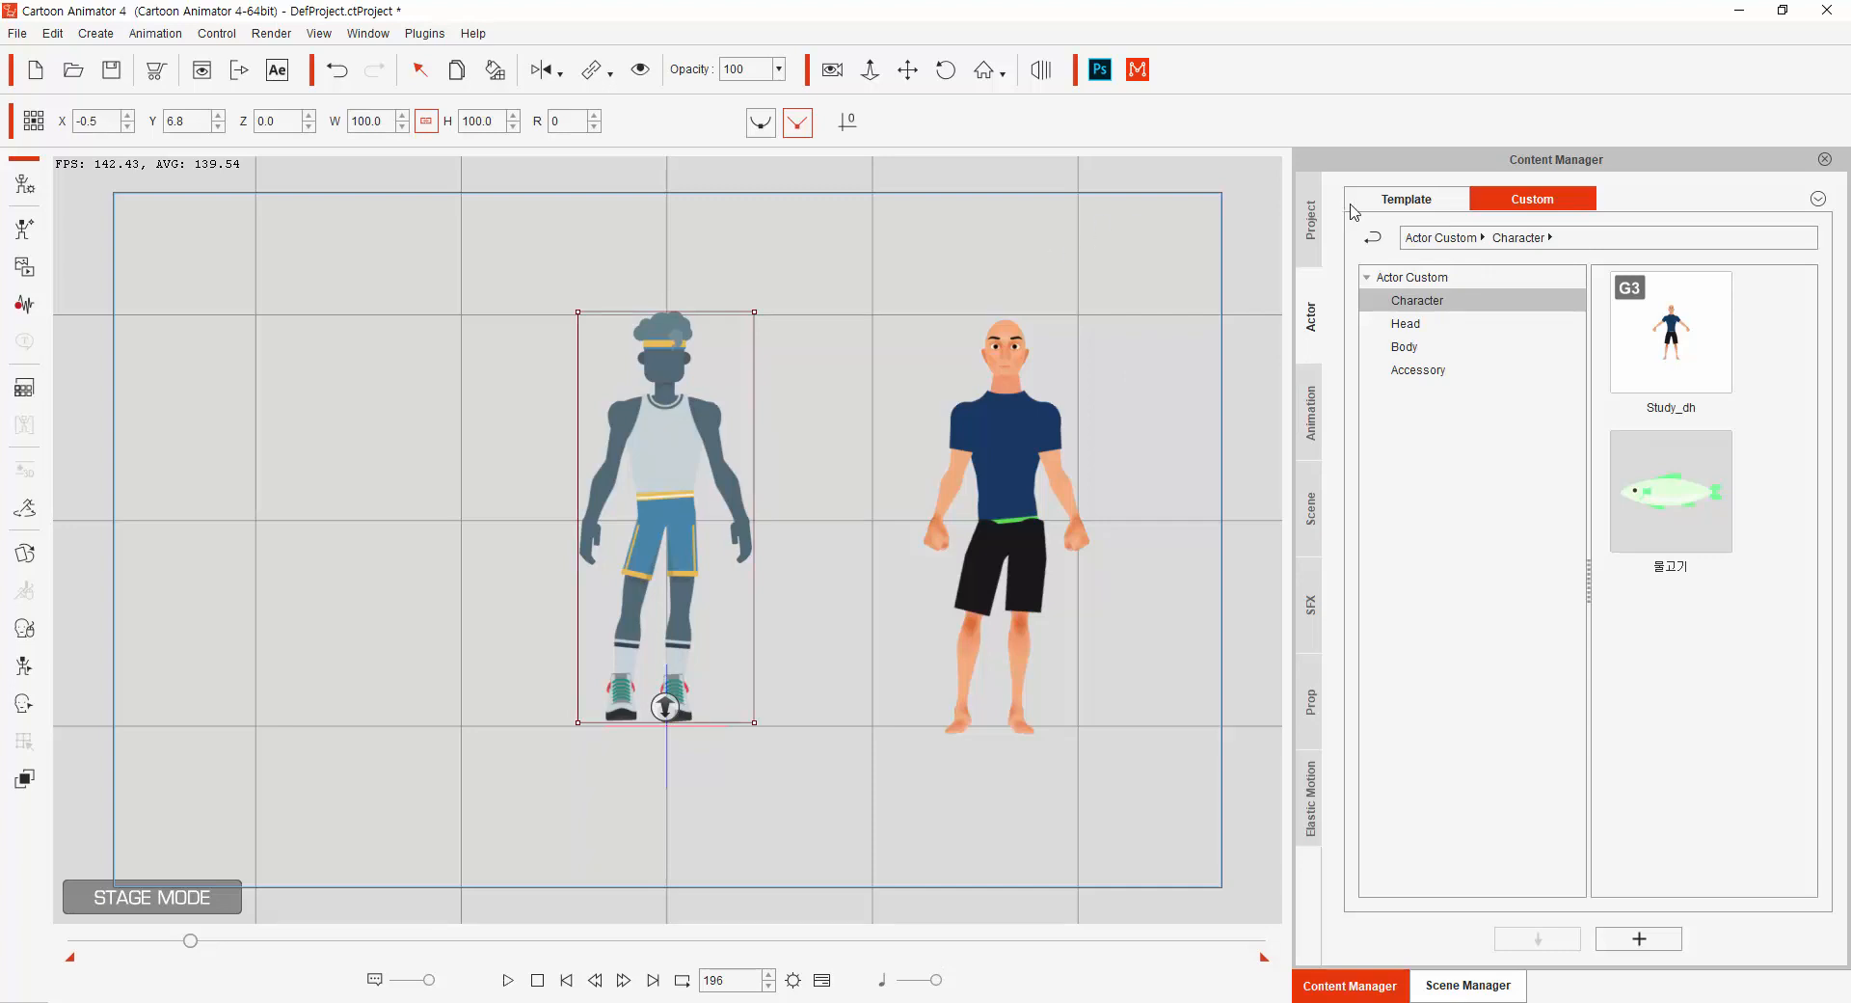
click(1390, 205)
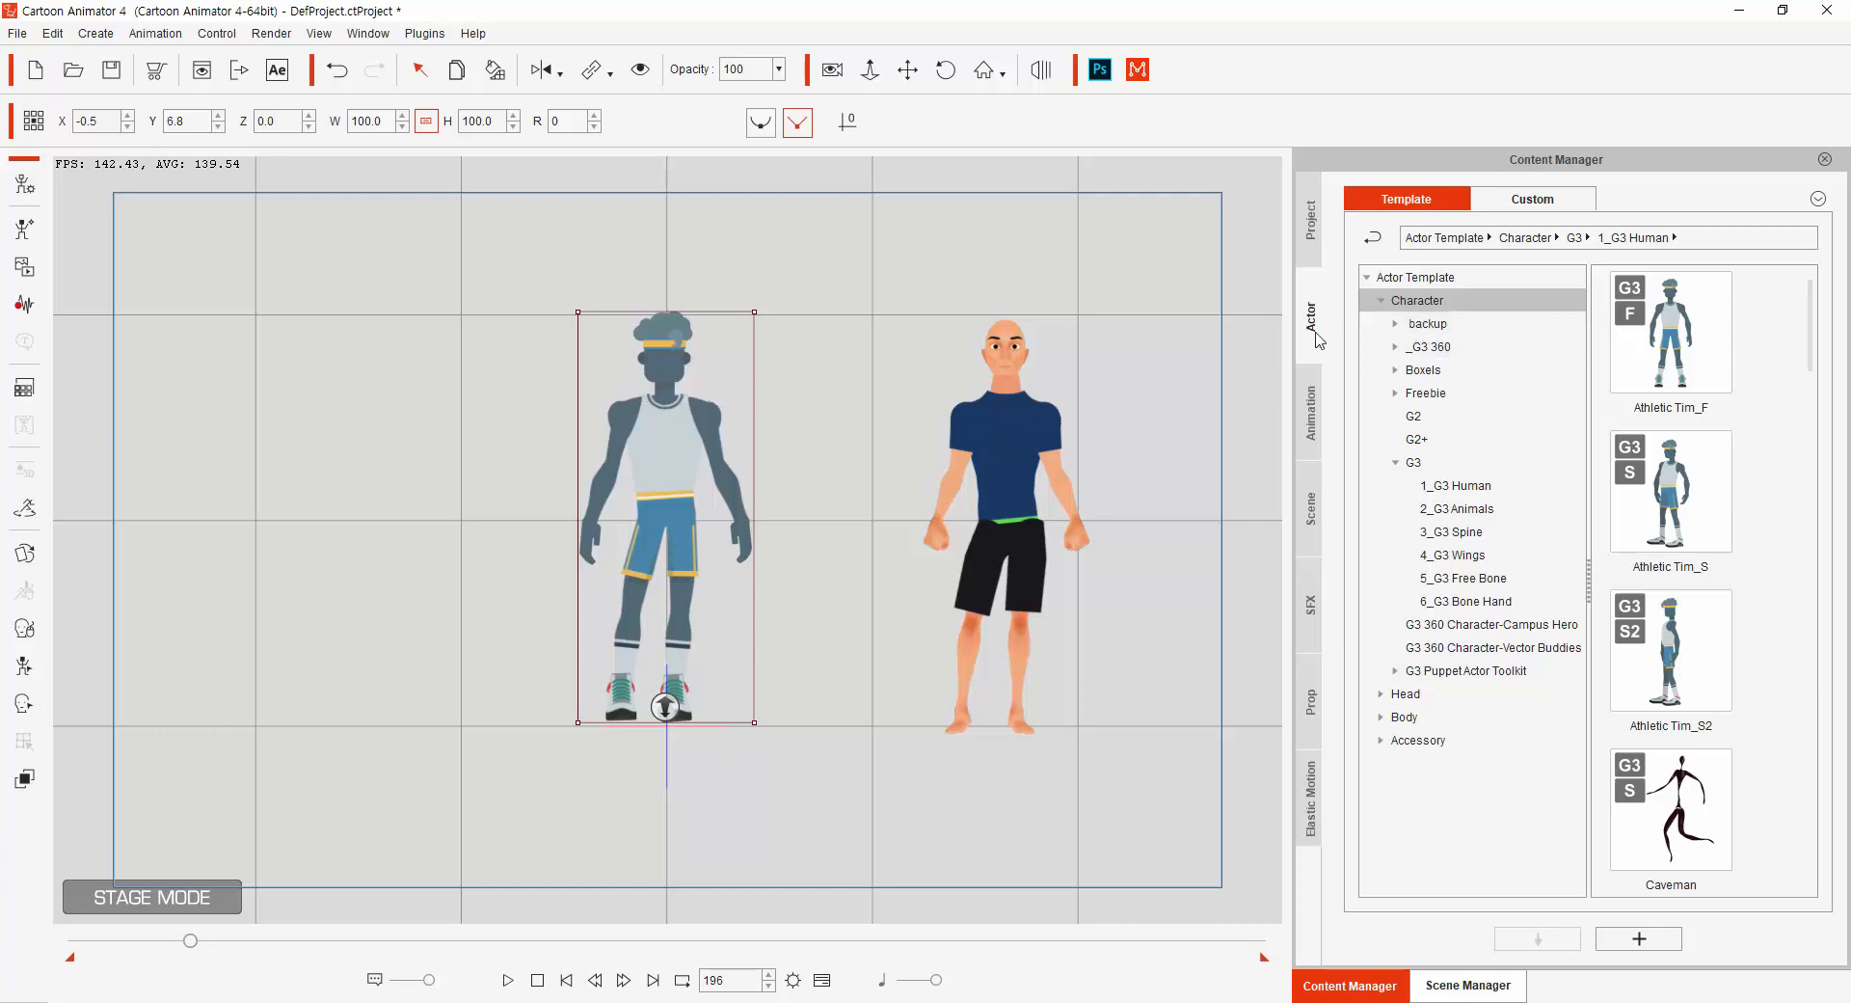
click(1382, 300)
click(1403, 324)
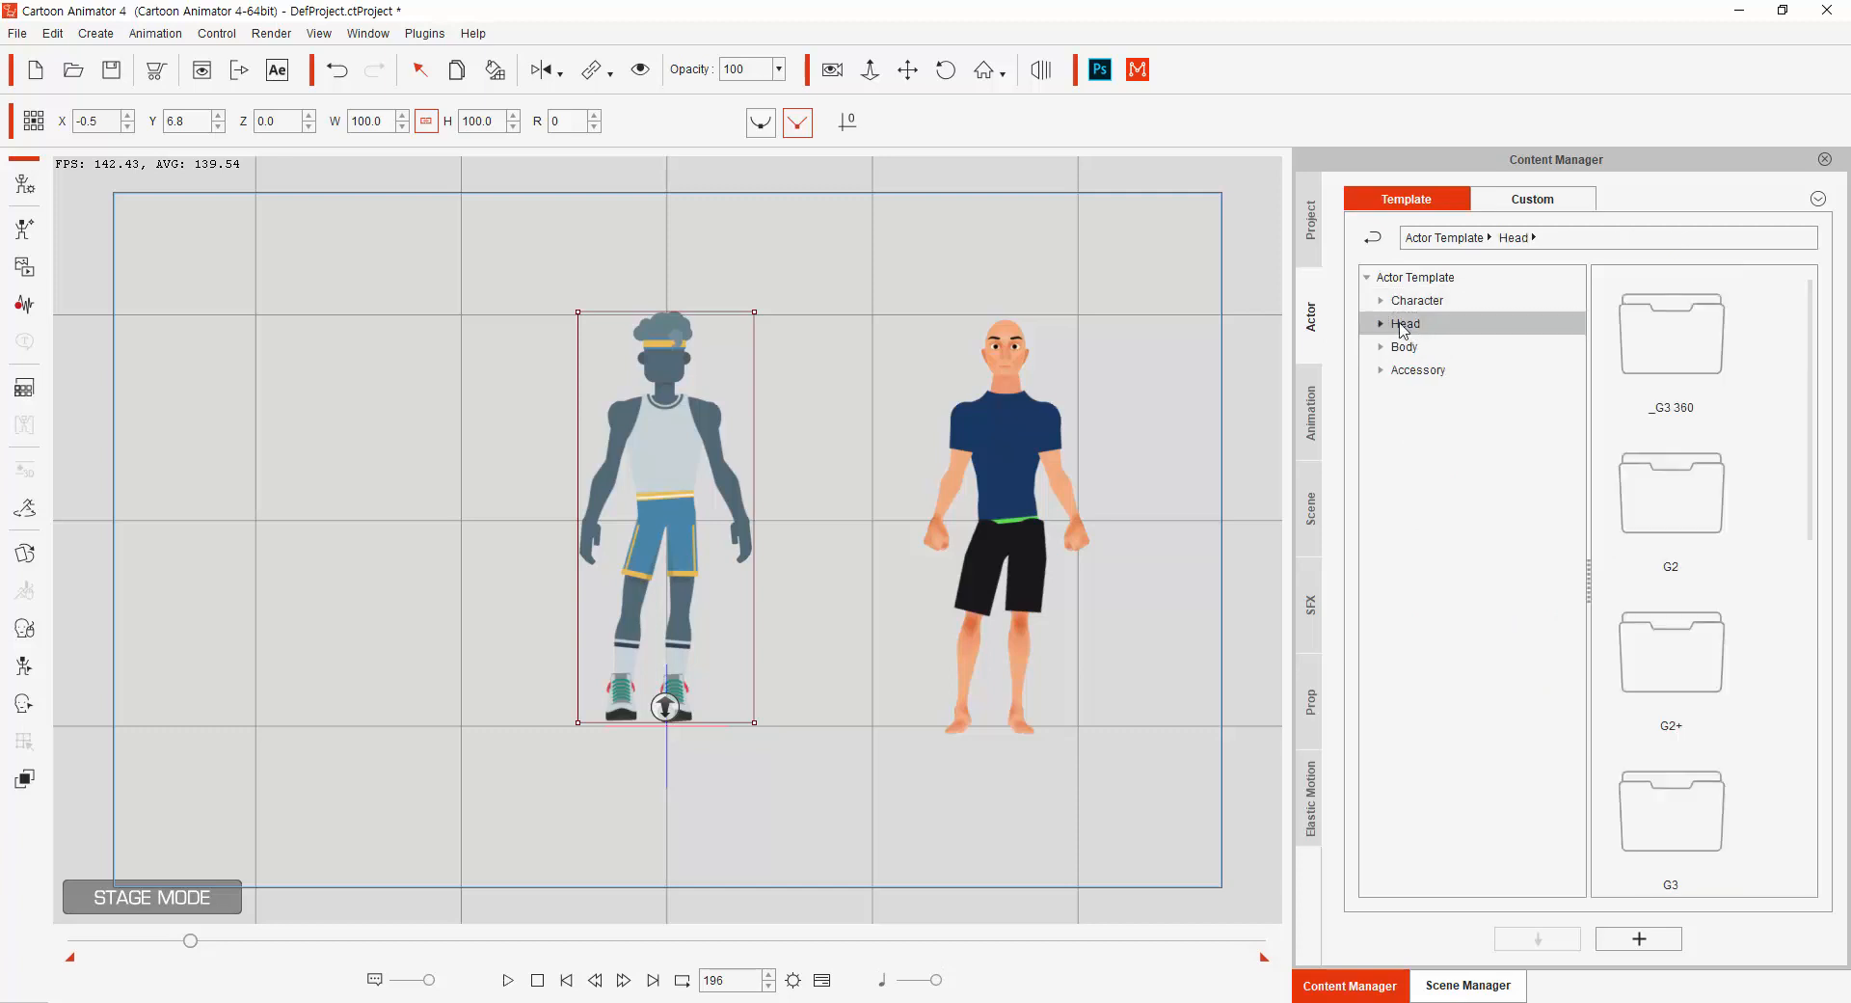
click(1381, 325)
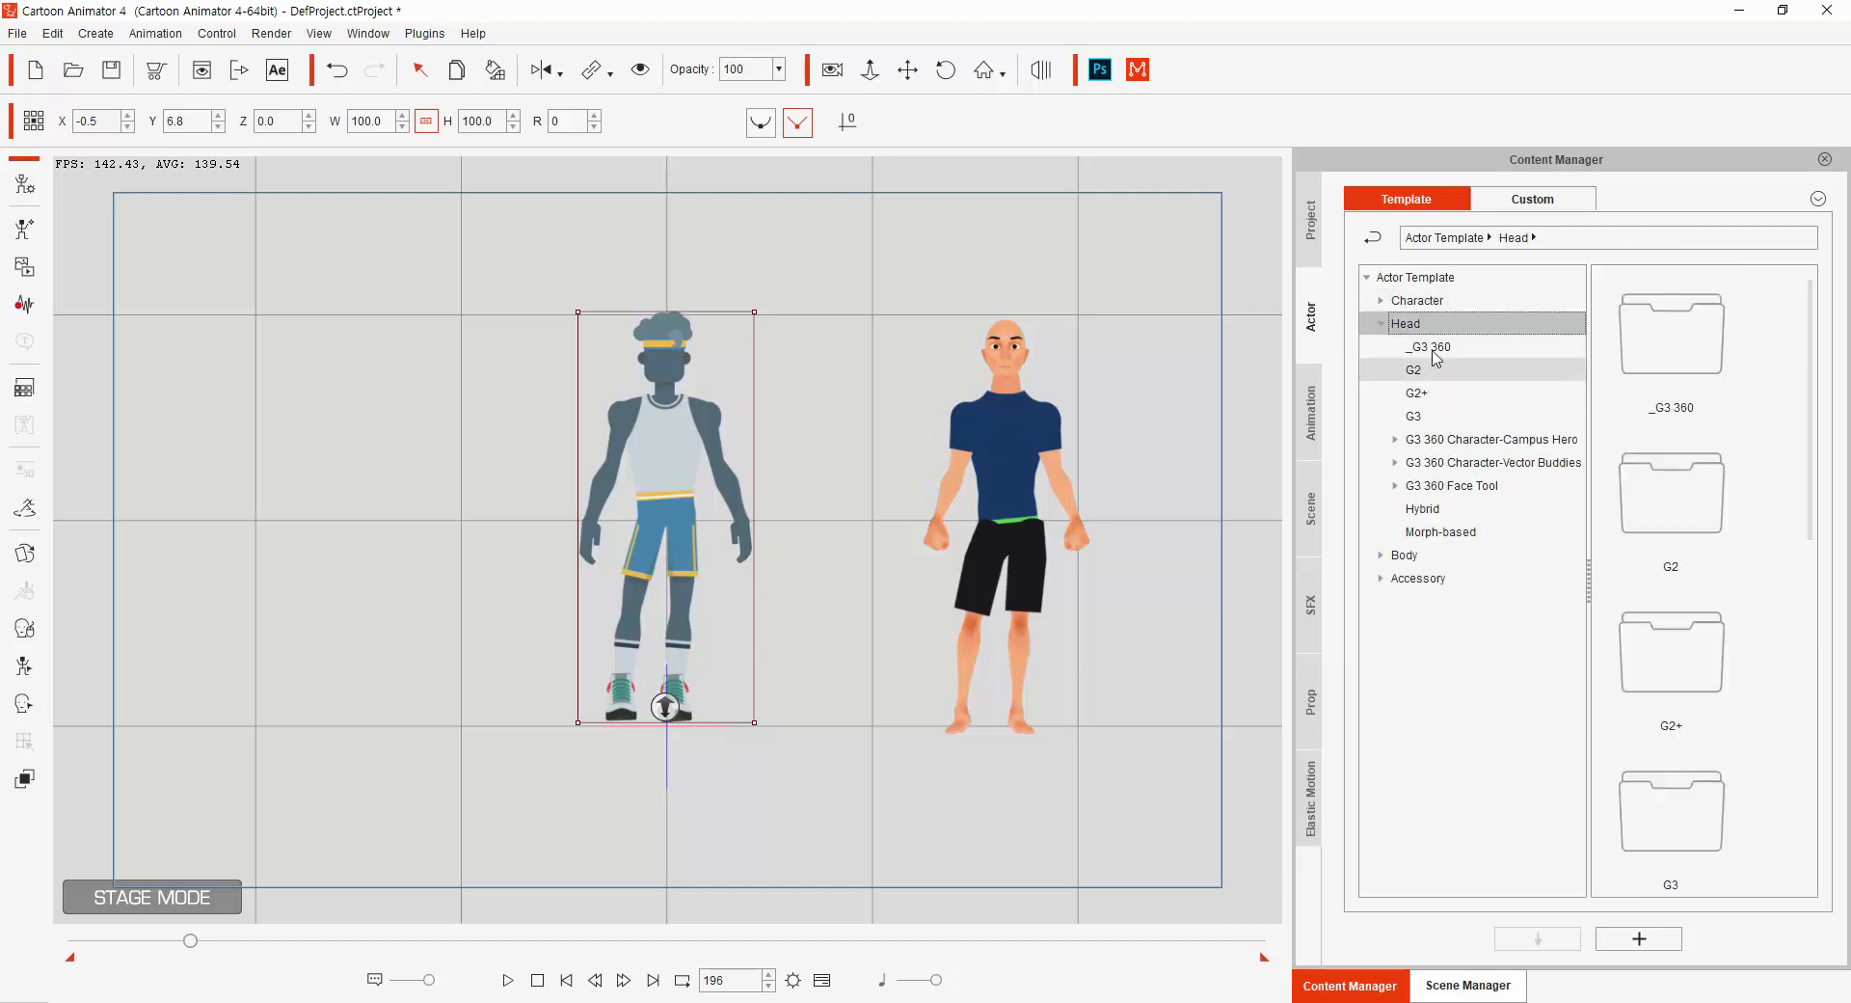
click(1419, 417)
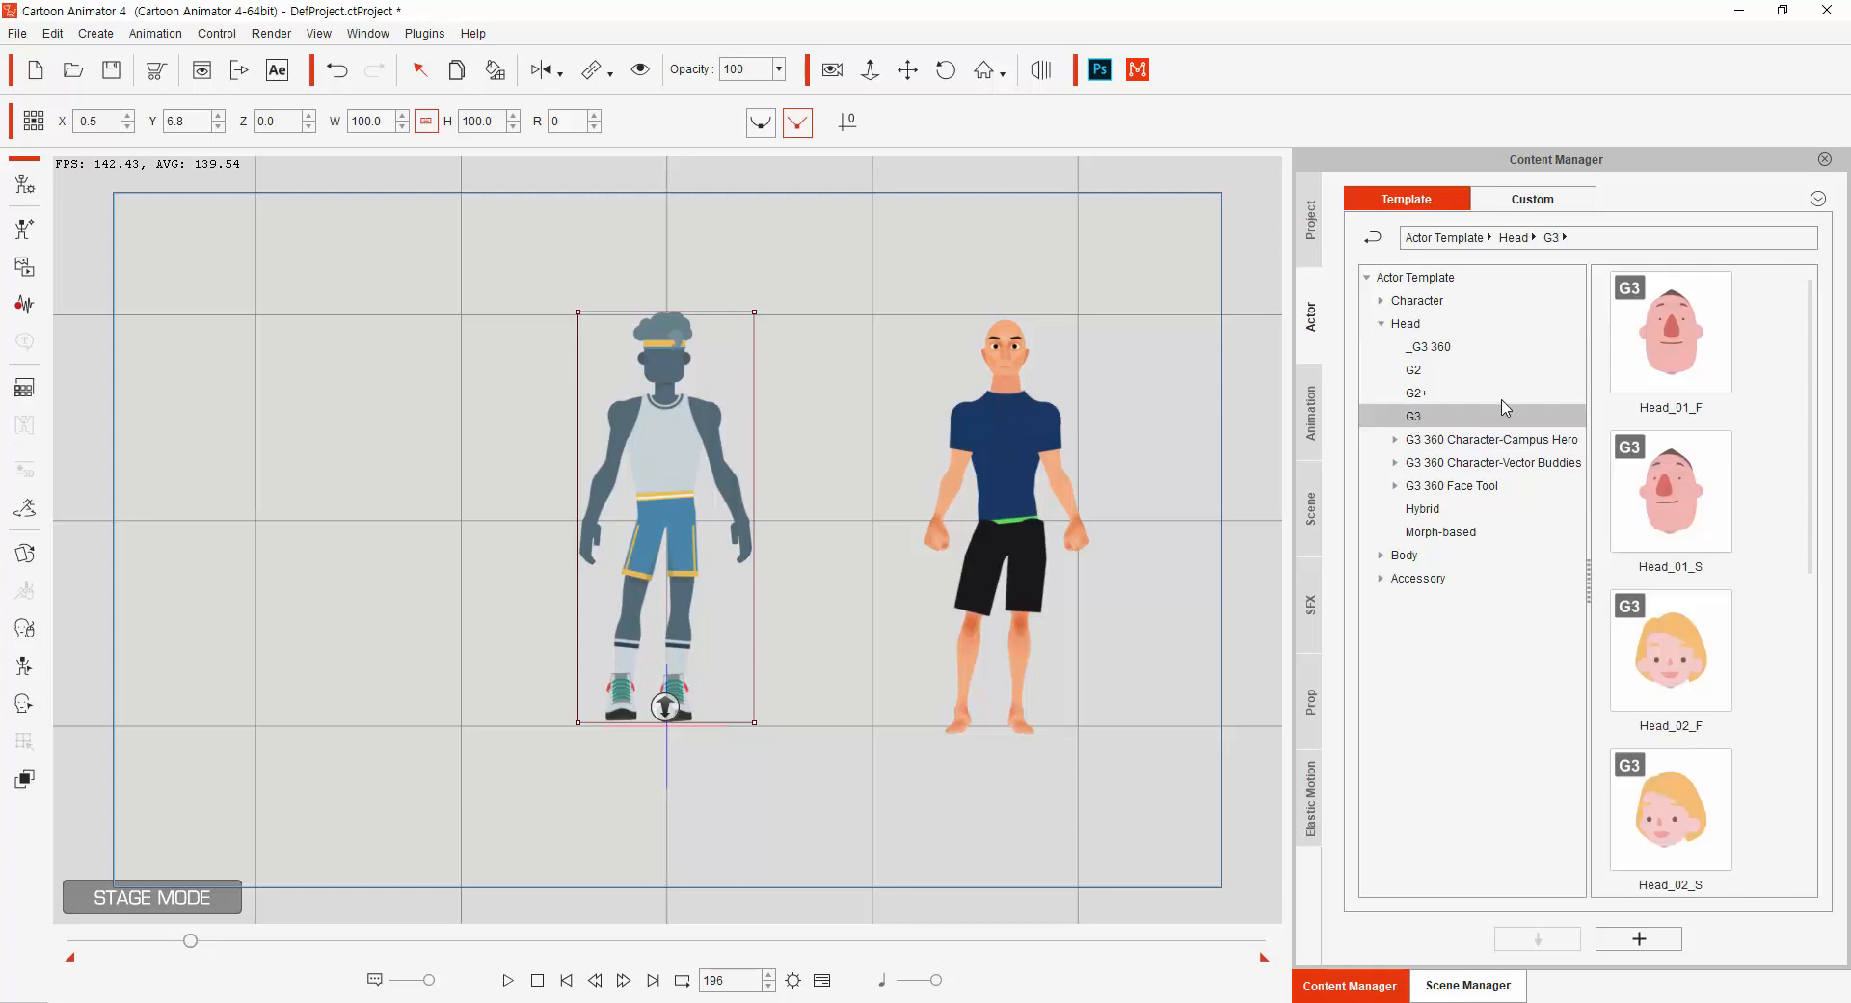
click(1691, 357)
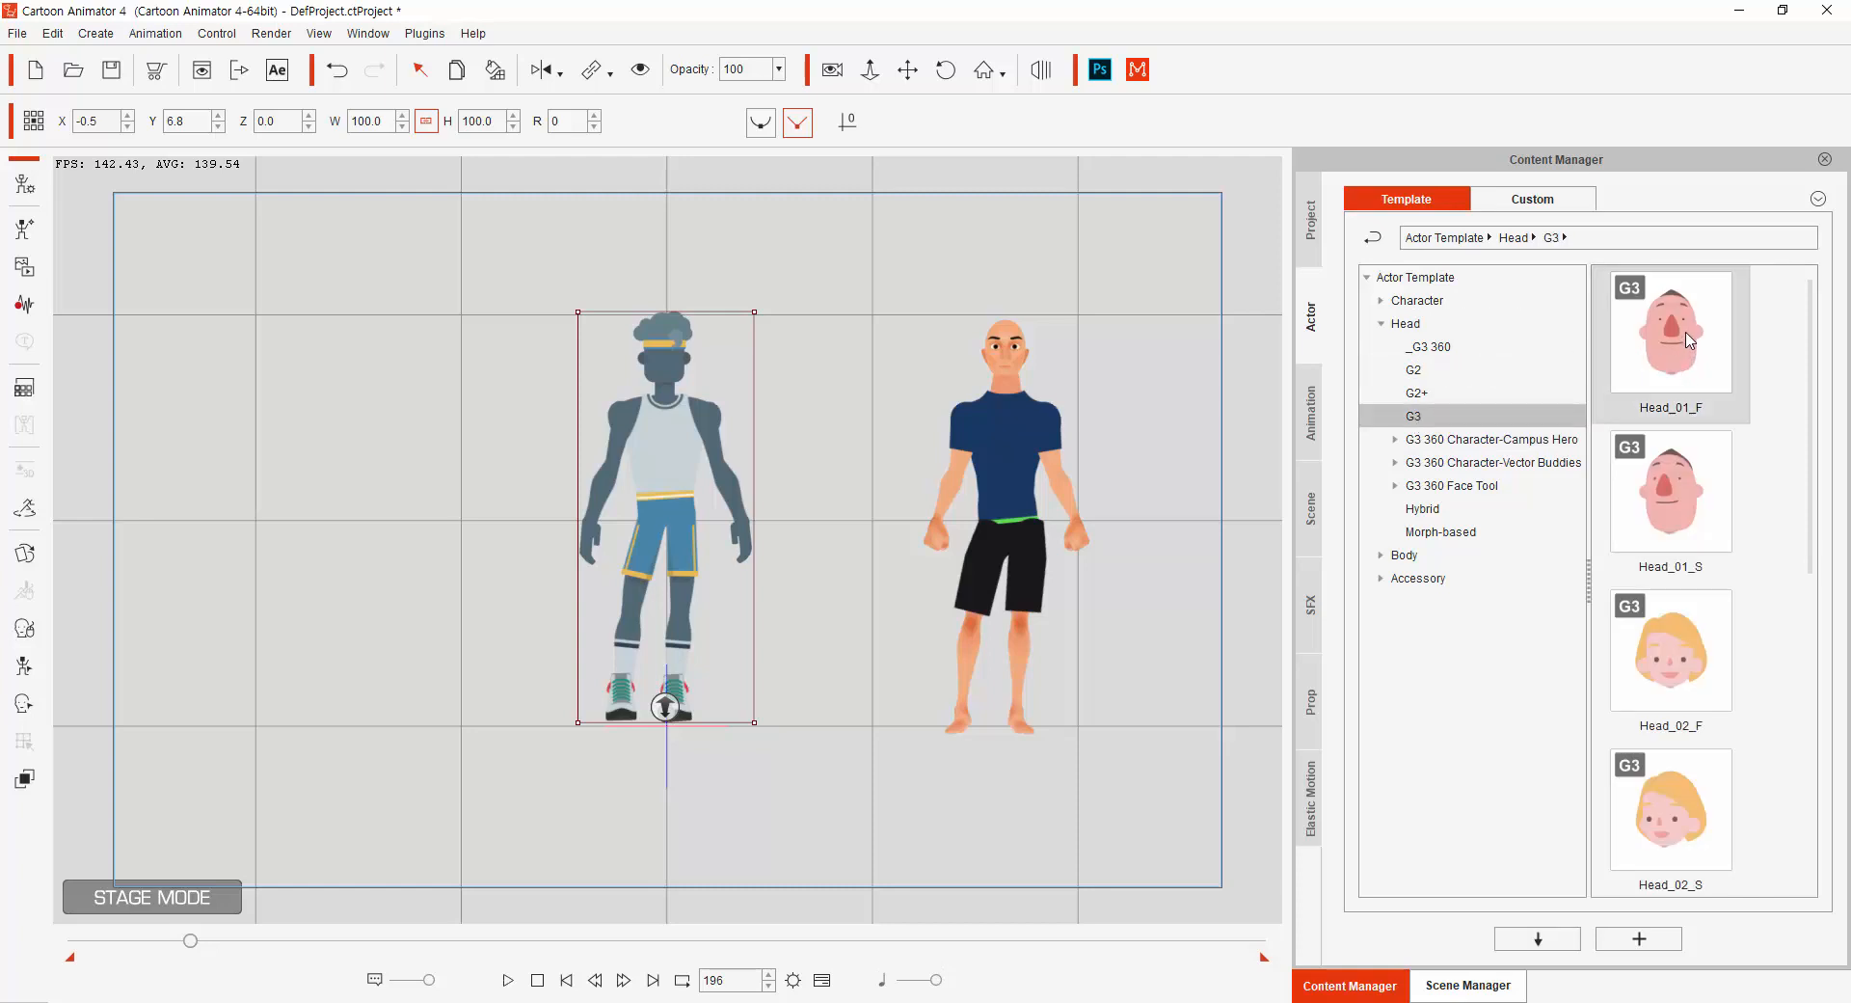
drag(1690, 340, 669, 383)
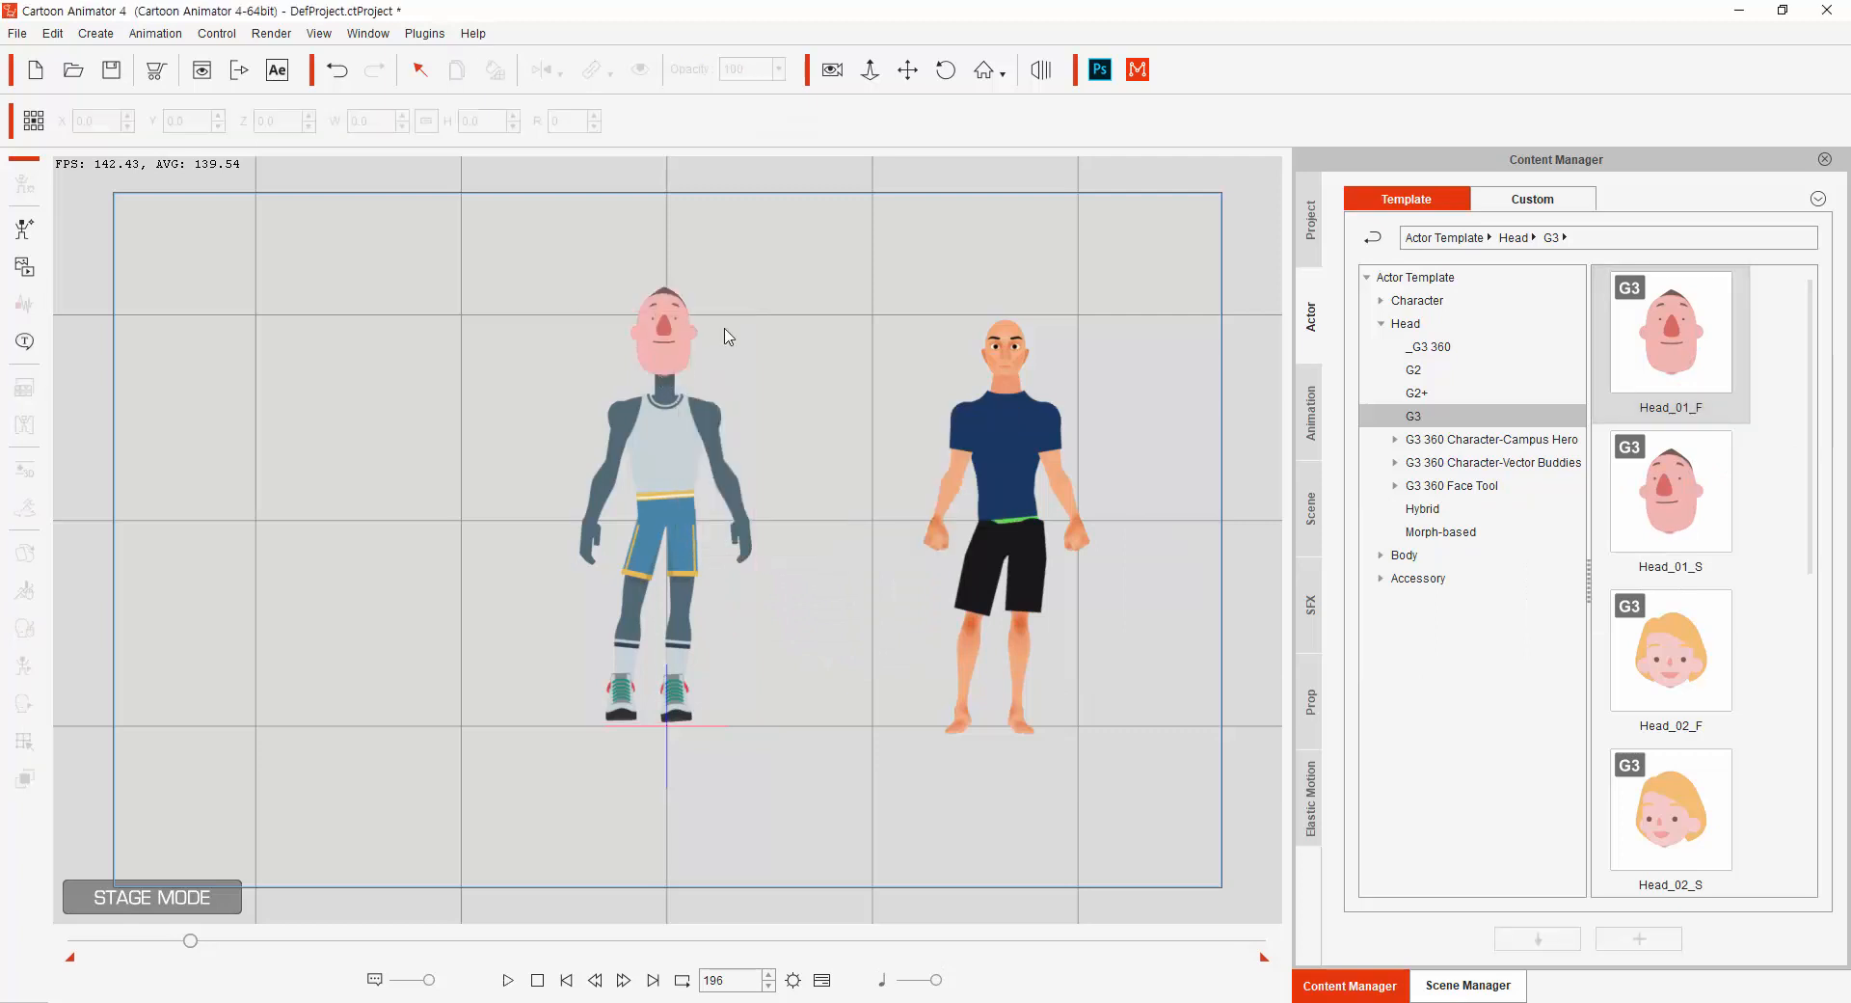
mouse_move(190, 941)
mouse_down()
mouse_move(364, 942)
mouse_move(163, 941)
mouse_up()
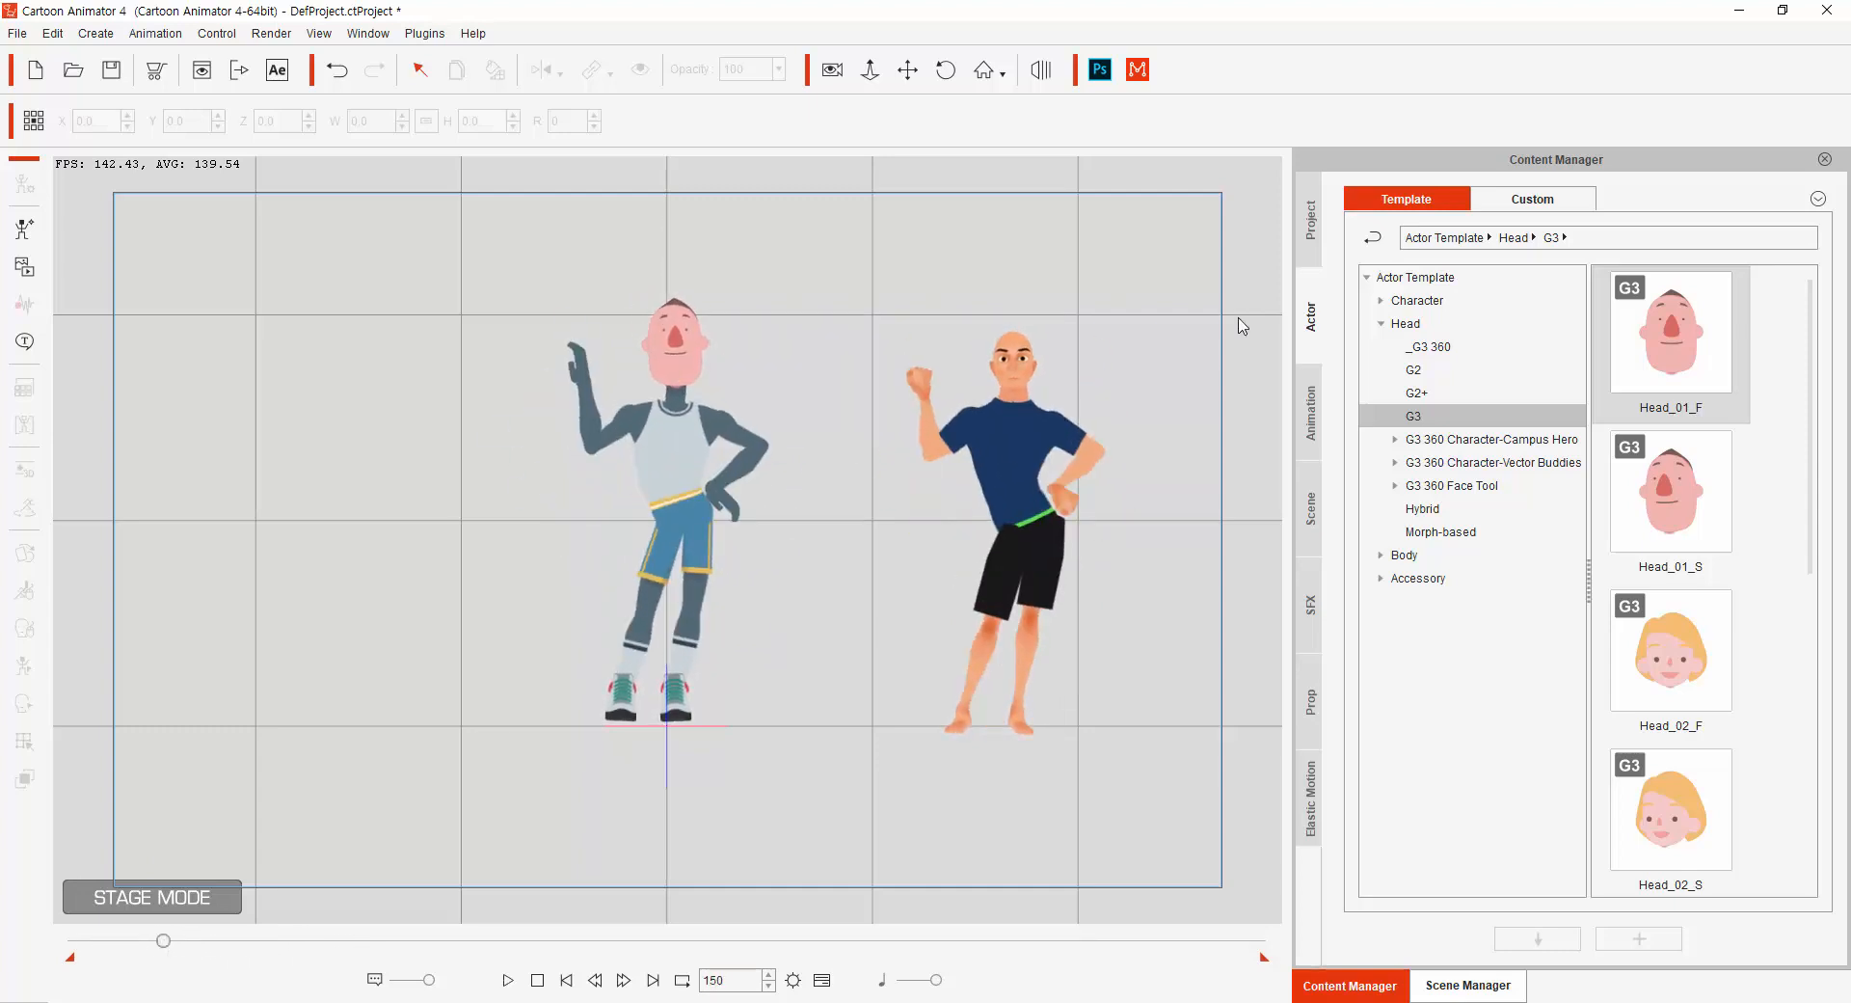
click(1382, 323)
click(1418, 353)
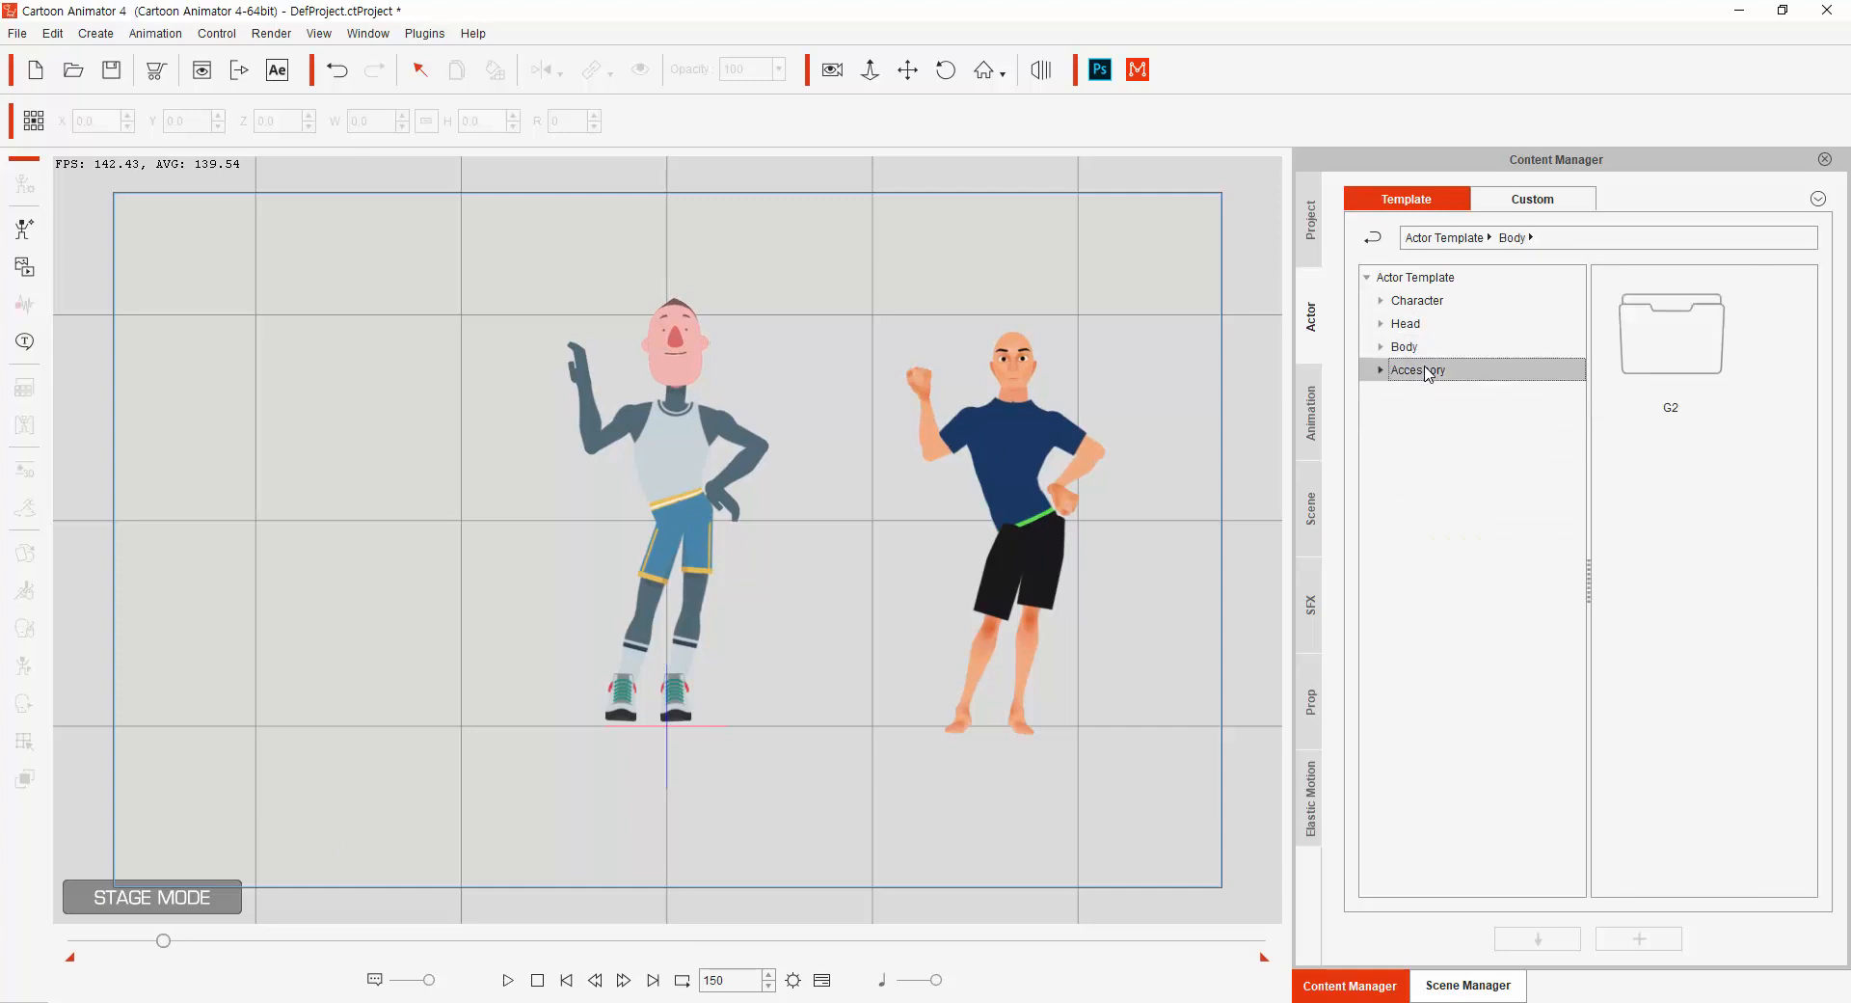
click(1425, 372)
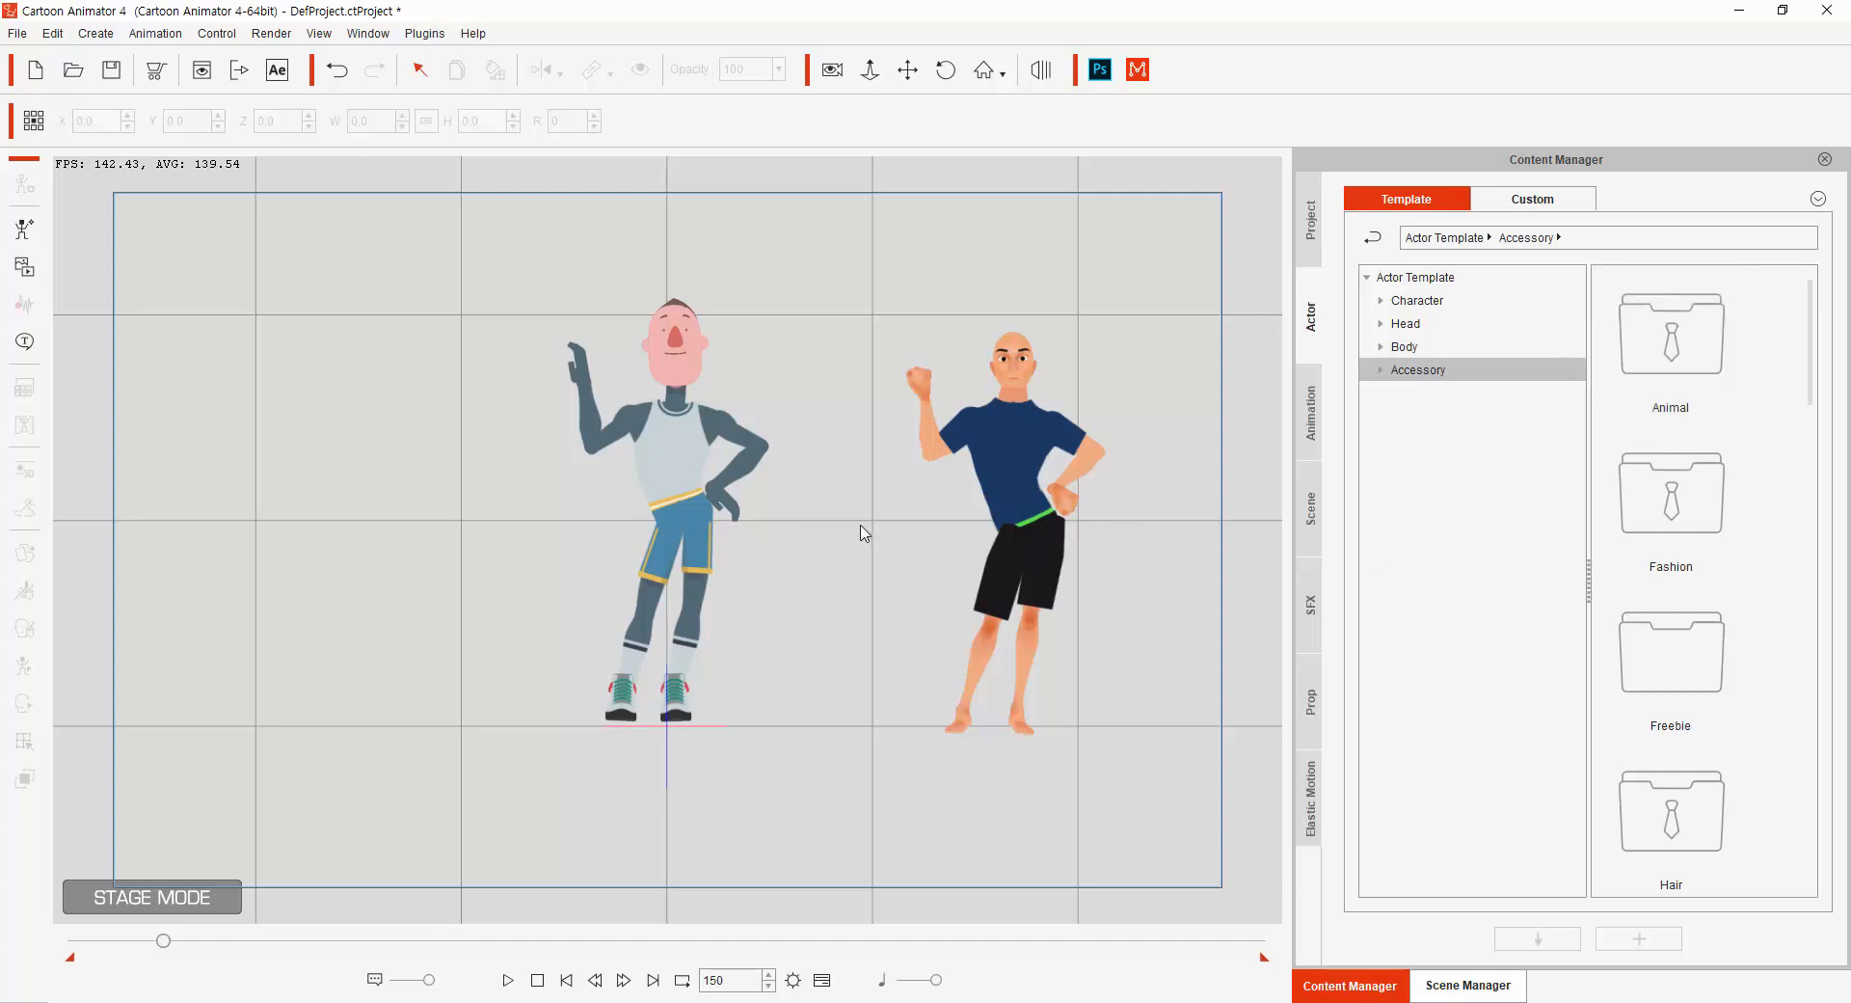
Add the Classroom_01 scene template as the setting behind the two characters.
click(1313, 526)
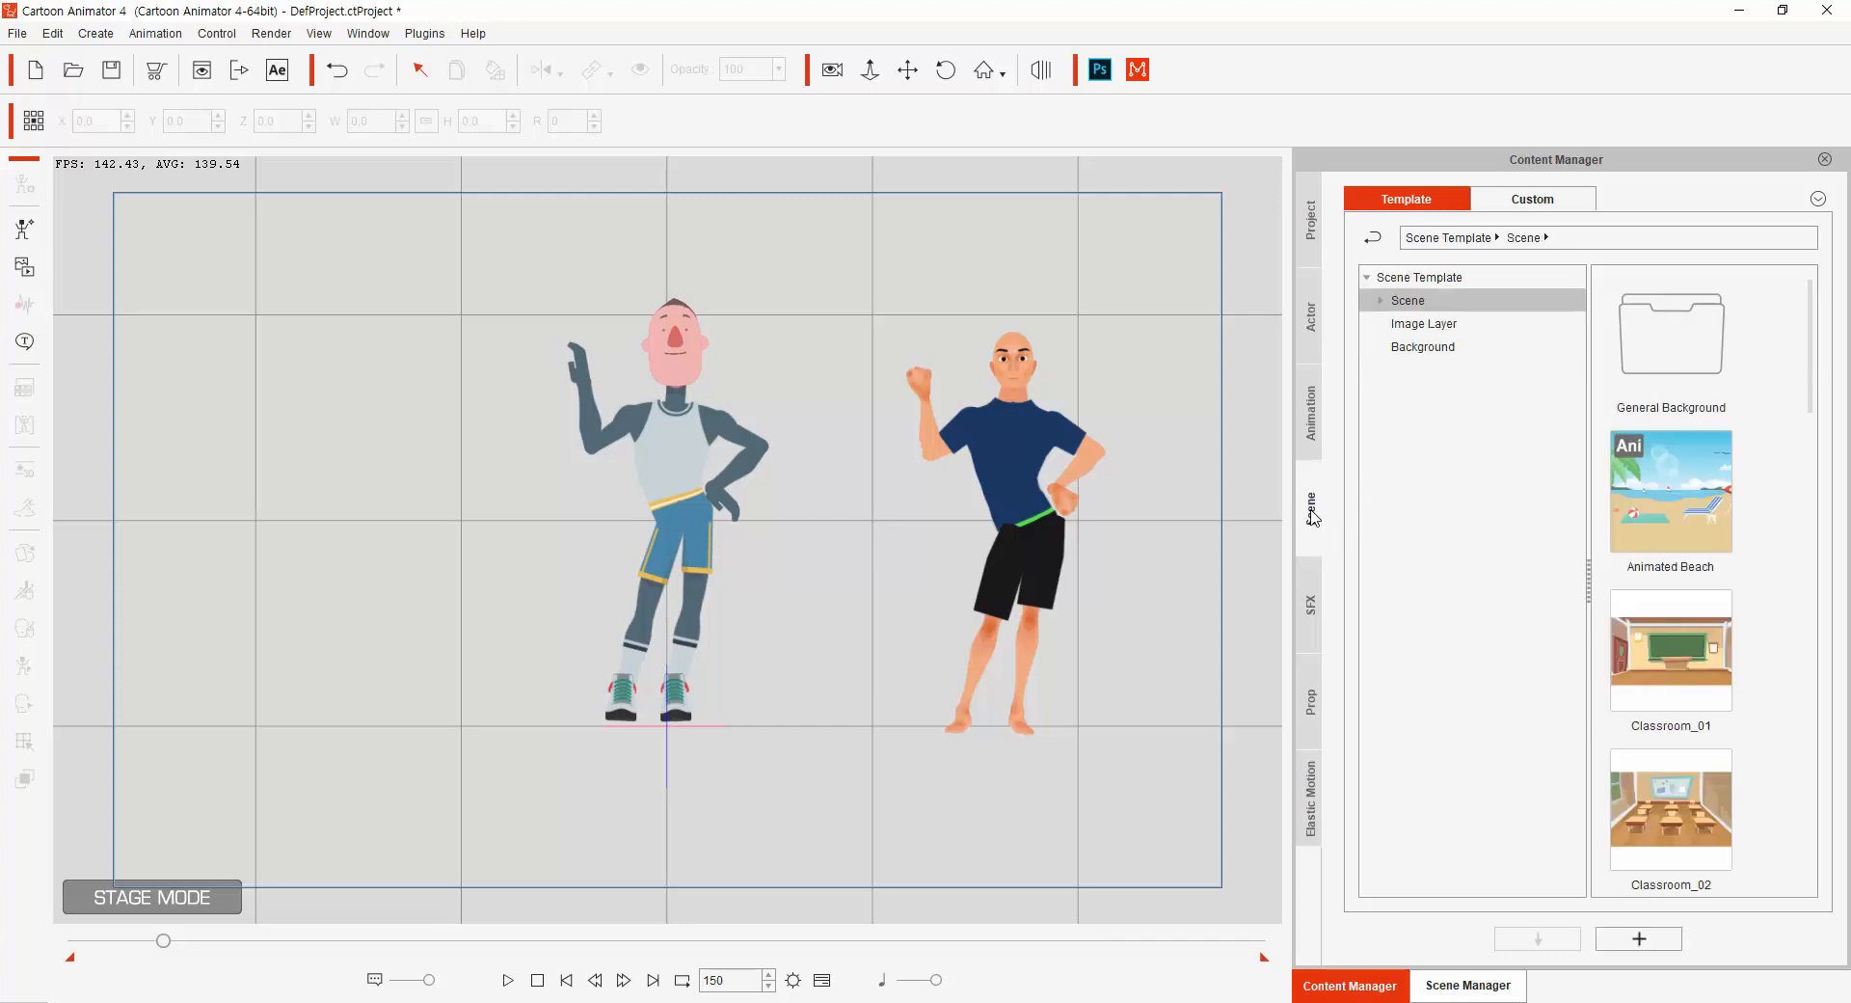
click(1694, 678)
drag(1694, 678, 701, 618)
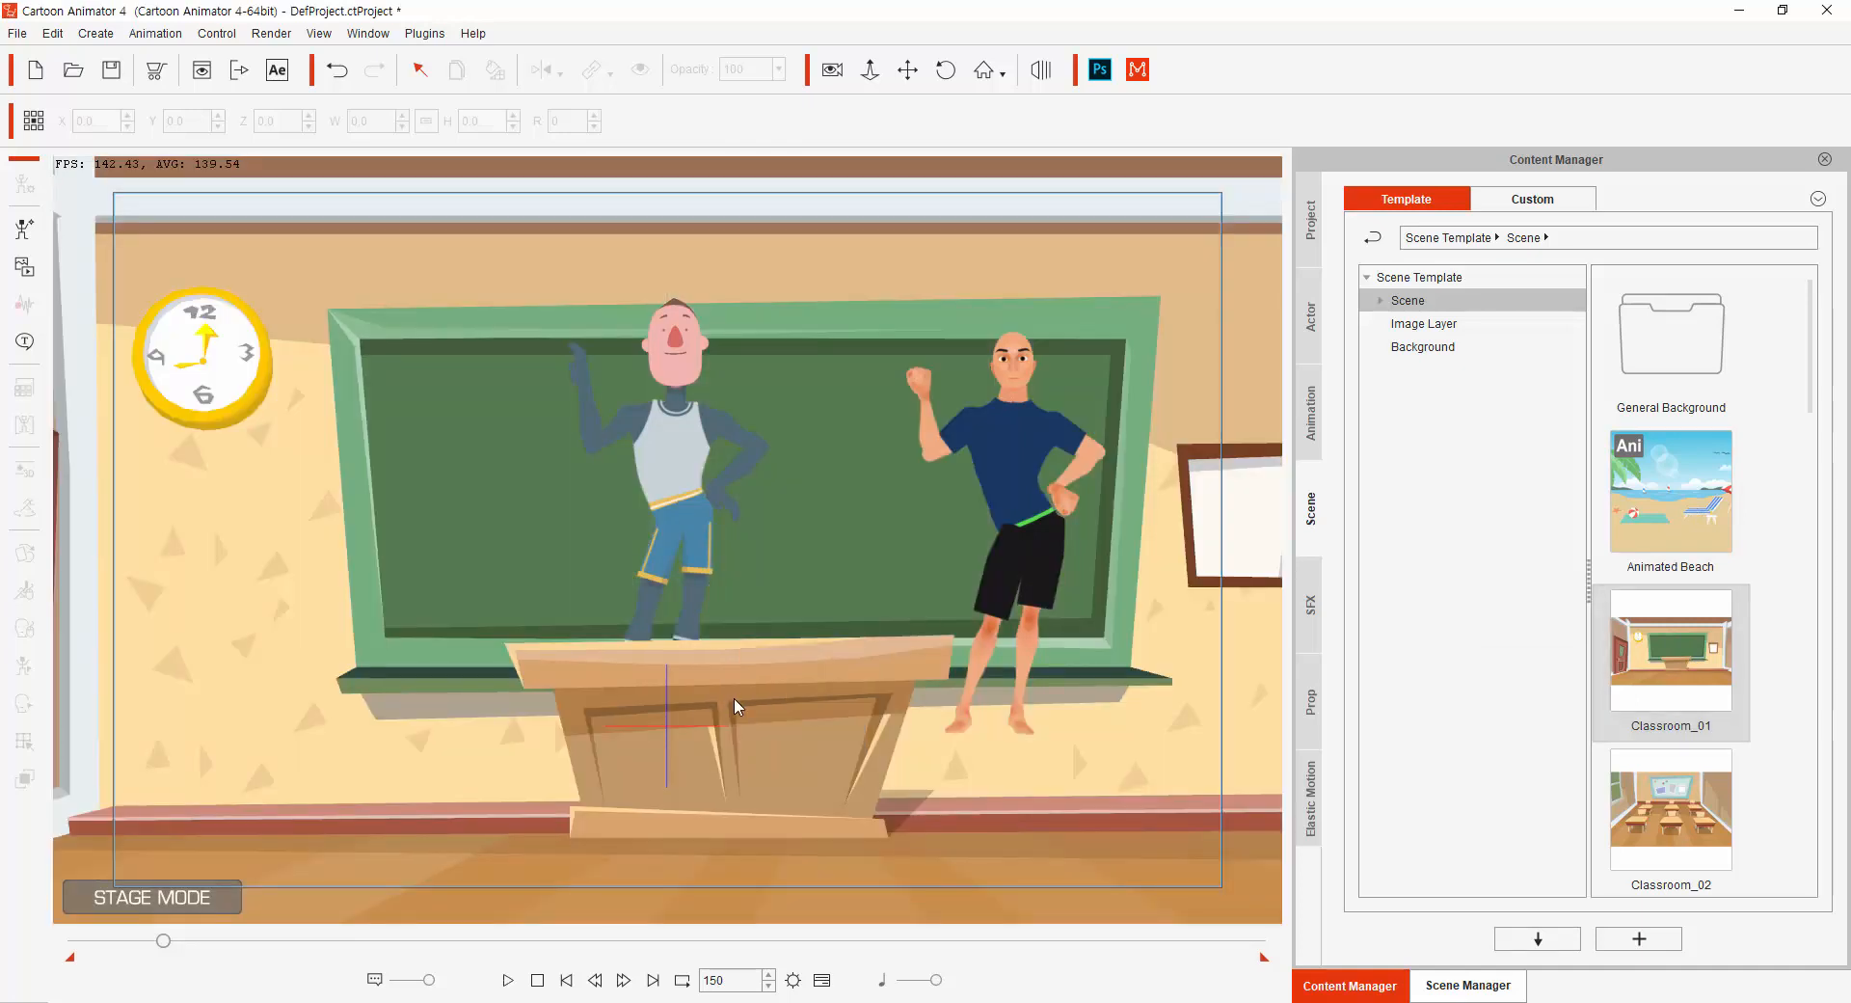
Move the athletic character down onto the floor to the left of the teacher's desk, and select the Study_dh character.
click(664, 501)
drag(663, 501, 418, 644)
click(1004, 511)
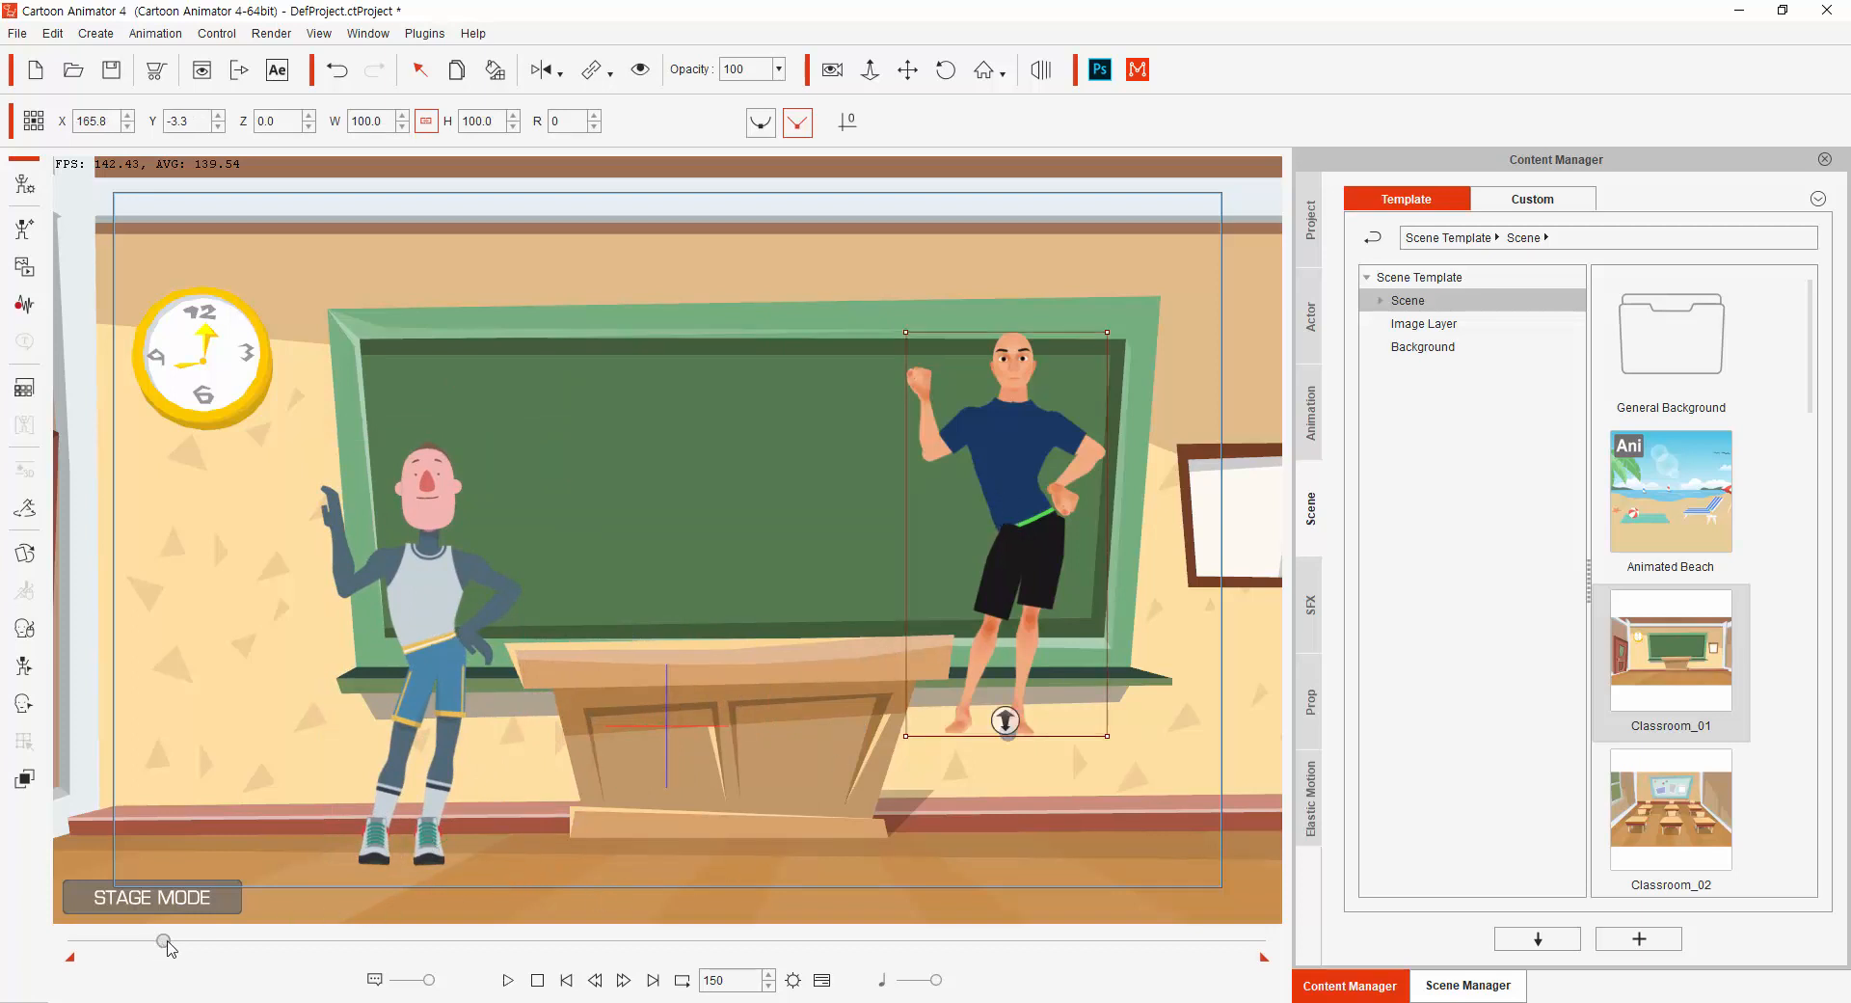
At frame 1, move the athletic character onto the floor left of the teacher's desk and the Study_dh character onto the floor right of it.
drag(168, 948, 74, 941)
right_click(646, 526)
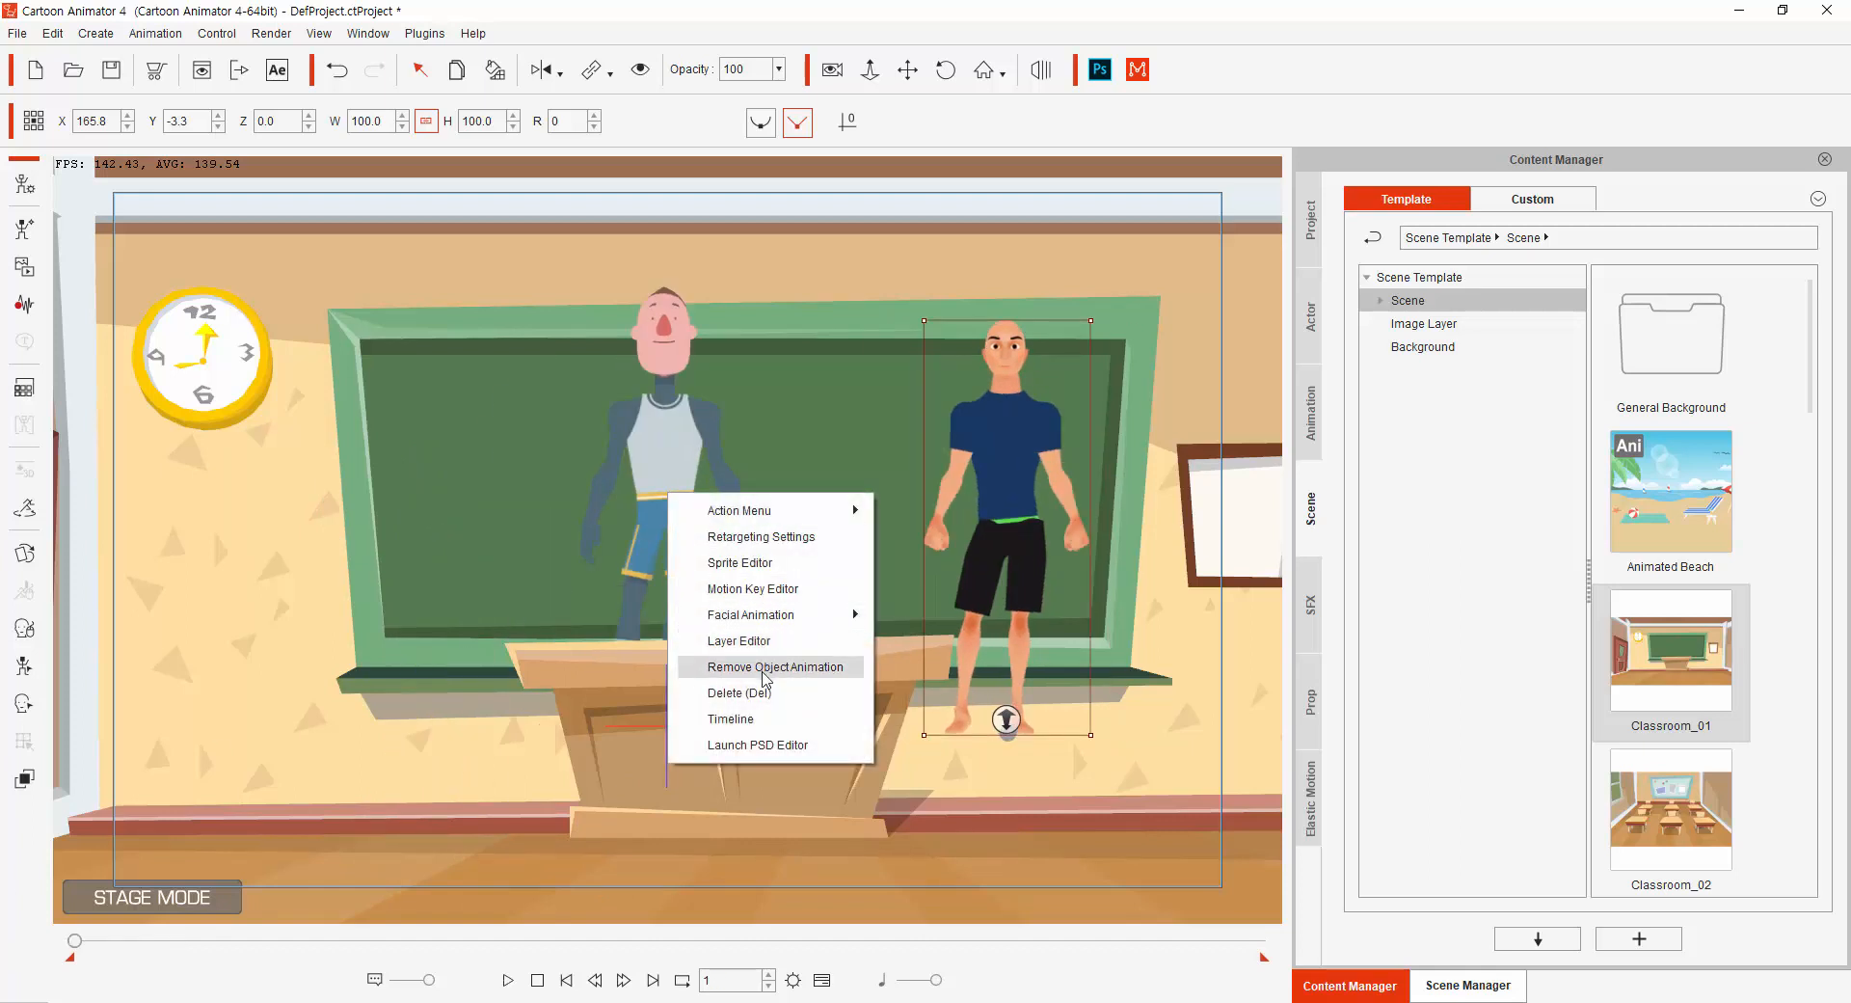
click(681, 461)
drag(680, 466, 441, 584)
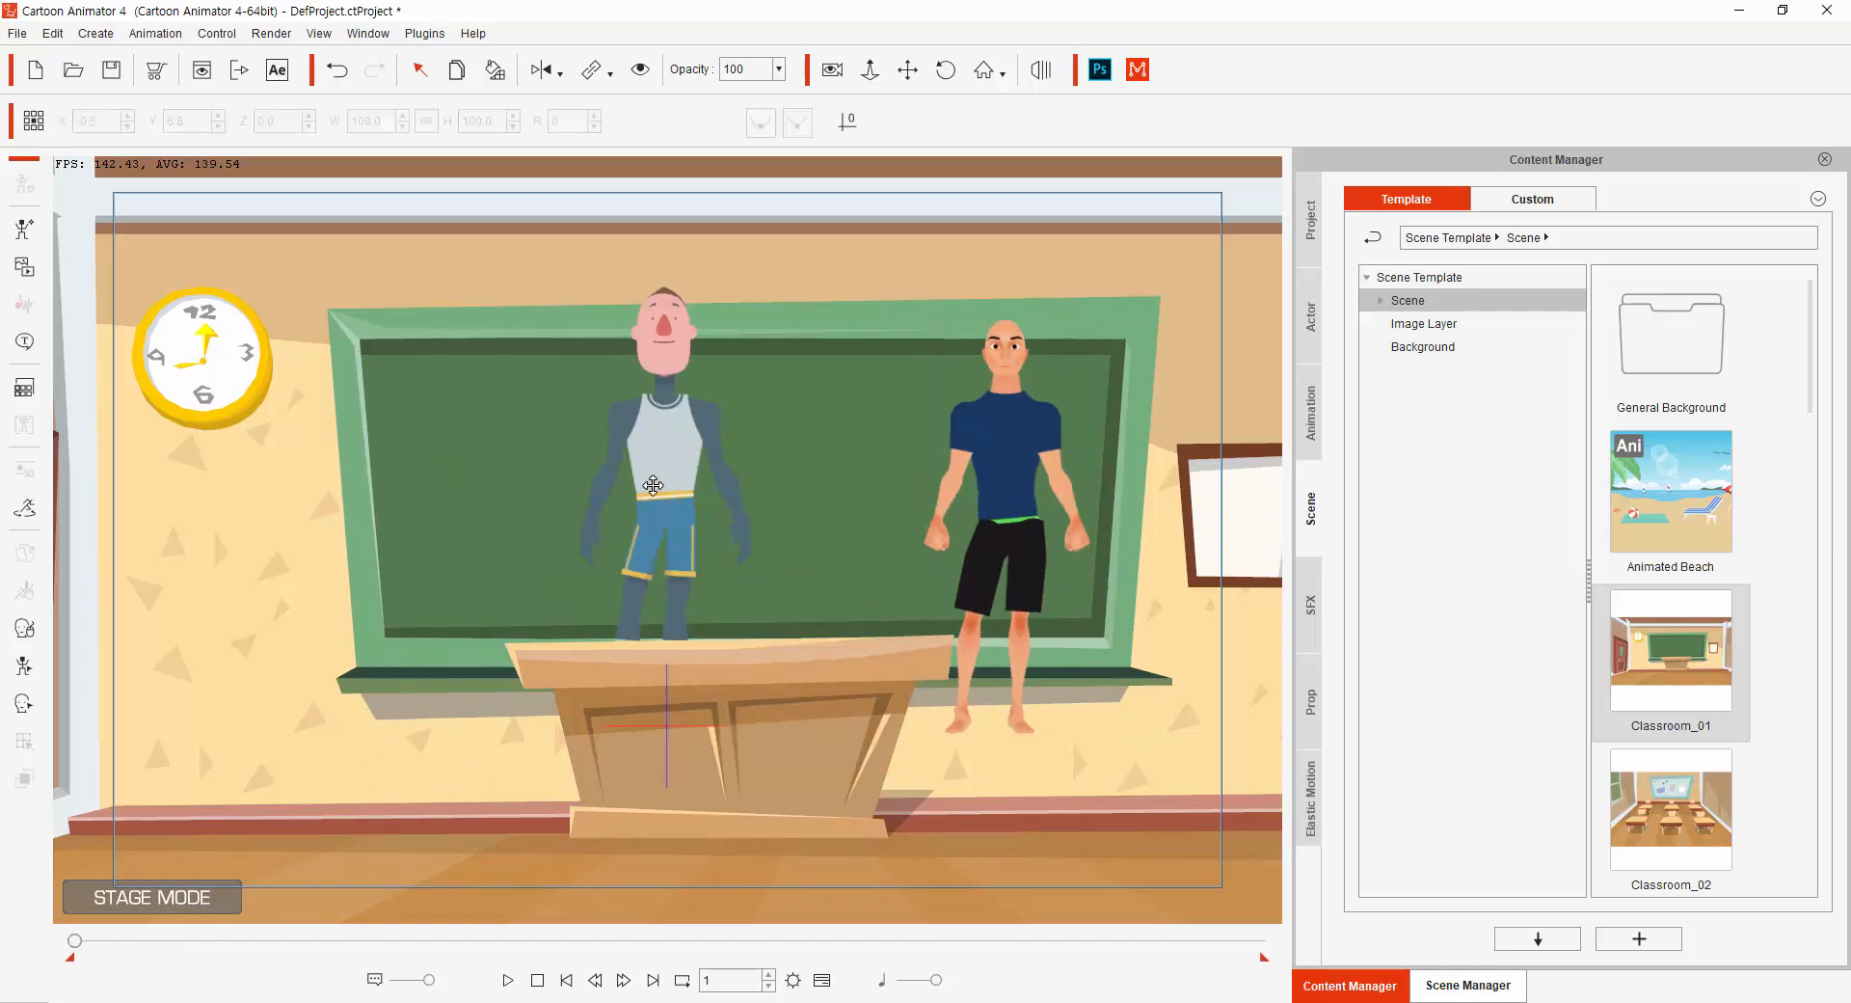
click(663, 457)
drag(666, 487, 311, 605)
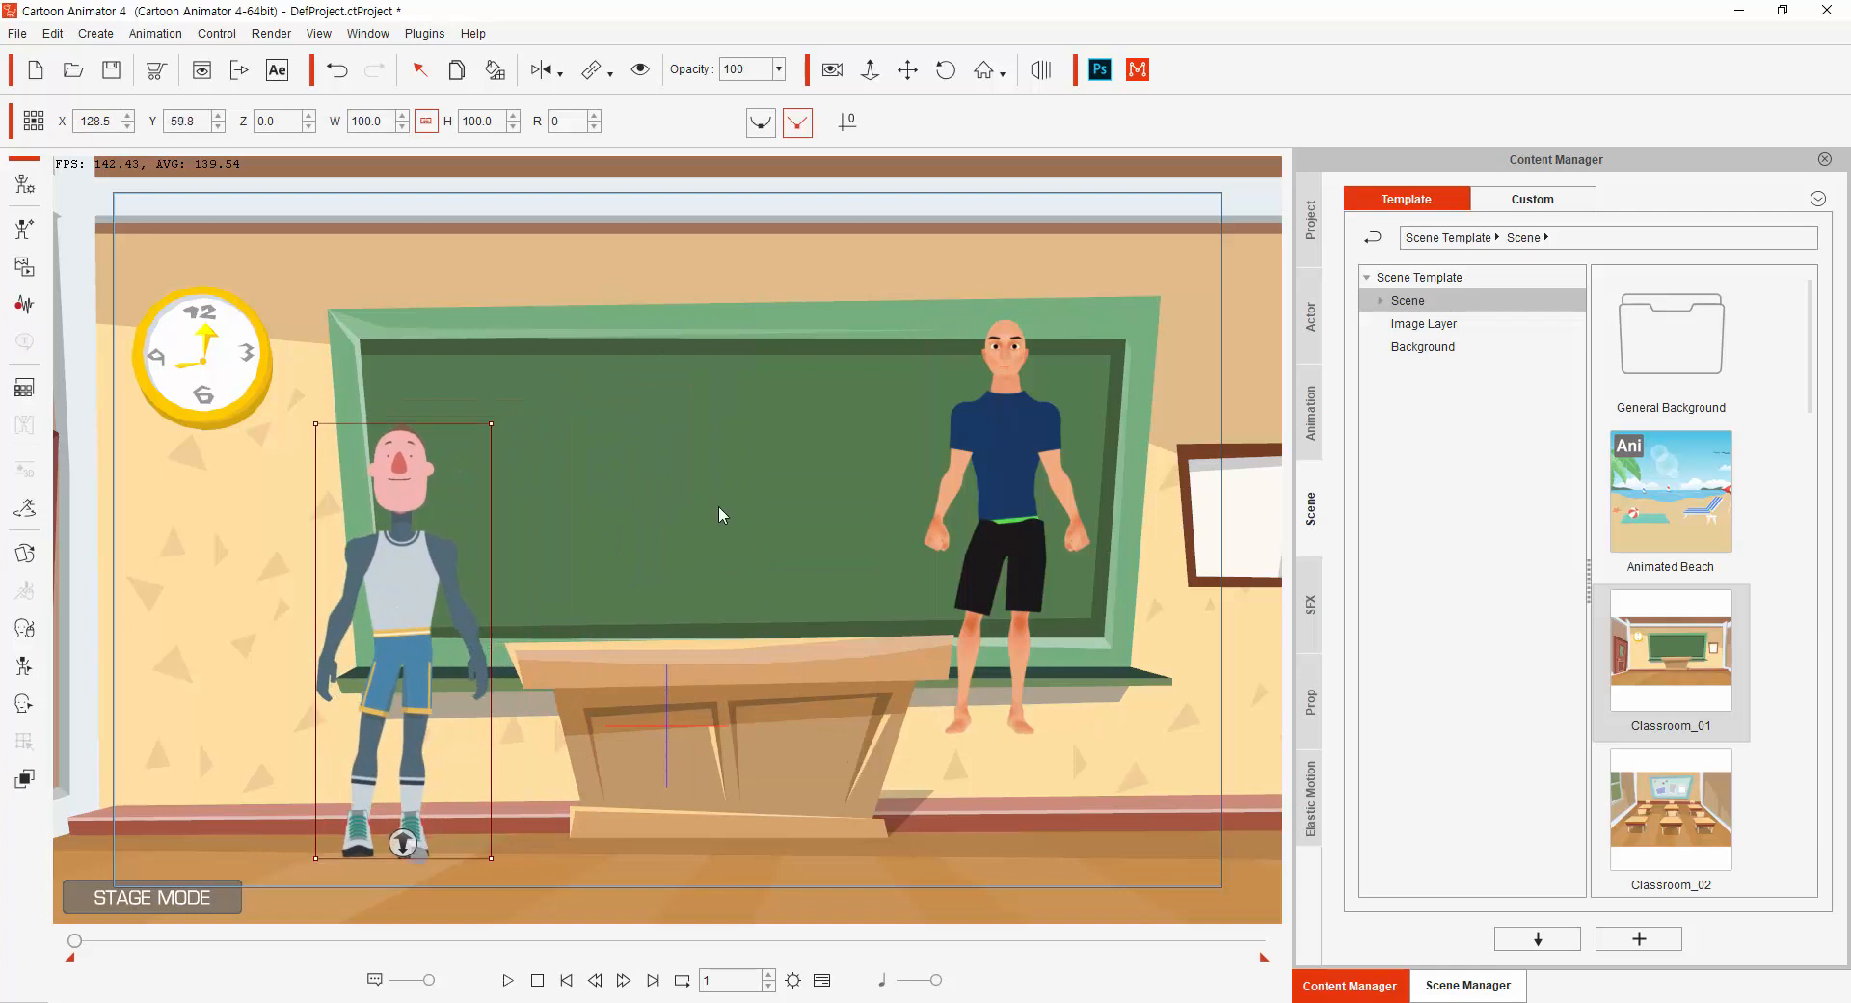
click(1018, 521)
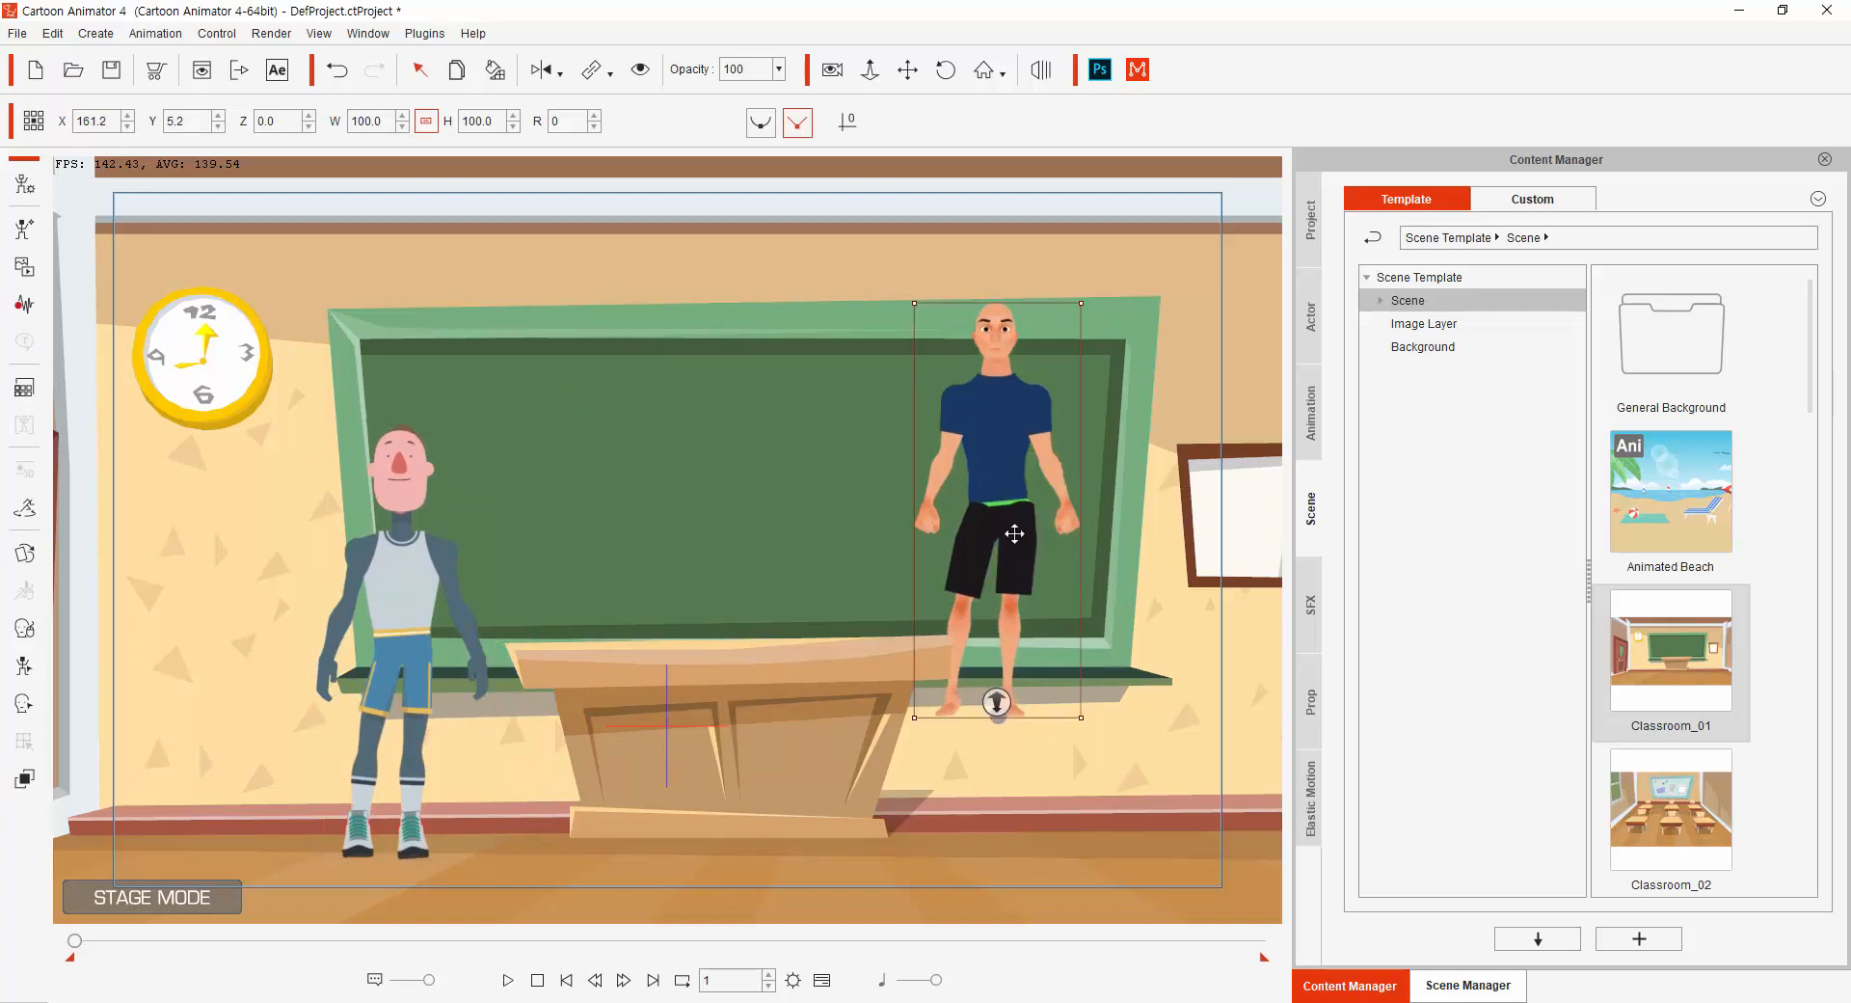
drag(1019, 521, 1085, 652)
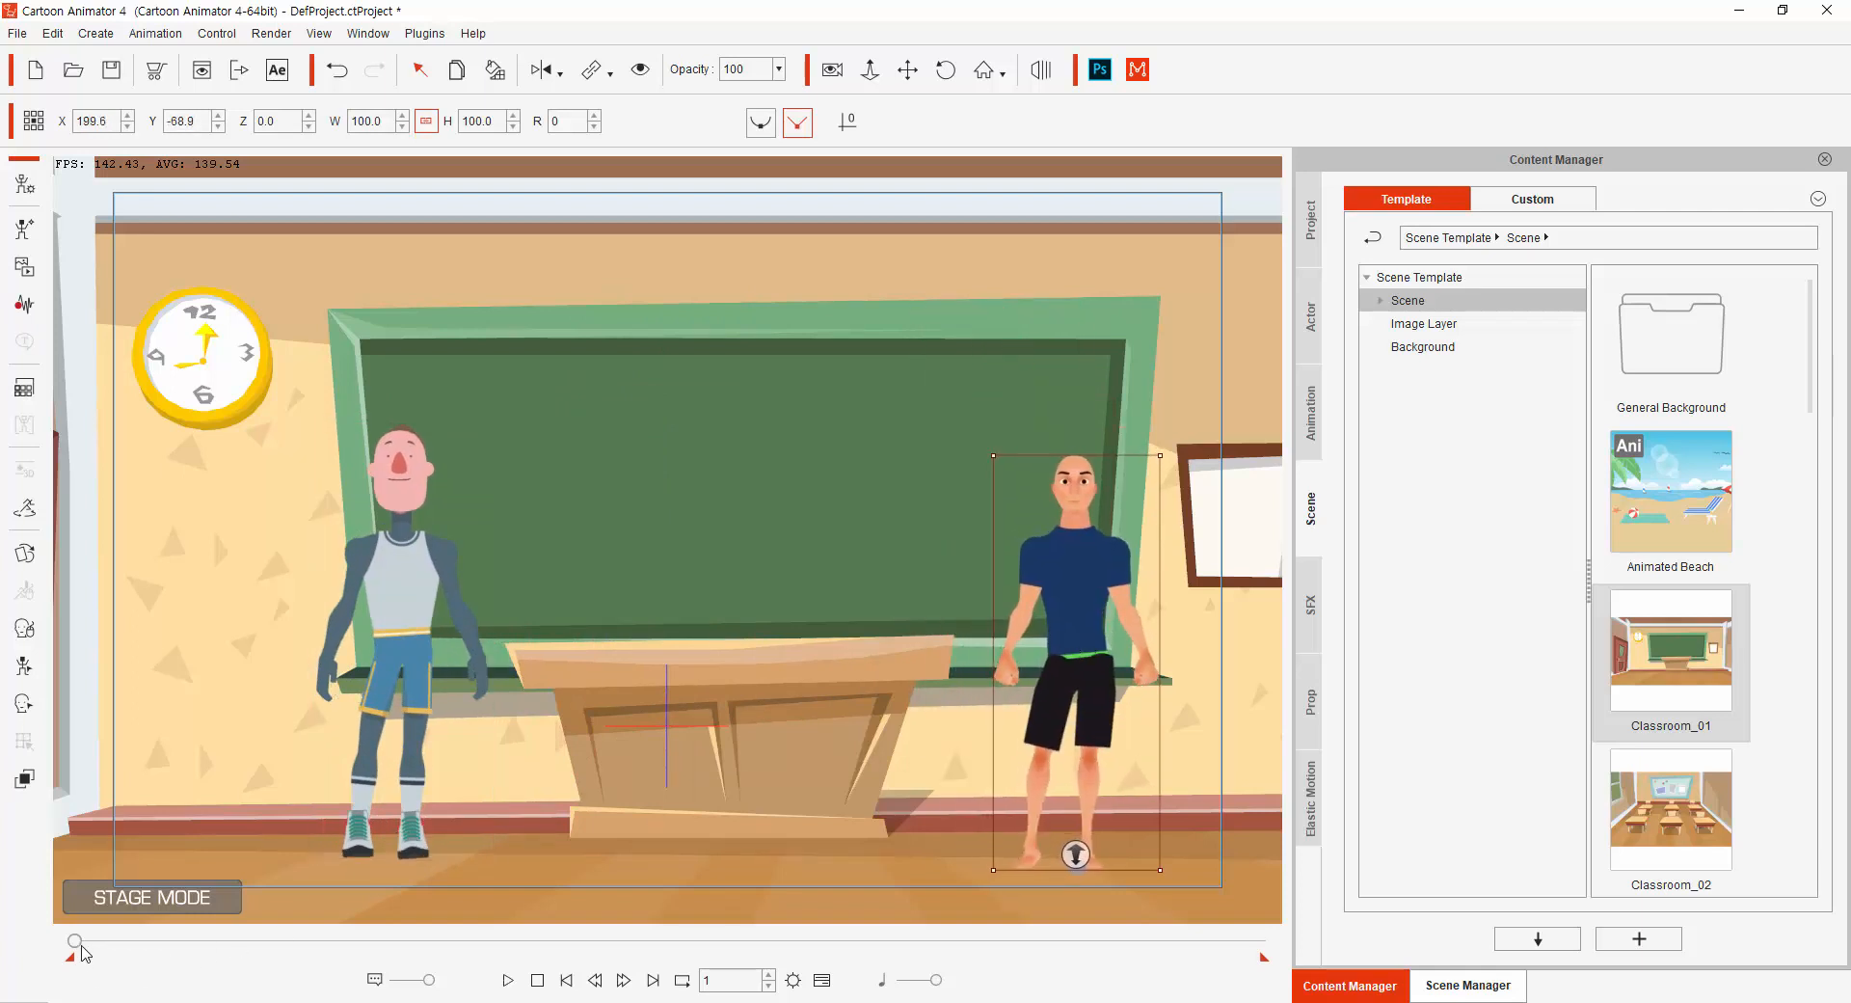
Remove the object animation from the athletic character, scrub the timeline to check it, and return to frame 1.
right_click(431, 606)
click(416, 598)
right_click(400, 594)
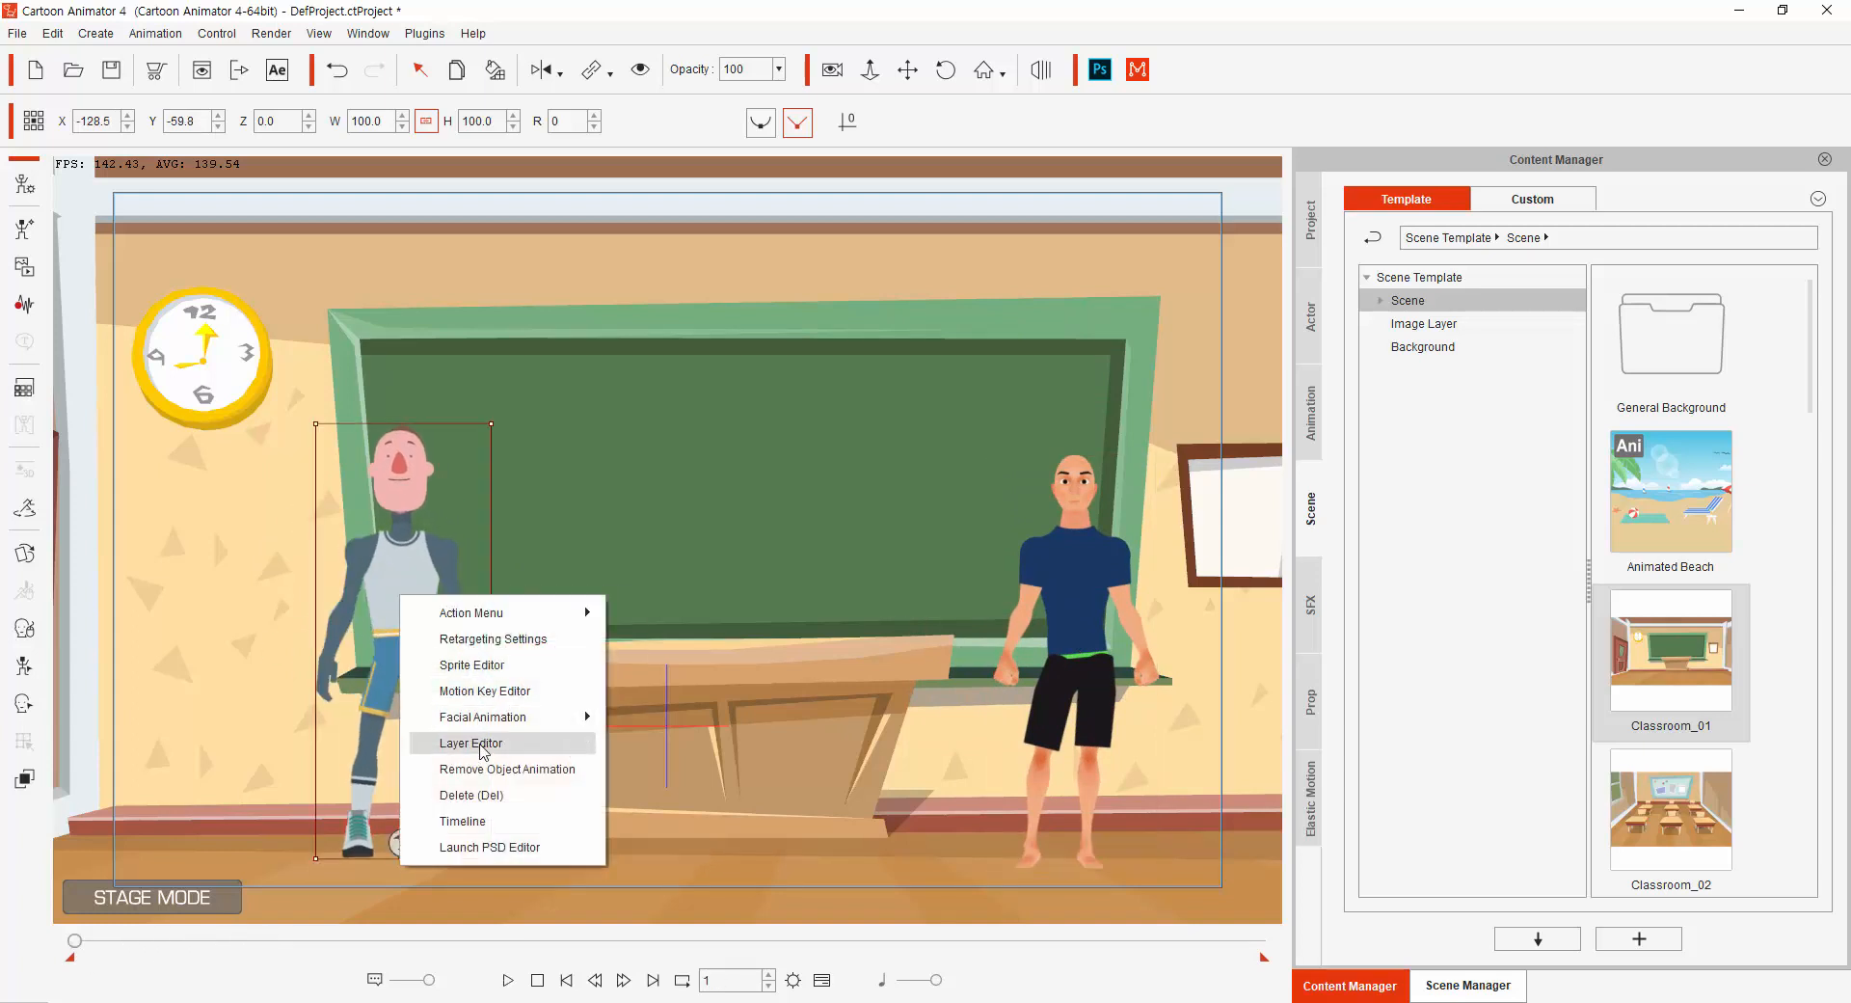
click(502, 770)
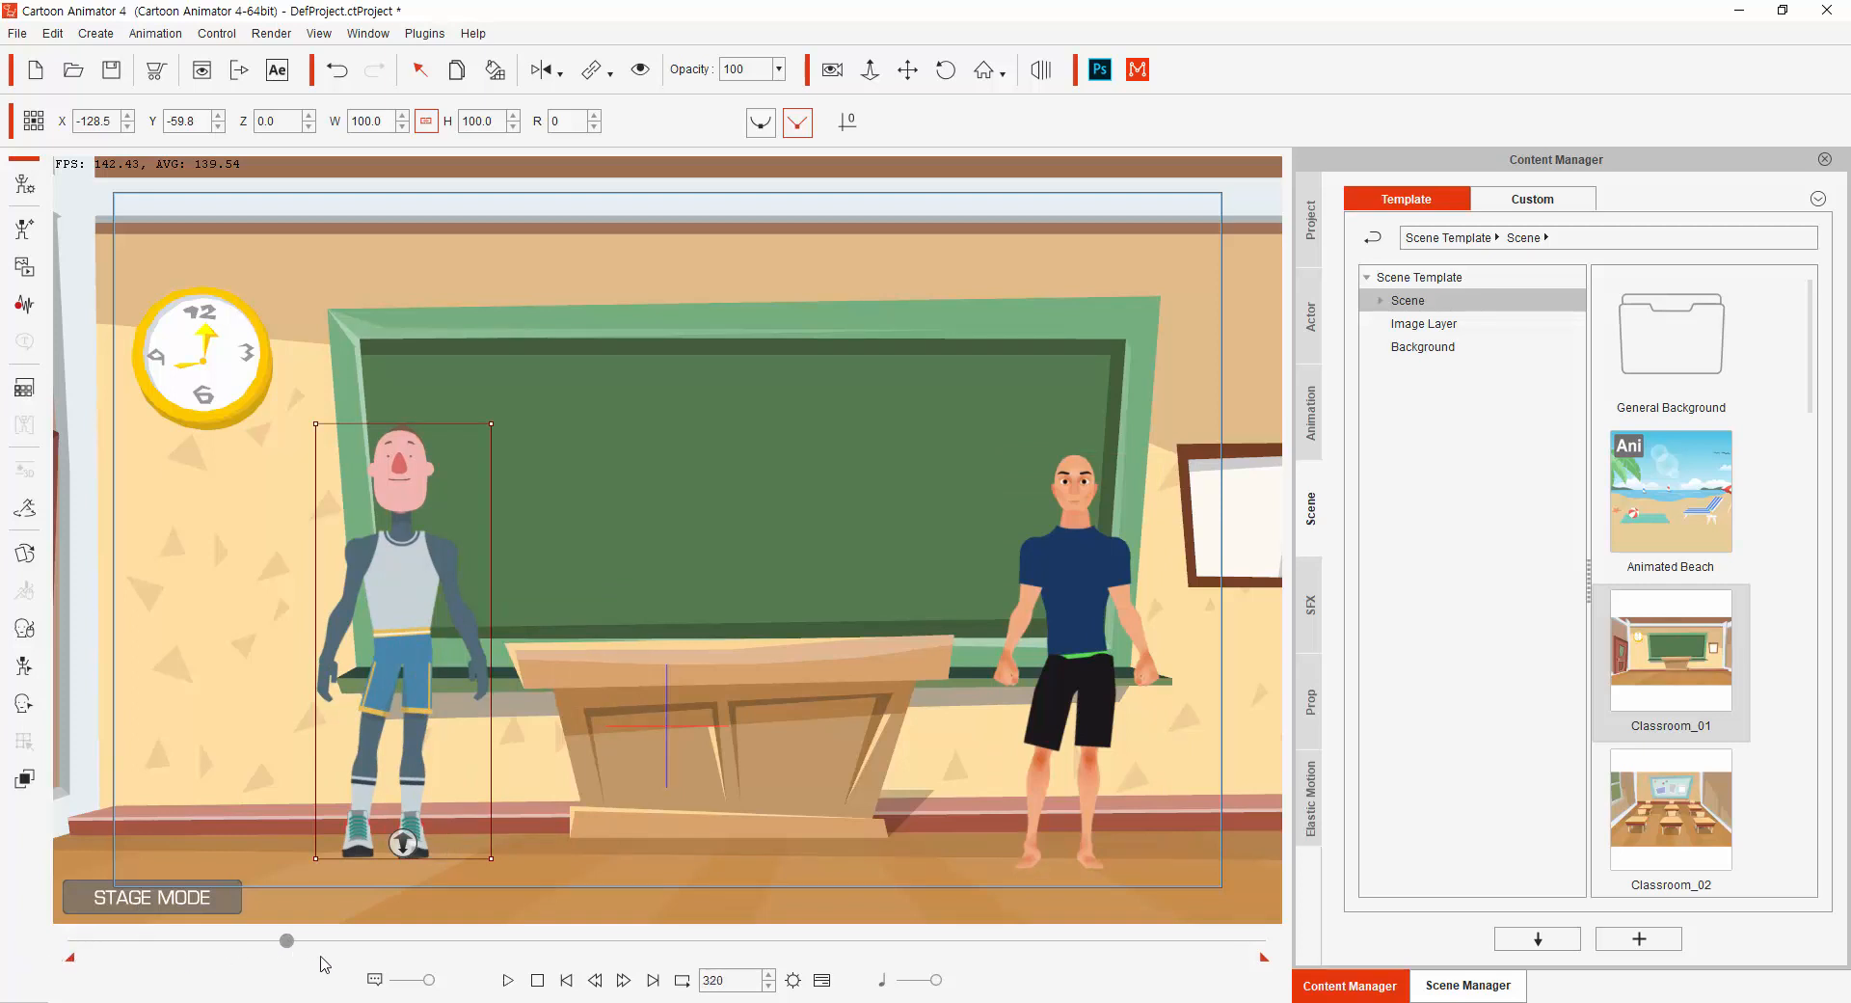
mouse_move(76, 940)
mouse_down()
mouse_move(714, 935)
mouse_move(75, 940)
mouse_up()
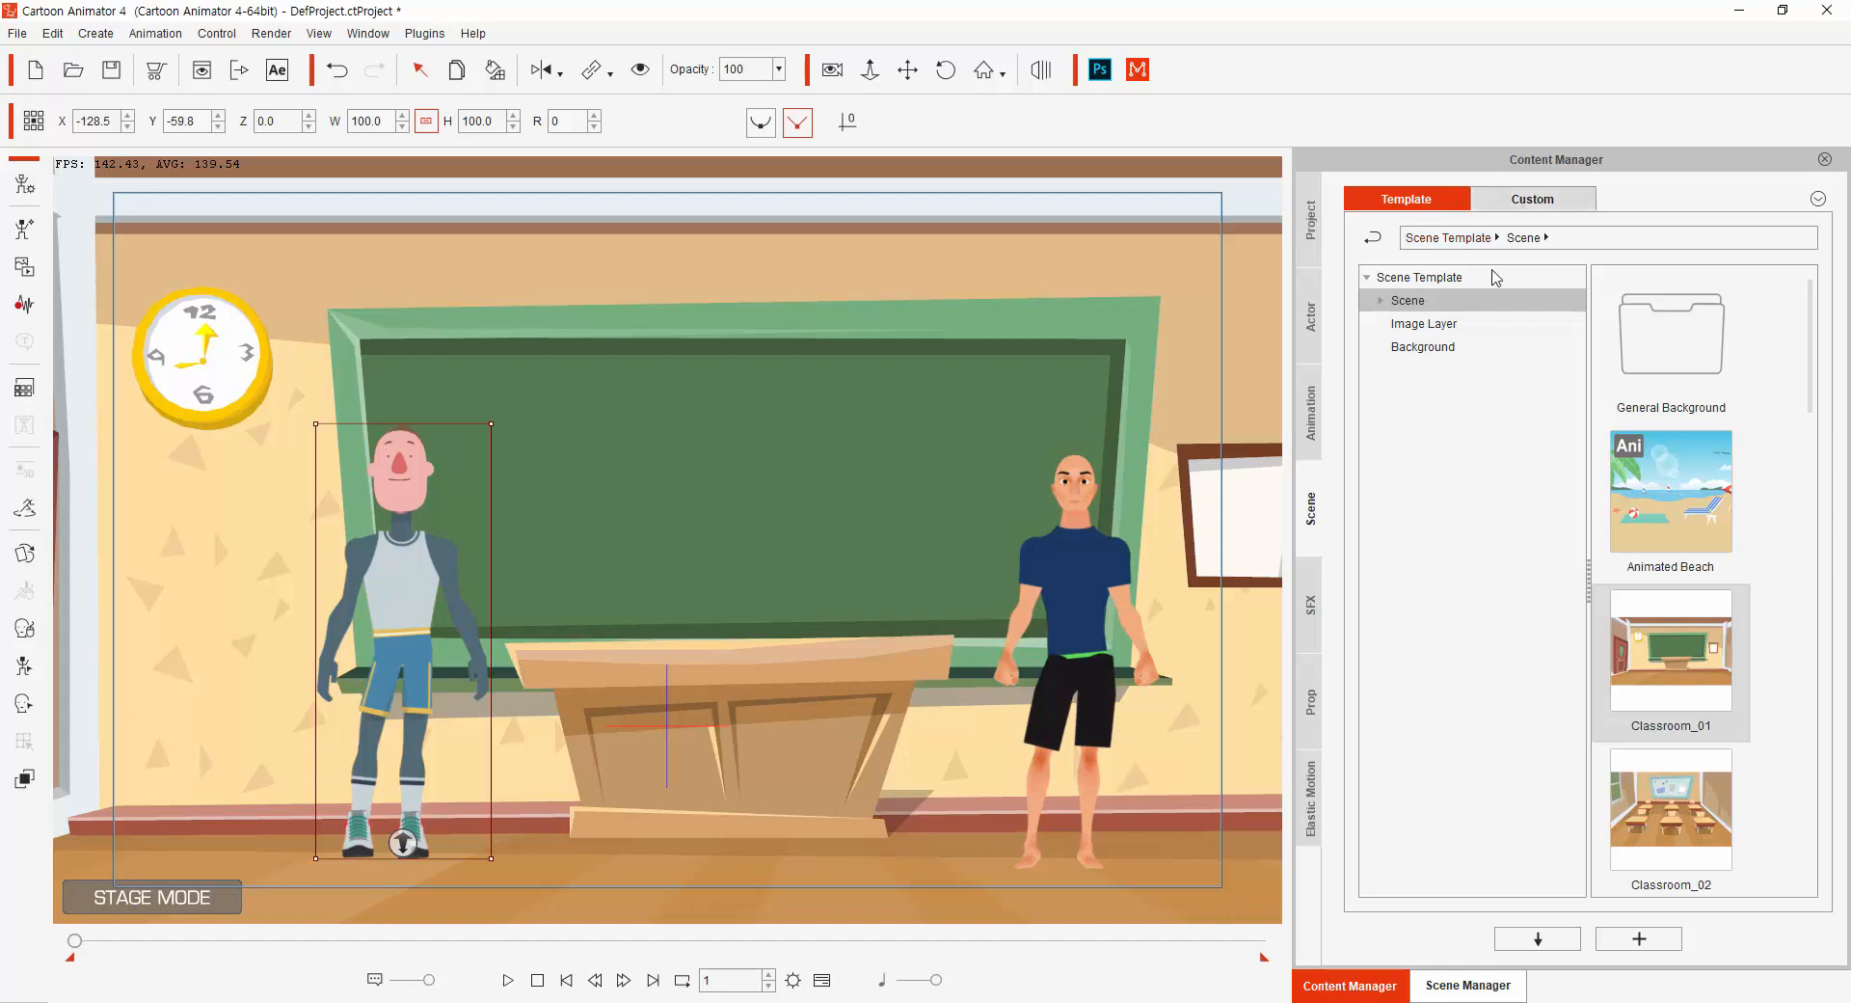
Apply the front-facing Anger motion template to the athletic character and Dance(1S) to the Study_dh character, and return to frame 1.
click(1317, 397)
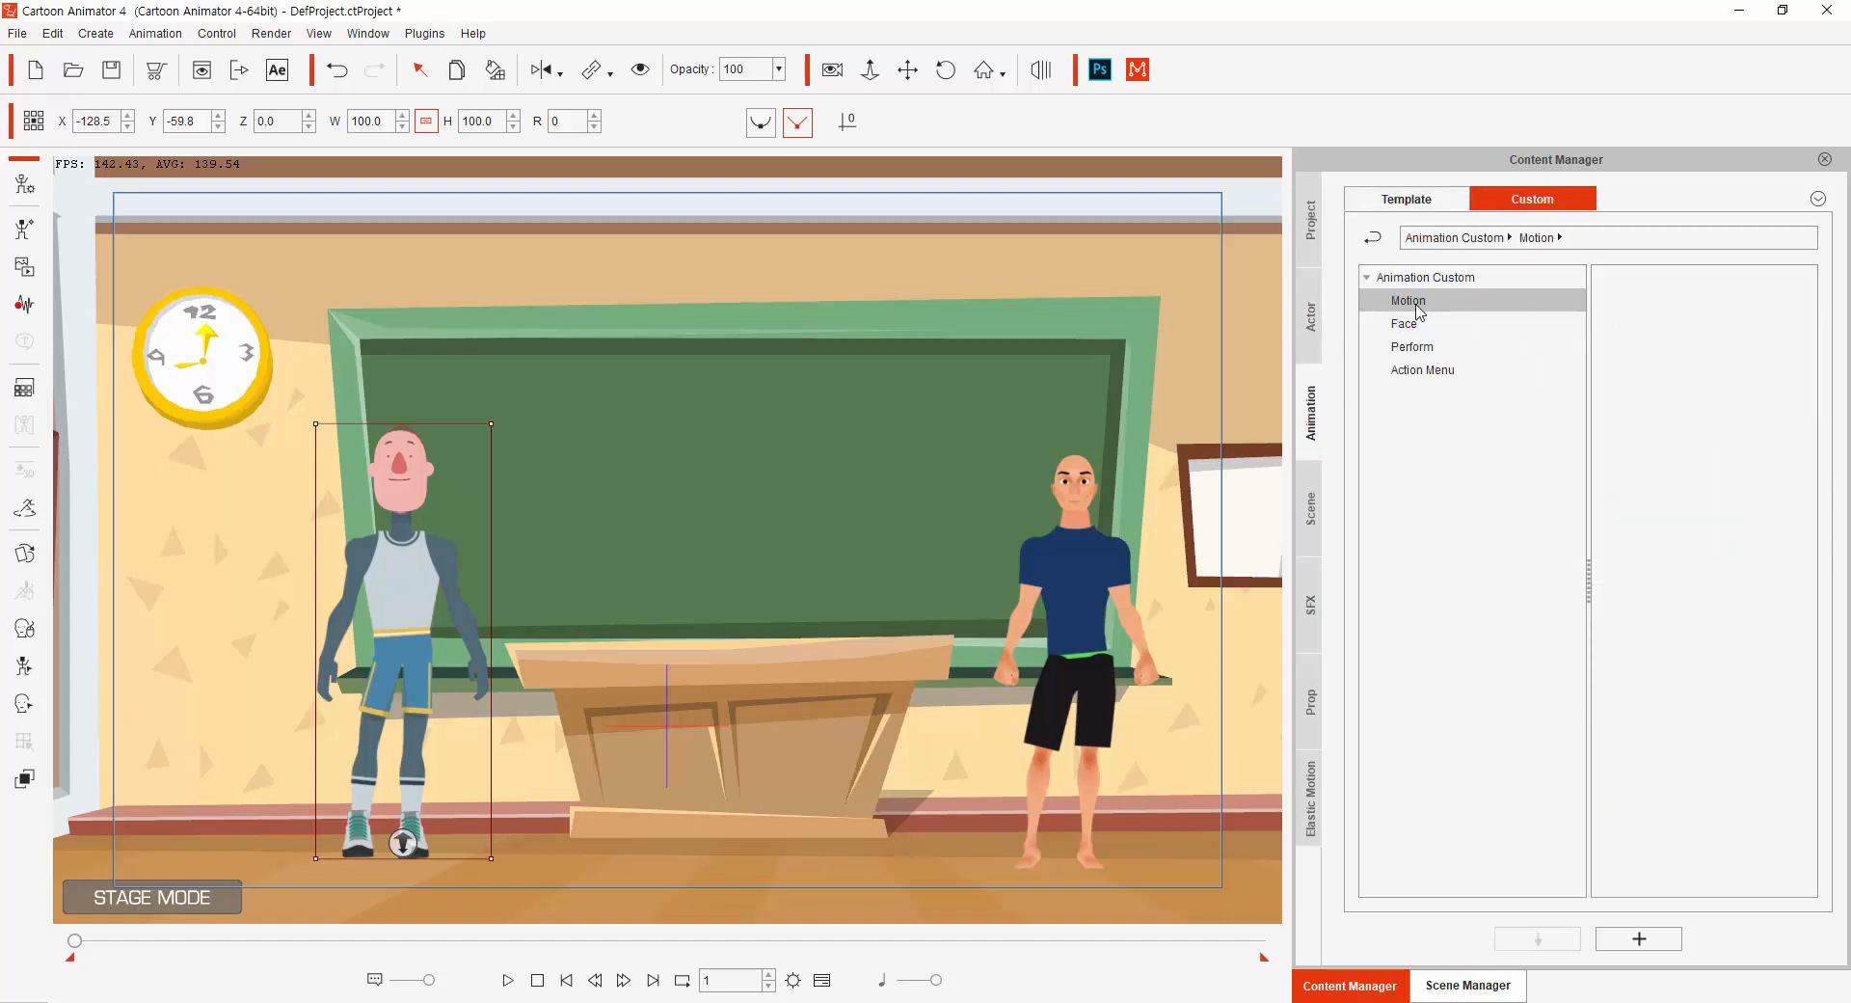
click(1404, 201)
drag(1667, 487, 376, 629)
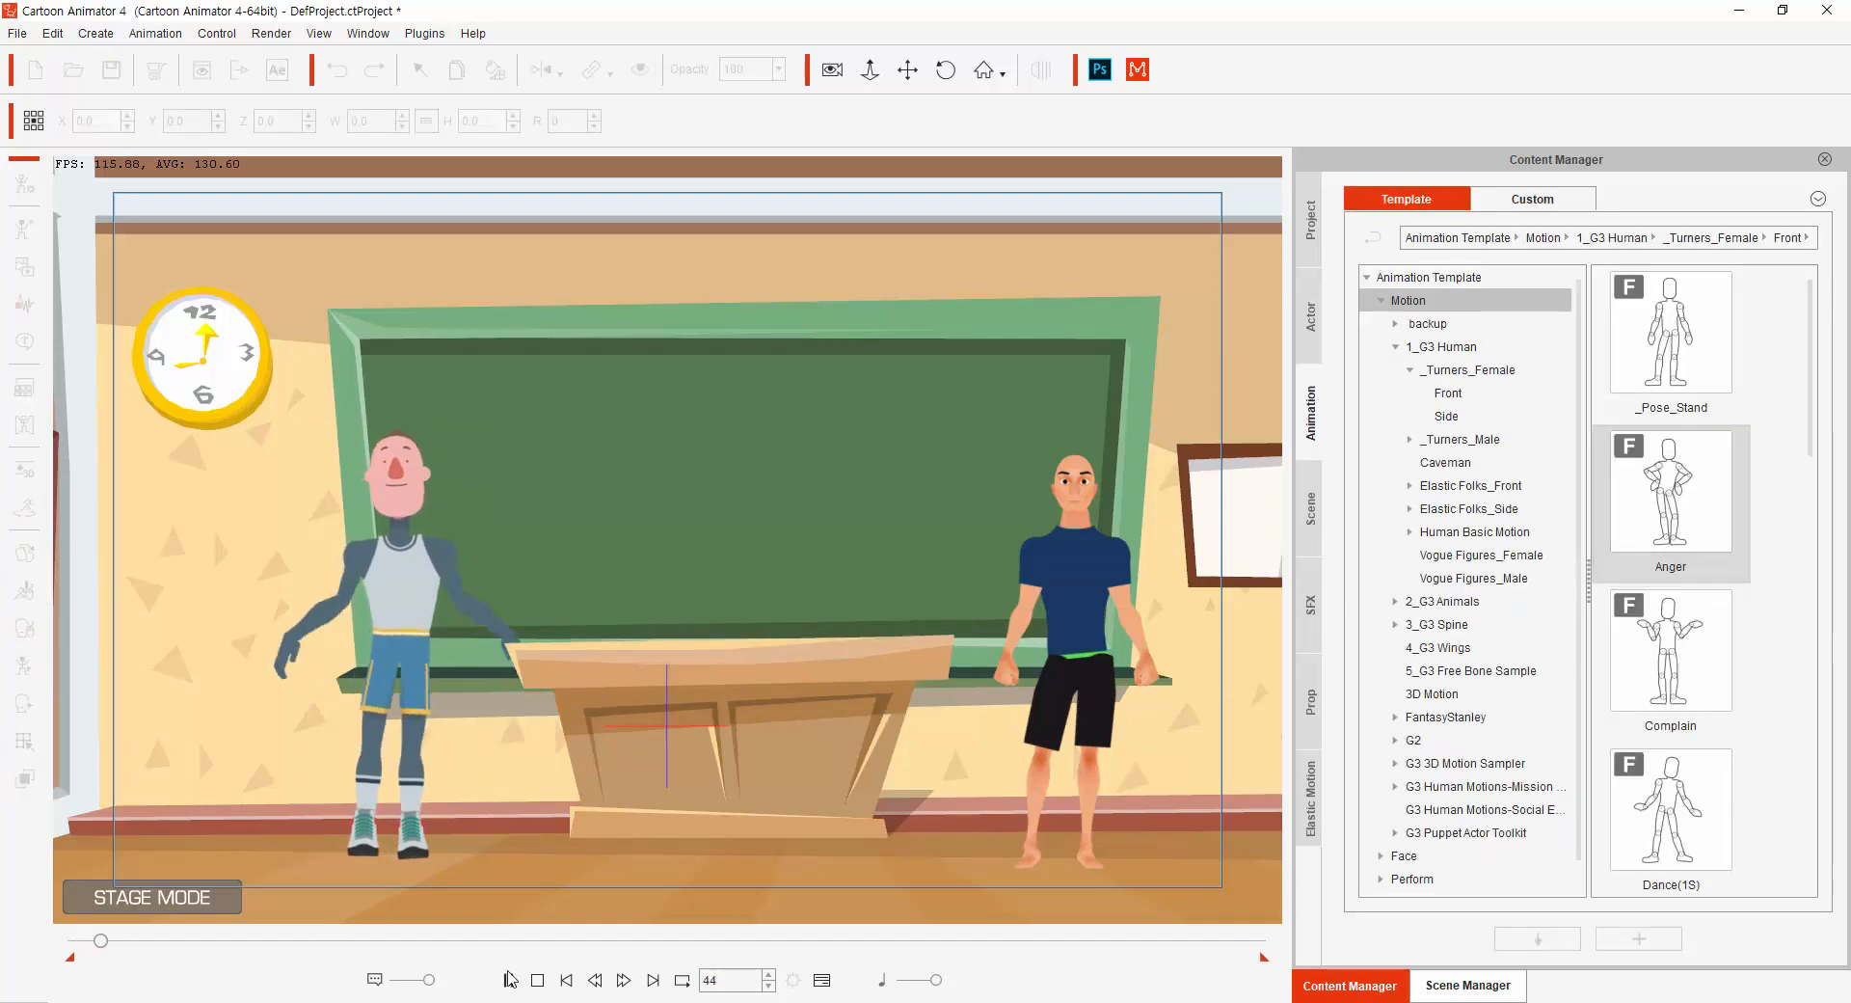
click(535, 981)
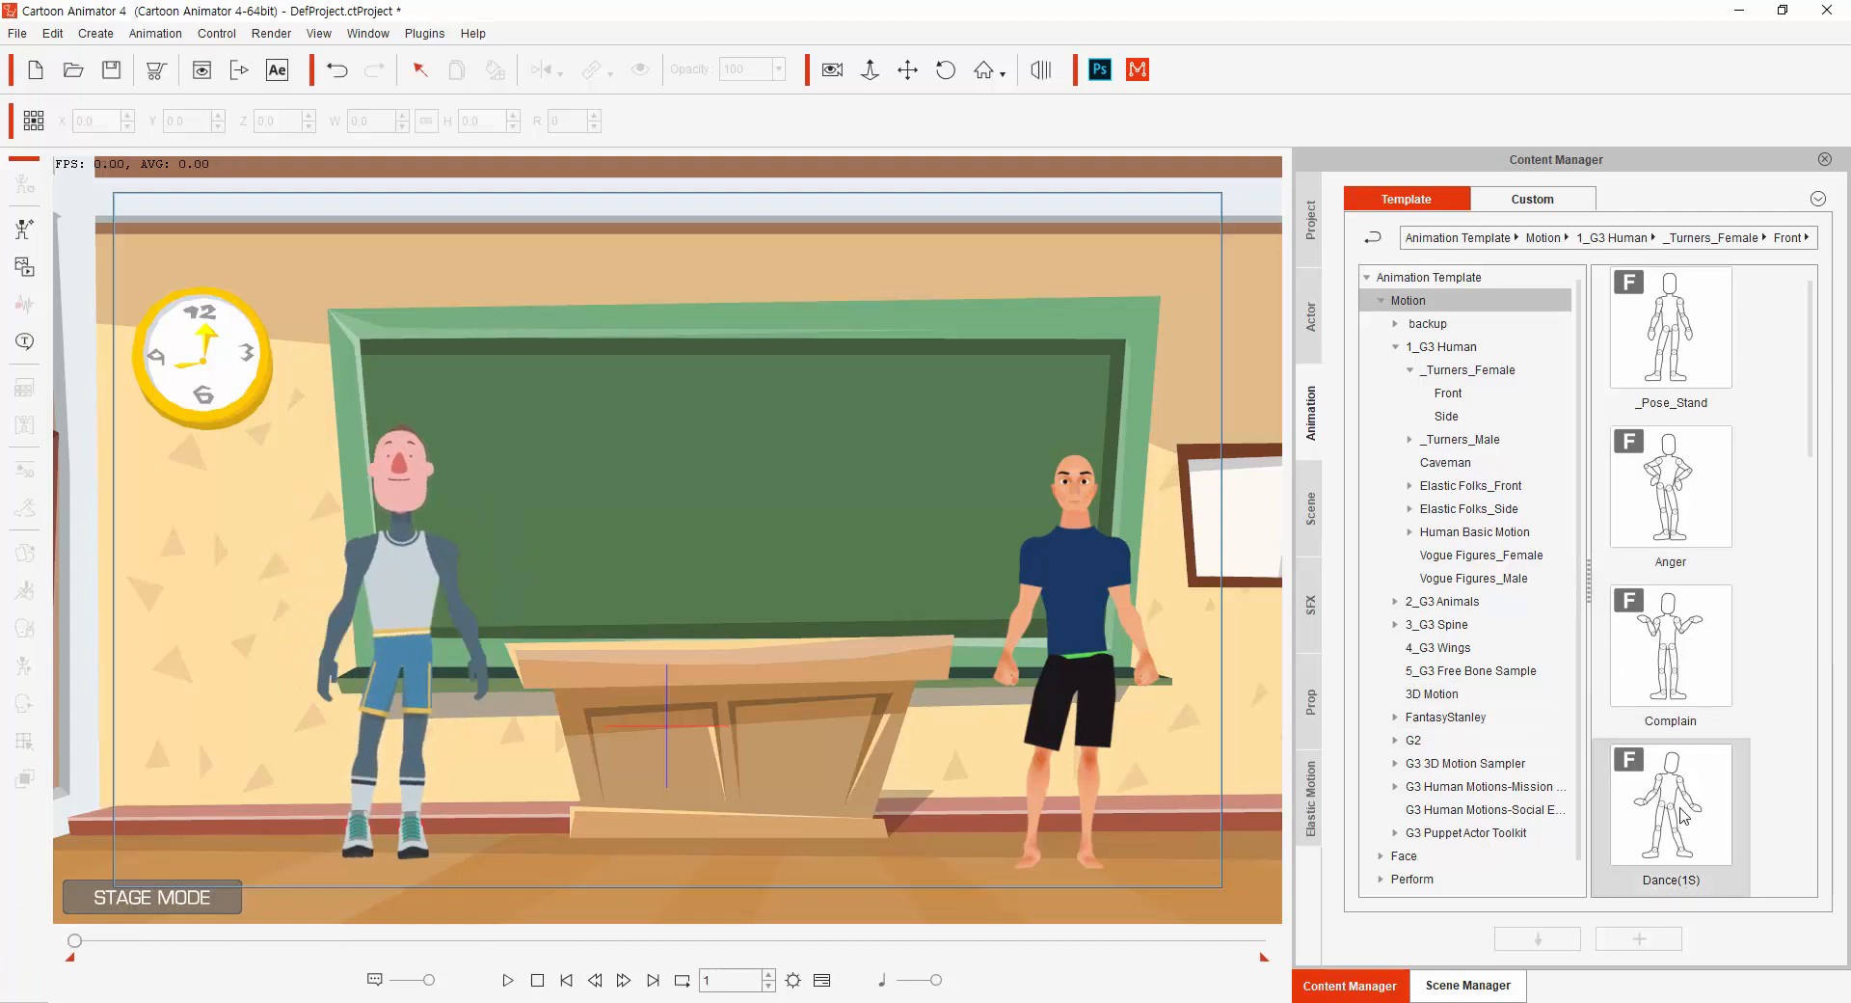
drag(1684, 815, 1079, 598)
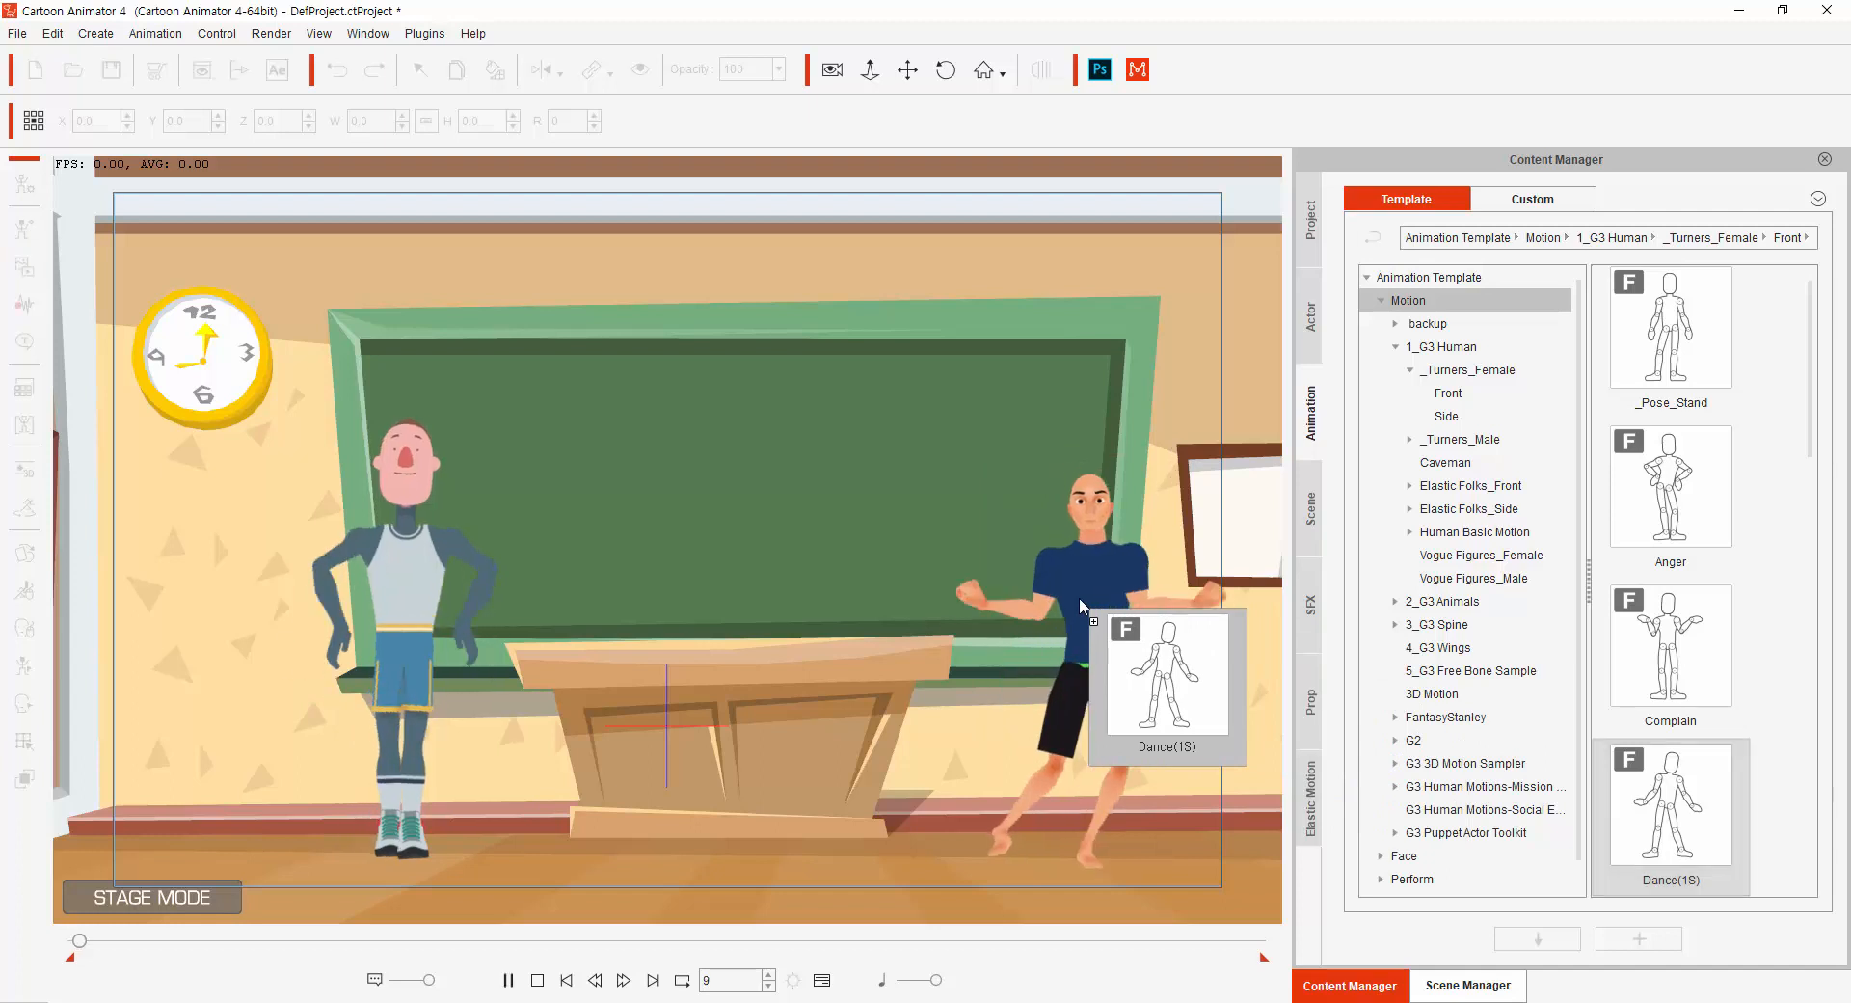
drag(106, 950, 63, 950)
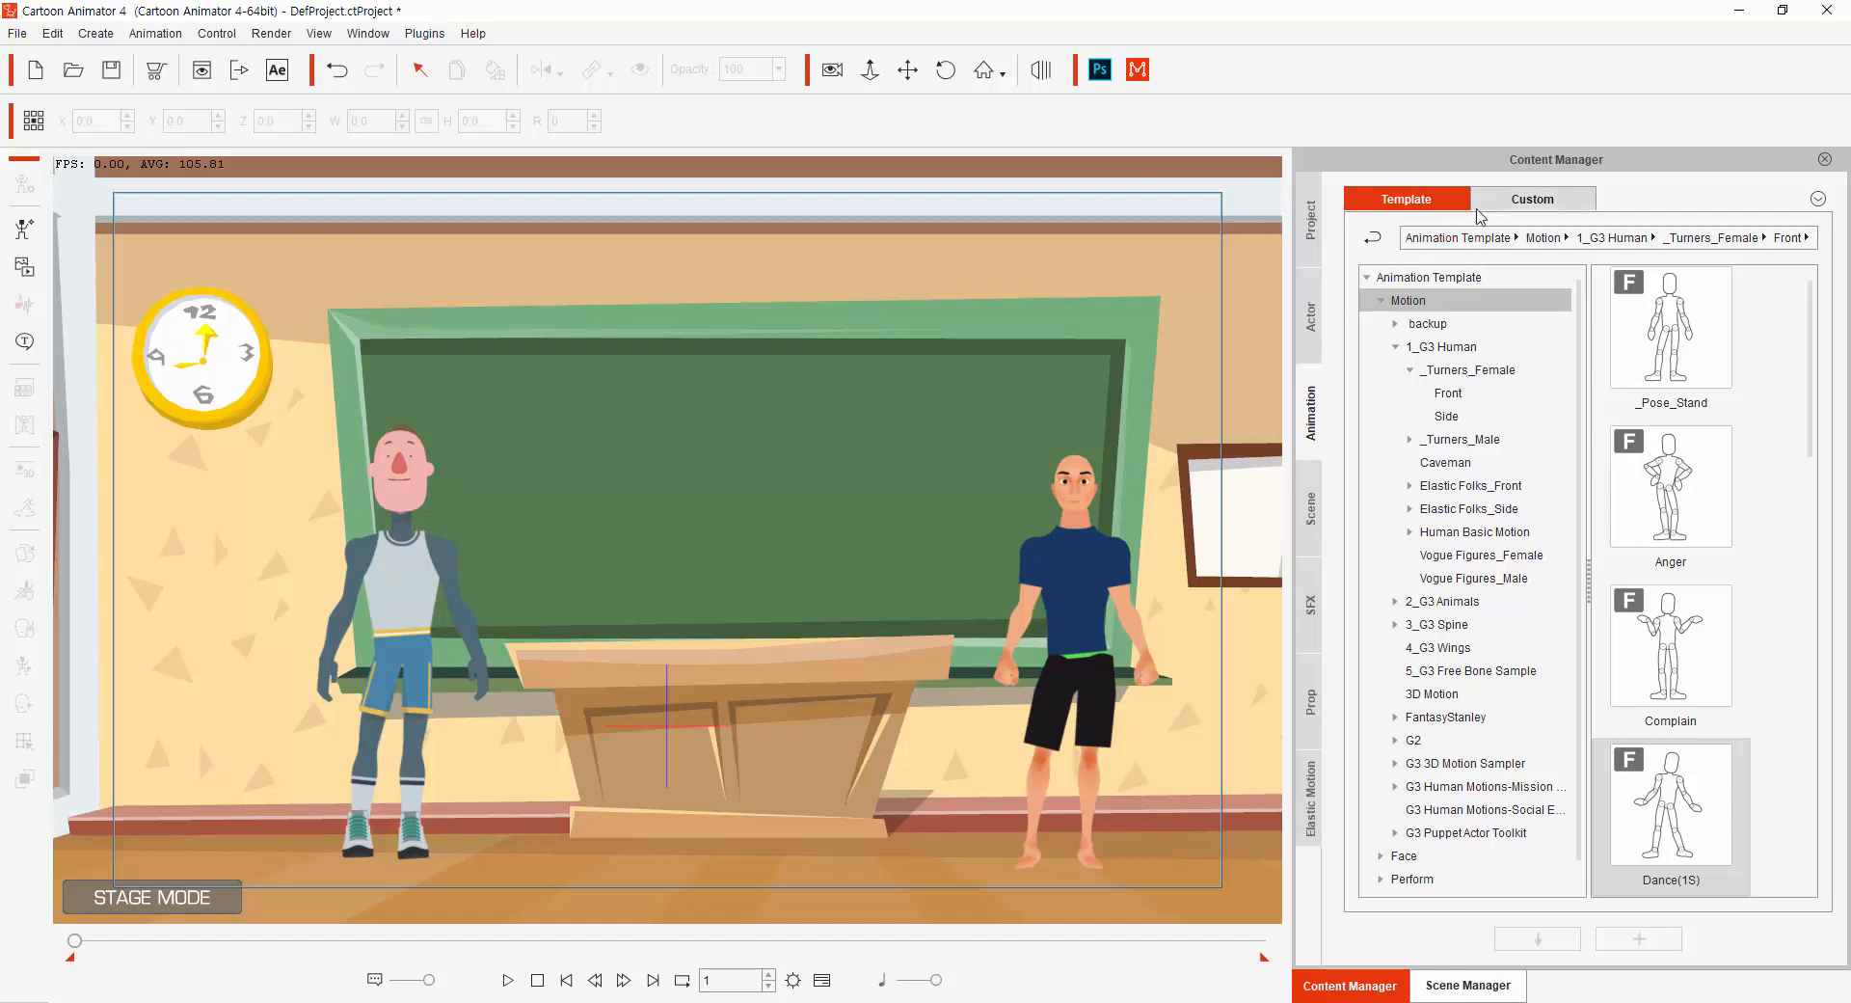
Review the Actor, Project and Scene template categories, and switch to the Picasa image viewer to read the slide on G2, G2+, G3 and G3 360 characters.
click(1311, 327)
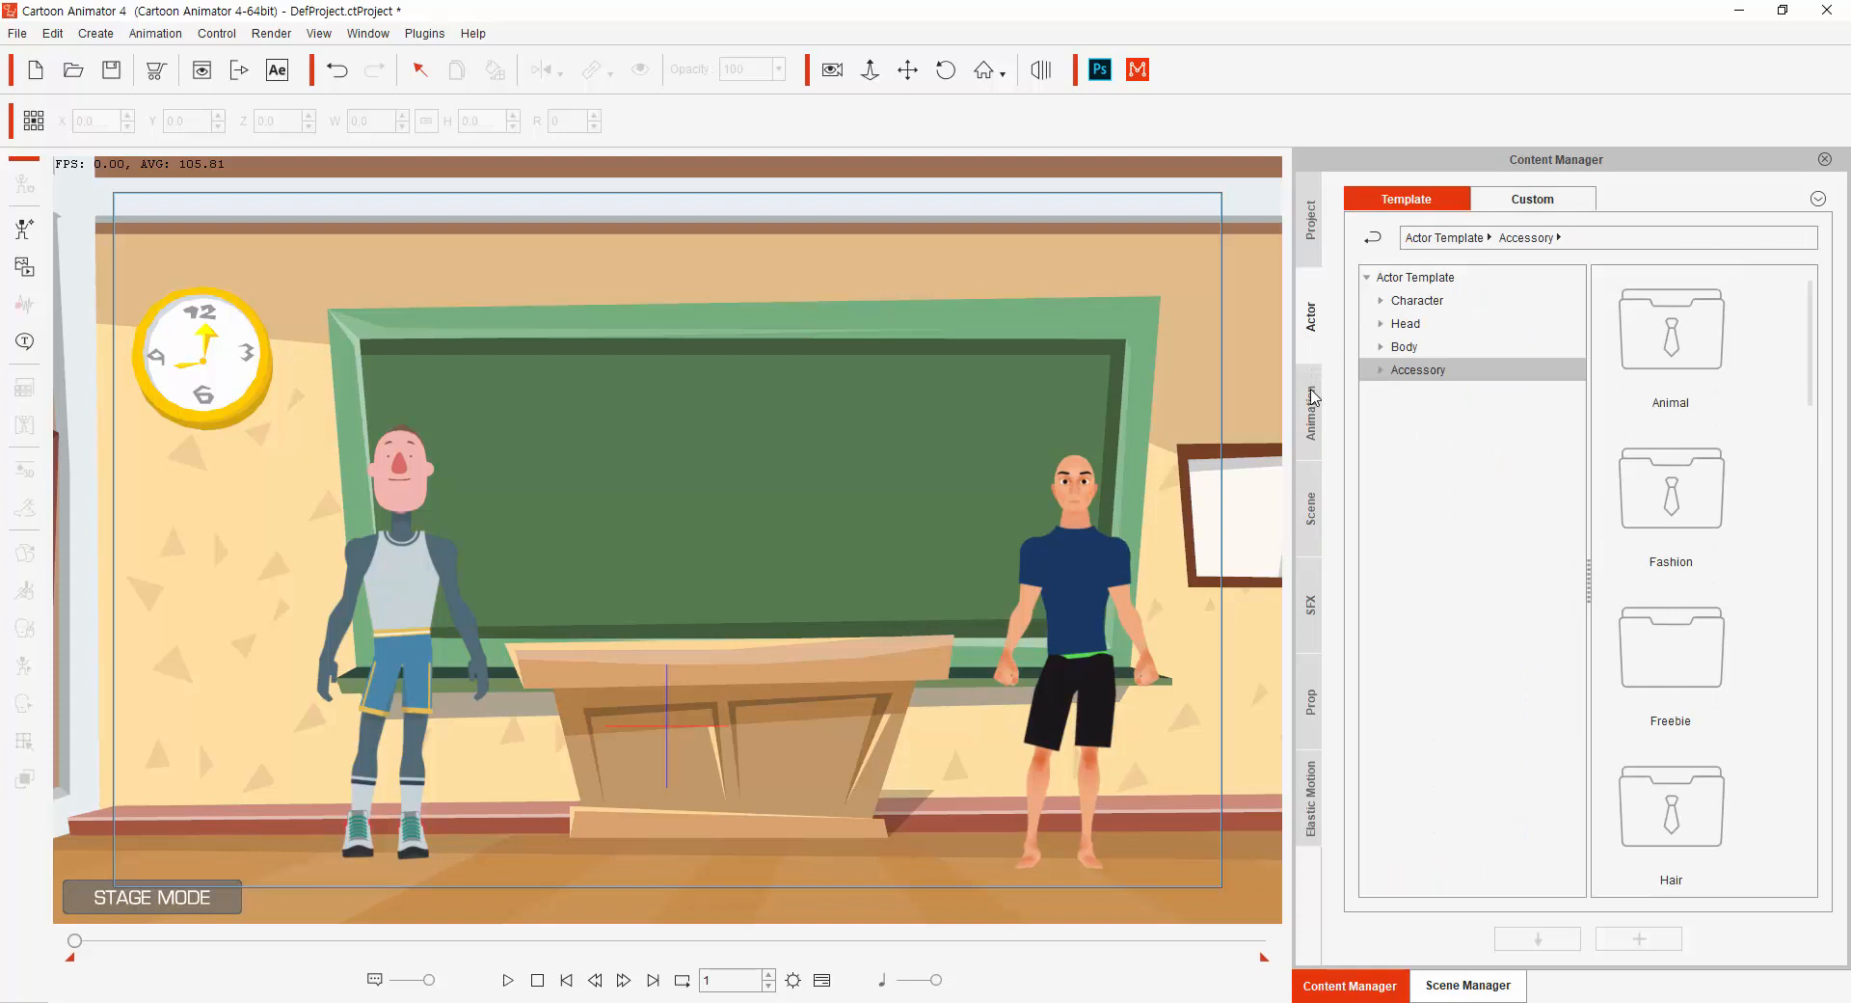
click(1315, 249)
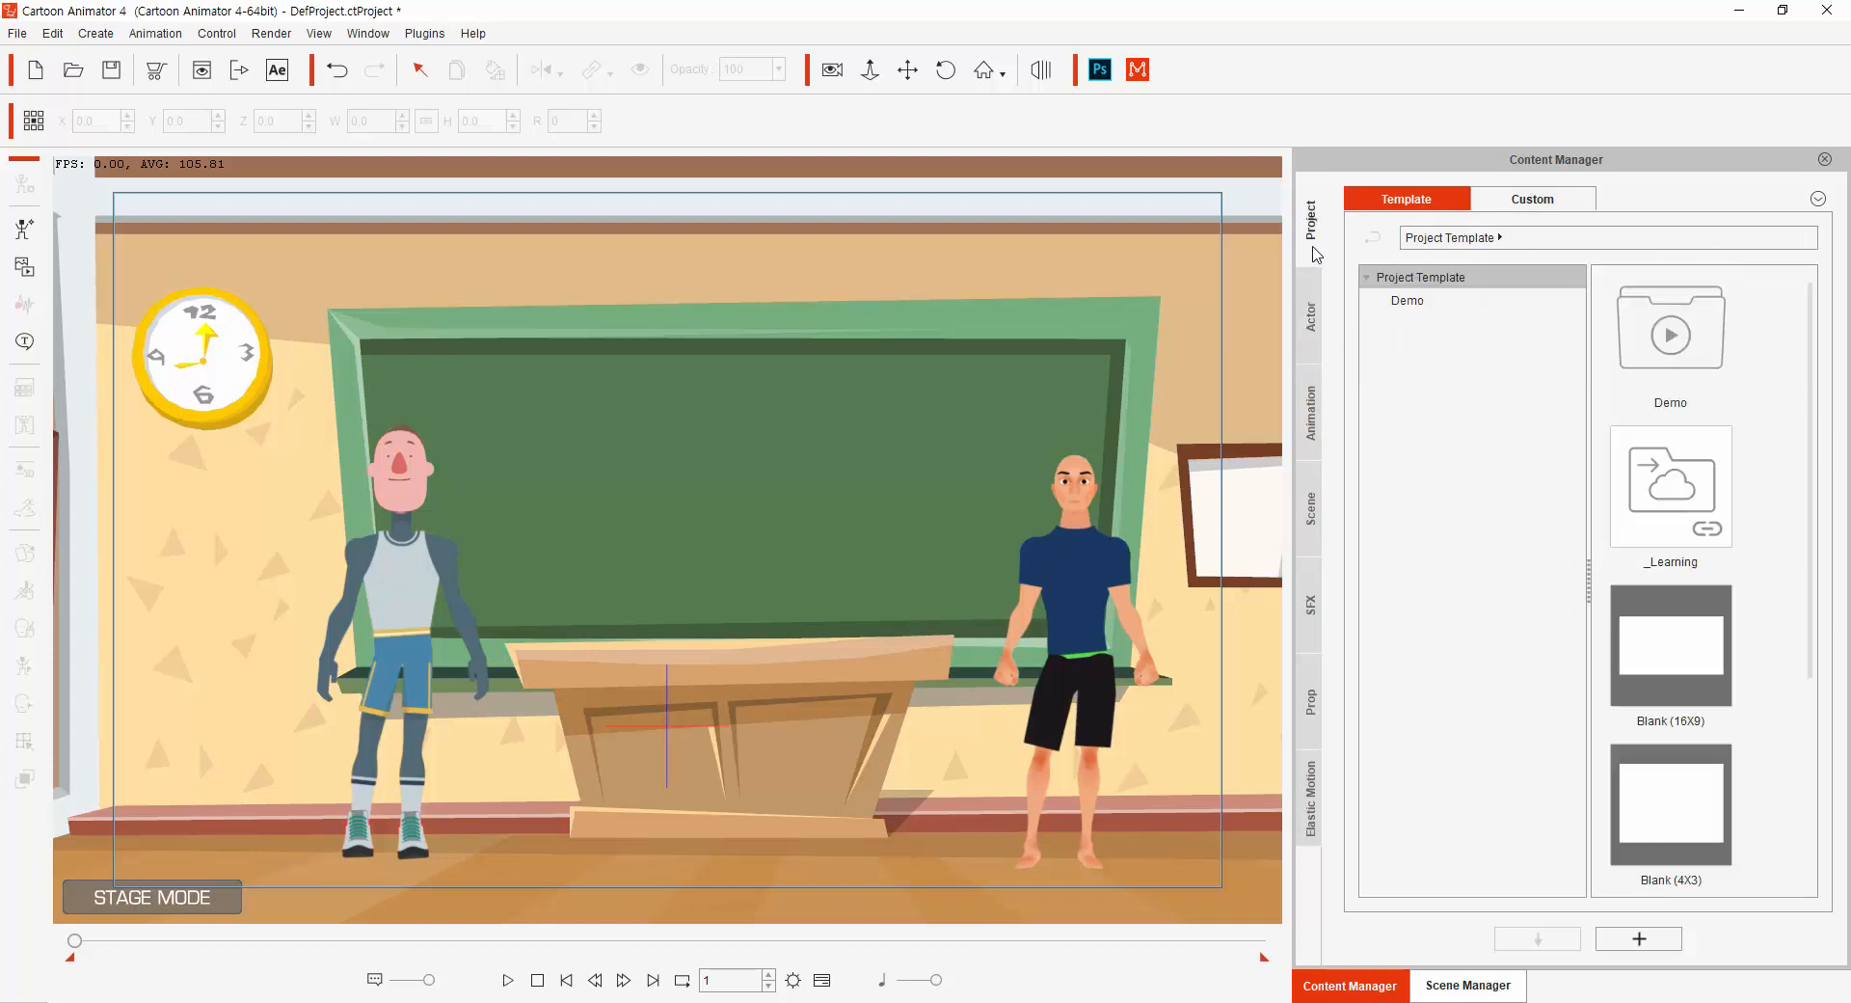
click(1316, 320)
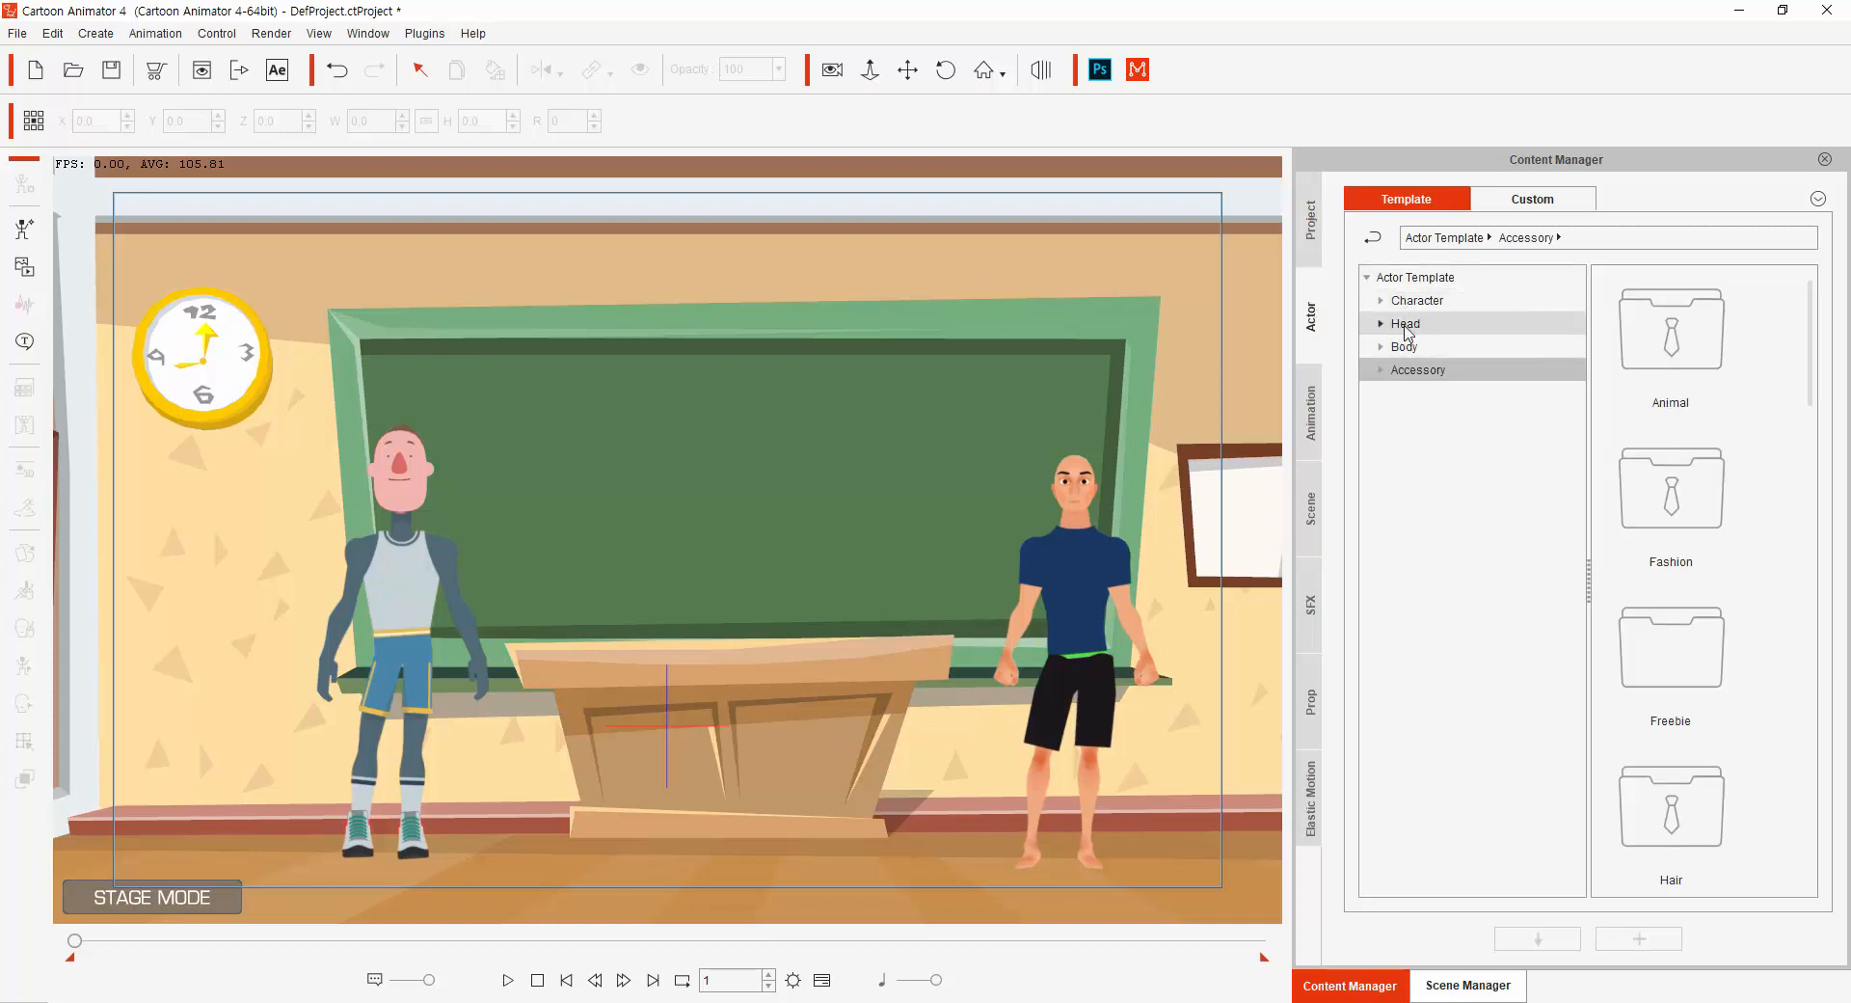
click(1313, 525)
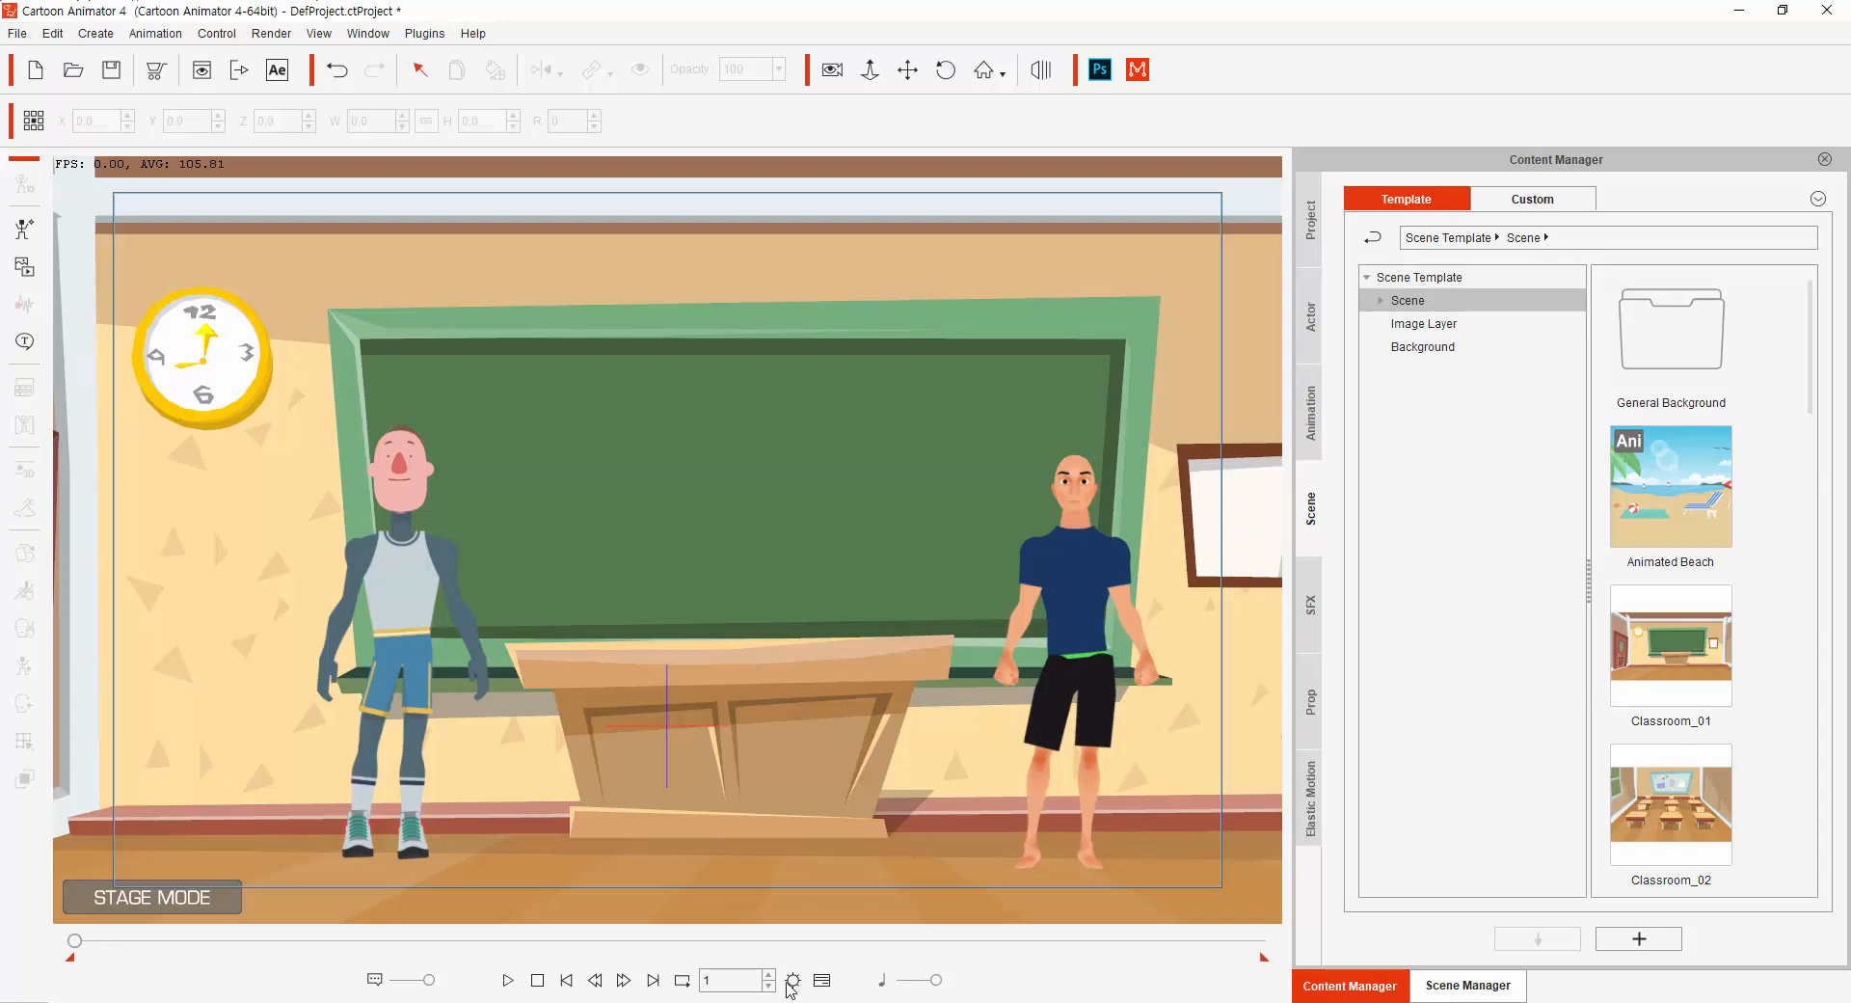
click(1157, 1002)
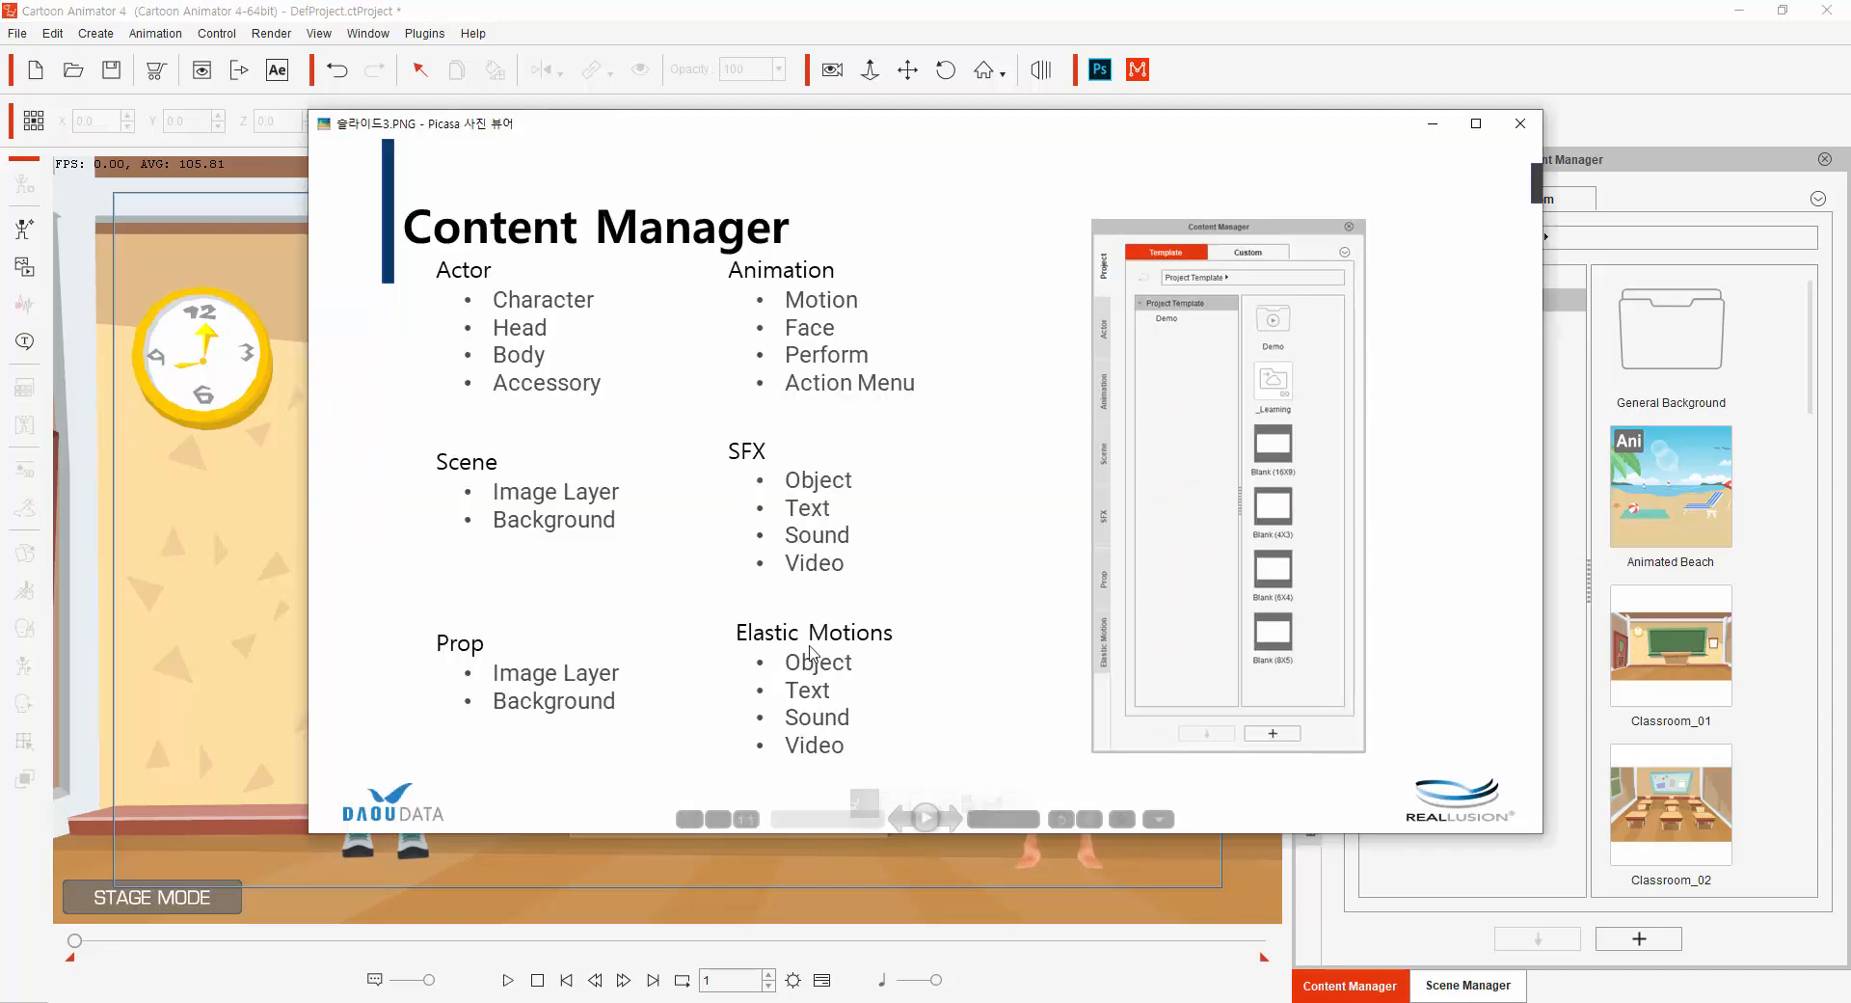
key(Right)
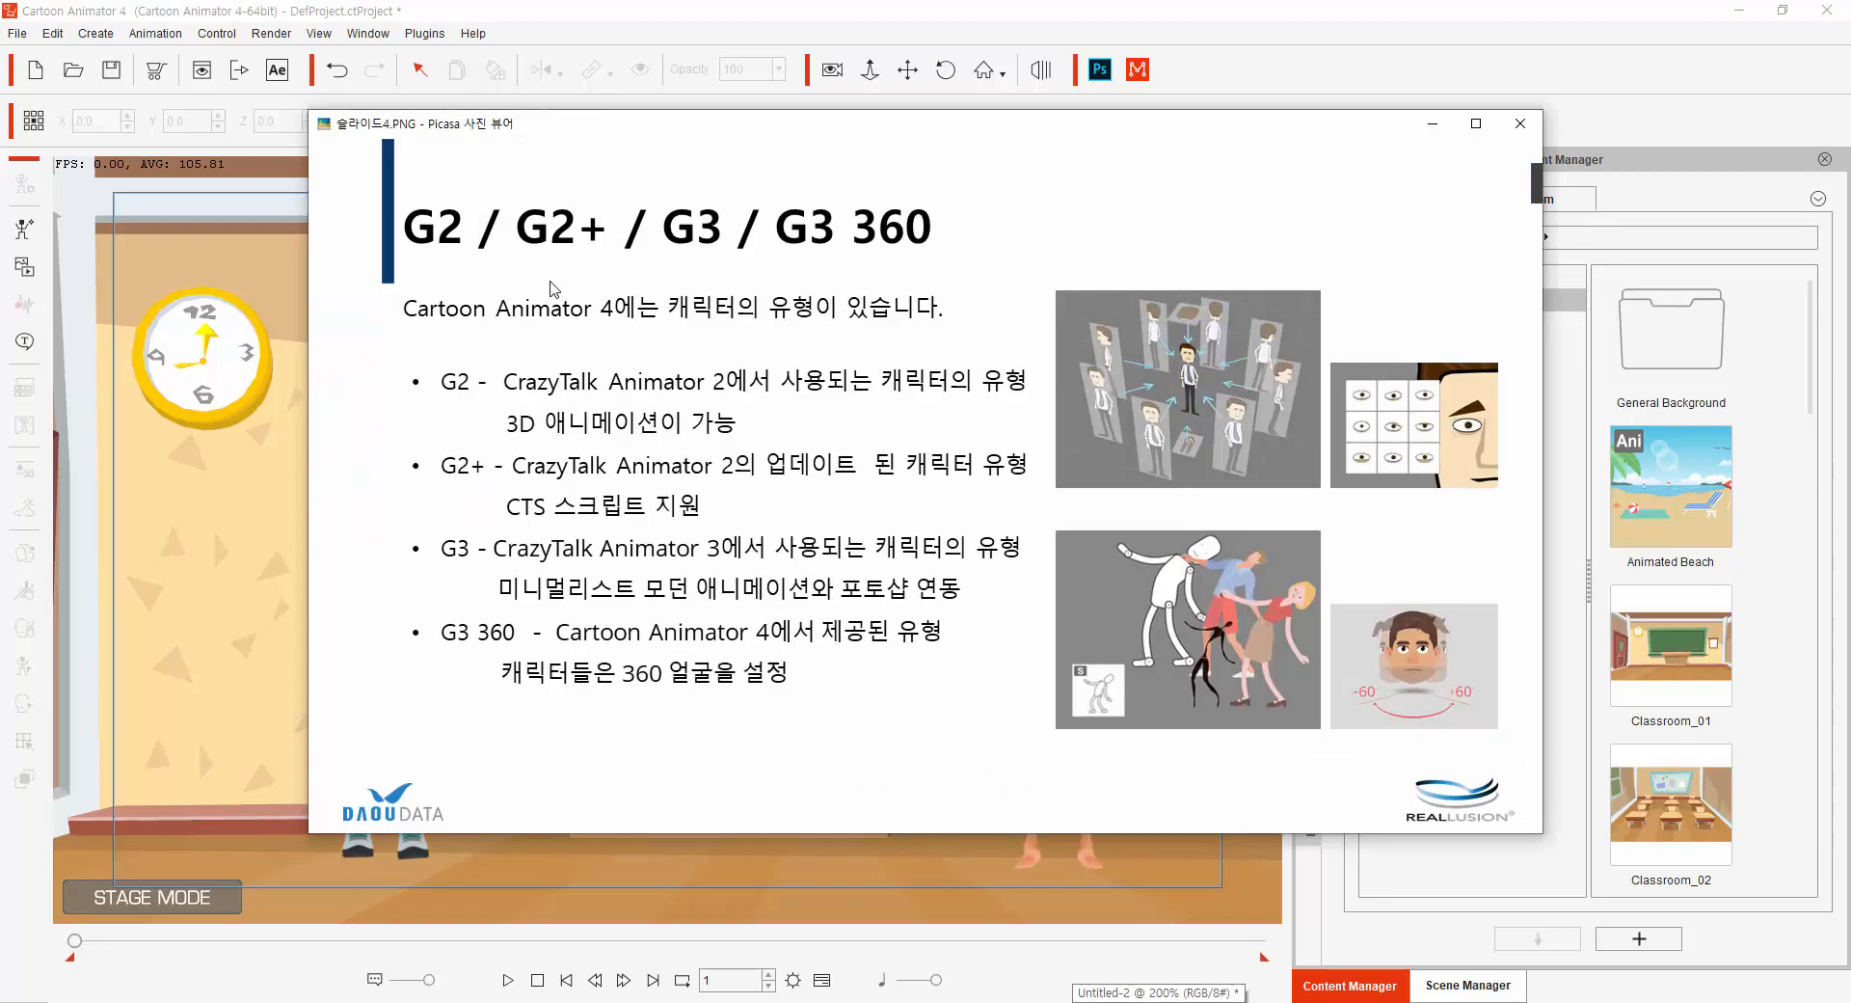
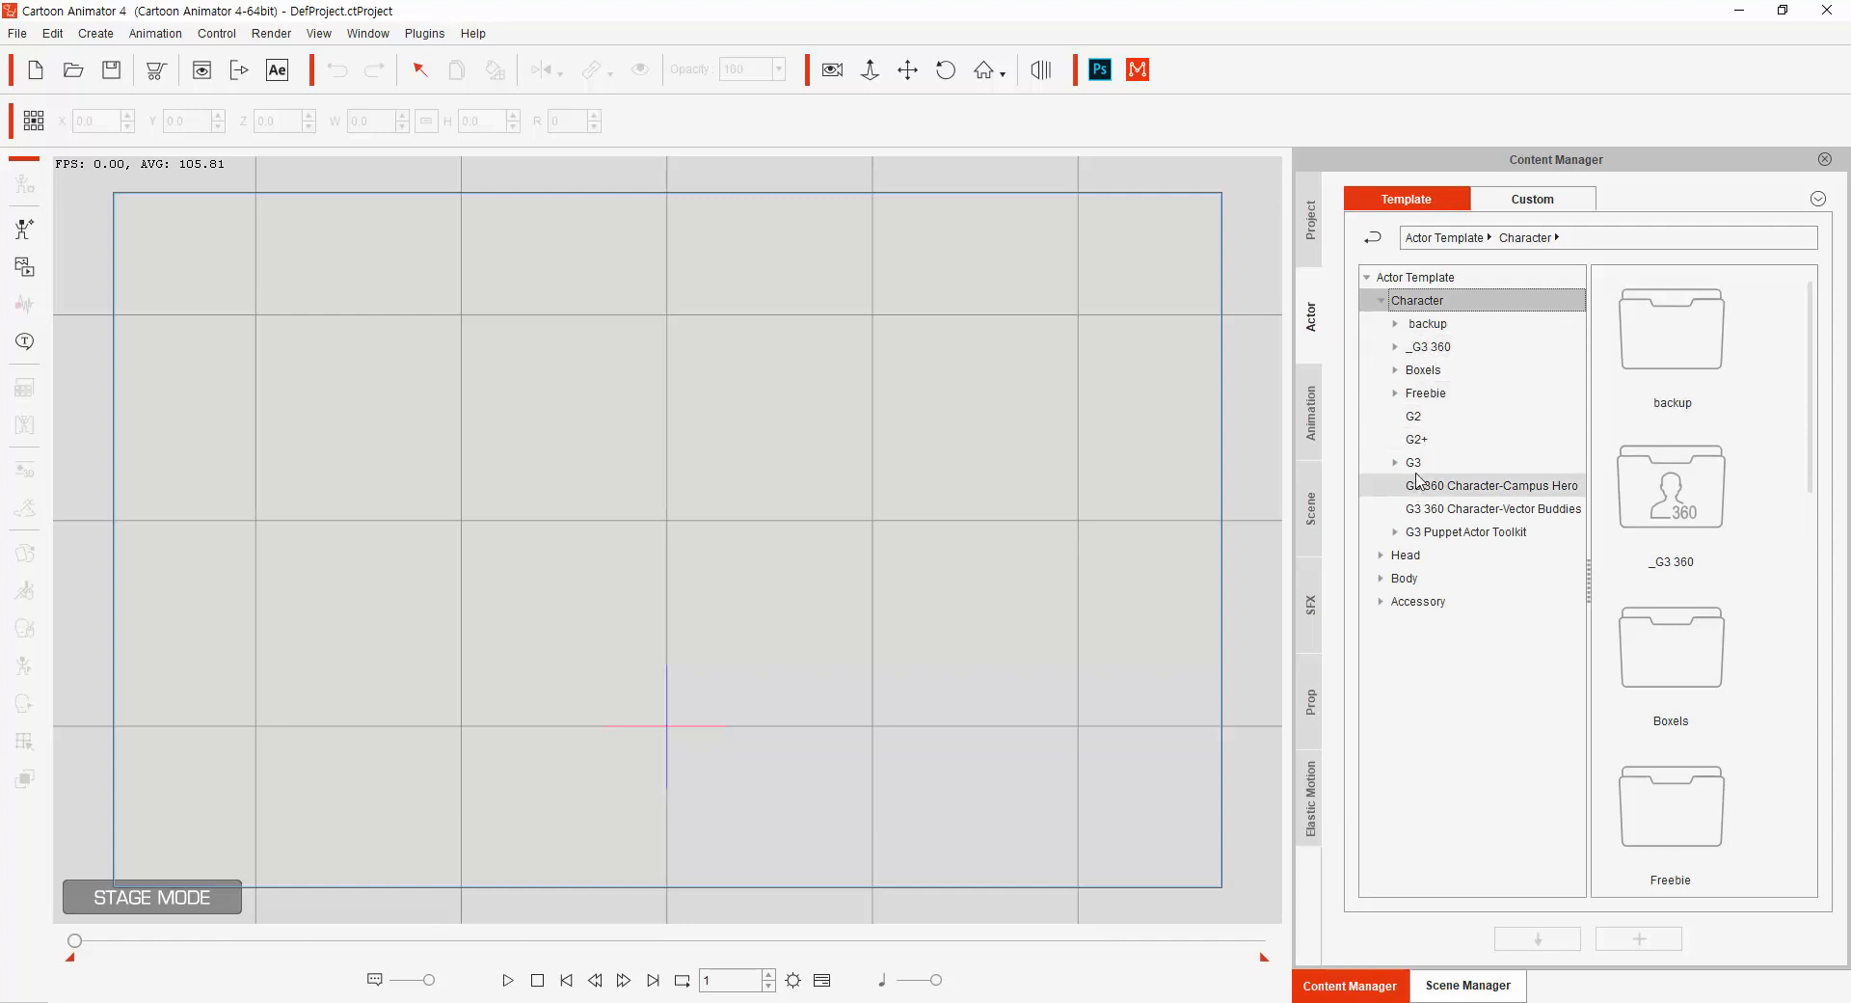
Add the G2_Cherry character from the G2 templates to the left half of the empty stage, at about X -137, Y 3.5.
click(1428, 422)
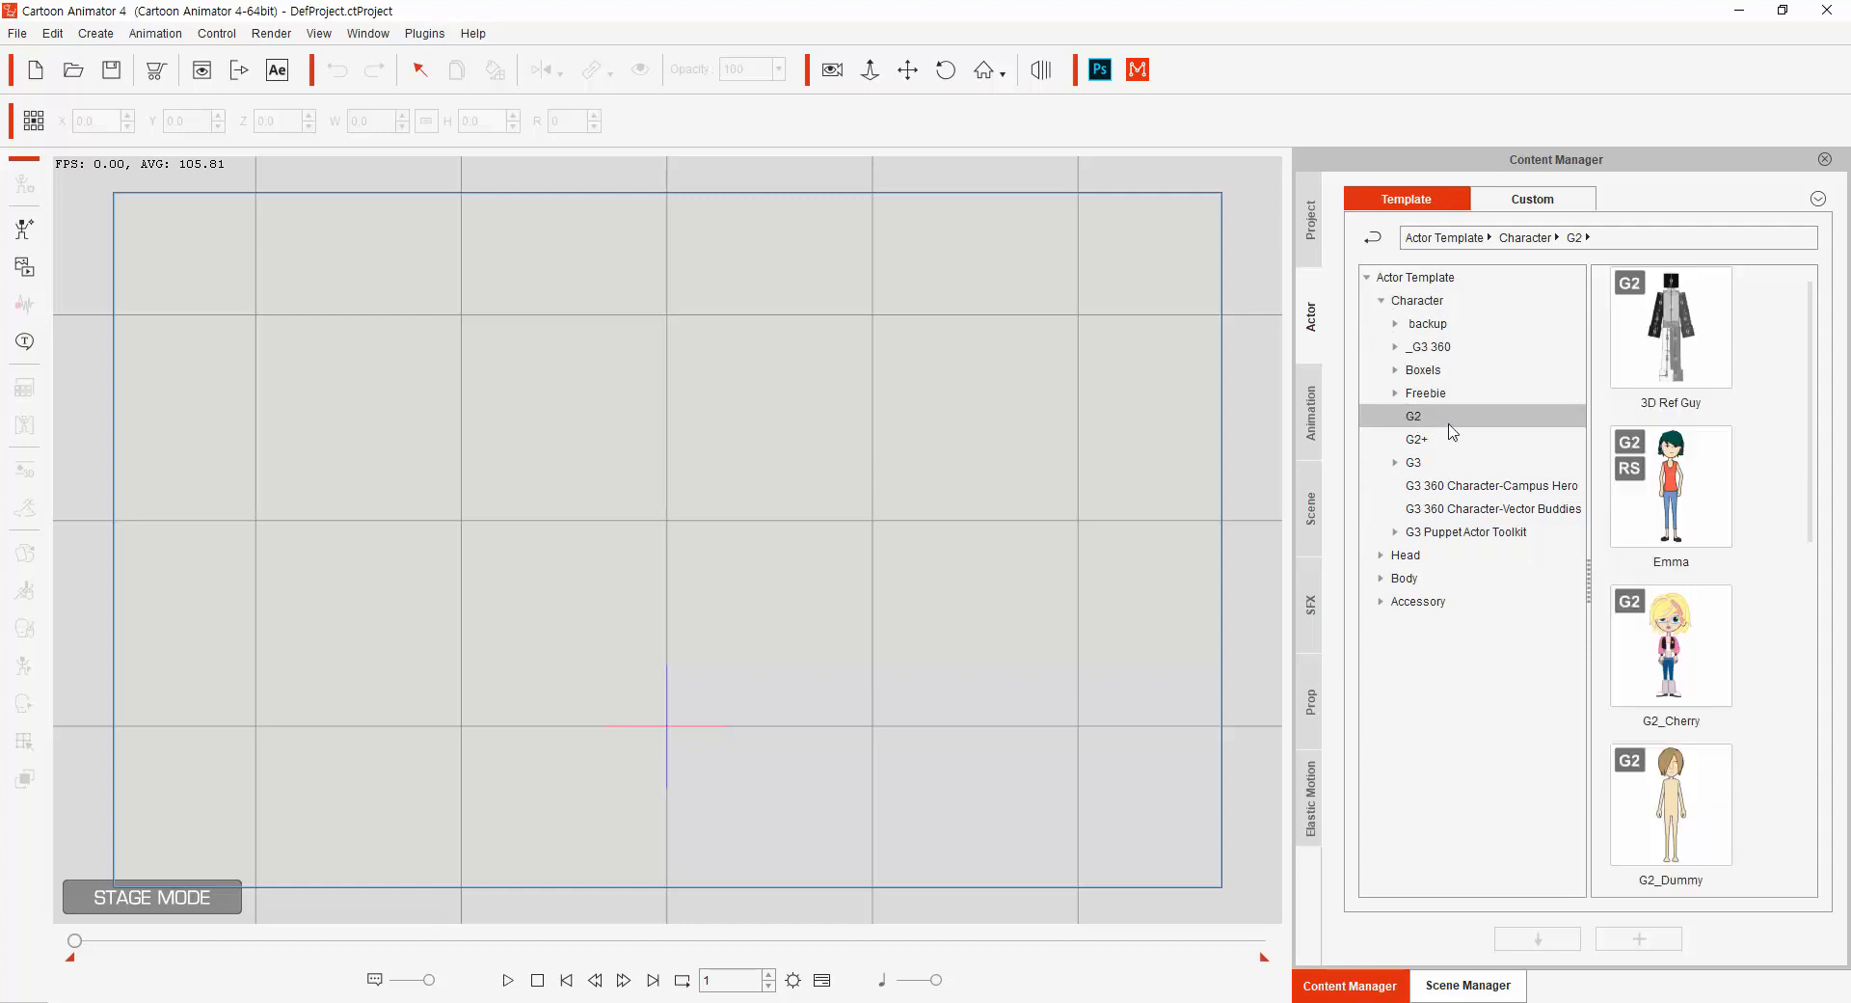
click(1687, 666)
drag(1669, 656, 374, 531)
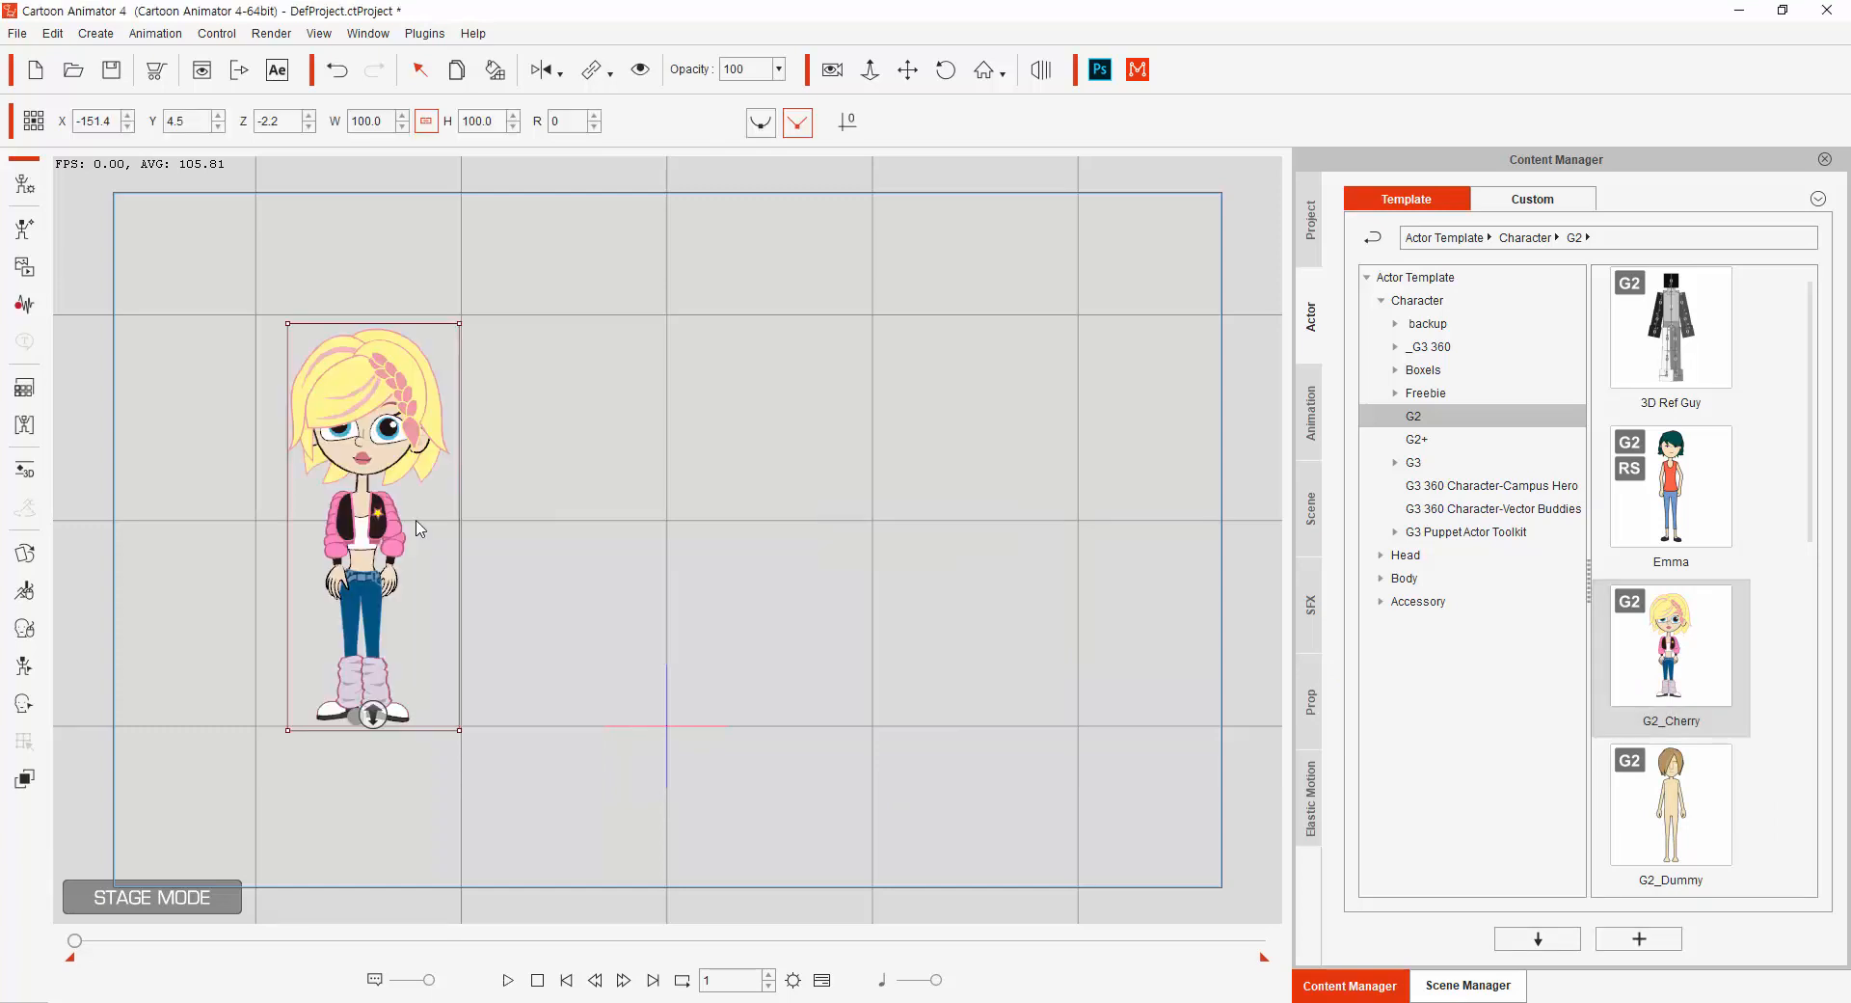
click(379, 540)
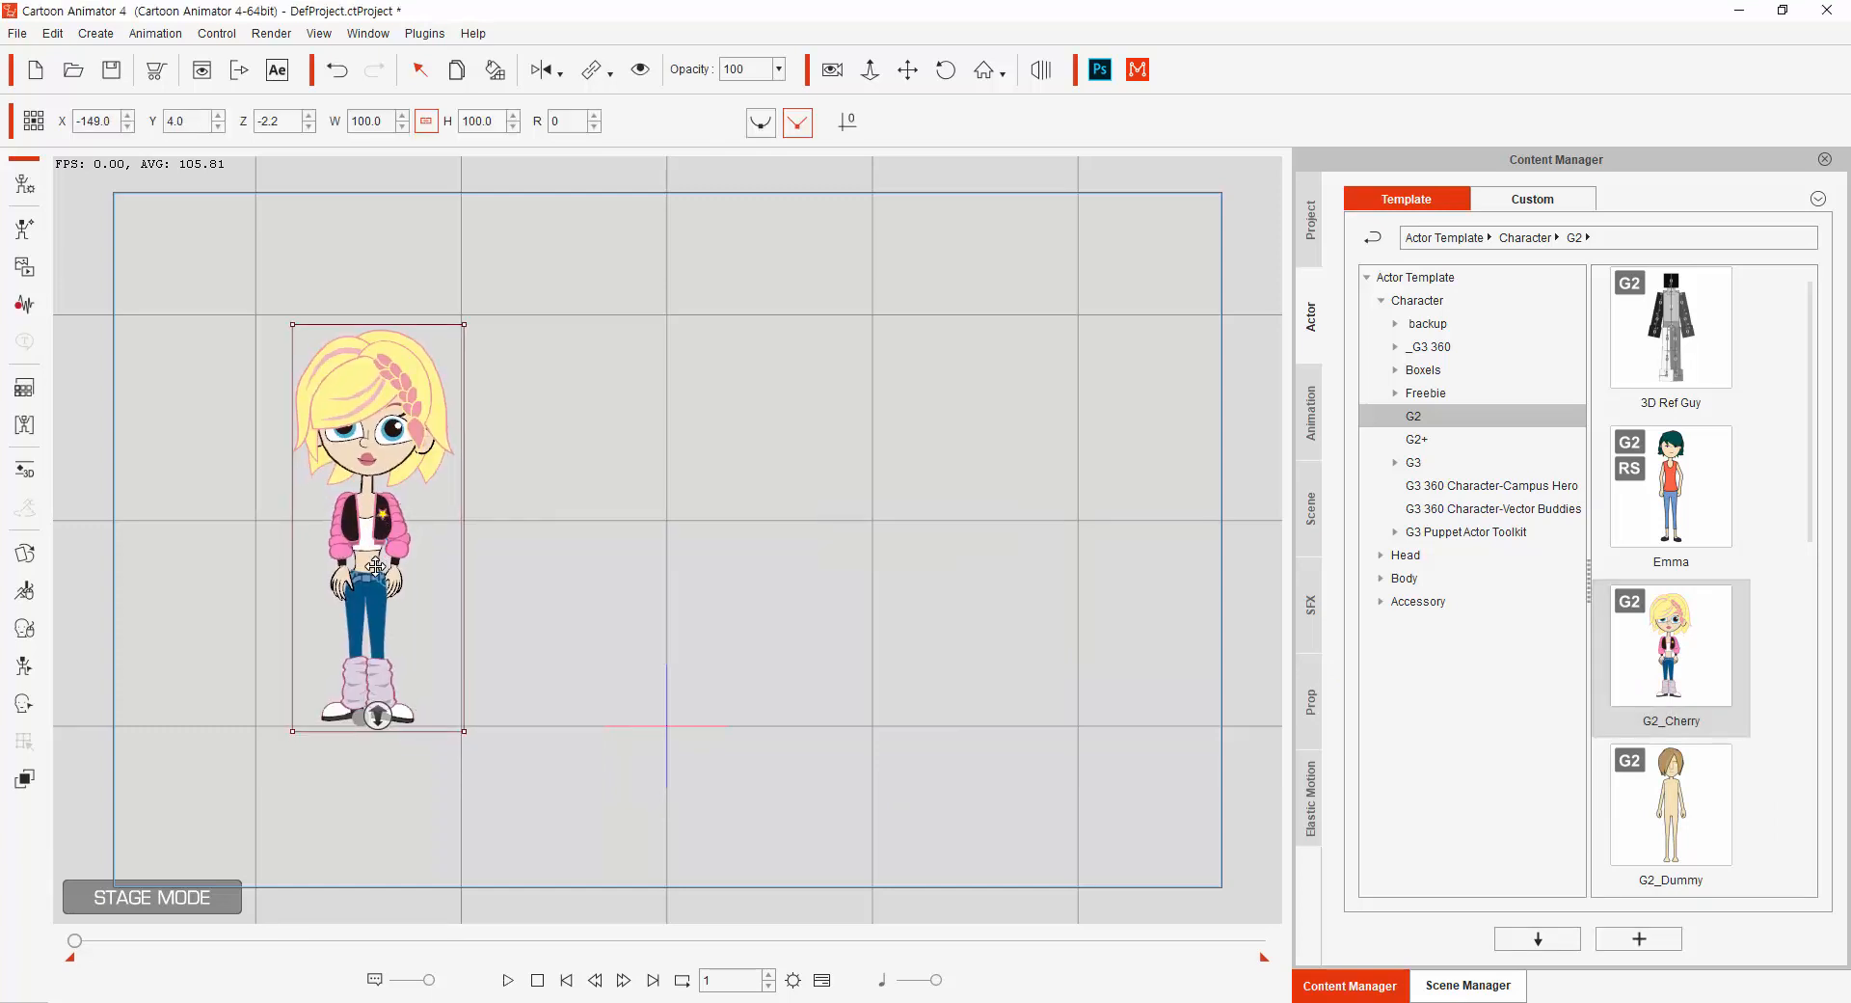
drag(376, 567, 399, 567)
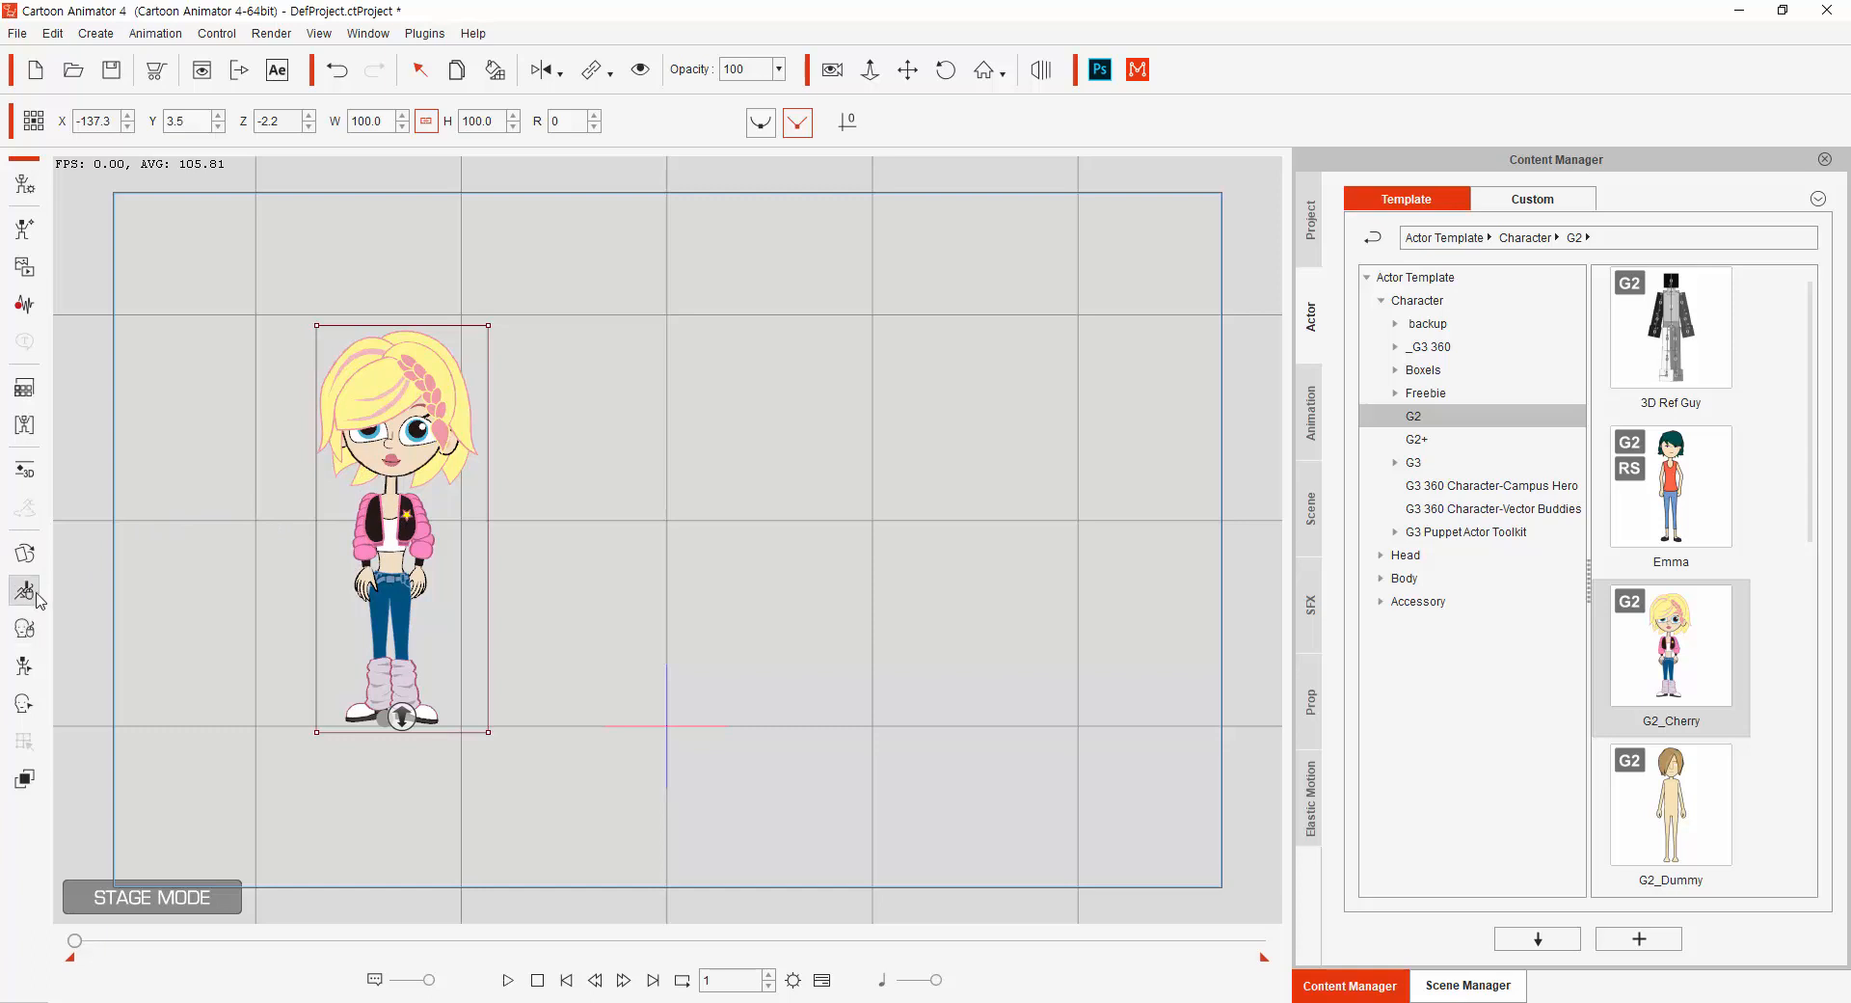
Examine the view-angle control for the G2_Cherry character in the 3D Motion Key Editor and close the editor.
click(24, 470)
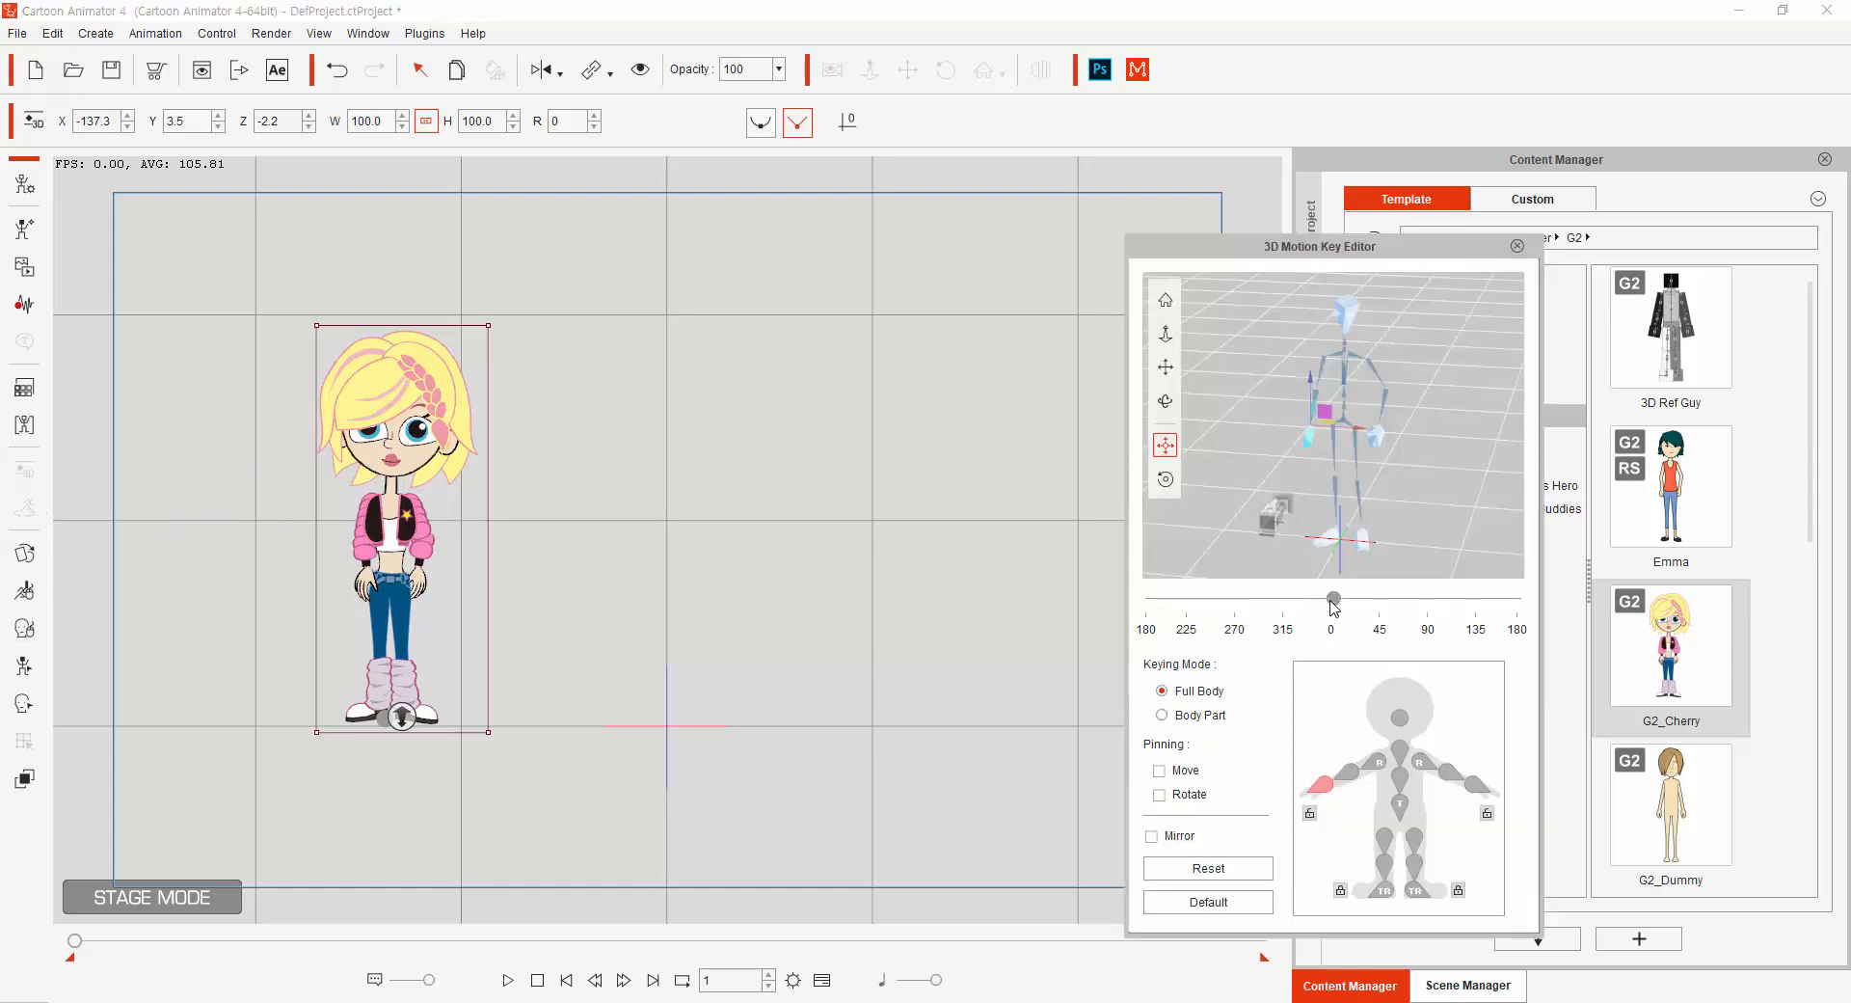
mouse_move(1333, 599)
mouse_down()
mouse_move(1147, 608)
mouse_move(1502, 612)
mouse_move(1335, 609)
mouse_up()
click(1518, 247)
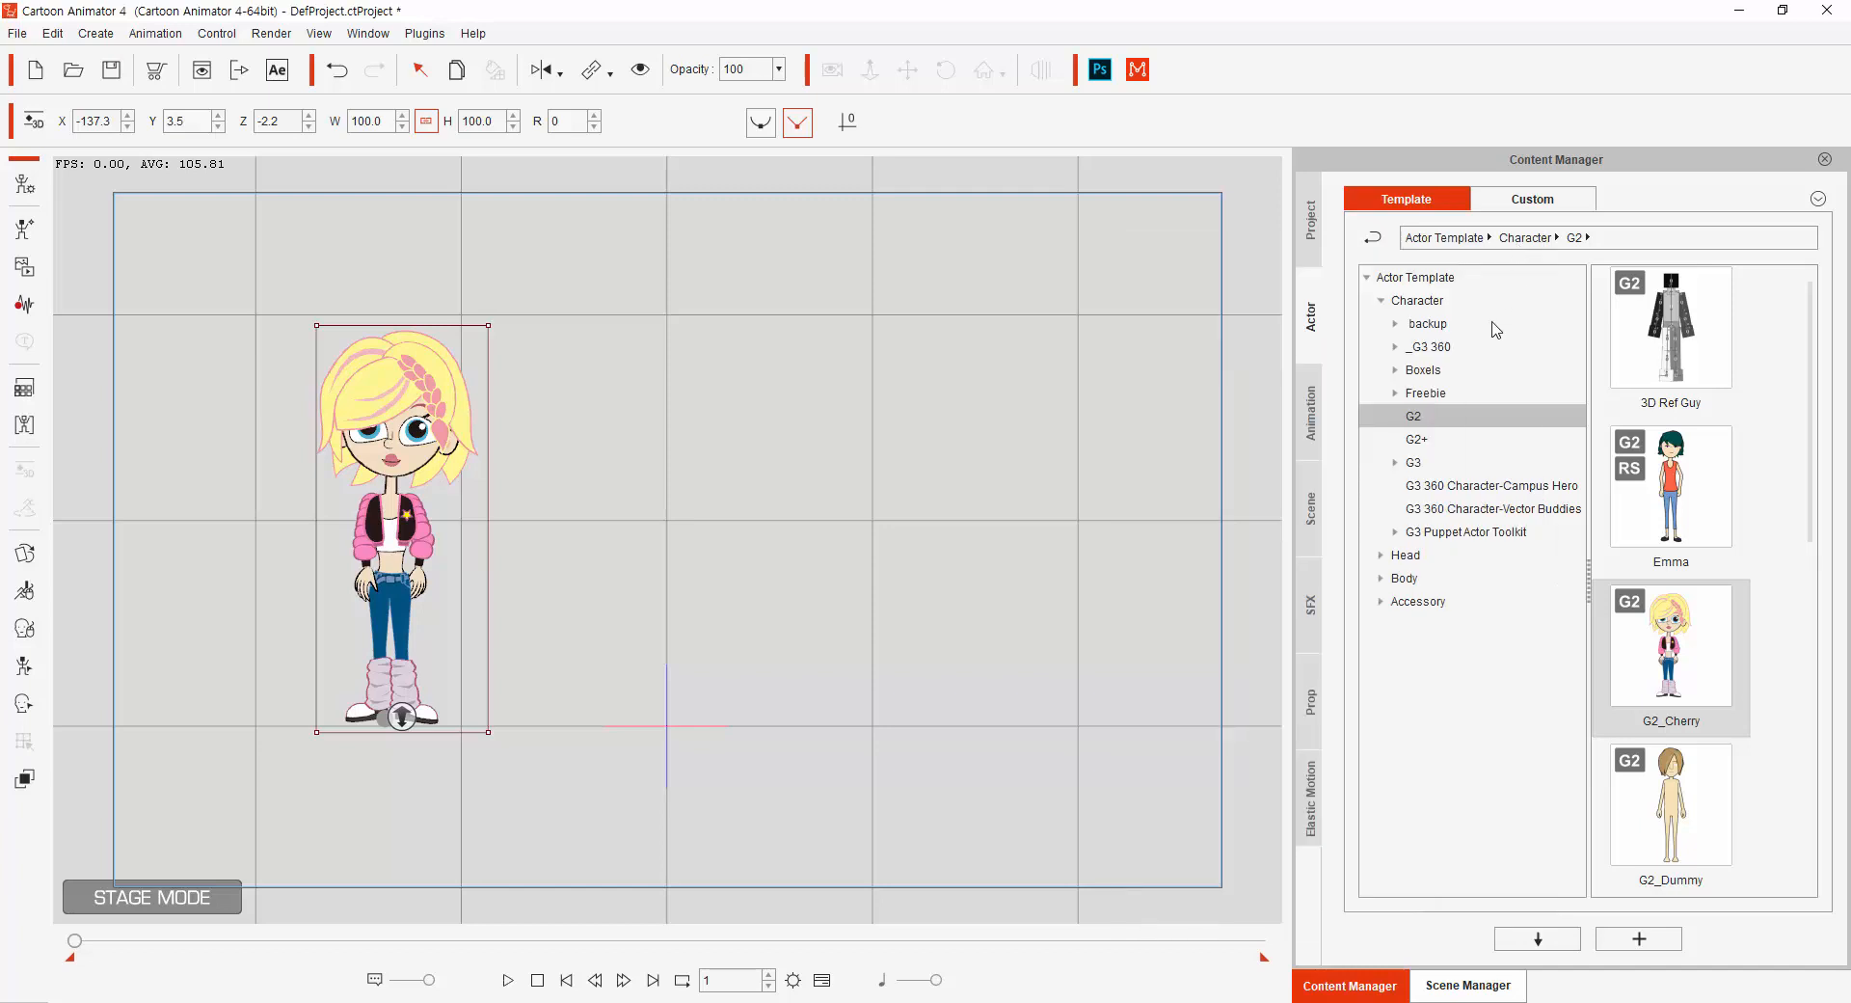
Add the G3 human character Athletic Tim_F to the right half of the stage, at about X 112.5, Y 3.5.
click(1427, 467)
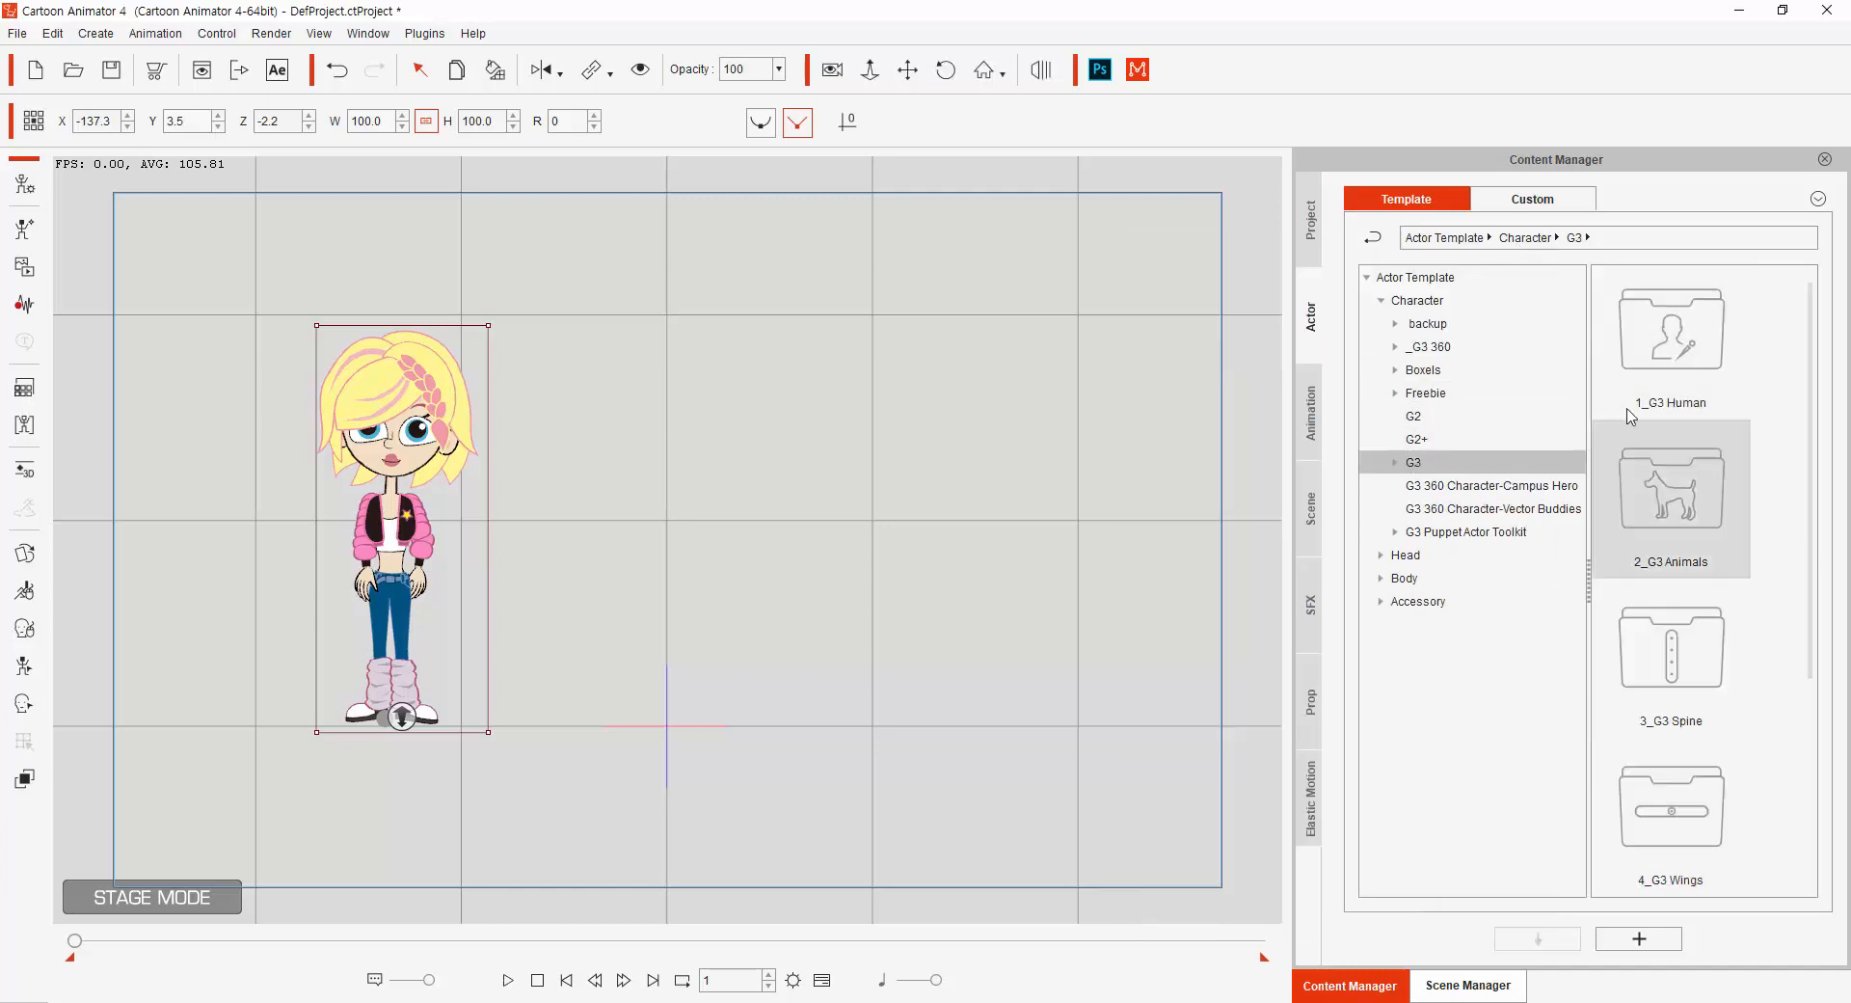
double_click(1676, 359)
drag(1662, 353, 855, 492)
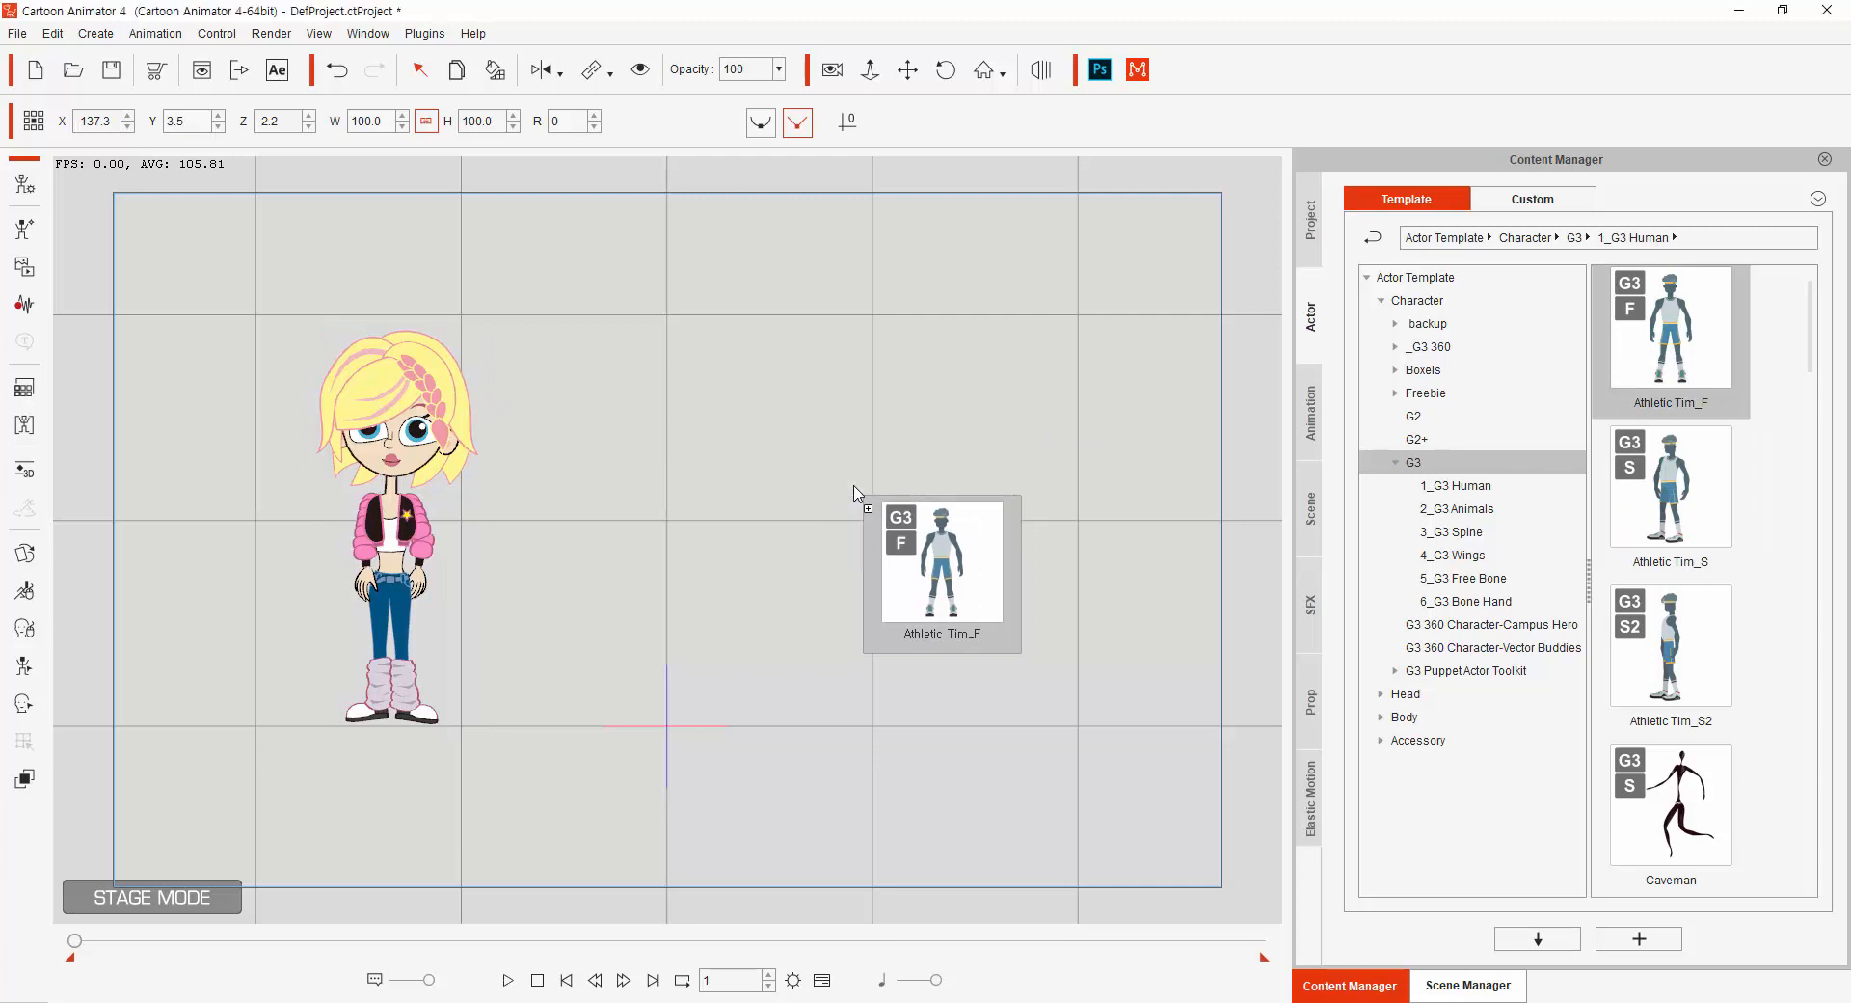
drag(903, 478, 906, 472)
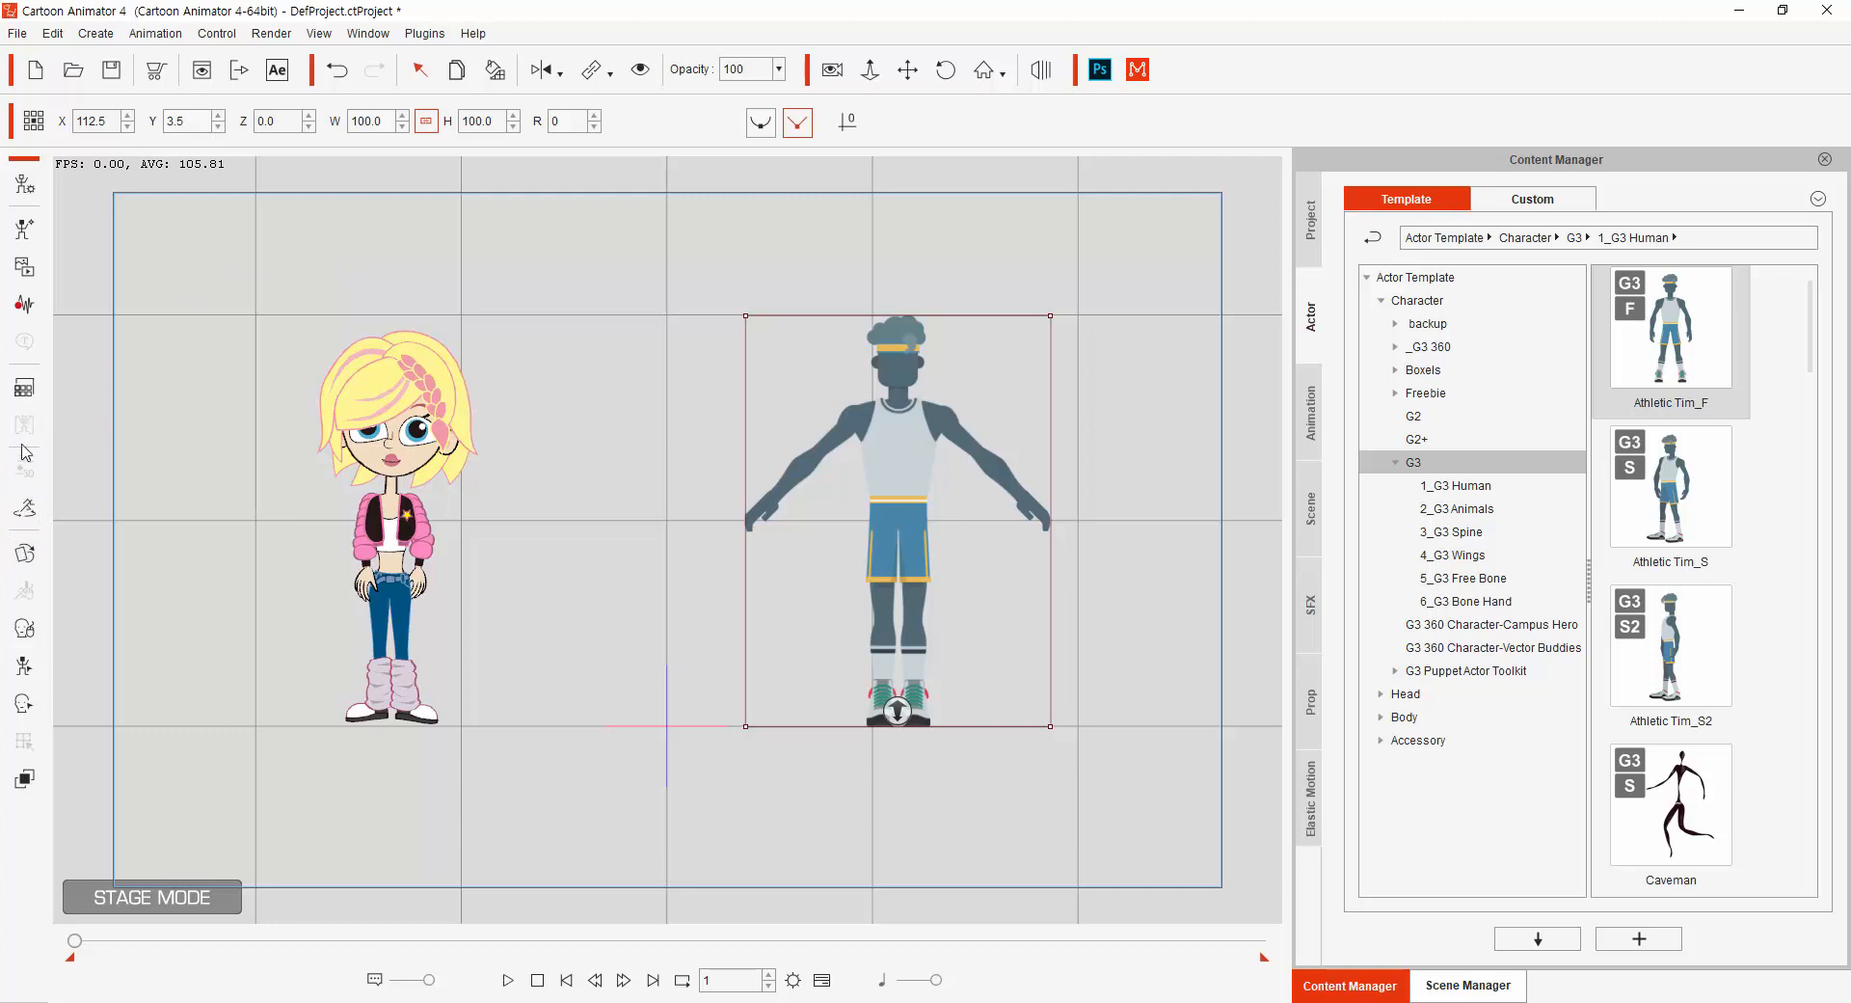
Activate the link for Athletic Tim_F in Import 3D Motion, and turn the camera projection to 45 and back to -5.
click(390, 448)
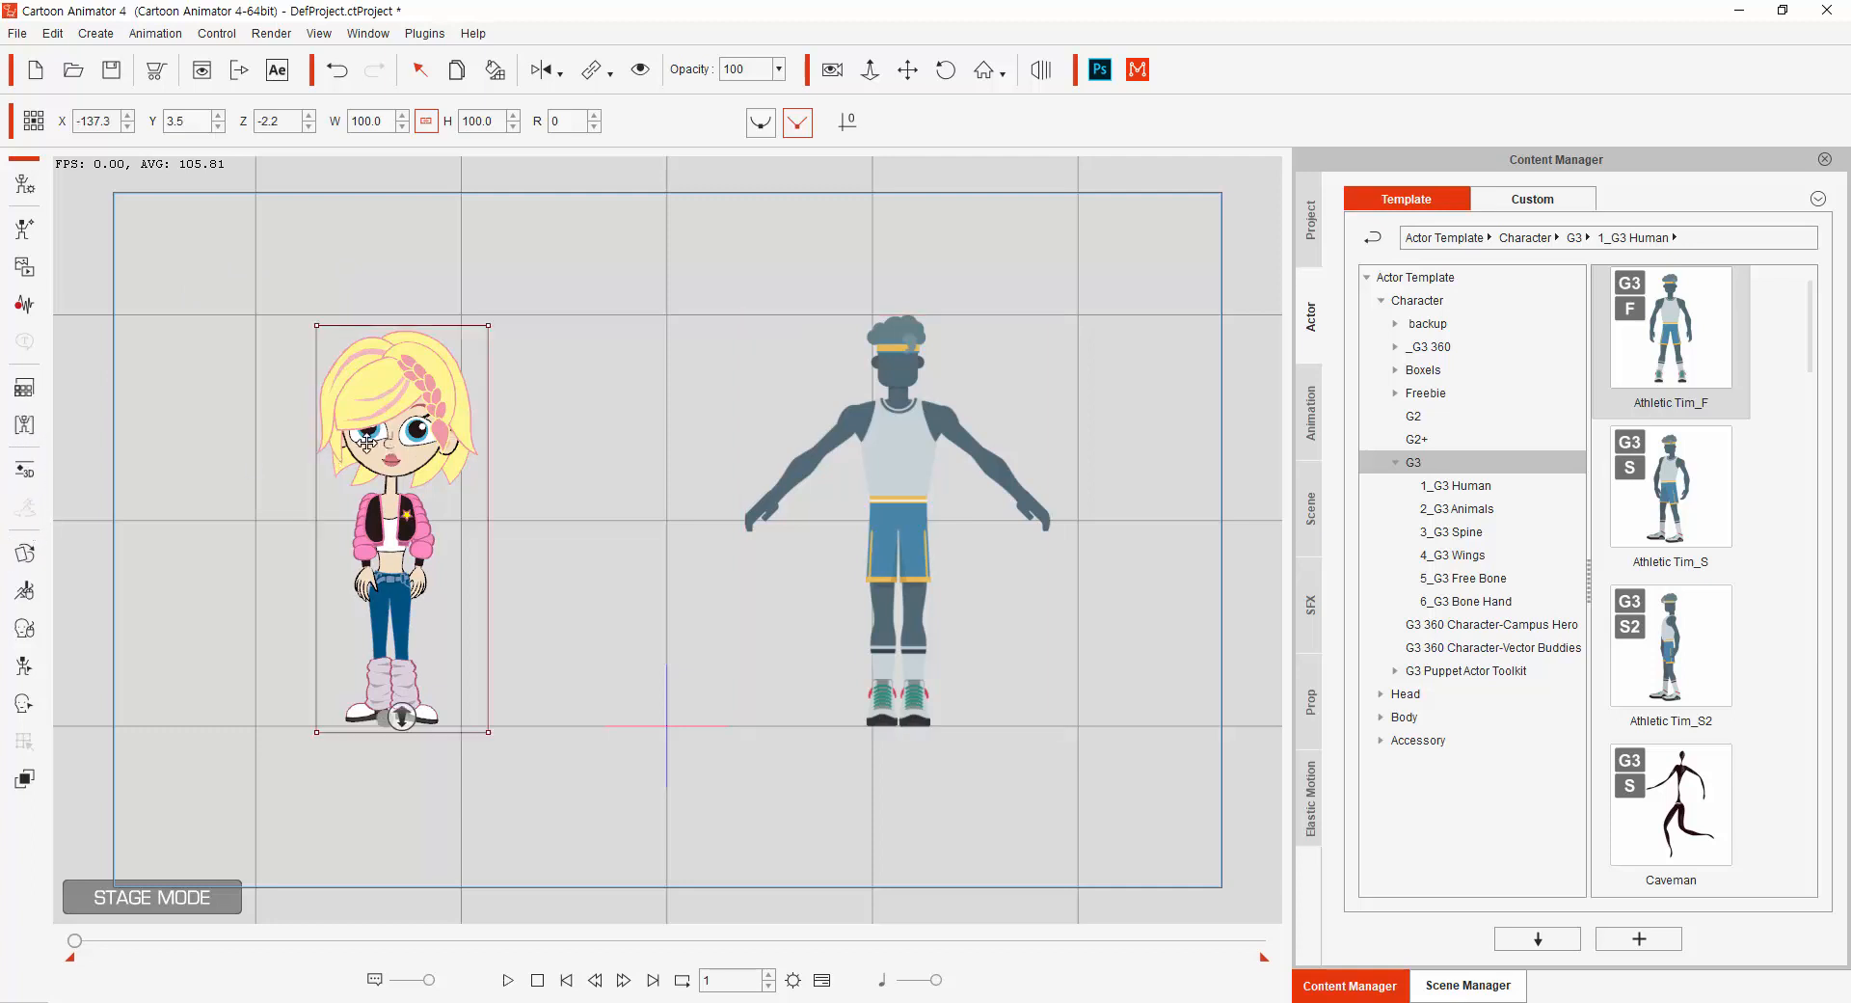
click(852, 466)
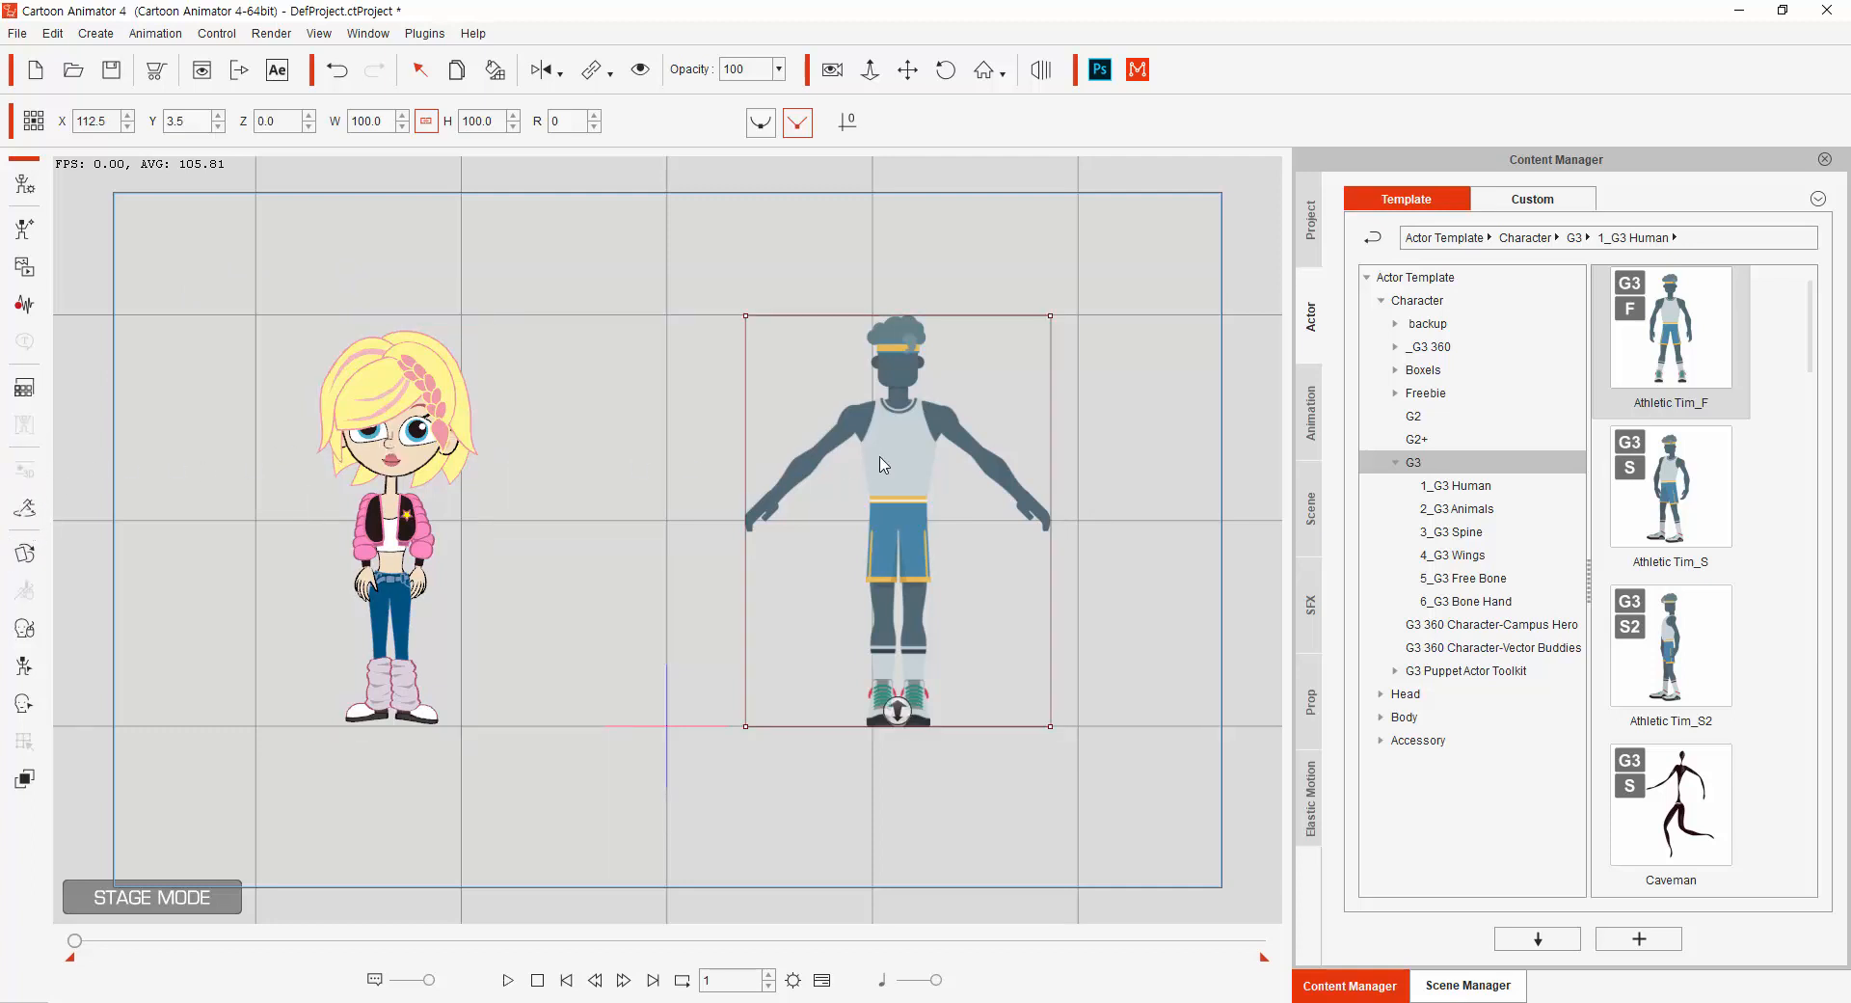
click(28, 516)
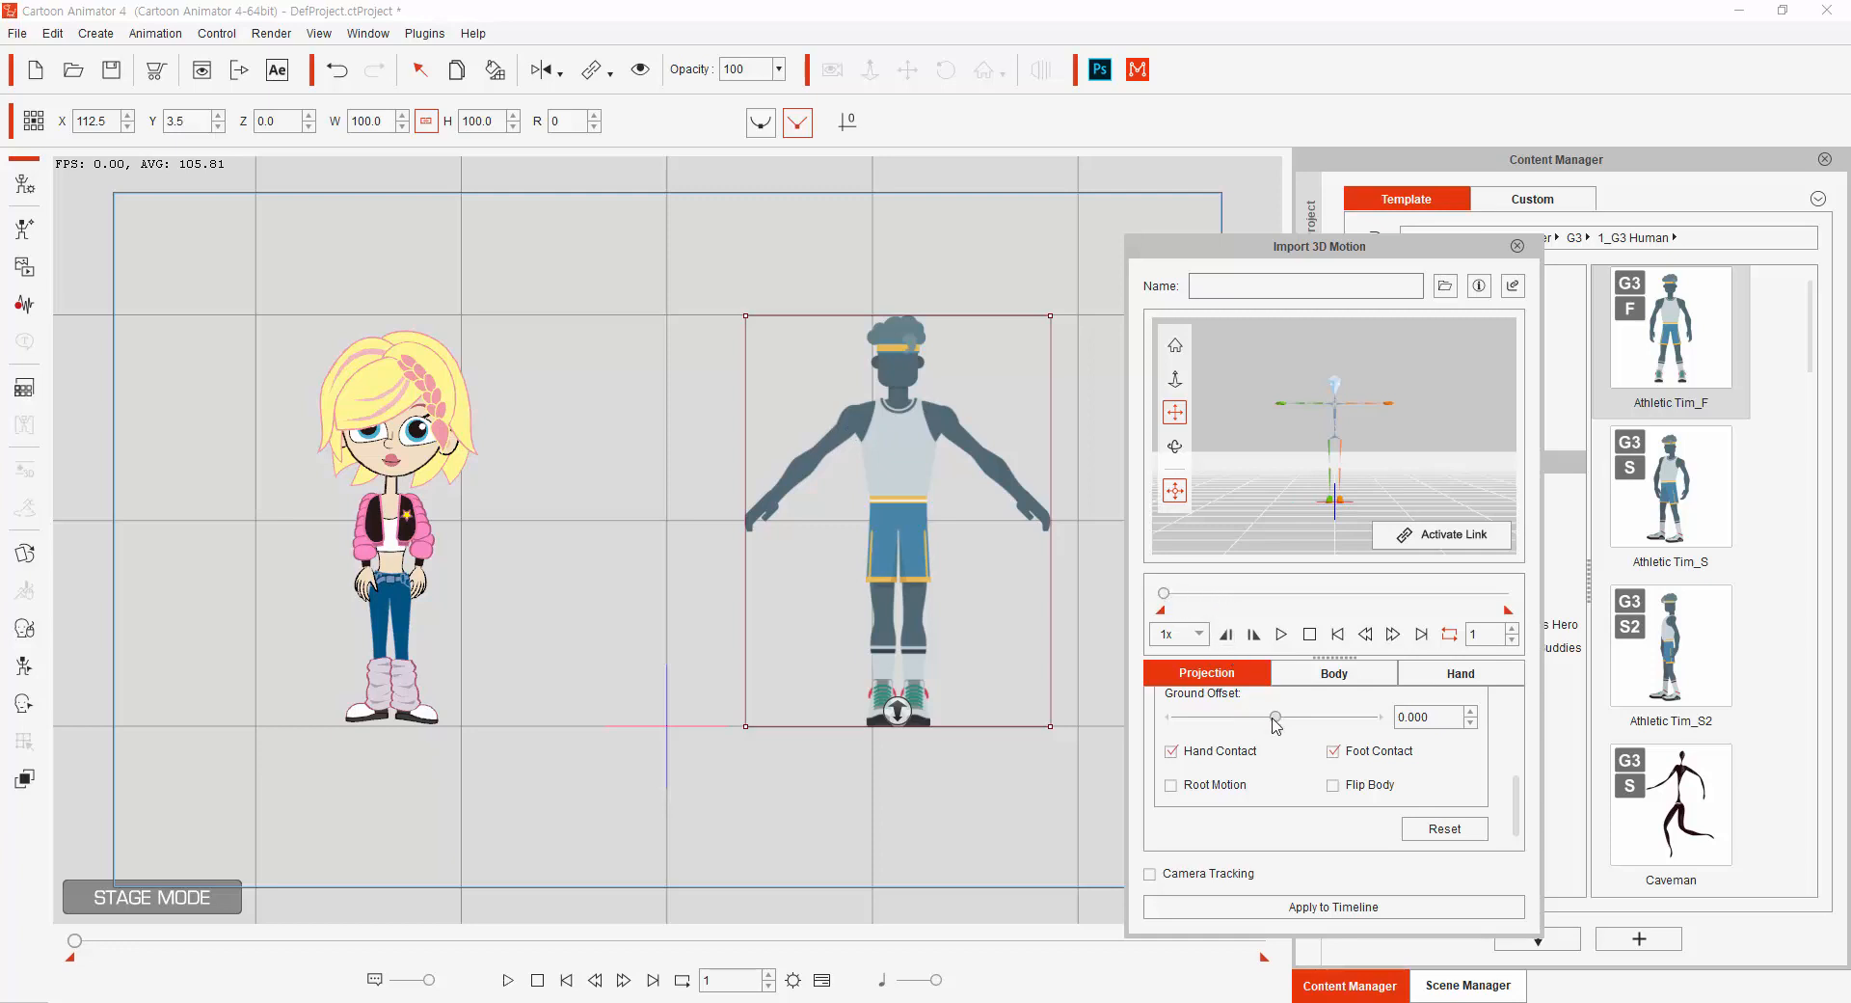
scroll(1282, 719, up, 5)
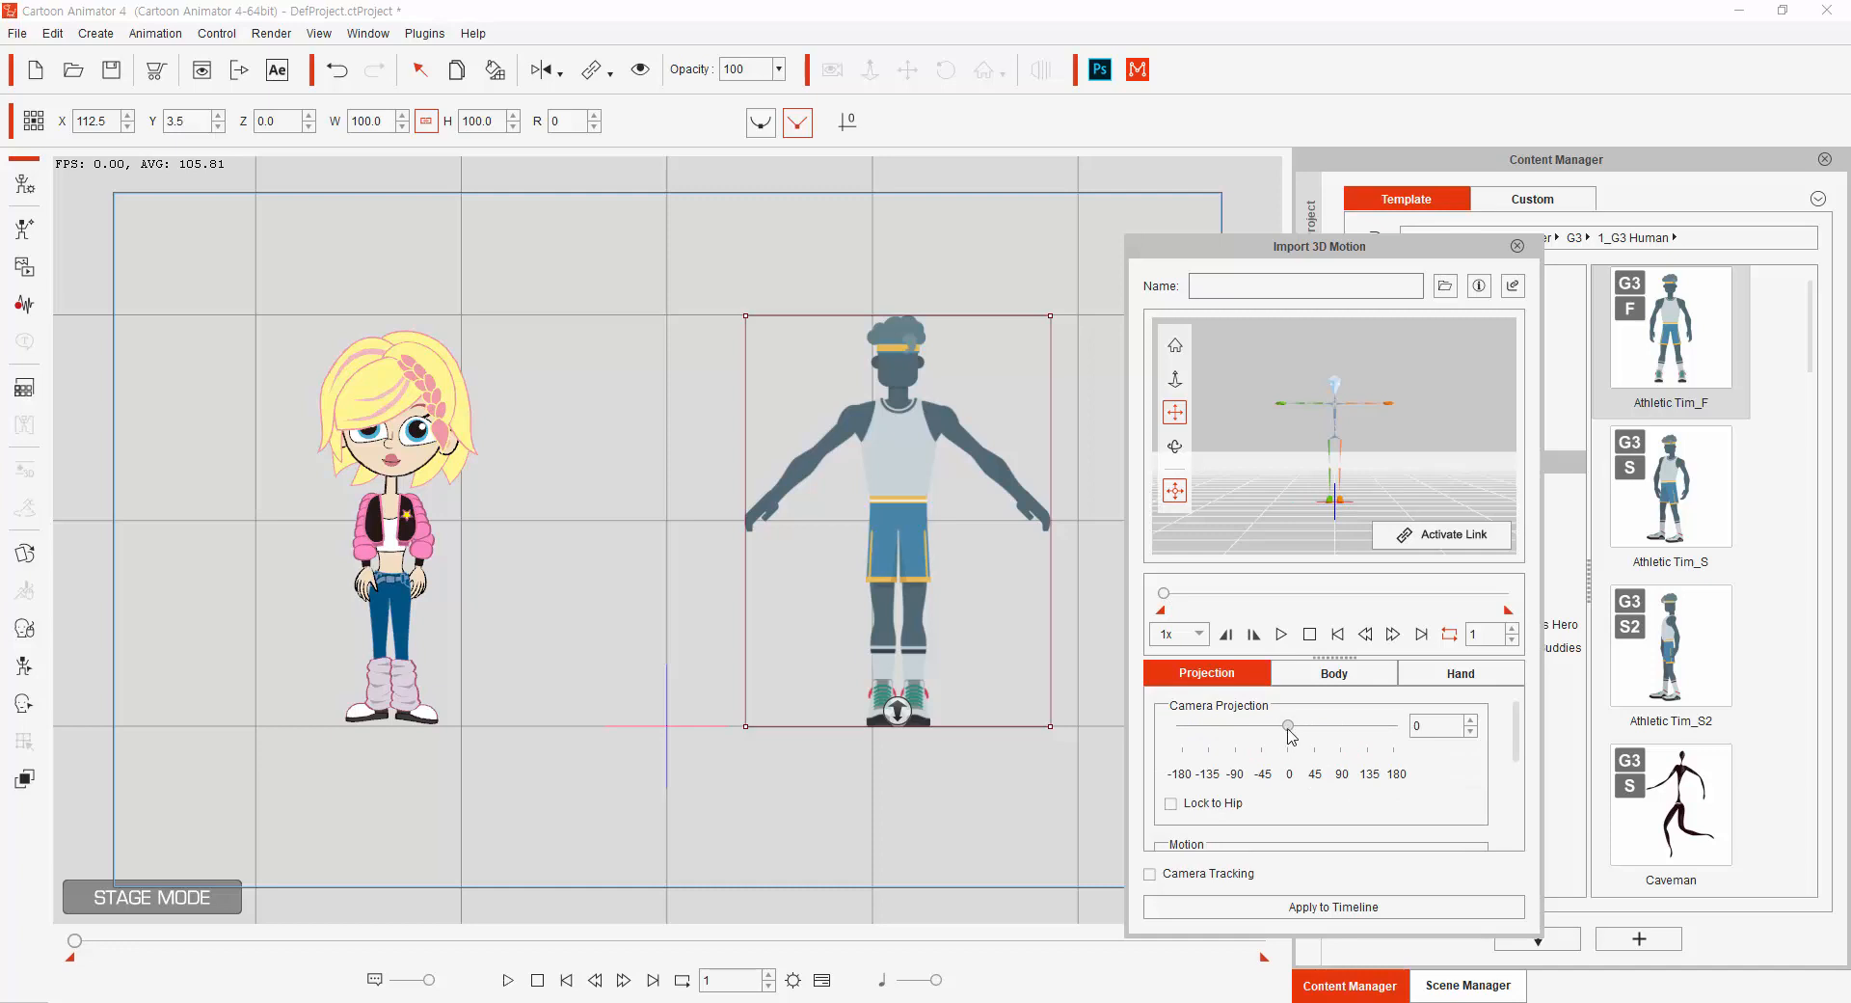
click(1443, 534)
mouse_move(1288, 725)
mouse_down()
mouse_move(1253, 728)
mouse_move(1314, 728)
mouse_up()
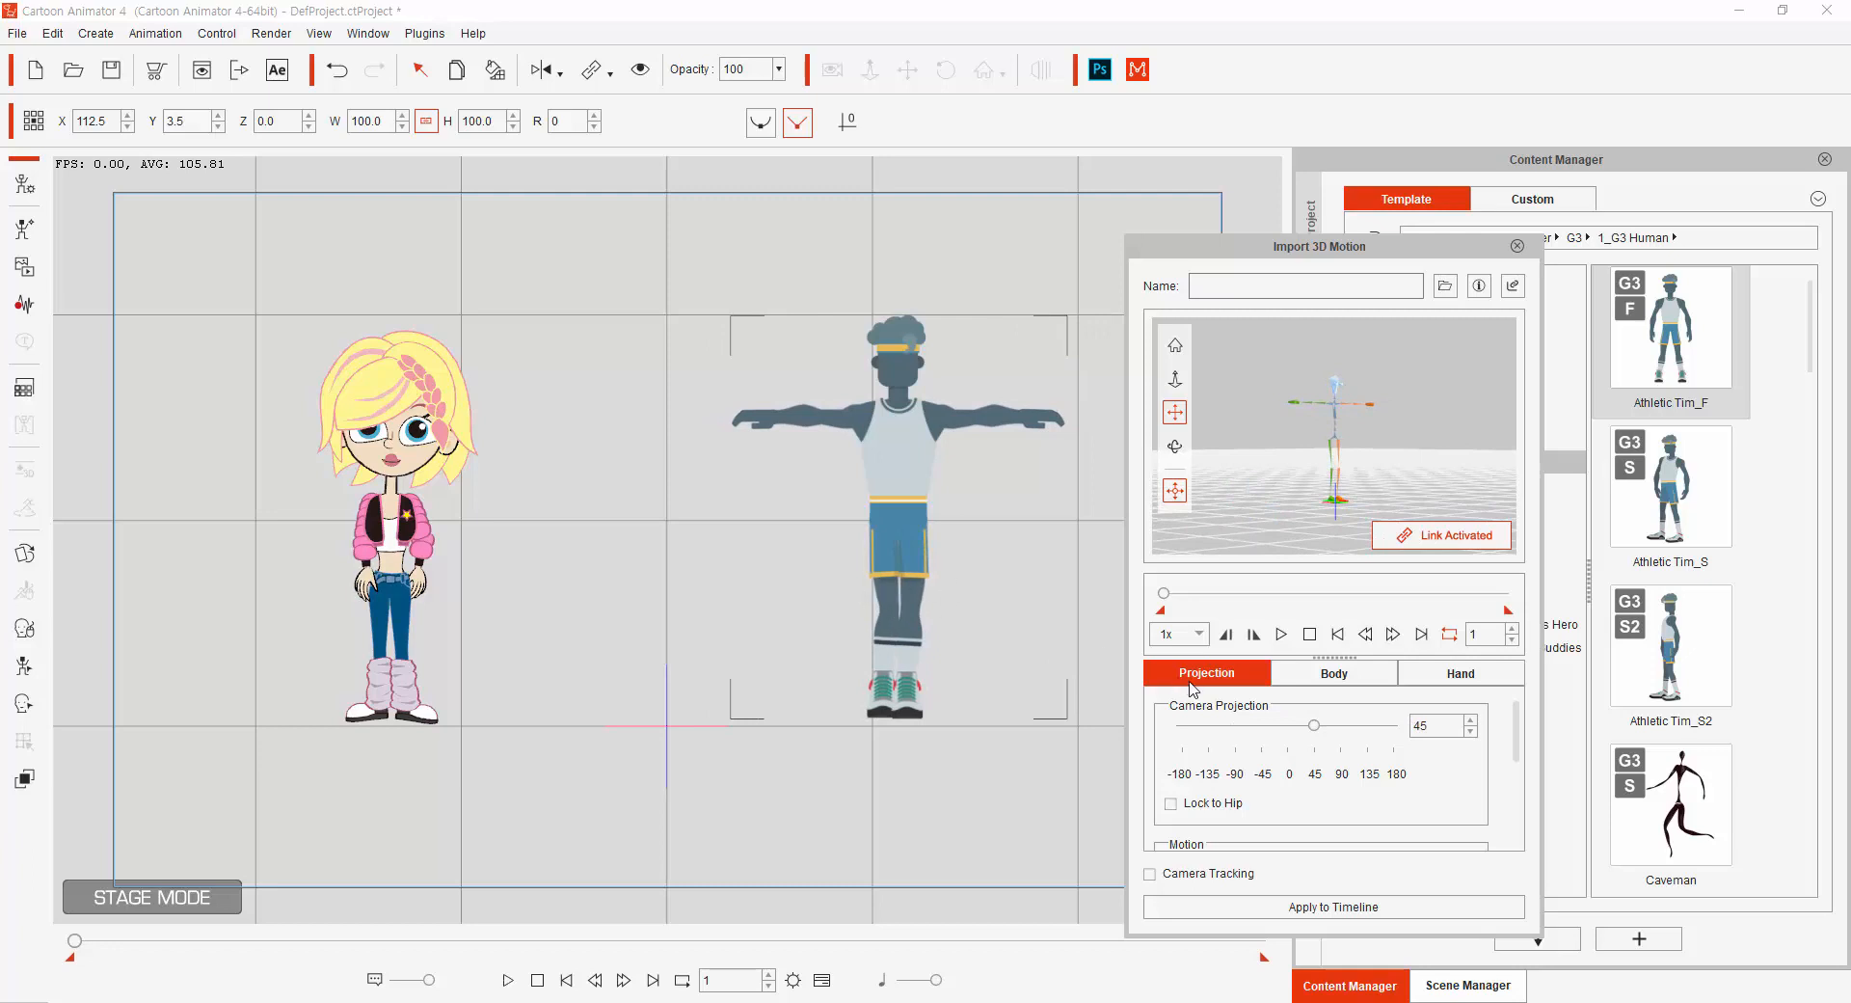
mouse_move(1320, 732)
mouse_down()
mouse_move(1271, 735)
mouse_move(1287, 733)
mouse_up()
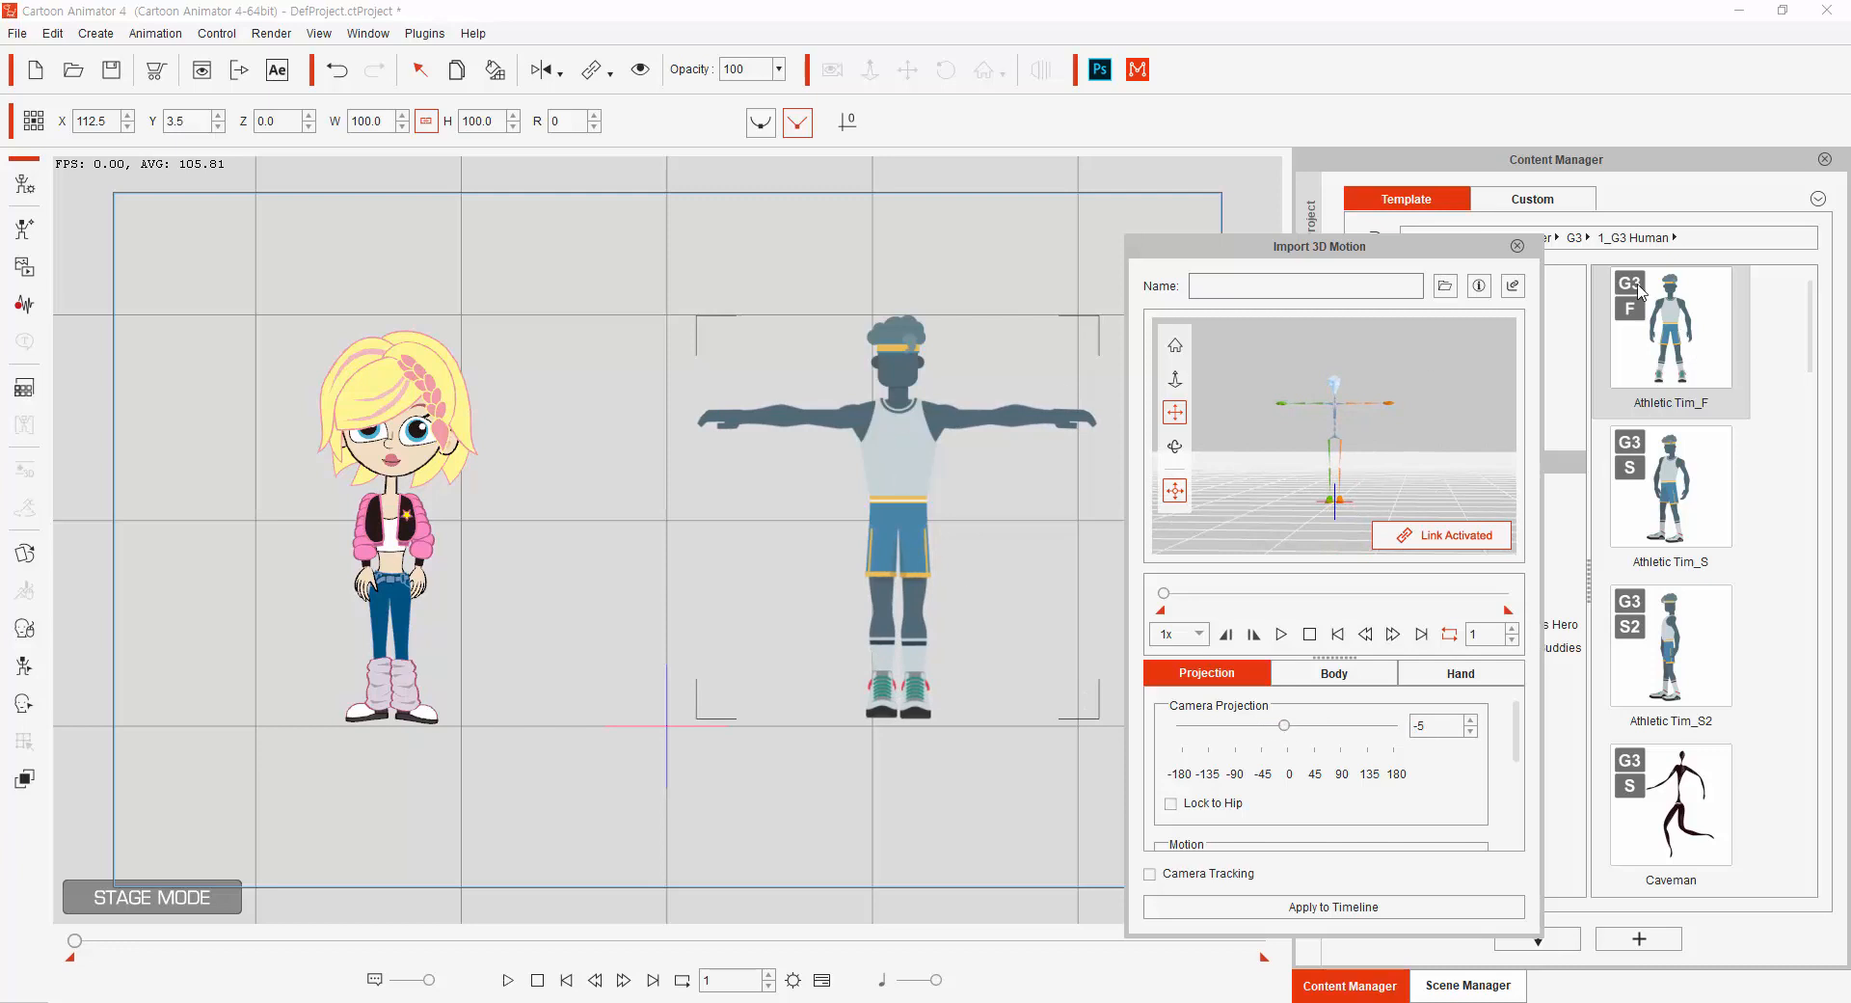
Close the Import 3D Motion window and select G2_Cherry and Athletic Tim_F in turn on the stage.
click(1640, 330)
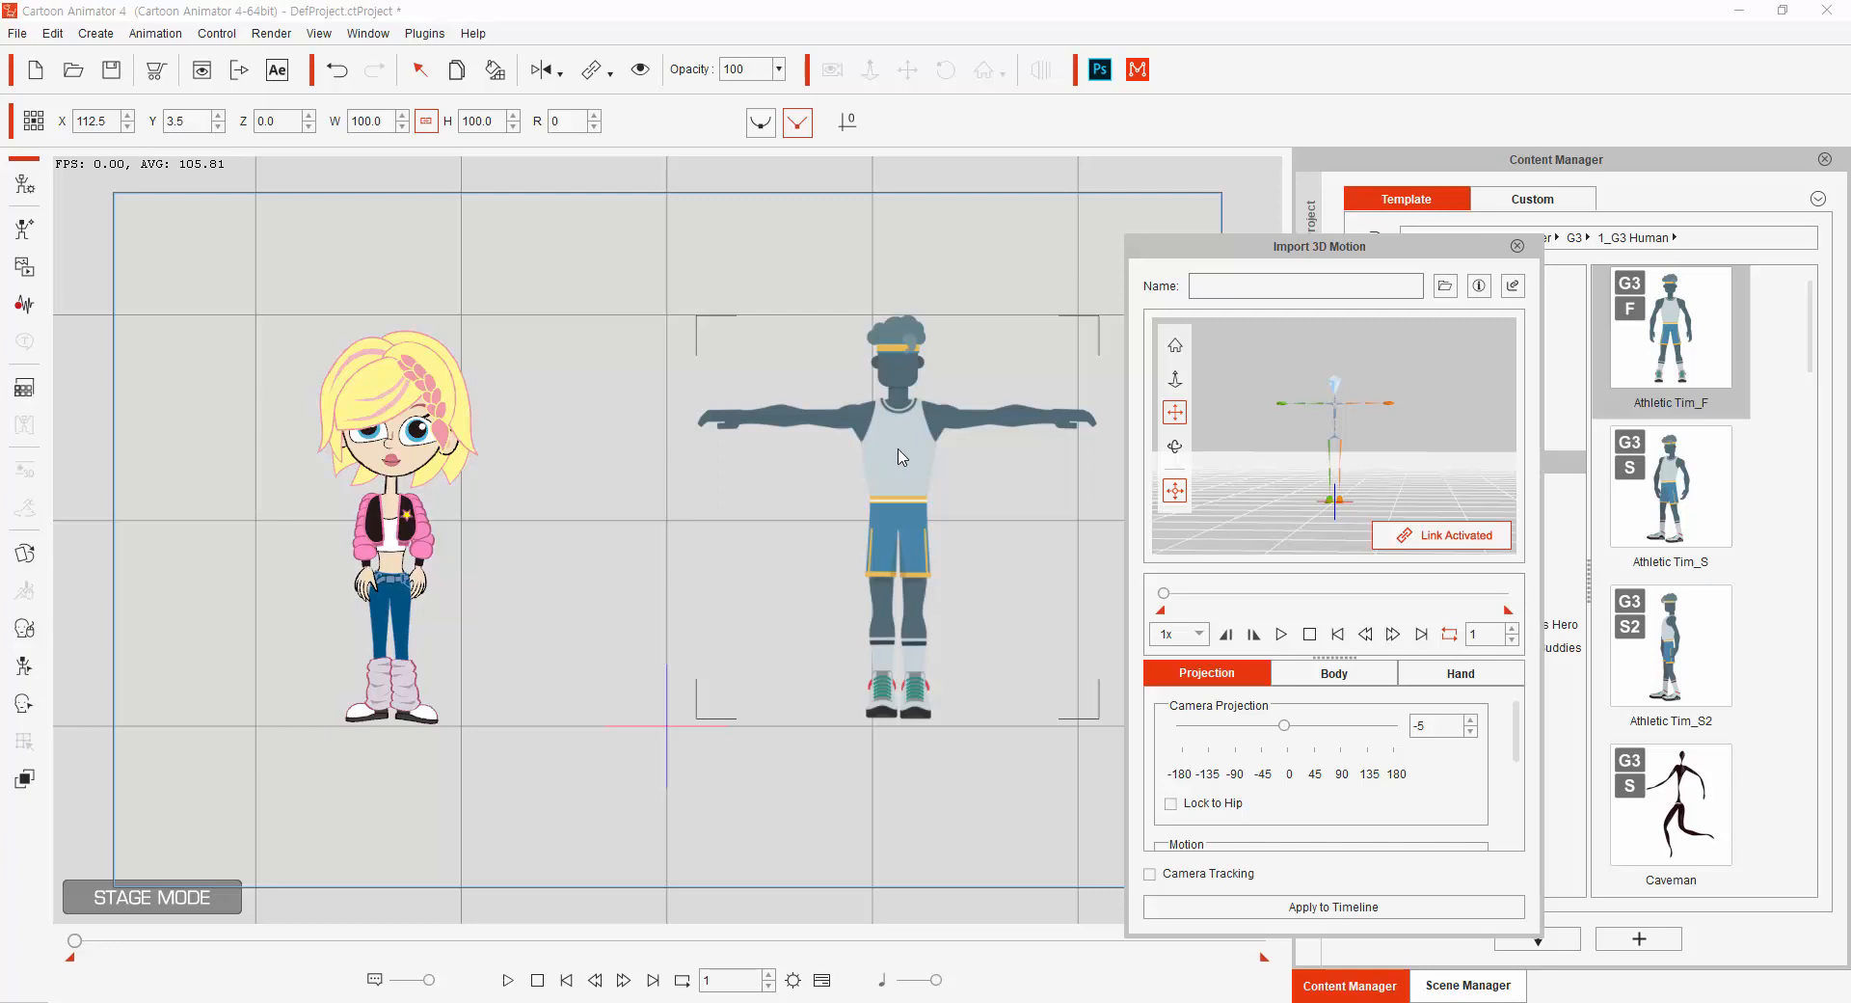
click(1518, 247)
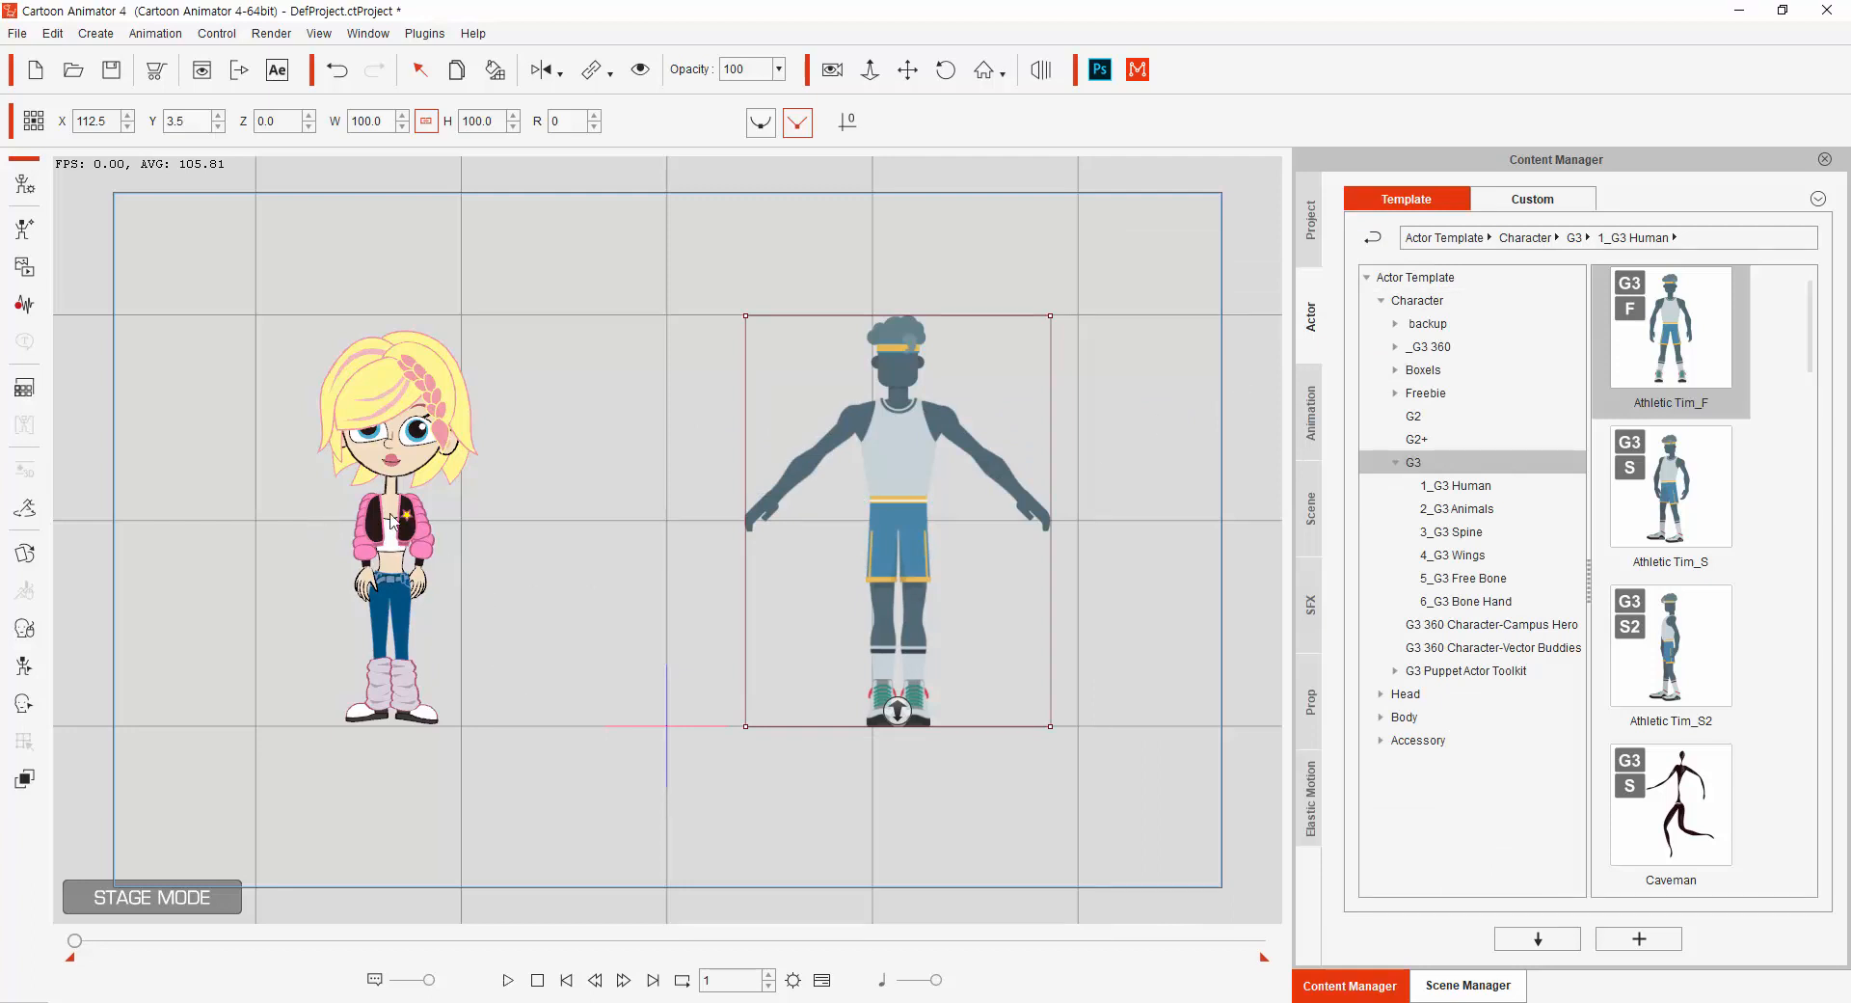
click(419, 453)
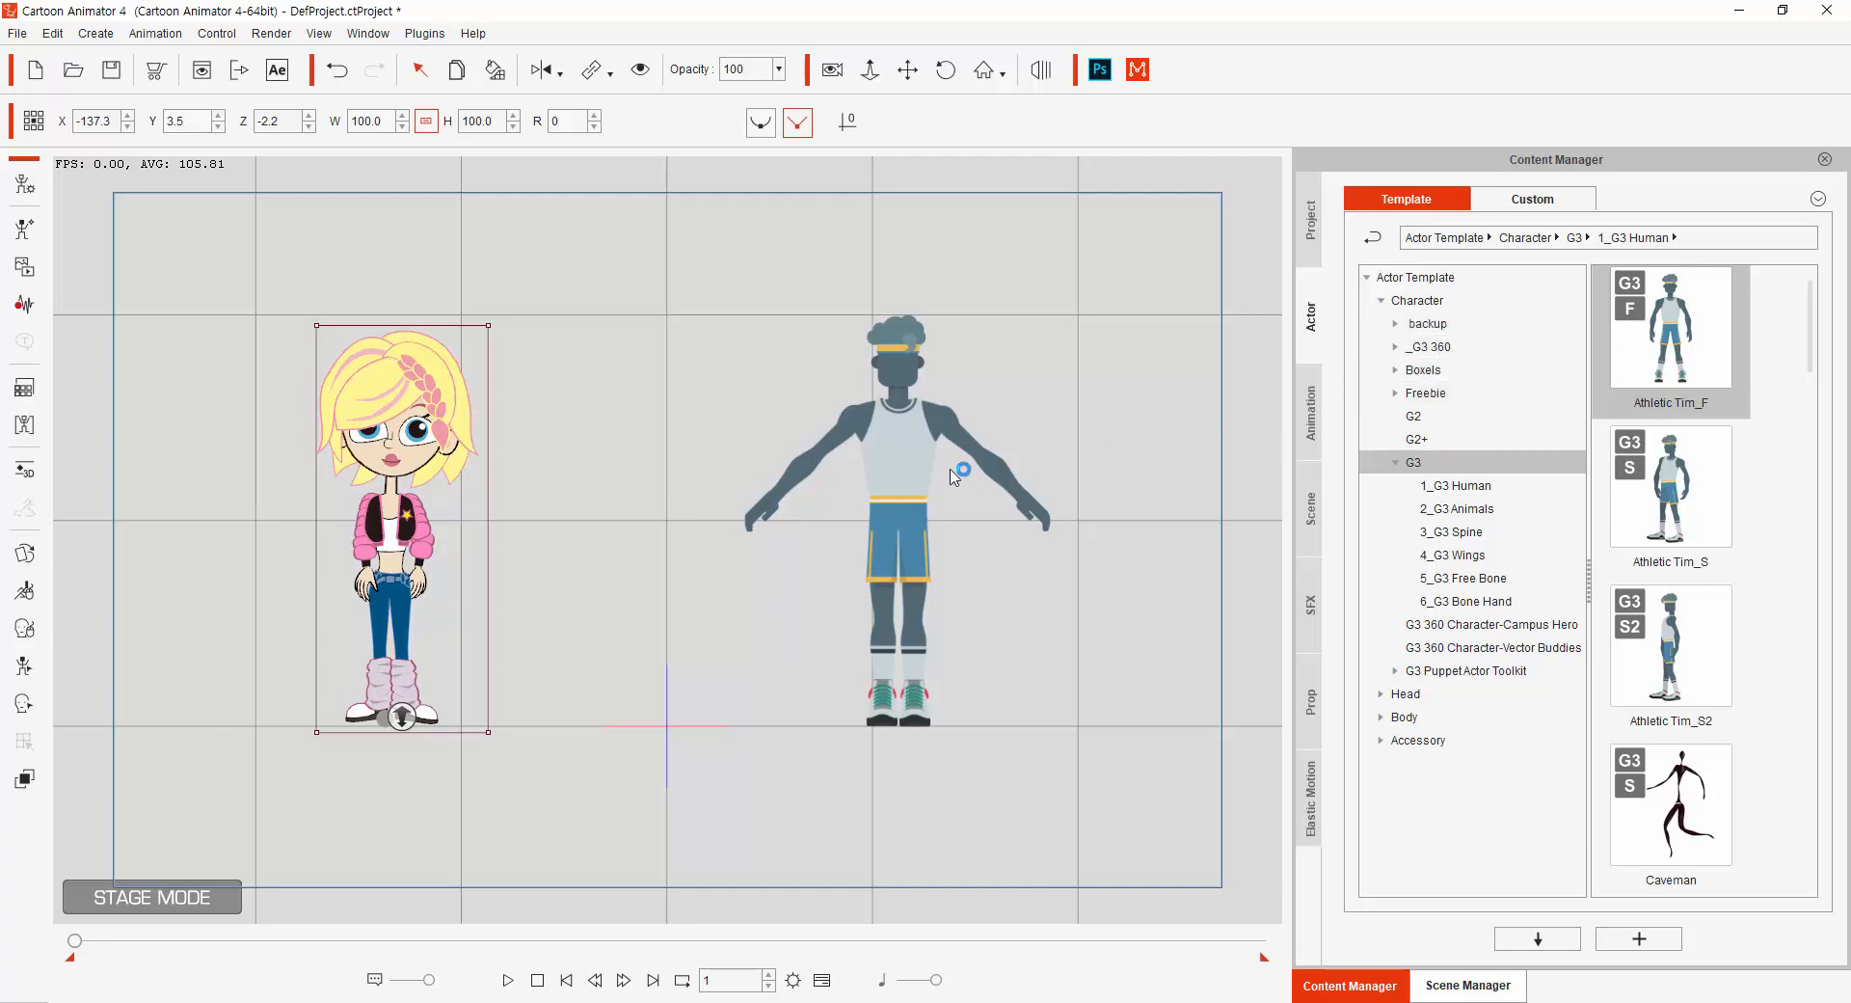
click(901, 450)
Select G2_Cherry and open the 05_Dance folder of the G2 3D motions in the animation templates.
click(390, 473)
click(1316, 414)
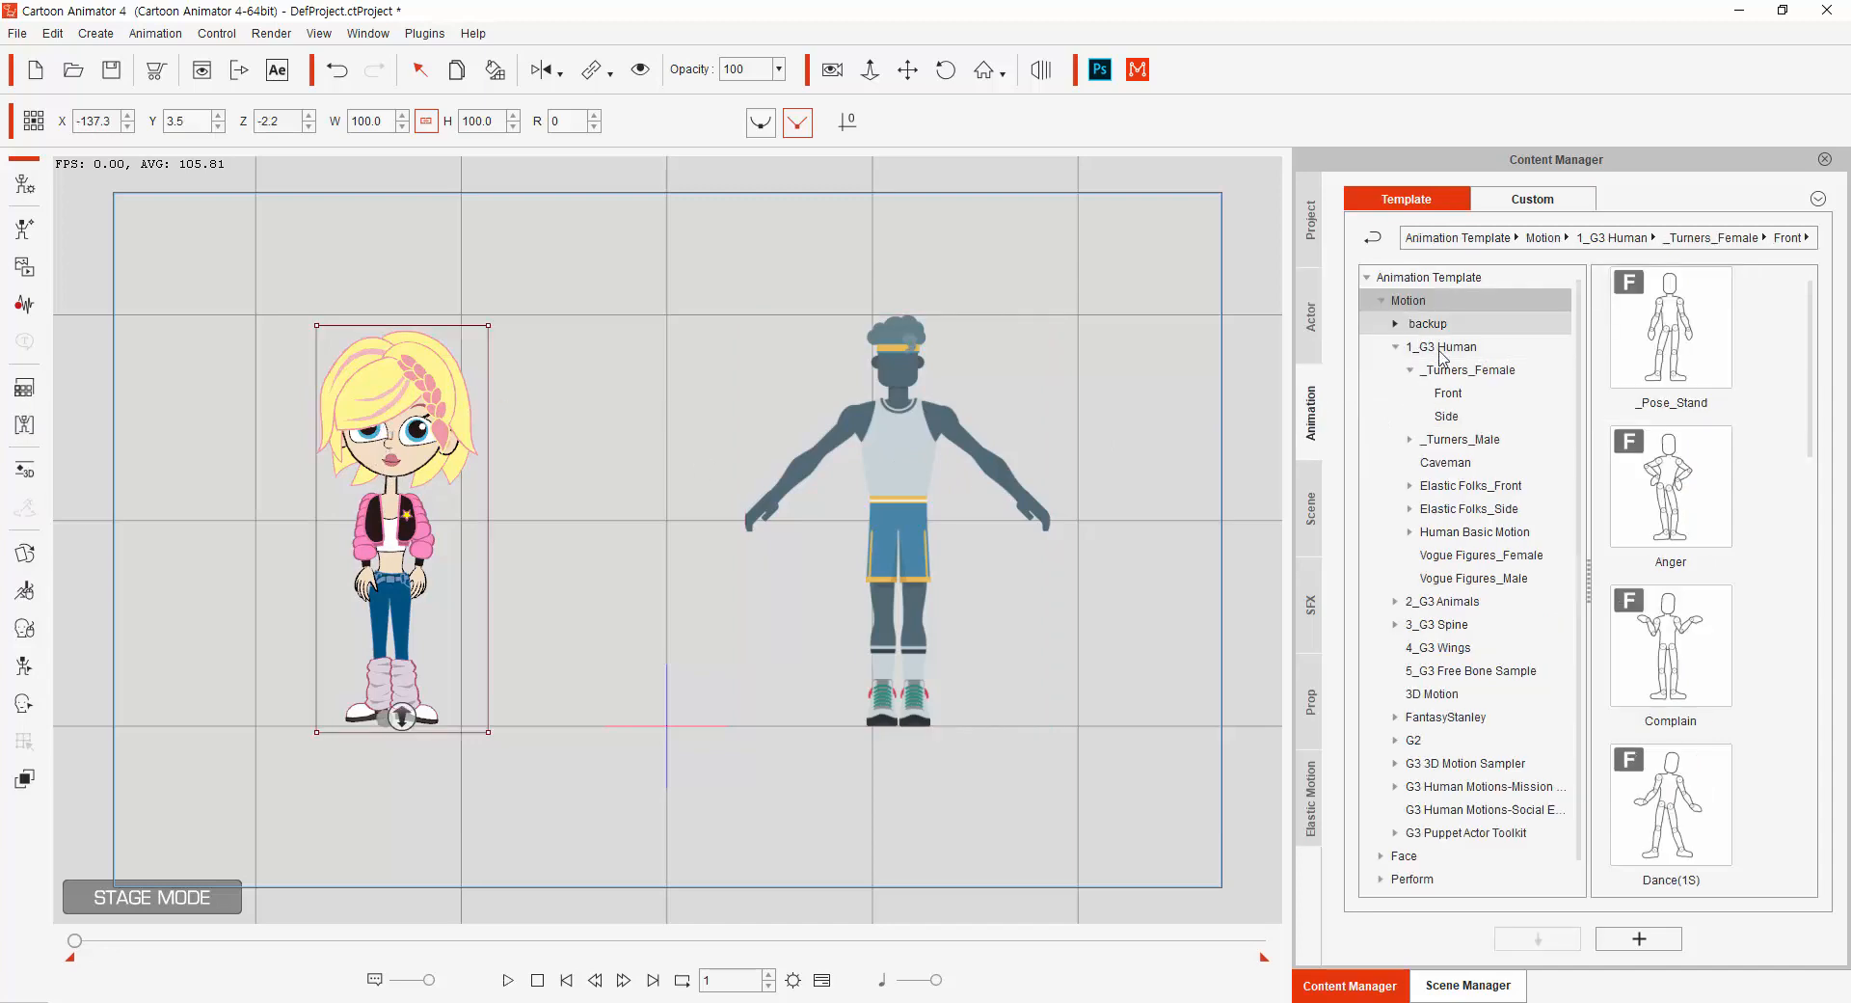
click(1396, 347)
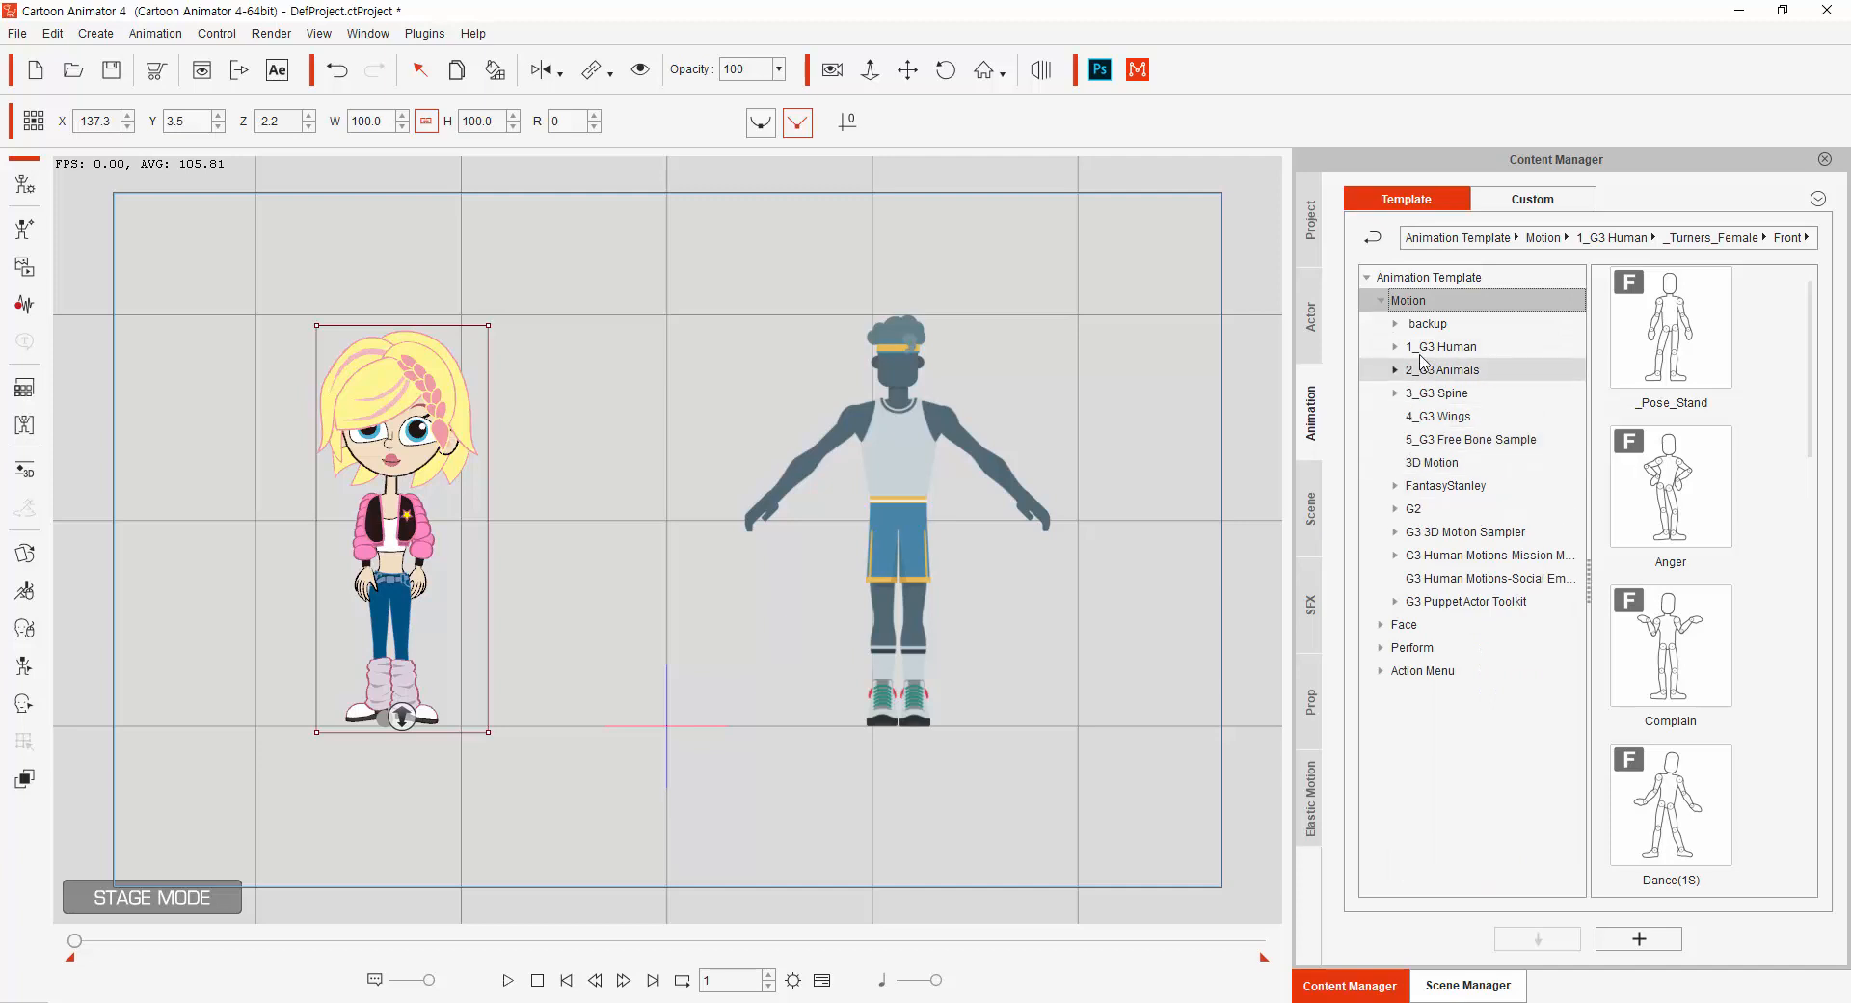
click(1397, 509)
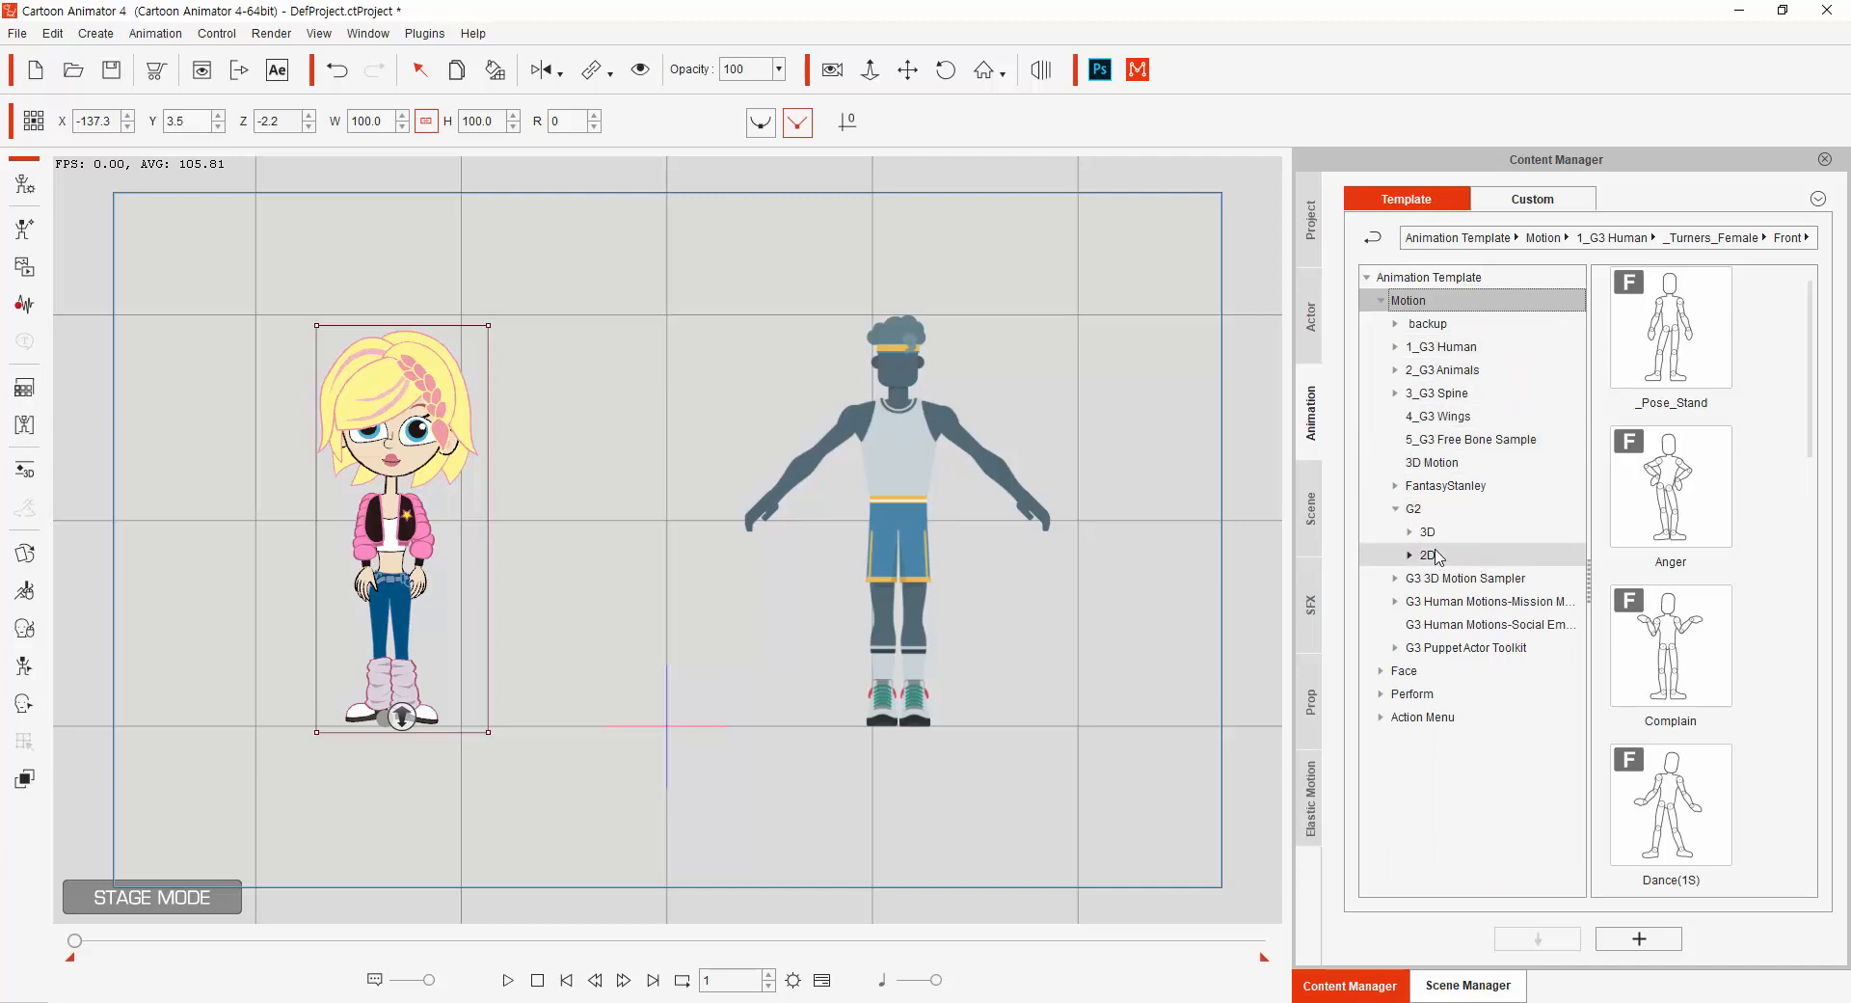
click(1410, 533)
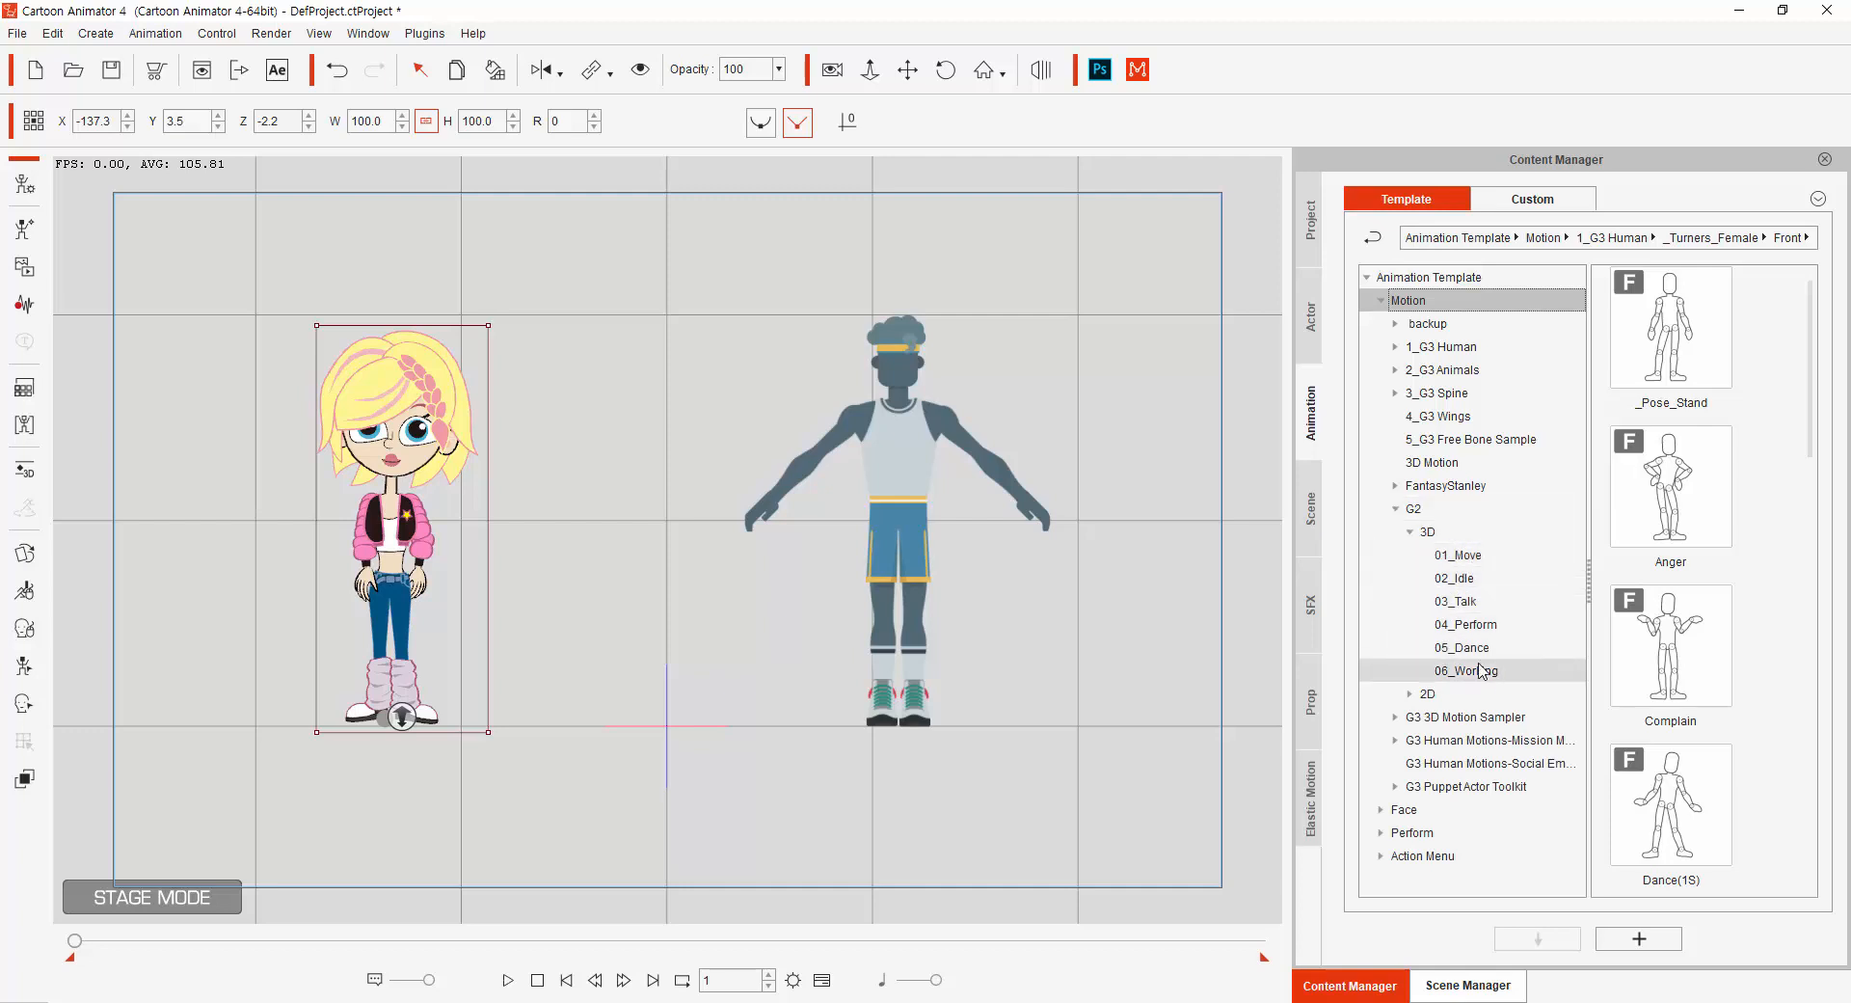
click(1473, 648)
Apply the MJ dance motion to G2_Cherry and return the playhead to frame 1.
click(1676, 545)
scroll(1697, 574, down, 1)
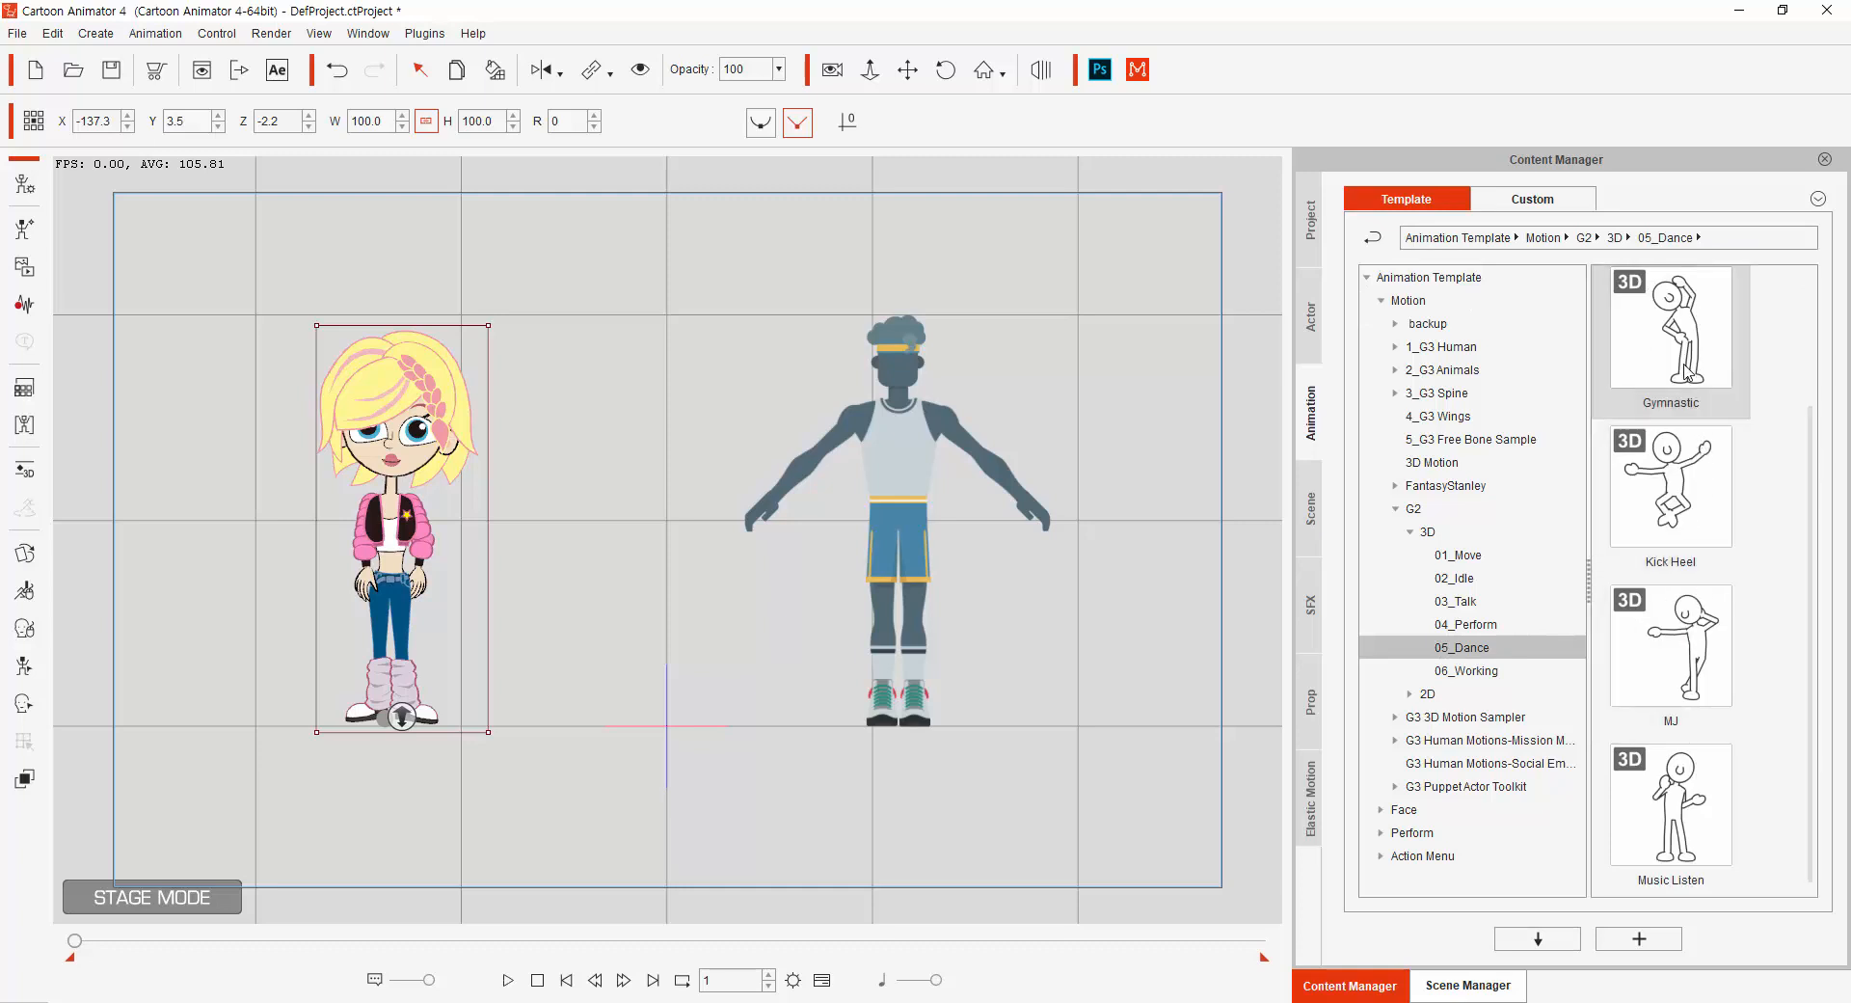
scroll(1682, 520, up, 1)
scroll(1683, 520, down, 1)
click(1695, 665)
drag(1678, 656, 397, 573)
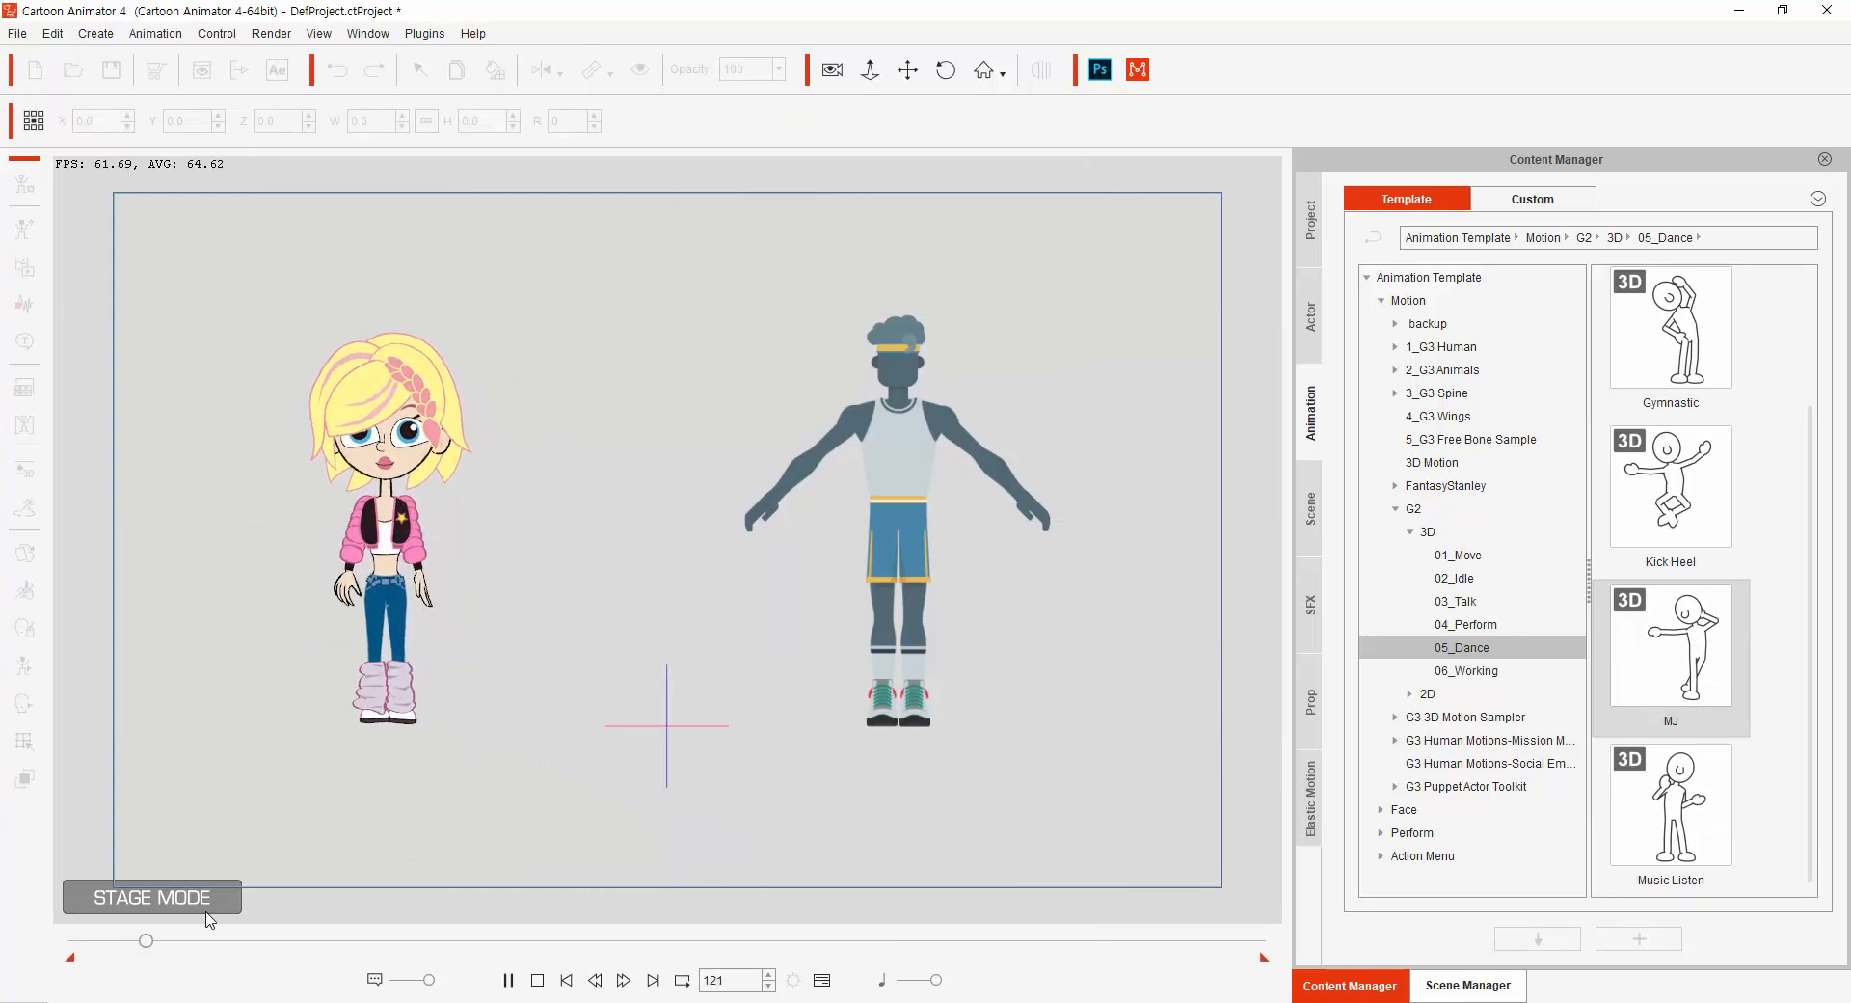
drag(145, 940, 59, 958)
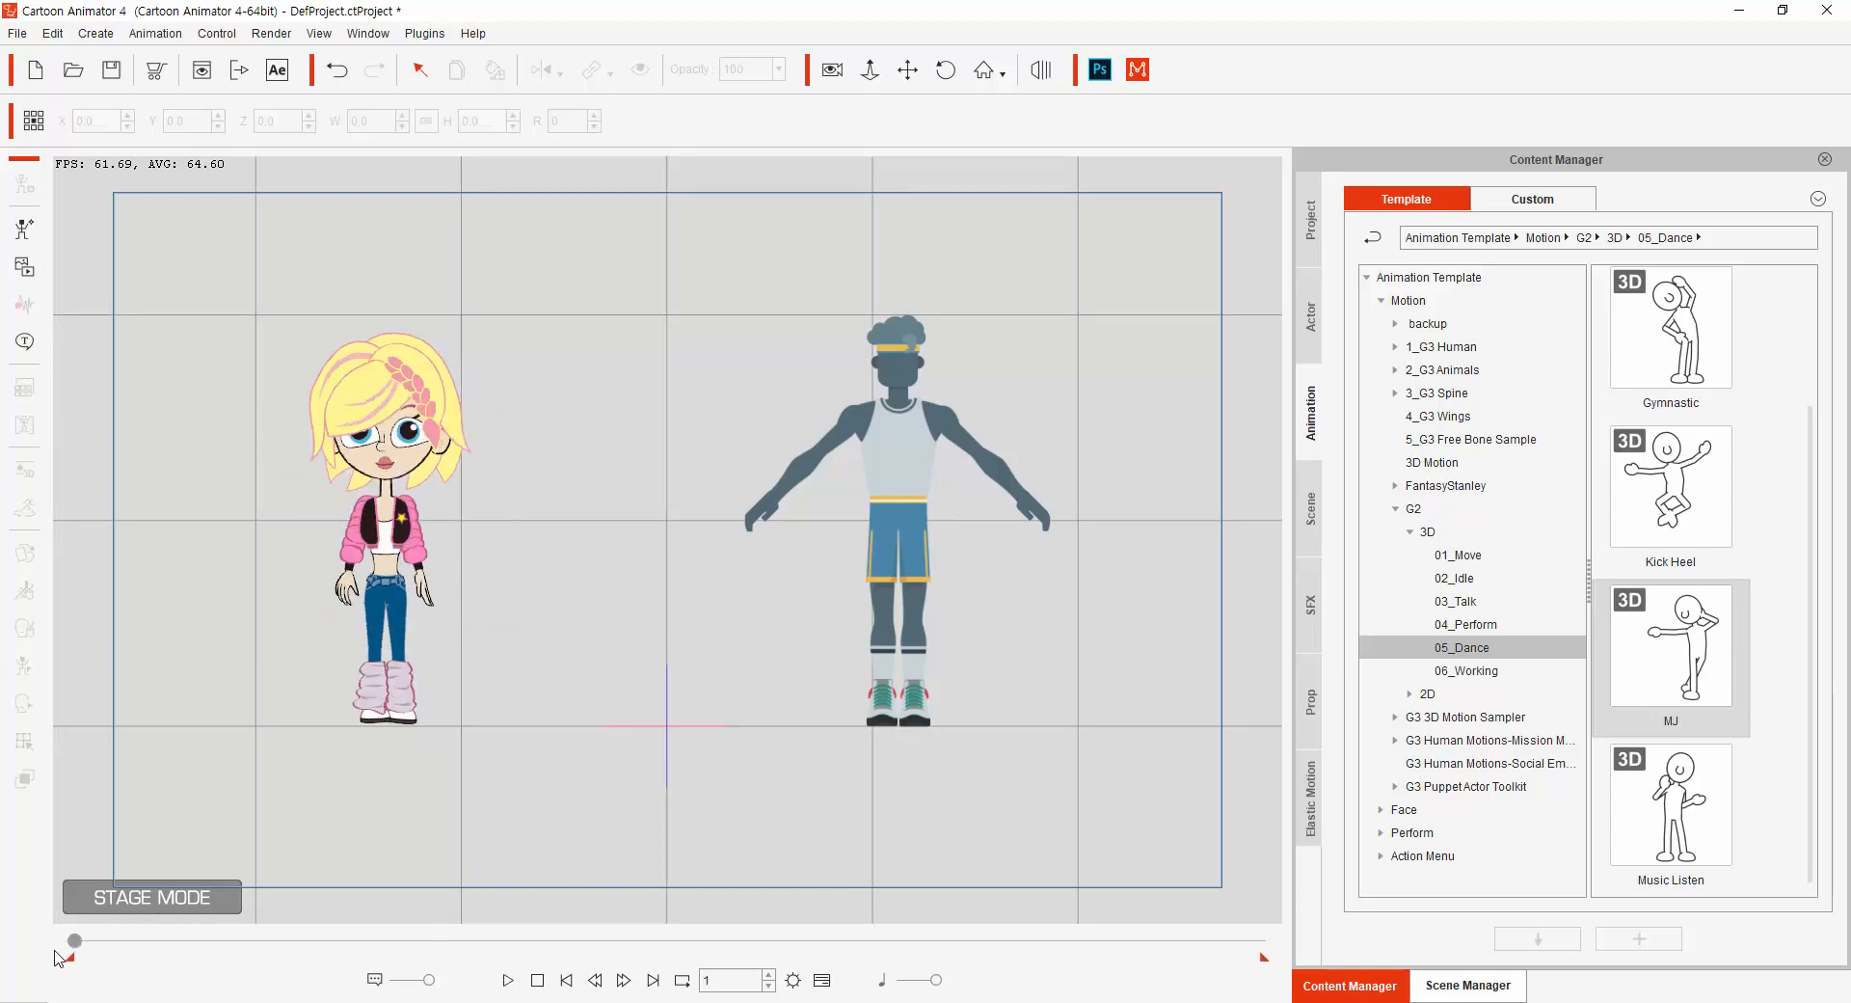
Apply the Dance(3E) motion from the G3 Human _Turners_Female Front folder to Athletic Tim_F at frame 1.
click(908, 444)
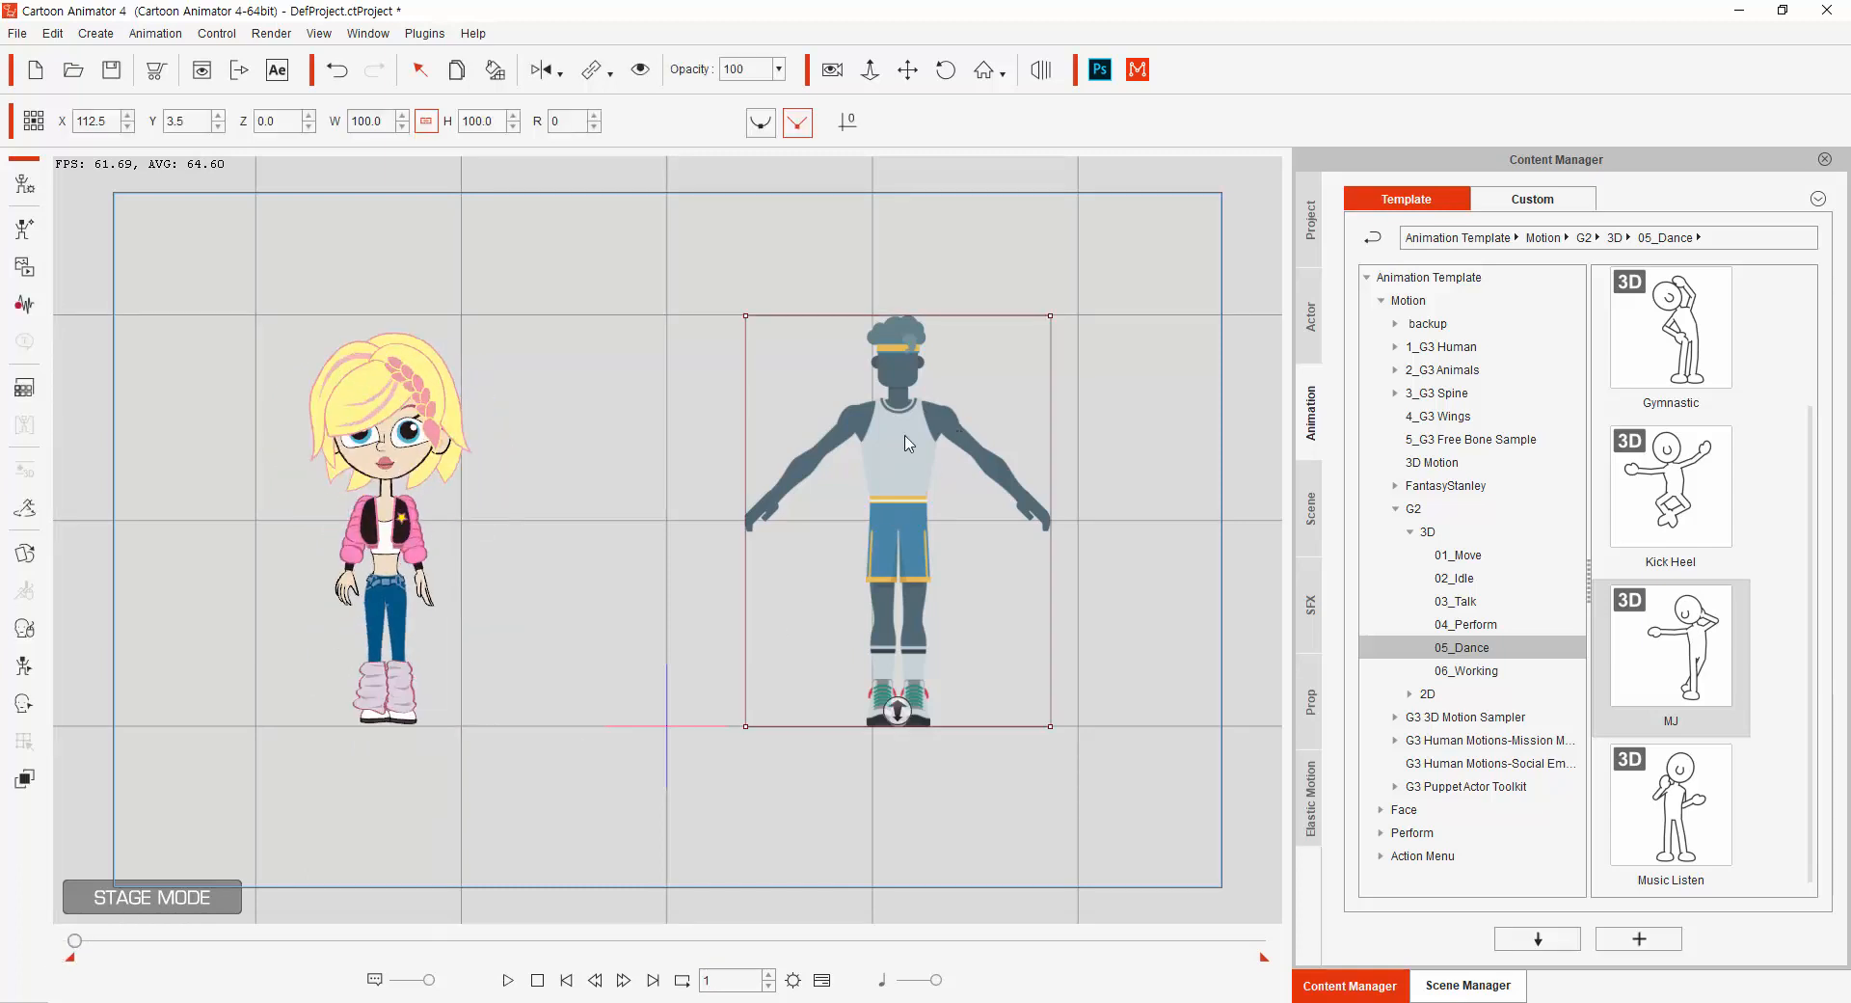
click(1395, 508)
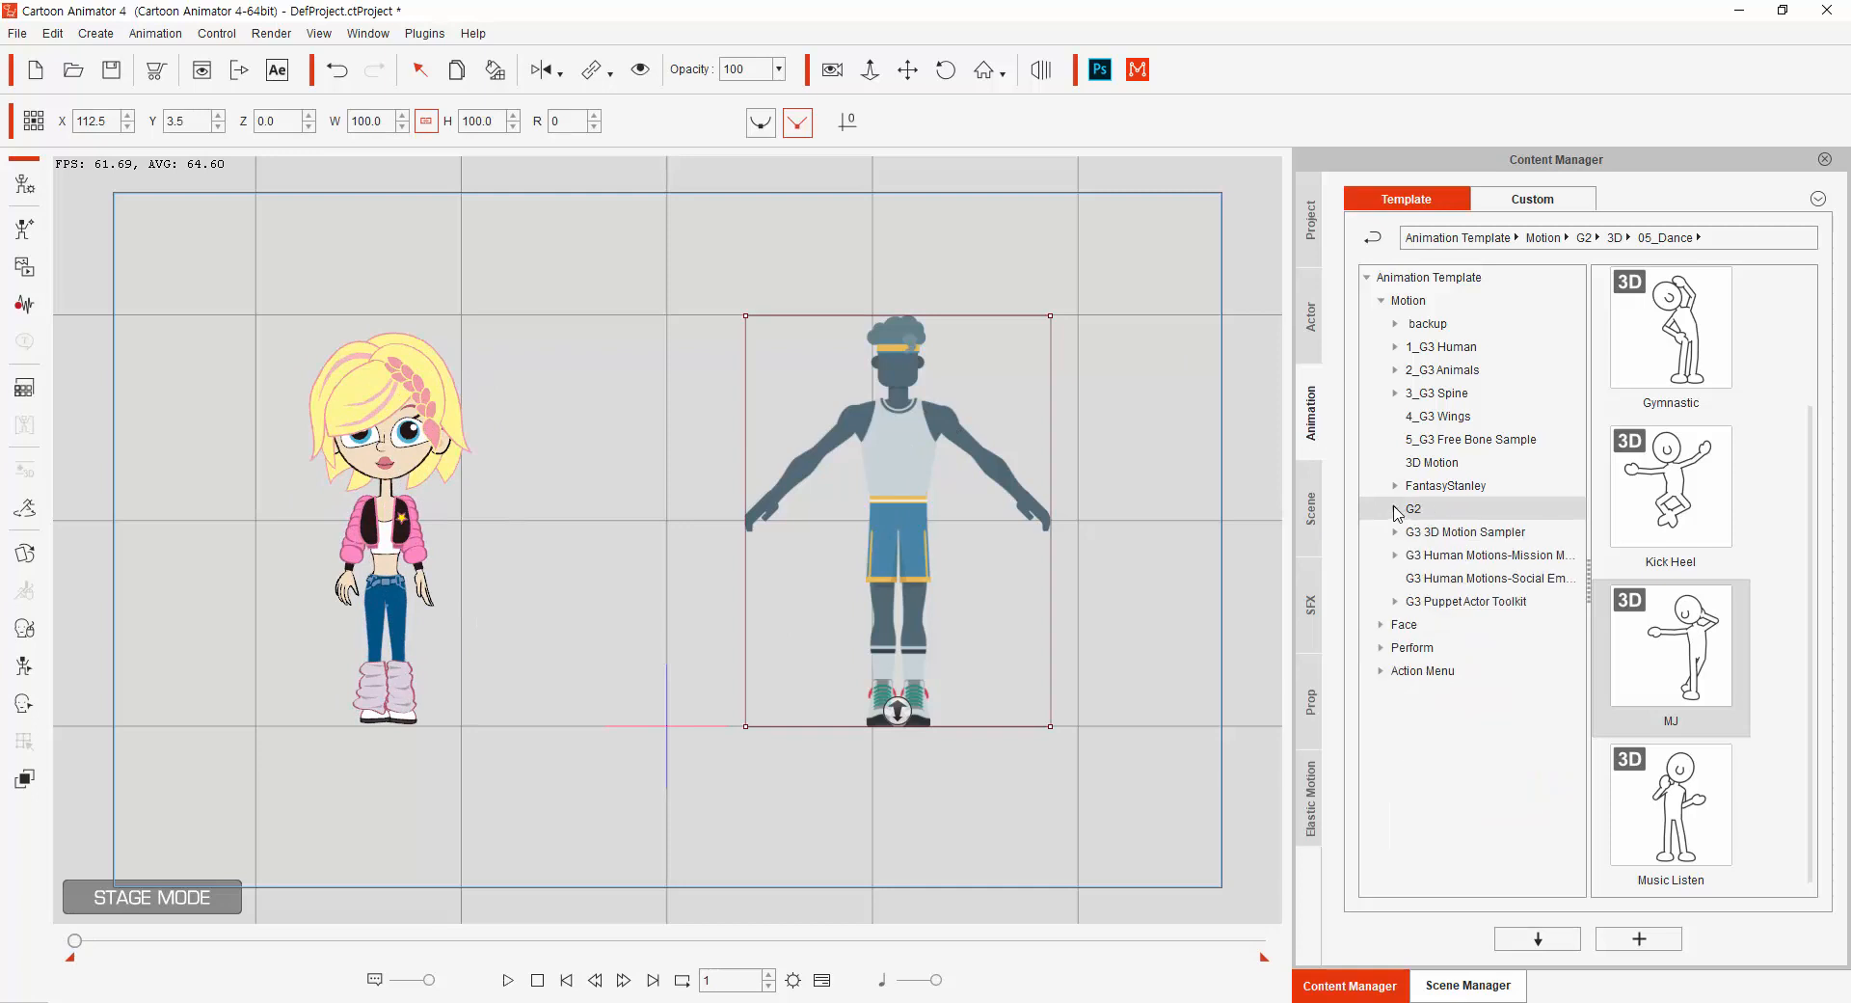
click(1420, 349)
click(1395, 347)
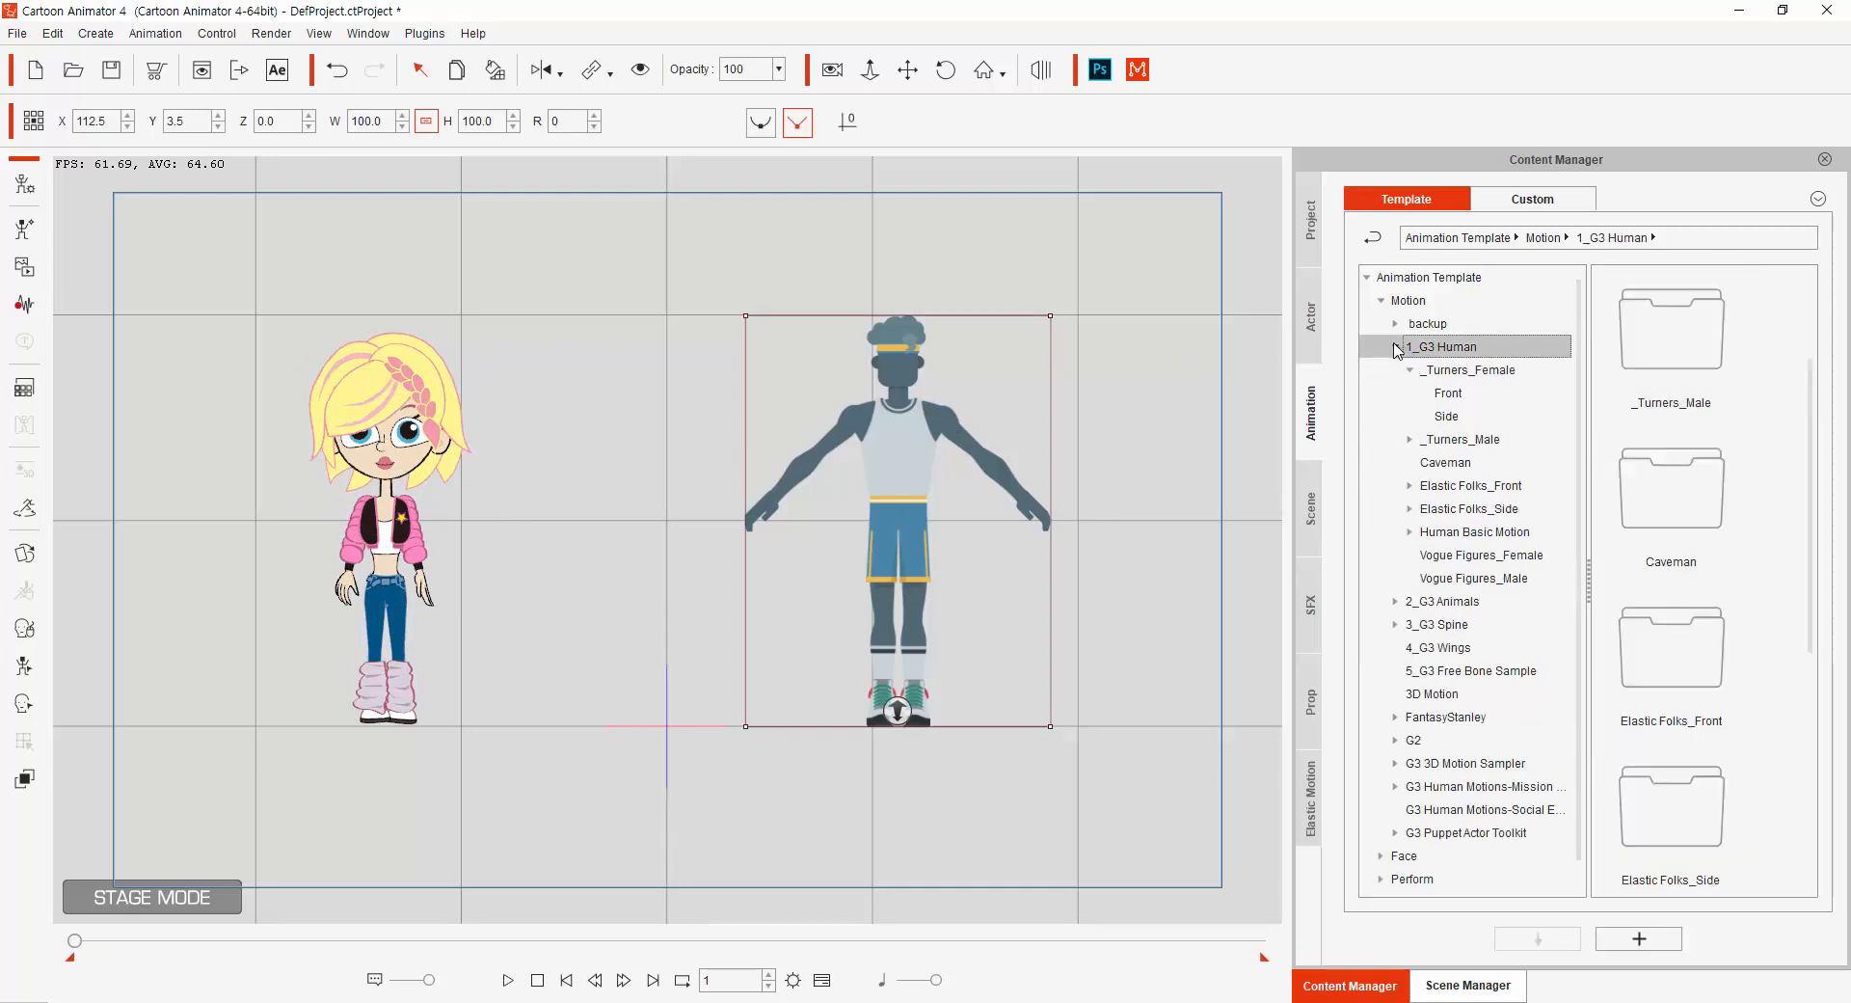
click(1461, 370)
click(1448, 394)
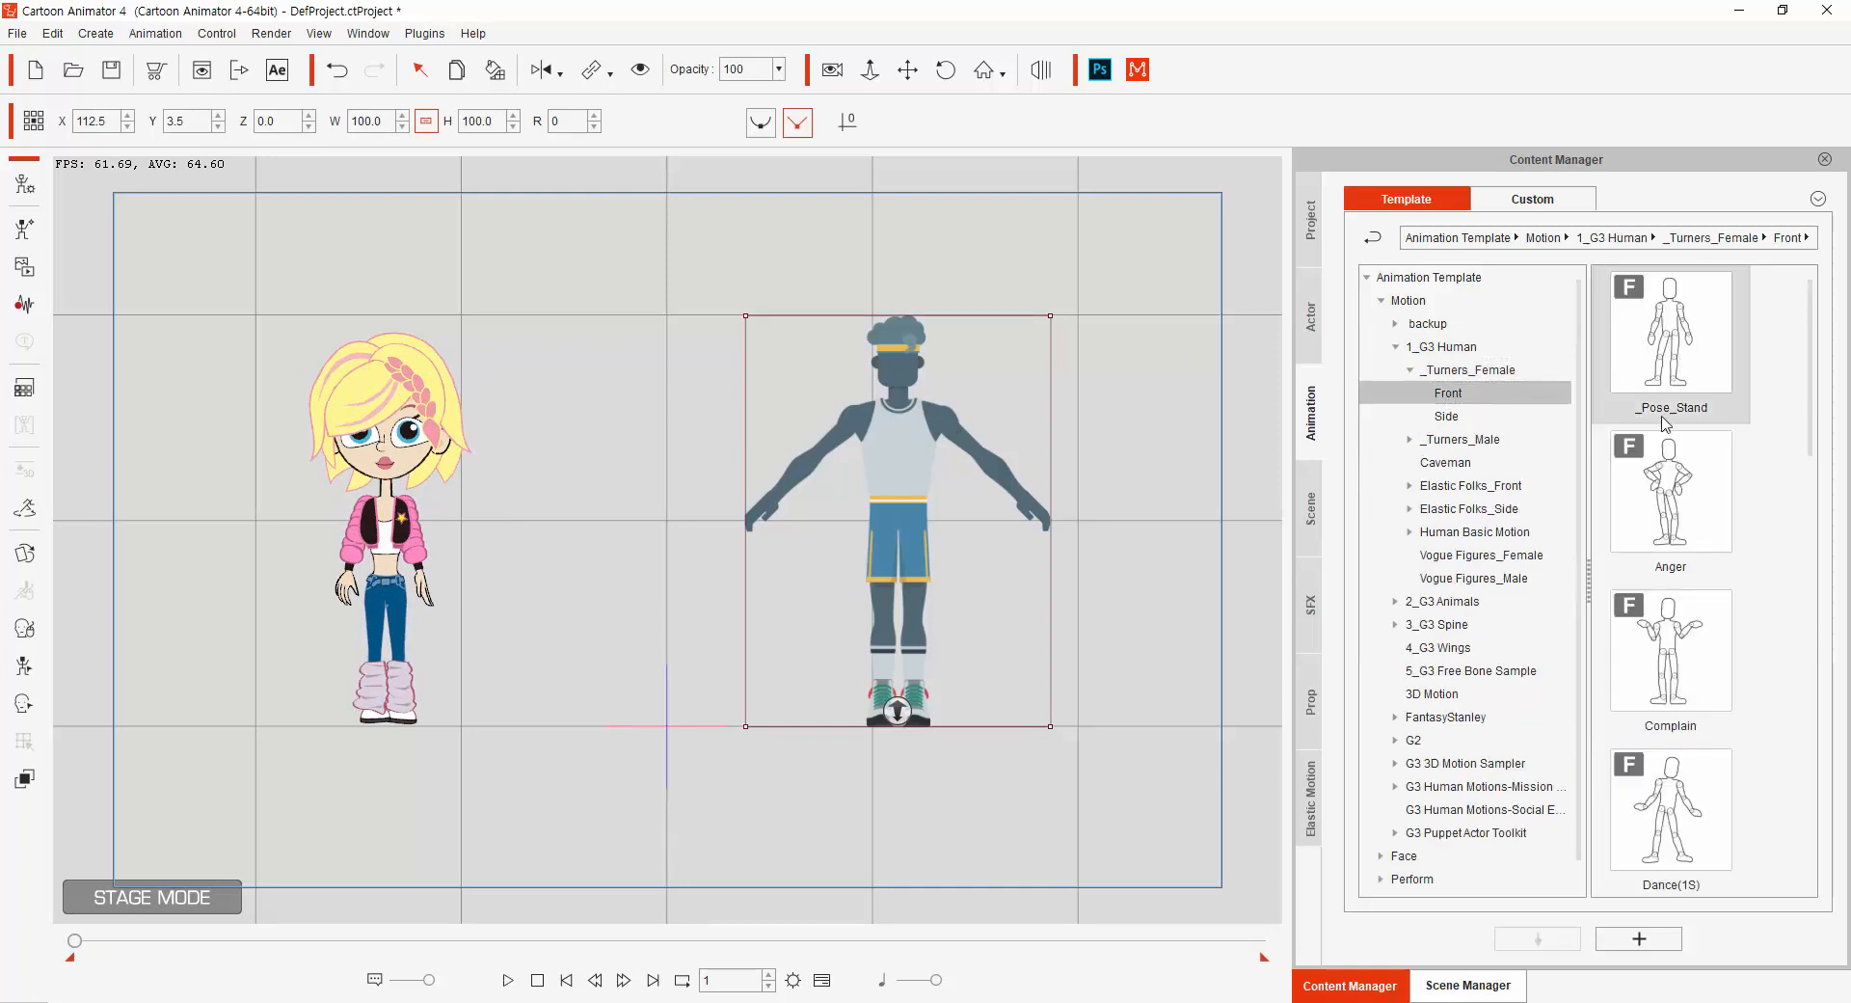
click(1448, 416)
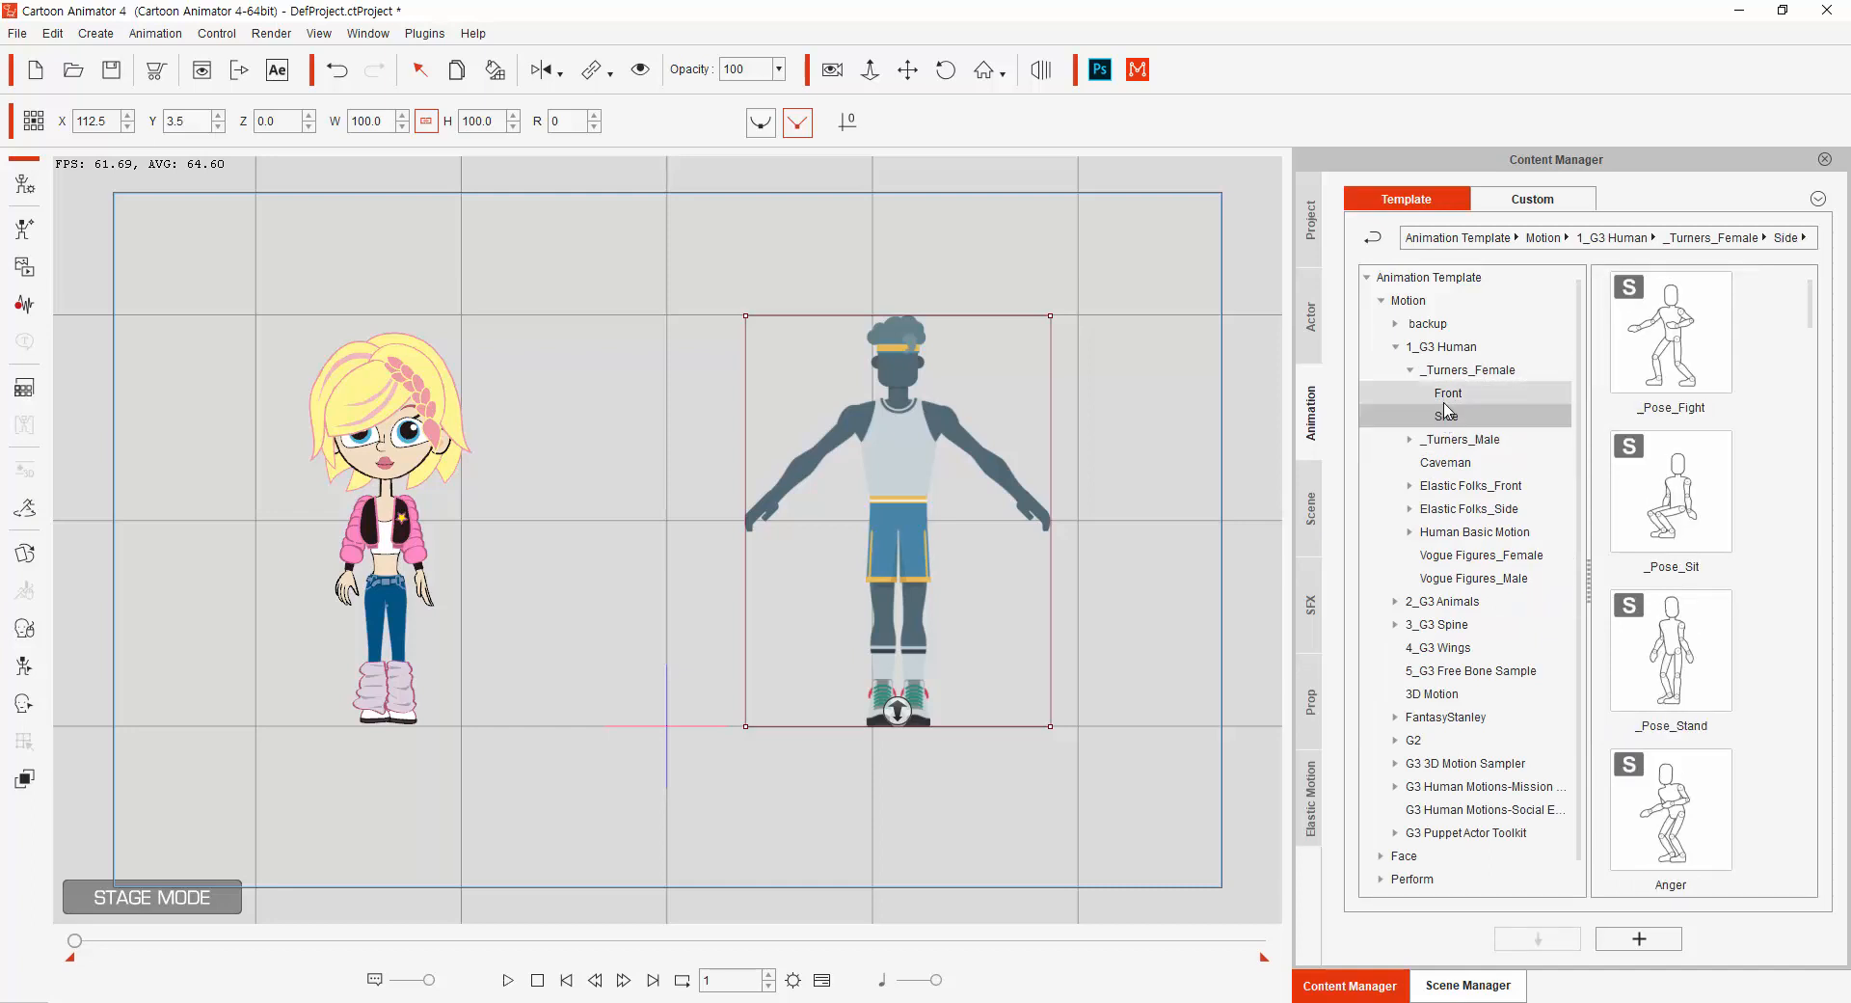
click(1449, 395)
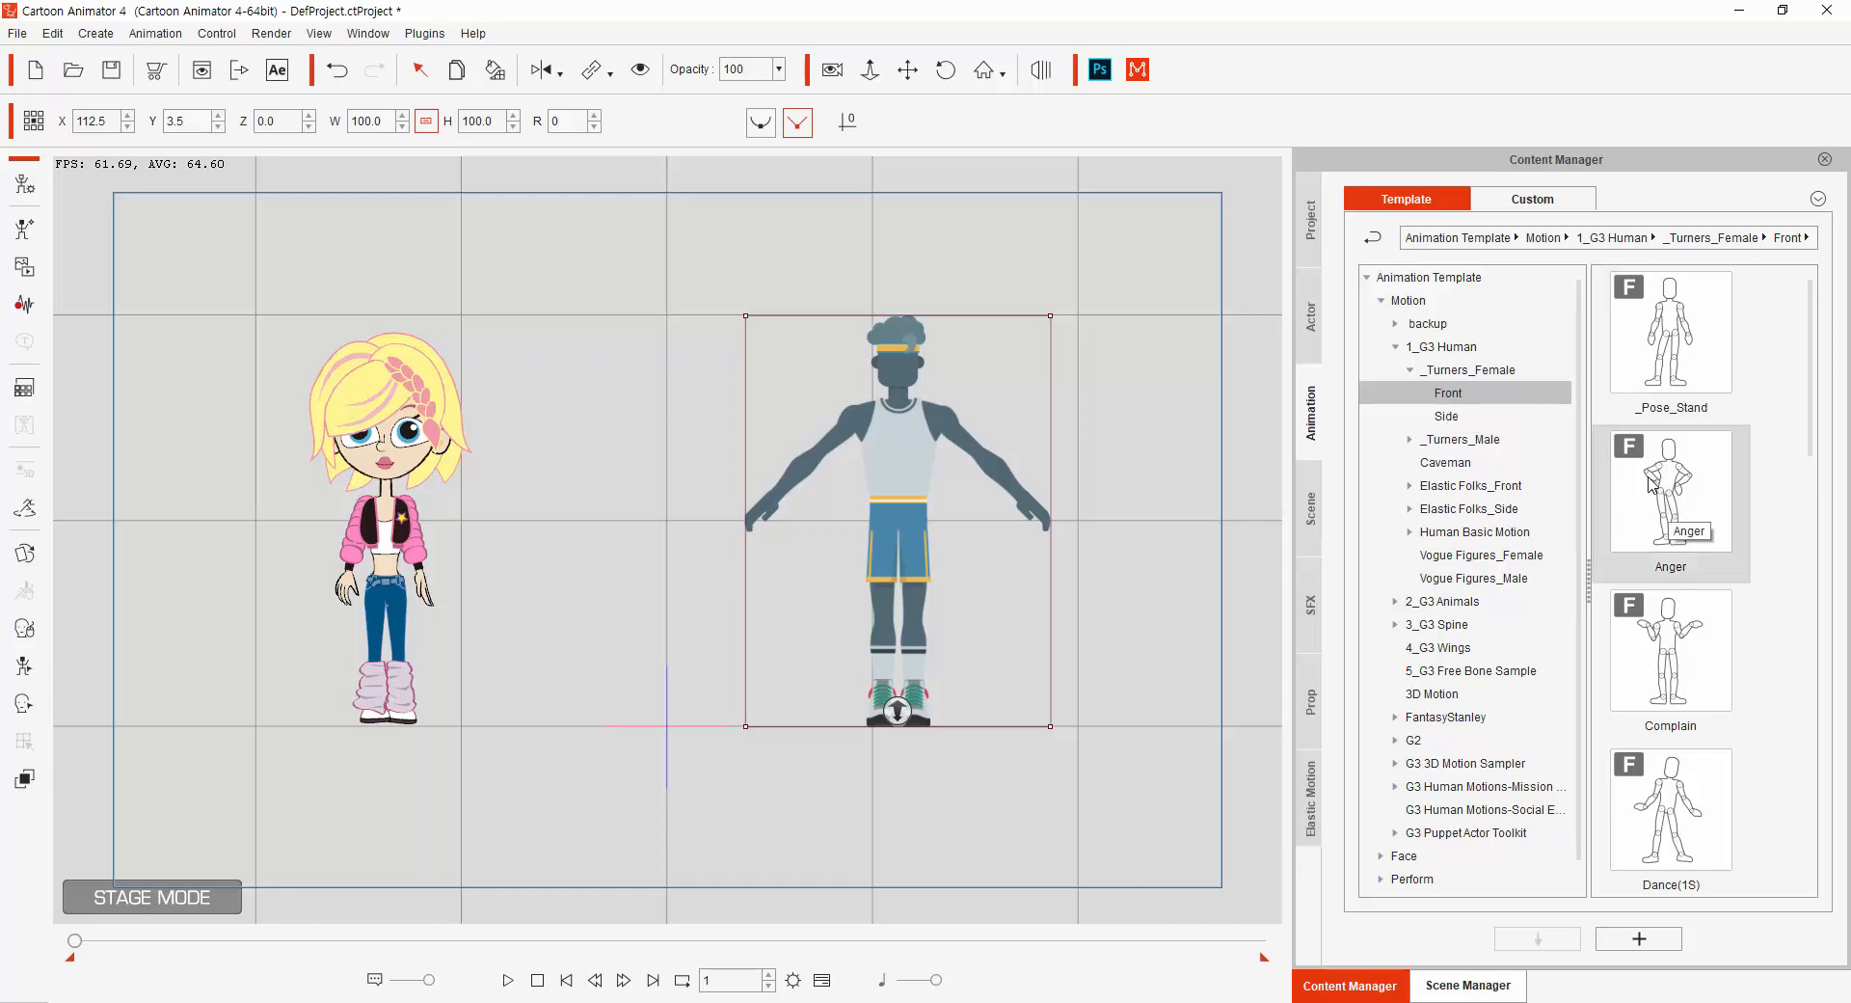
scroll(1699, 810, down, 5)
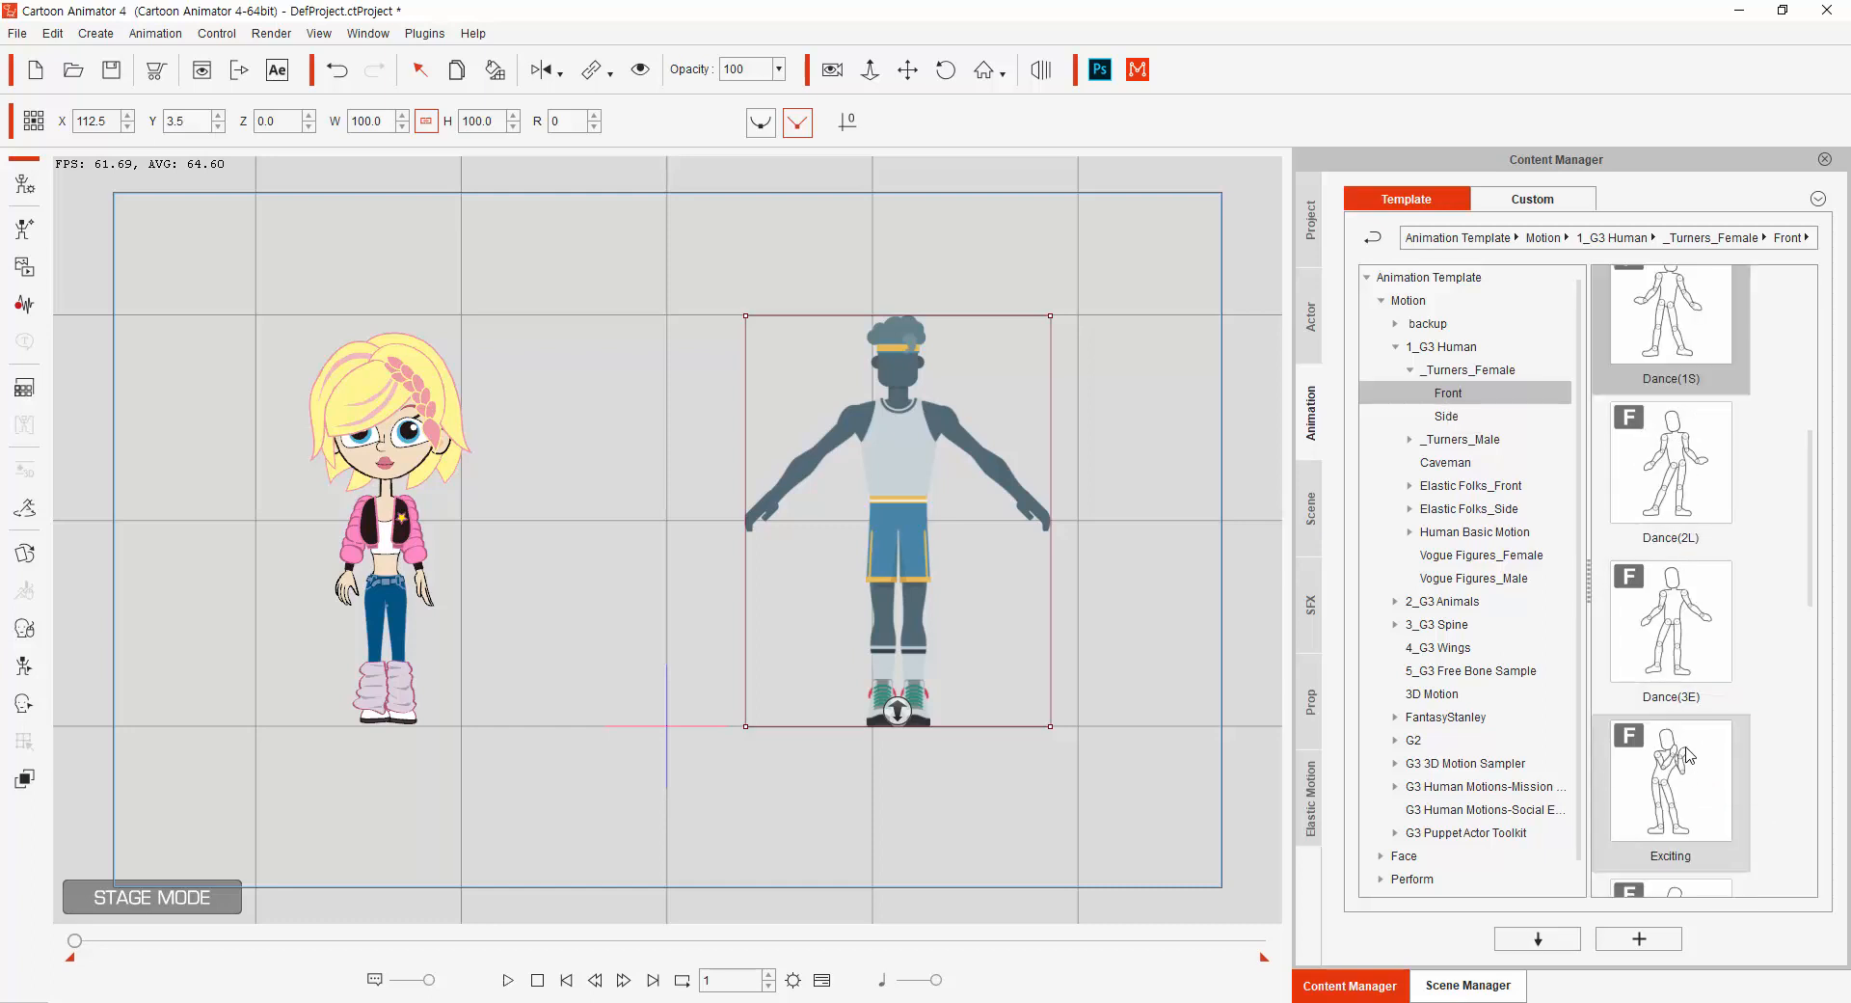
drag(1696, 660, 883, 464)
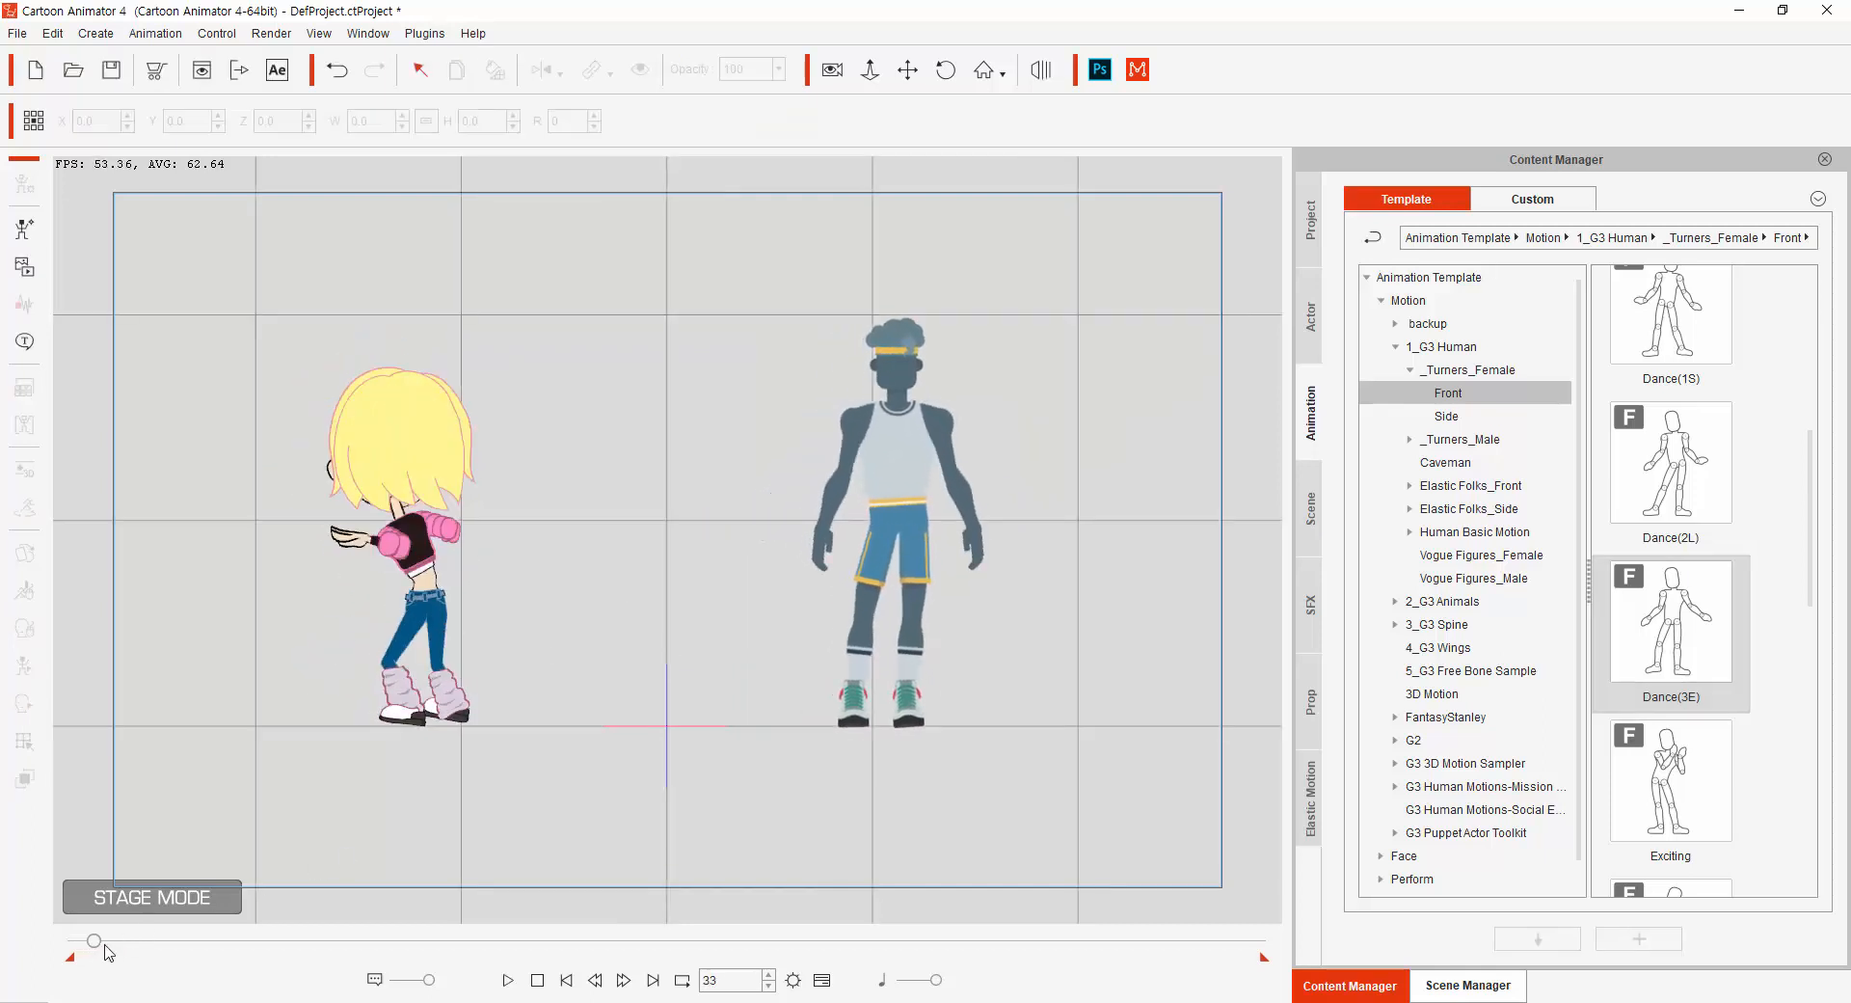
Apply the Idle_Stand motion to Athletic Tim_F at frame 29, preview the characters' motions and stop playback.
mouse_move(104, 951)
mouse_down()
mouse_move(178, 954)
mouse_move(92, 950)
mouse_up()
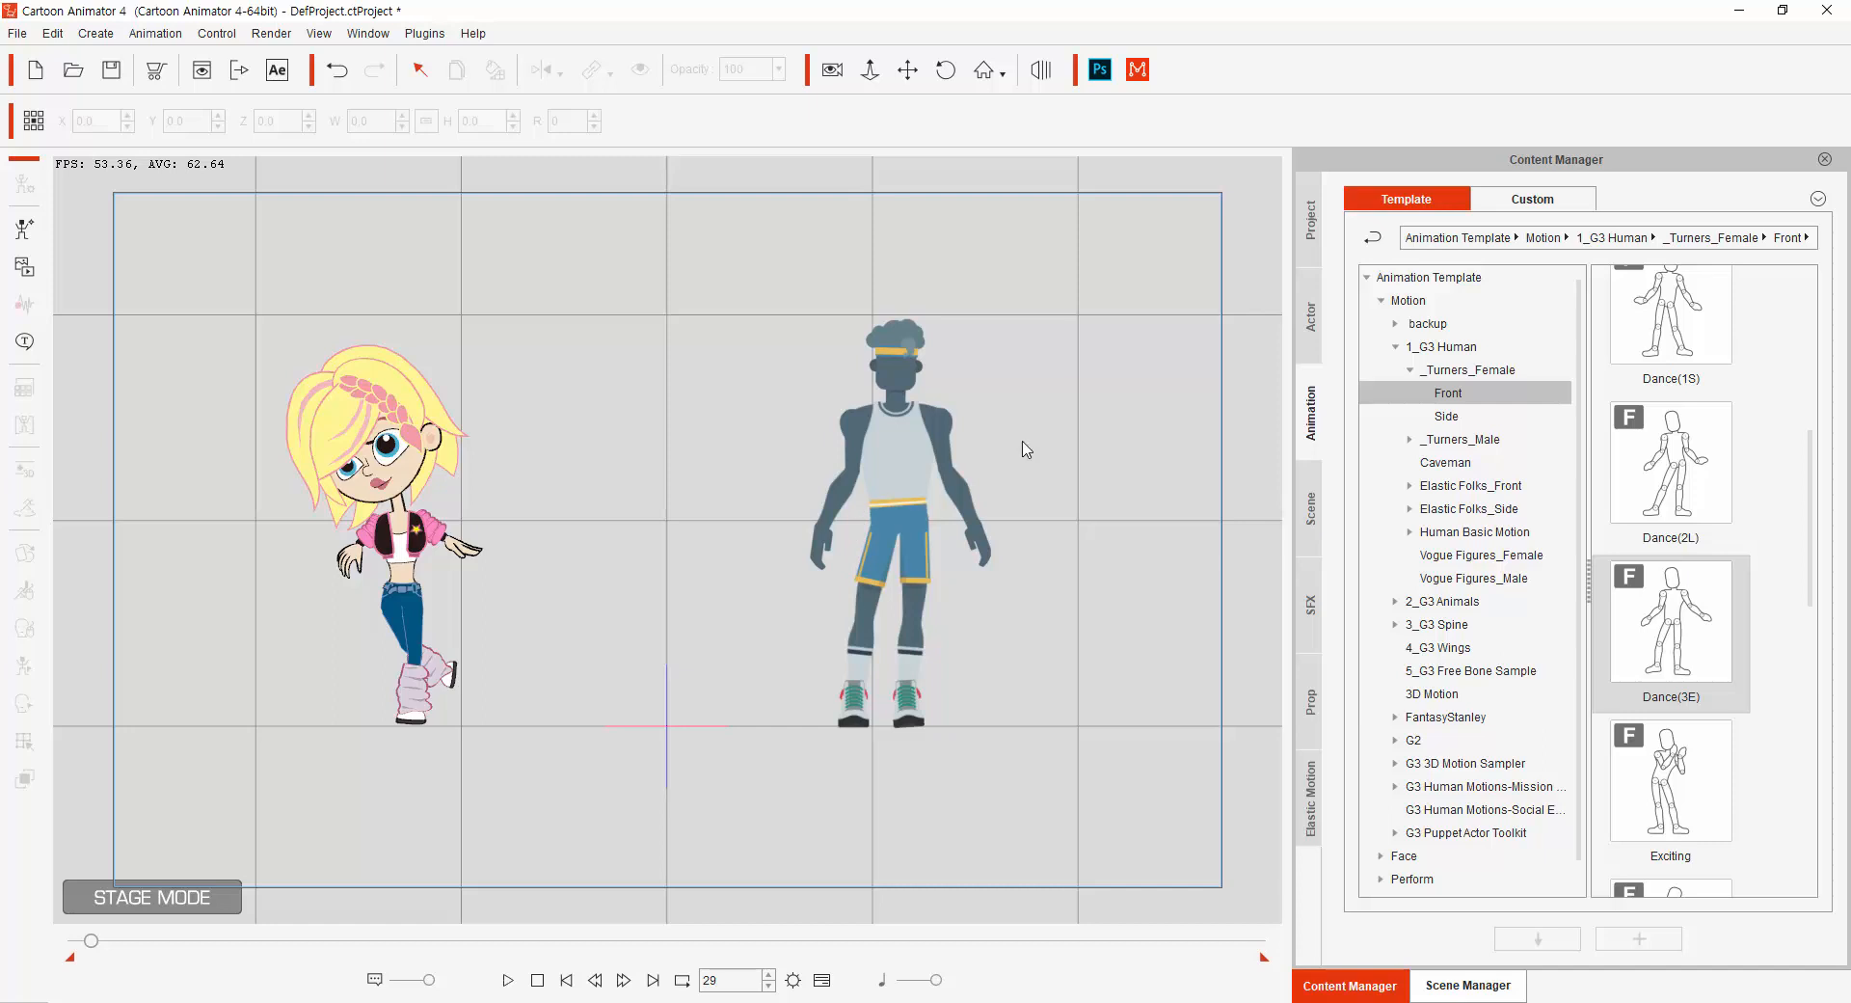
click(918, 470)
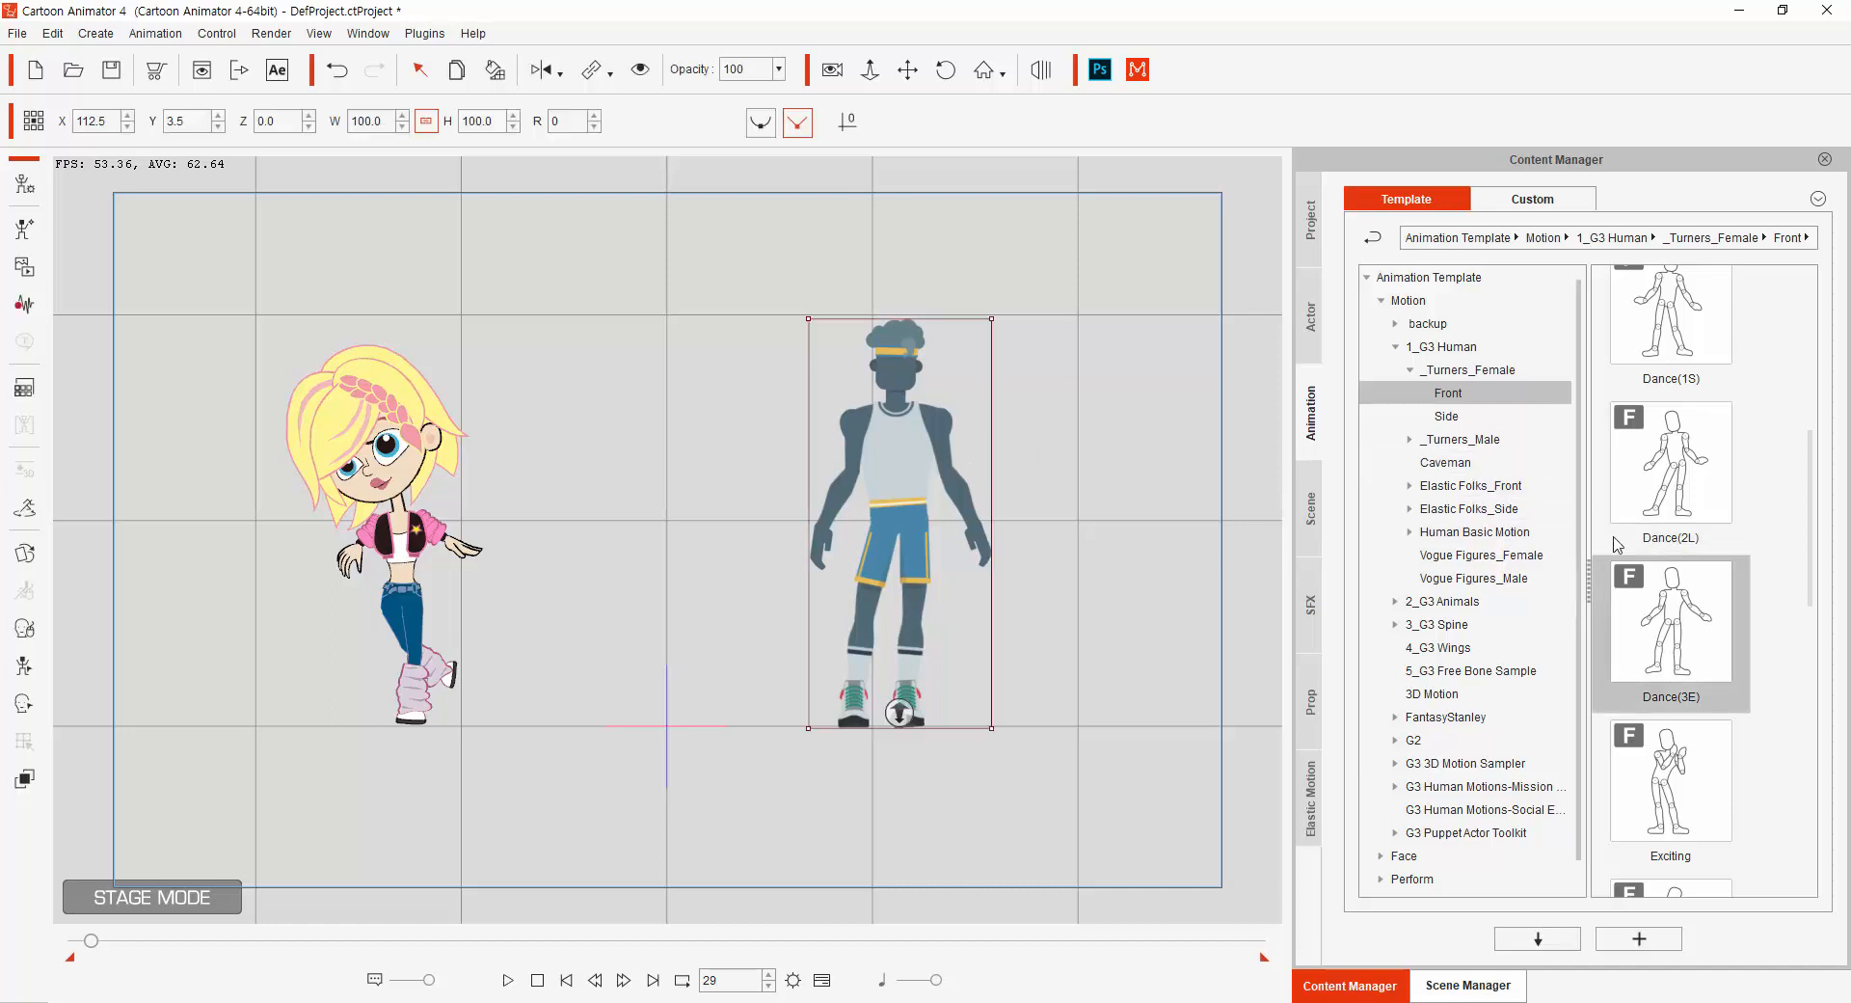
scroll(1653, 659, up, 3)
scroll(1669, 614, down, 8)
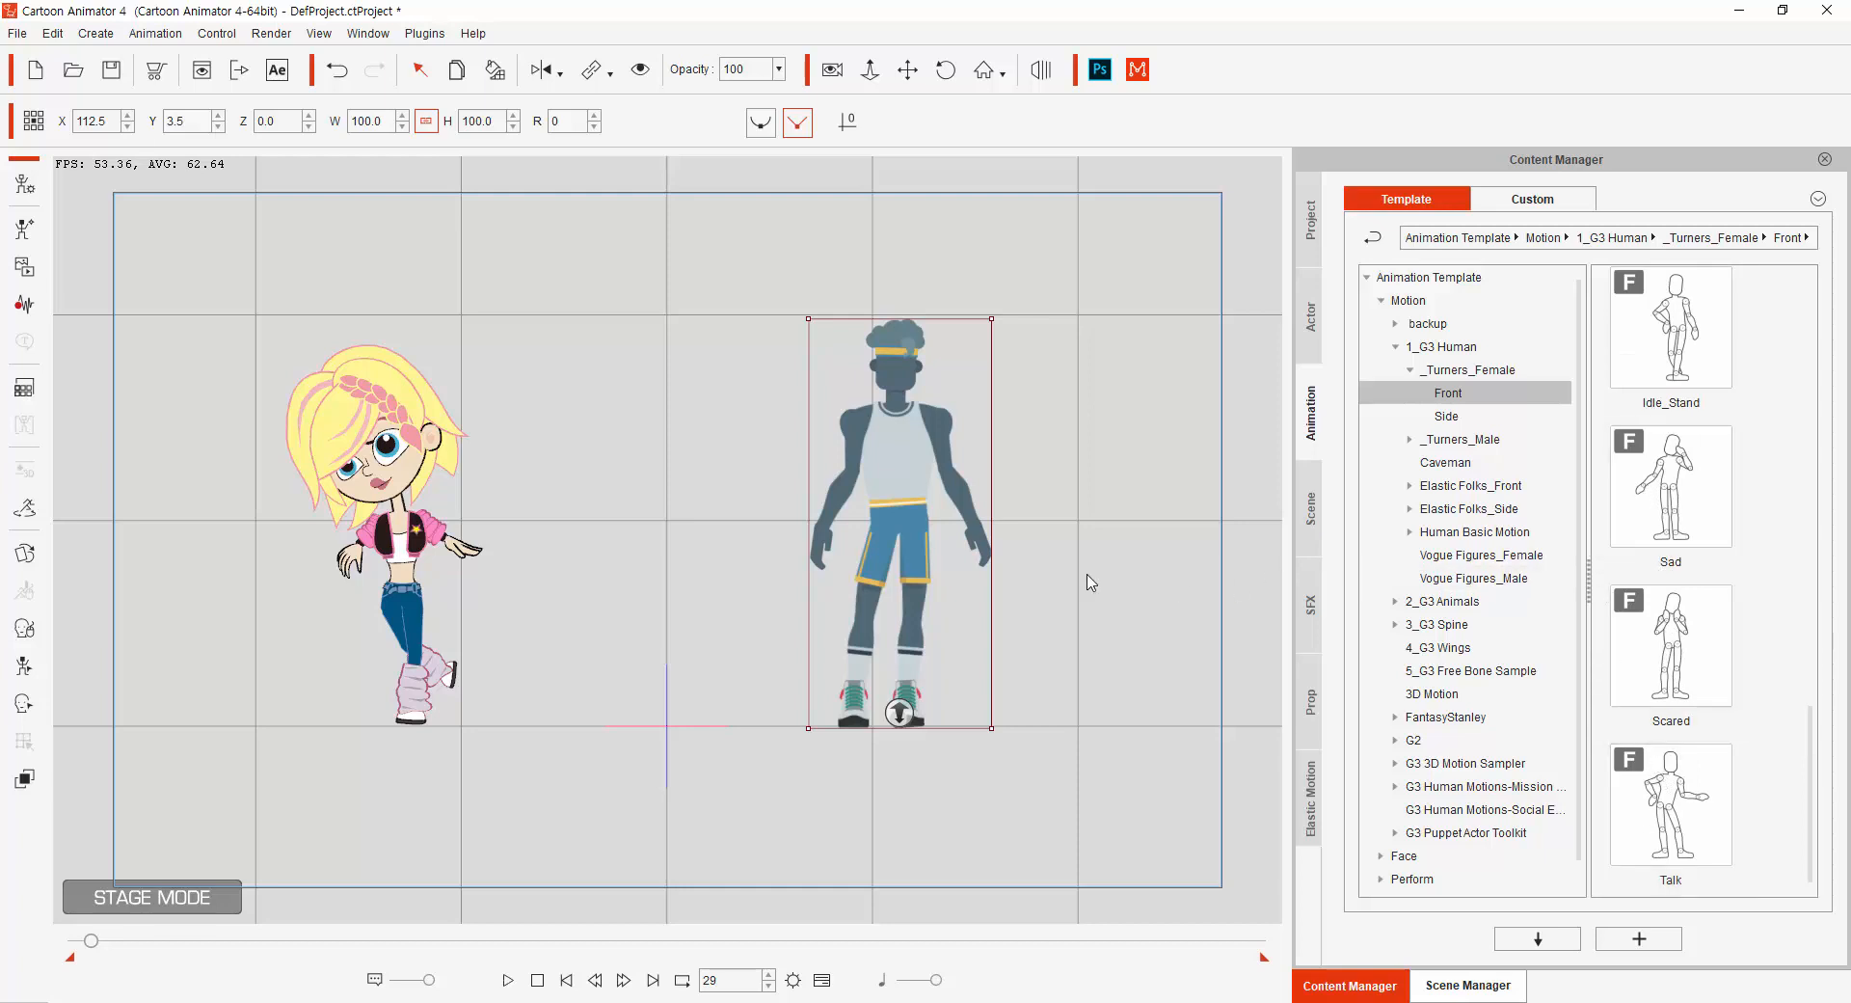
drag(1673, 328, 896, 487)
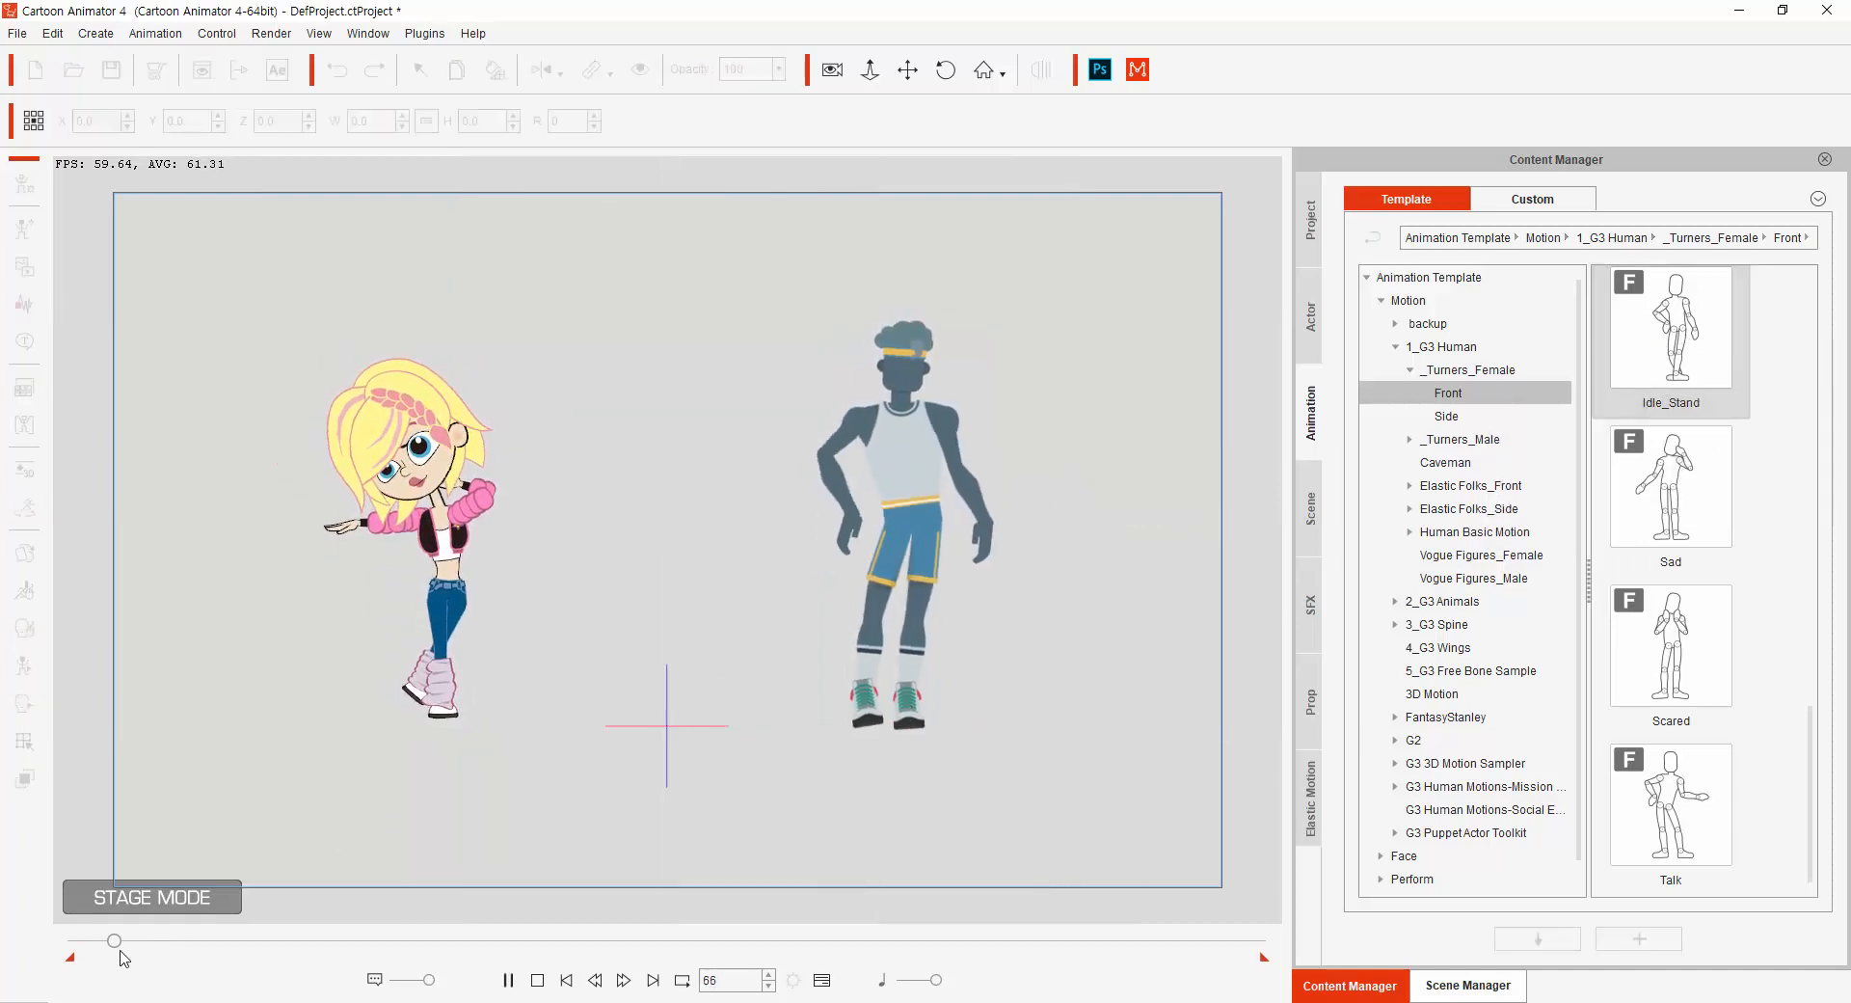
drag(145, 952, 84, 953)
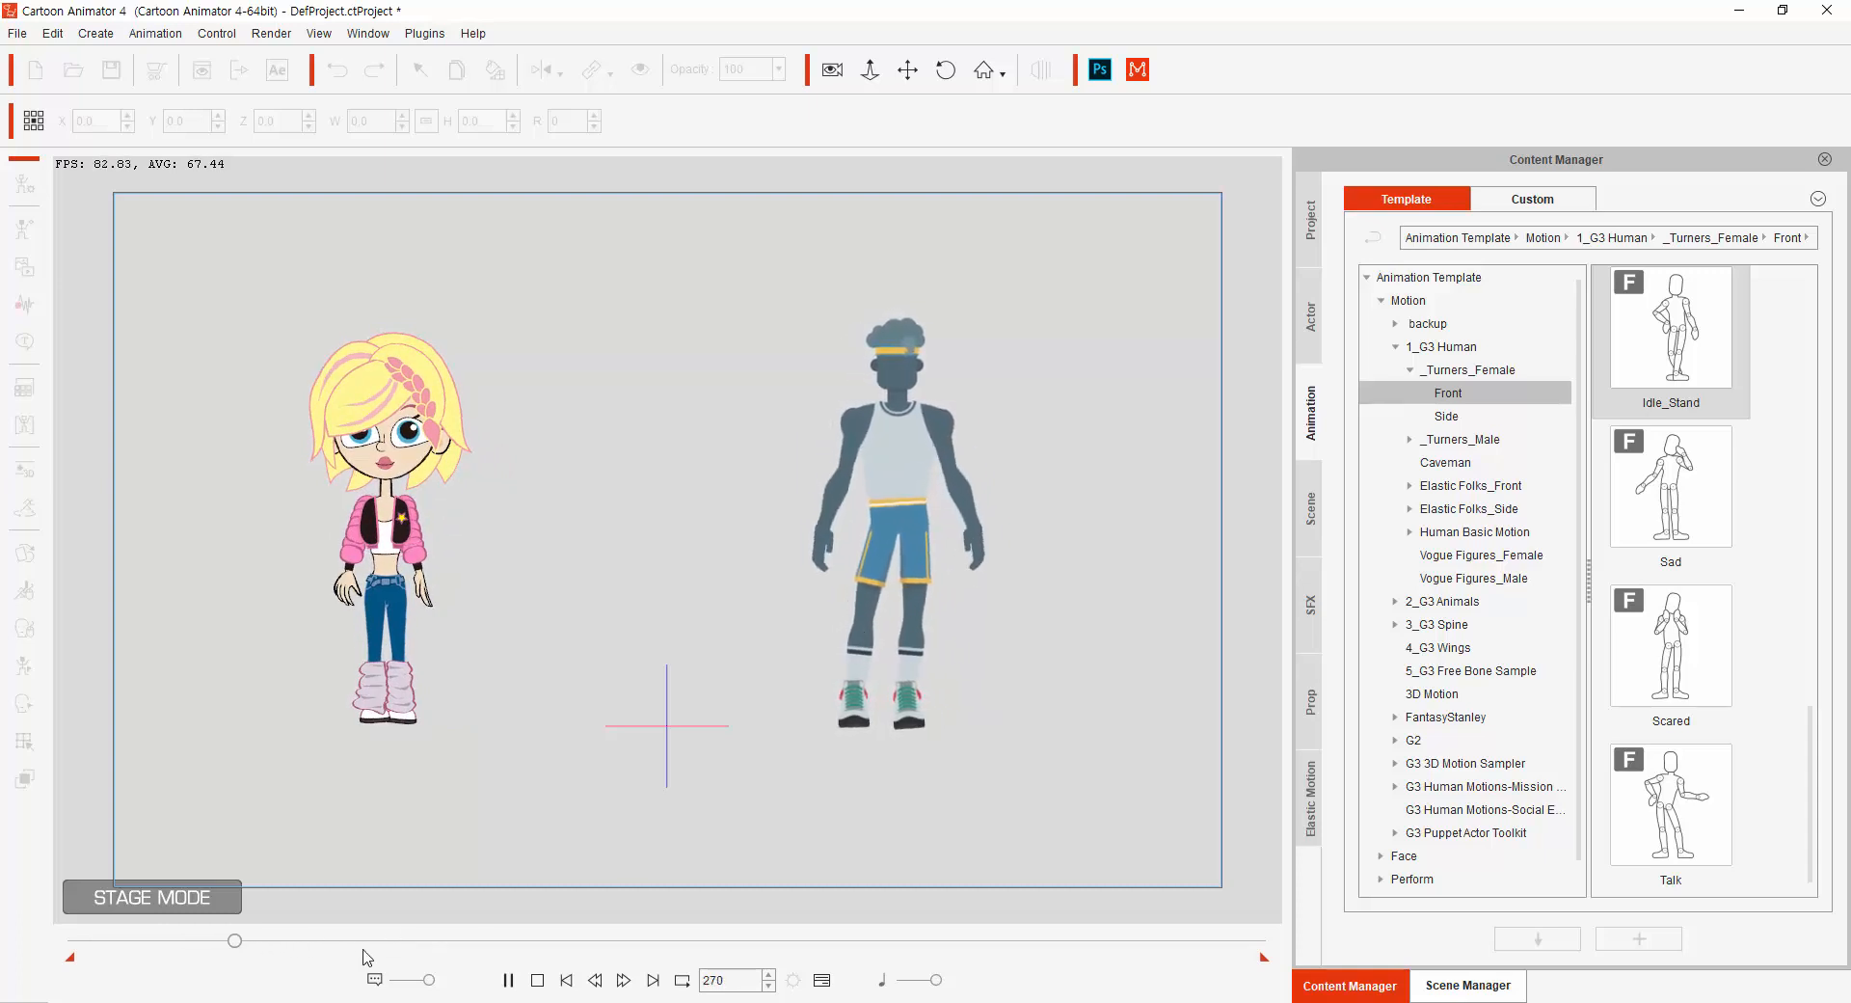
click(537, 980)
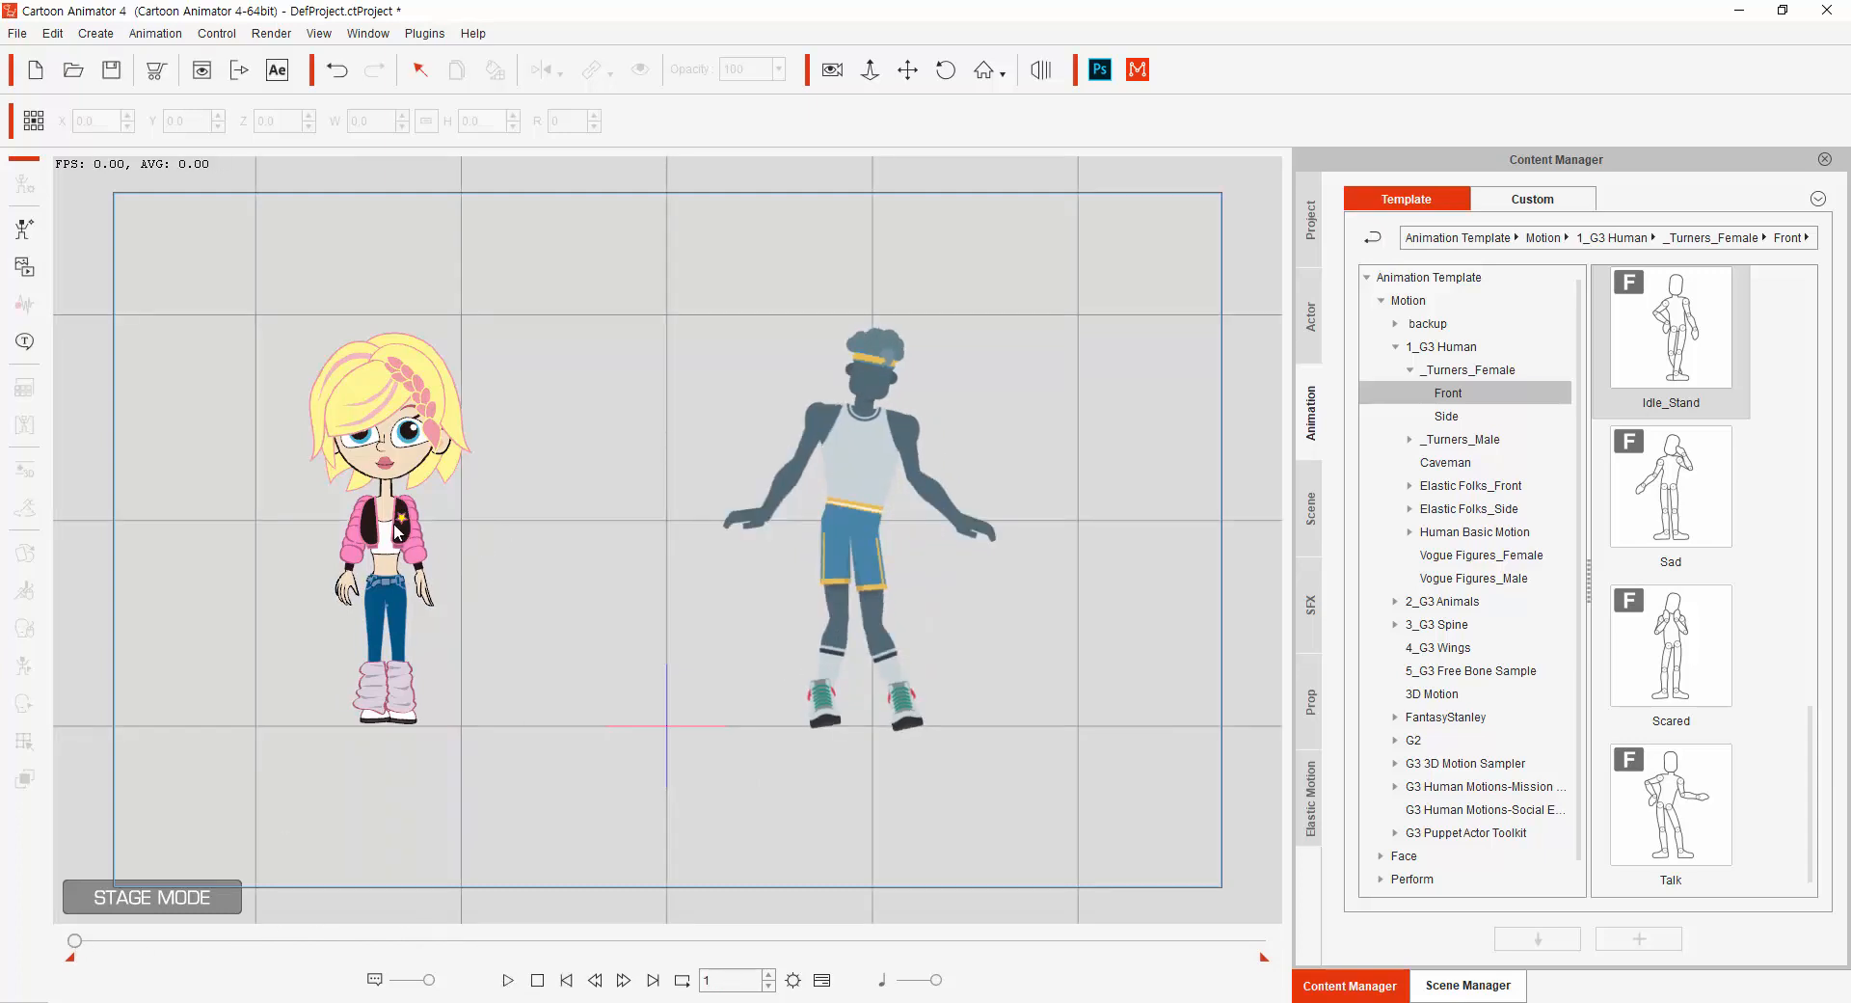
Examine G2_Cherry in Composer Mode by rotating through its view angles back to Front, and return to the stage.
click(395, 530)
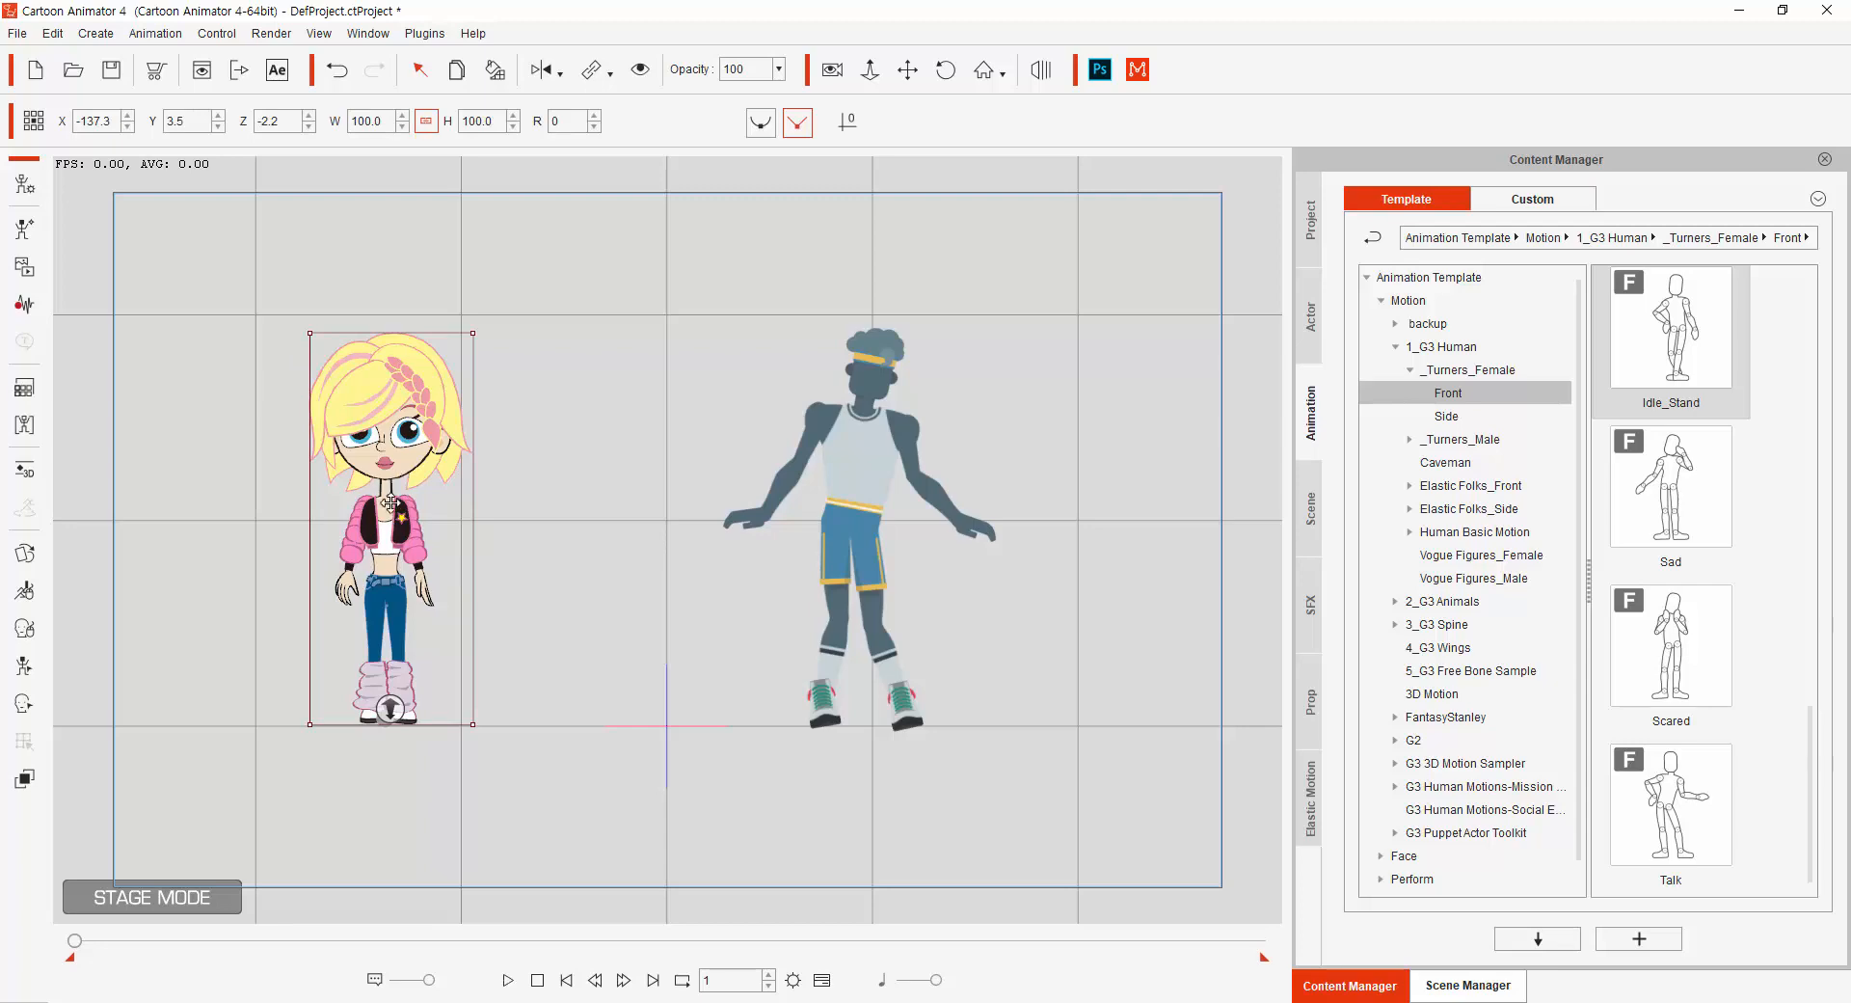
click(24, 183)
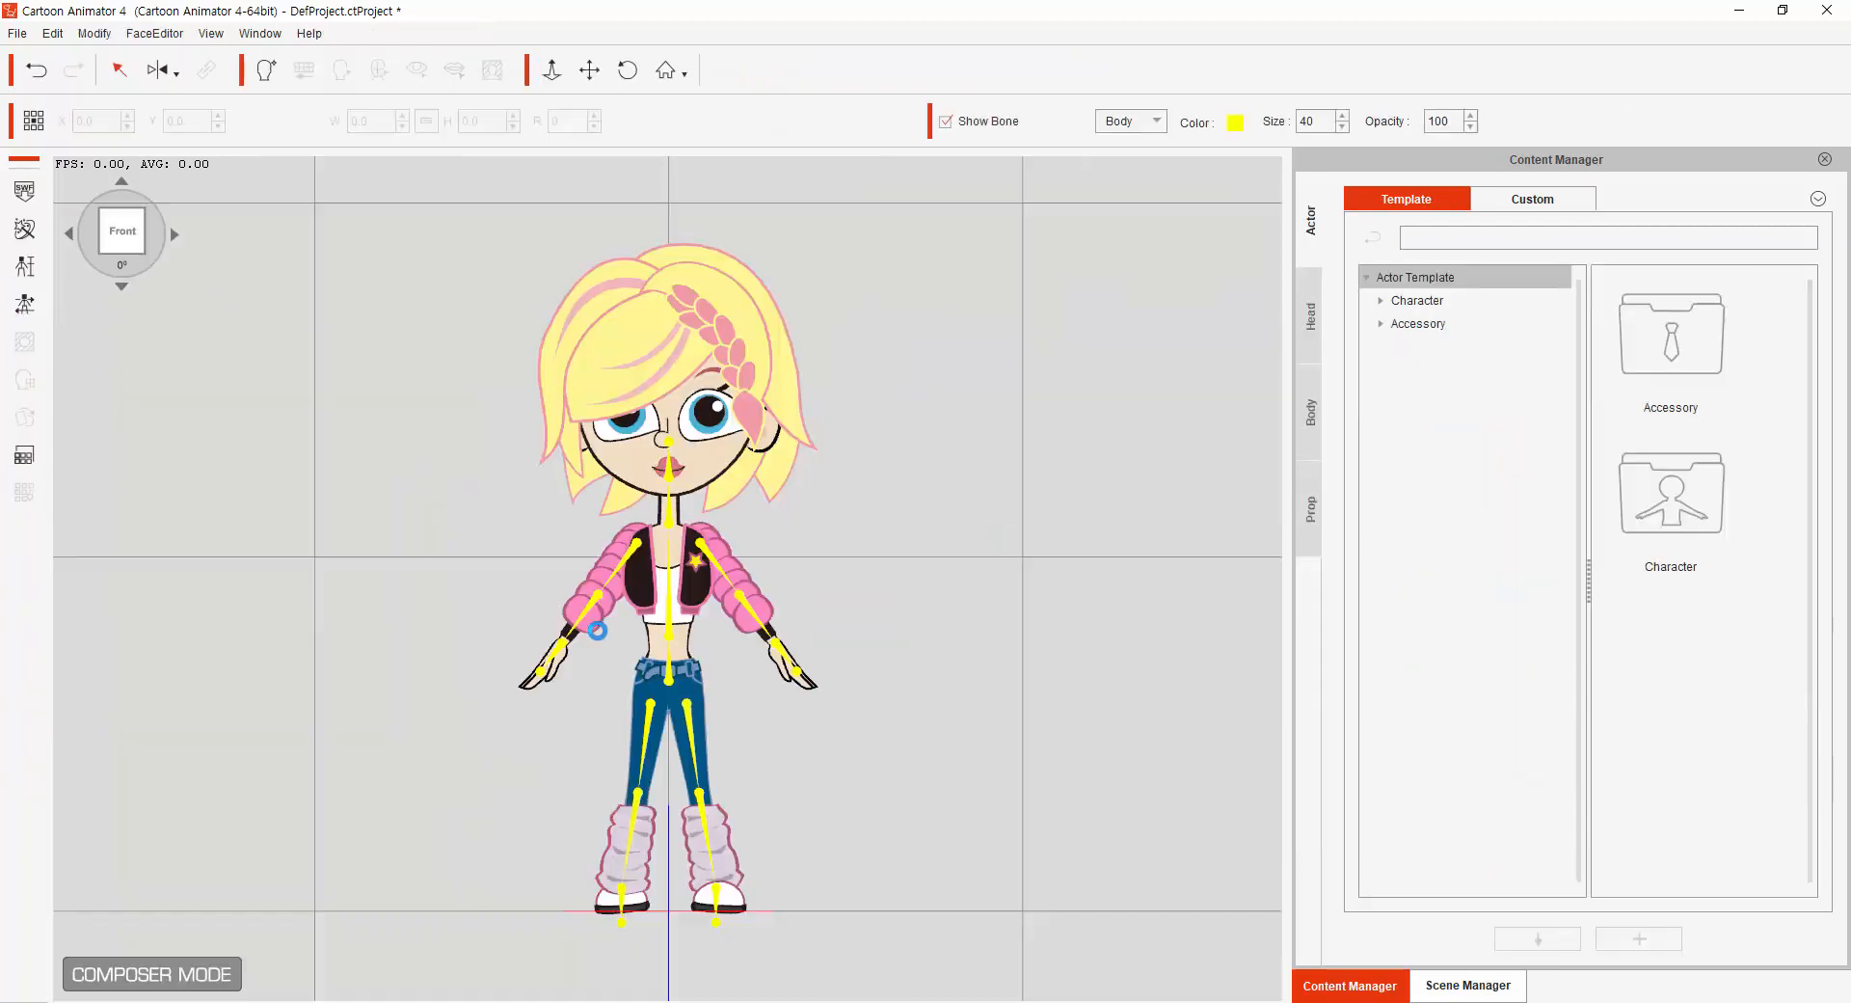
click(176, 239)
click(175, 239)
click(175, 239)
click(176, 241)
click(179, 243)
click(178, 242)
click(178, 242)
click(179, 242)
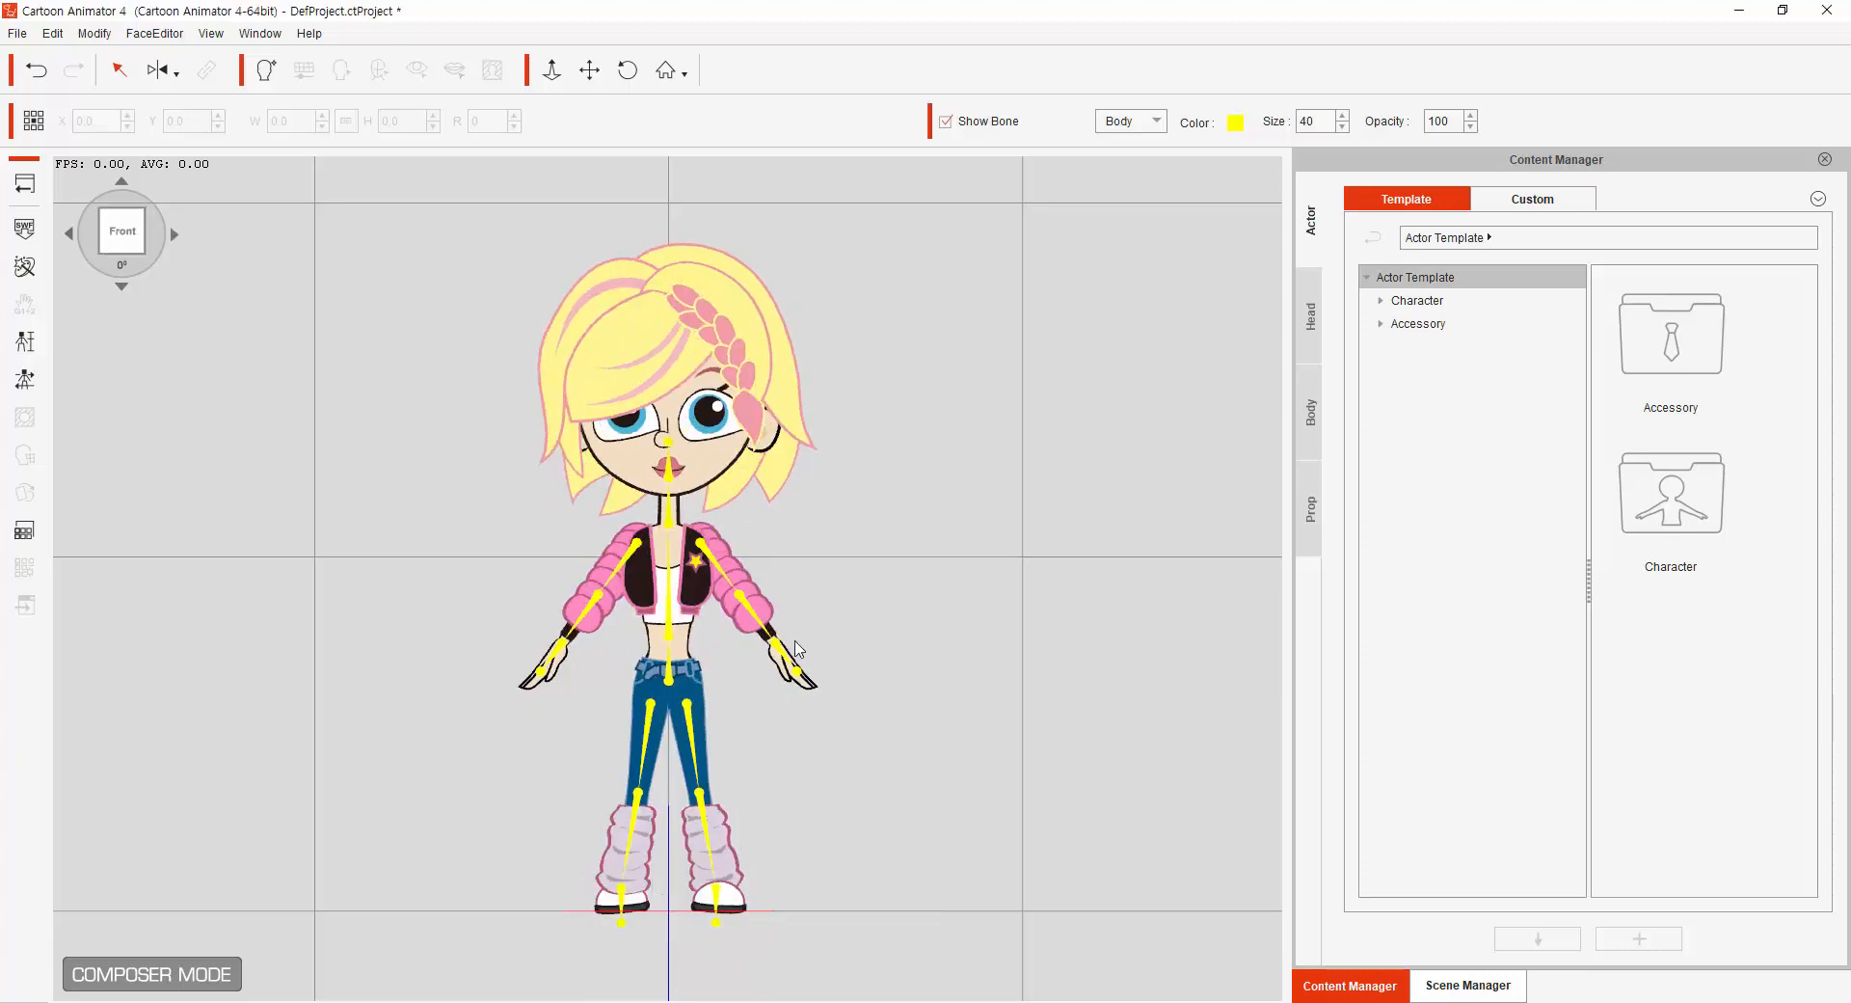
click(24, 183)
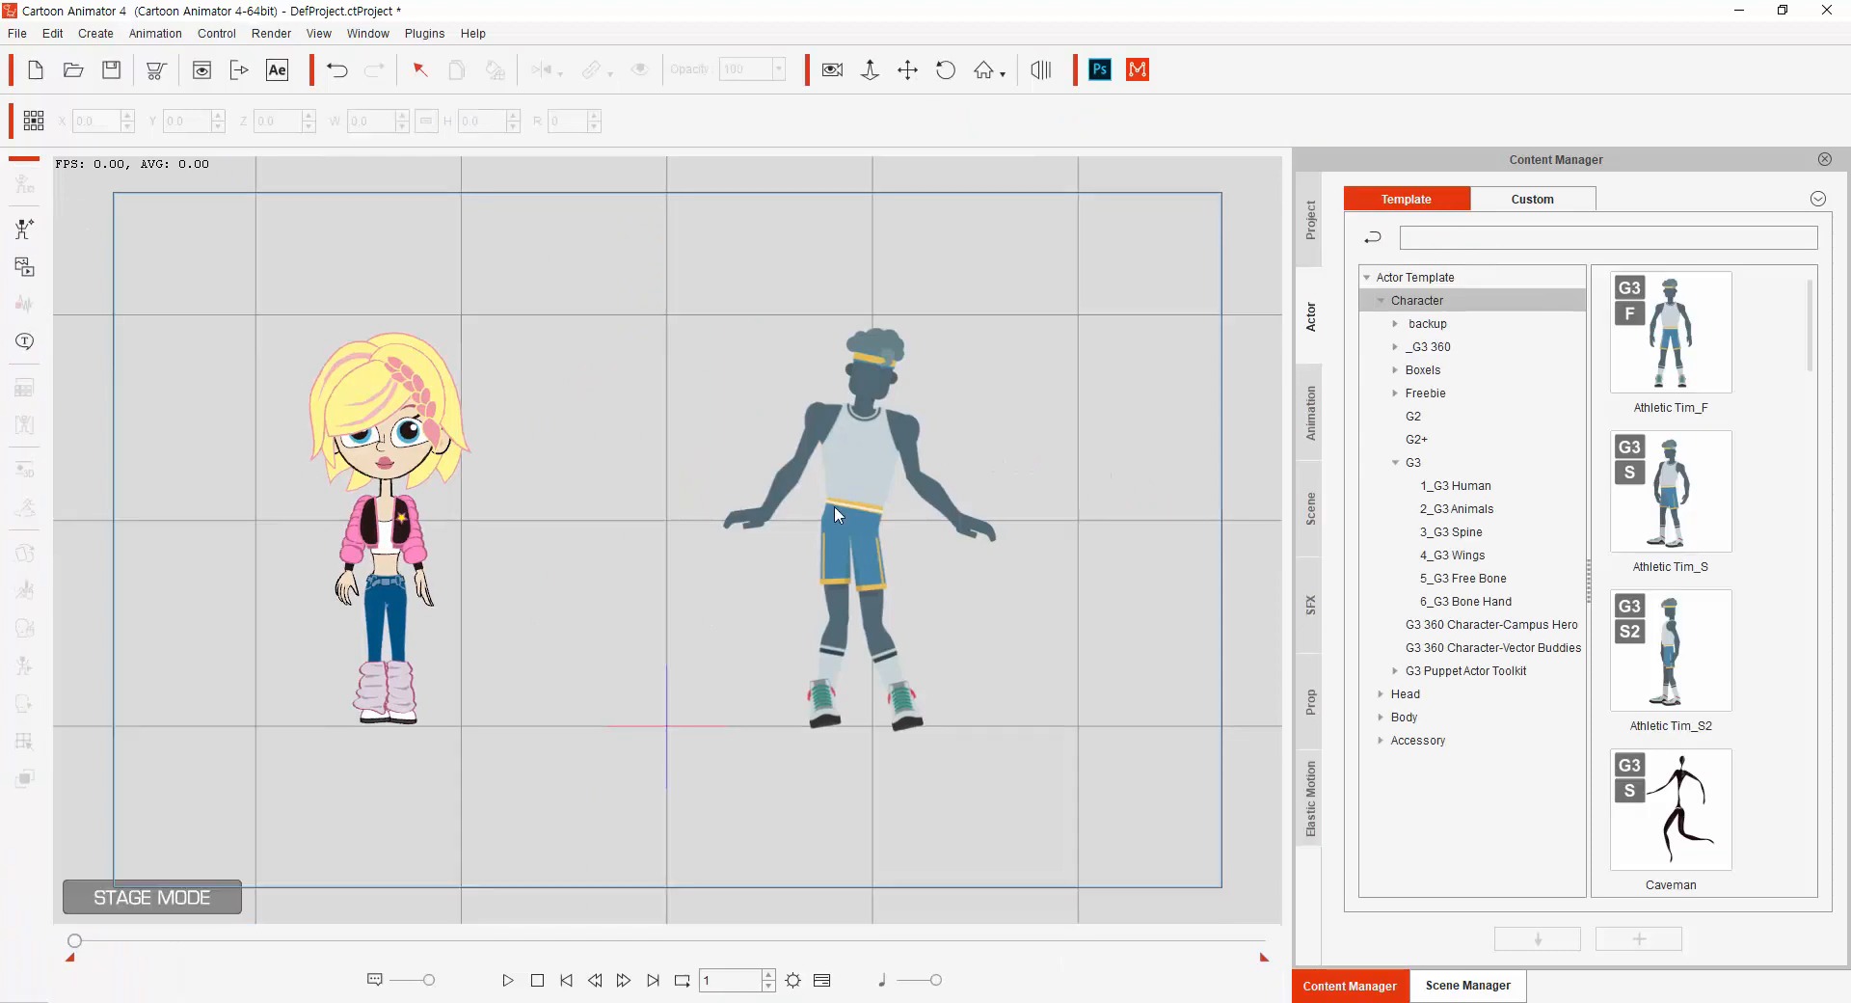
Examine Athletic Tim_F's face and upper-arm bone in Composer Mode without removing its animation, and return to the stage.
click(861, 478)
click(25, 184)
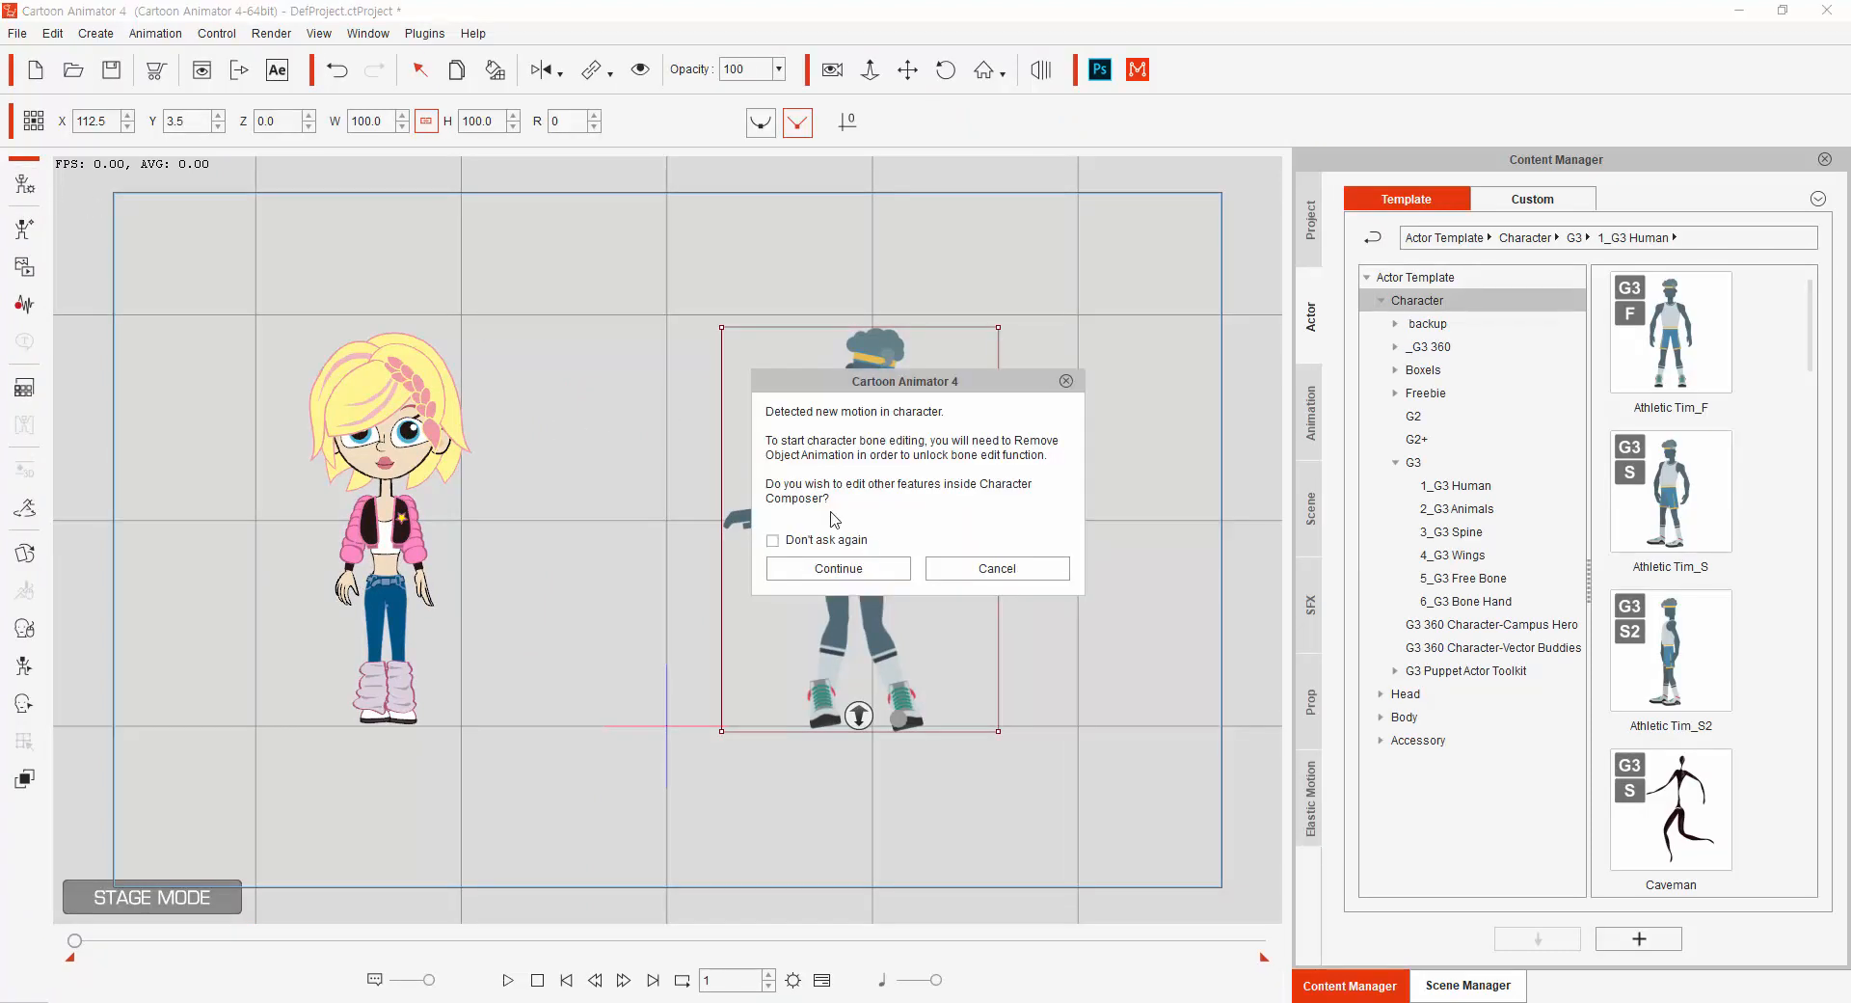
click(873, 571)
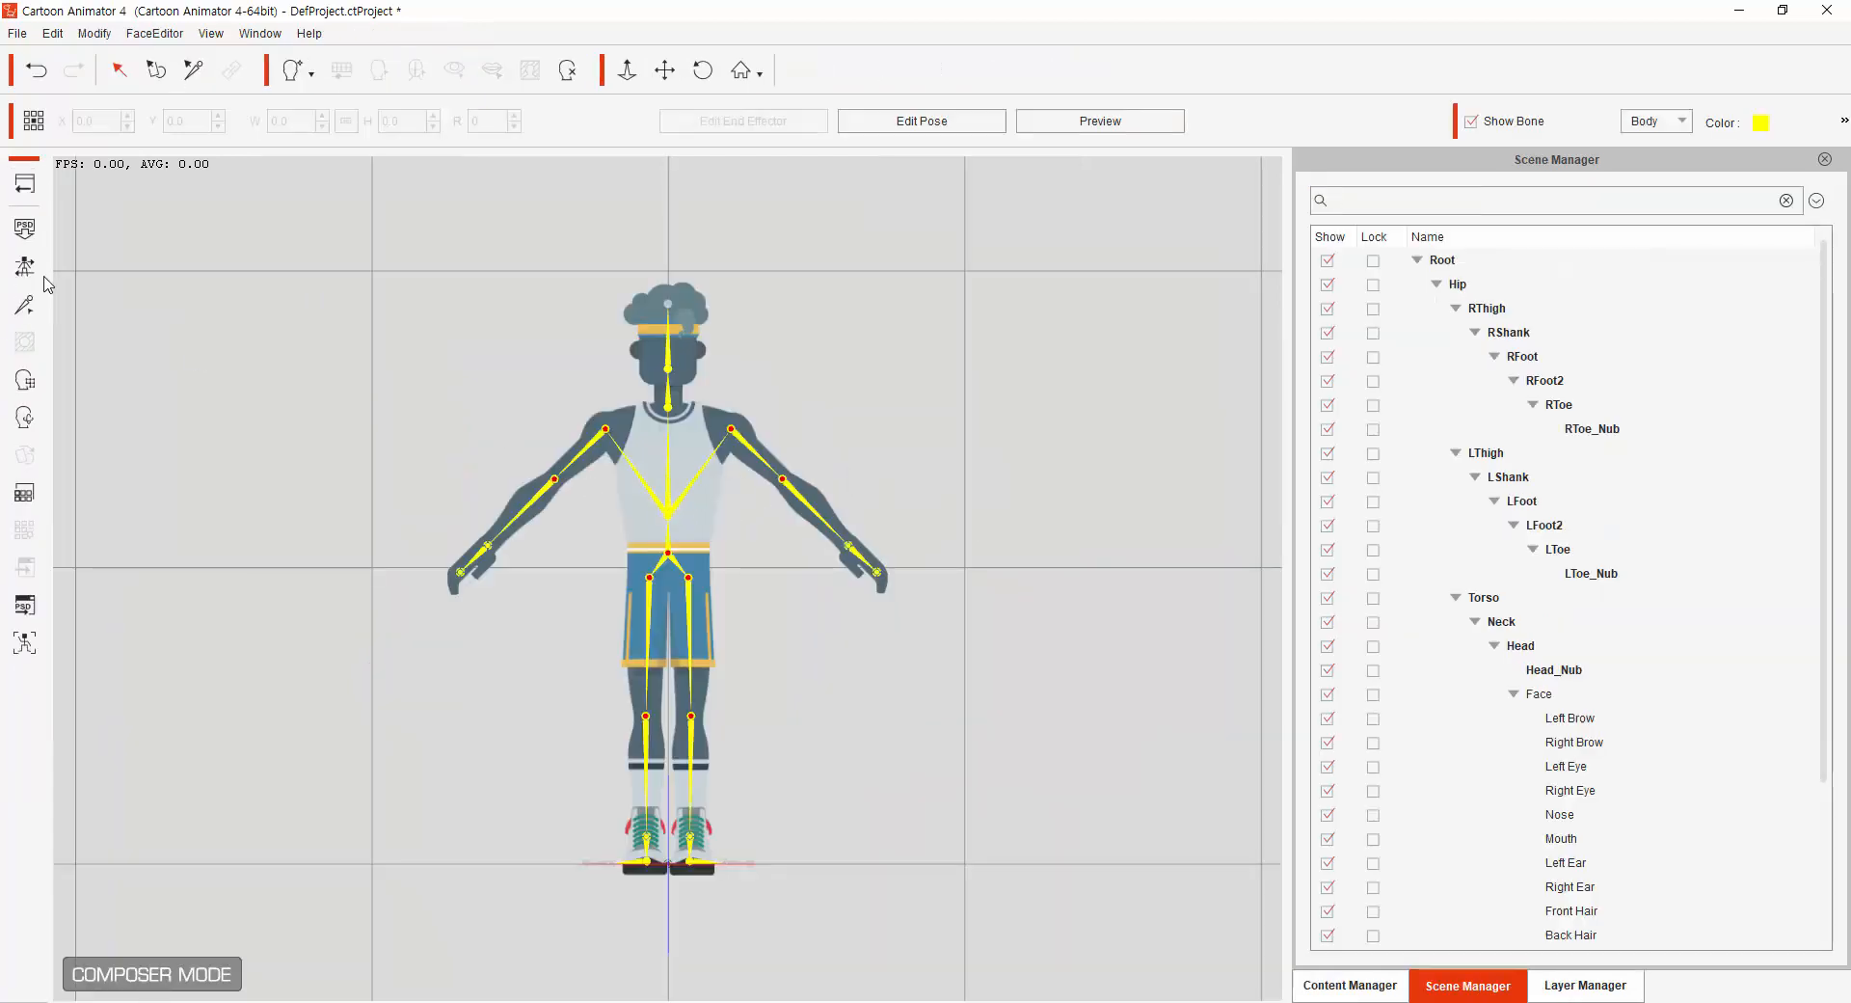
click(675, 371)
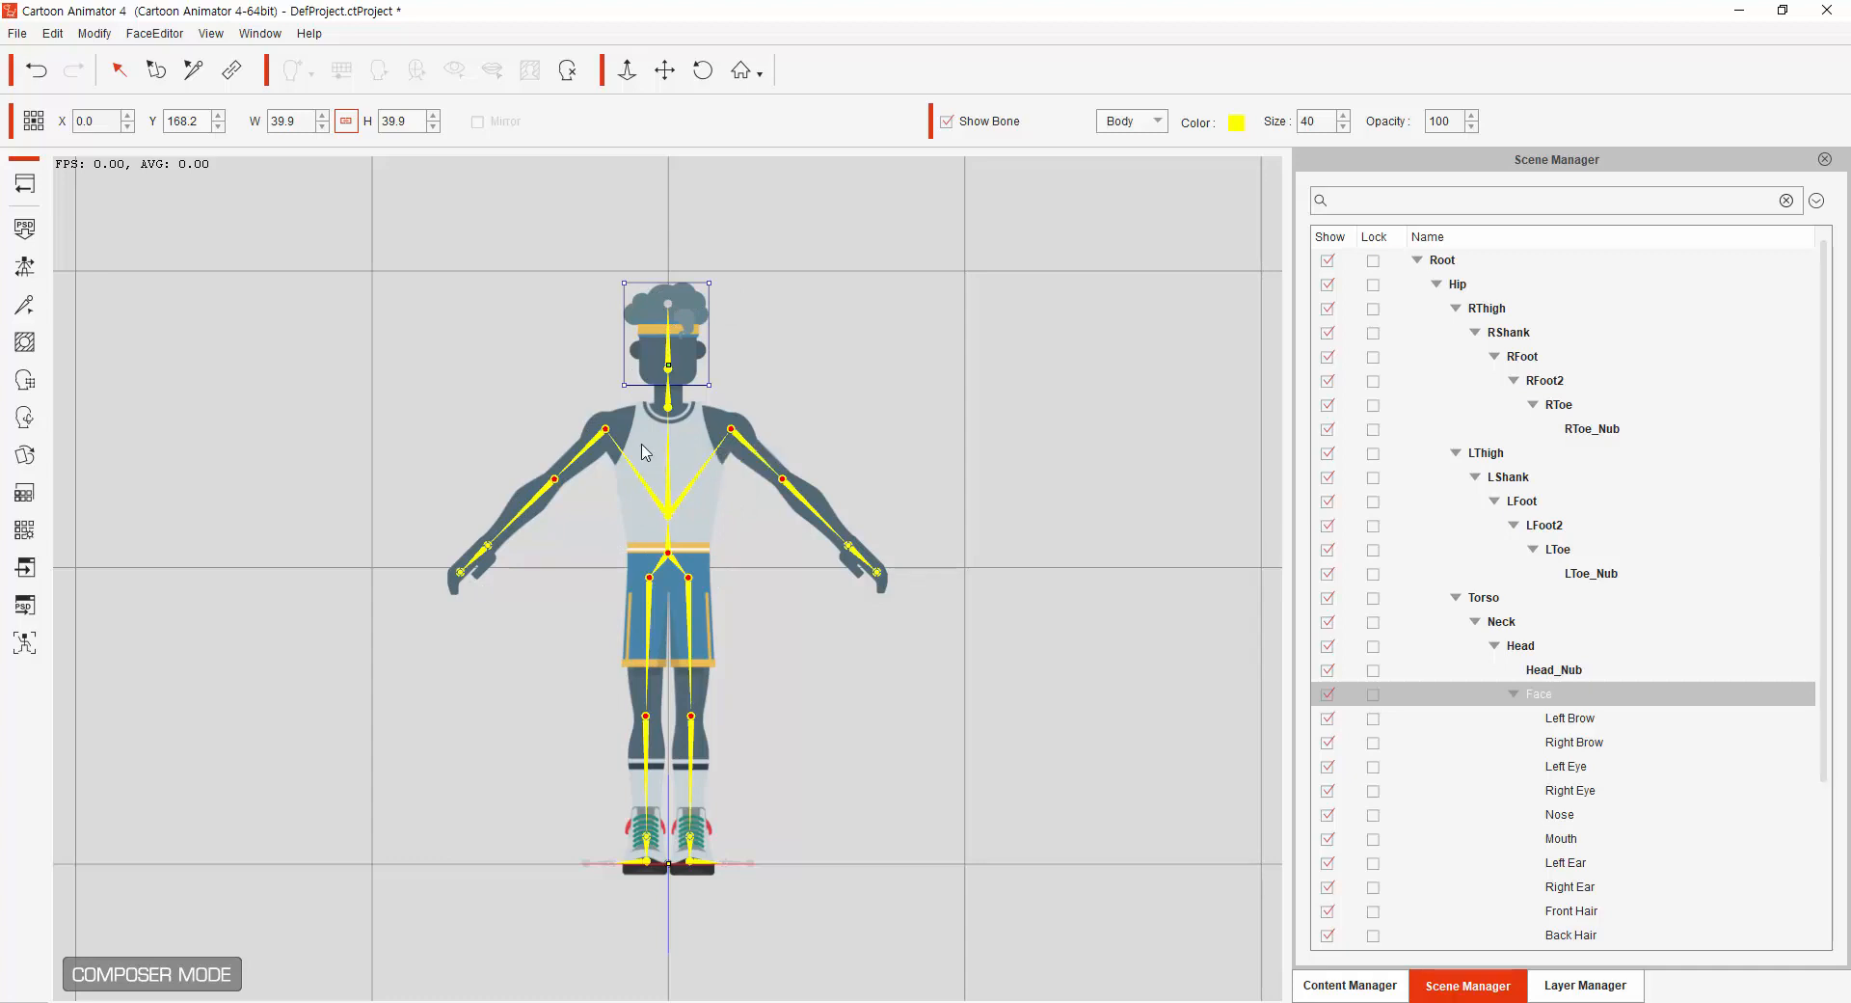
click(602, 428)
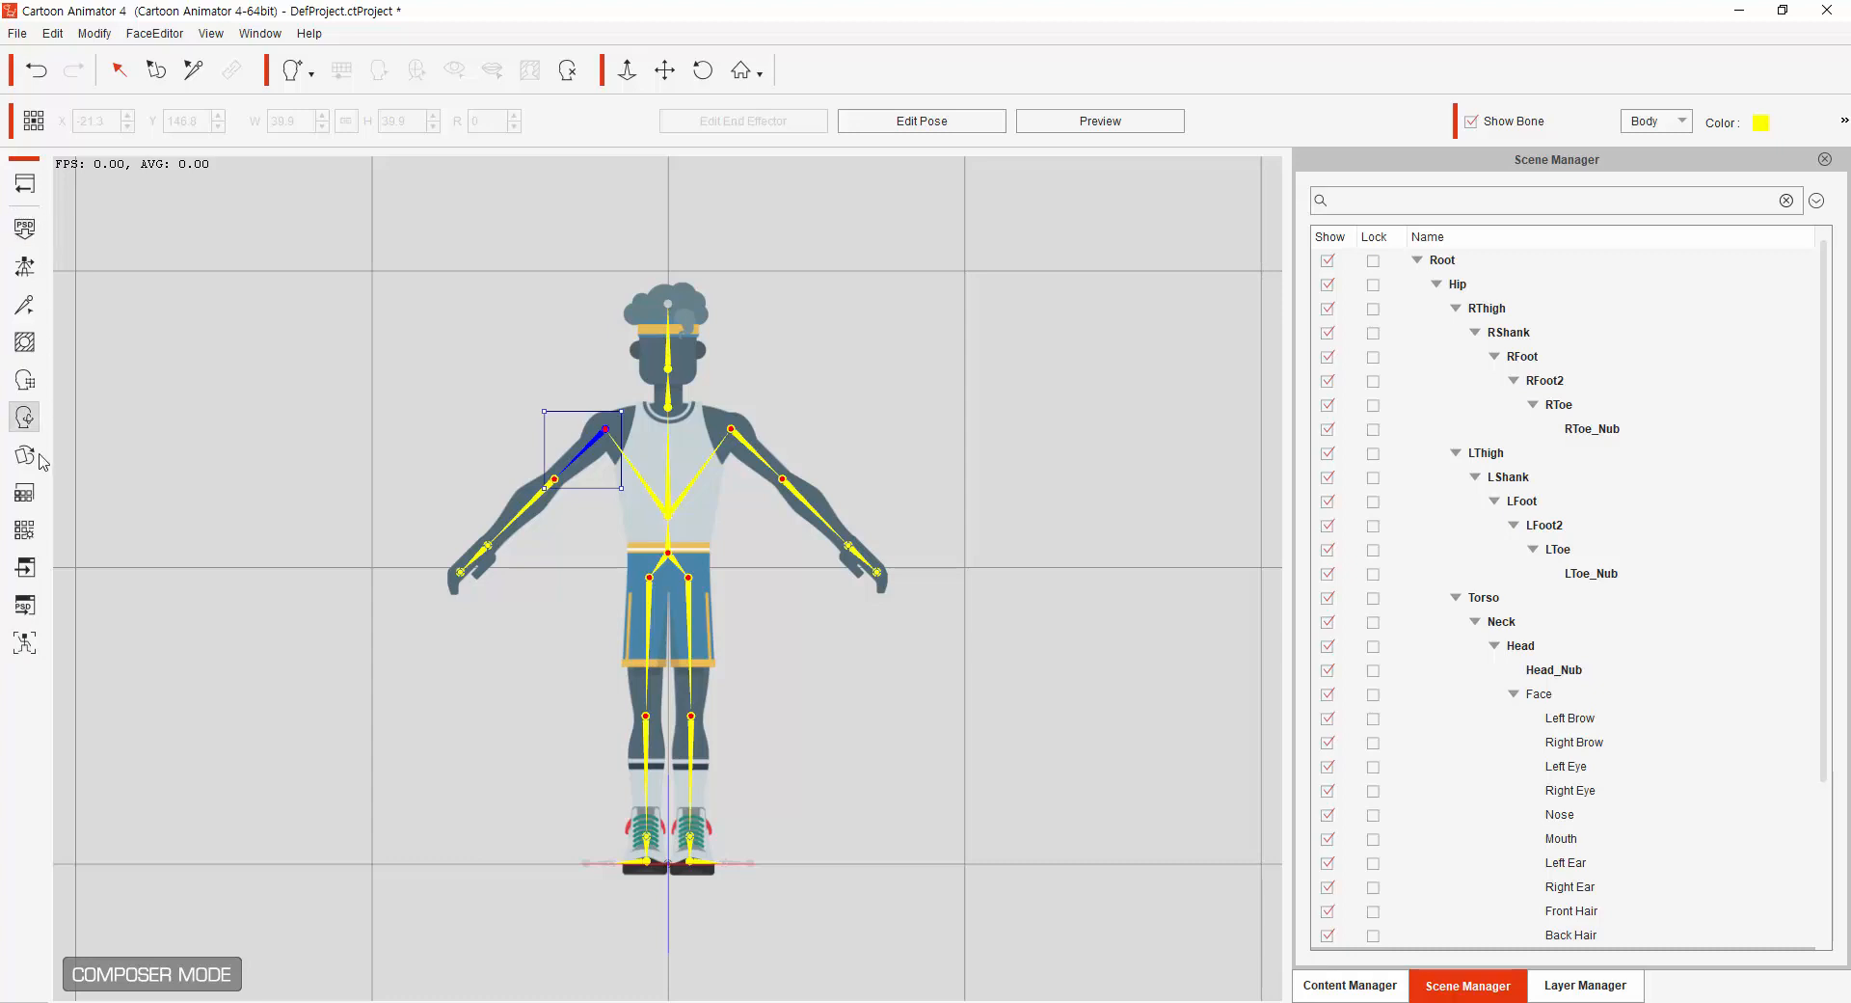
click(26, 188)
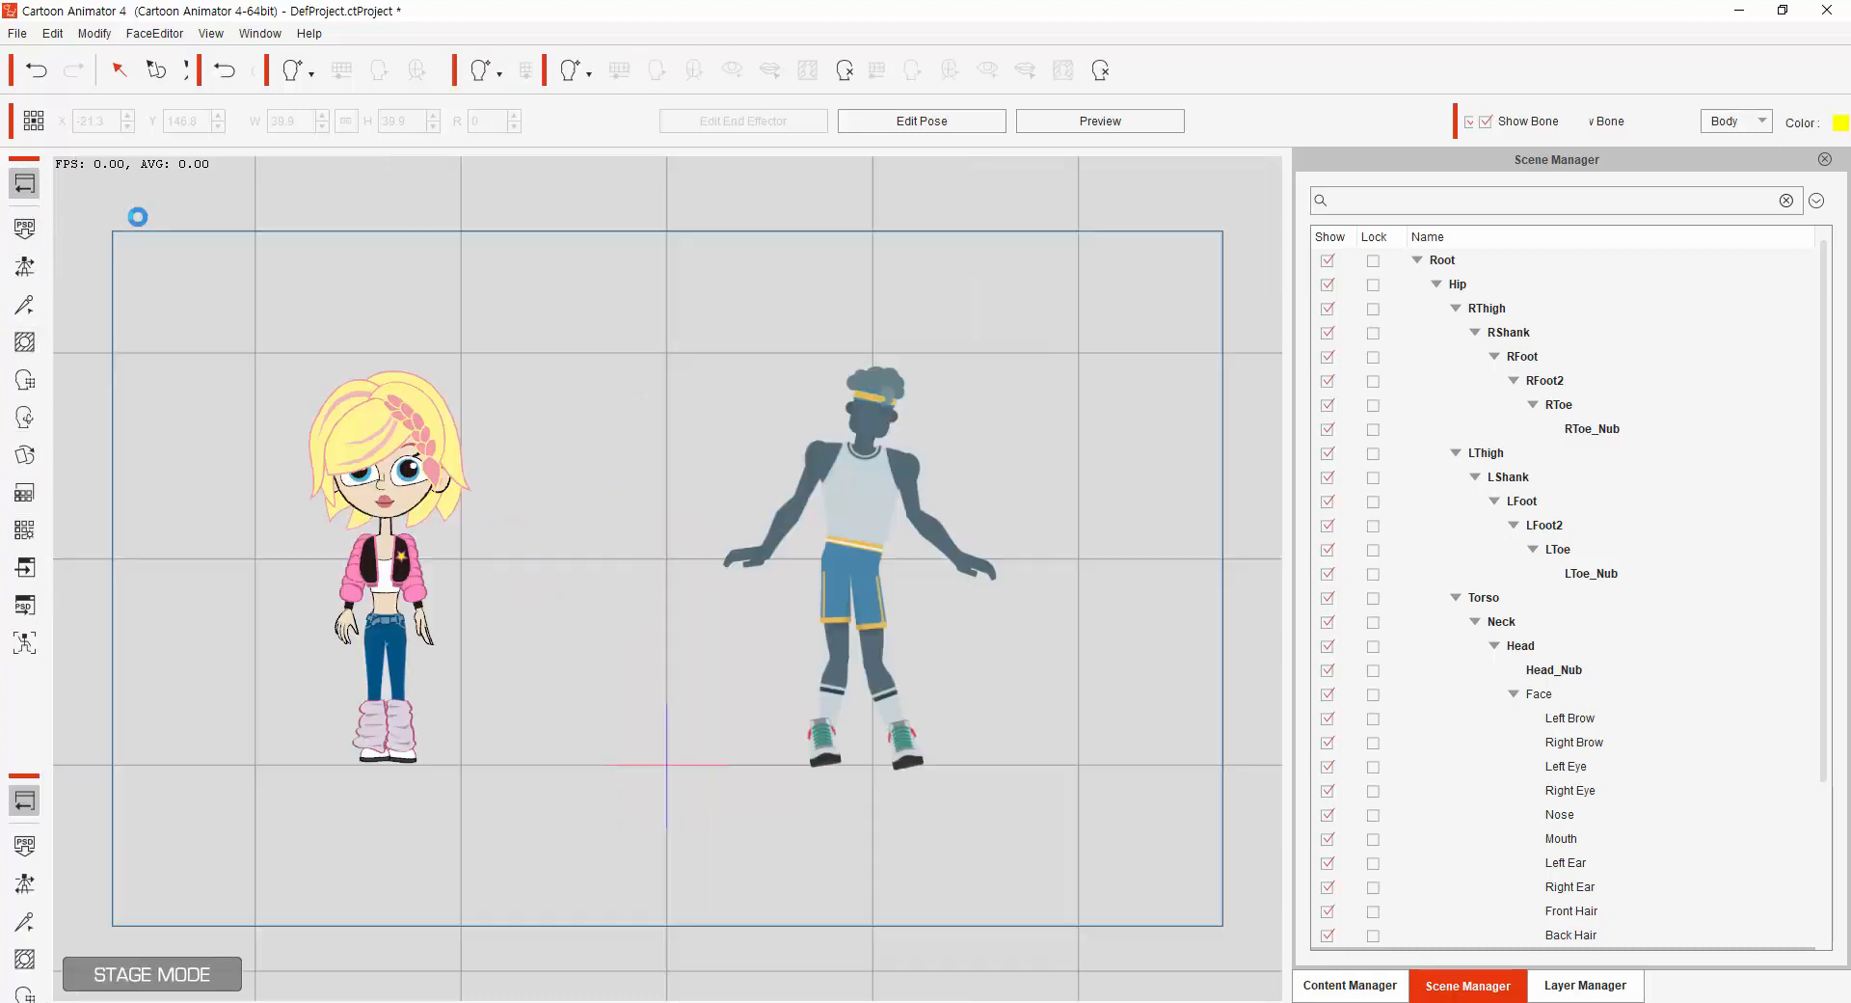
Open G2_Cherry in Composer Mode and turn it to the Right view at 90°.
click(388, 436)
click(26, 187)
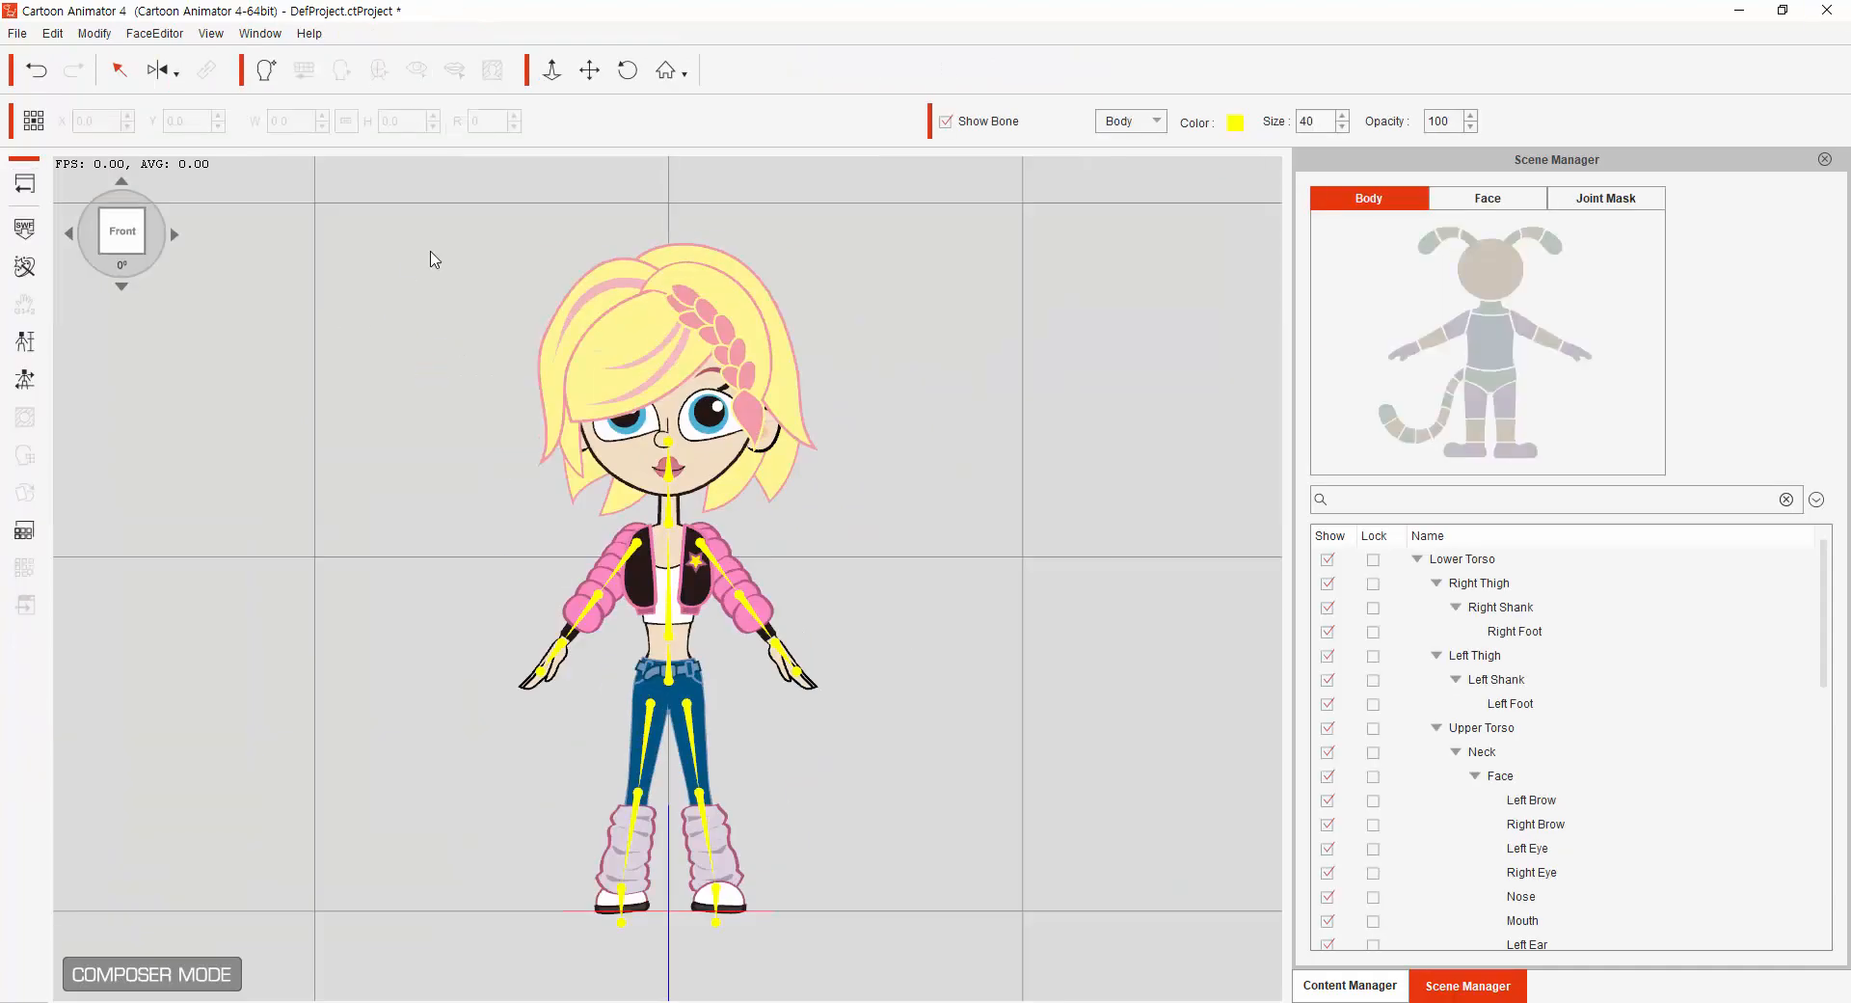
click(174, 241)
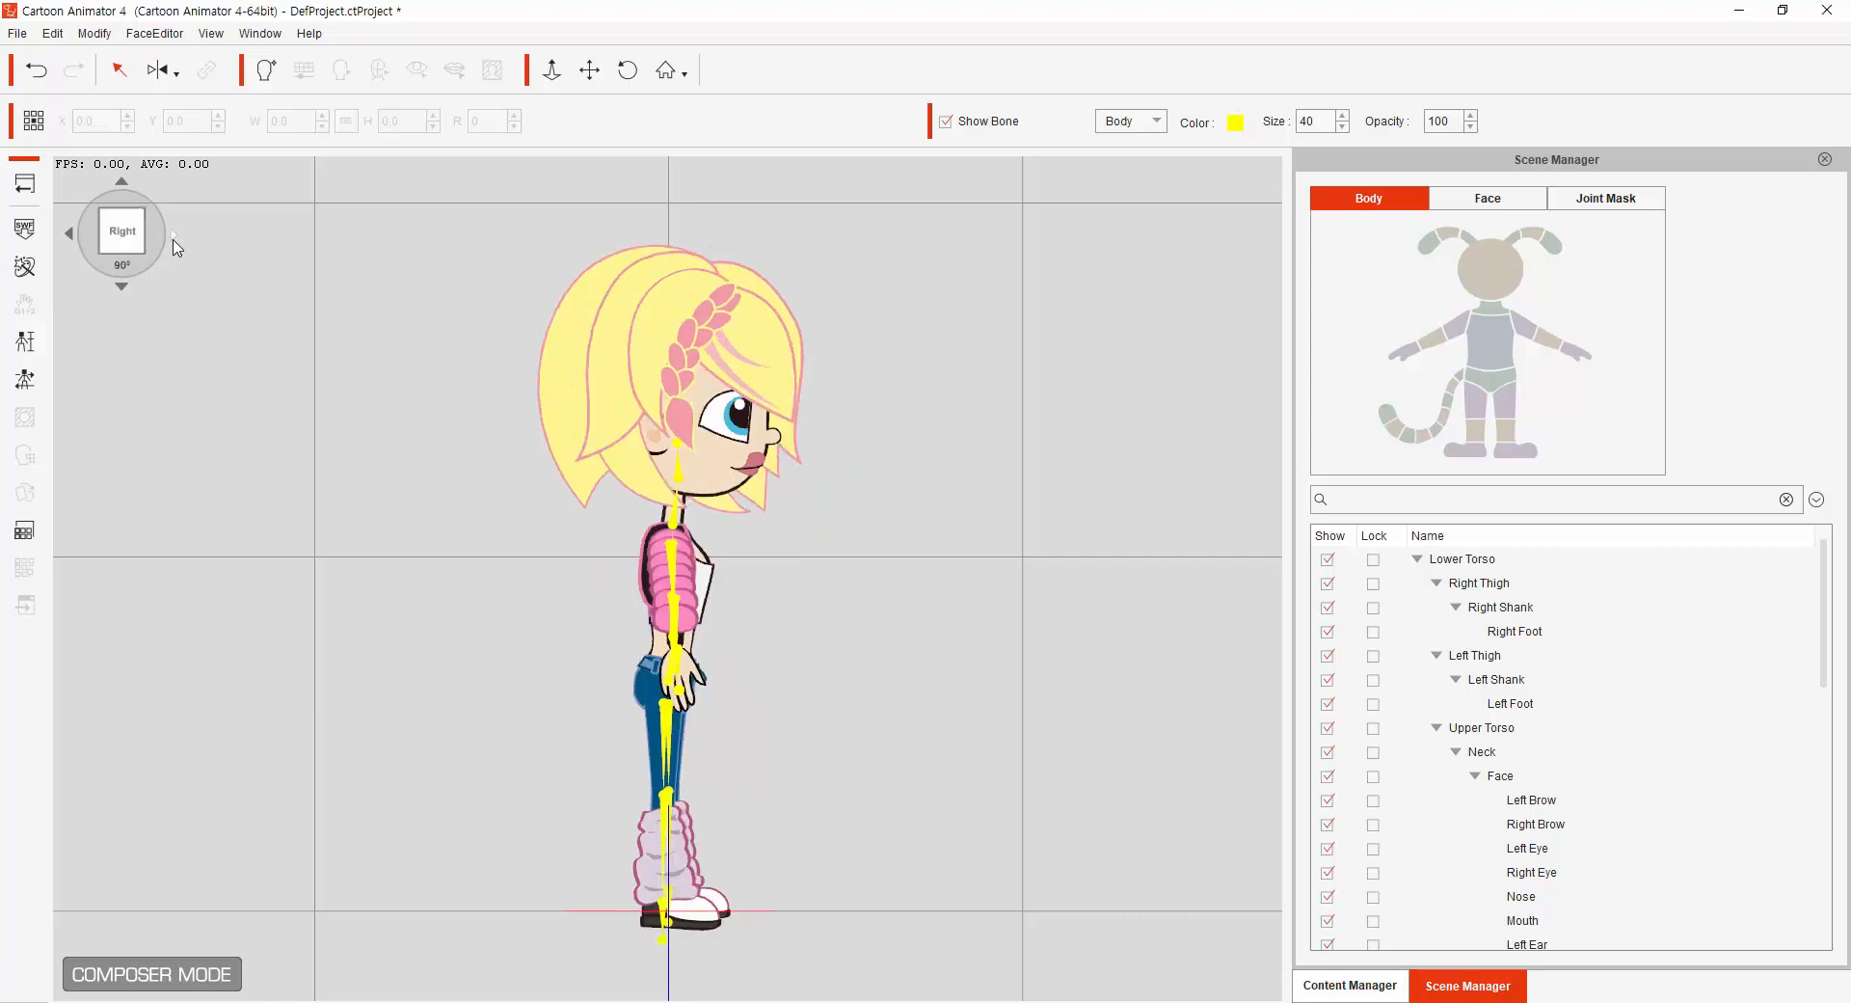
Examine G2_Cherry from all horizontal view angles by rotating it full circle, ending at the Front view.
click(175, 241)
click(175, 242)
click(176, 244)
click(176, 248)
click(175, 254)
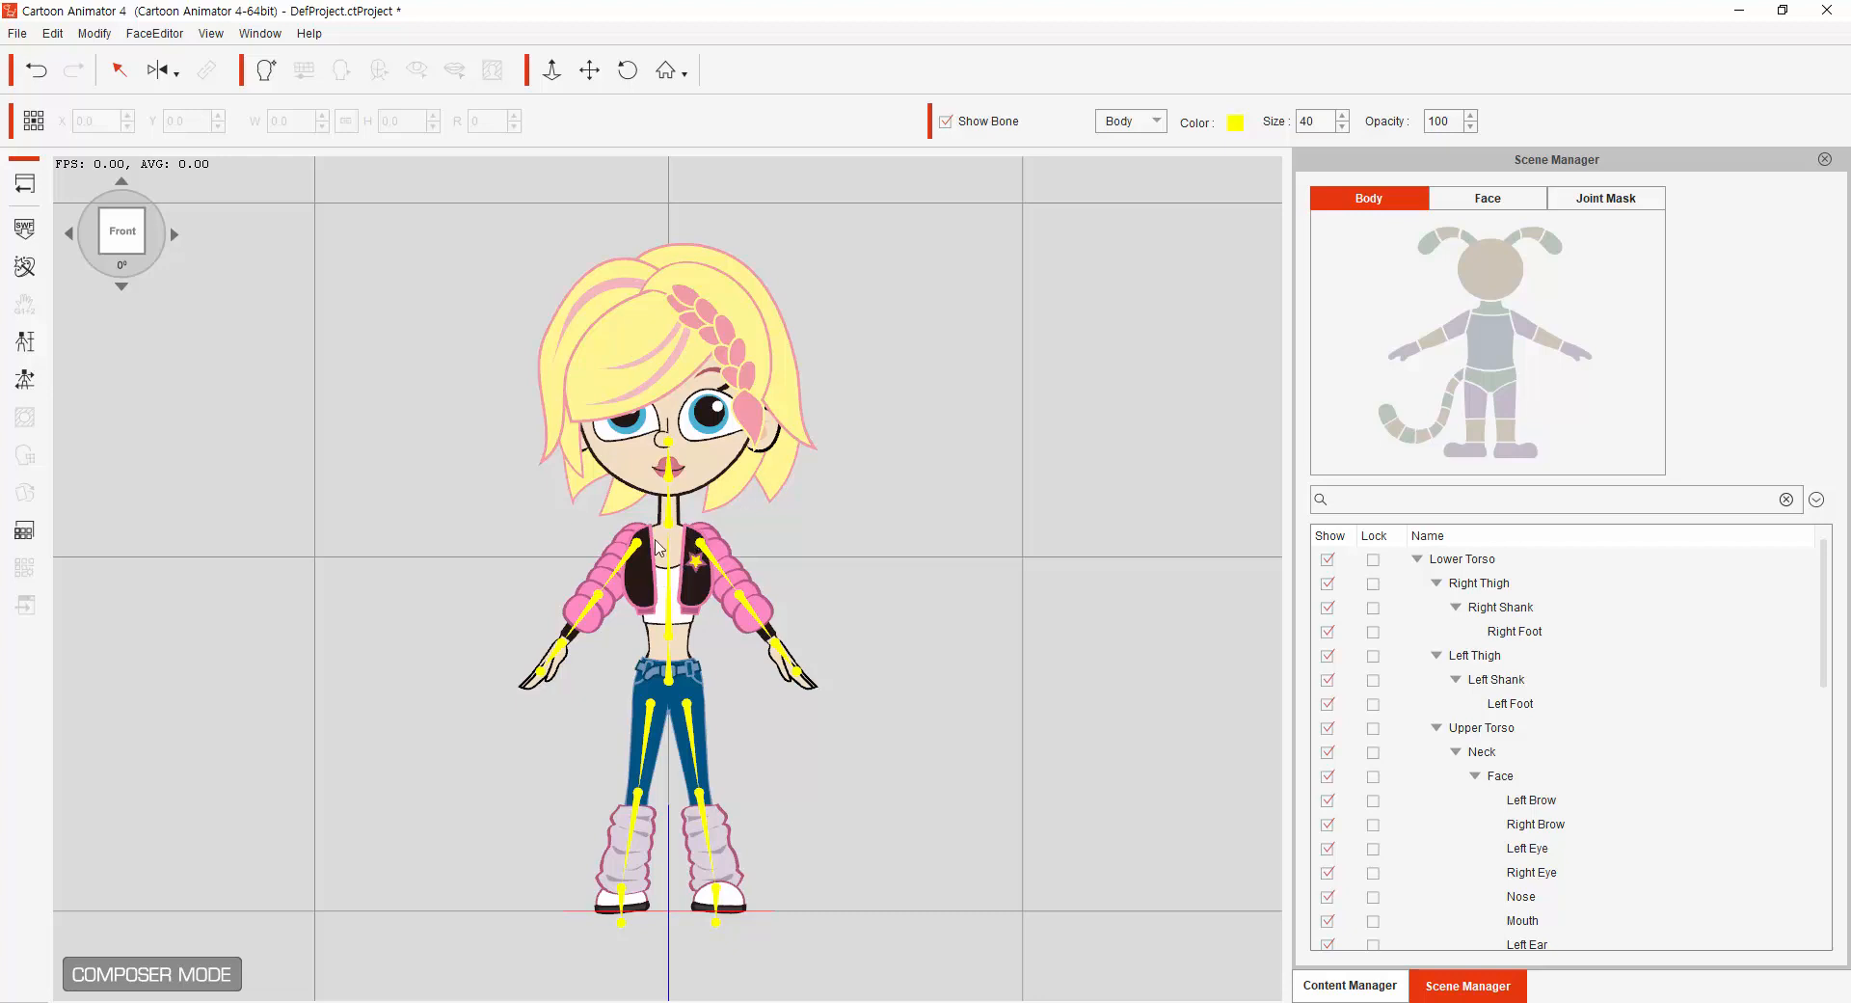
click(176, 248)
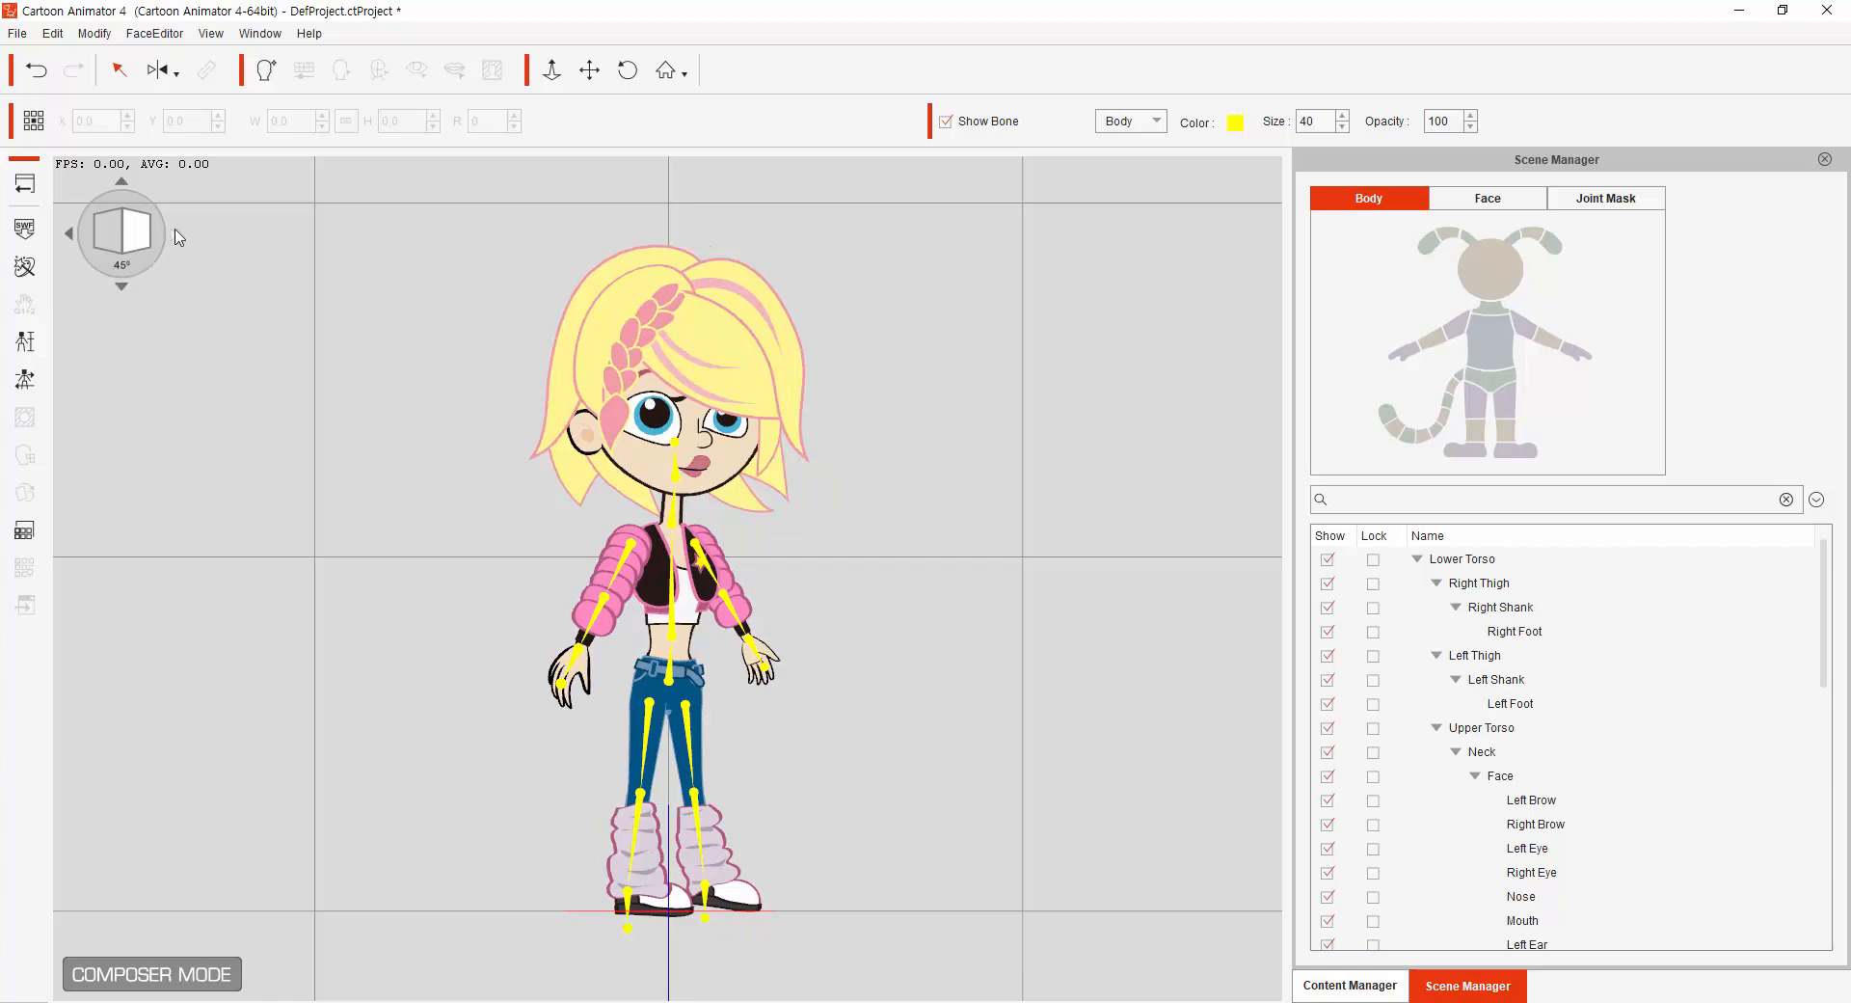
click(177, 236)
click(175, 236)
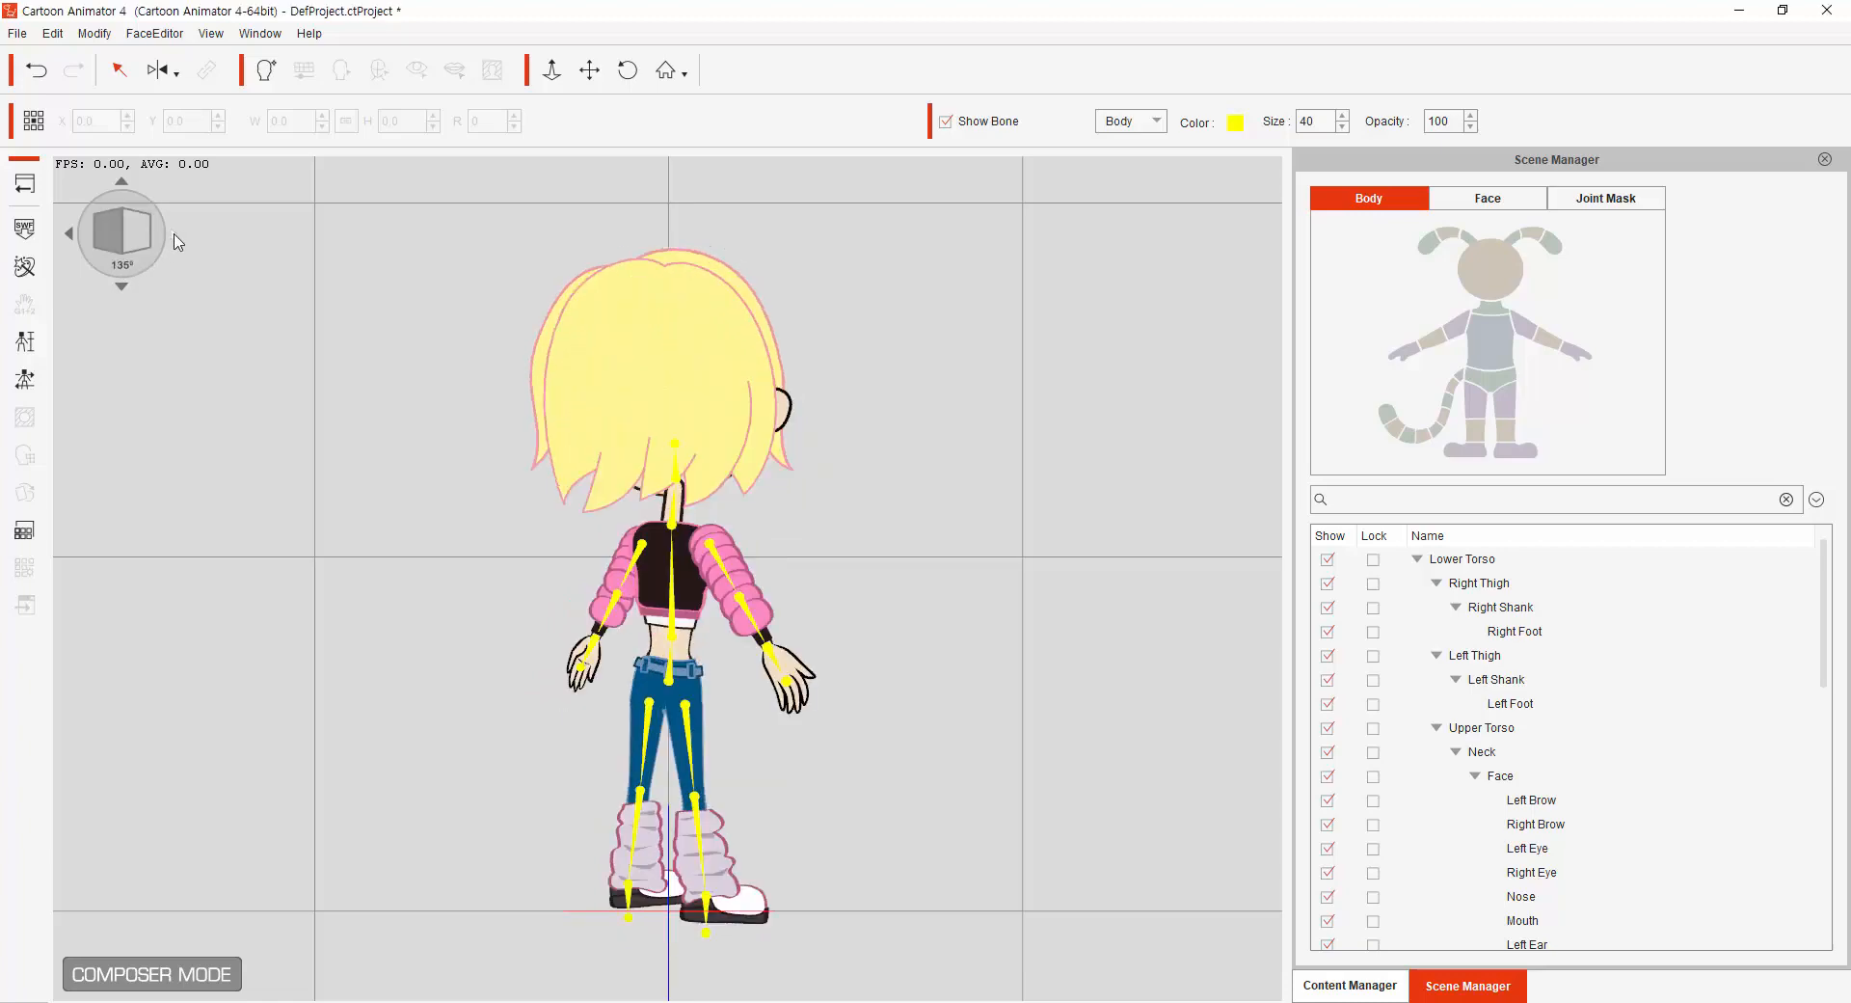
click(178, 242)
click(177, 242)
click(178, 242)
click(178, 243)
click(178, 242)
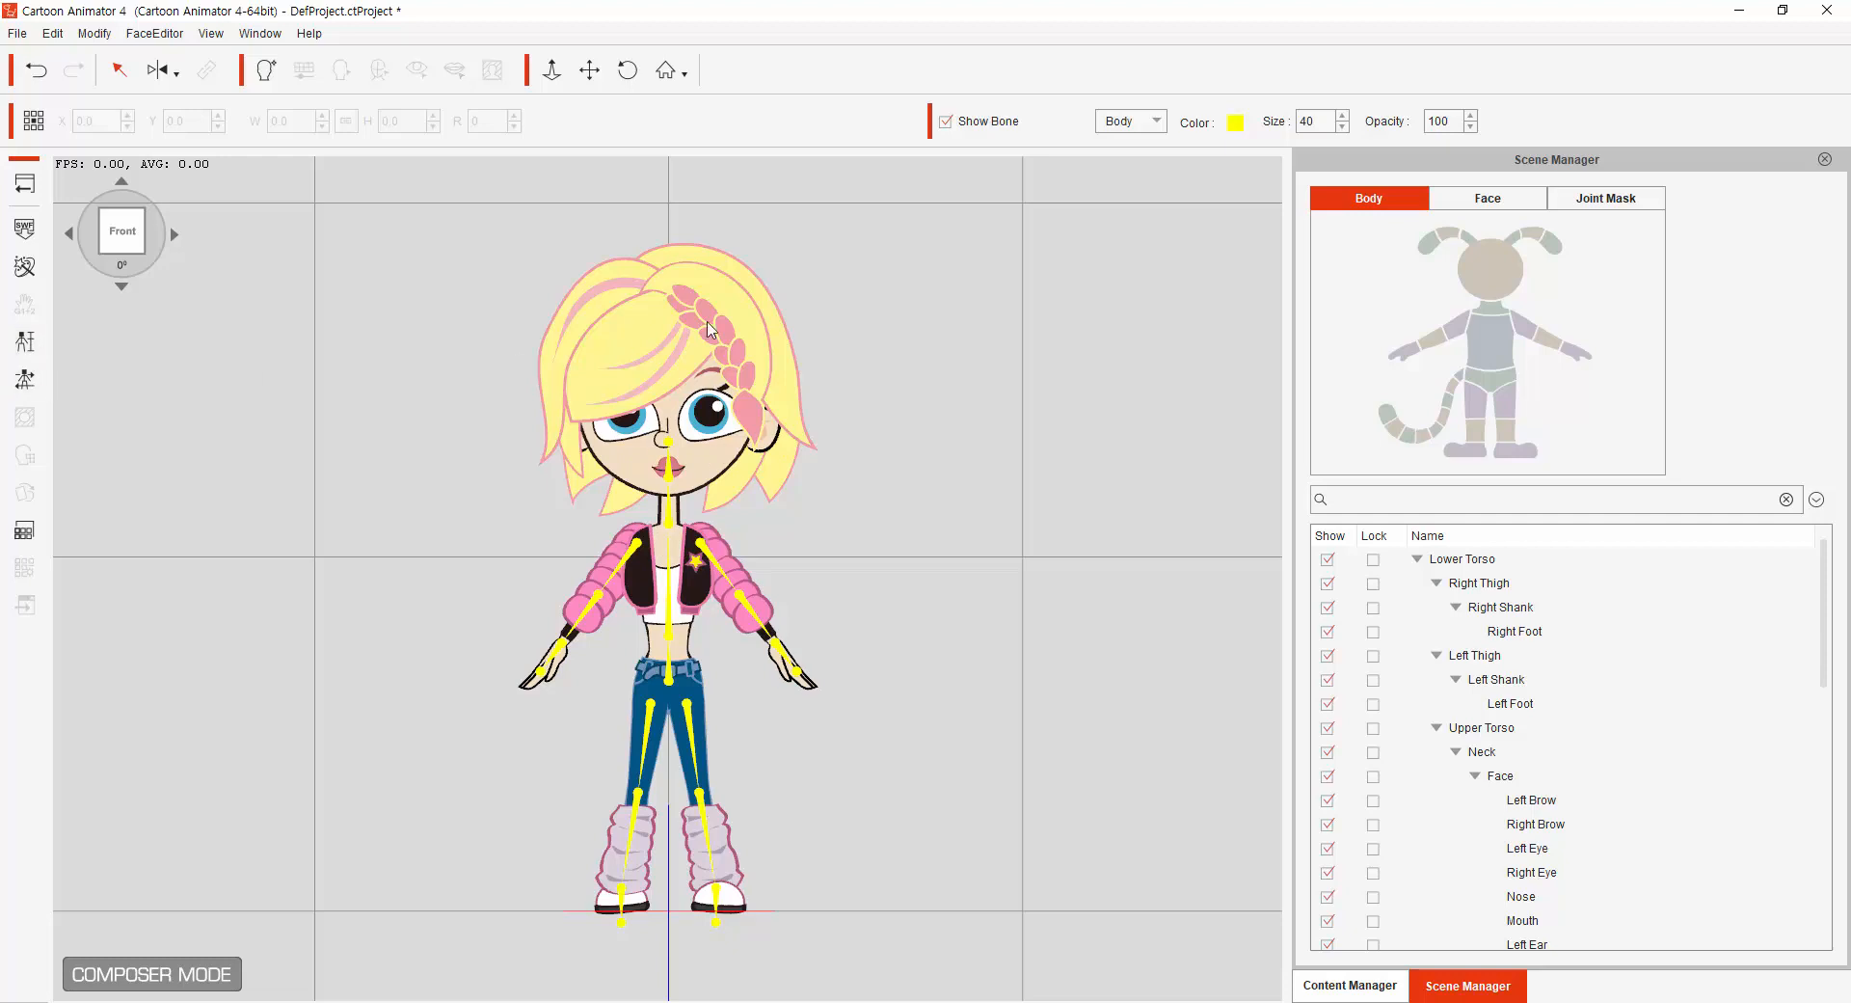
Try the Stretchy and other Actor Proportion presets on G2_Cherry and restore 1 Default at weight 100.
click(29, 344)
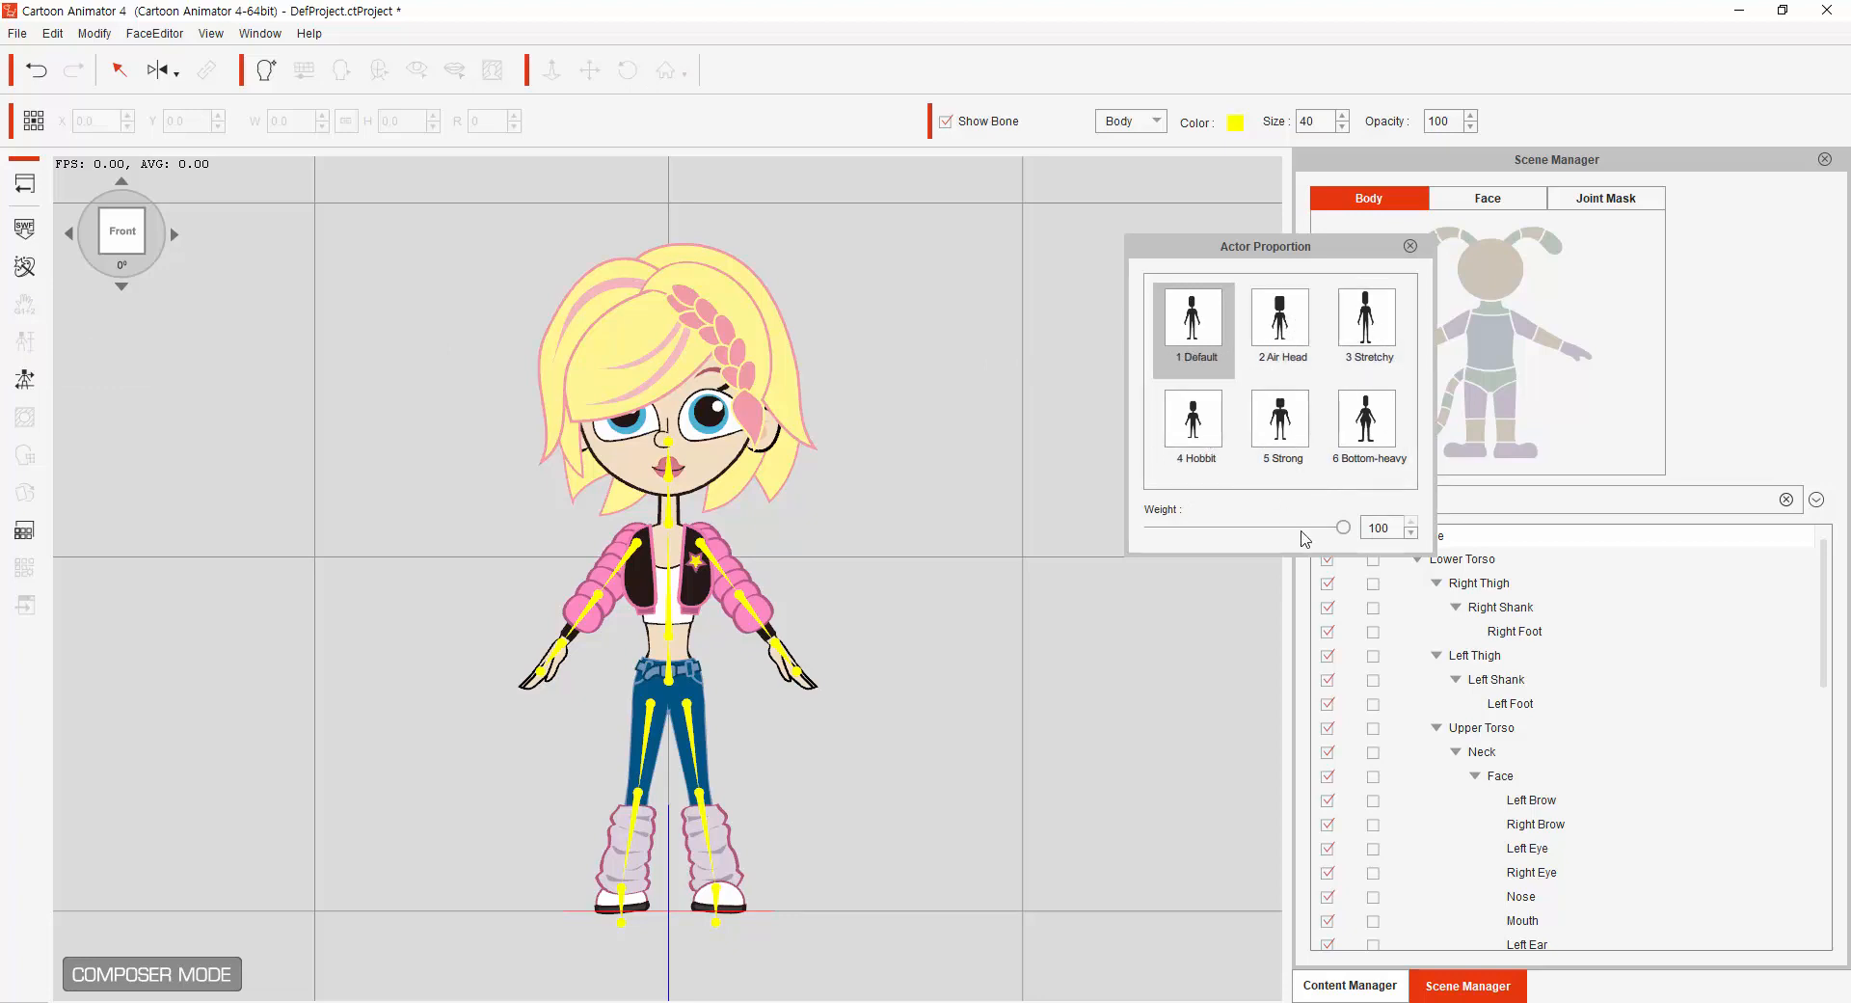
click(1279, 328)
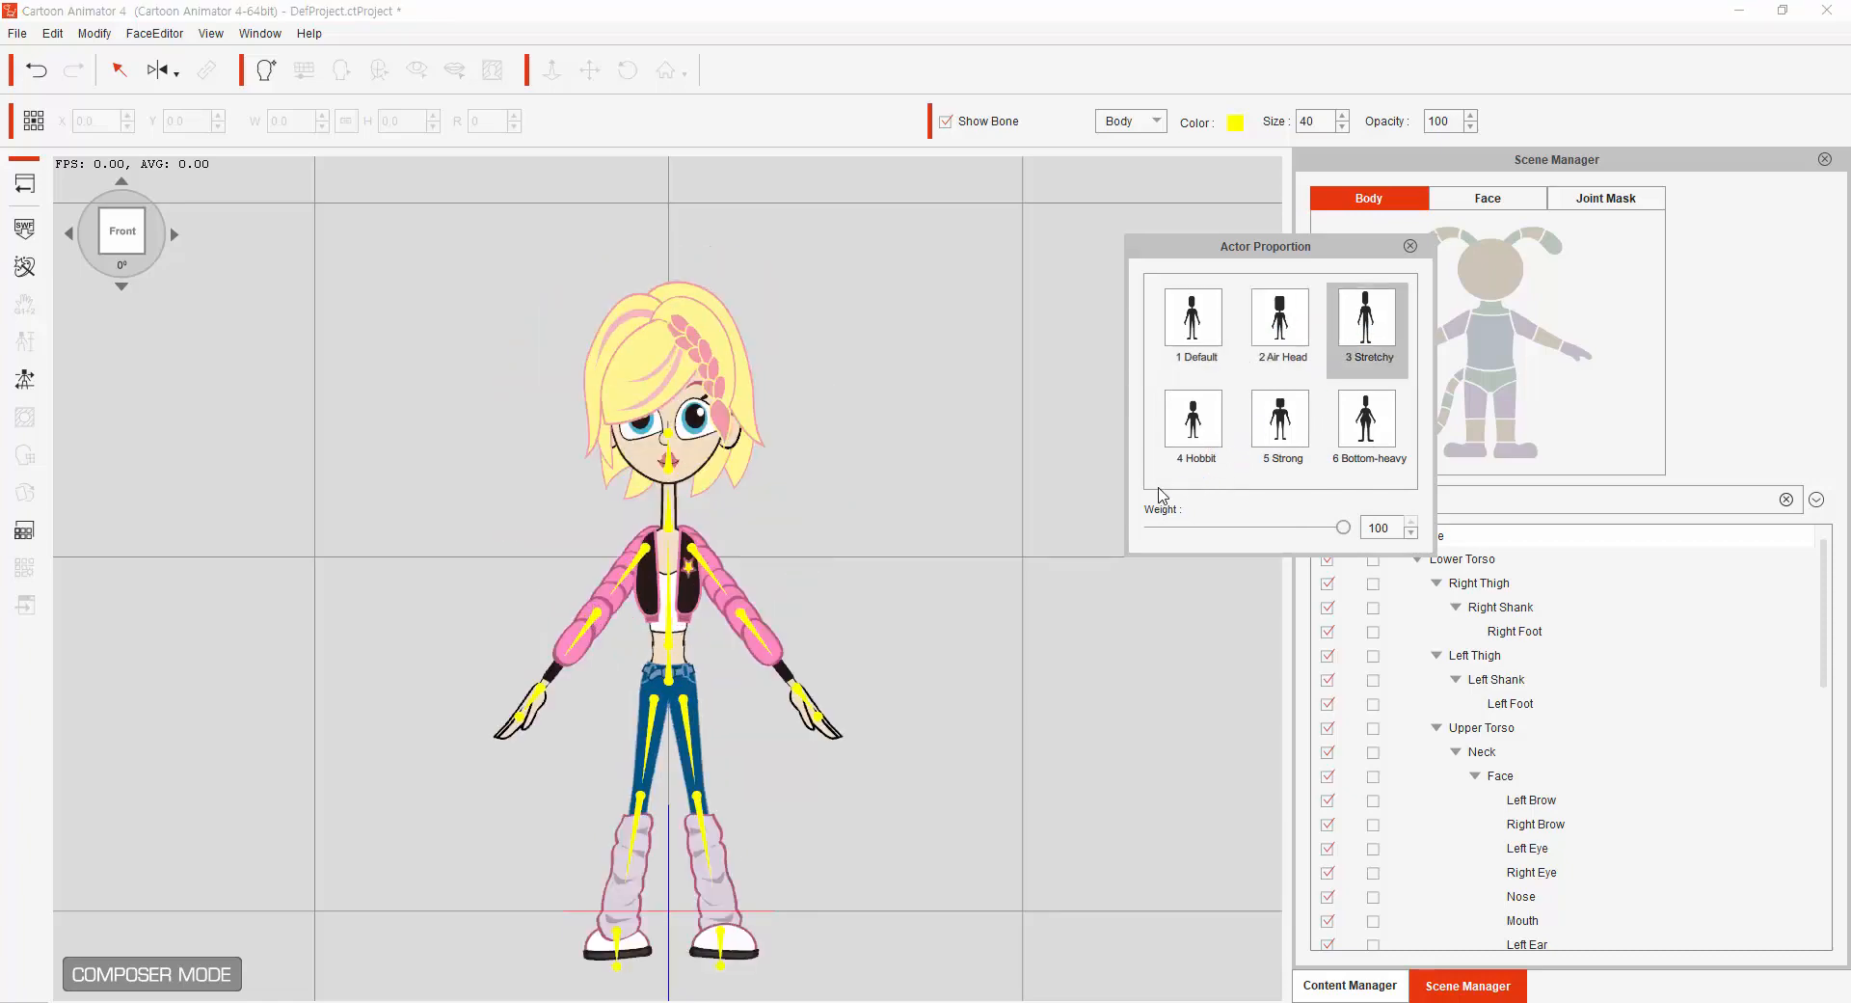
click(1193, 425)
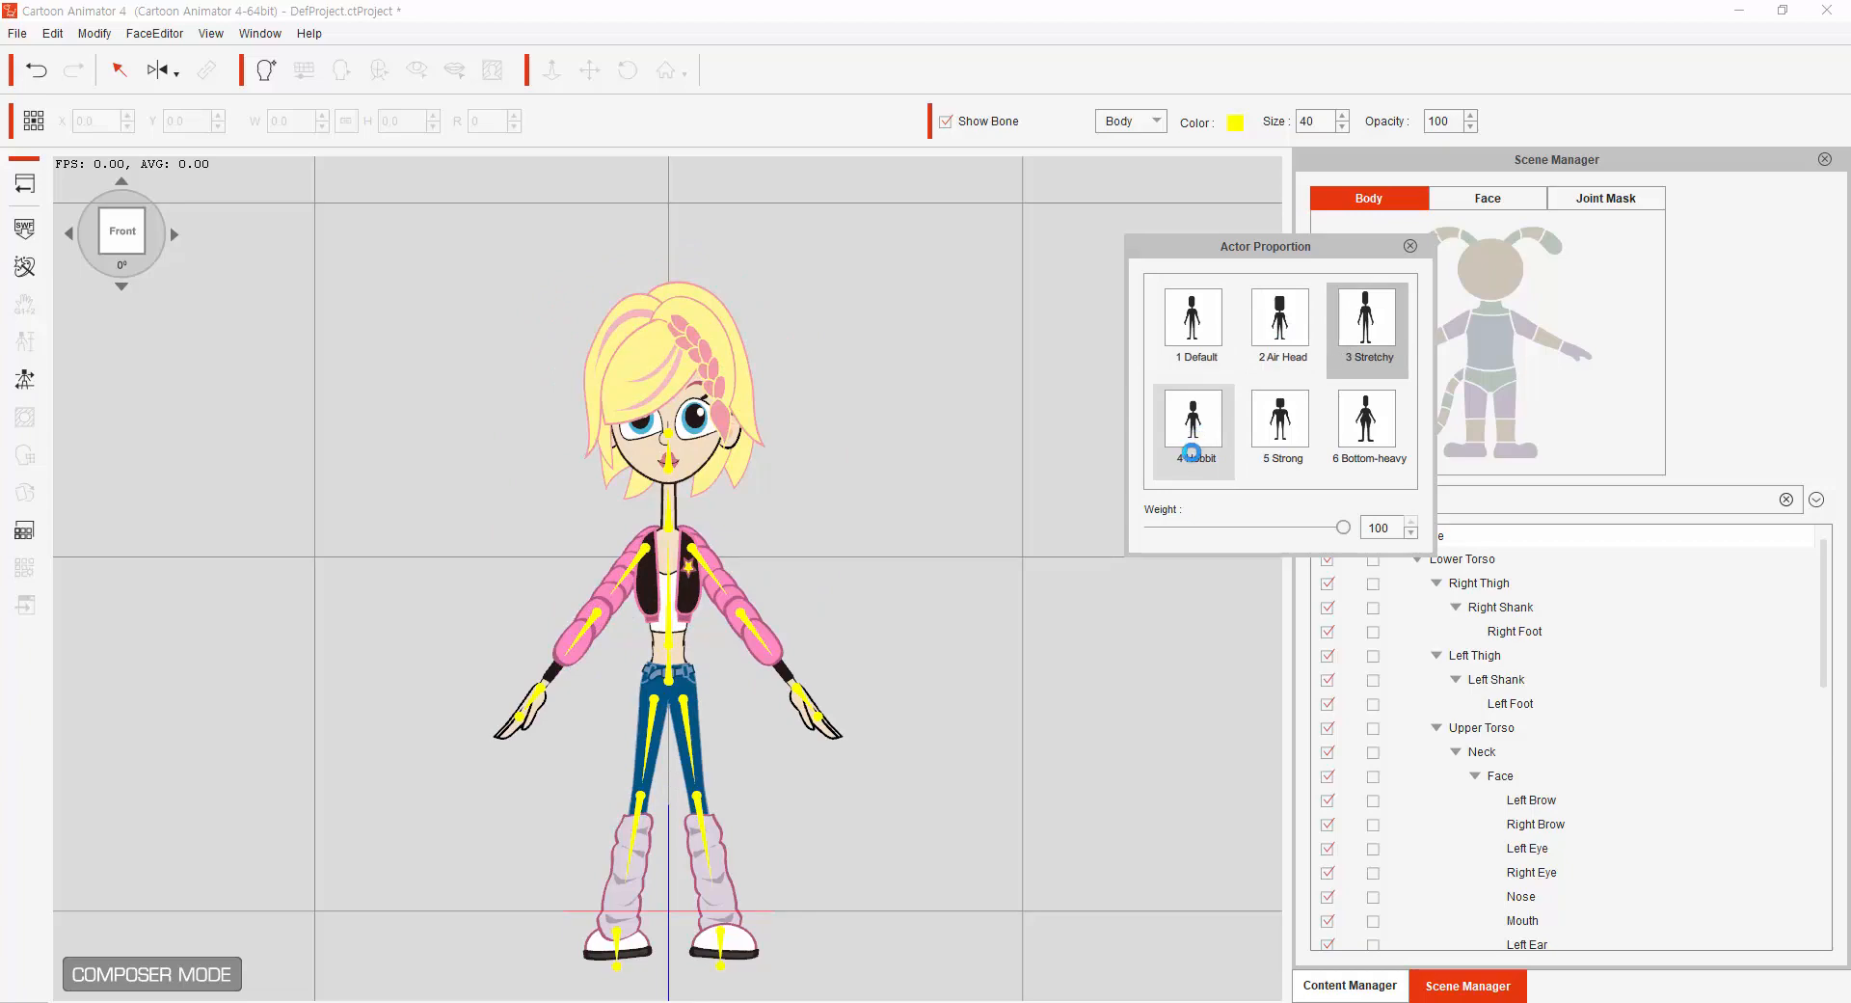
click(1194, 339)
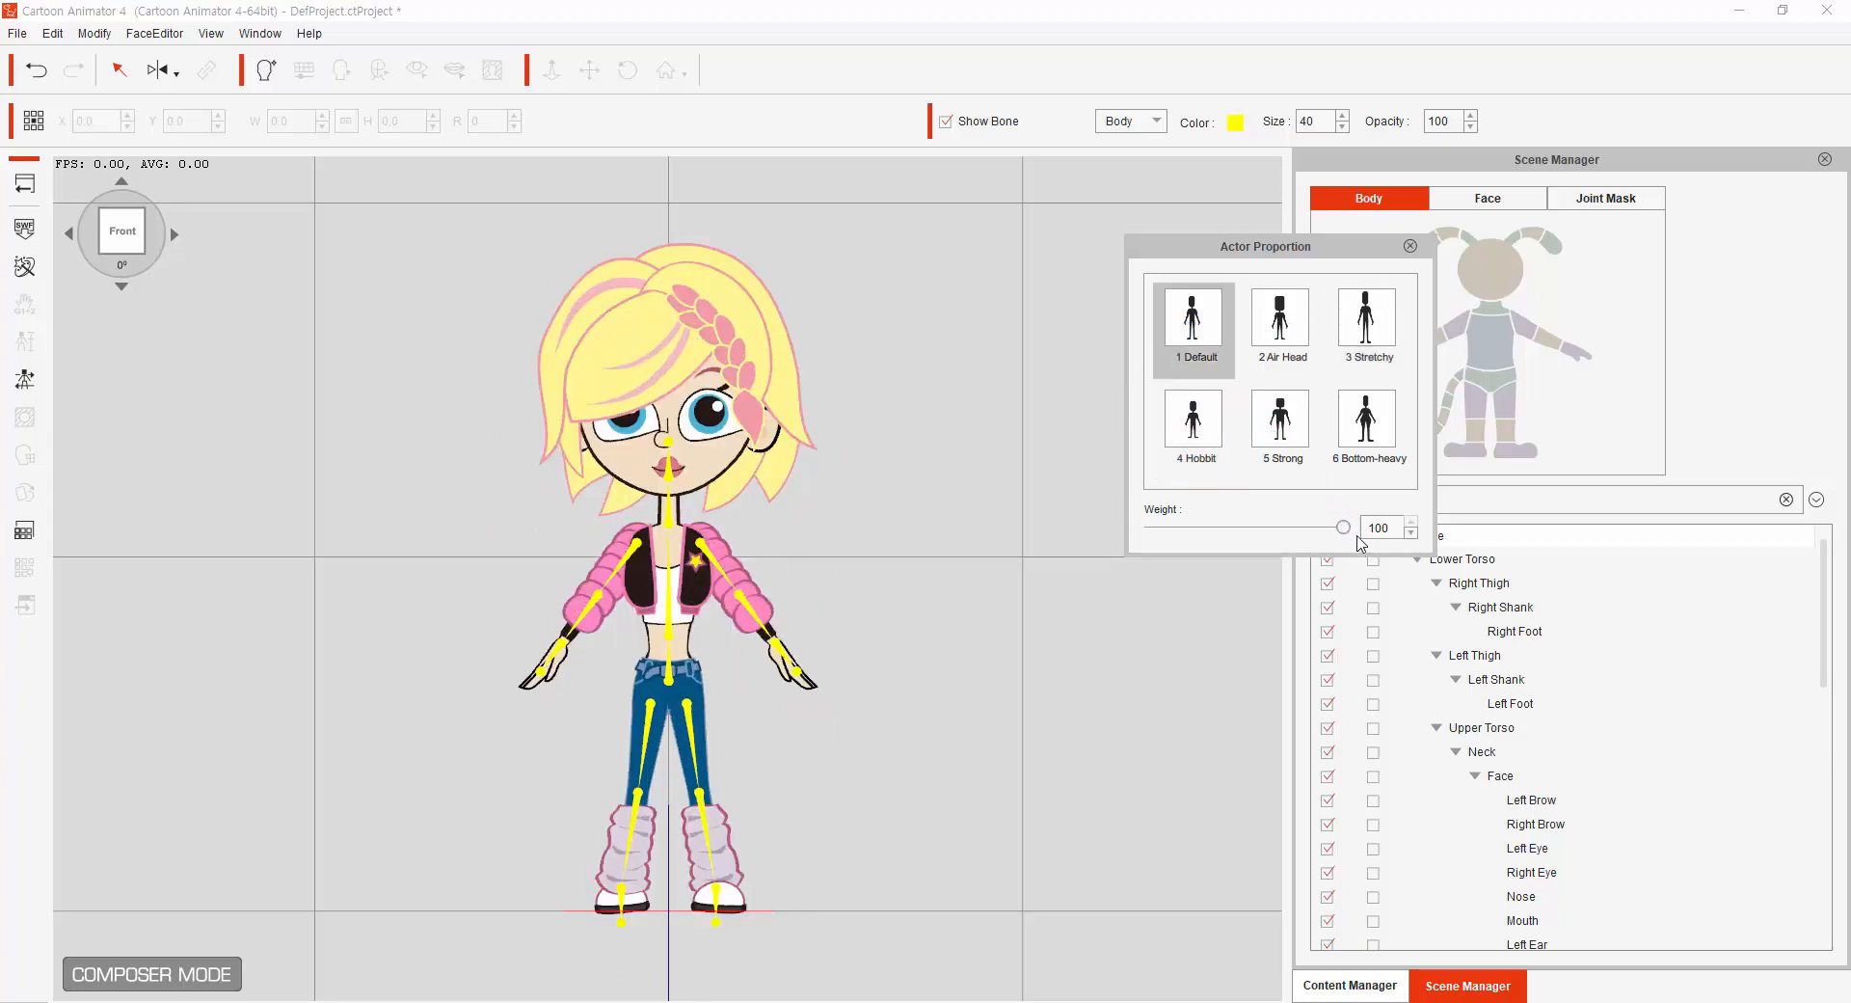
click(1411, 247)
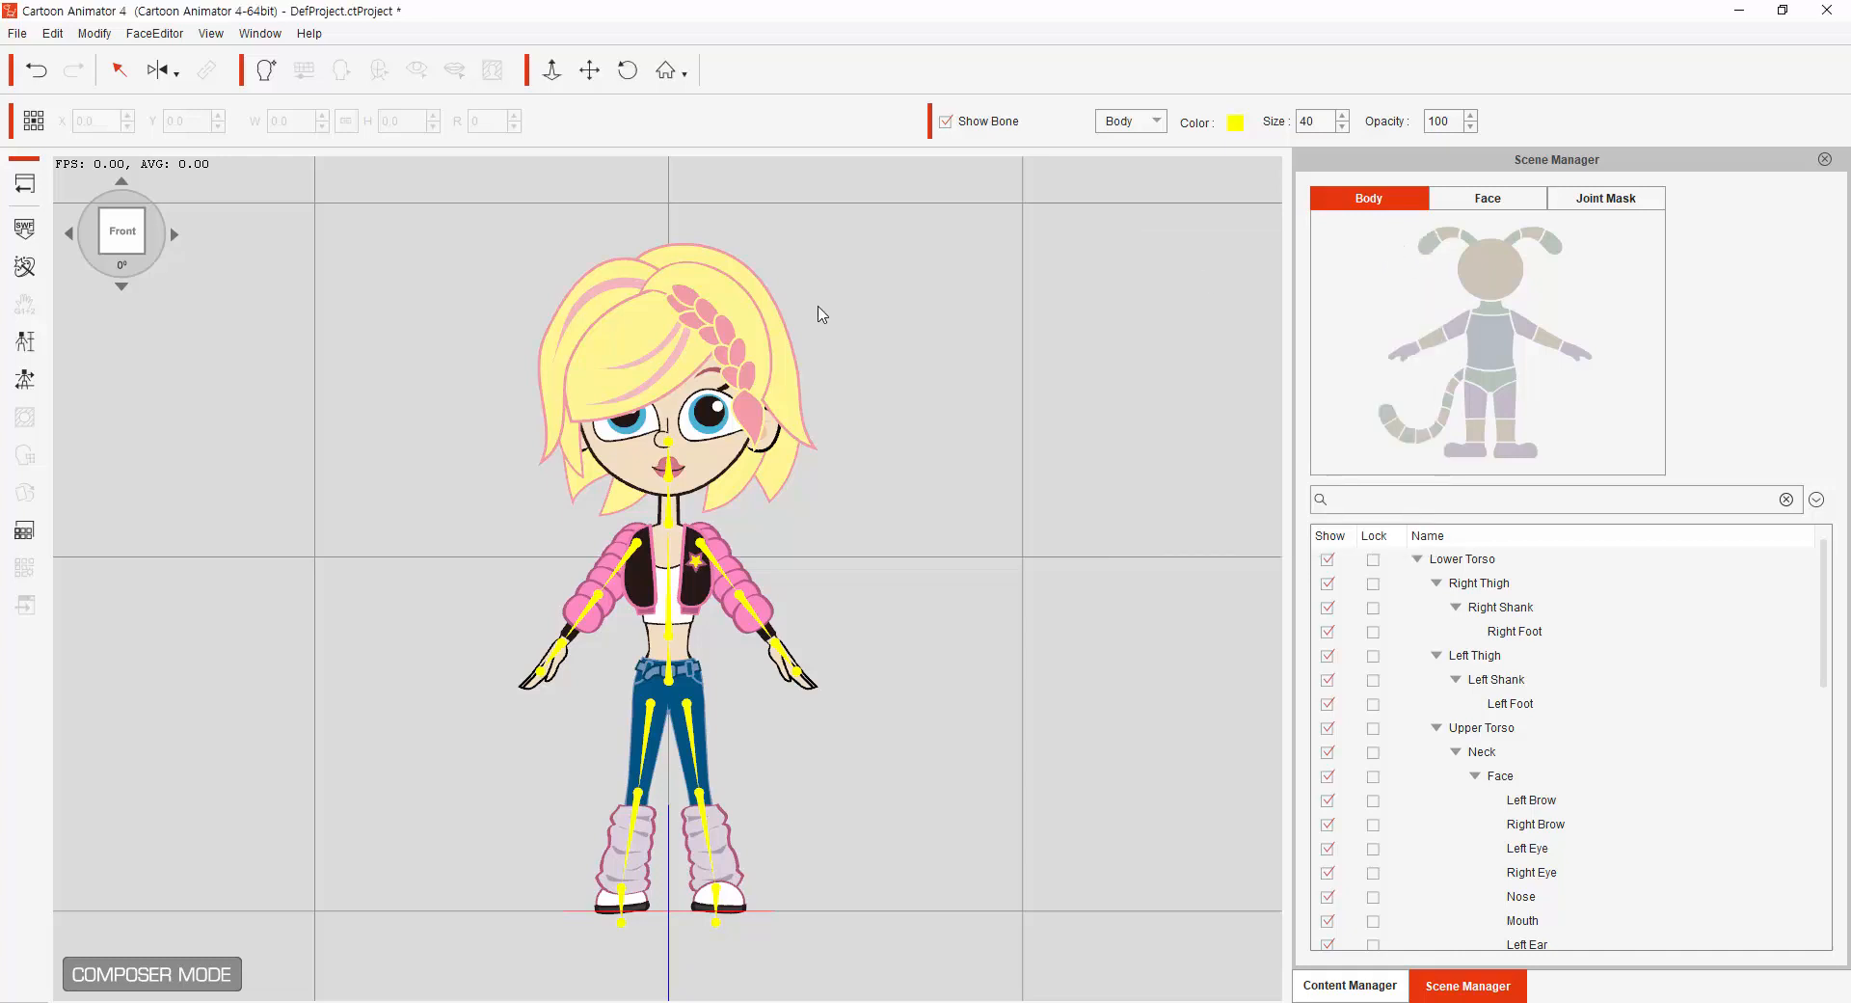
Preview the All body motion calibration on G2_Cherry, stop it and return to the stage.
click(25, 380)
click(1194, 372)
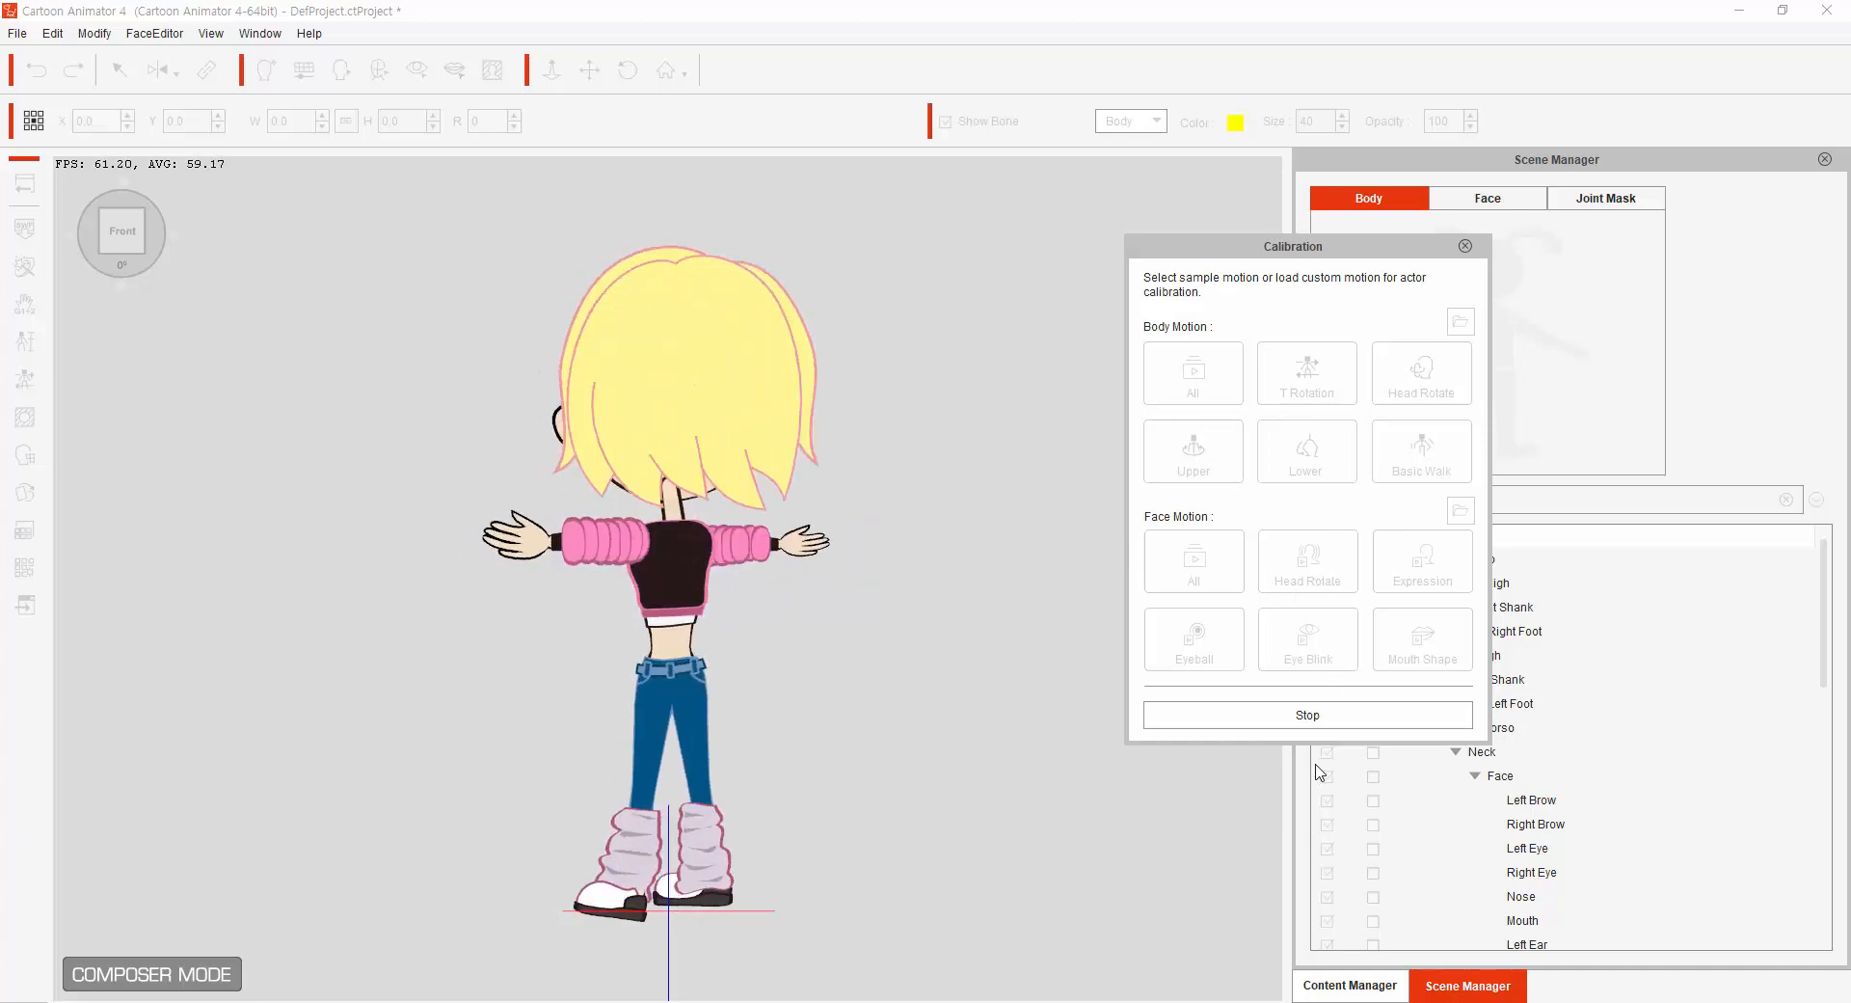
click(1315, 714)
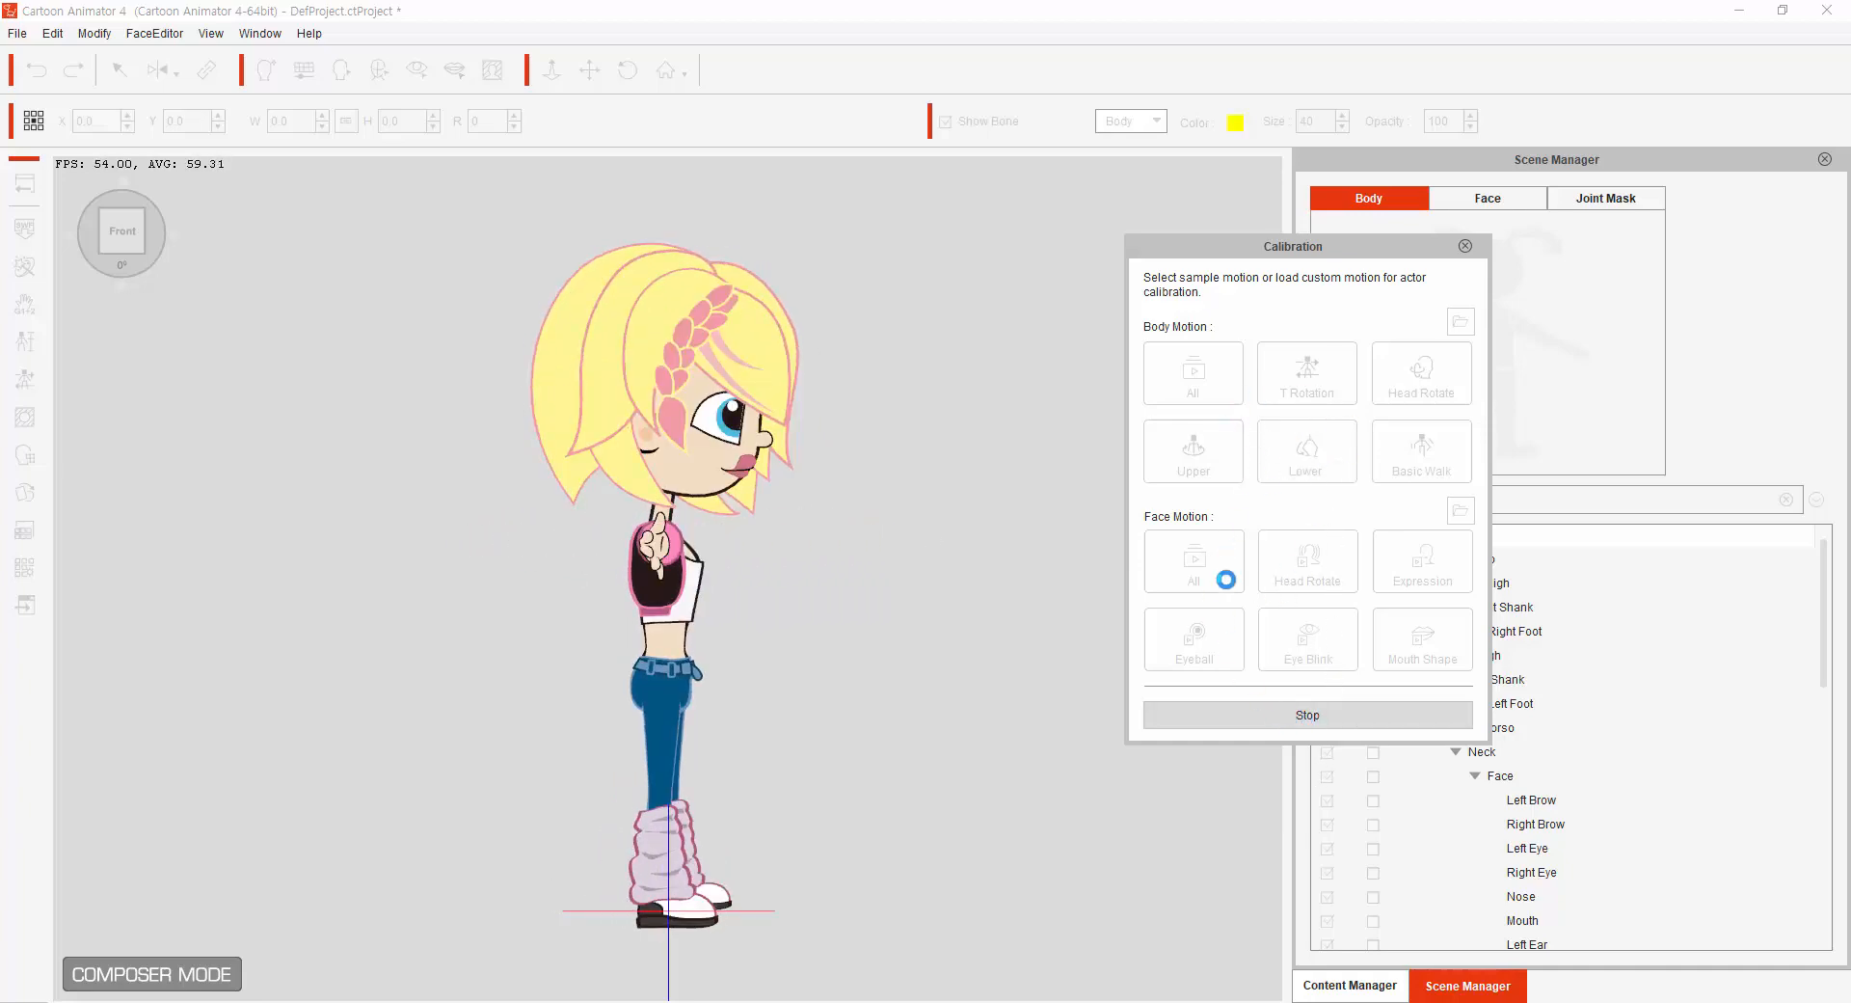
click(1466, 246)
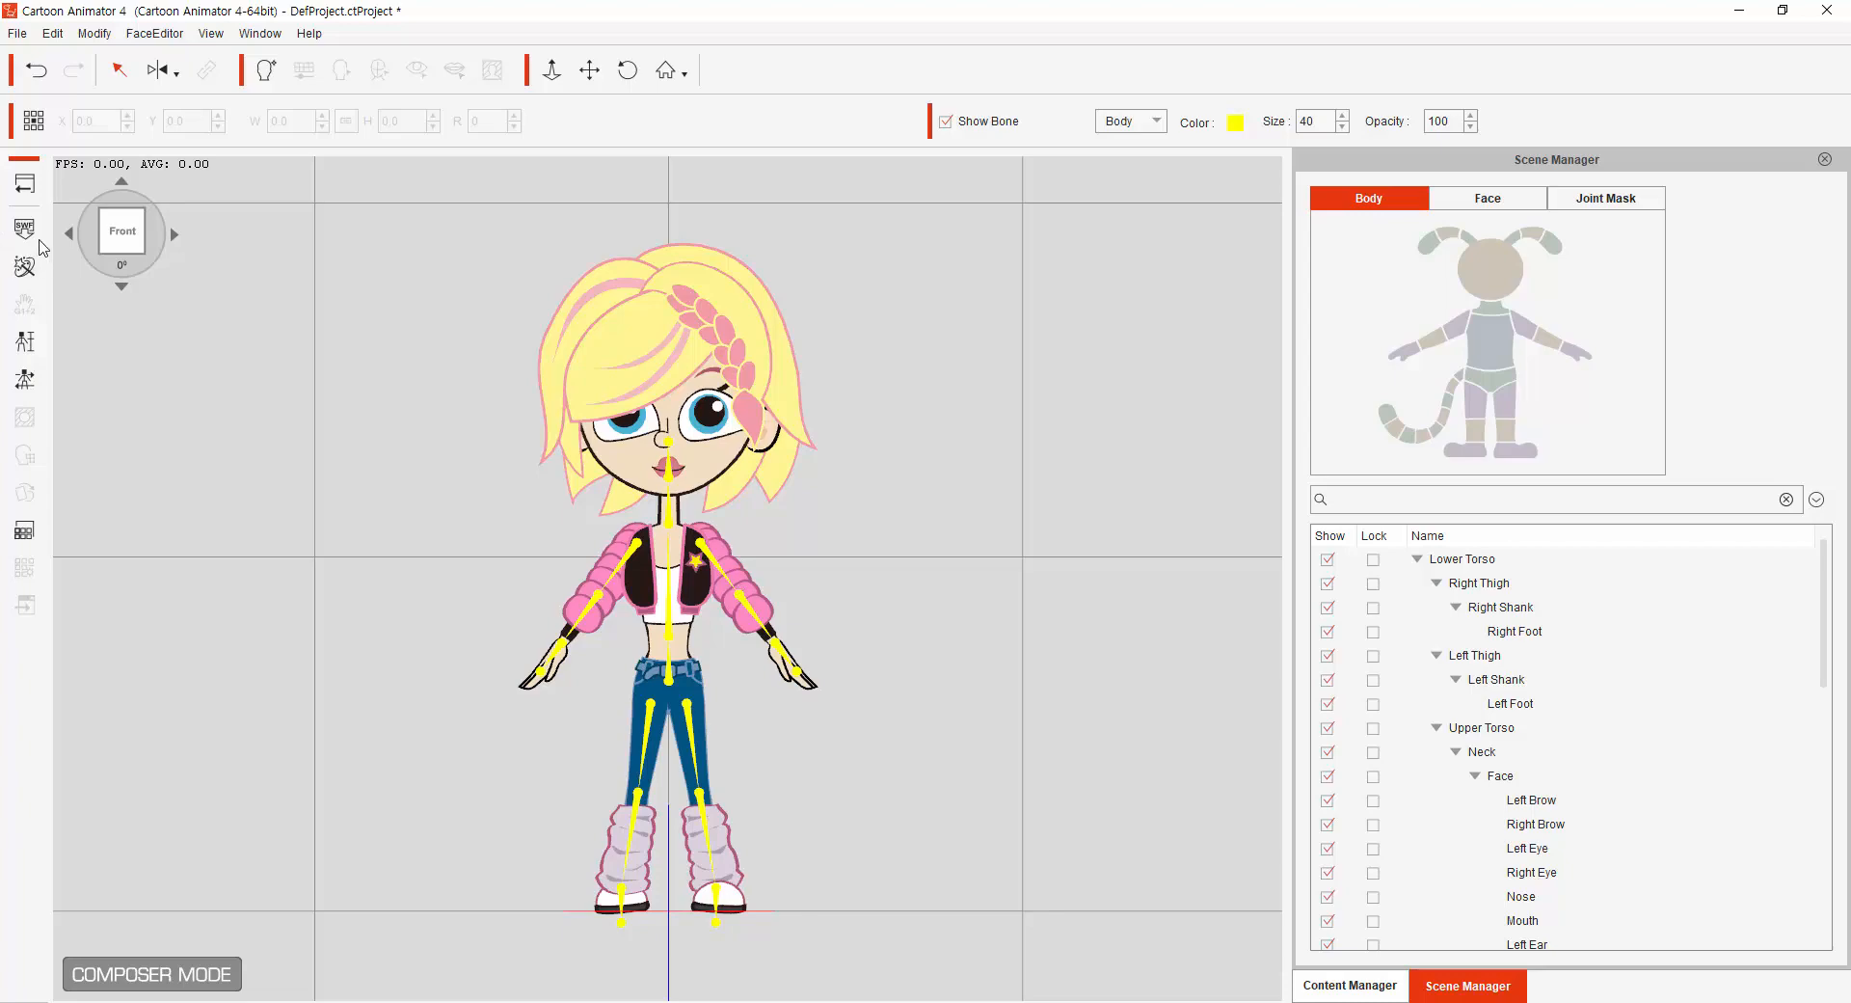
click(24, 183)
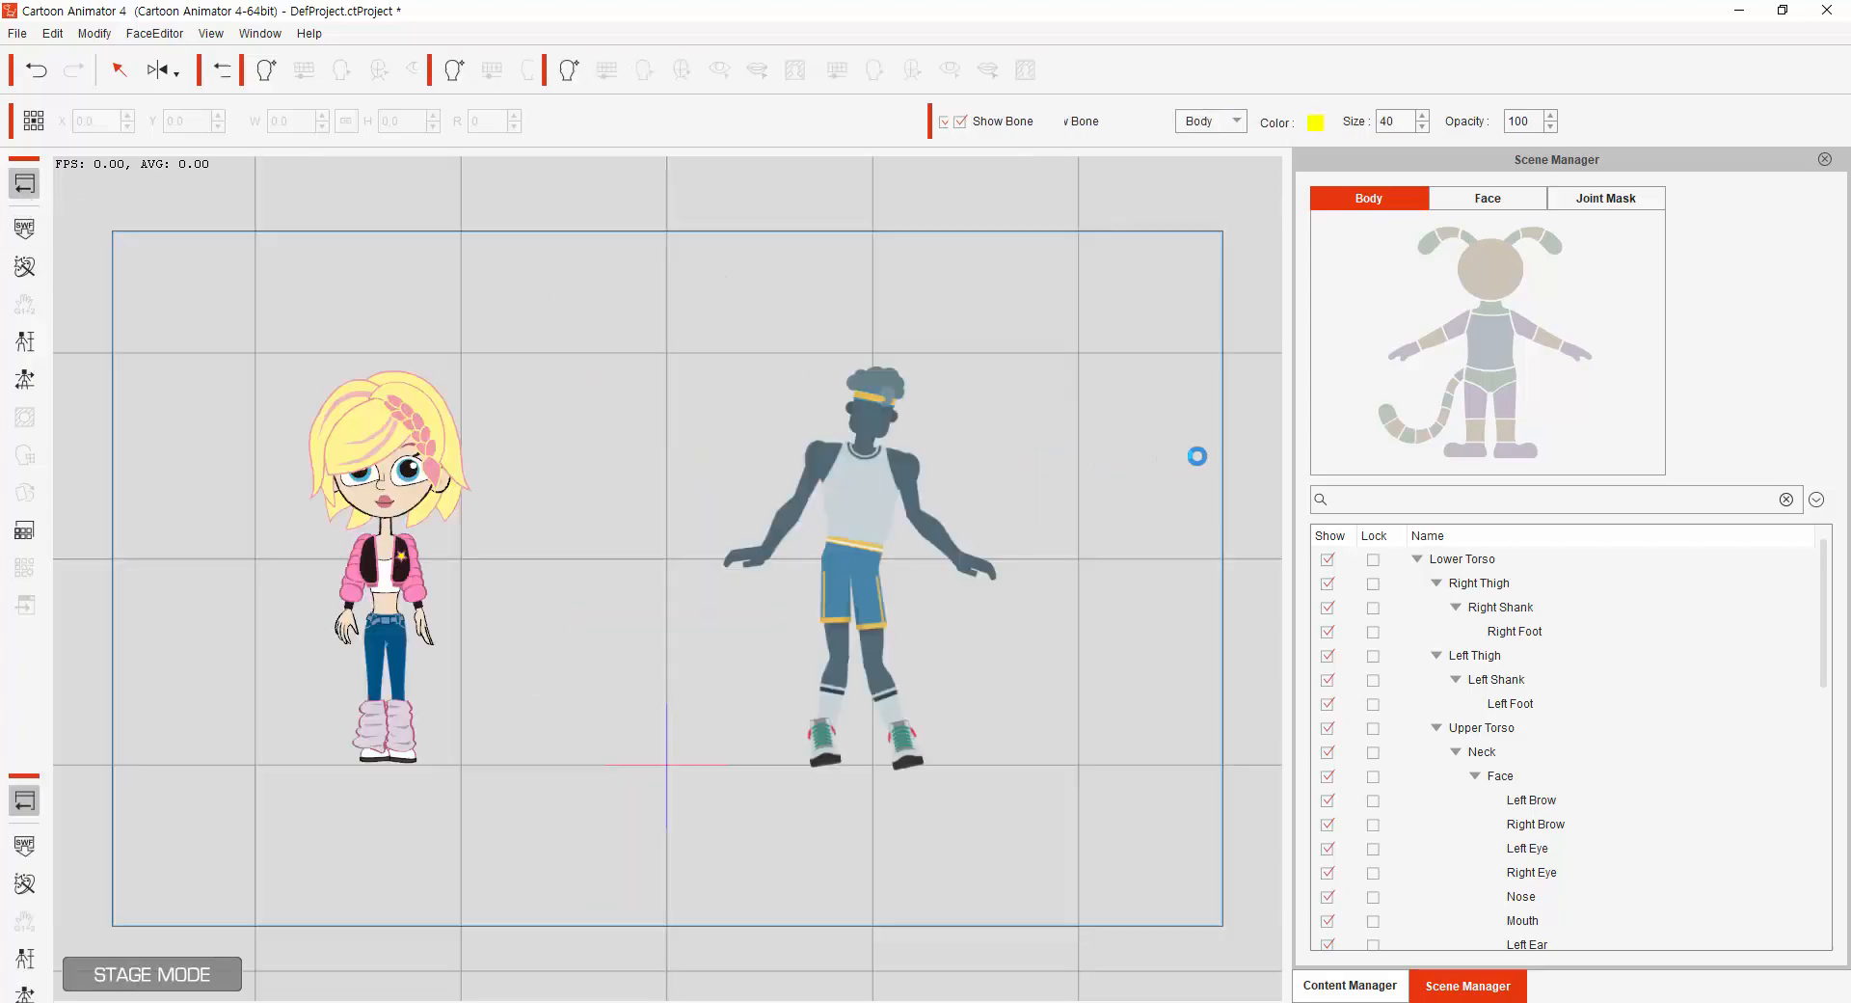
Show the G2 character templates in the Content Manager and reopen G2_Cherry in Composer Mode.
click(1350, 985)
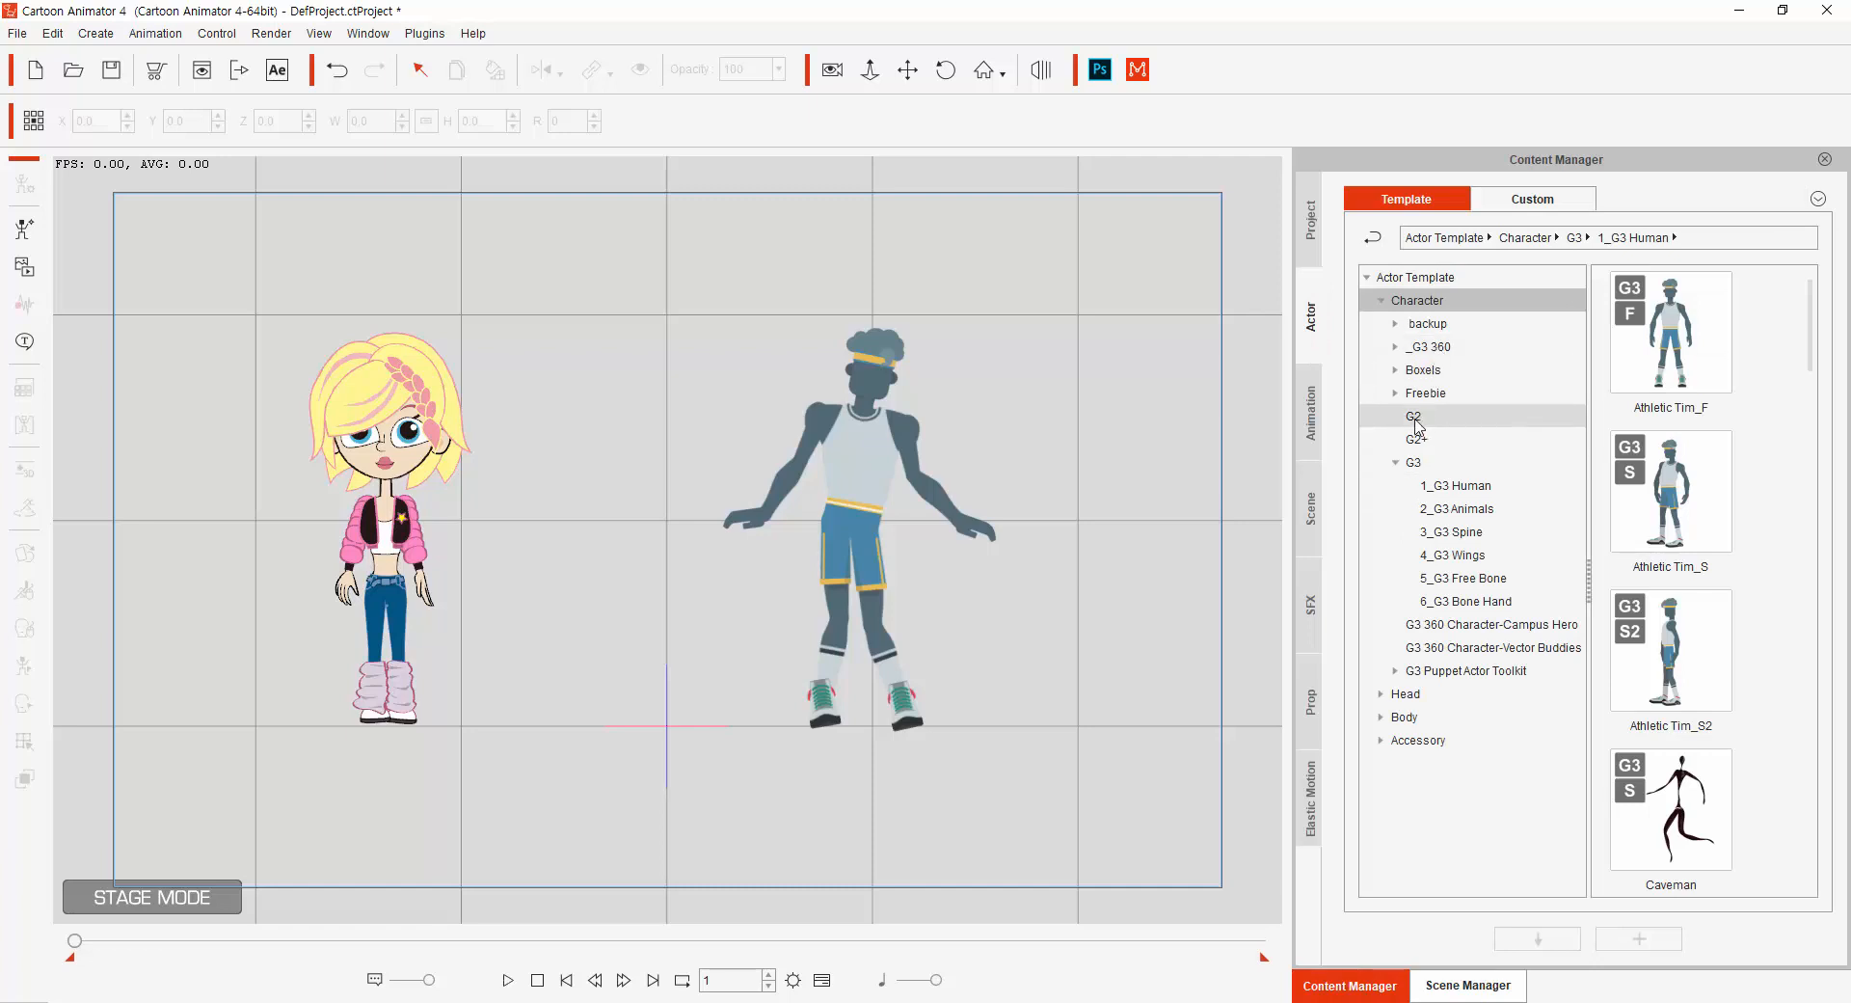
click(1414, 416)
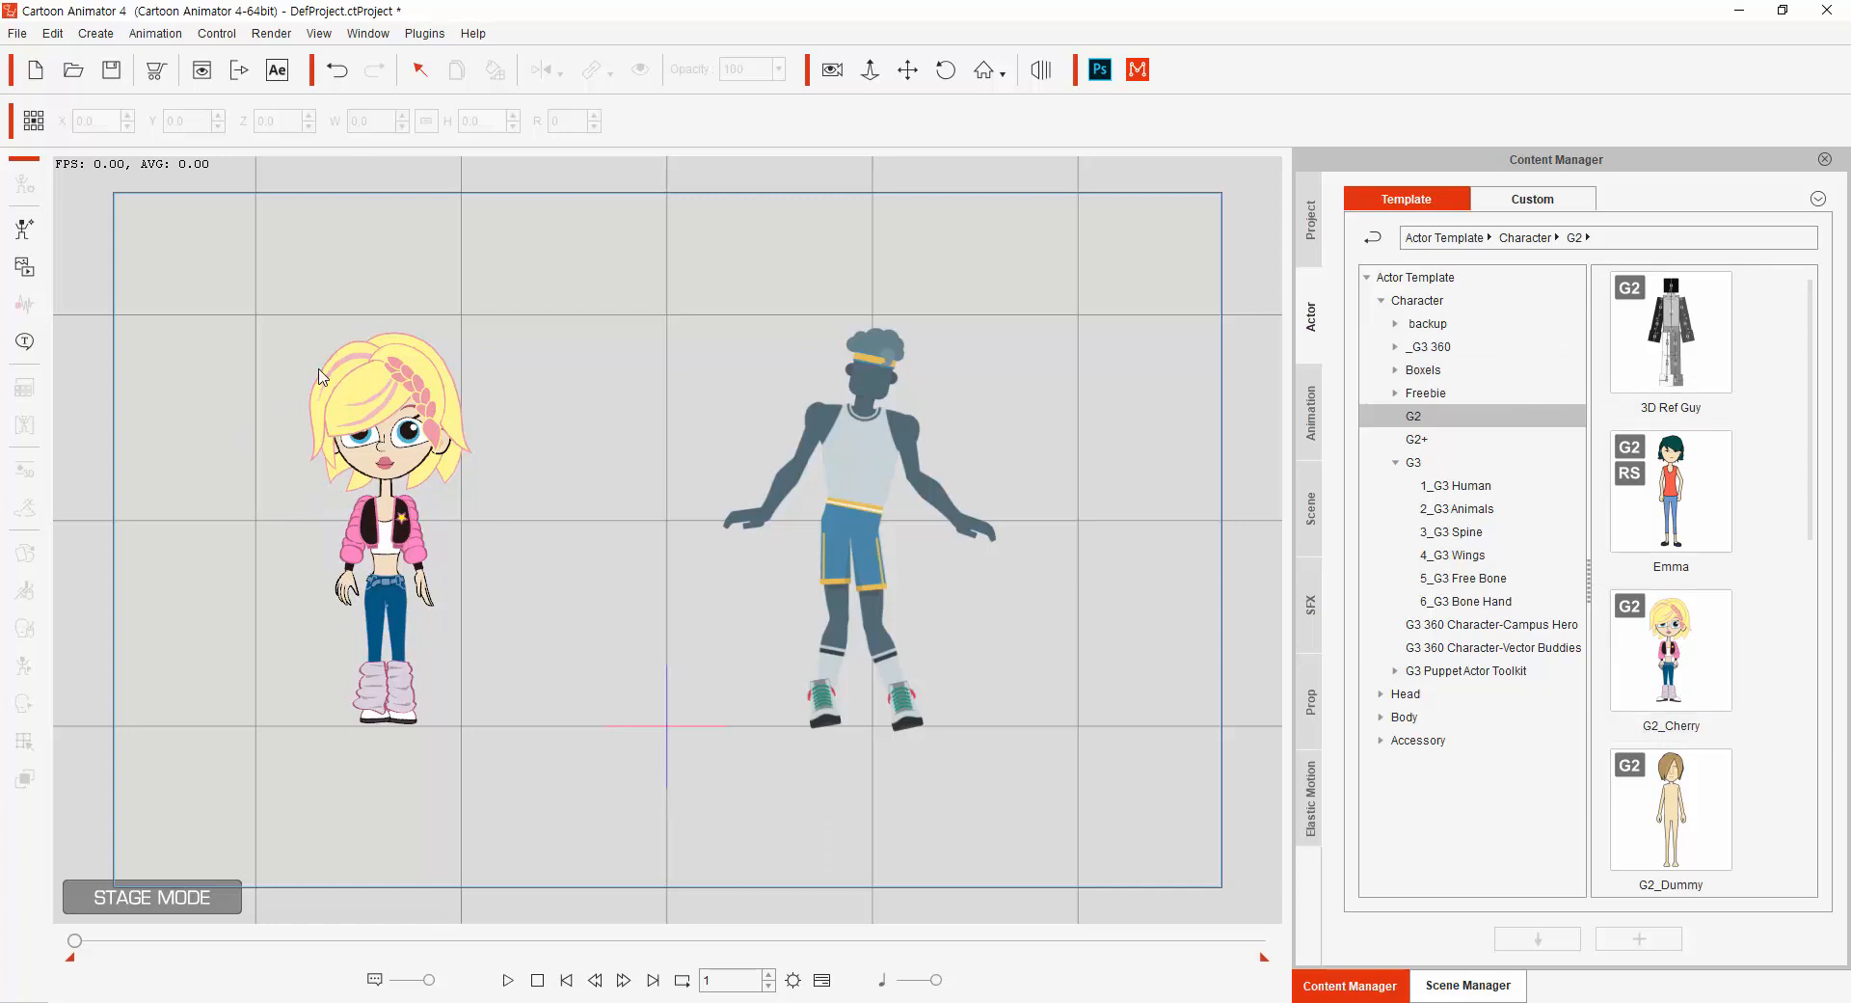
click(397, 434)
click(25, 187)
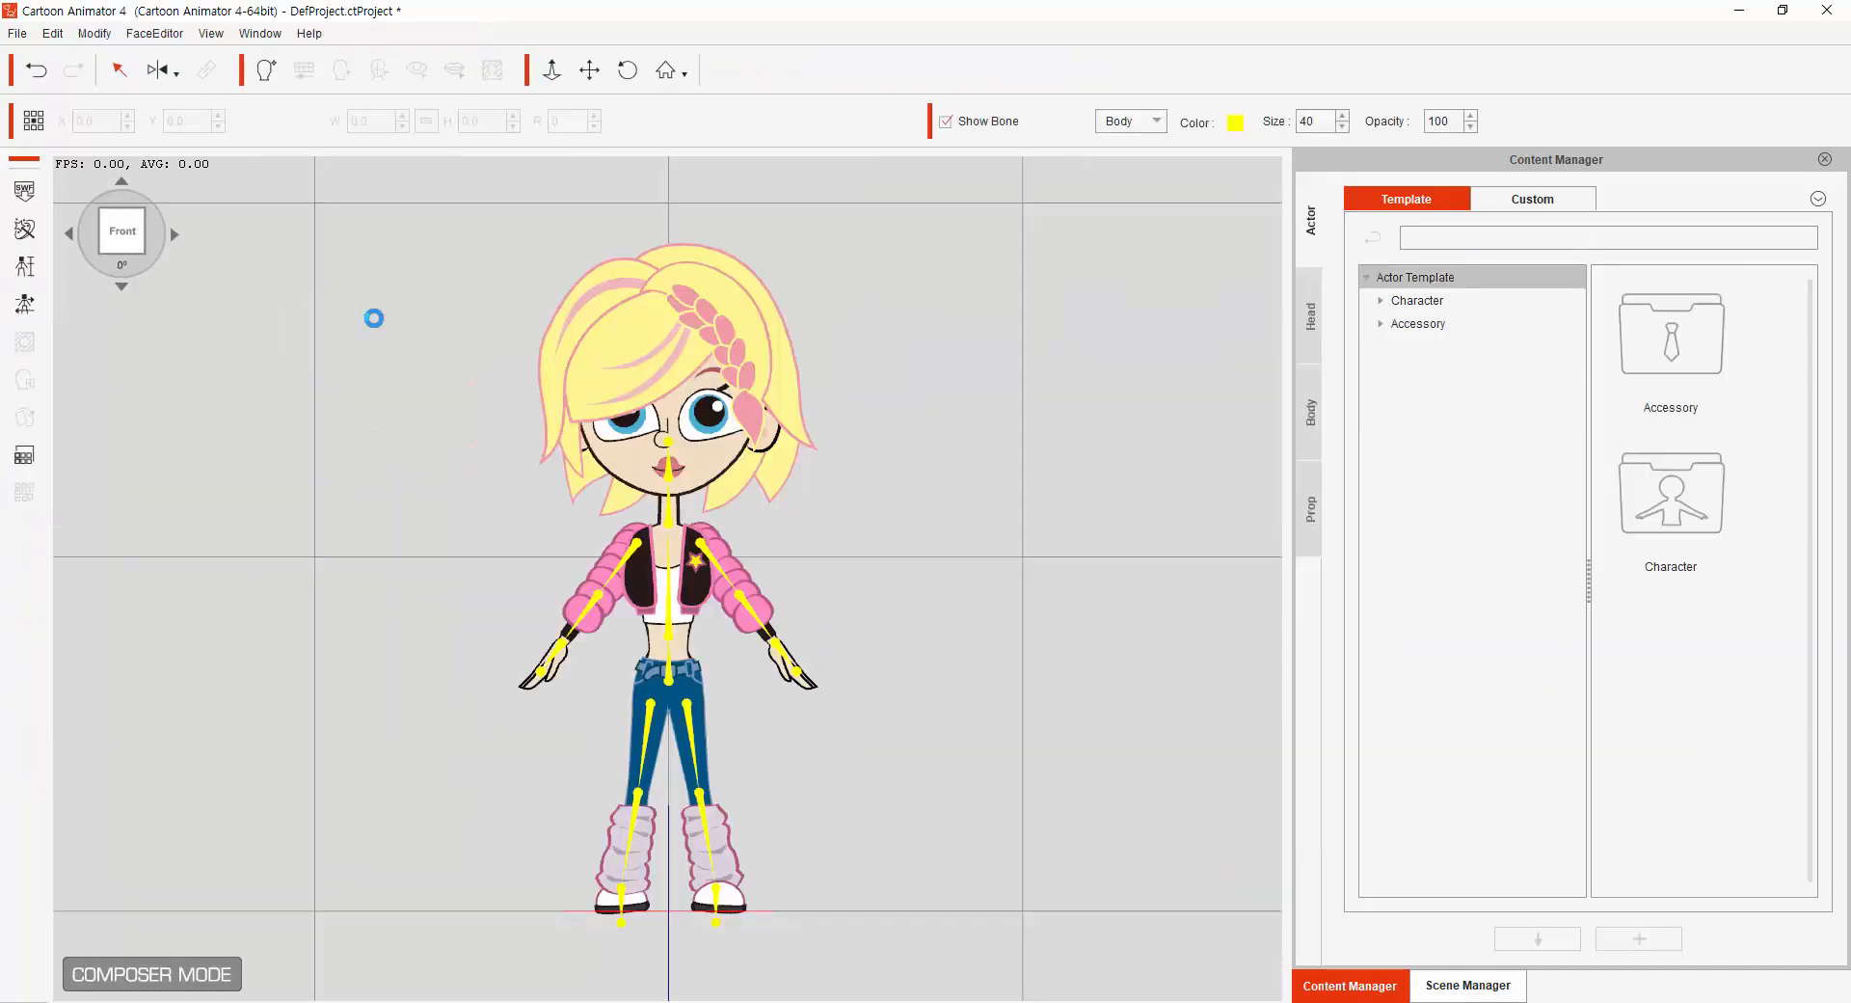
Open the Sprite Editor for G2_Cherry's upper torso and place it clear of the character.
click(685, 606)
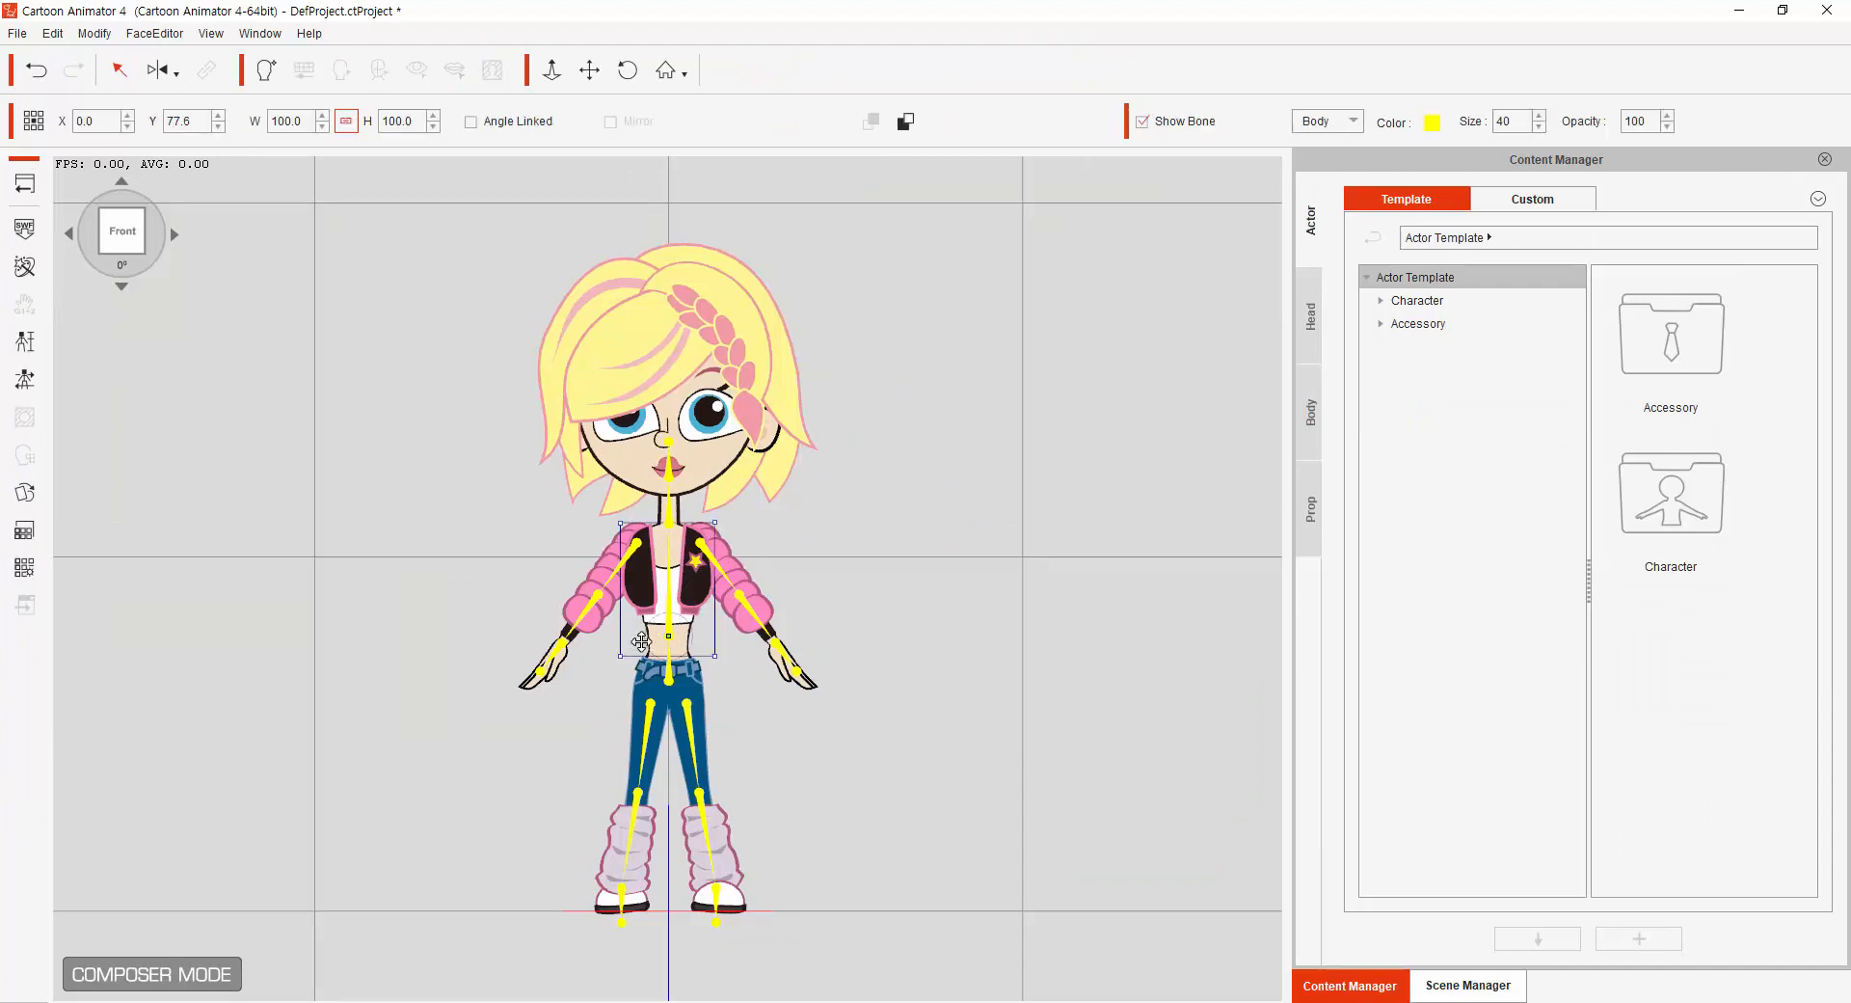
click(25, 493)
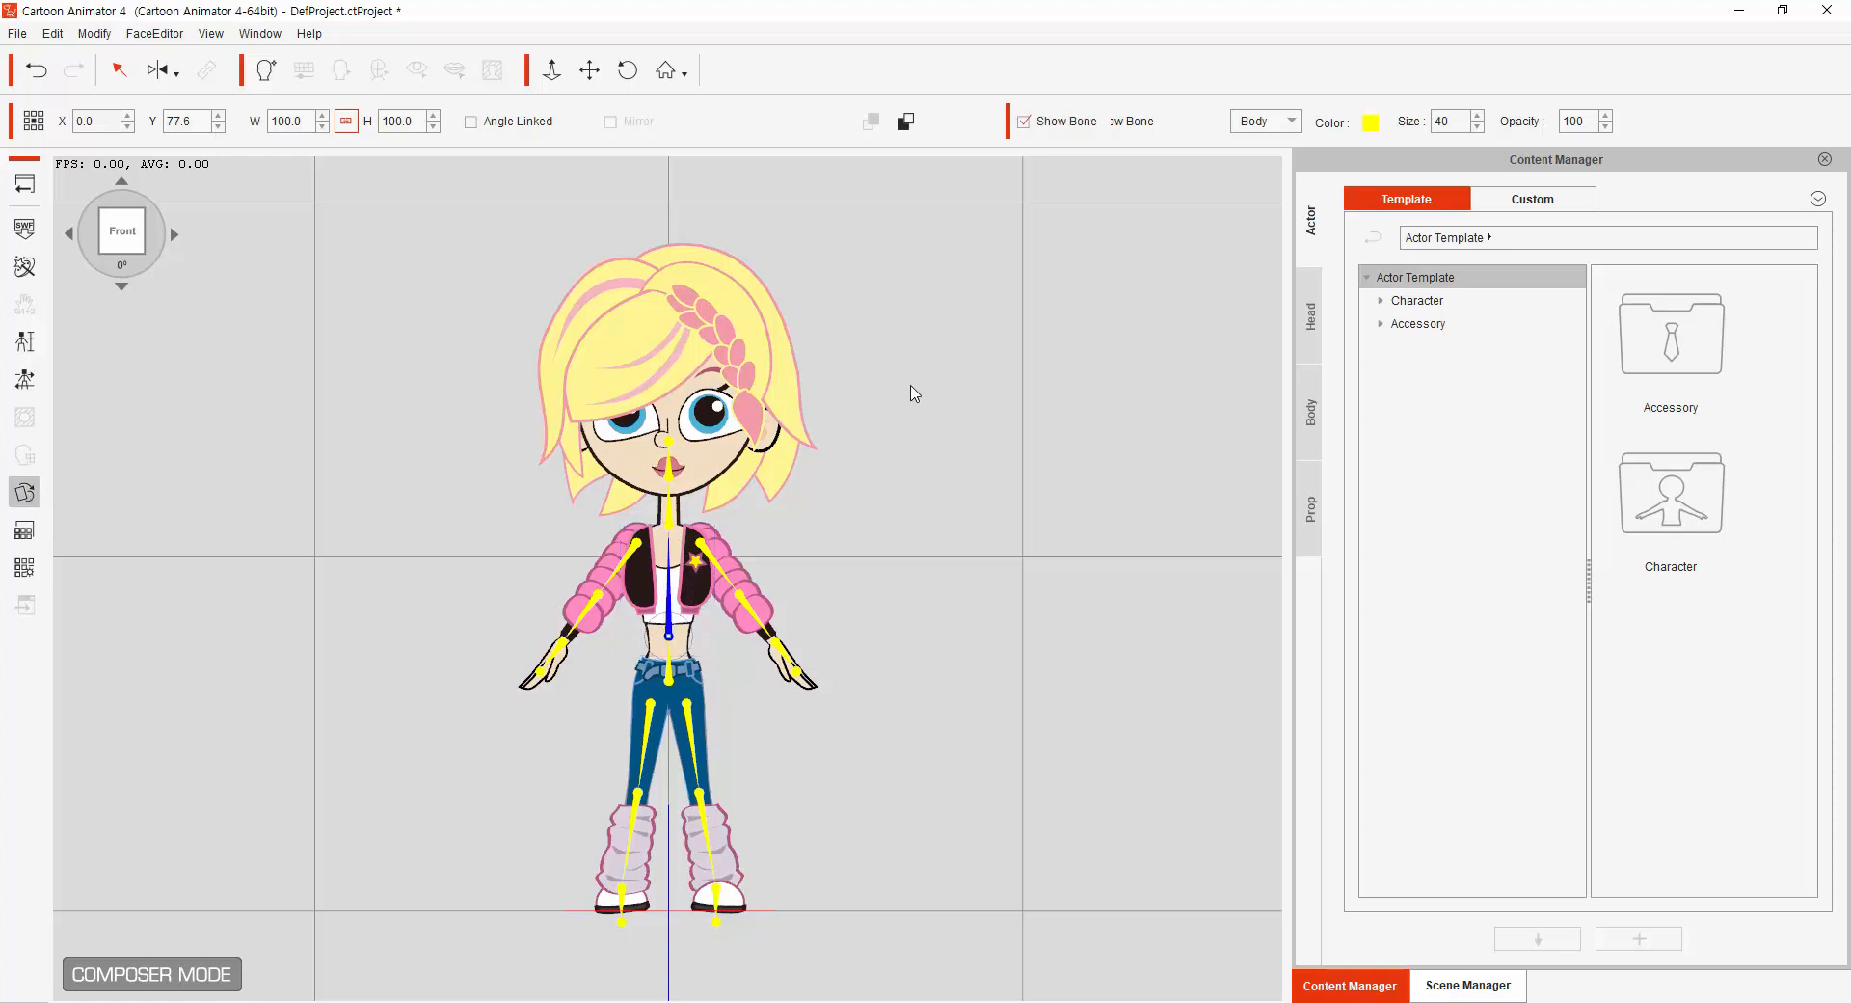
drag(1408, 135, 1223, 236)
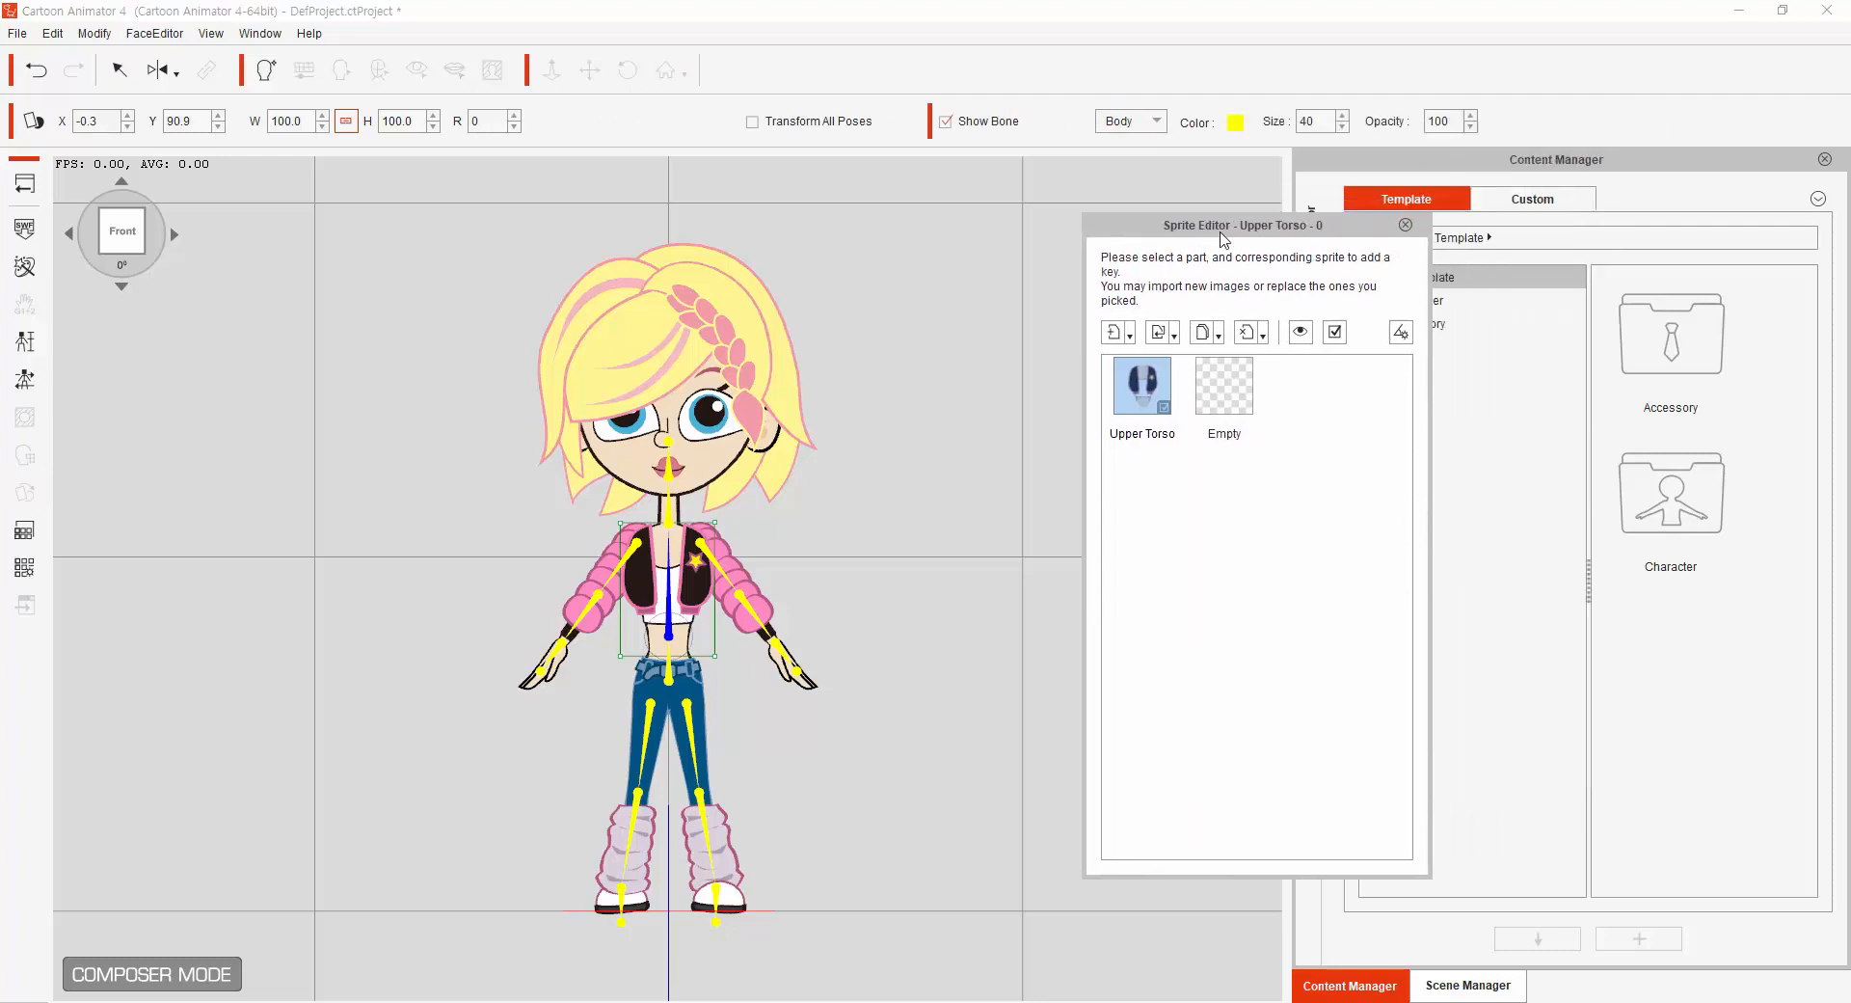
Examine the upper torso's sprites in the 45°, 90°, Top and Bottom views, and return to Front.
click(174, 237)
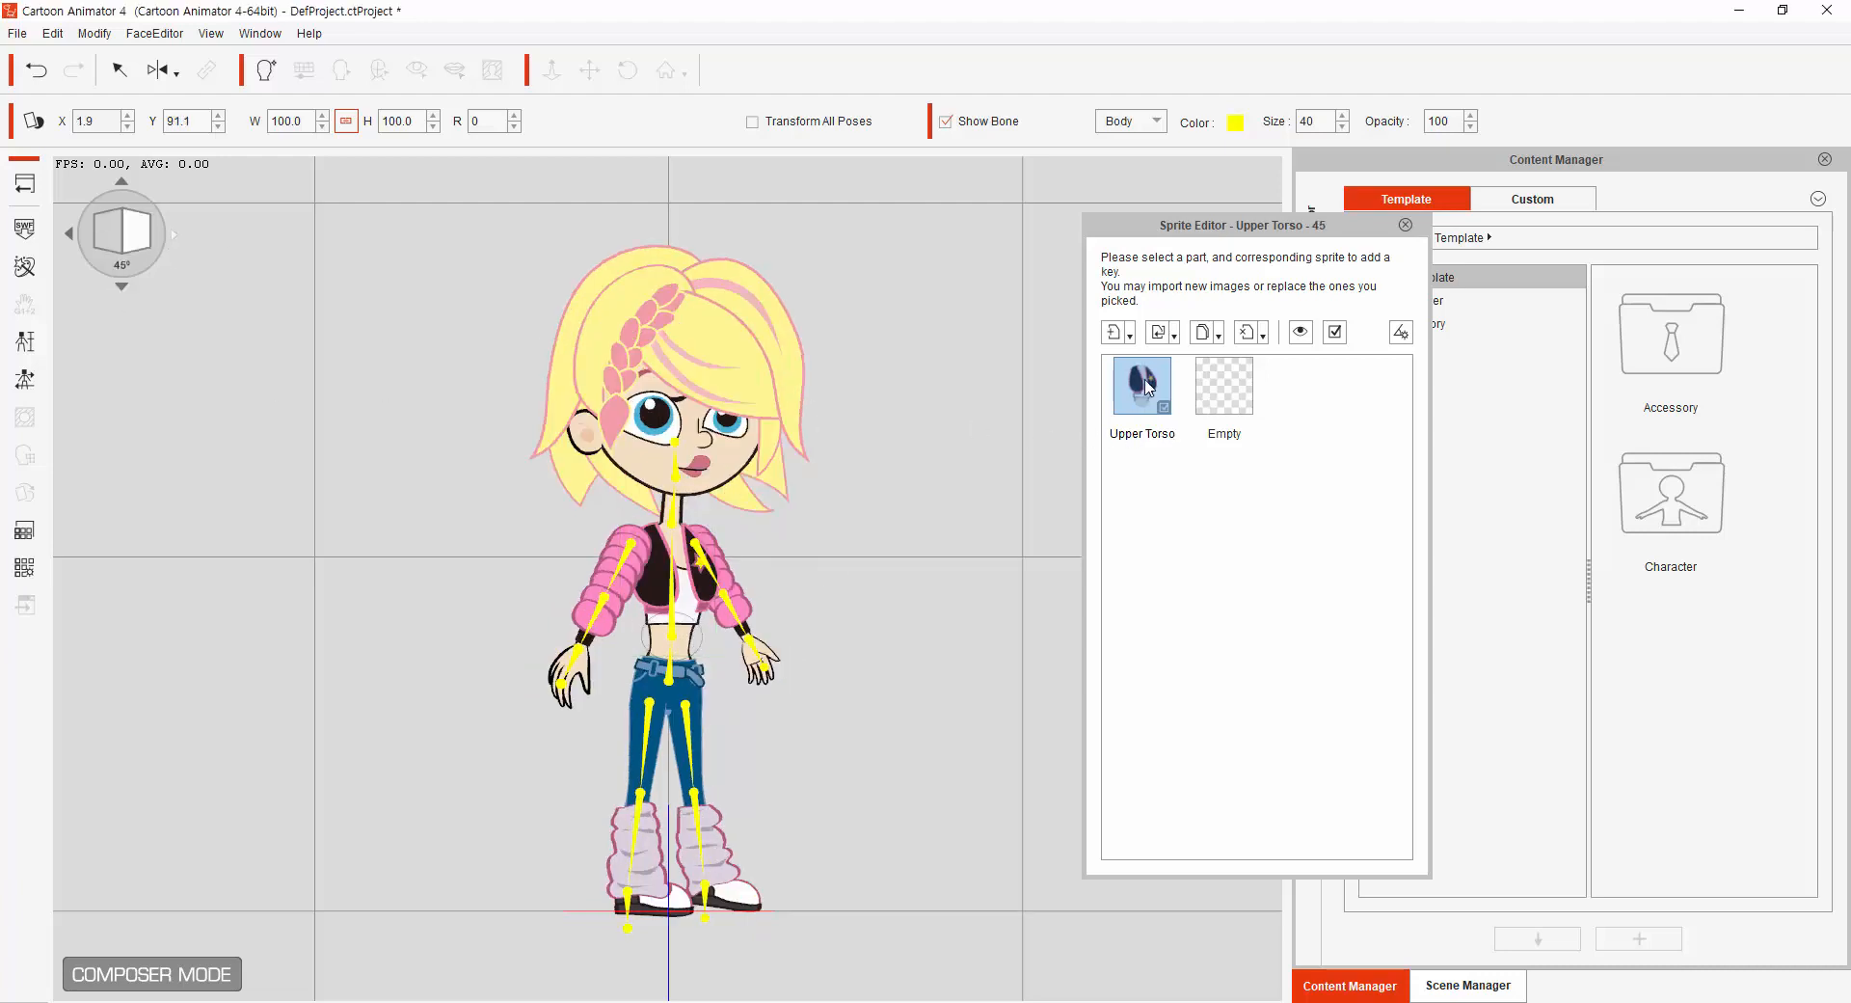
click(176, 239)
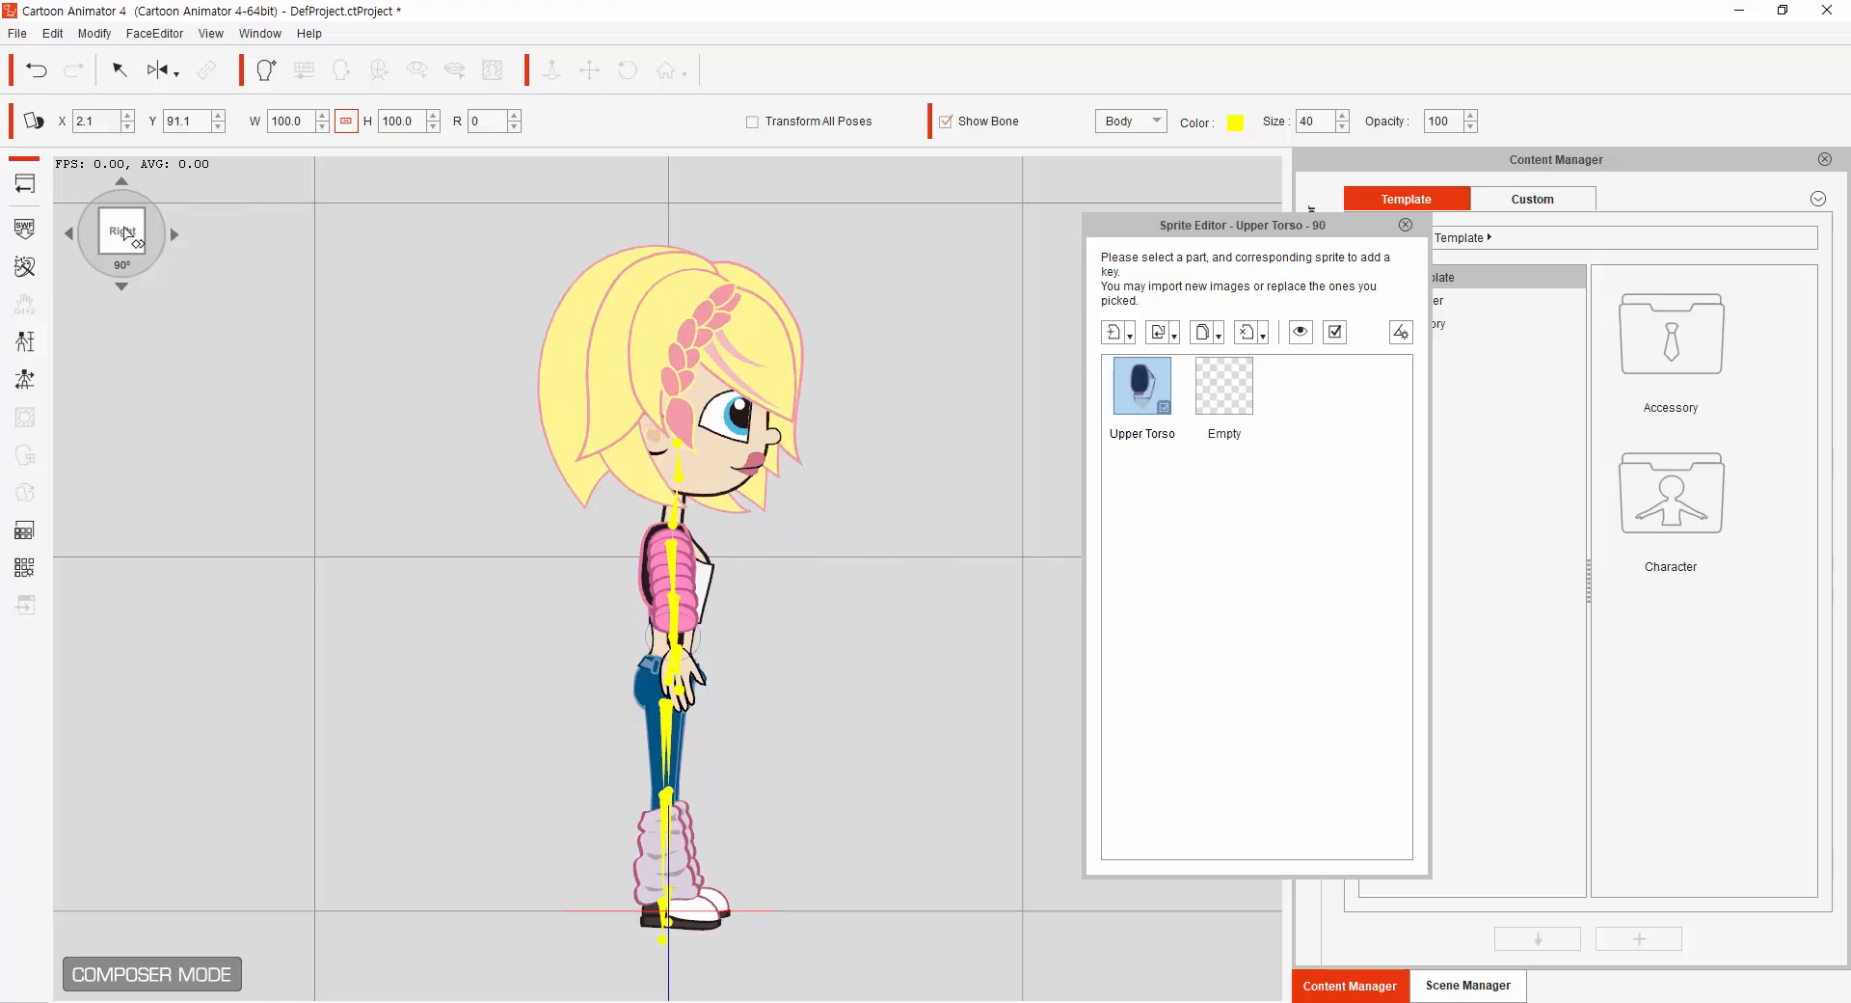
click(72, 239)
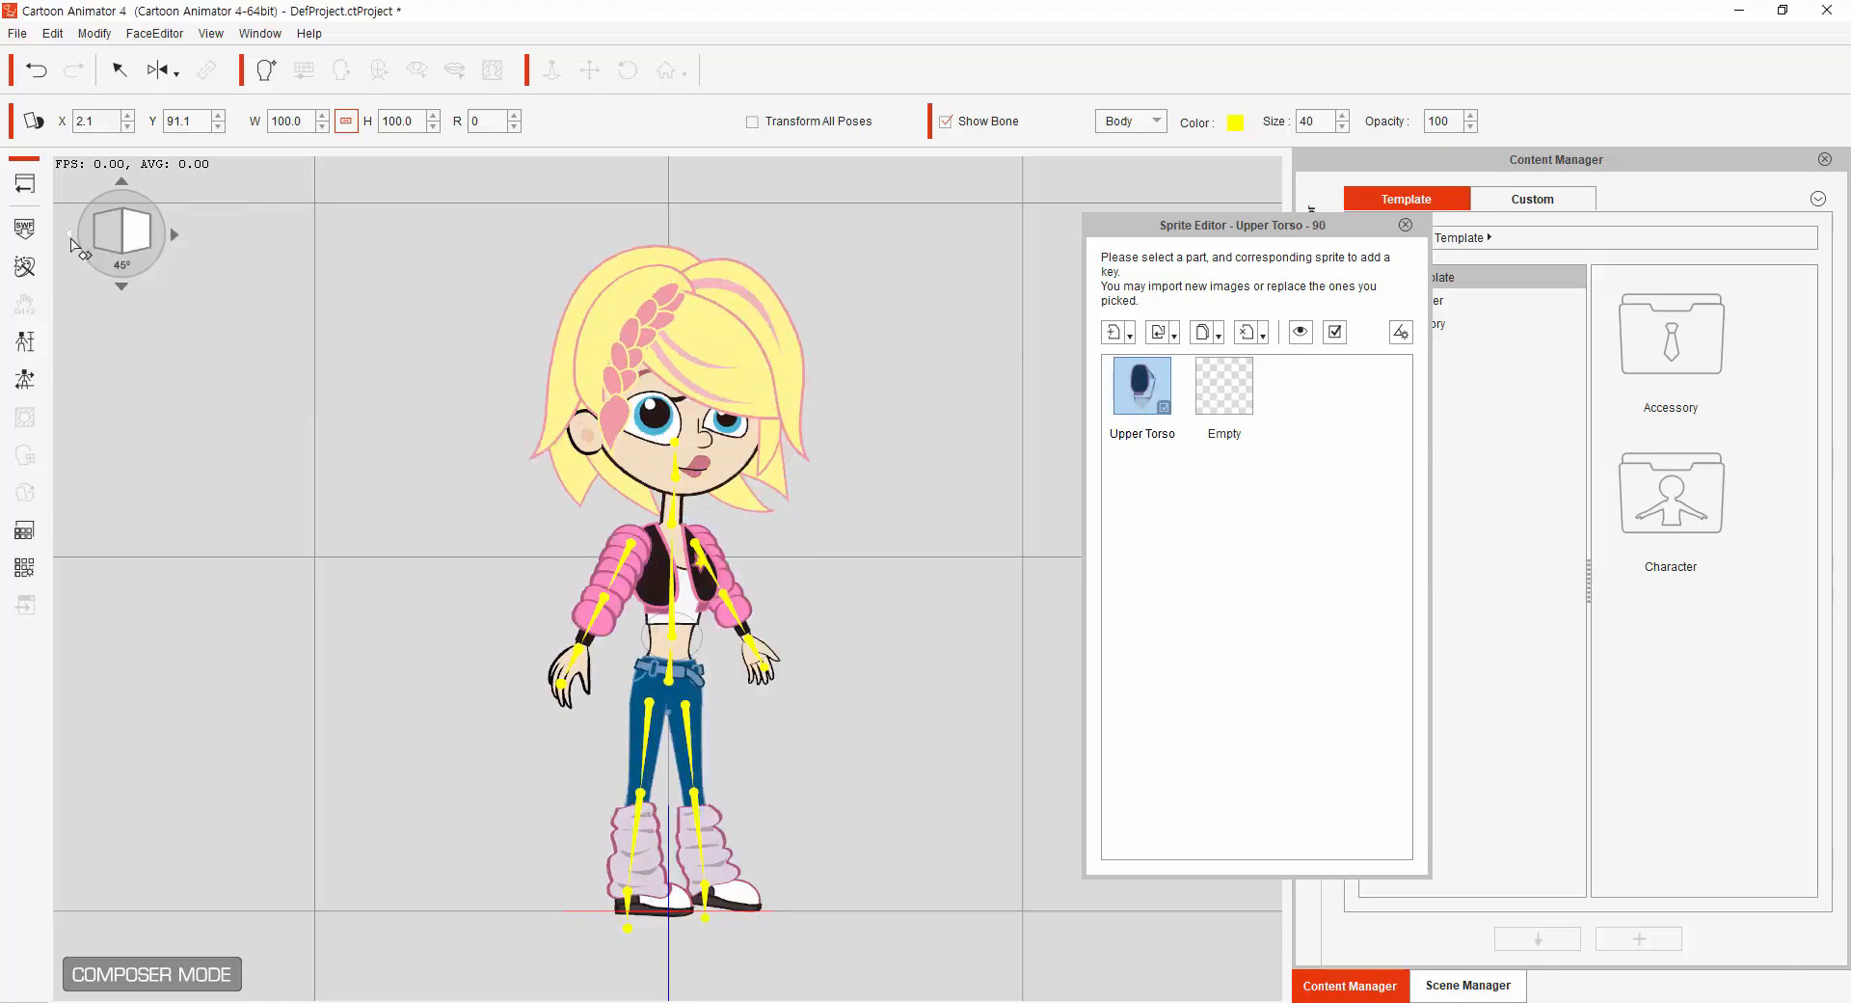
click(122, 180)
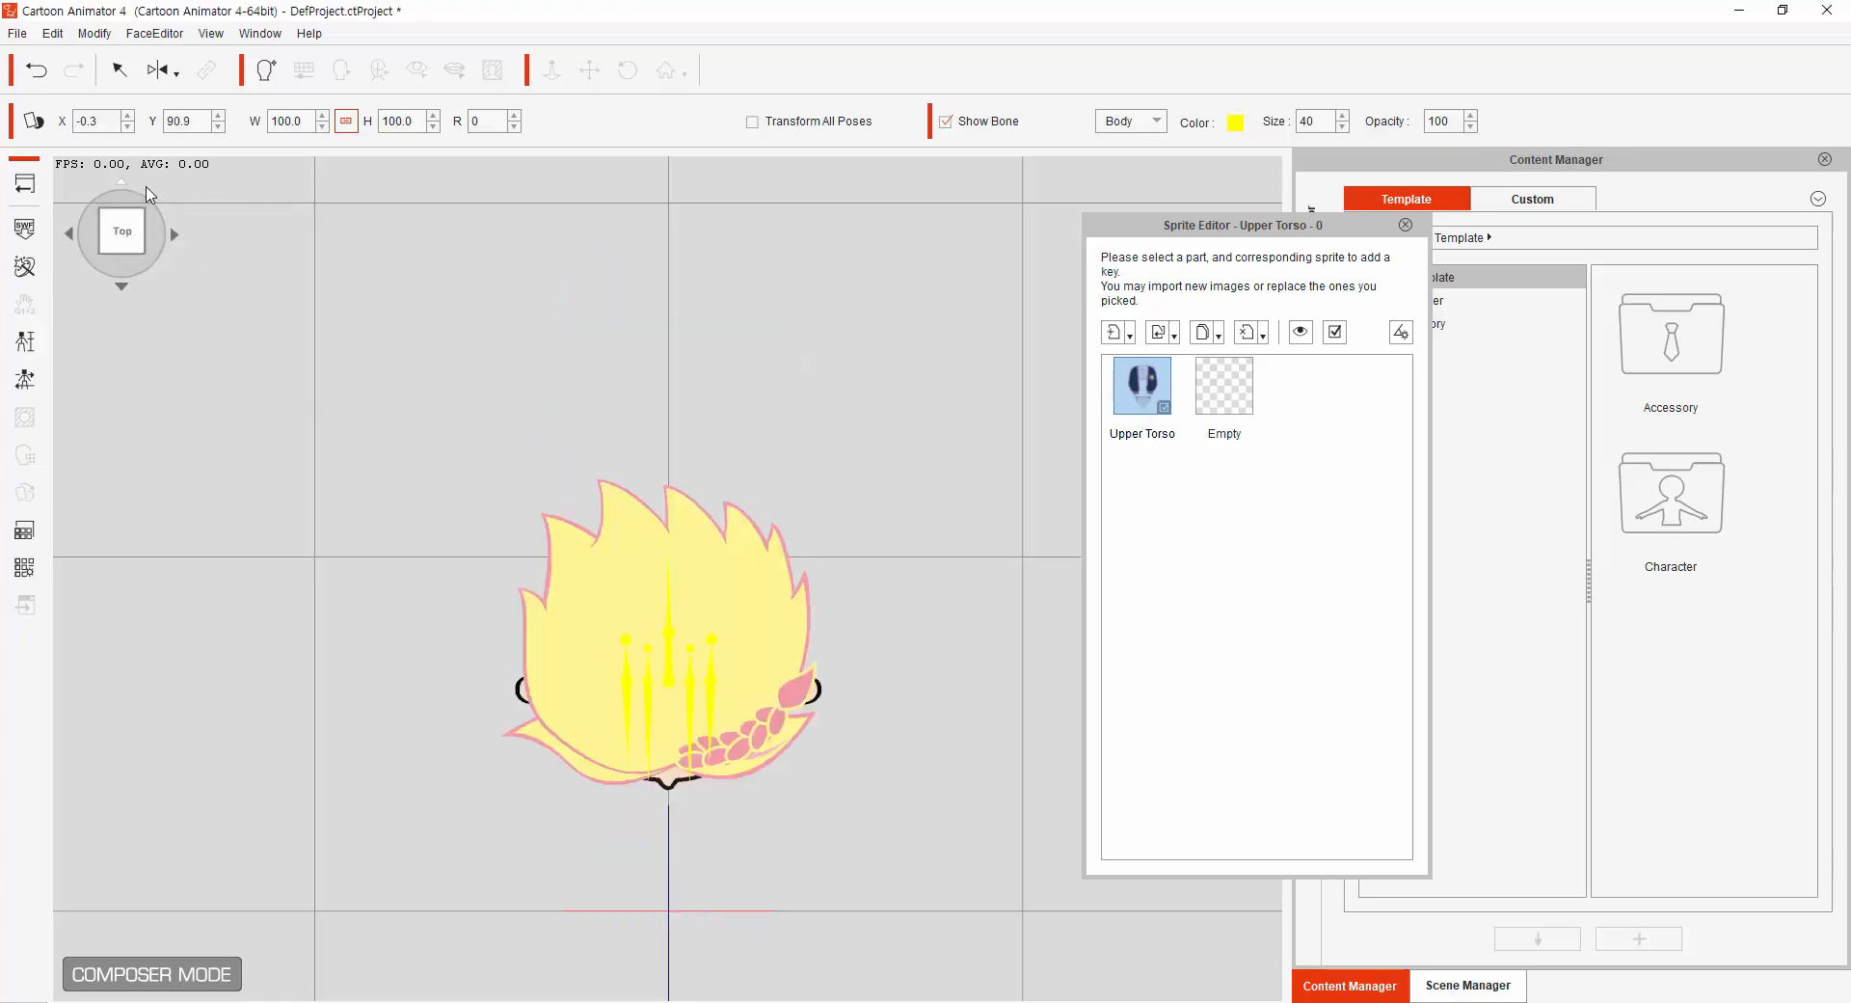
click(121, 286)
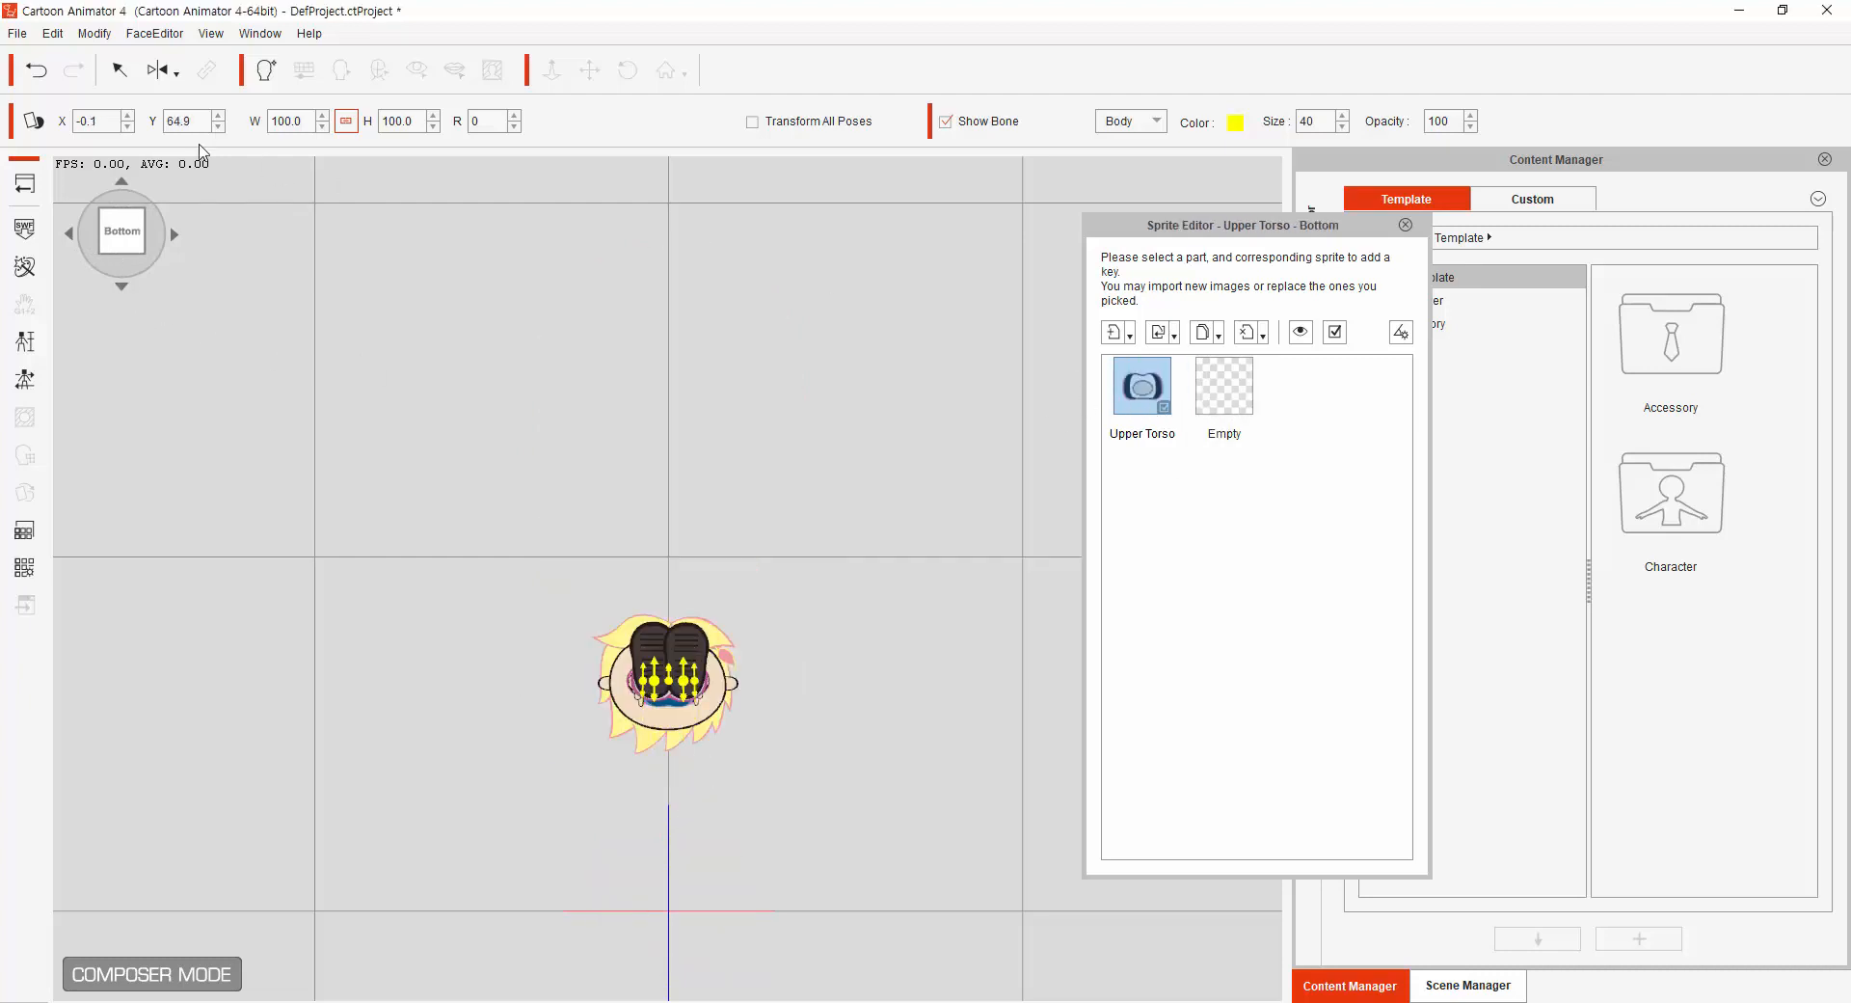
click(122, 182)
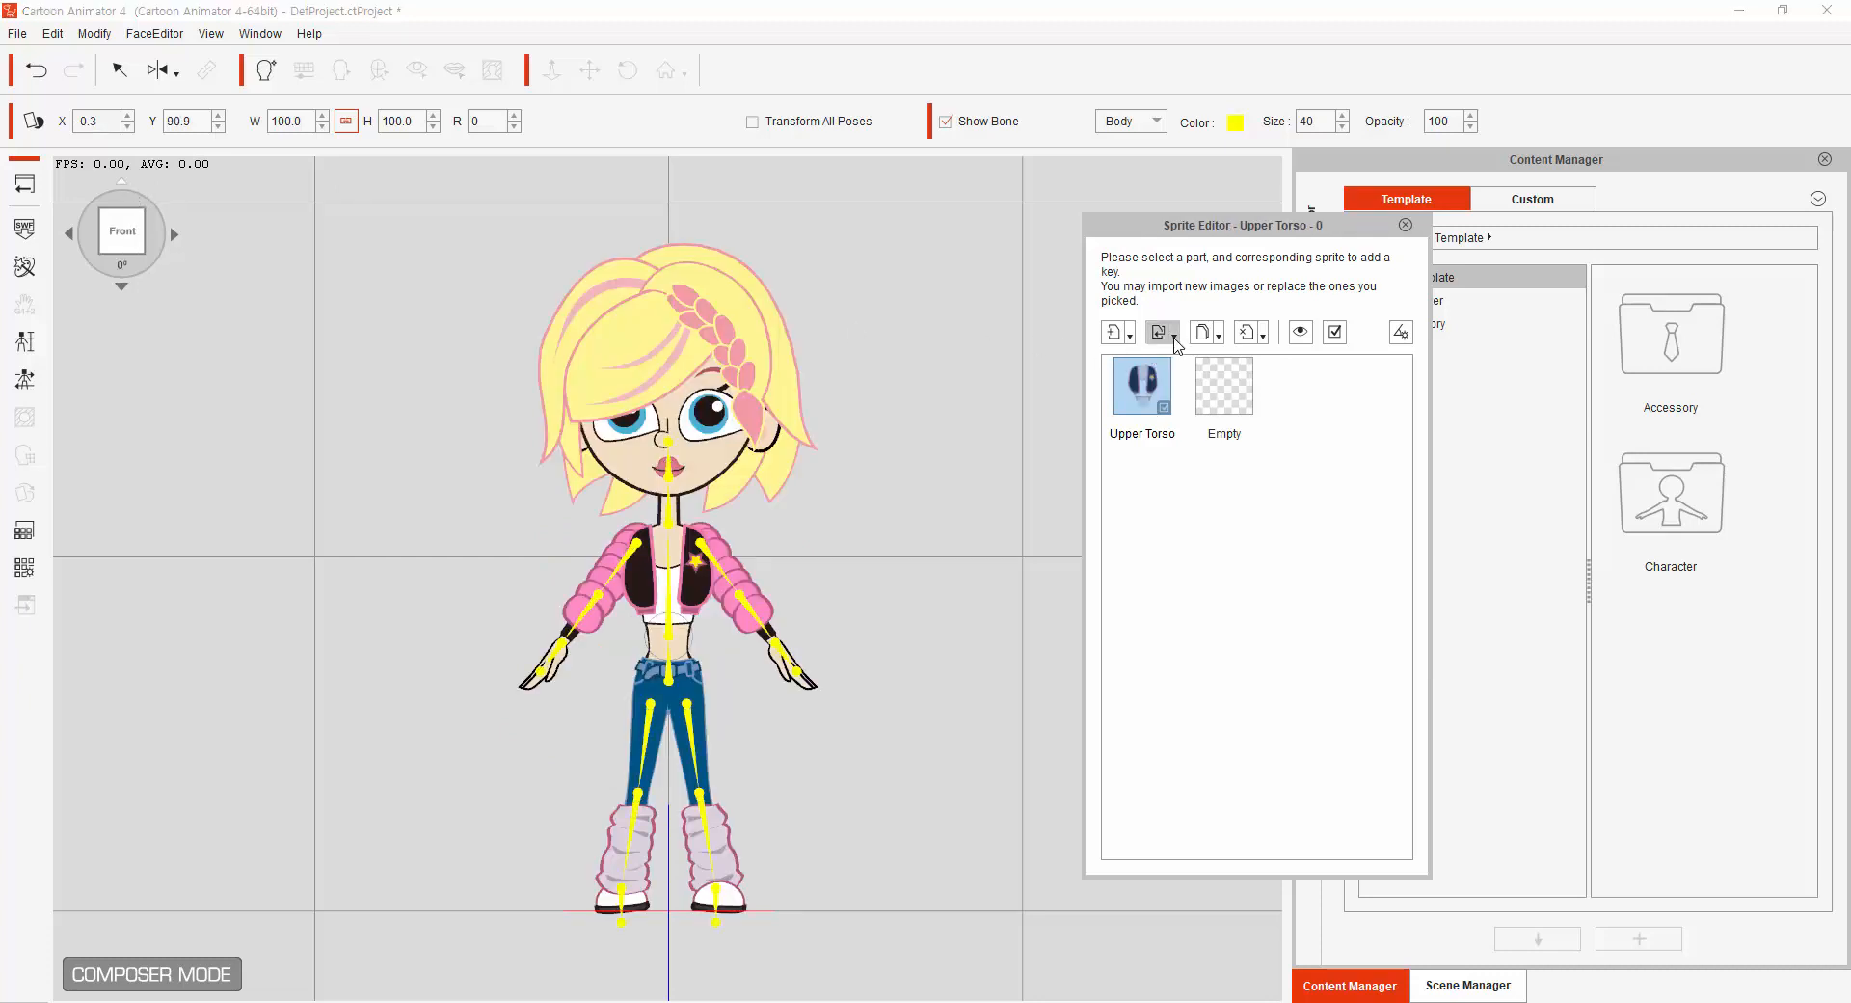
Replace the upper torso's Front-view sprite with the image 00 from the G2 folder.
click(1173, 336)
click(1188, 391)
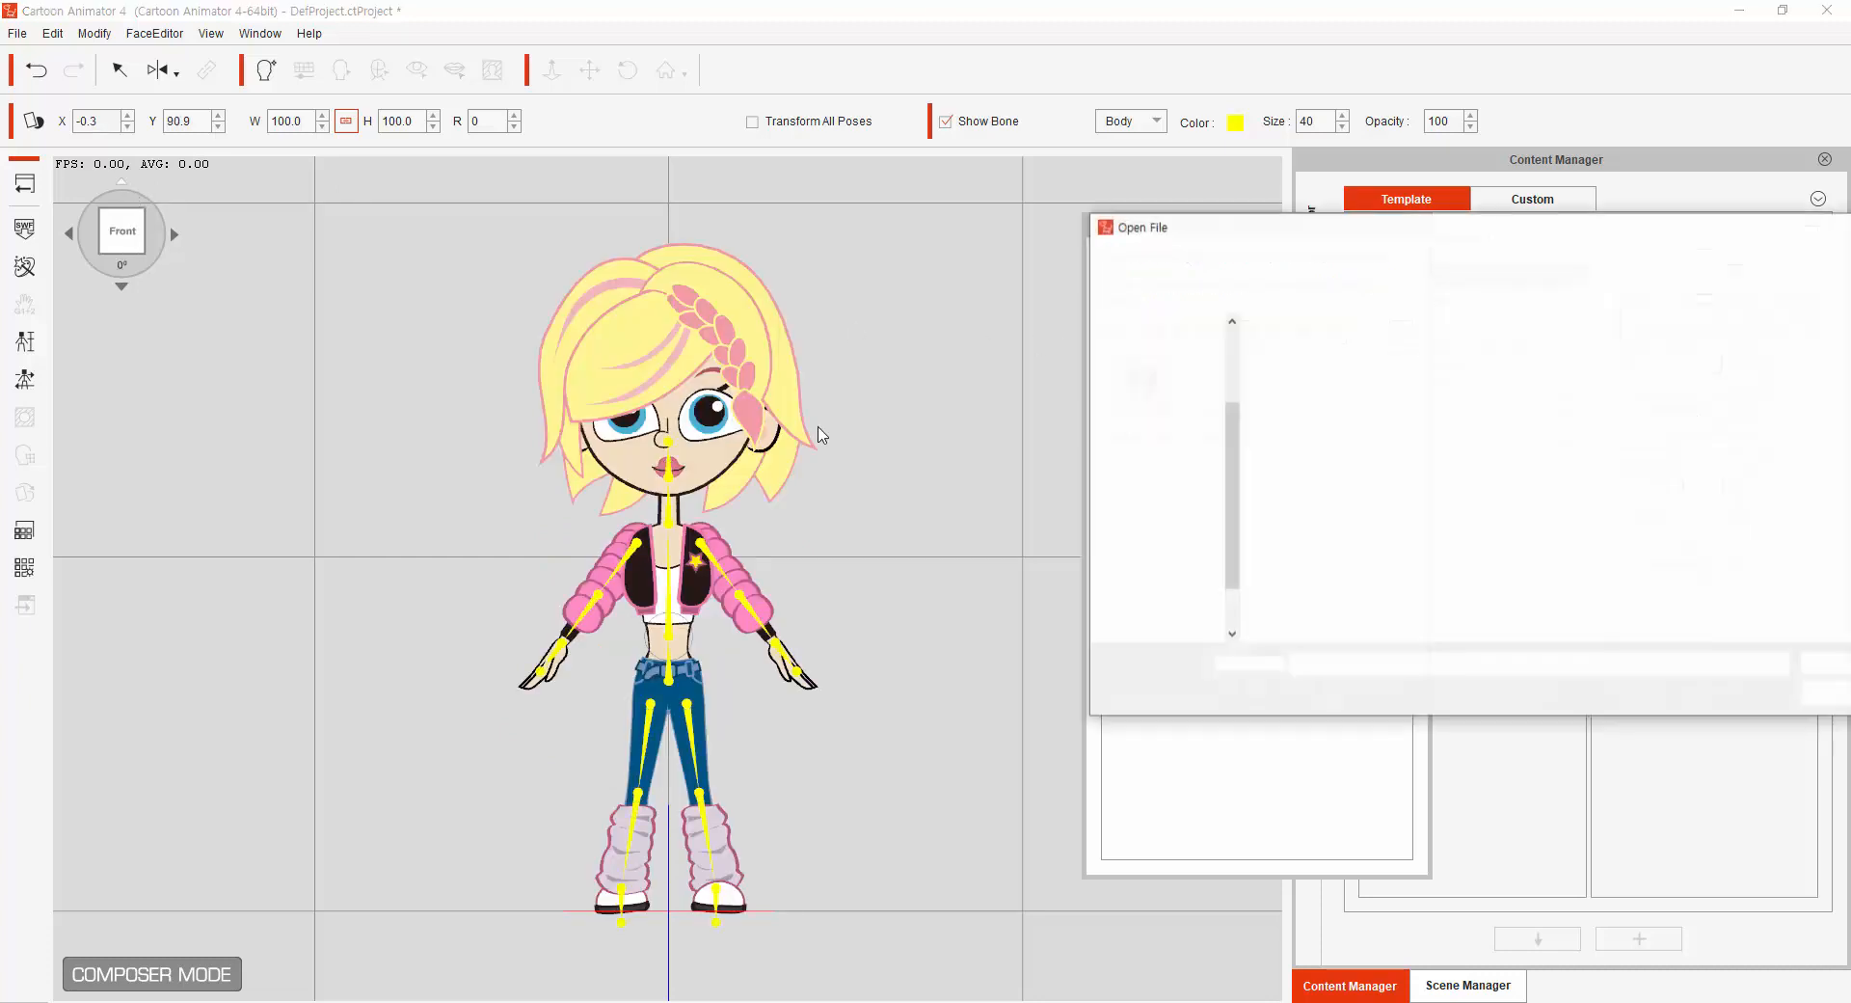
drag(1359, 229, 984, 98)
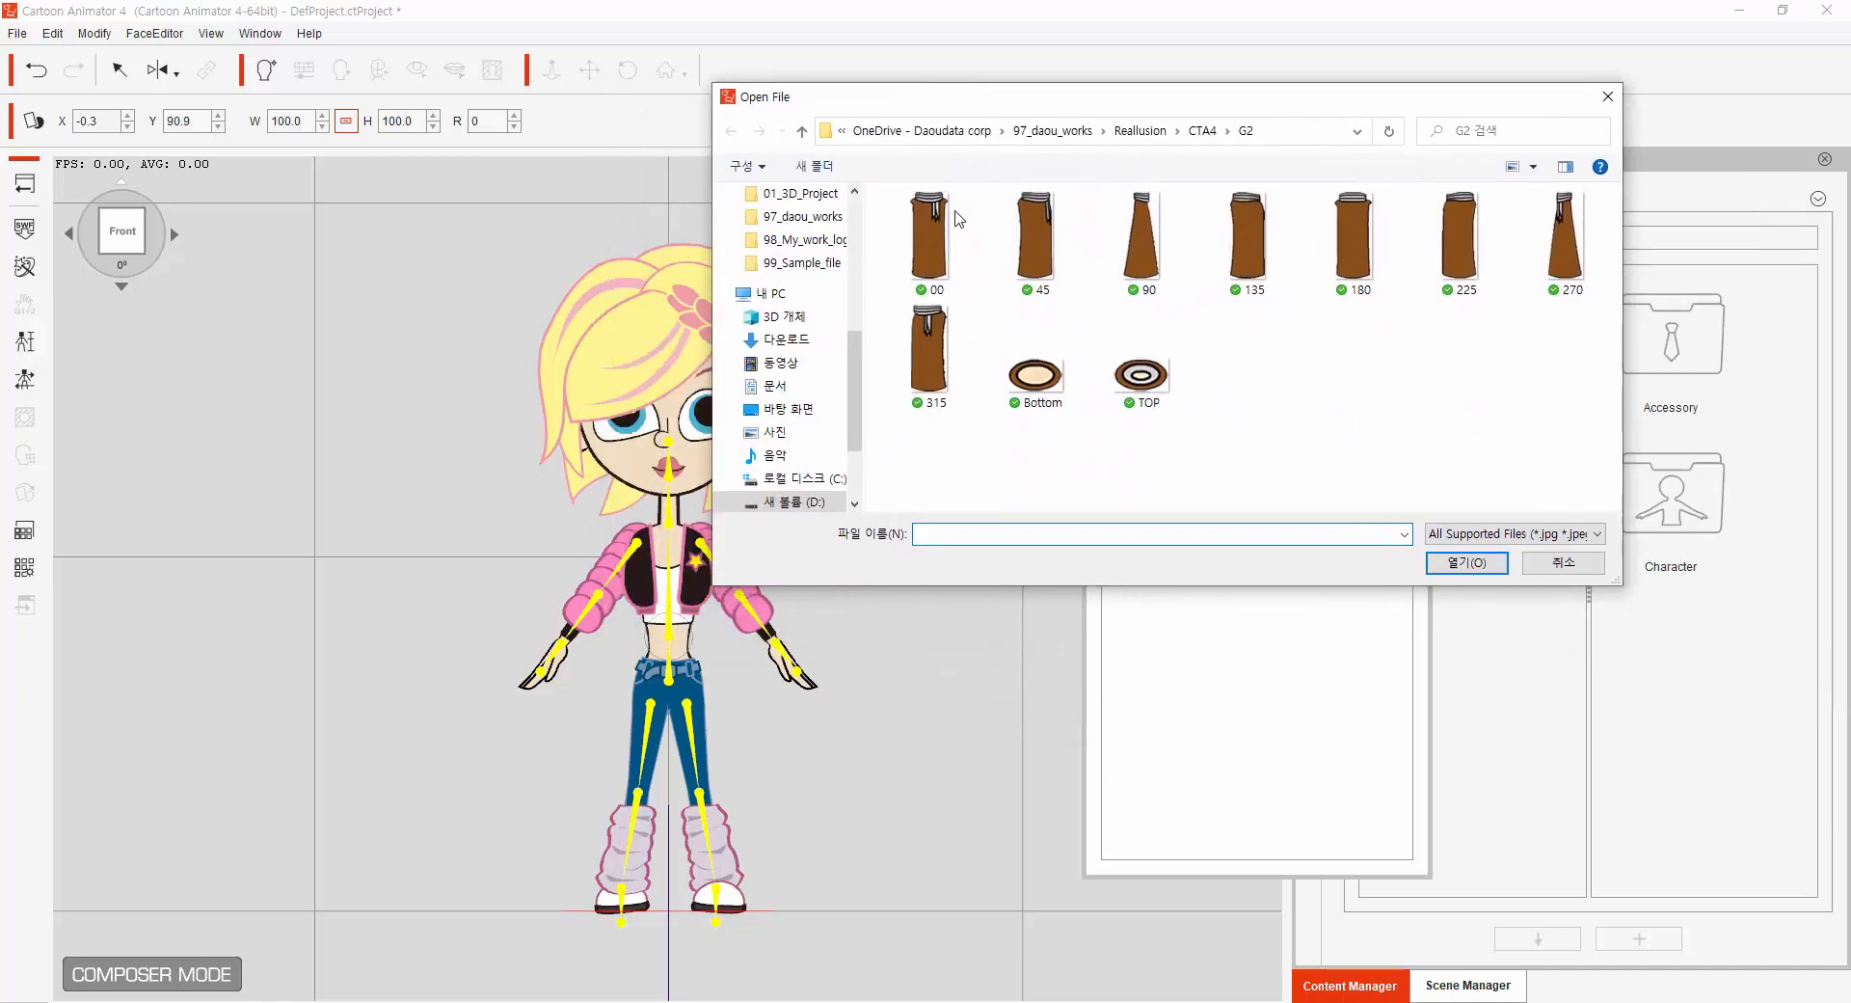
click(942, 262)
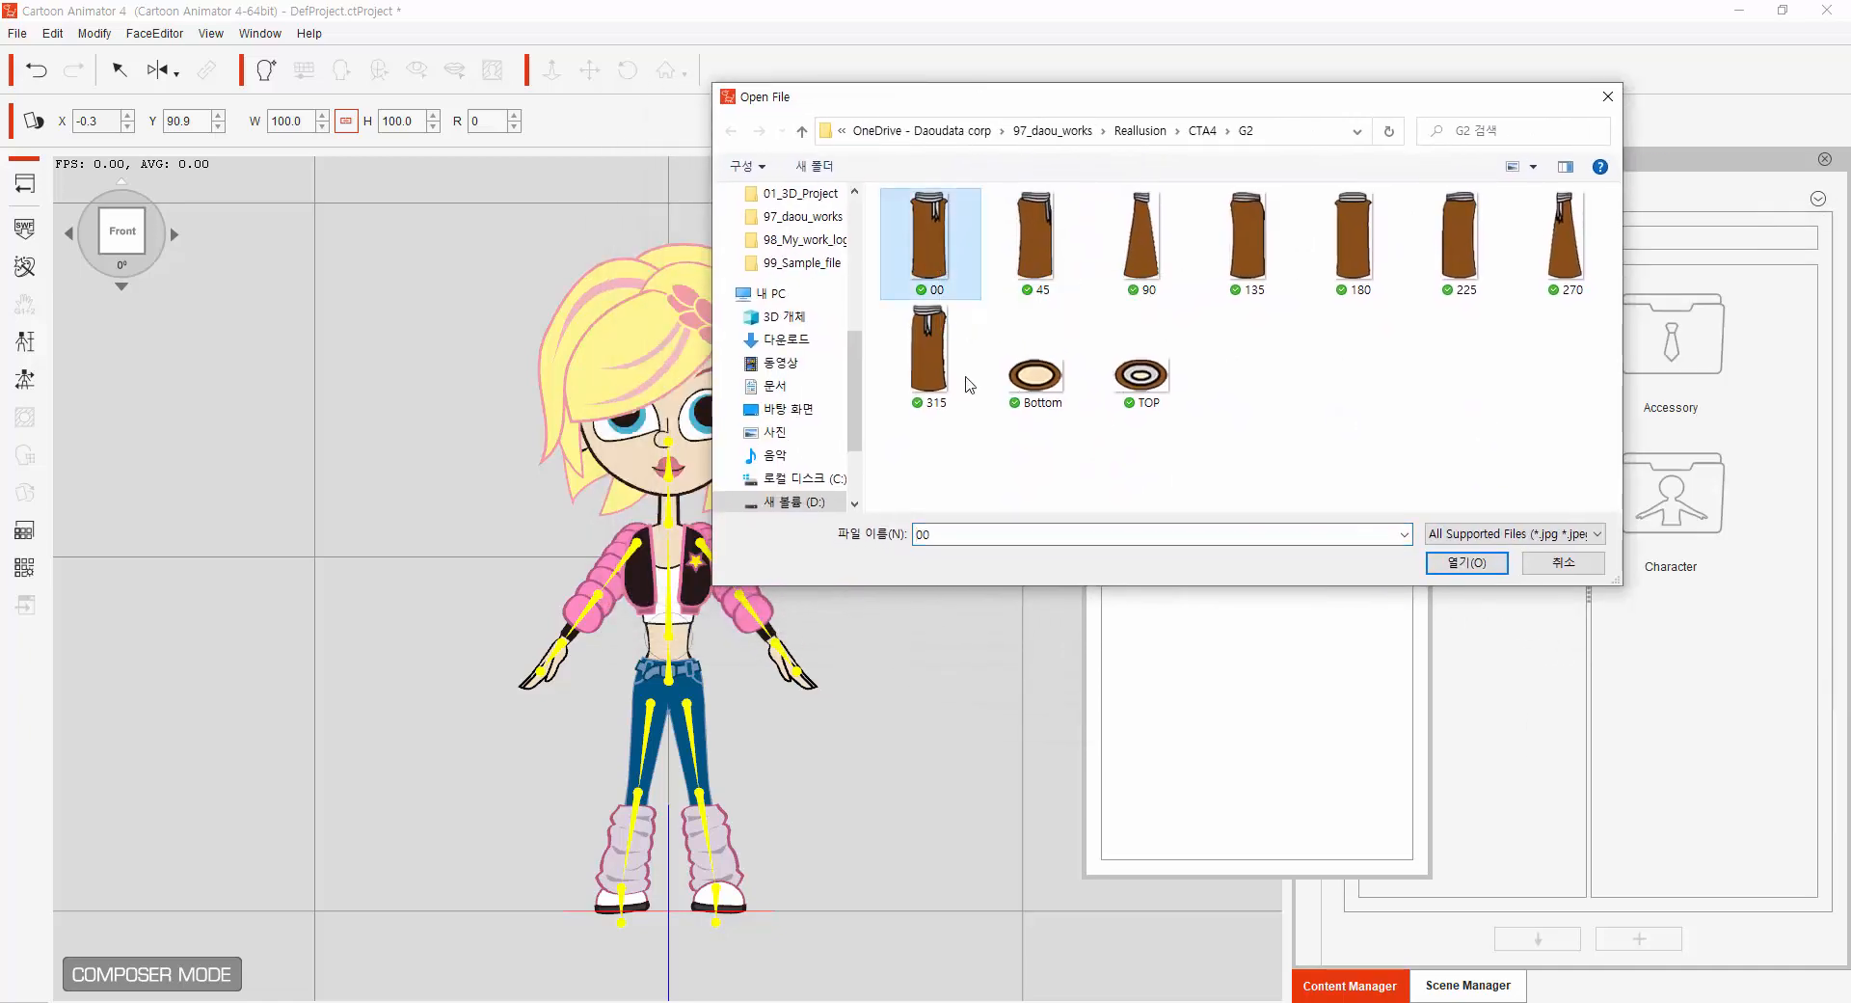
click(1456, 567)
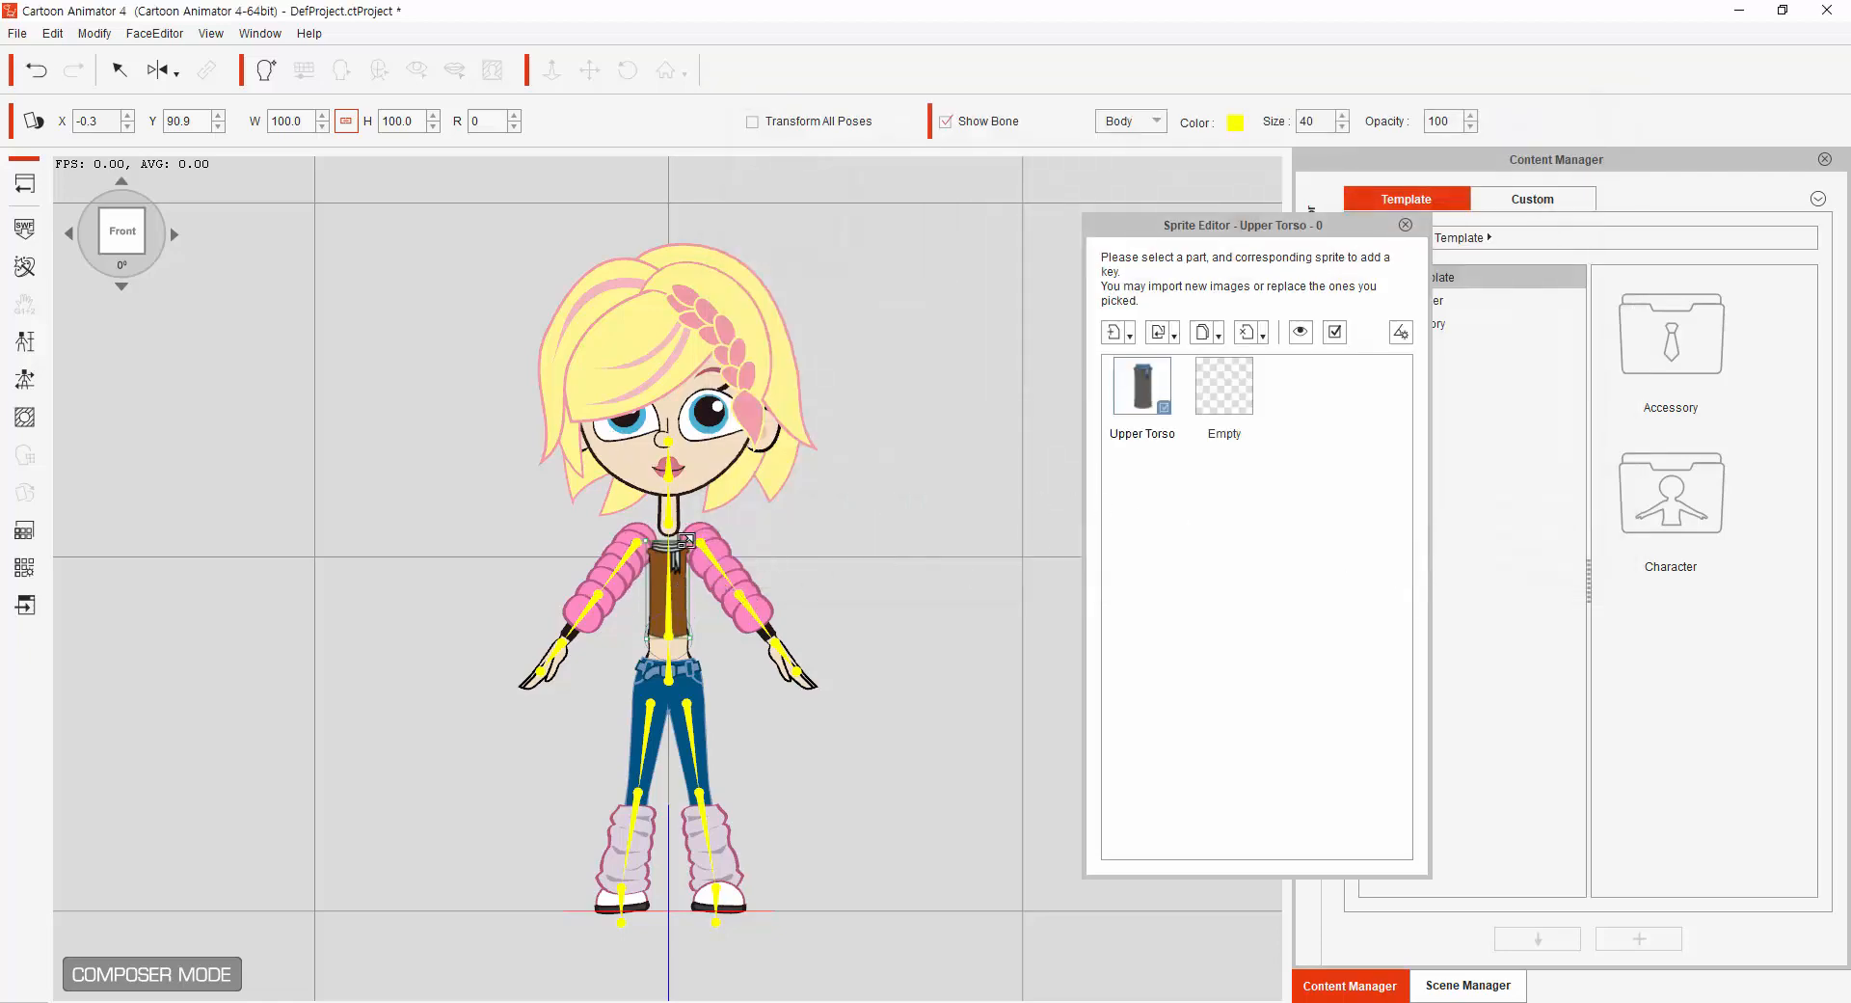
Scale the new Front-view torso sprite proportionally to 171.4 and copy its width value.
drag(685, 541, 706, 521)
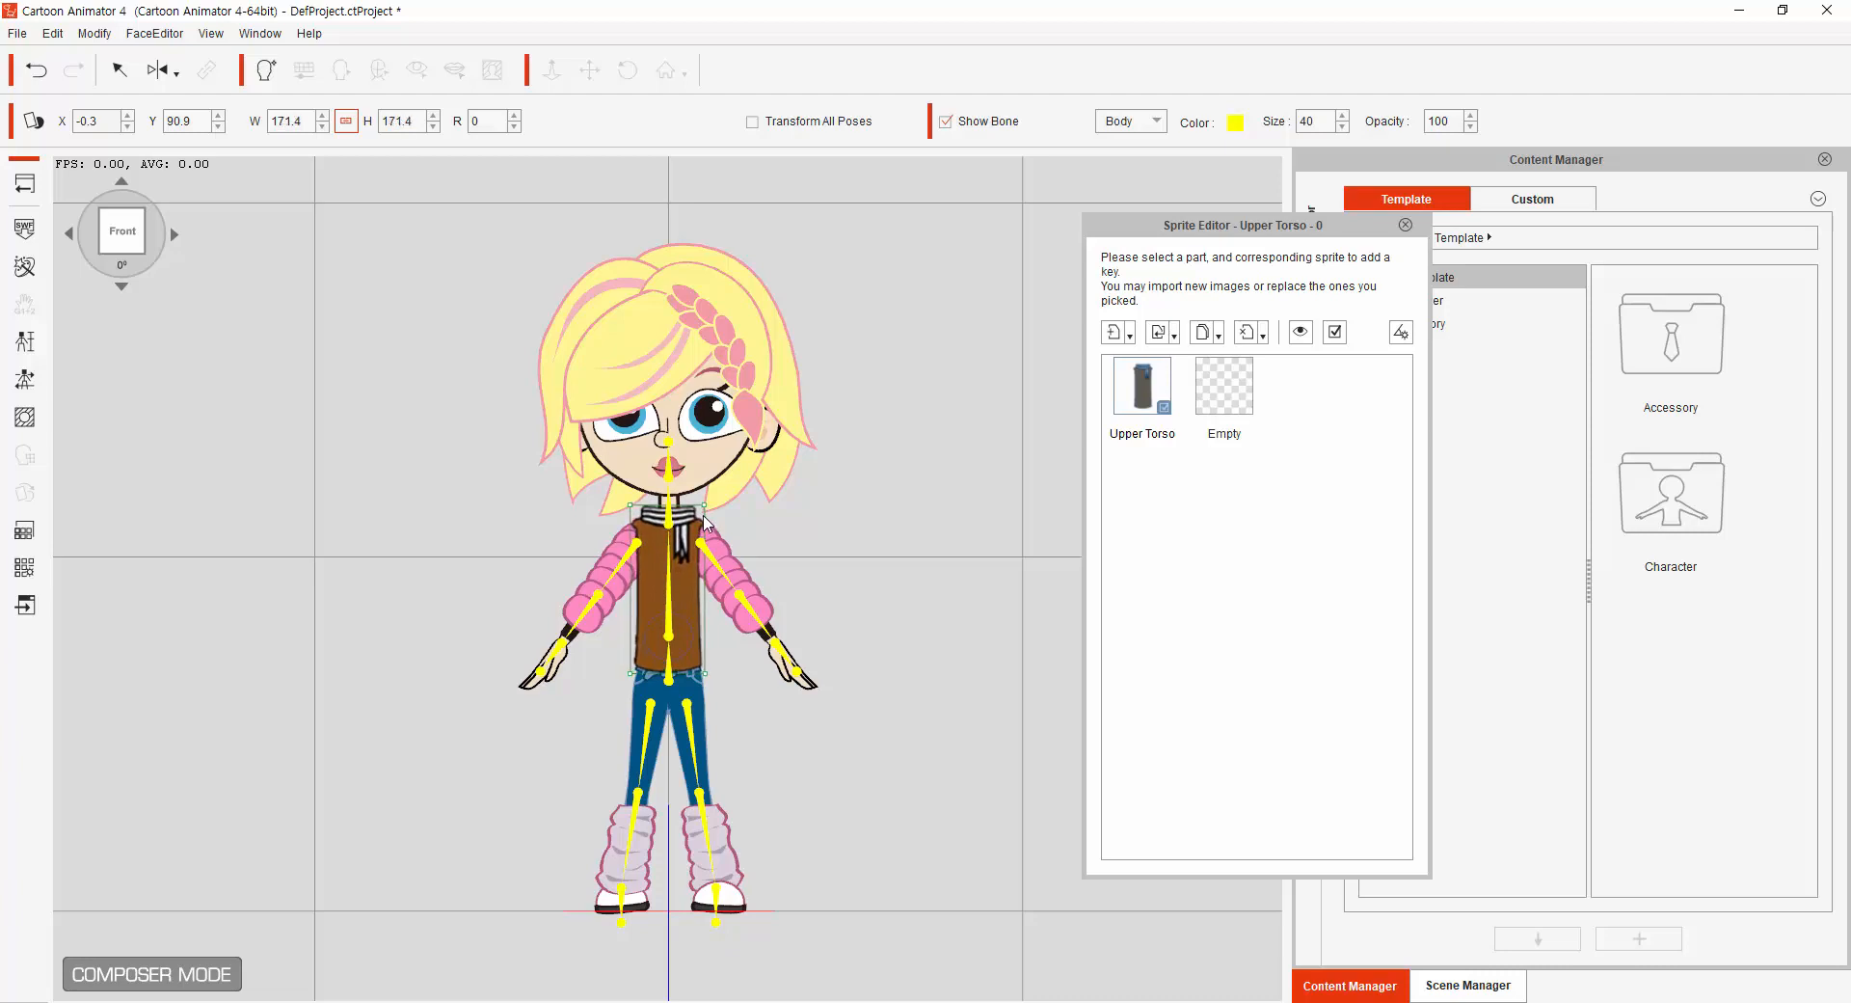
right_click(276, 119)
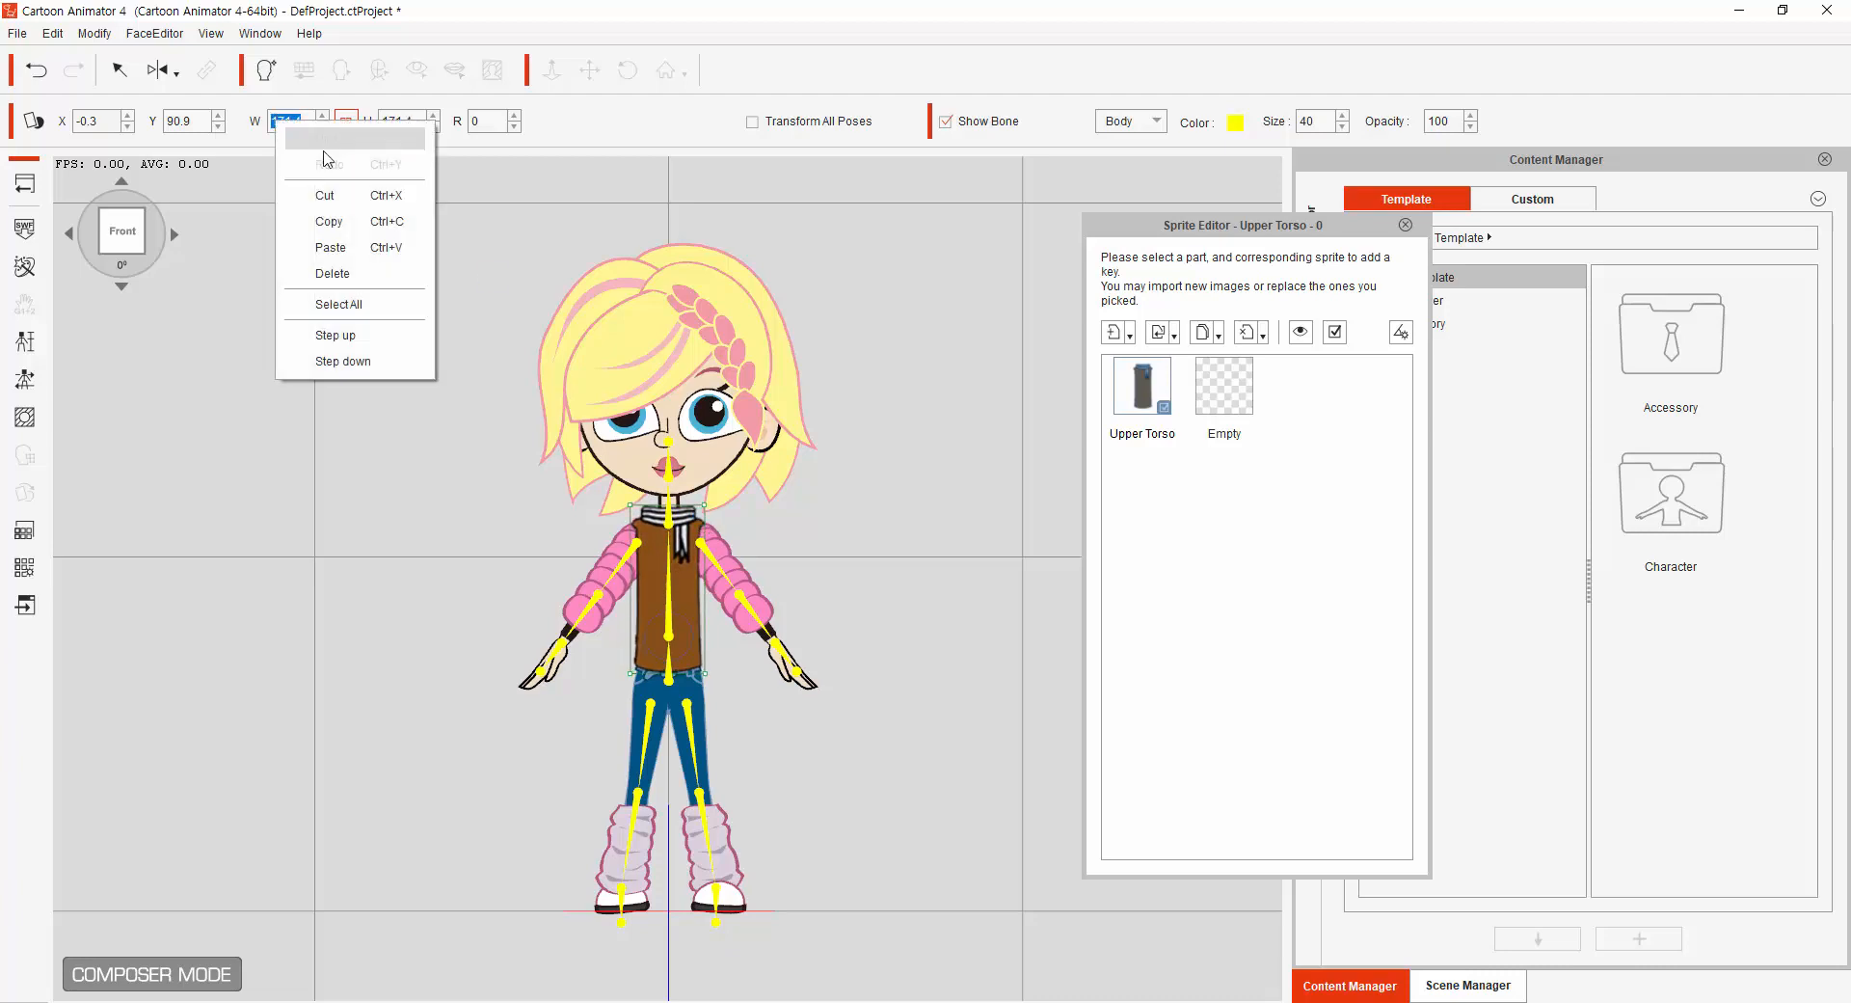
click(333, 226)
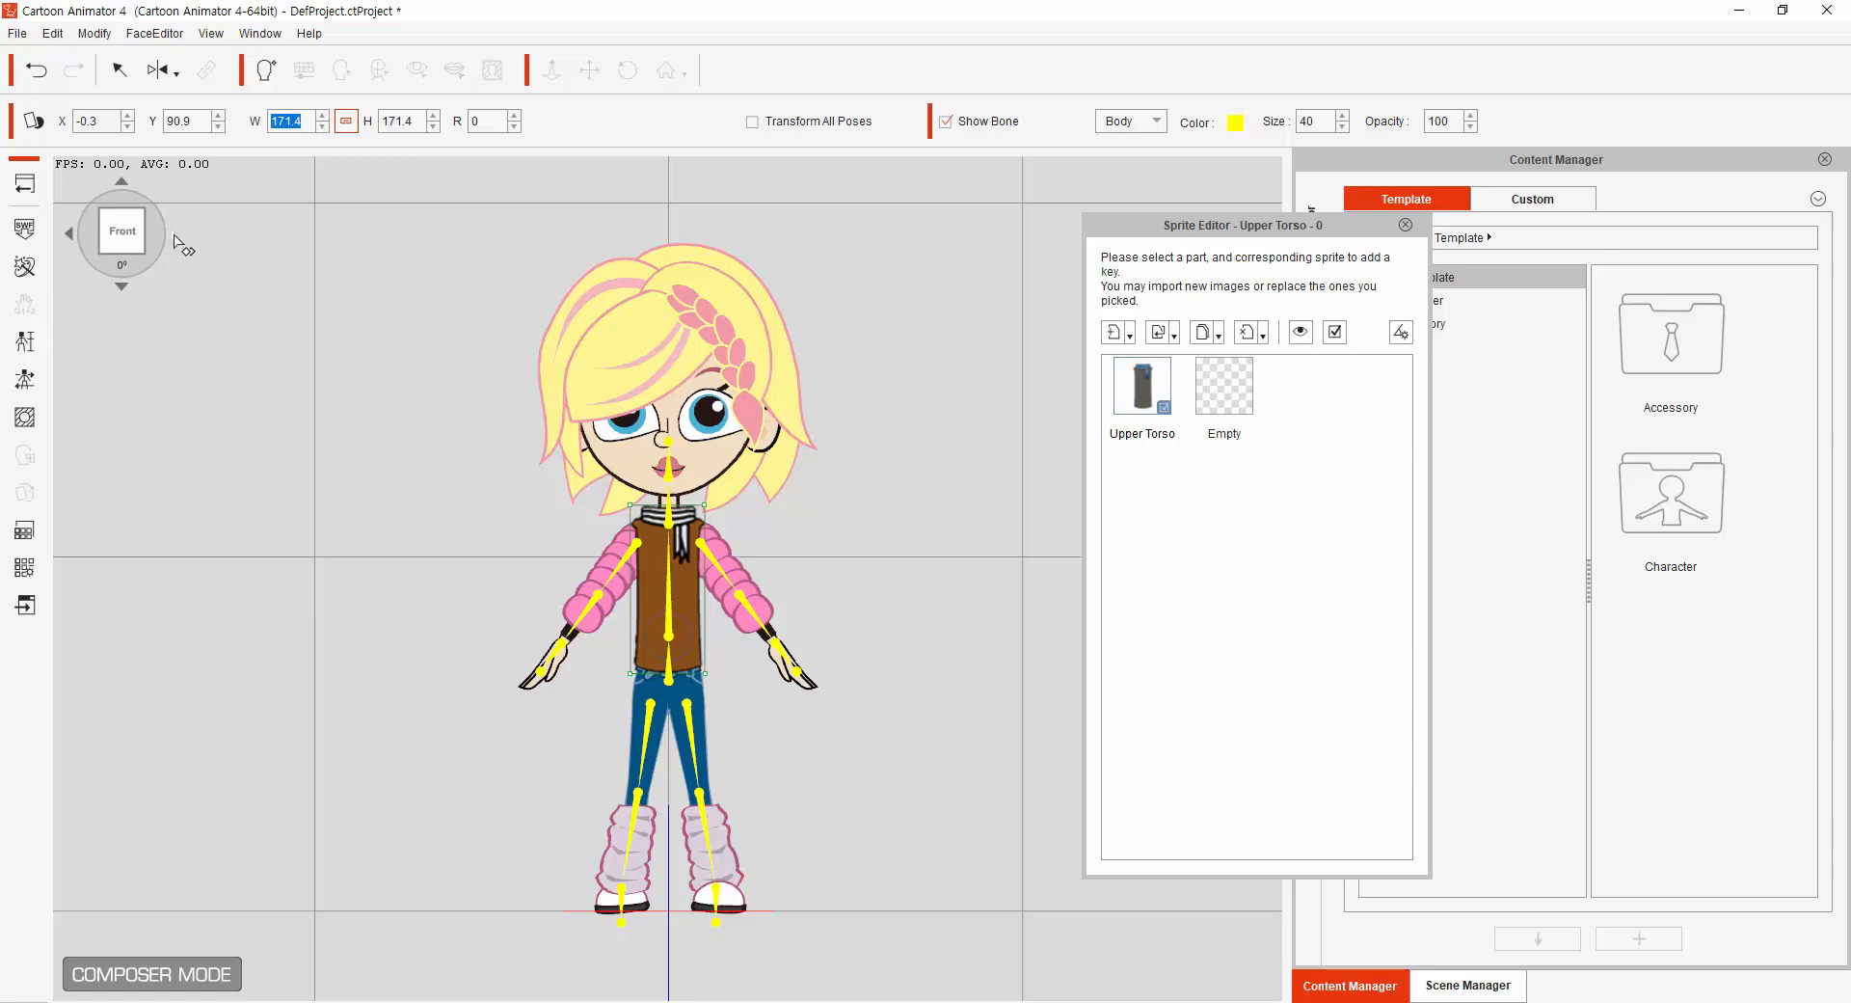
Replace the upper torso's 45° view sprite with the image 45 from the G2 folder.
click(175, 236)
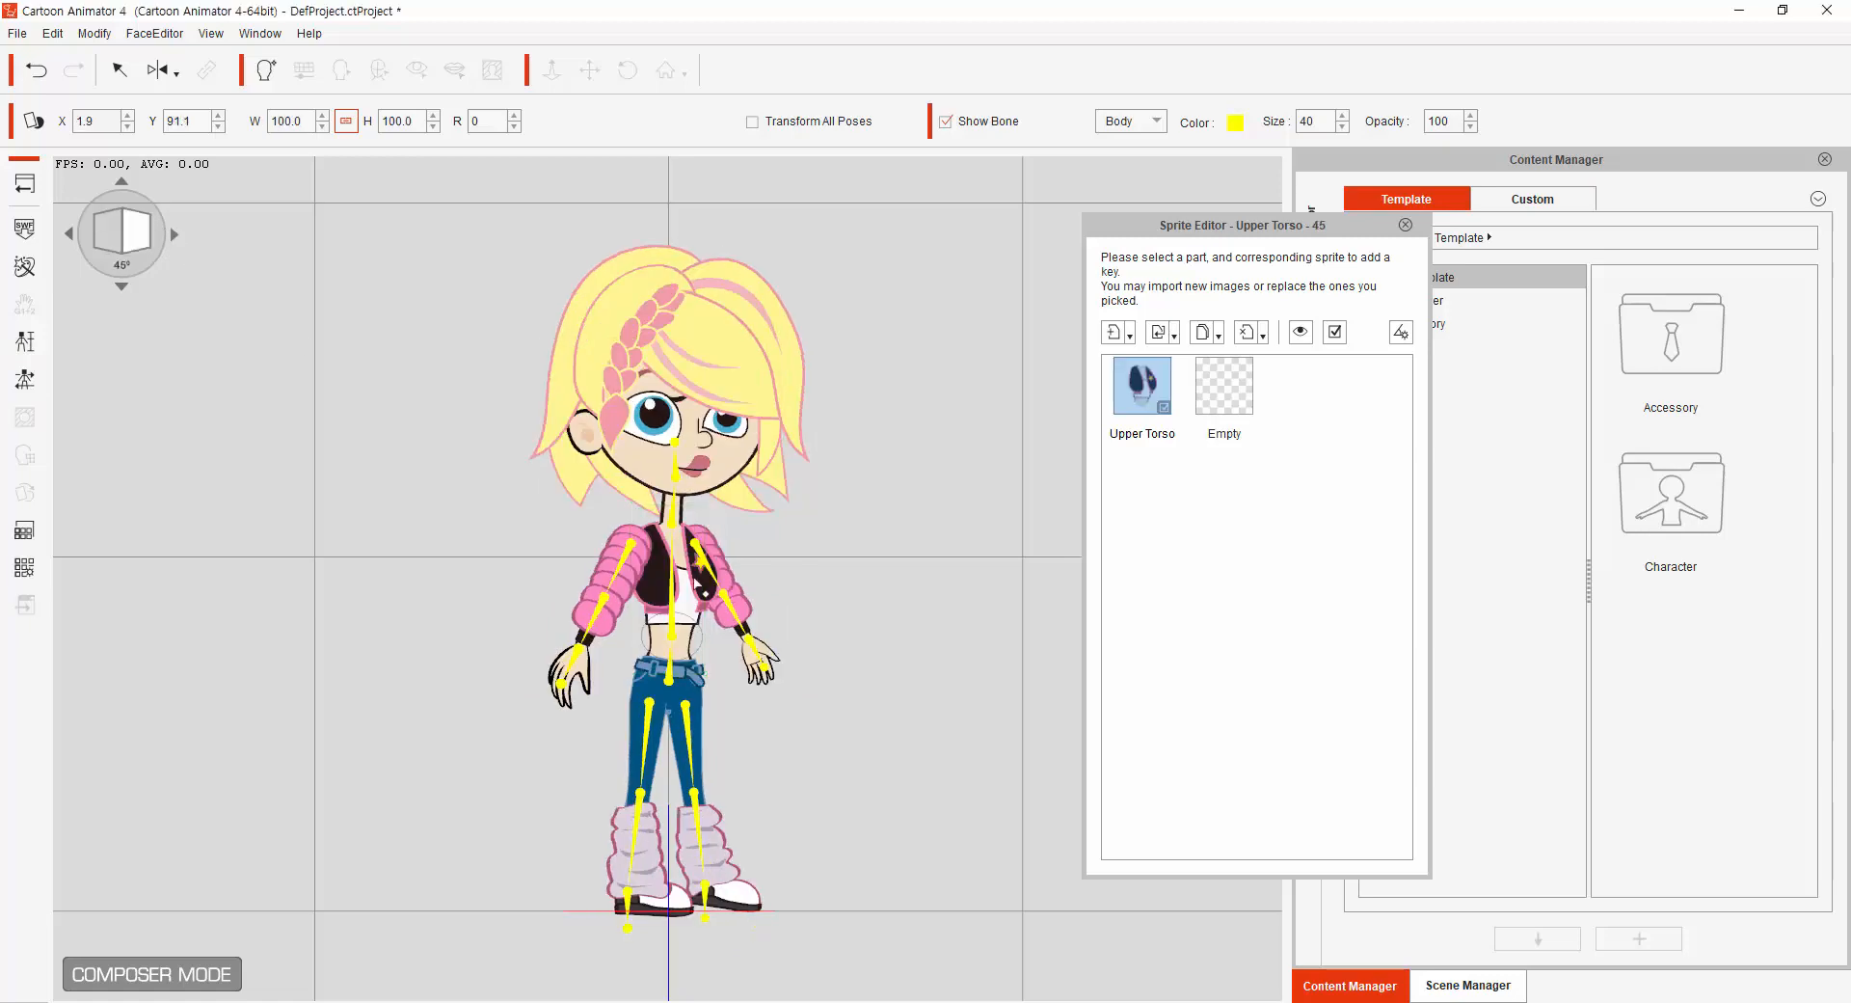
click(69, 234)
click(174, 235)
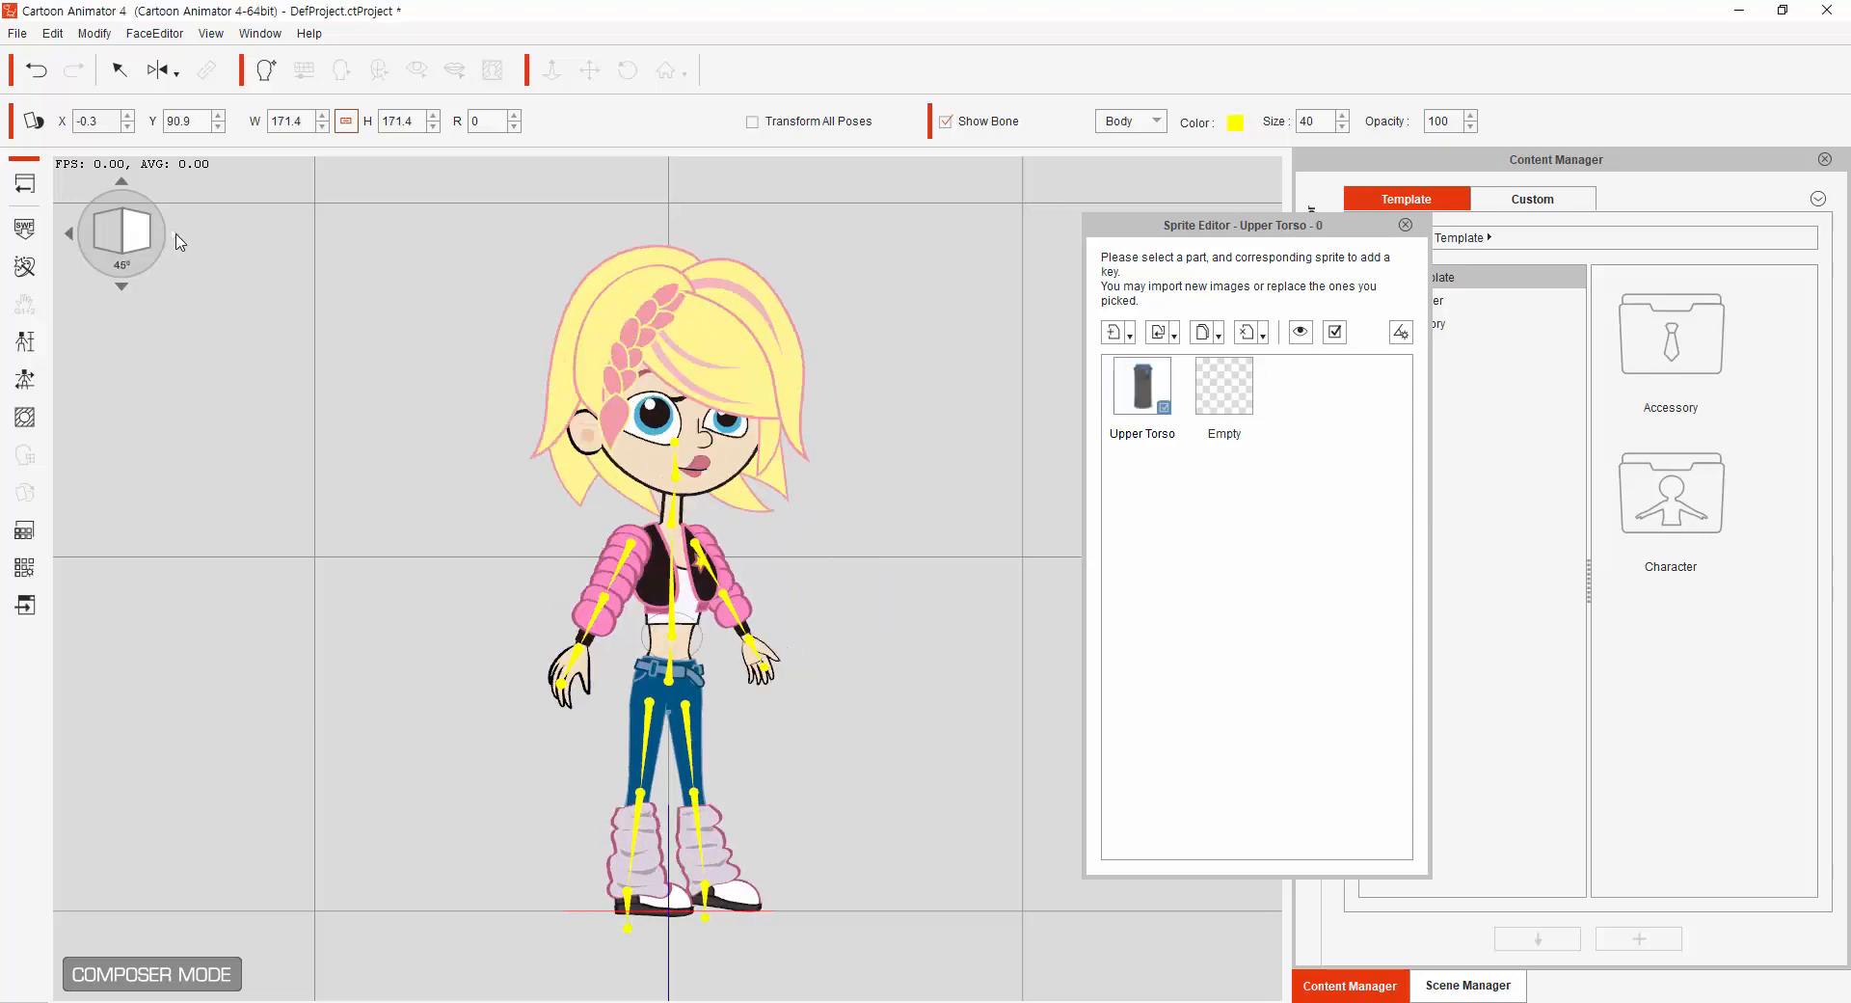
click(1169, 335)
click(1185, 389)
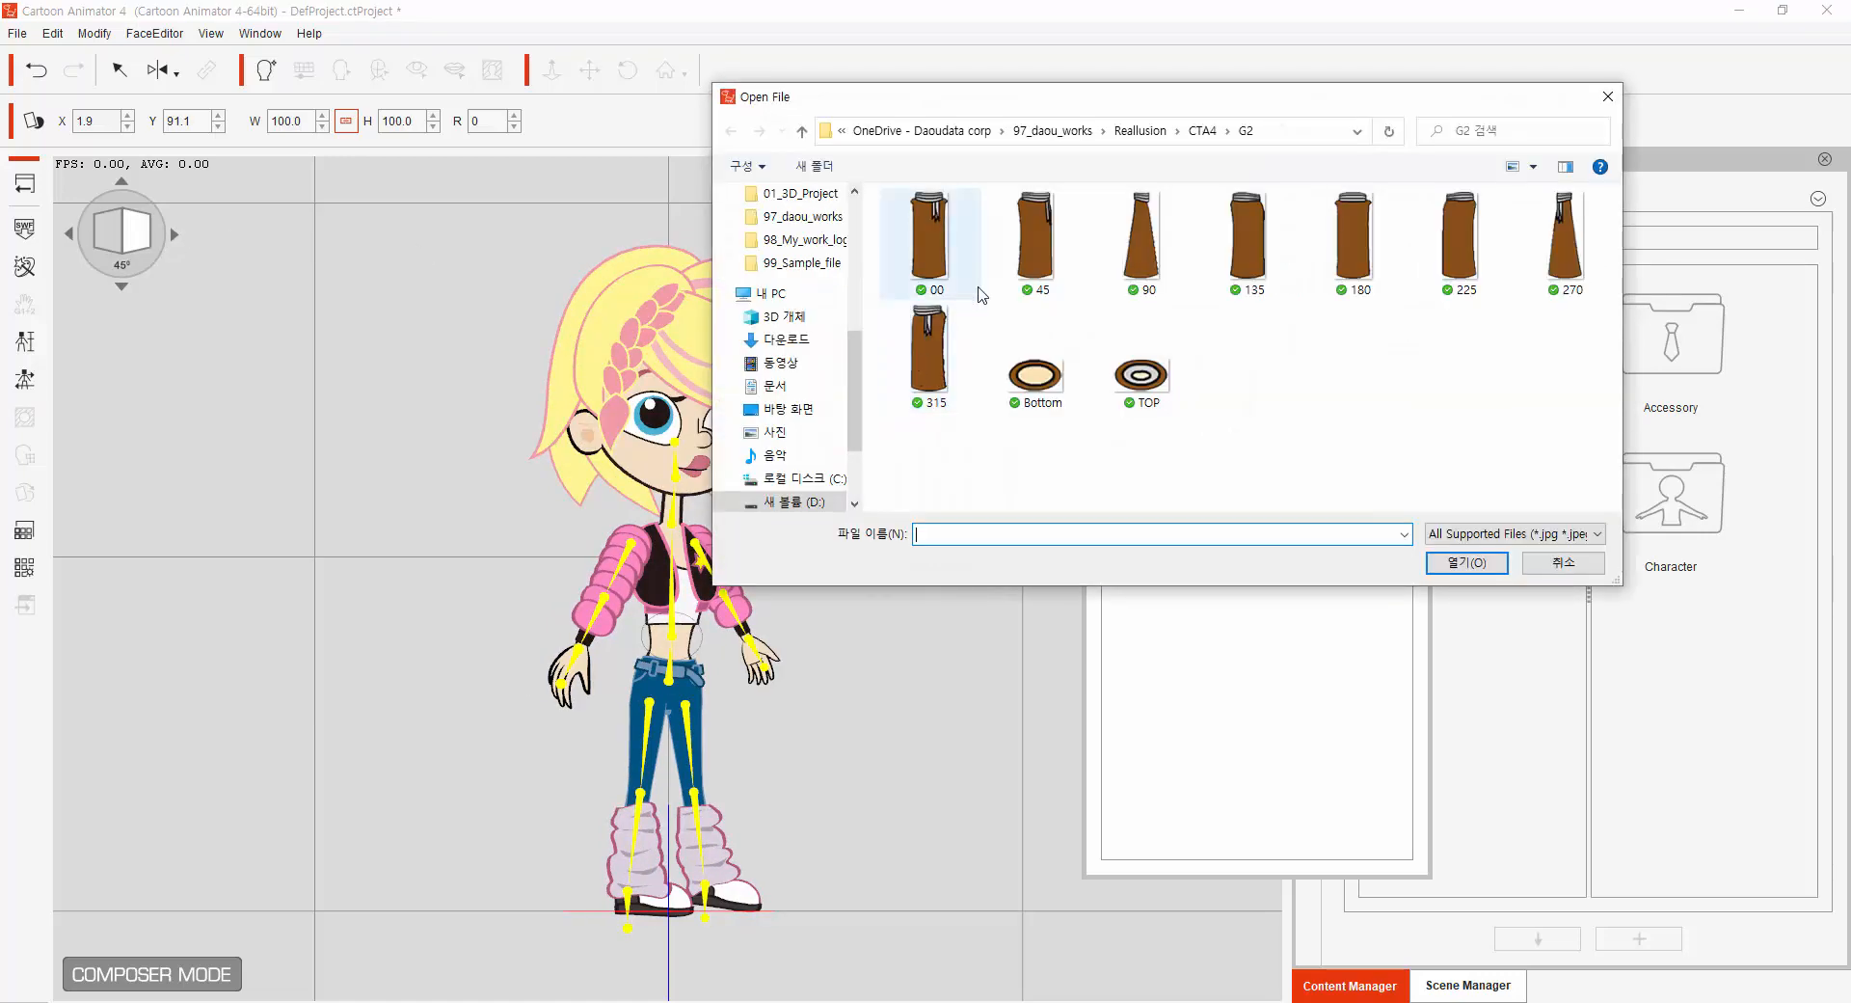
click(1029, 253)
double_click(1027, 248)
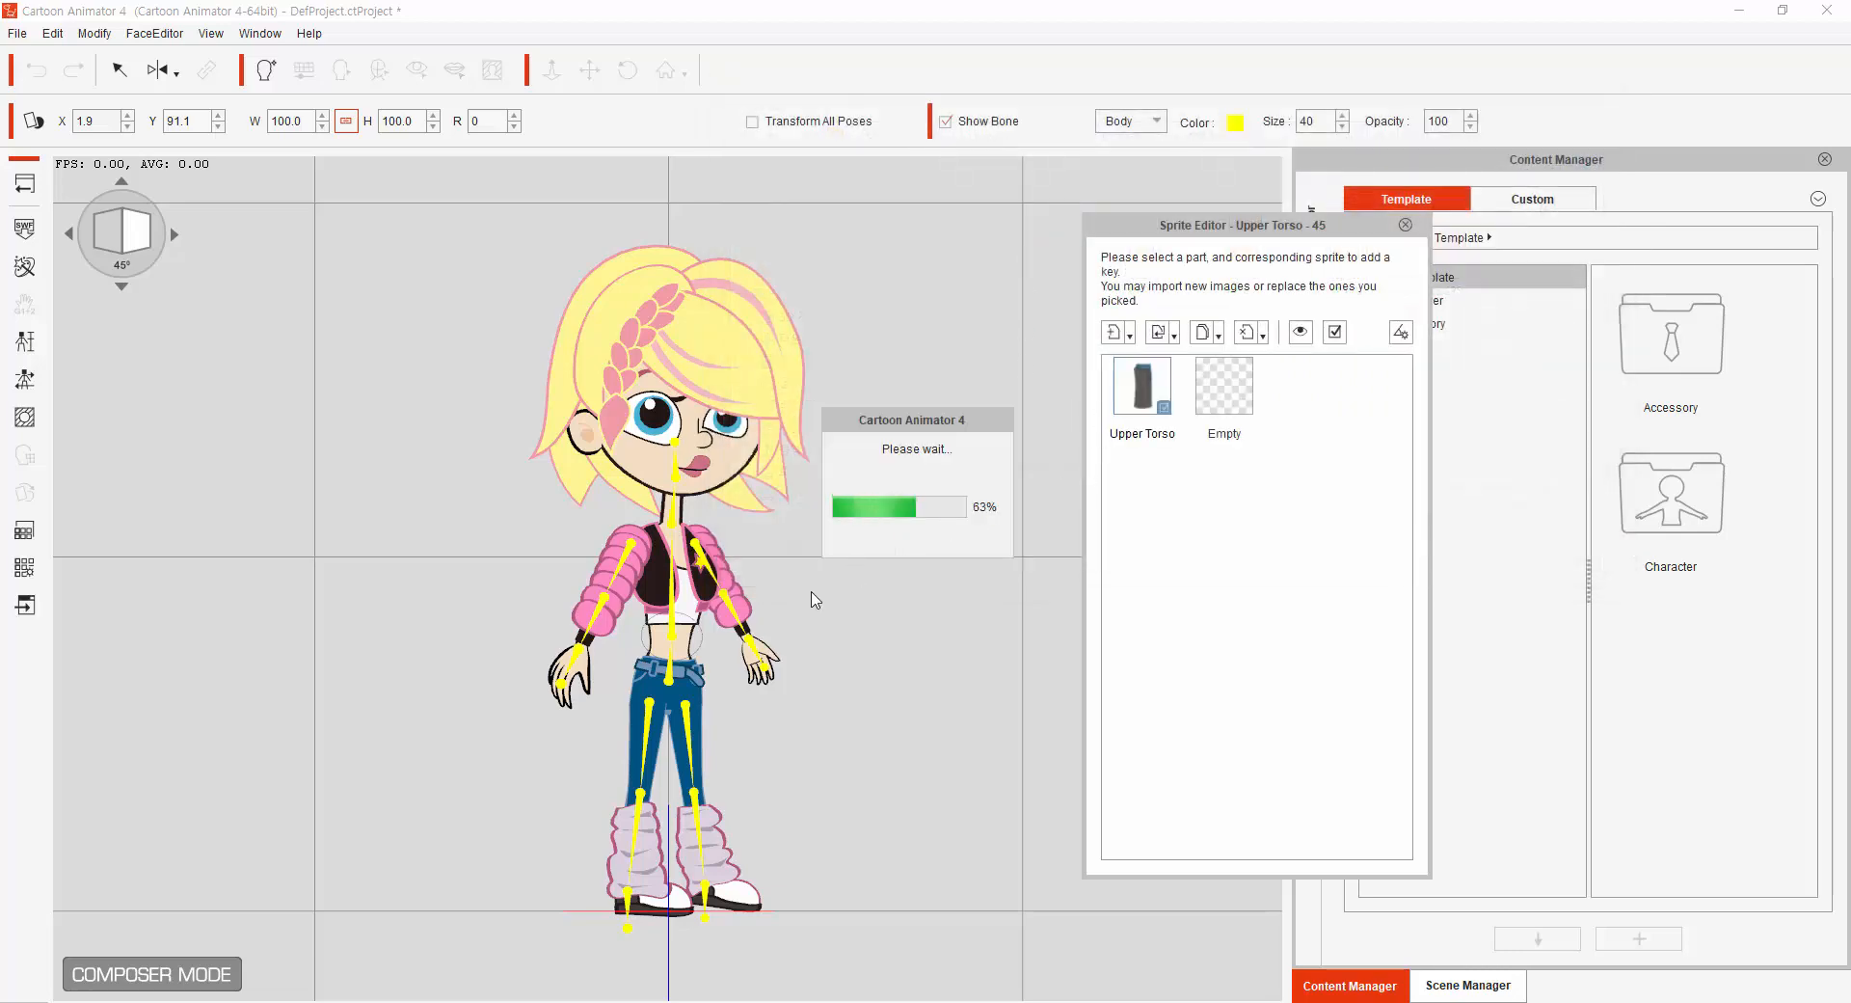
Scale the 45° torso sprite proportionally to 171.4 and move it to about X 0.0, Y 90.8.
double_click(292, 122)
right_click(291, 126)
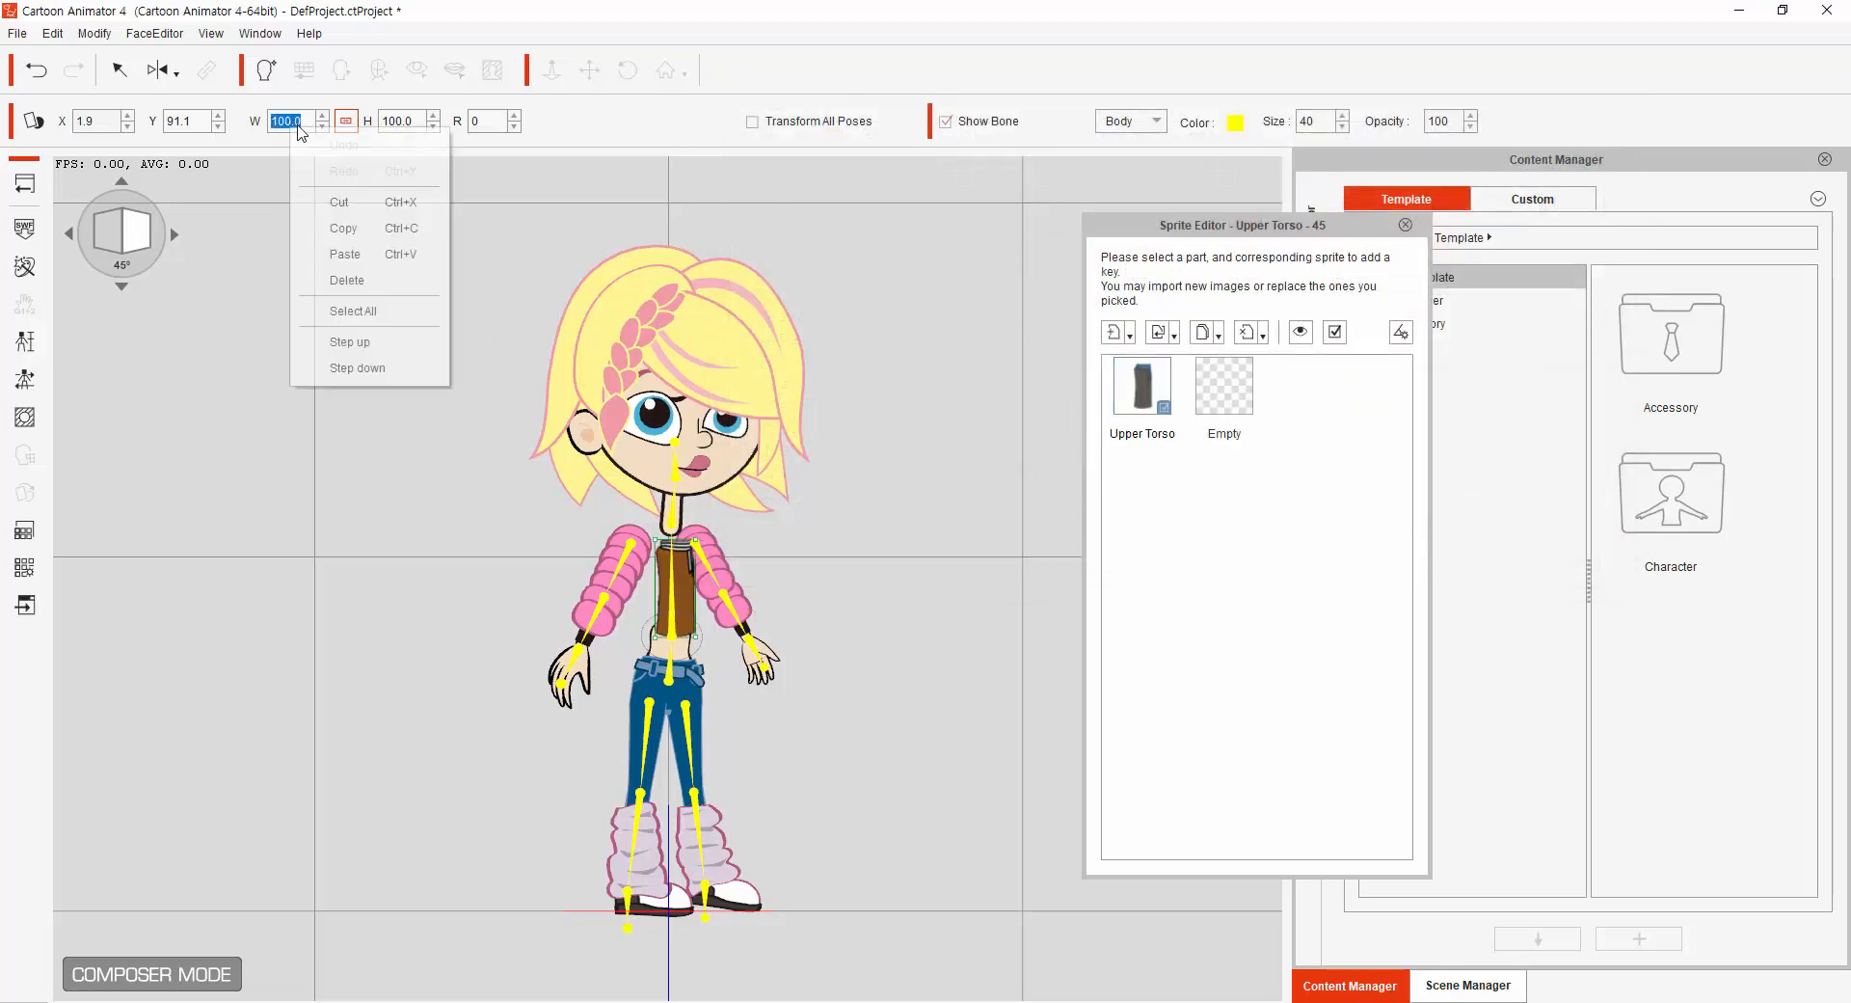
click(365, 236)
key(ctrl+v)
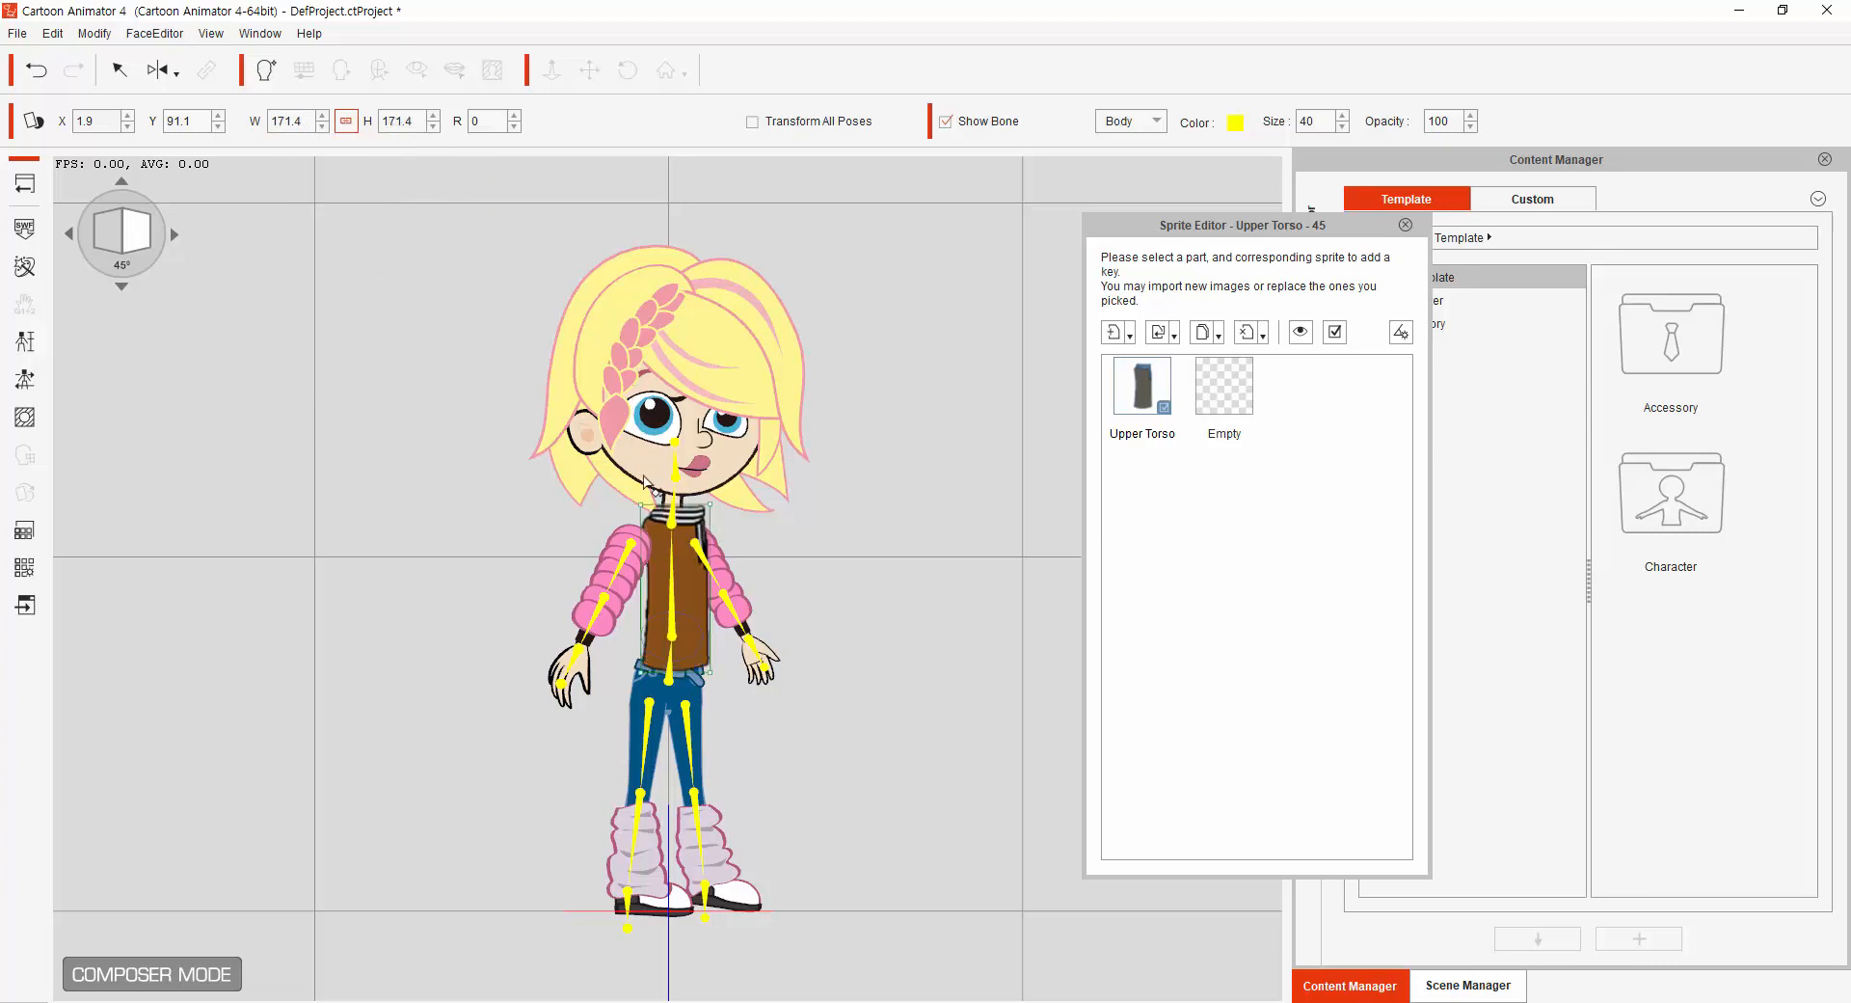
drag(689, 572, 683, 574)
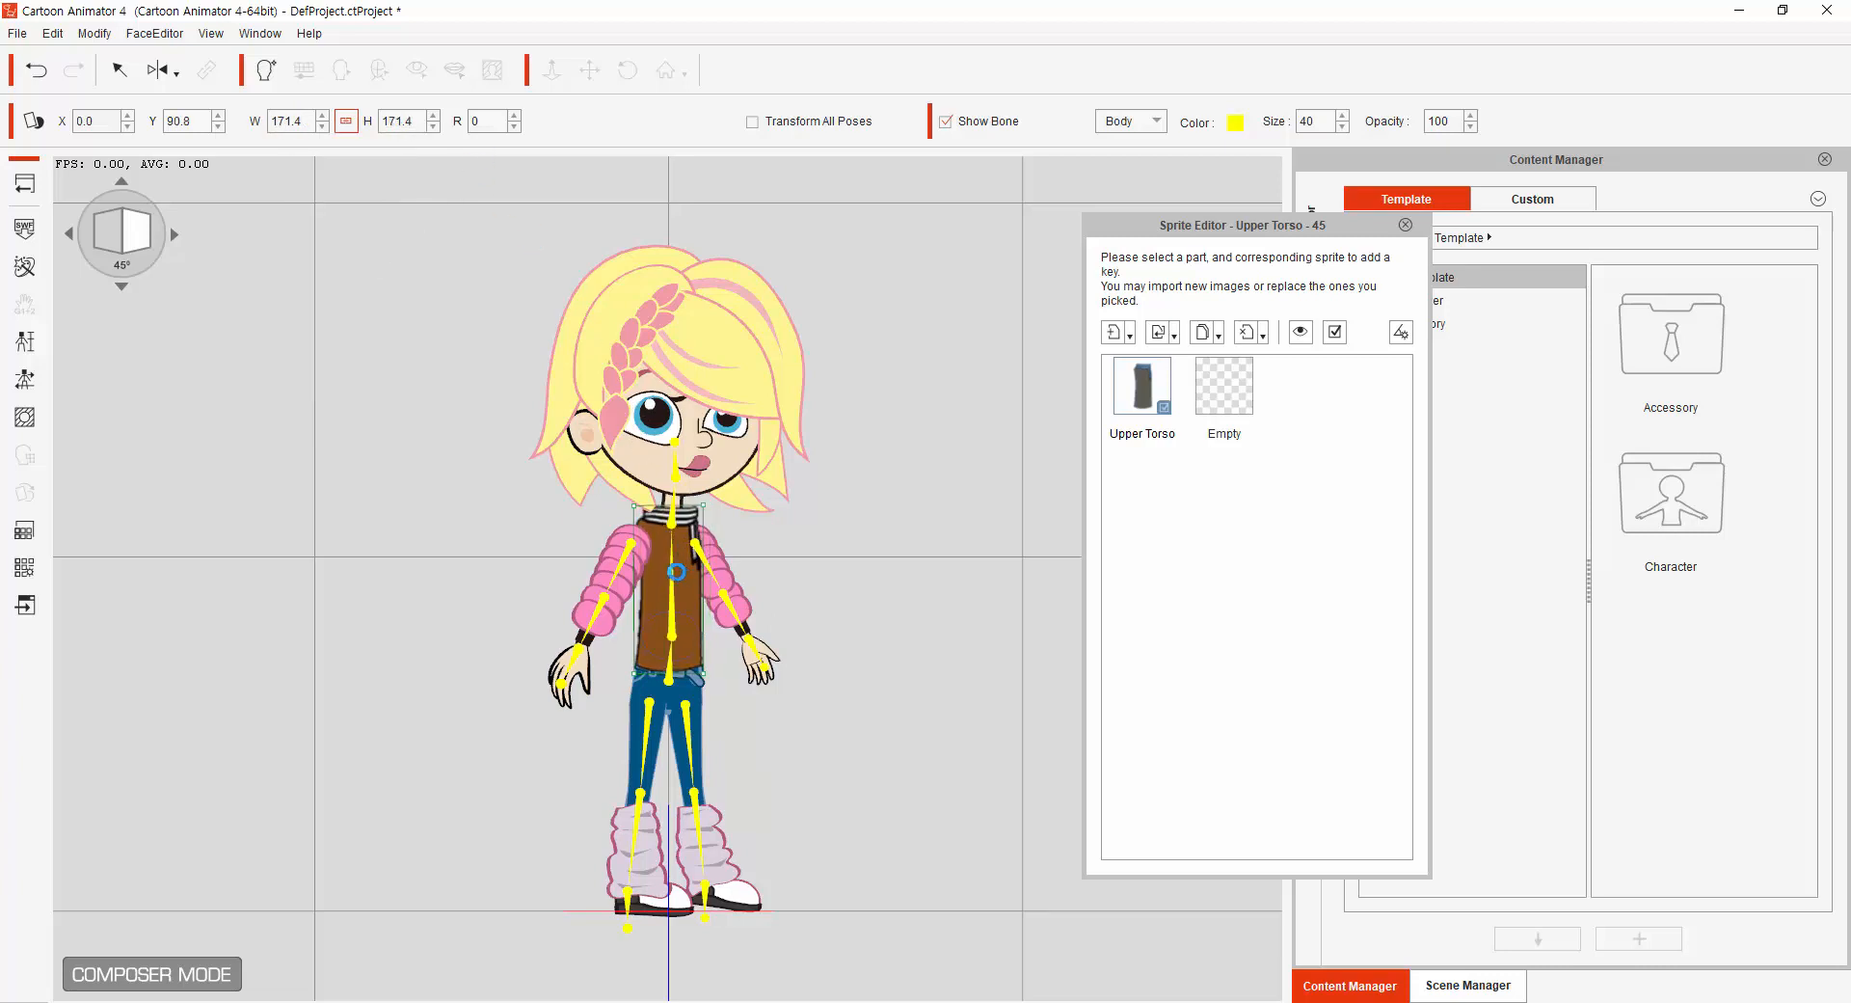
Compare the torso with the Front view, and replace the 90° view sprite with the image 90.
click(70, 236)
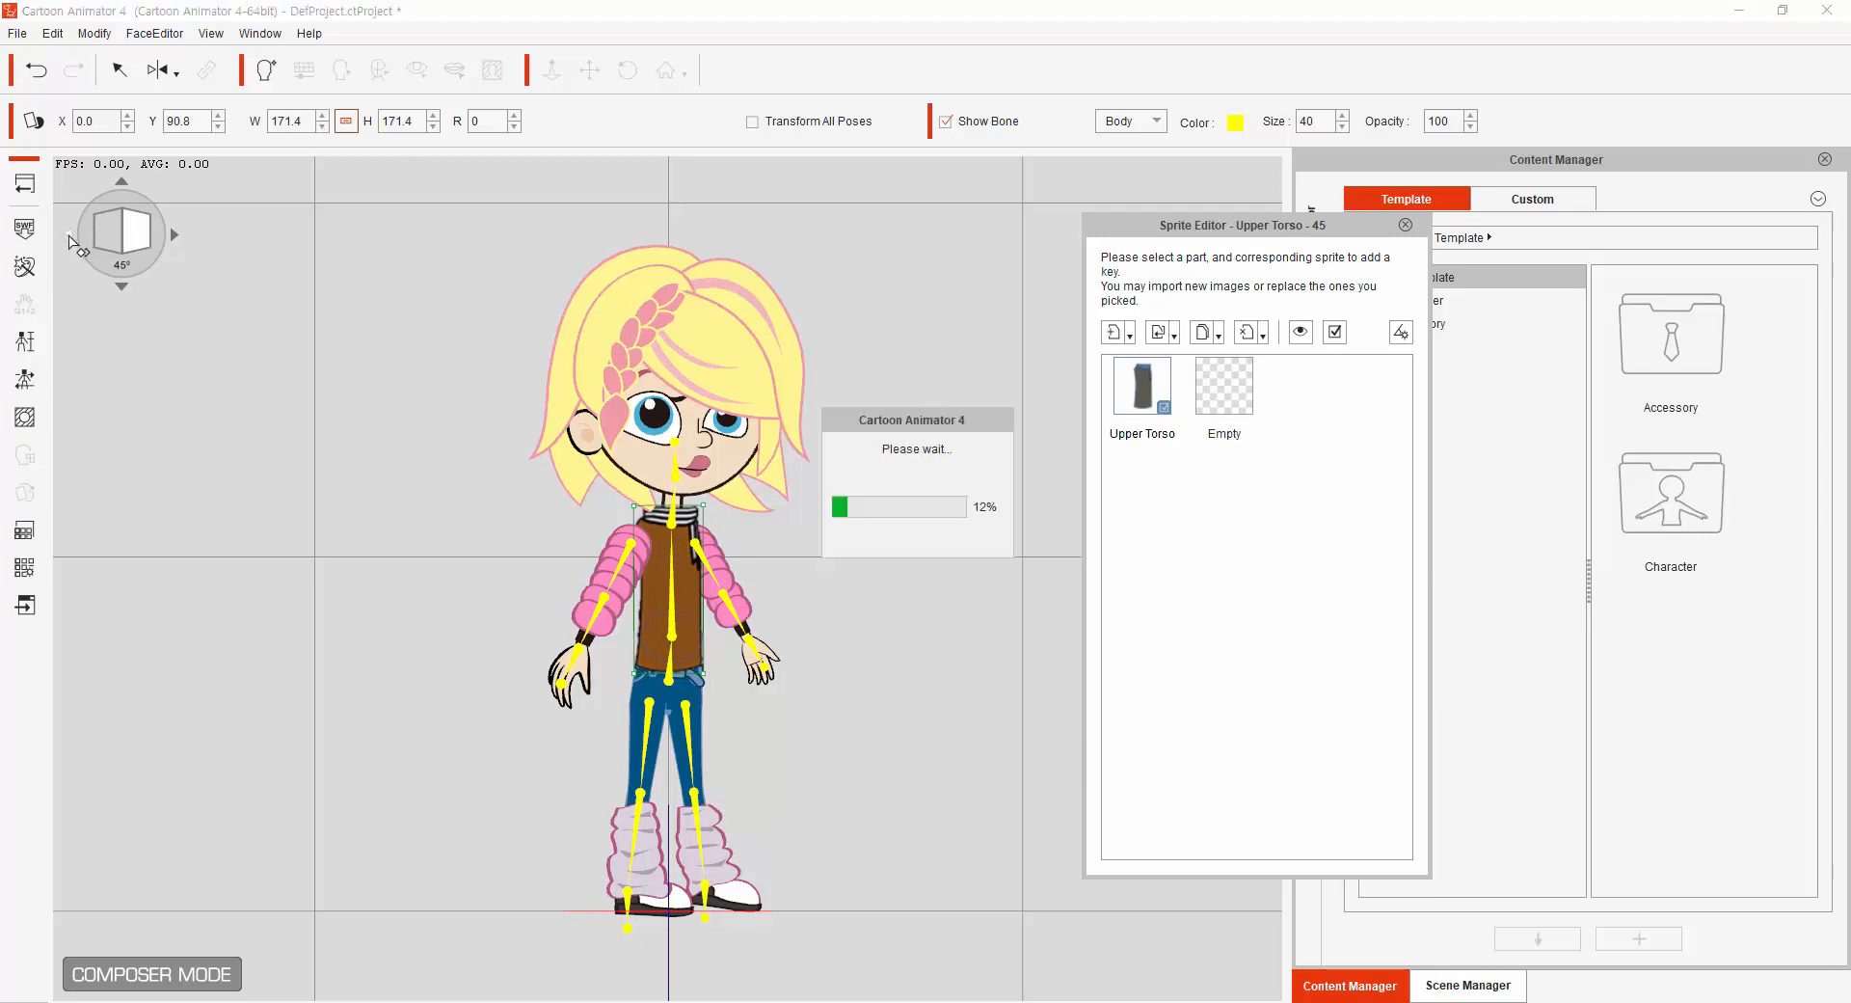
click(177, 236)
click(176, 236)
click(176, 240)
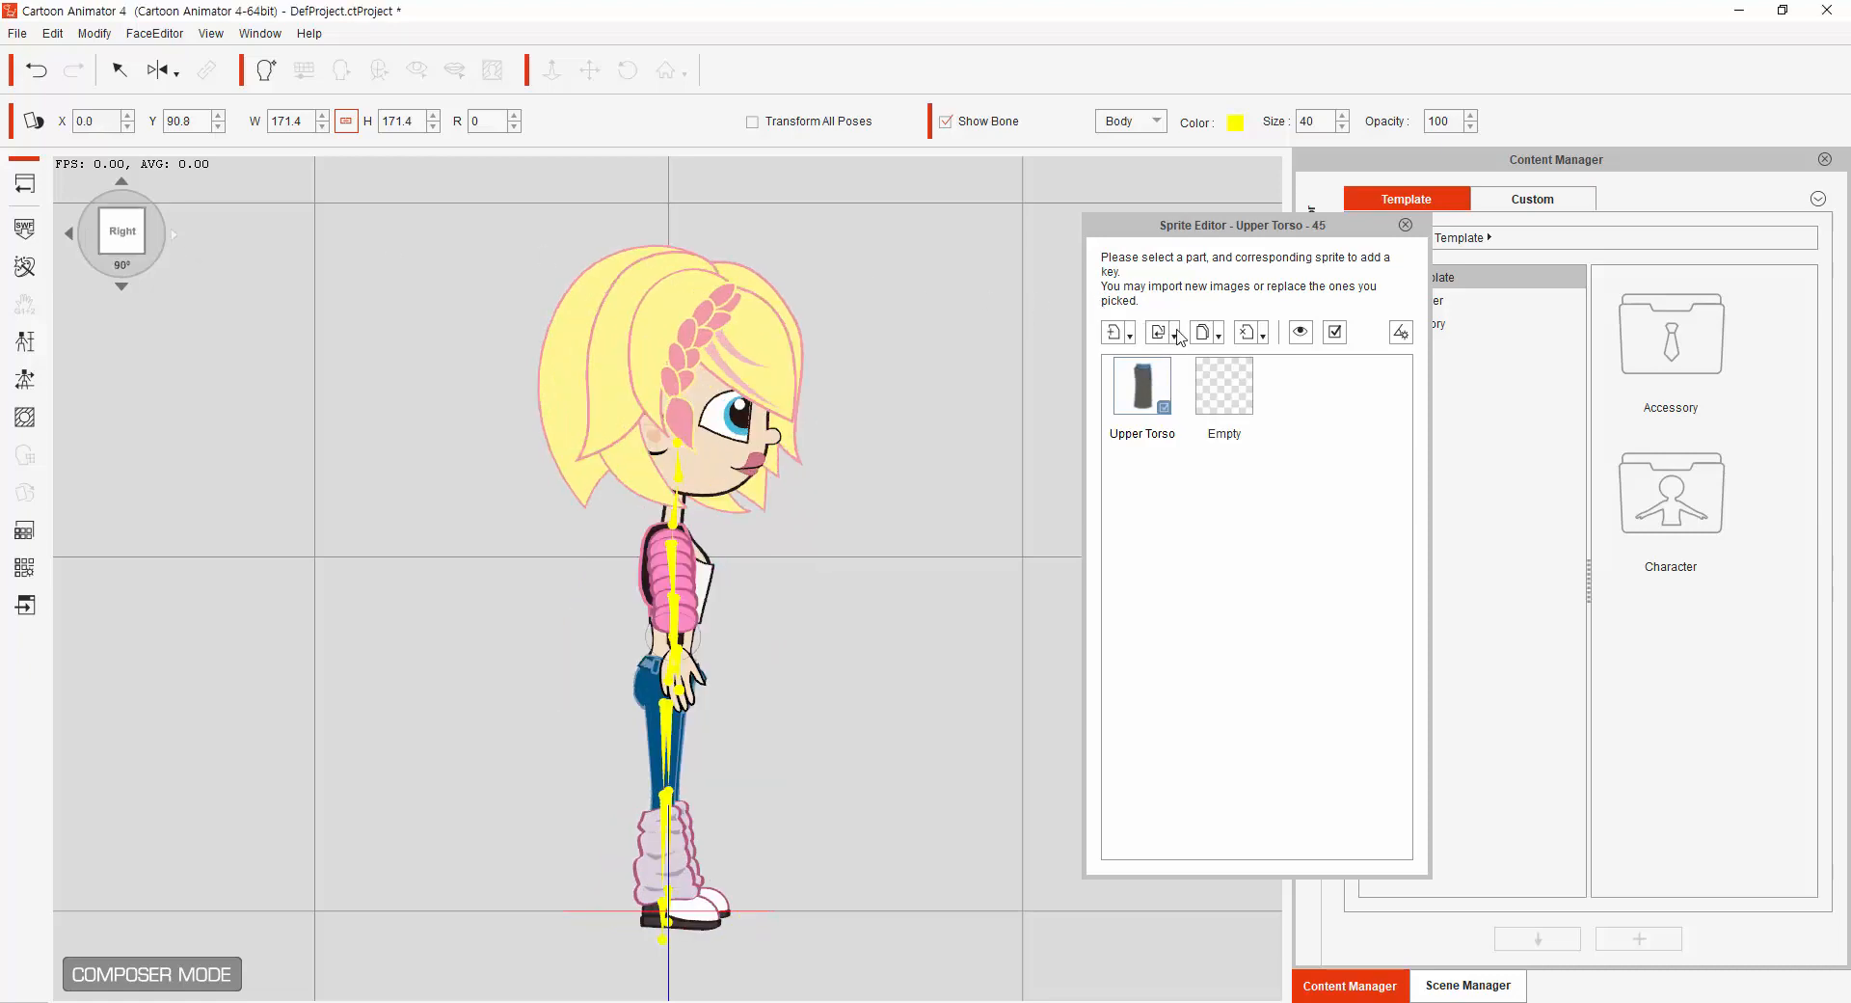
click(1167, 400)
click(1175, 336)
click(1201, 404)
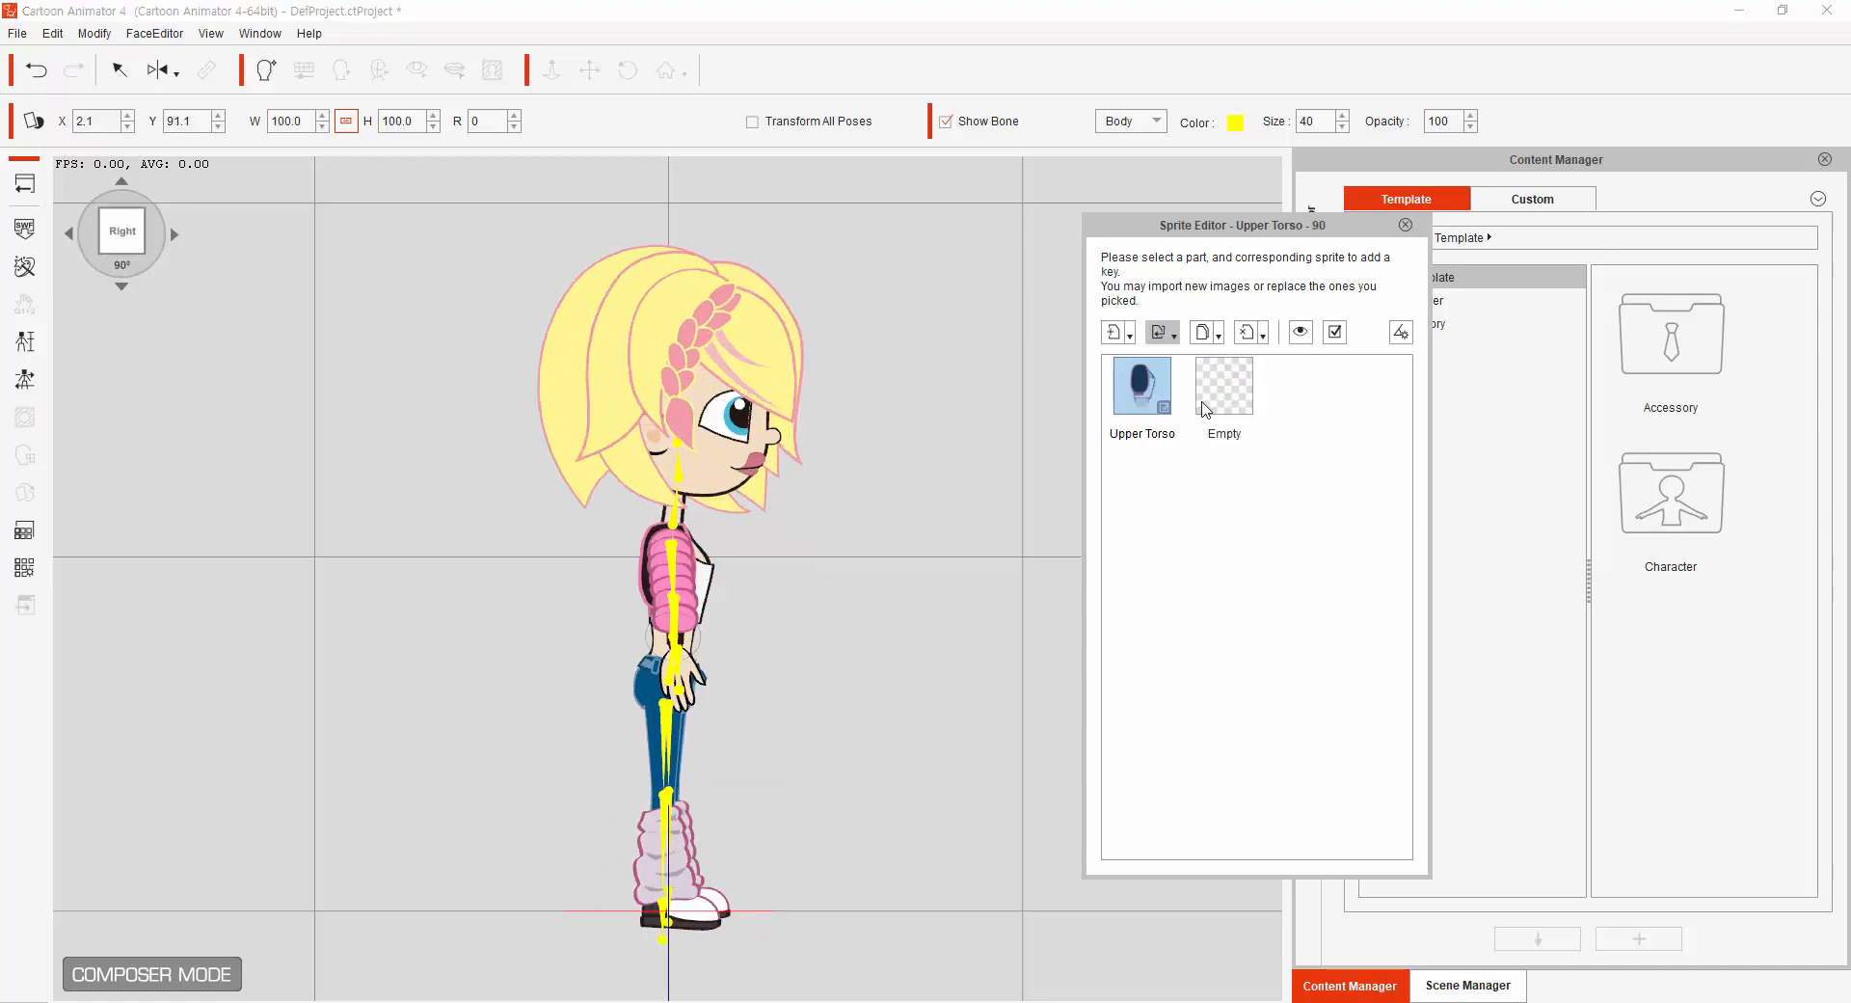
double_click(1147, 236)
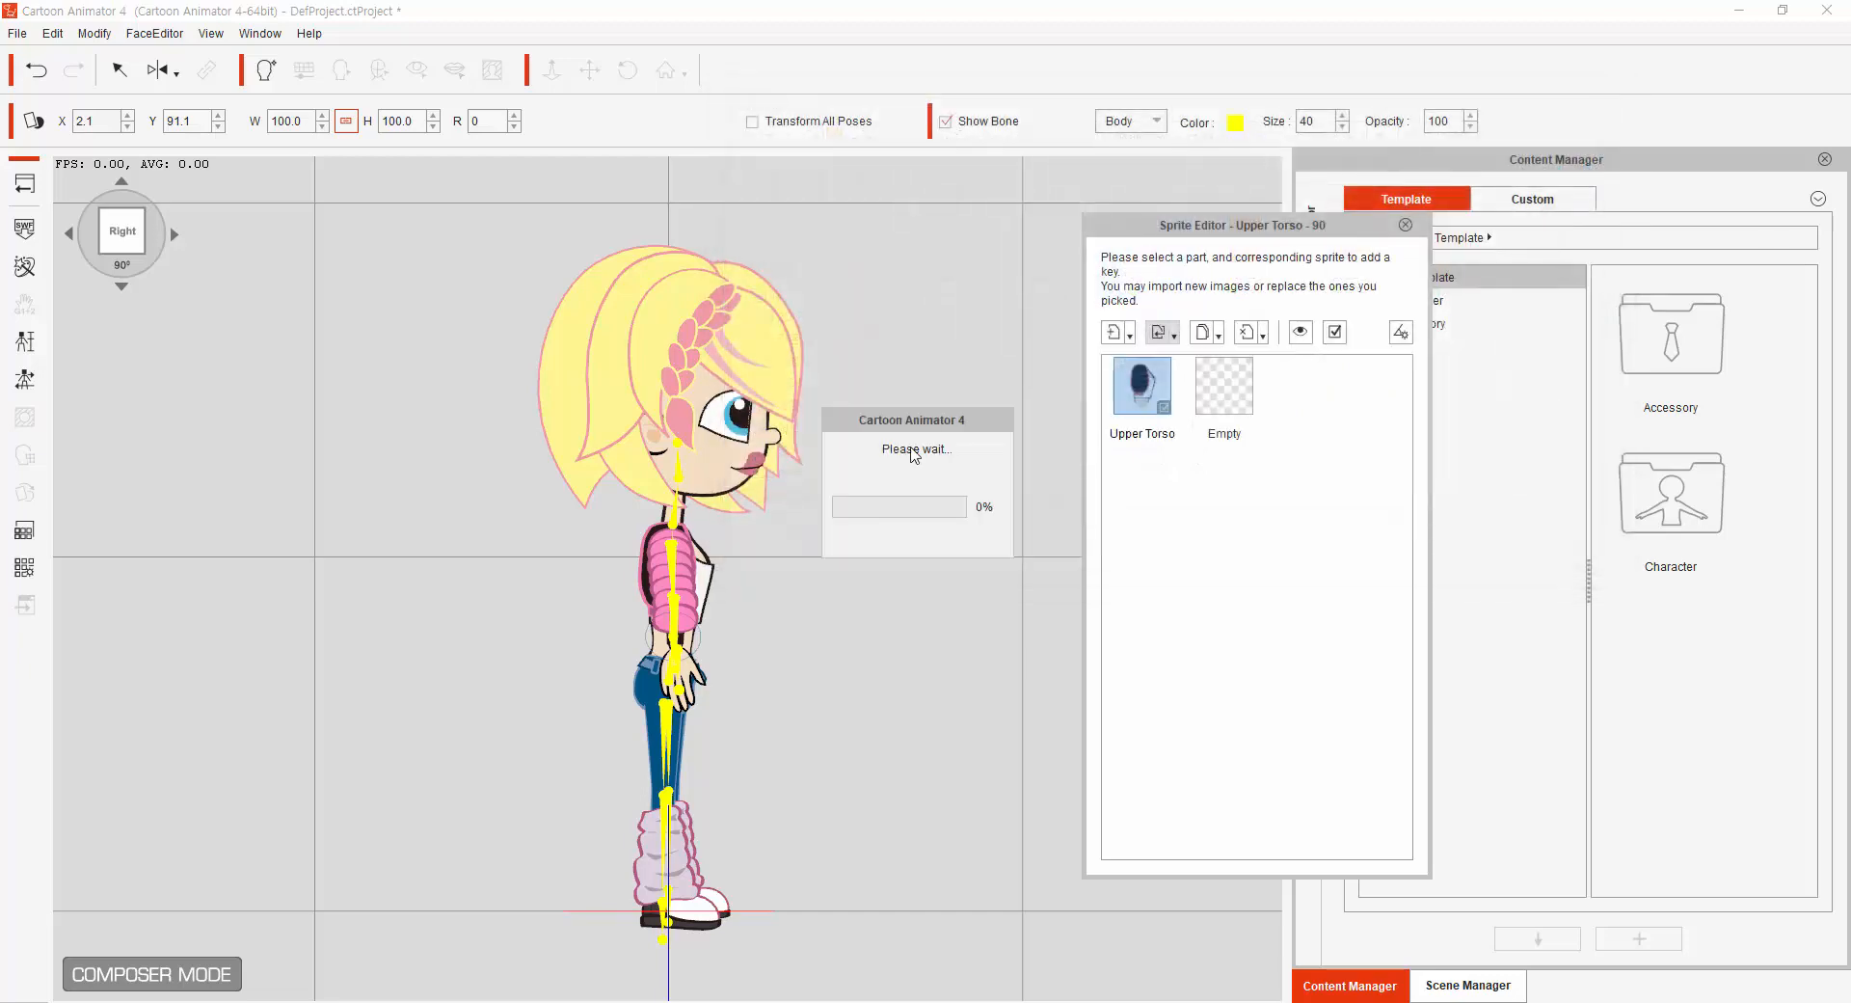
Scale the 90° torso sprite proportionally to 171.4 and shift it slightly to line up with the body.
double_click(285, 122)
text(171.4)
key(Return)
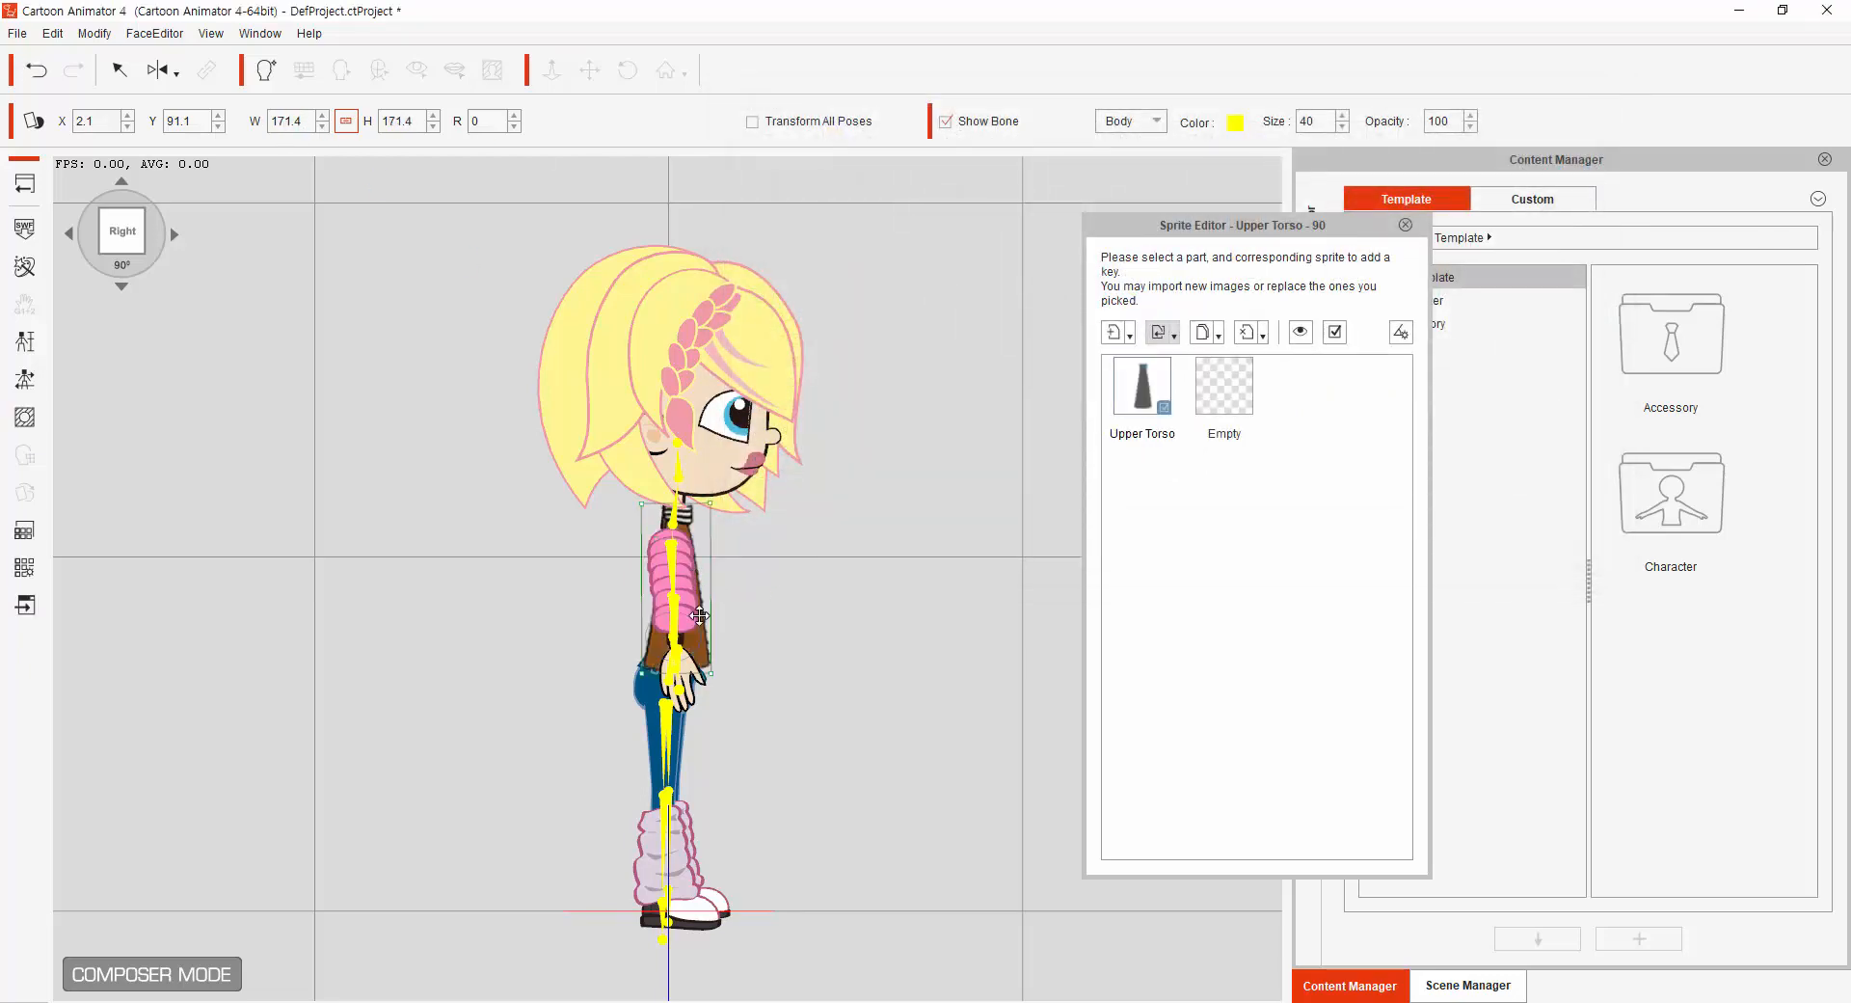
drag(701, 644, 688, 657)
Replace the upper torso's 135° view sprite with the image 135 from the G2 folder.
click(175, 234)
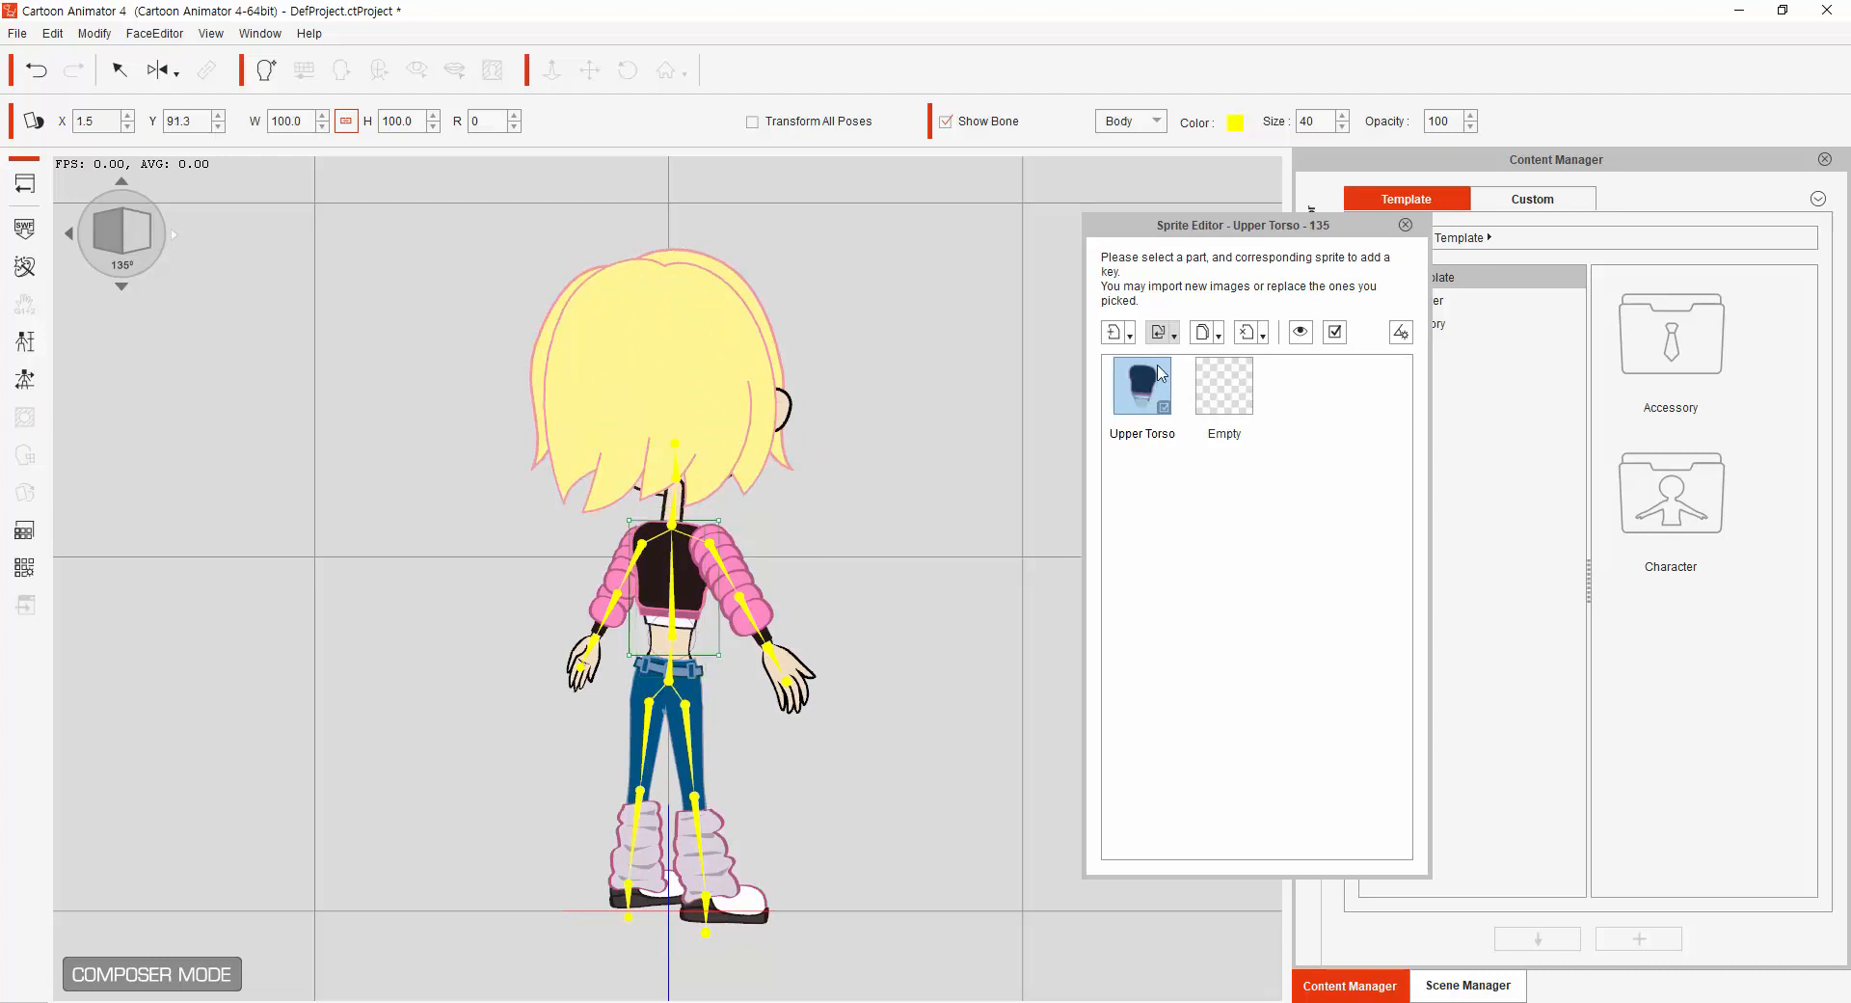
click(1174, 337)
click(1198, 389)
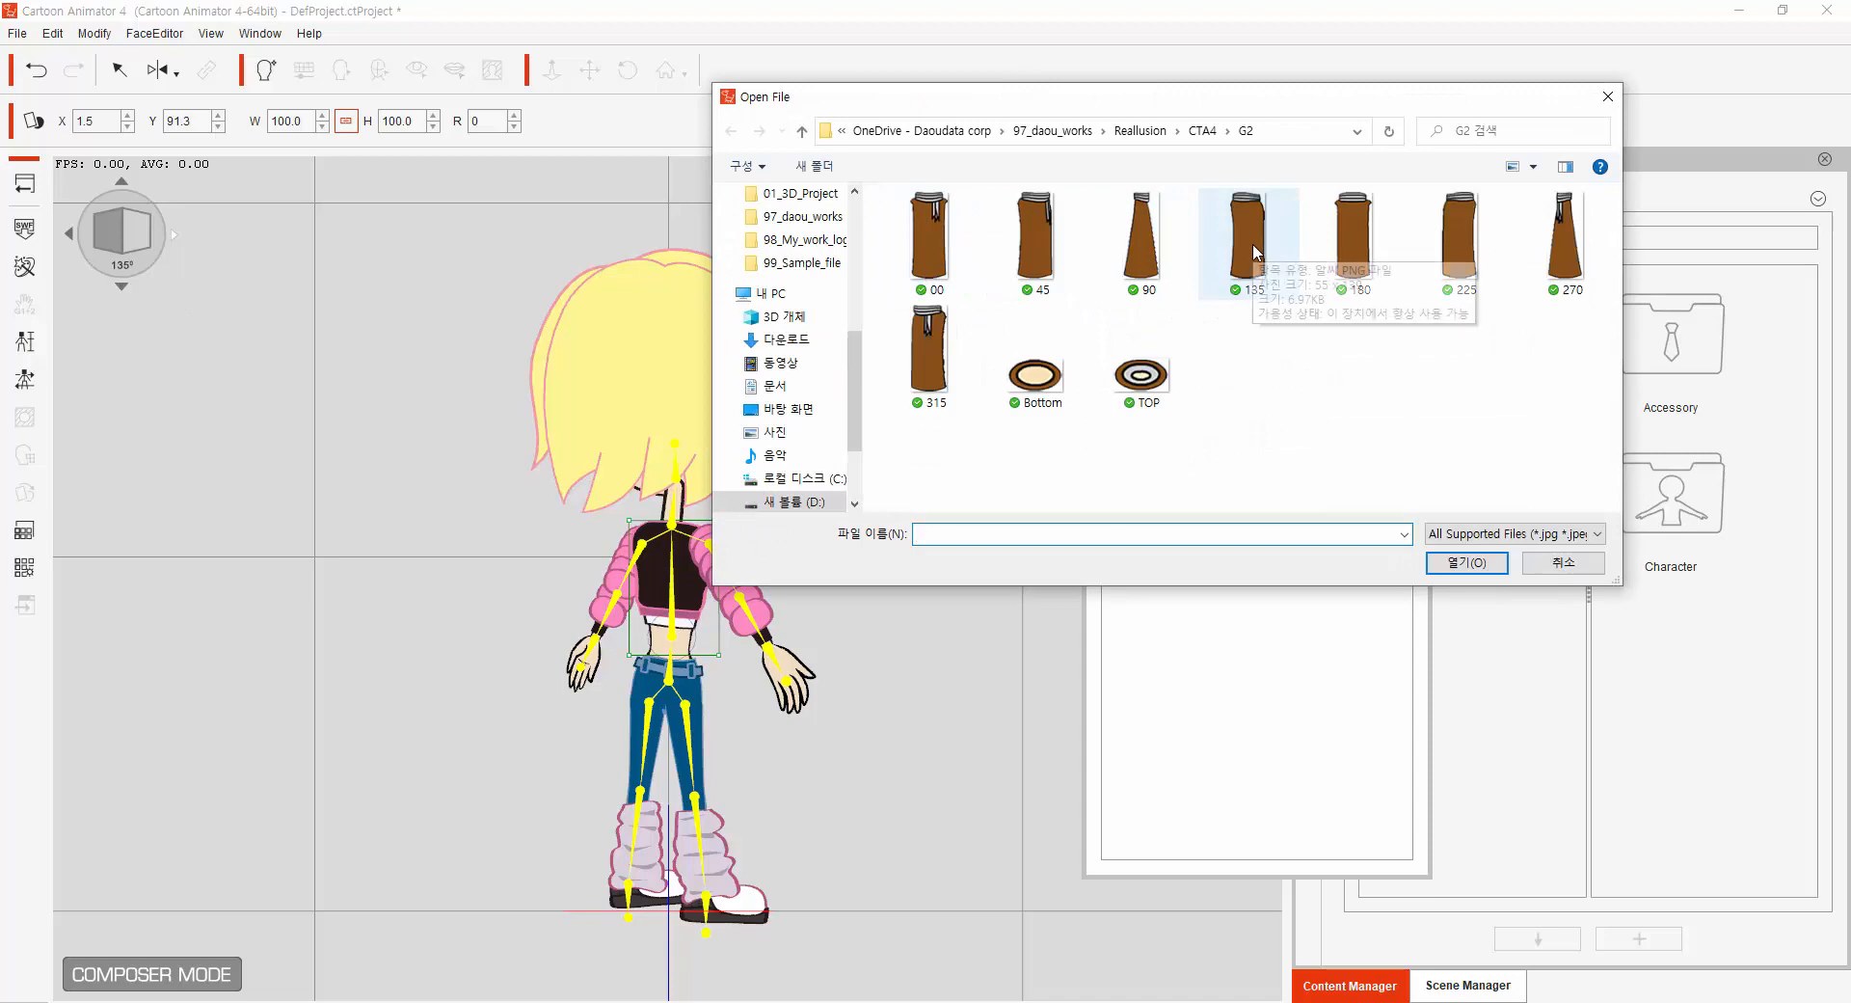
double_click(1252, 245)
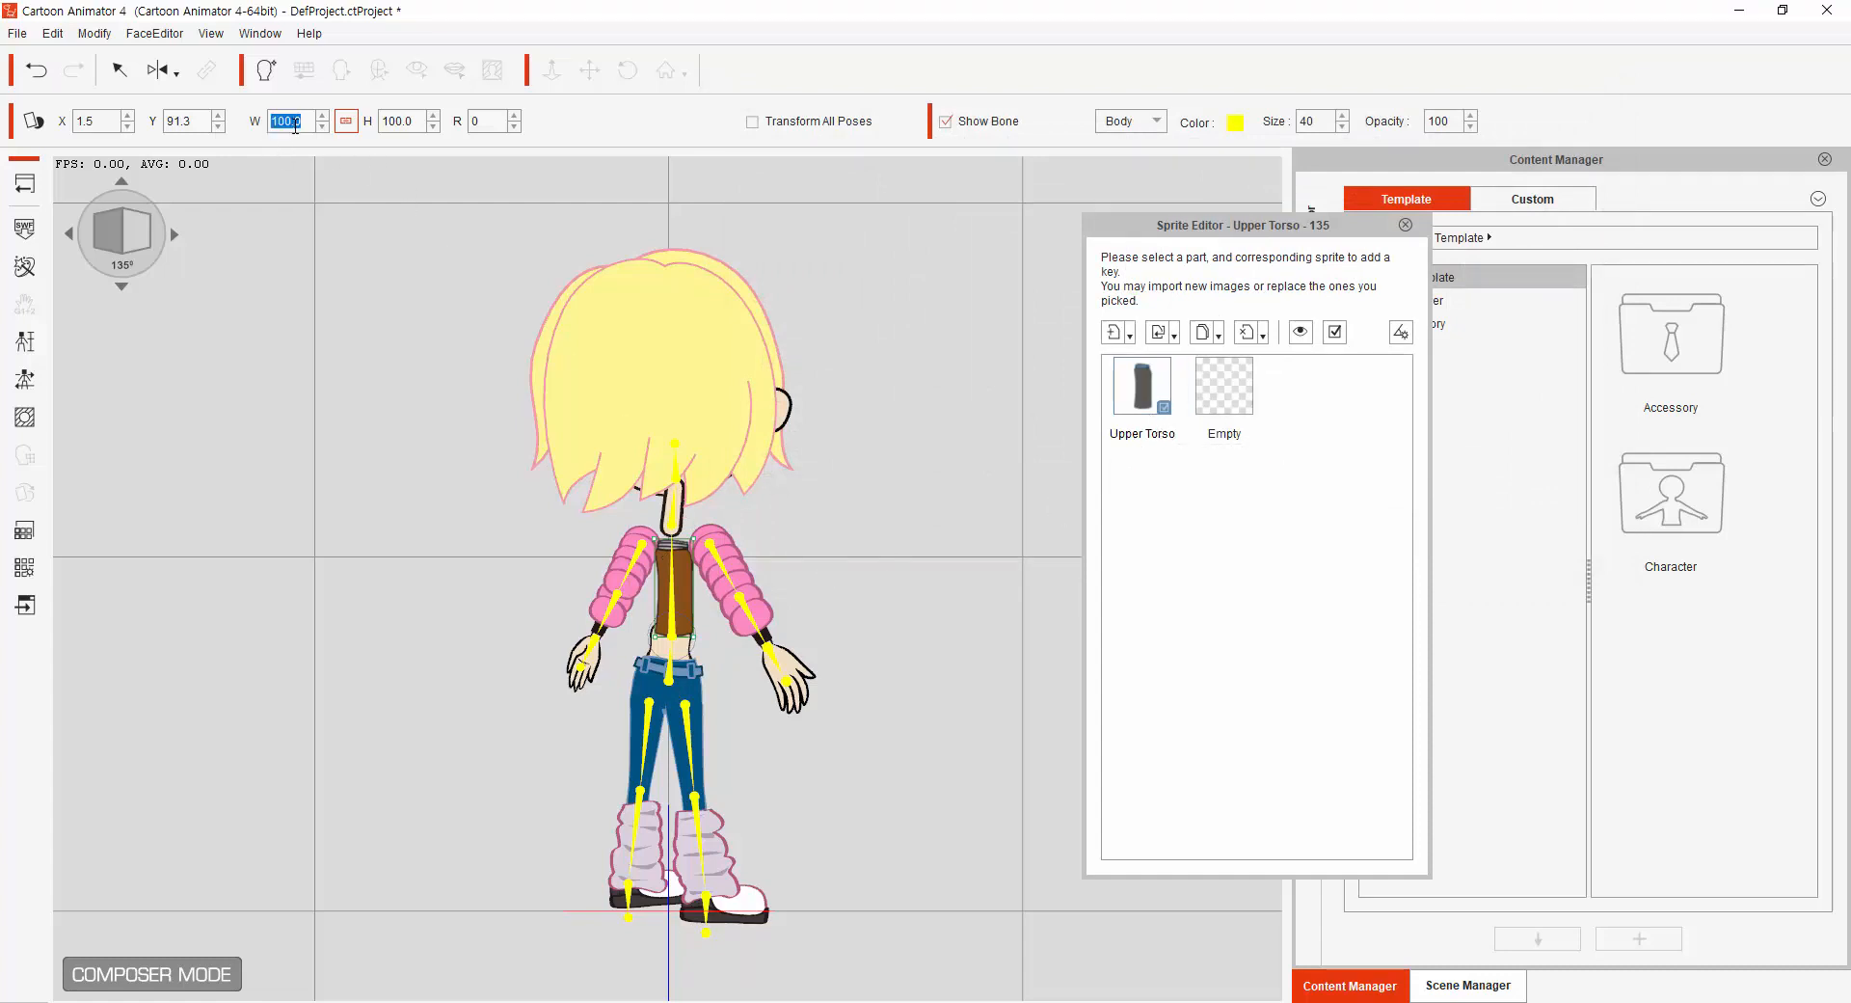
Scale the 135° torso sprite proportionally to 171.4 and move it to about X -0.1, Y 91.0.
text(171.4)
key(Return)
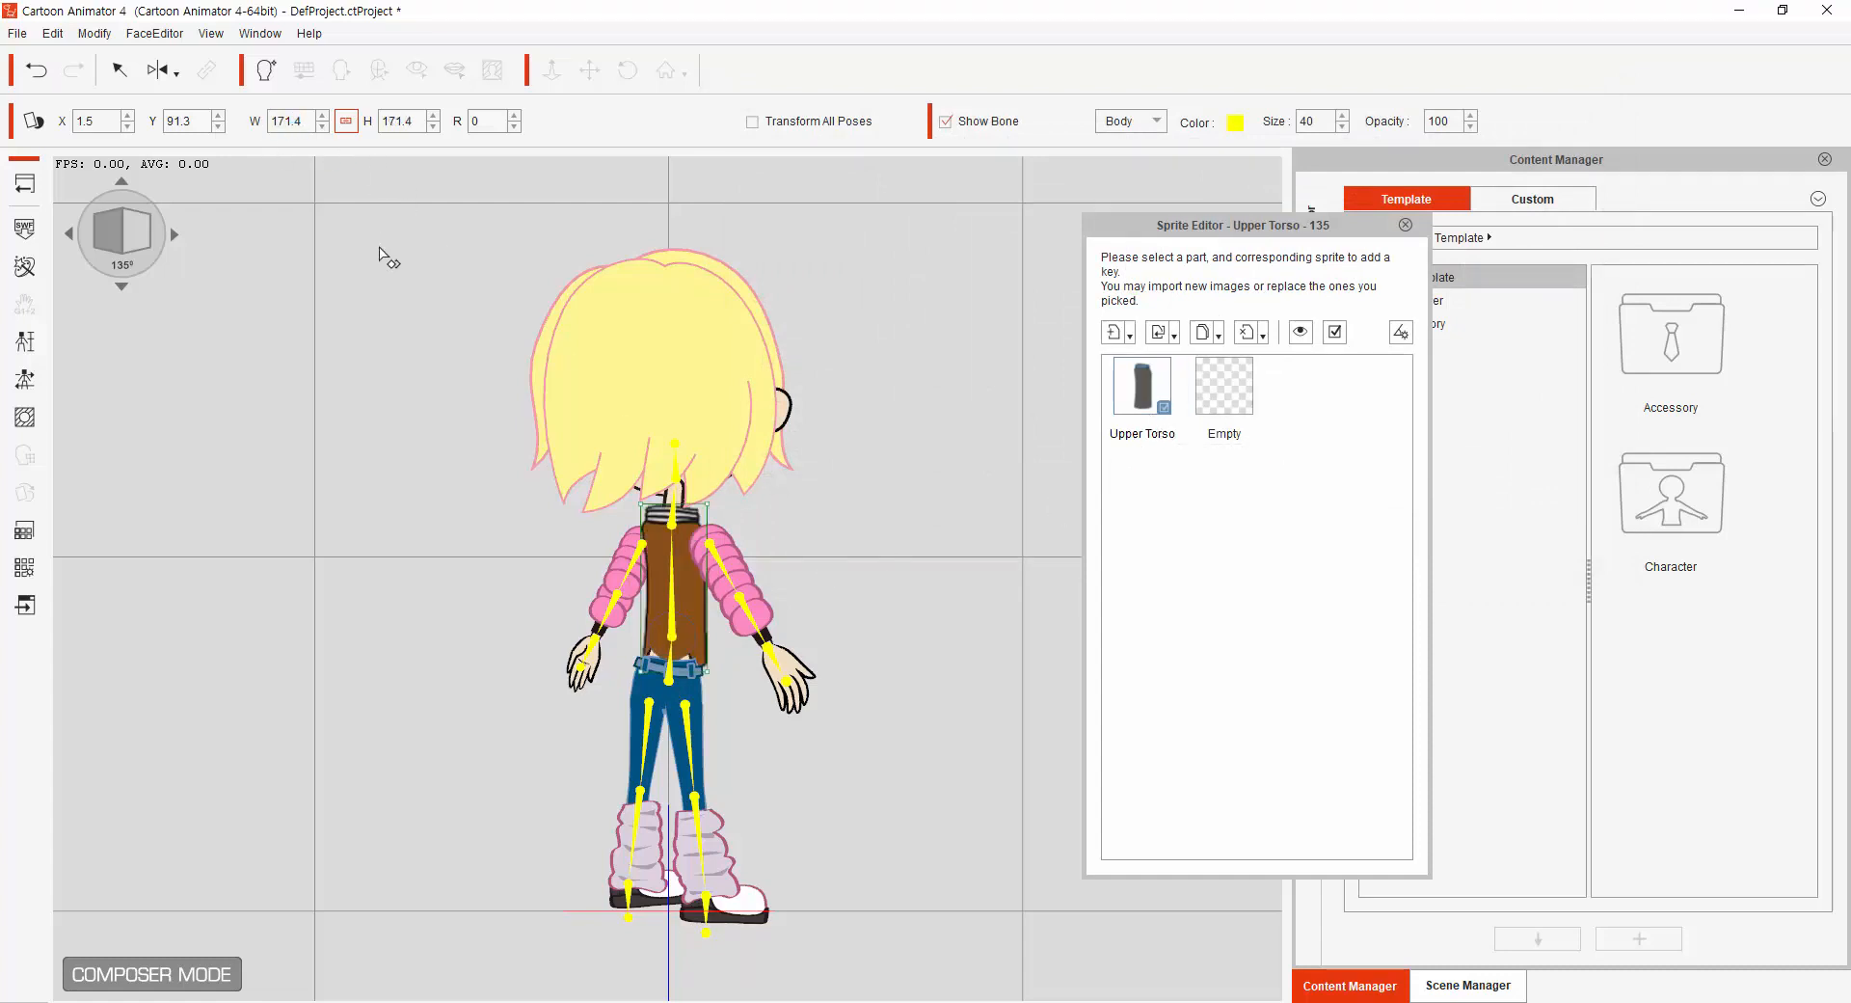
drag(692, 606, 689, 607)
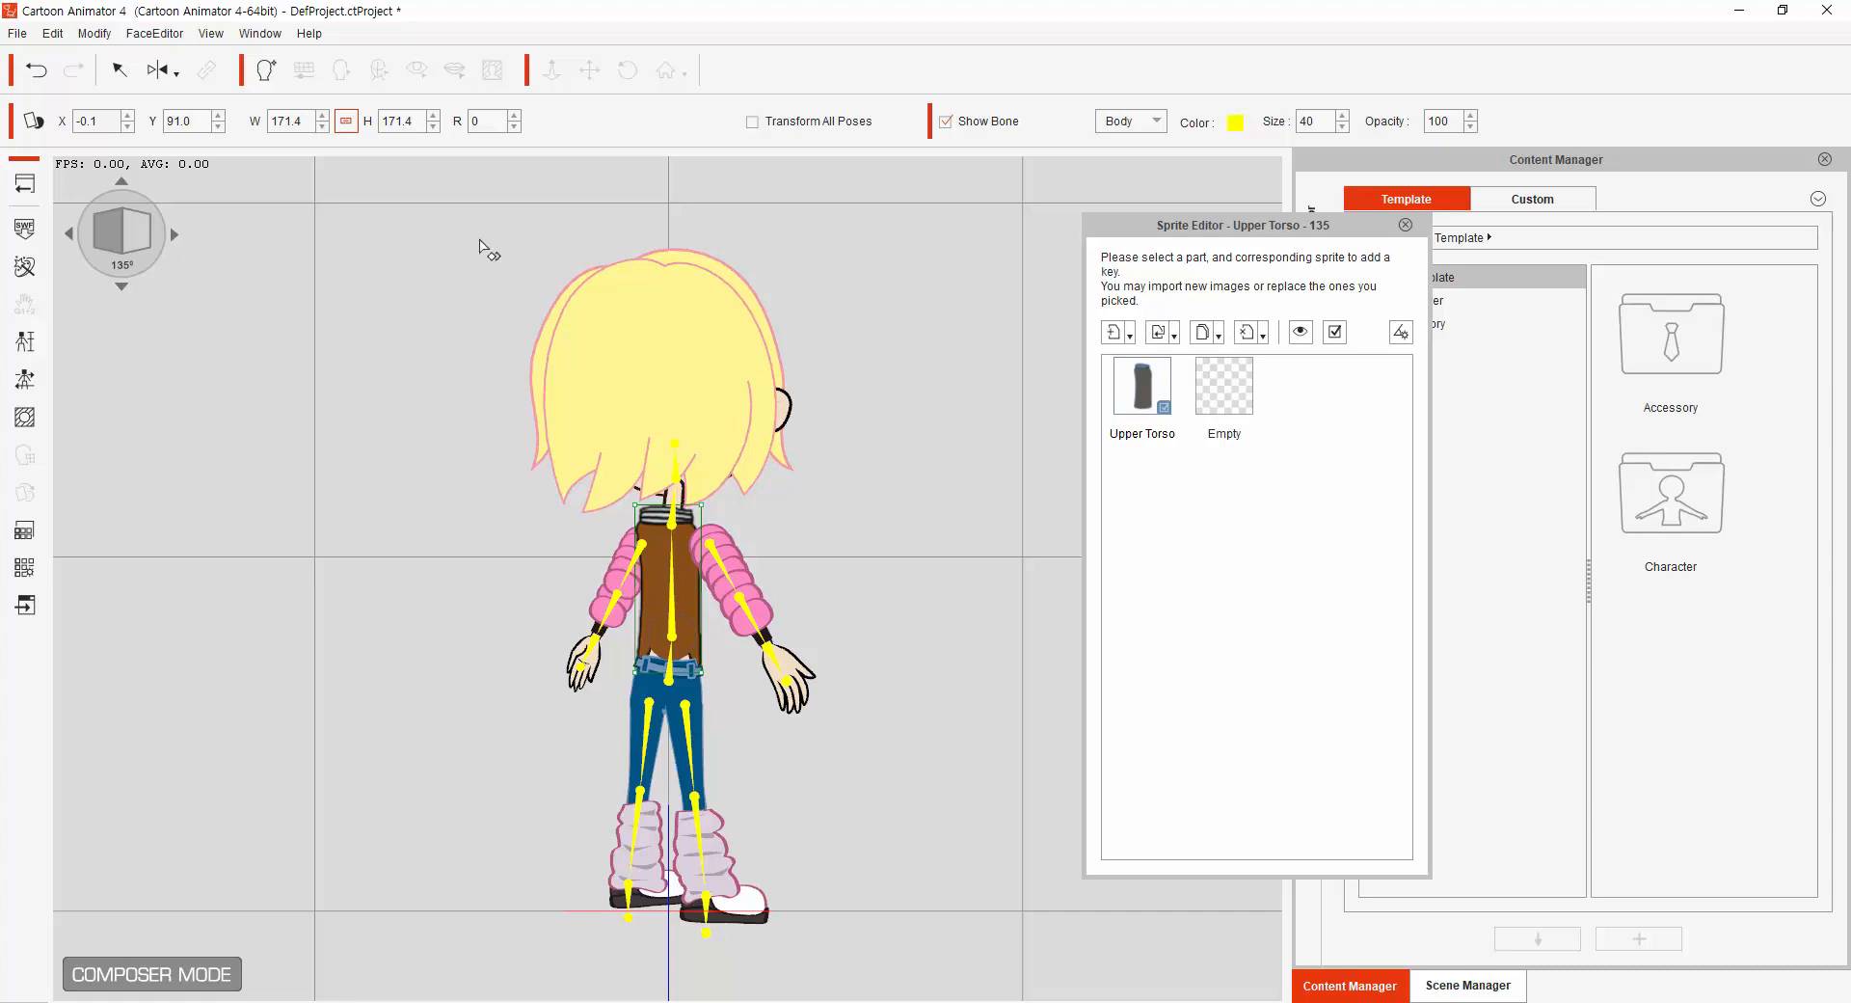
Replace the upper torso's Back (180°) view sprite with the image 180 from the G2 folder.
click(175, 235)
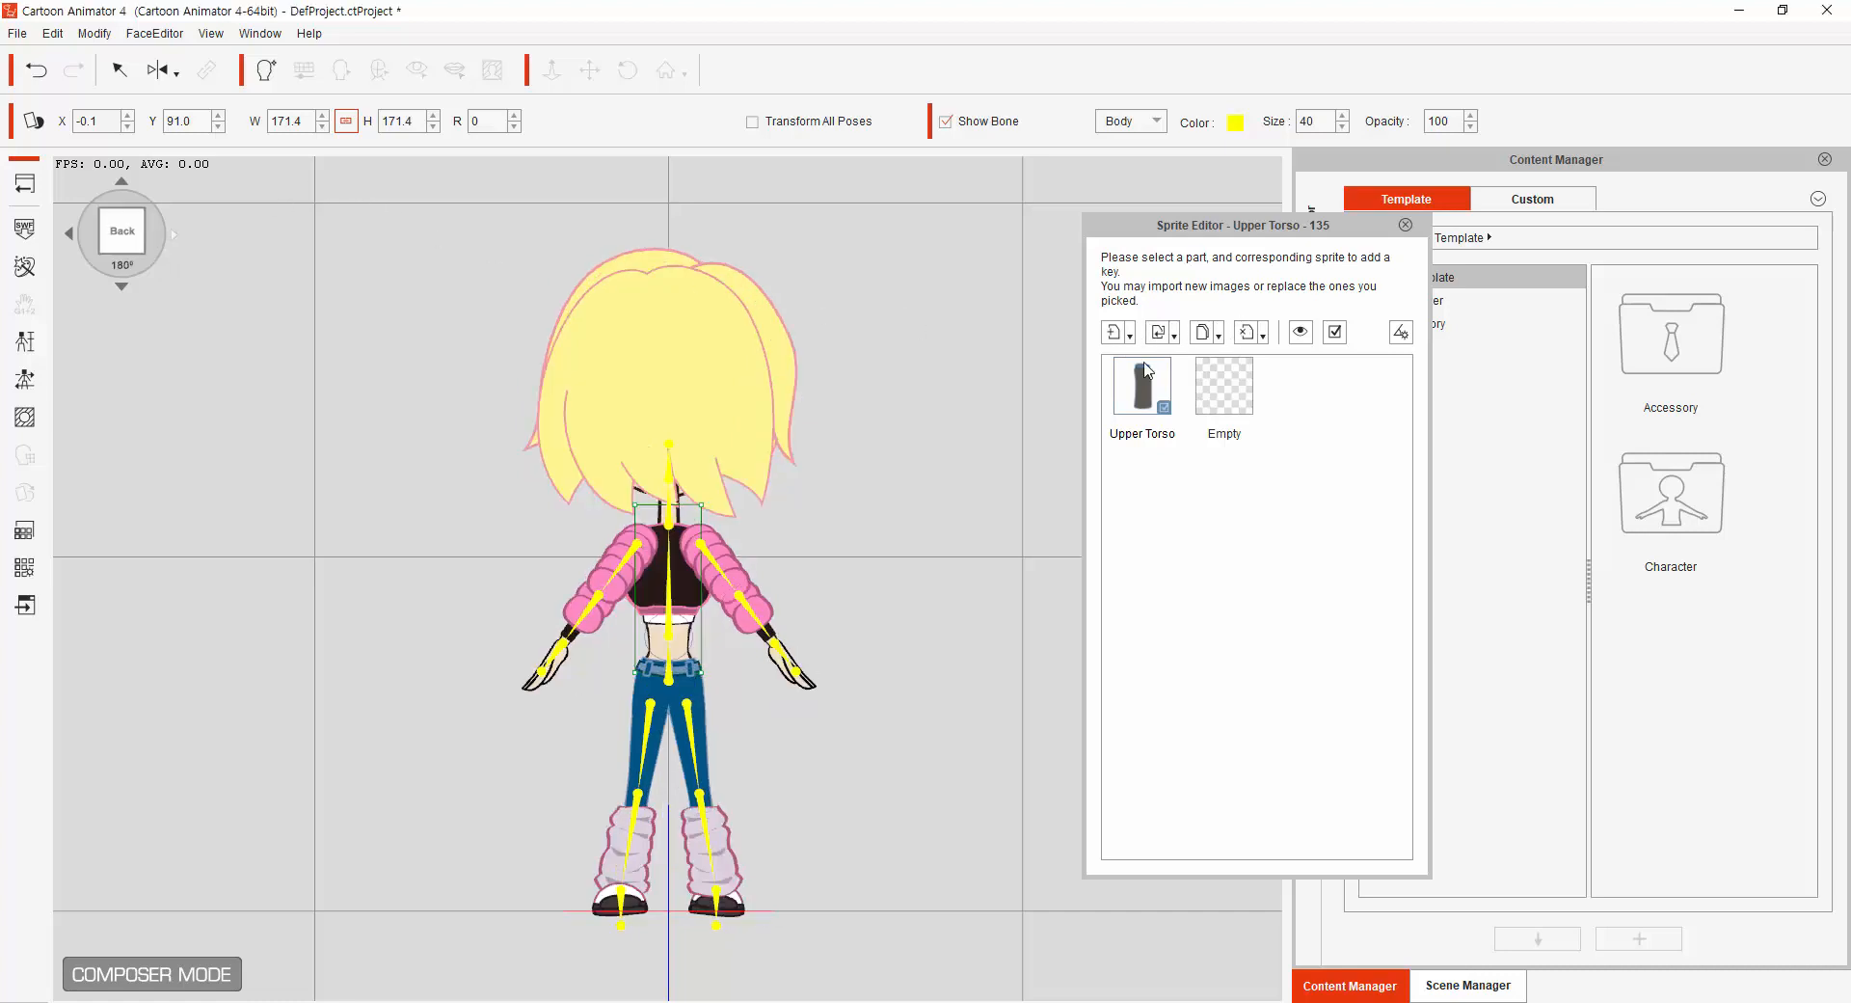
click(1164, 332)
click(1200, 390)
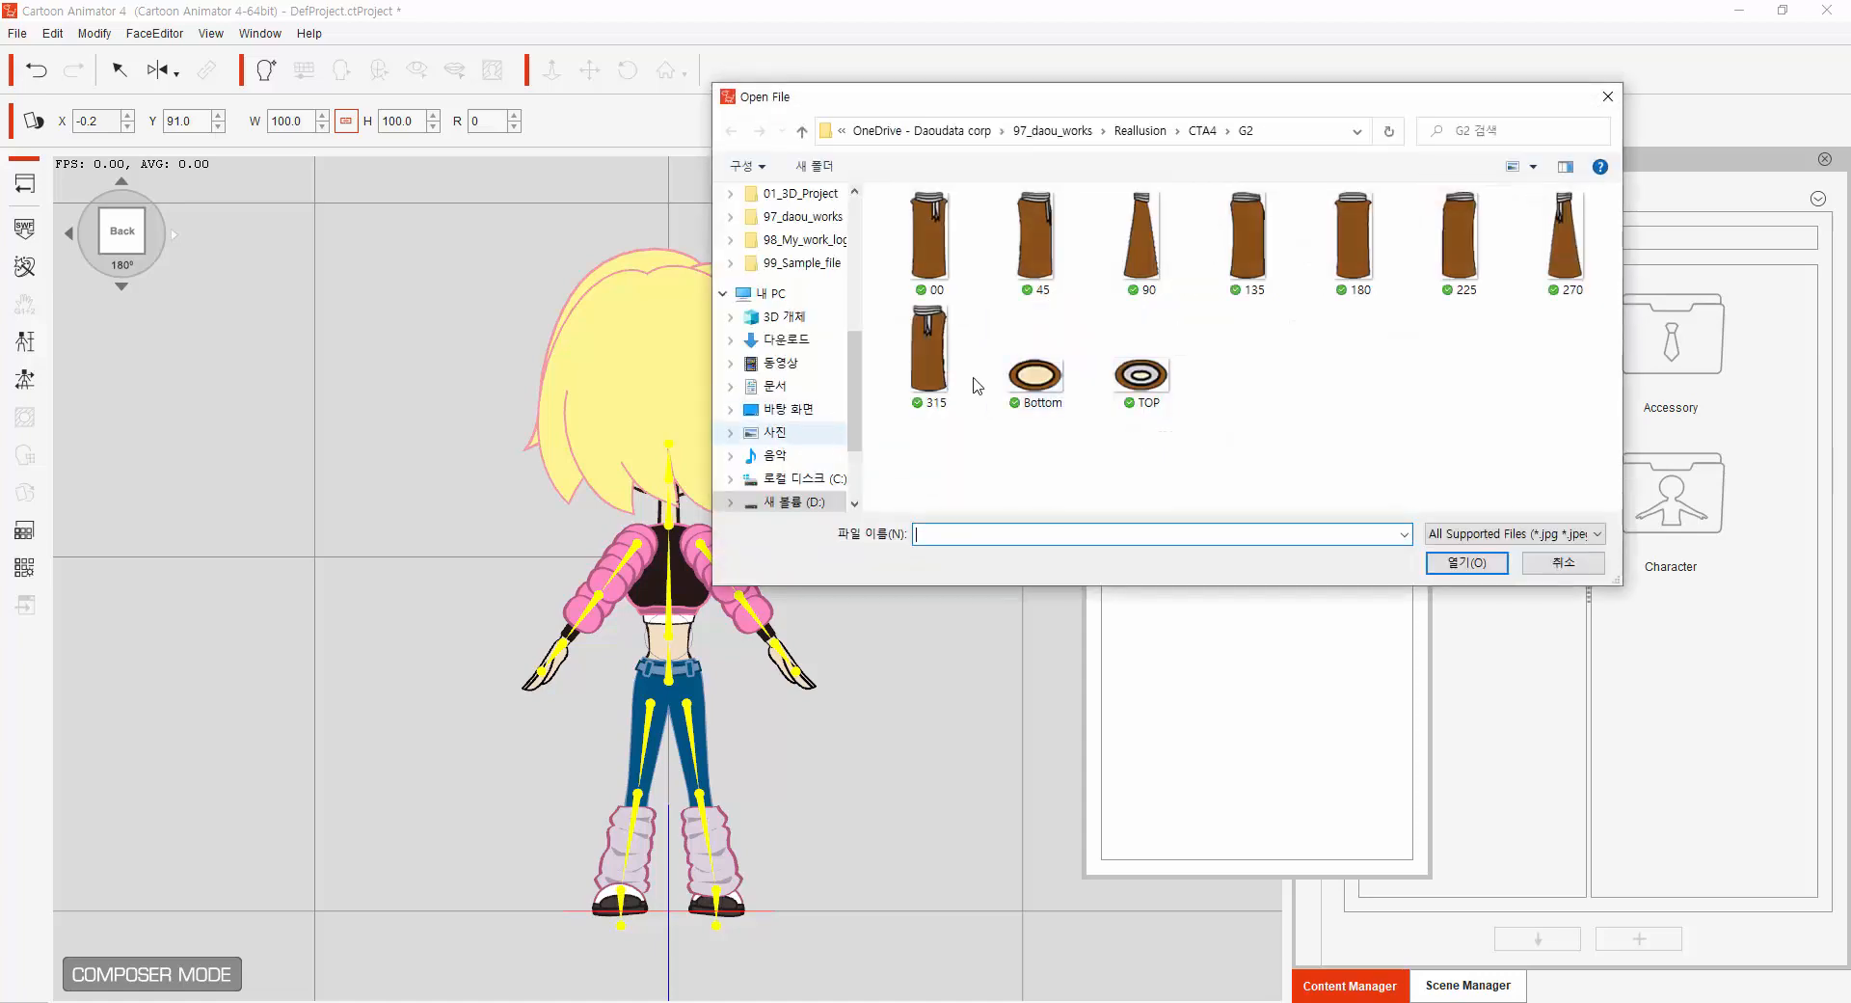
double_click(1357, 243)
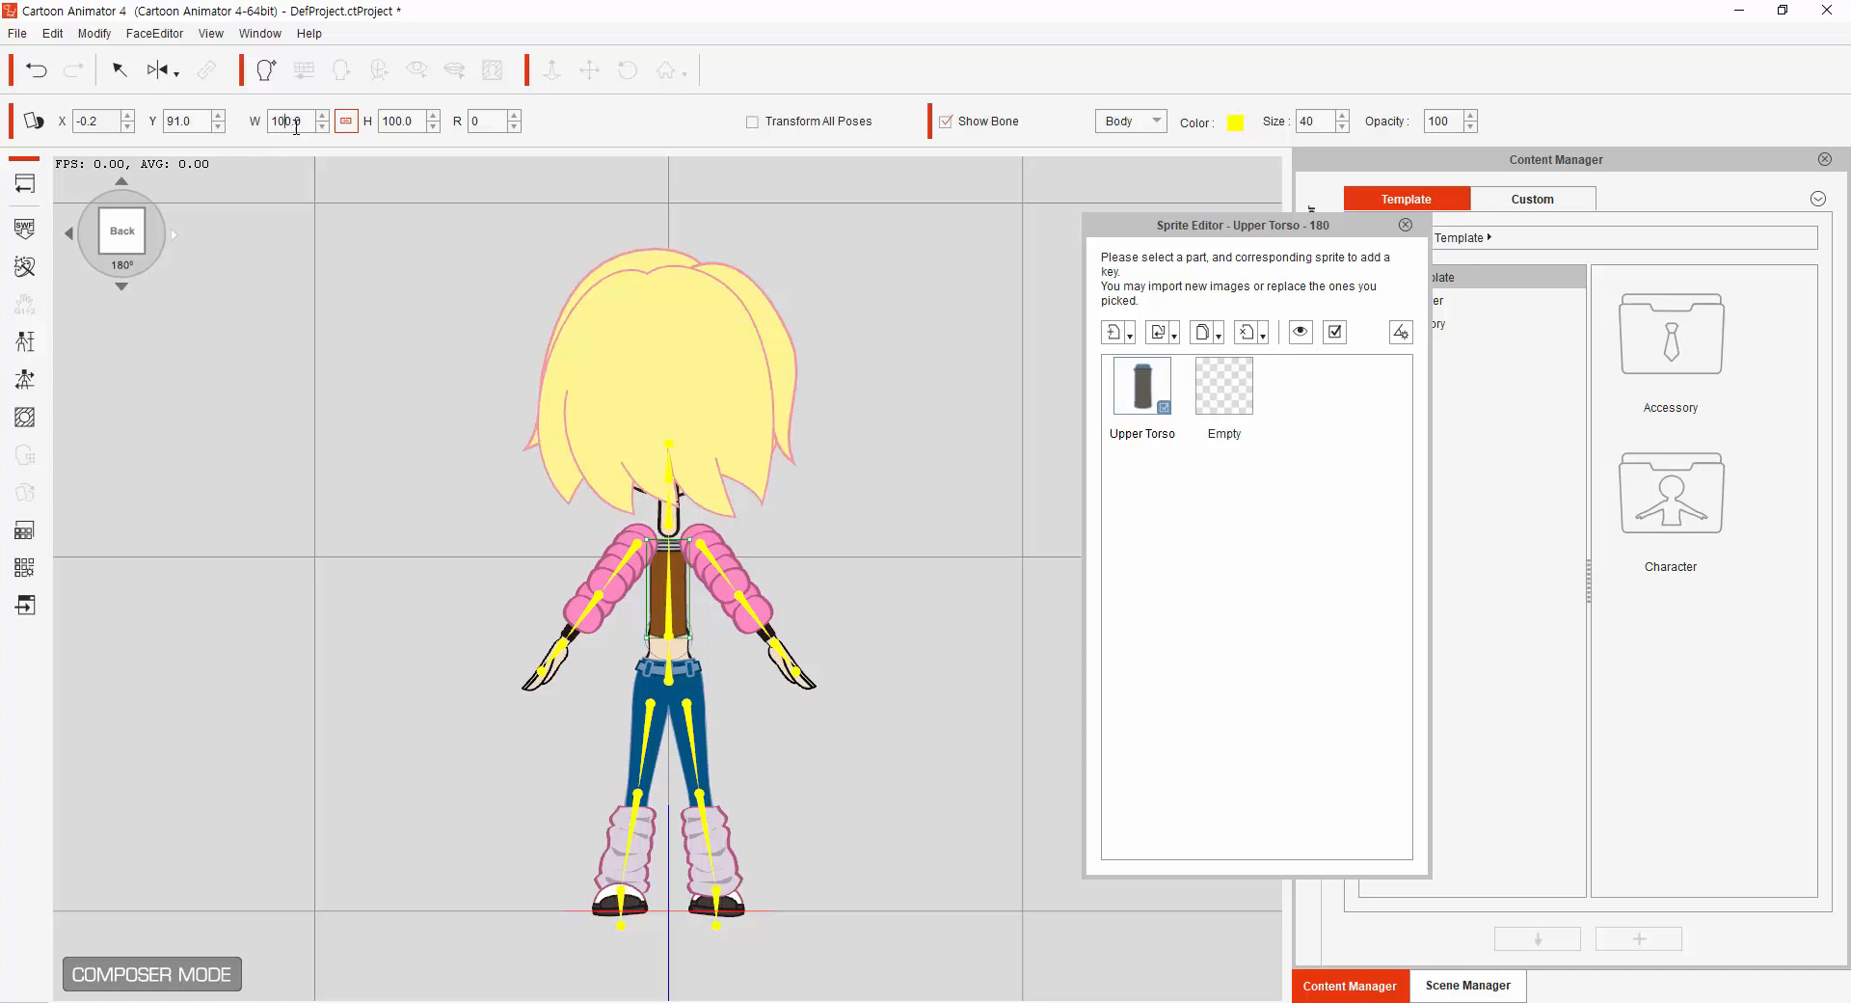
Scale the Back-view torso sprite proportionally to 171.4 and move it to about X 0.1, Y 89.9.
text(171.4)
key(Return)
drag(690, 616, 692, 619)
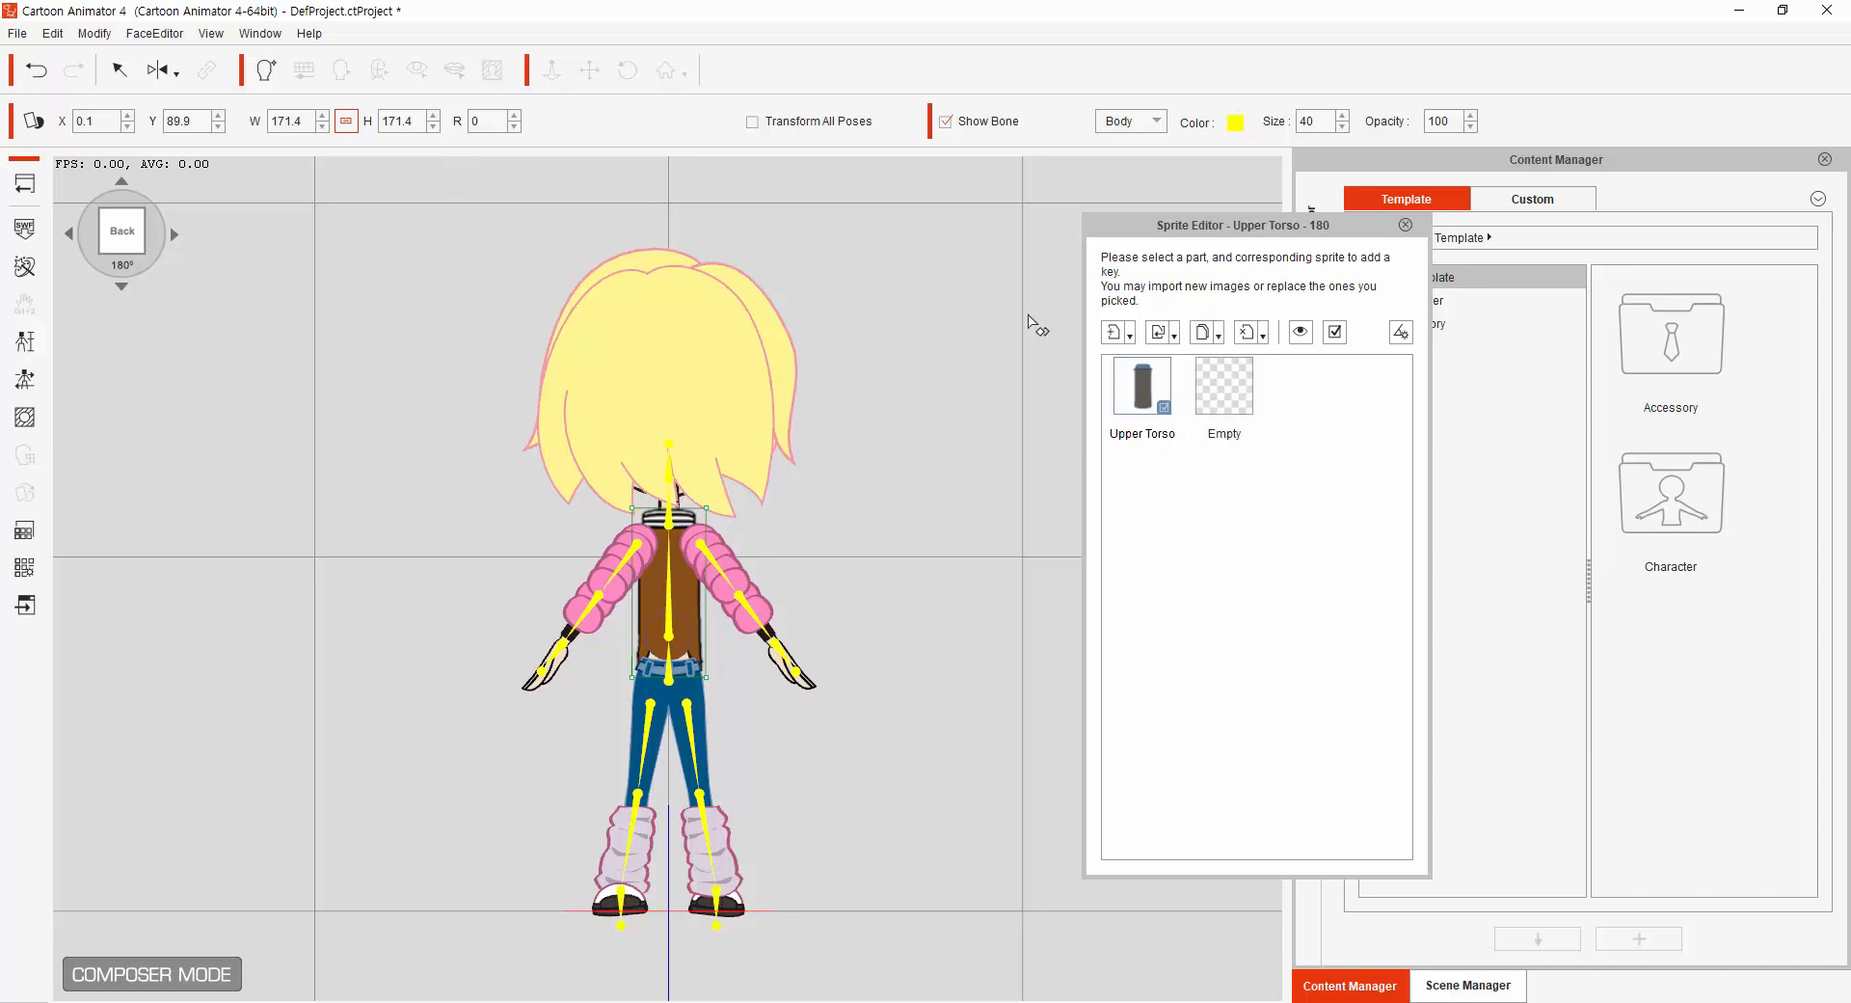
Replace the upper torso's 225° view sprite with the image 225 from the G2 folder.
click(176, 235)
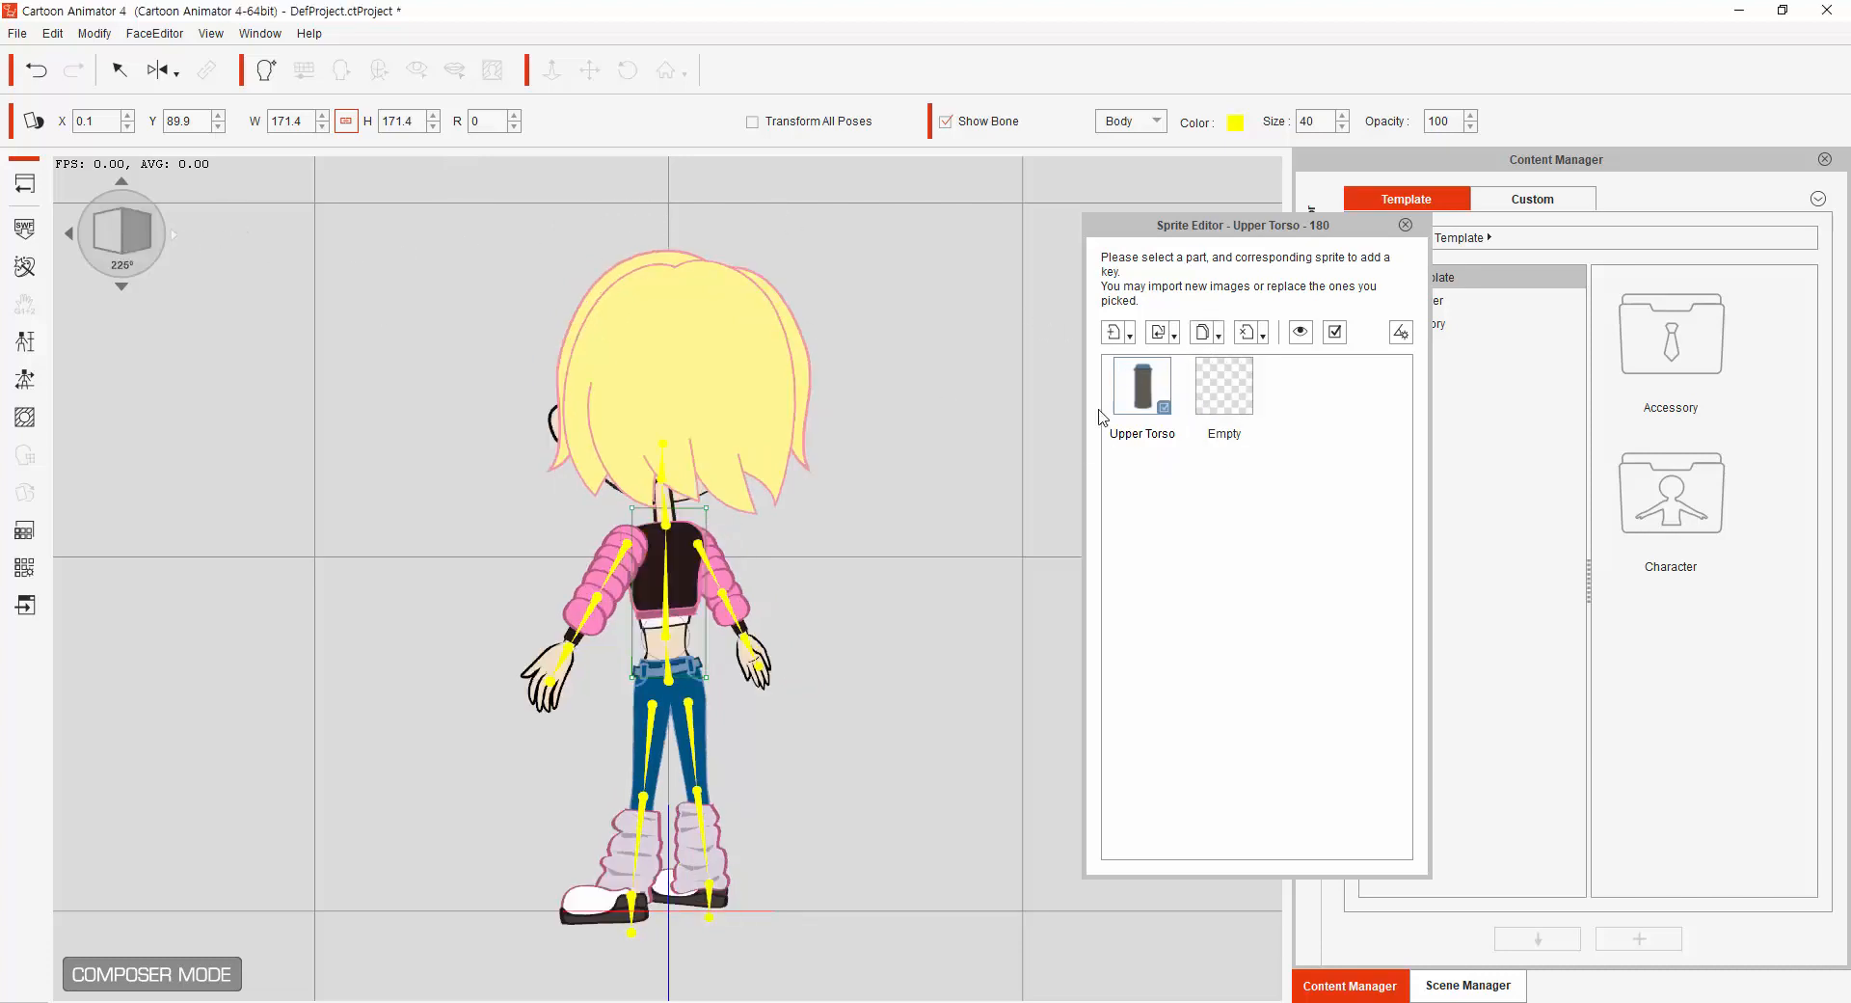
click(1175, 335)
click(1196, 386)
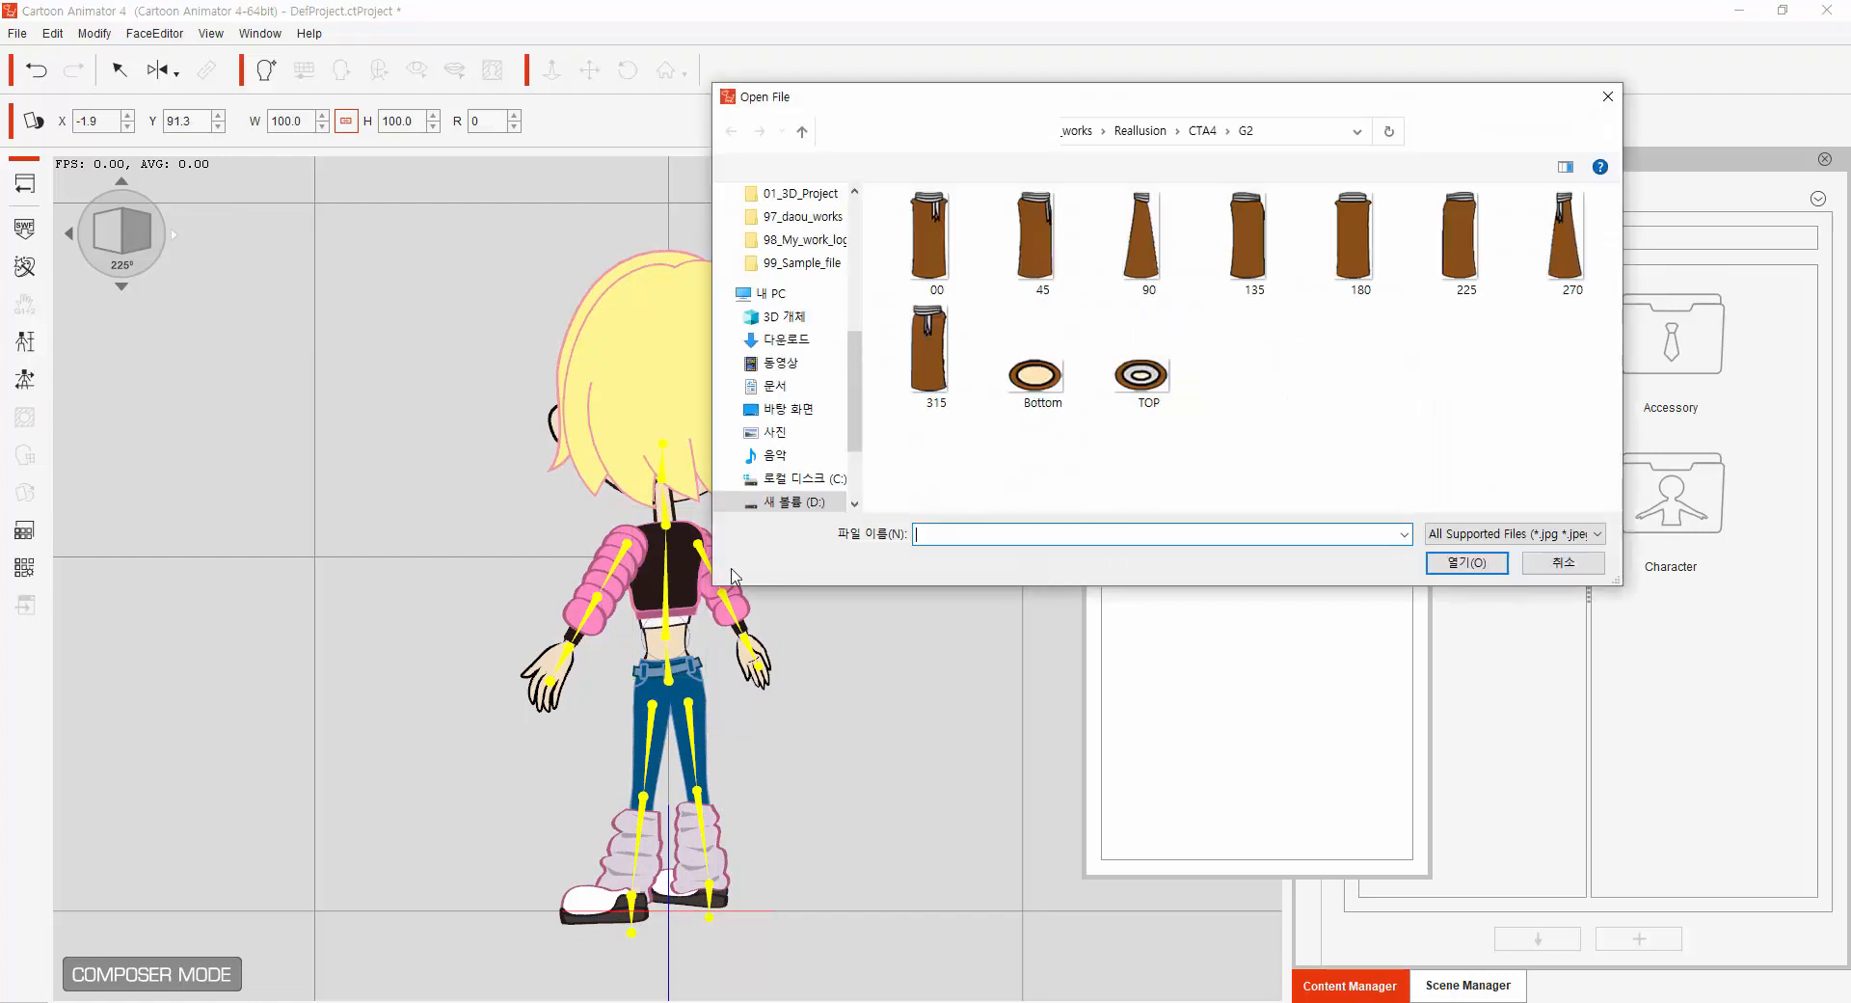
double_click(1463, 253)
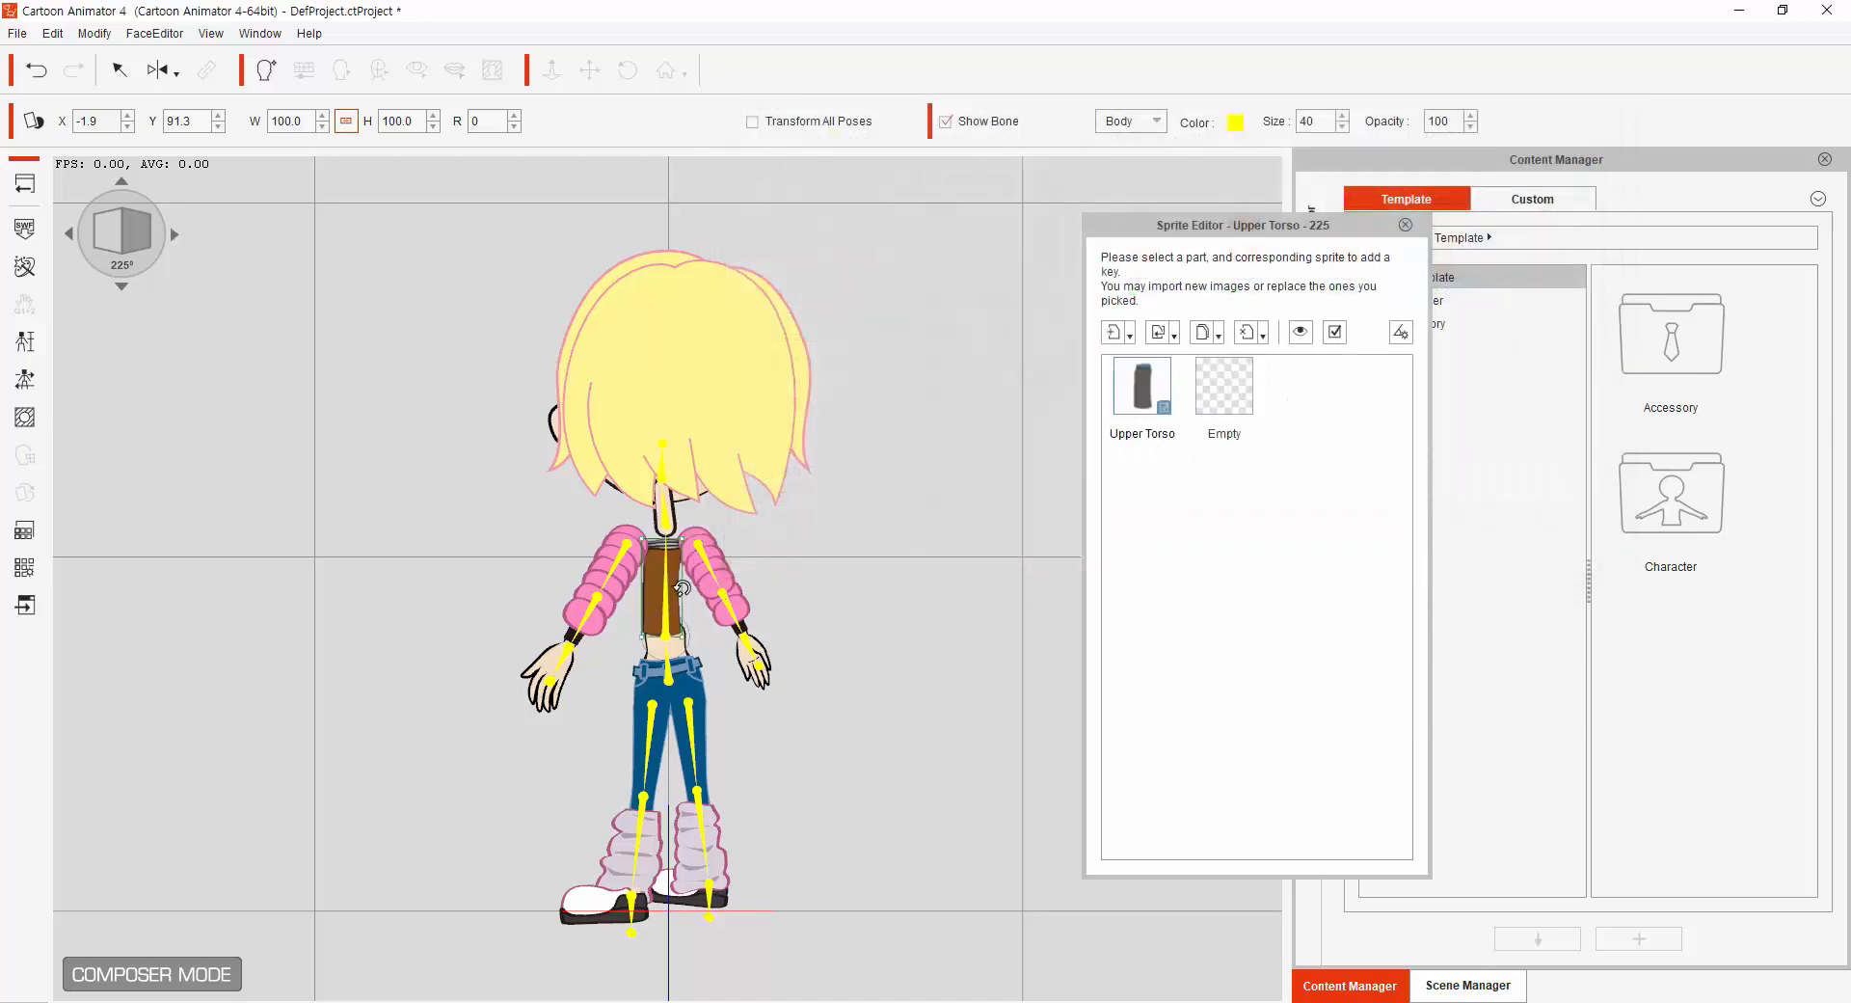
Scale the 225° torso sprite proportionally to 171.4 and move it to about X -1.1, Y 90.5.
double_click(290, 123)
key(ctrl+v)
key(Return)
drag(671, 630, 679, 633)
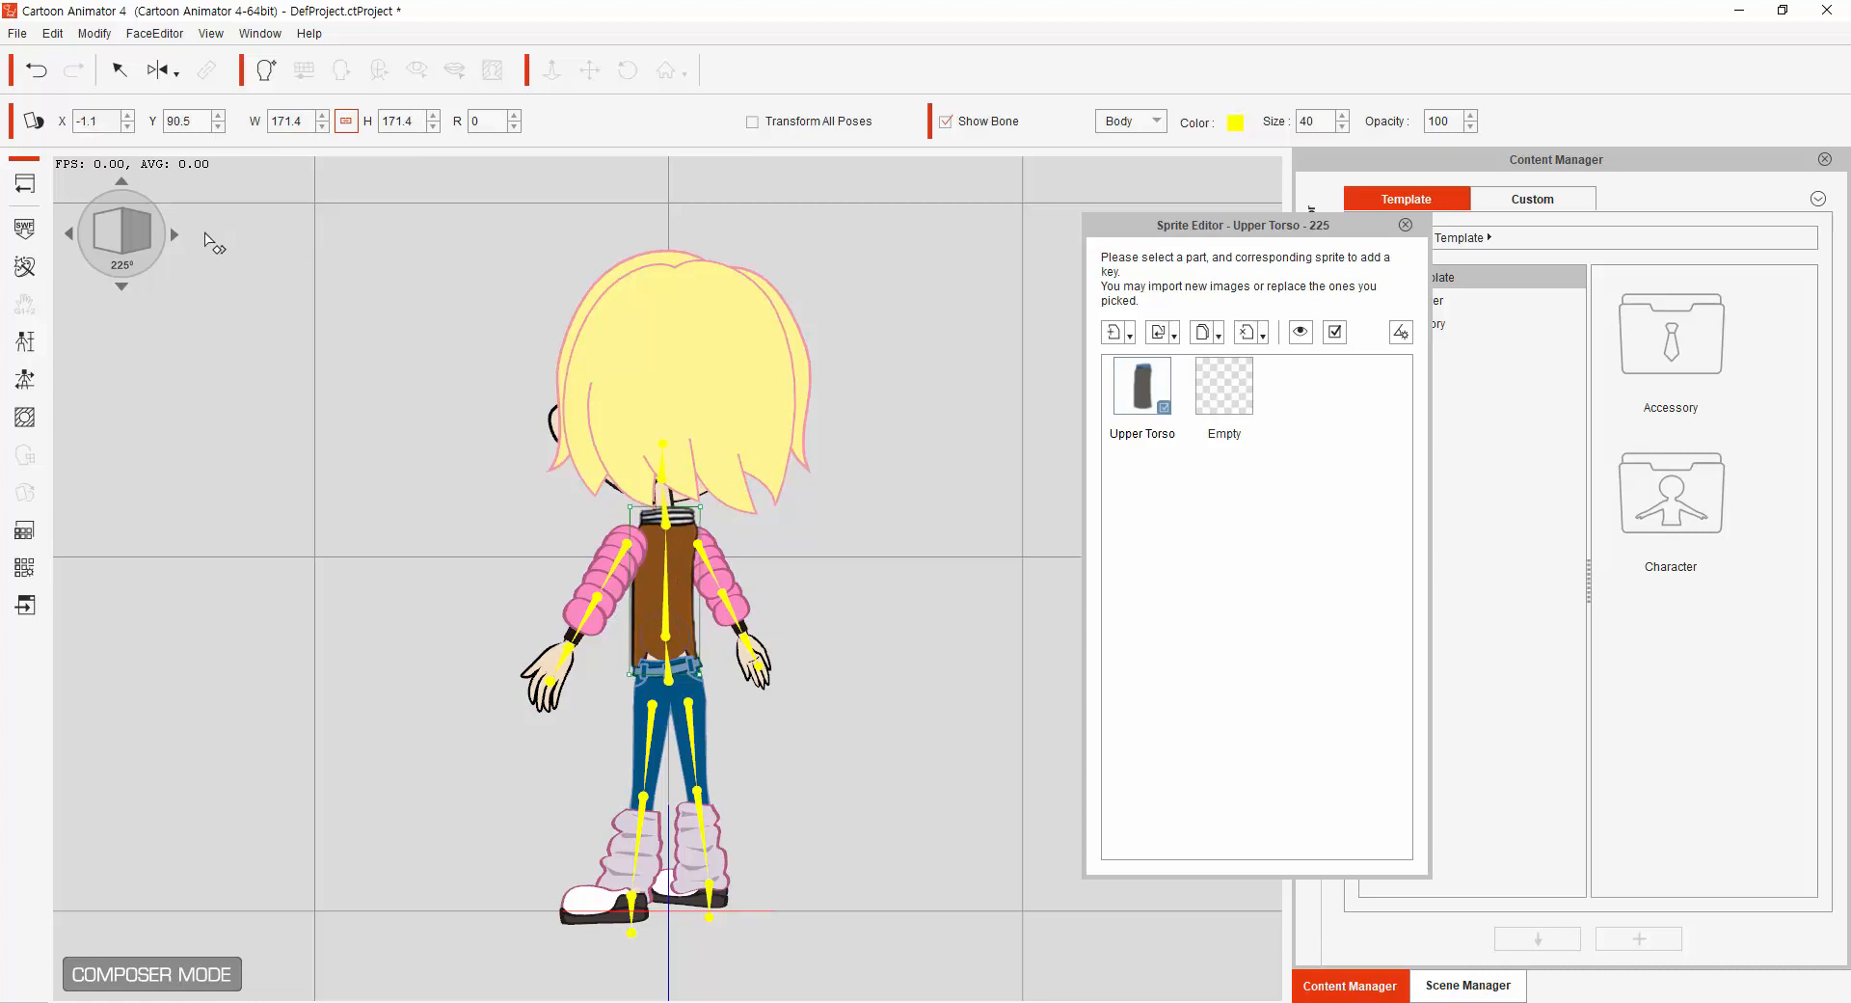
Replace the upper torso's Left (270°) view sprite with the image 270 from the G2 folder.
click(174, 235)
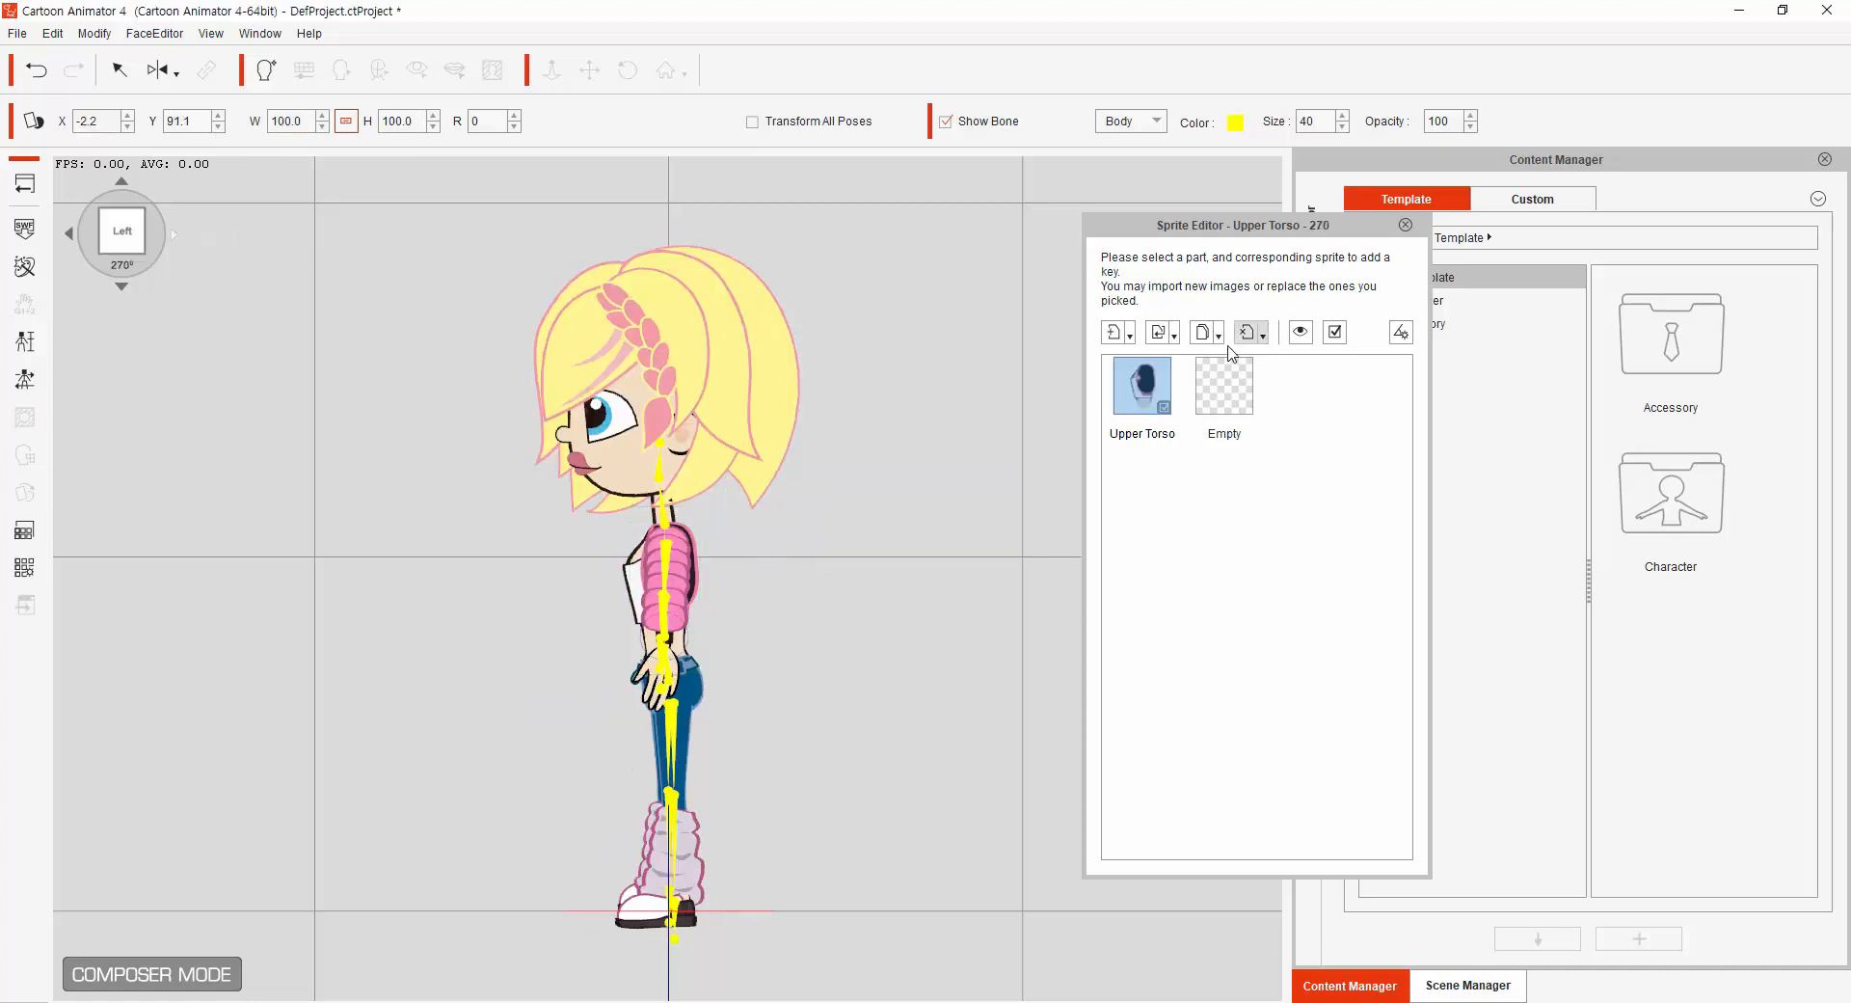
click(1163, 332)
click(1244, 390)
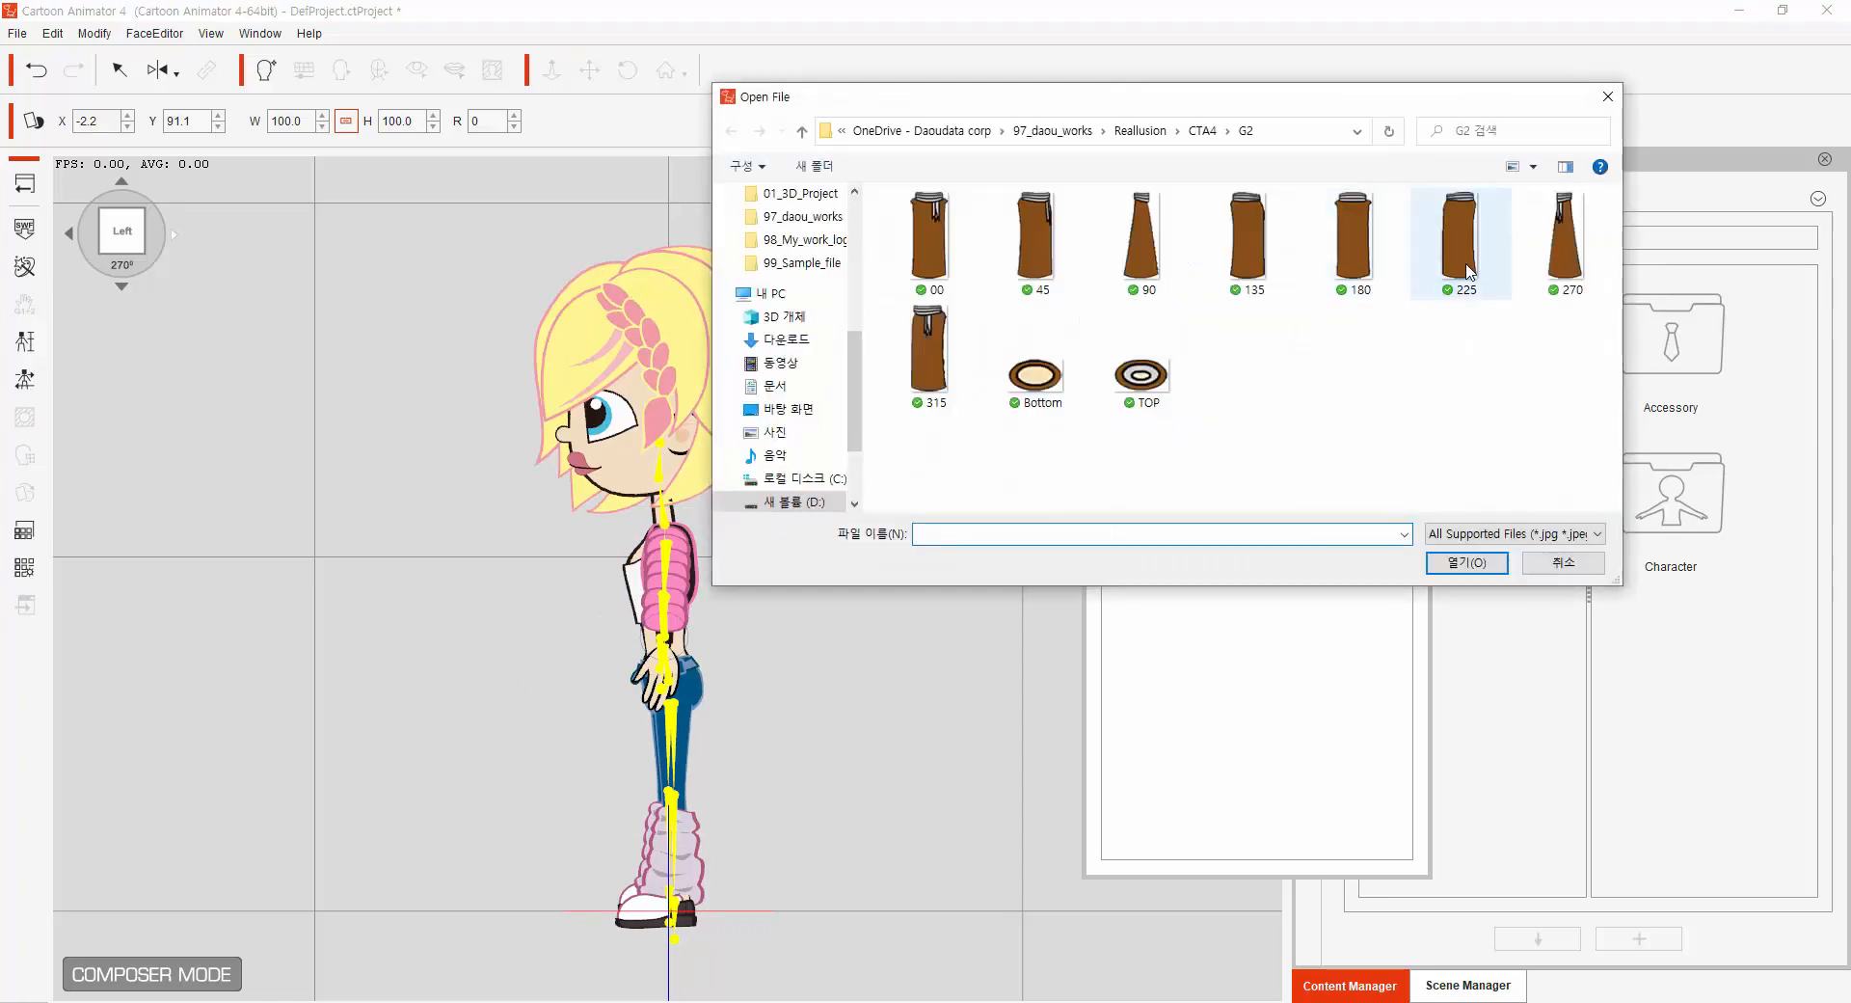
double_click(1564, 241)
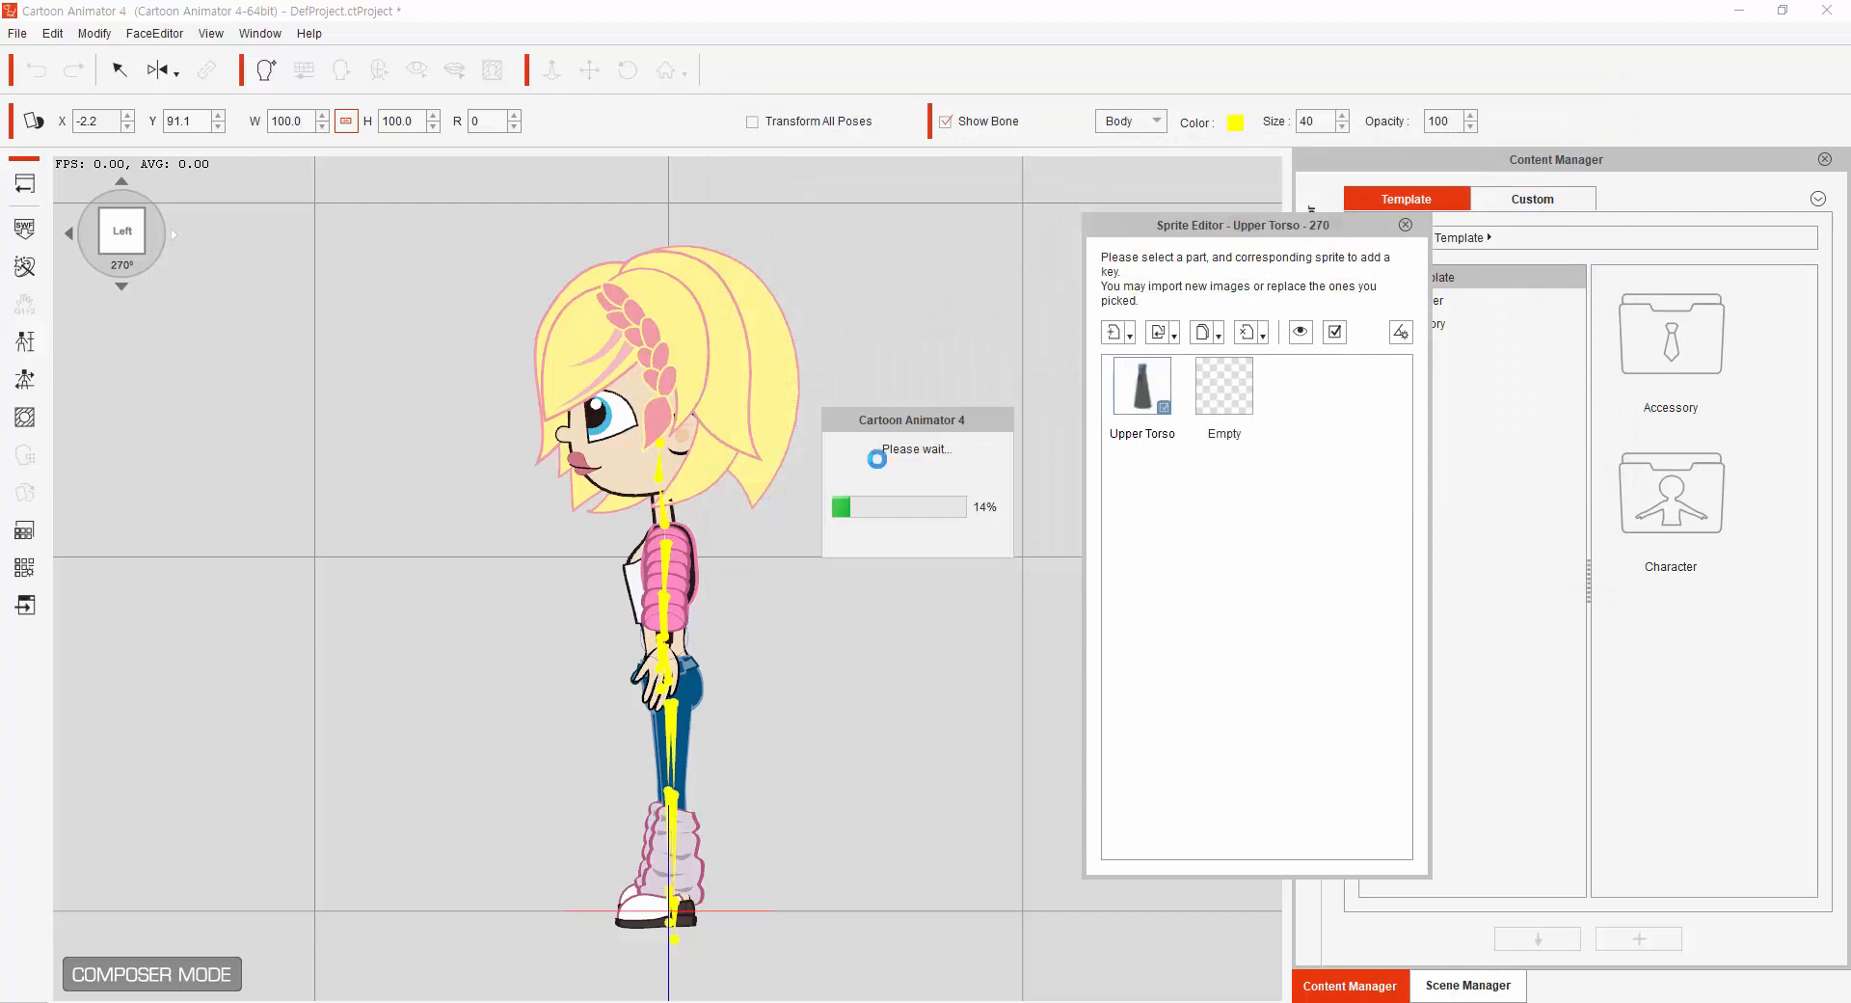
Scale the 270° torso sprite proportionally to 171.4 and move it to about X -1.7, Y 90.0.
double_click(300, 118)
text(171.4)
key(Return)
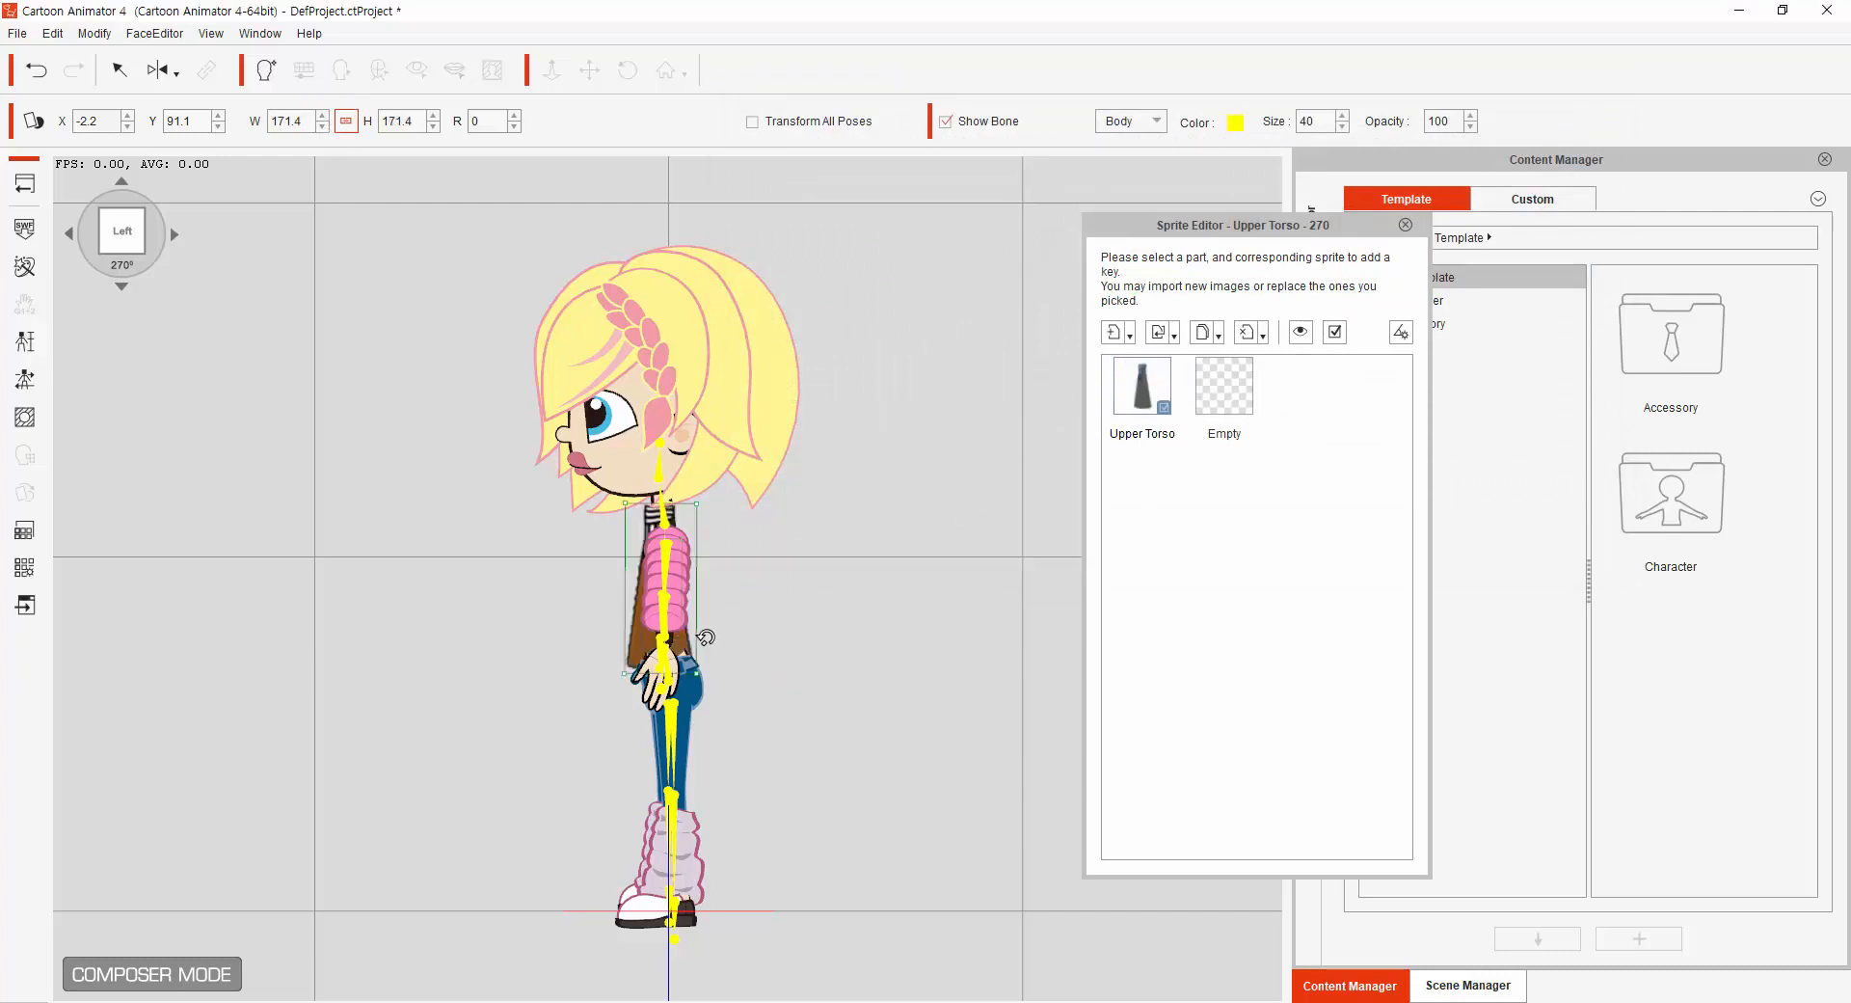
drag(634, 644, 637, 648)
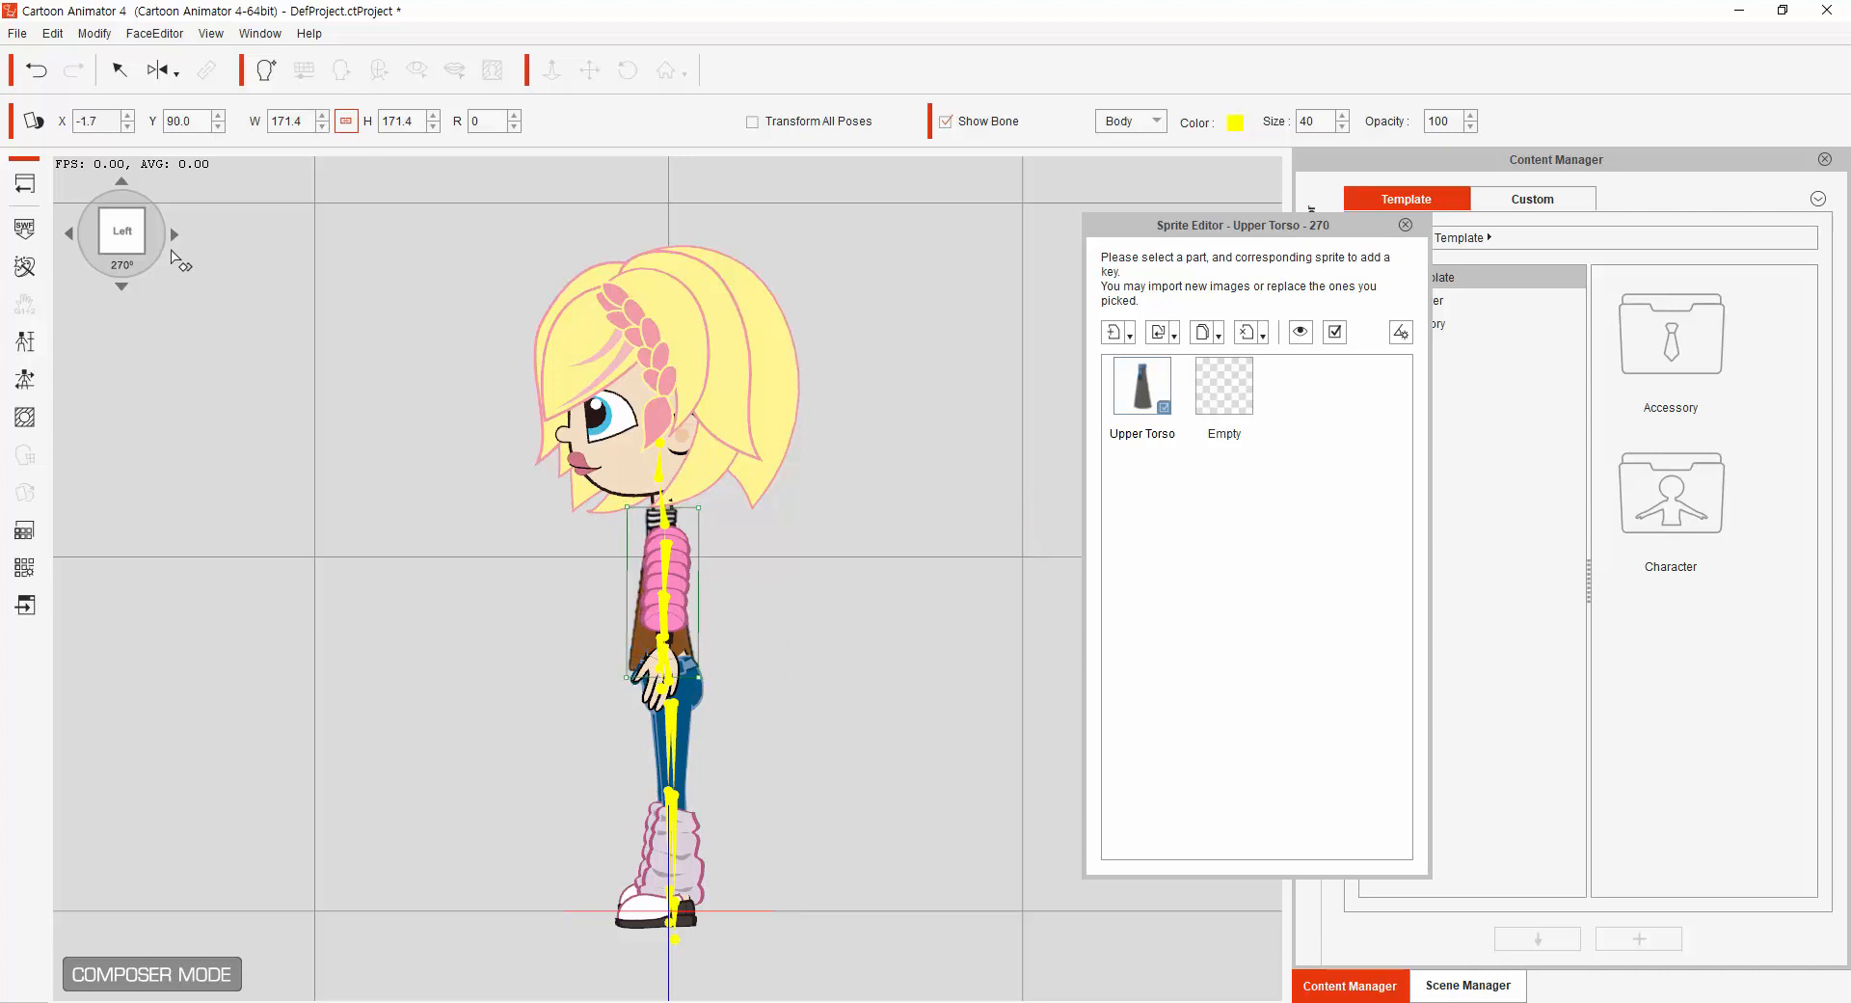
Replace the upper torso's 315° view sprite with the image 315 from the G2 folder.
click(175, 234)
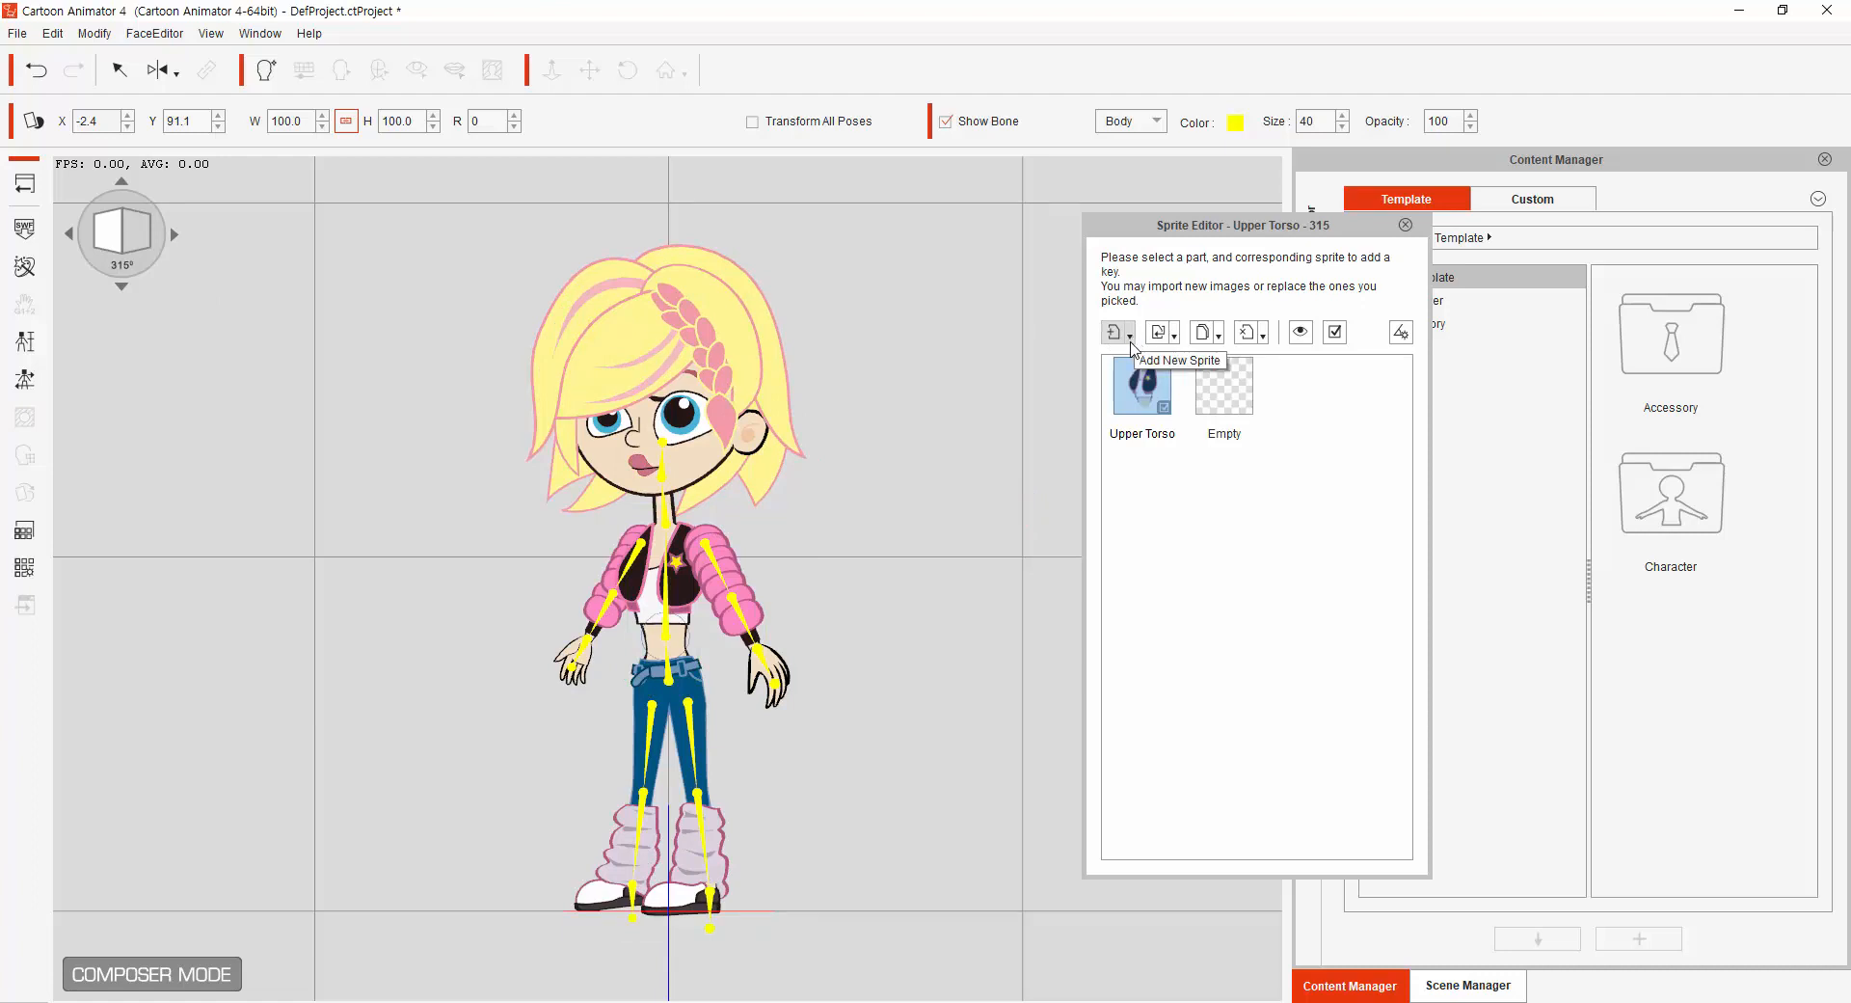
click(1129, 335)
click(1204, 473)
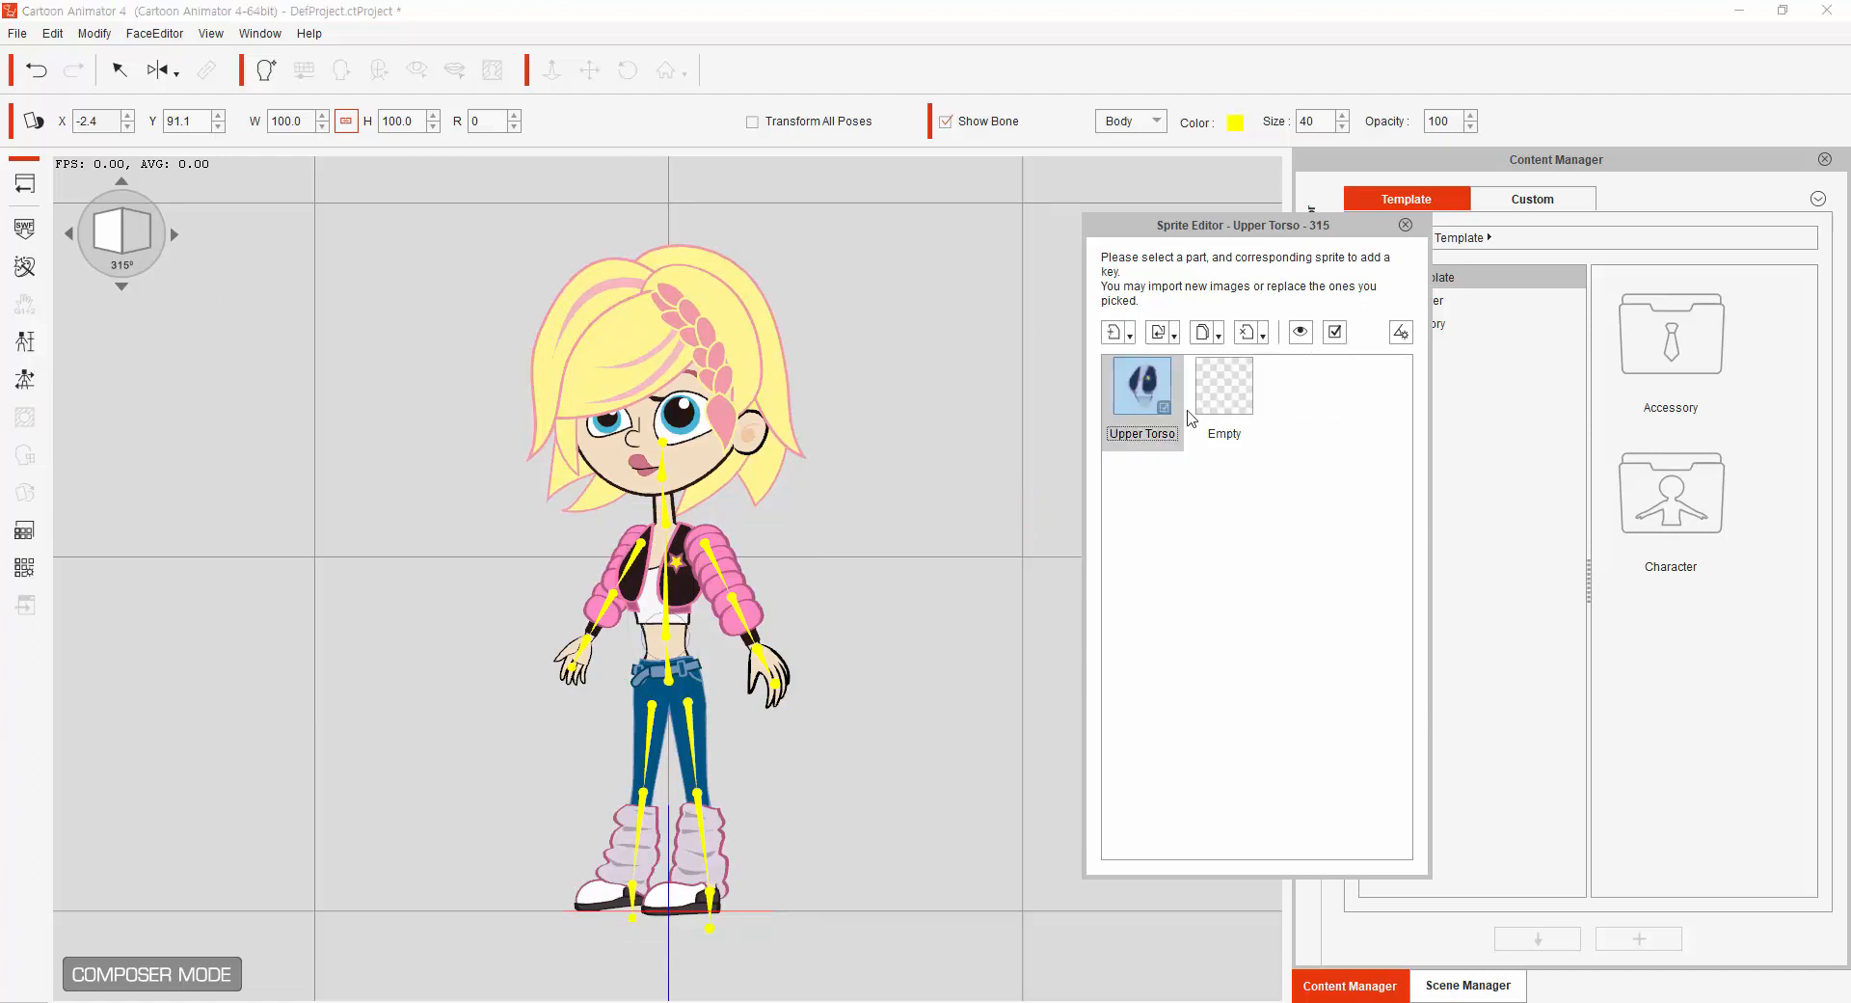
click(1173, 336)
click(1190, 405)
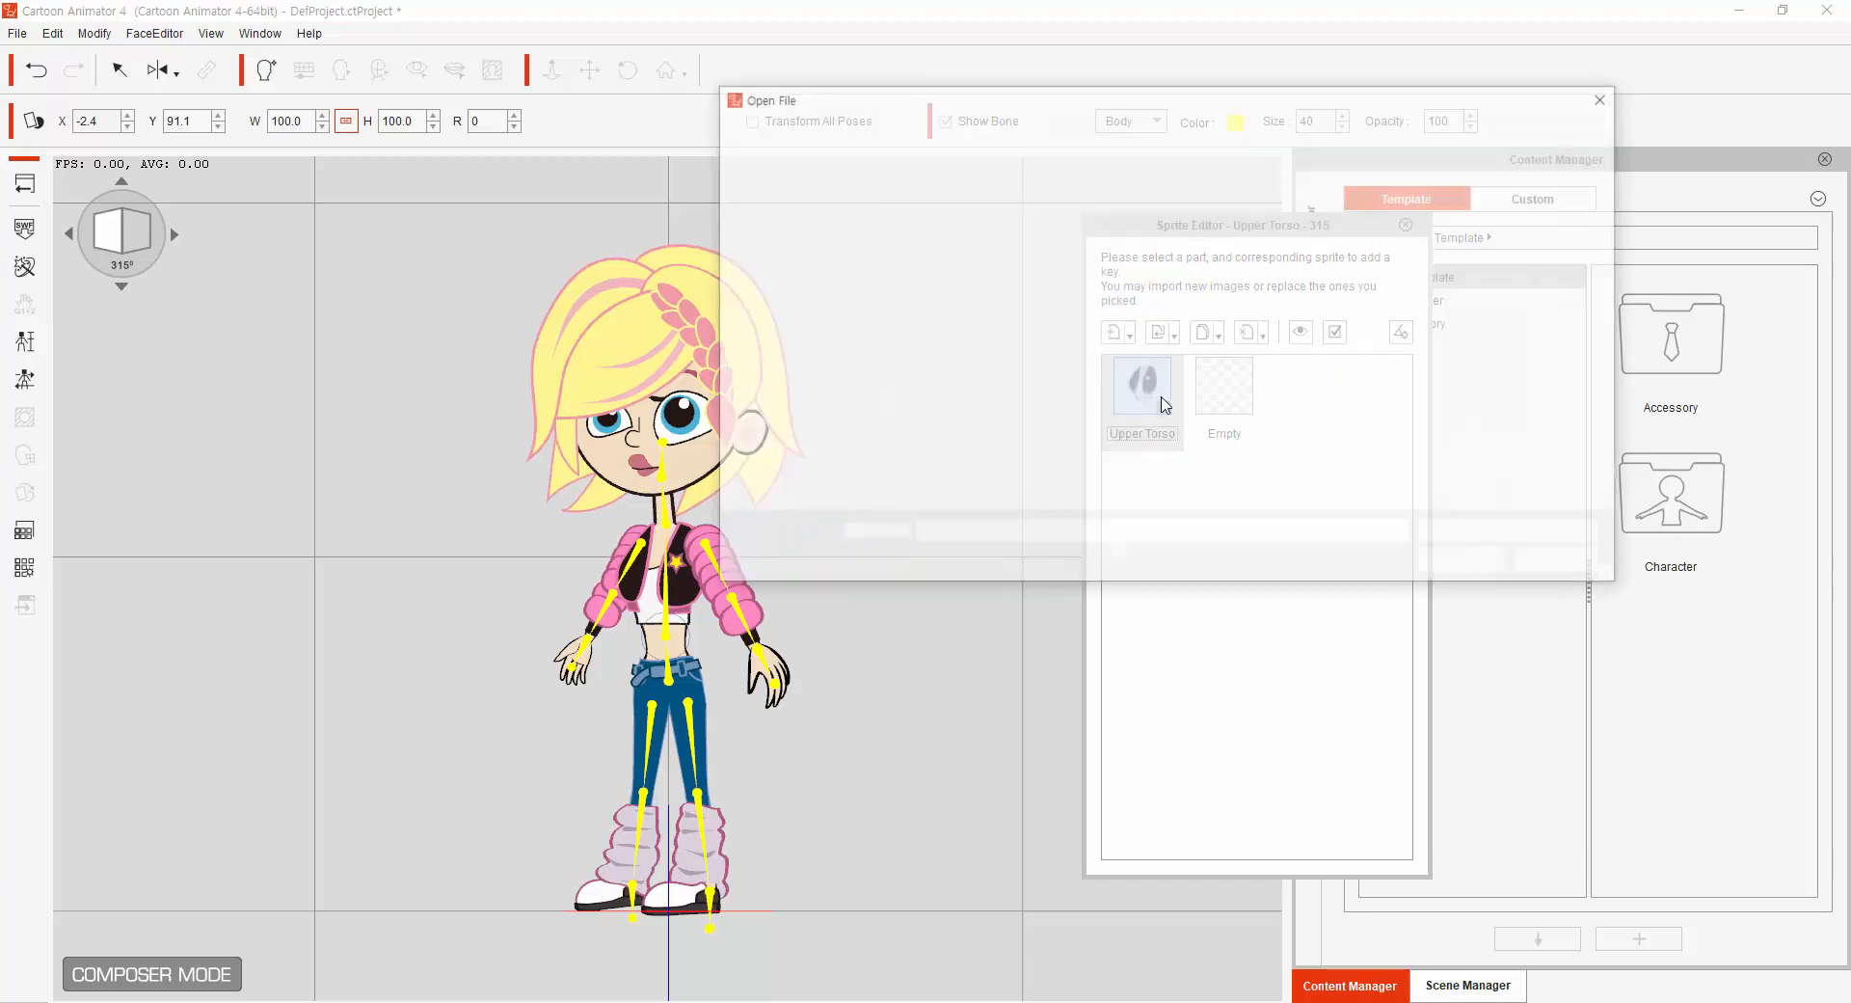
click(929, 352)
double_click(949, 379)
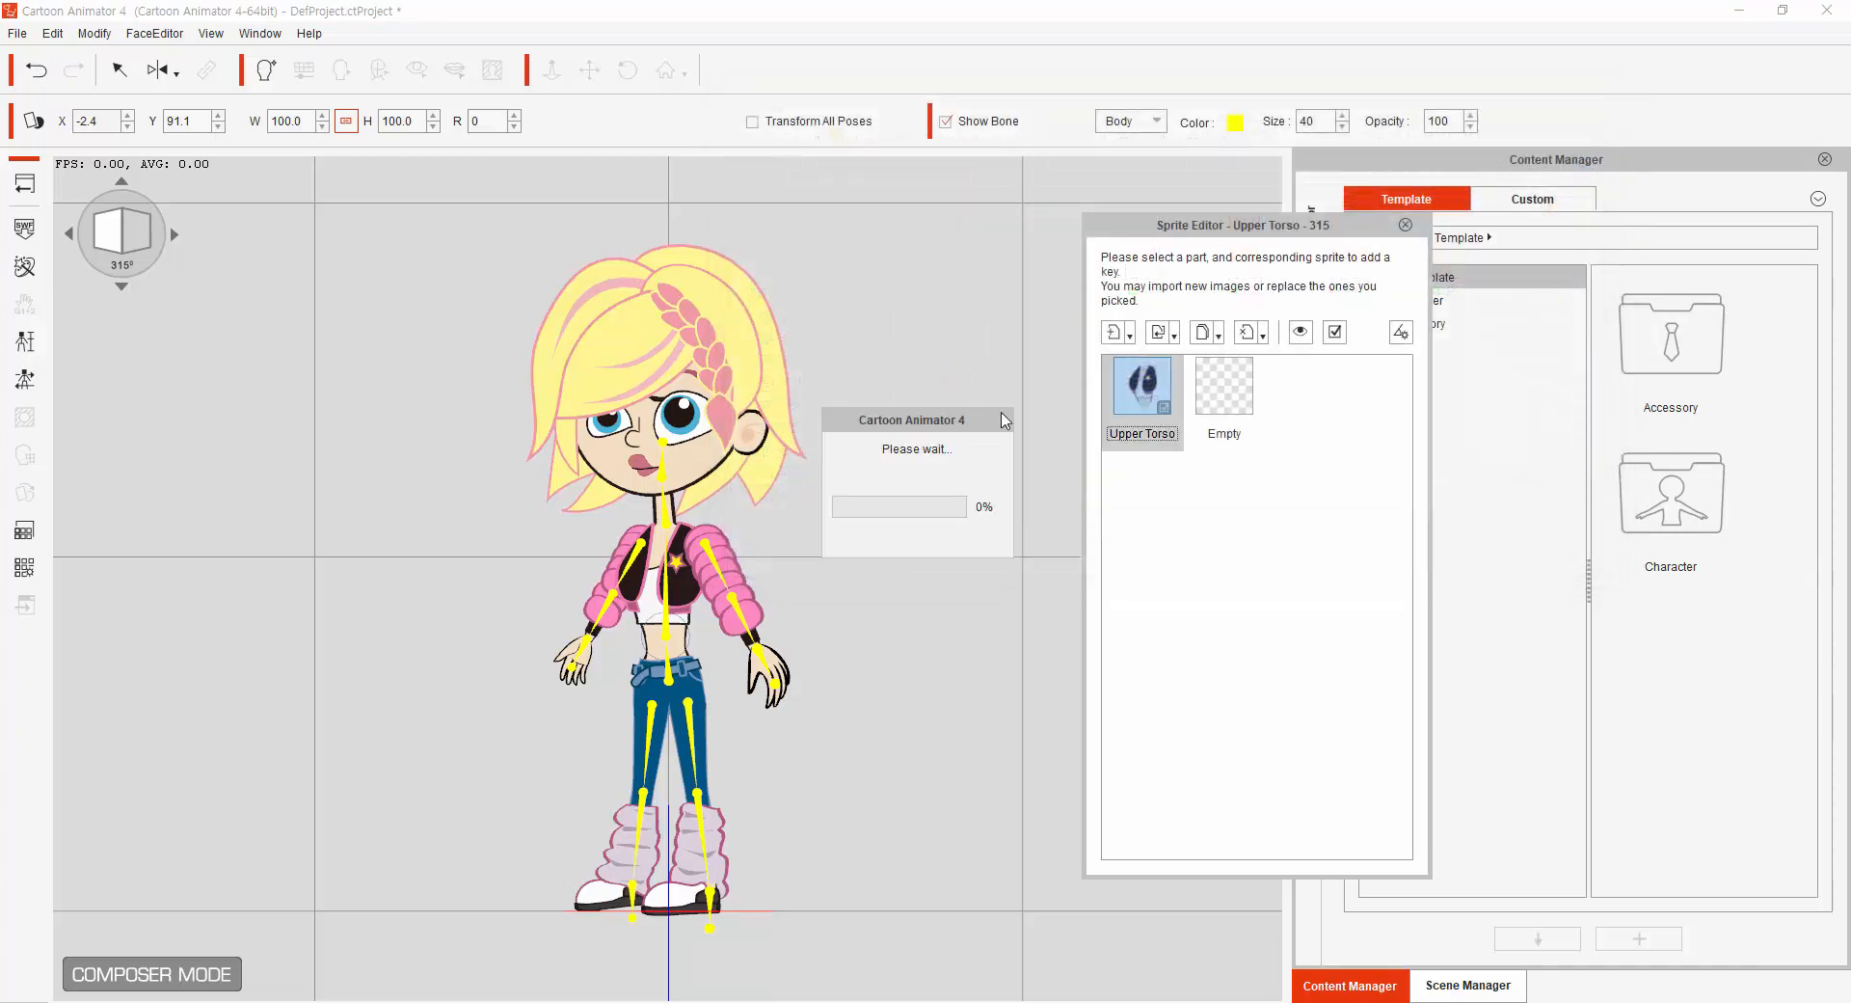
Scale the 315° torso sprite proportionally to 171.4, move it to about X -1.1, Y 89.8, and close the Sprite Editor.
double_click(294, 122)
text(171.4)
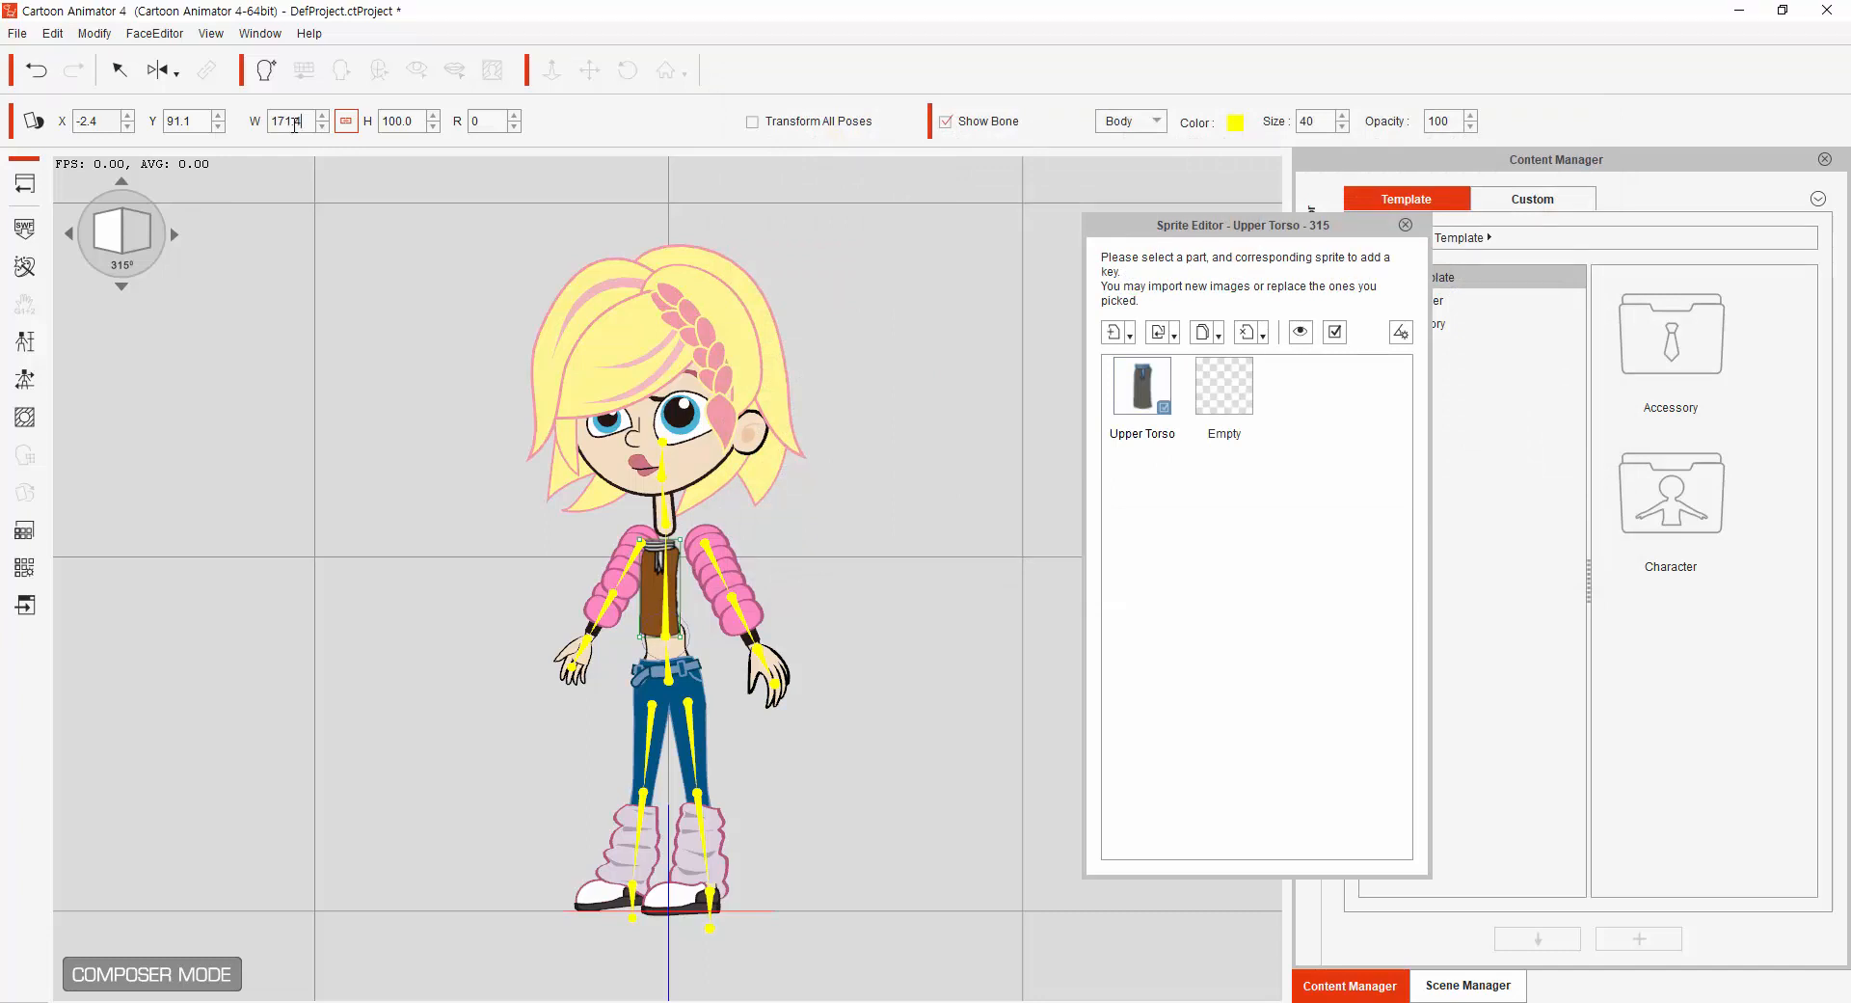
key(Return)
drag(691, 617, 687, 620)
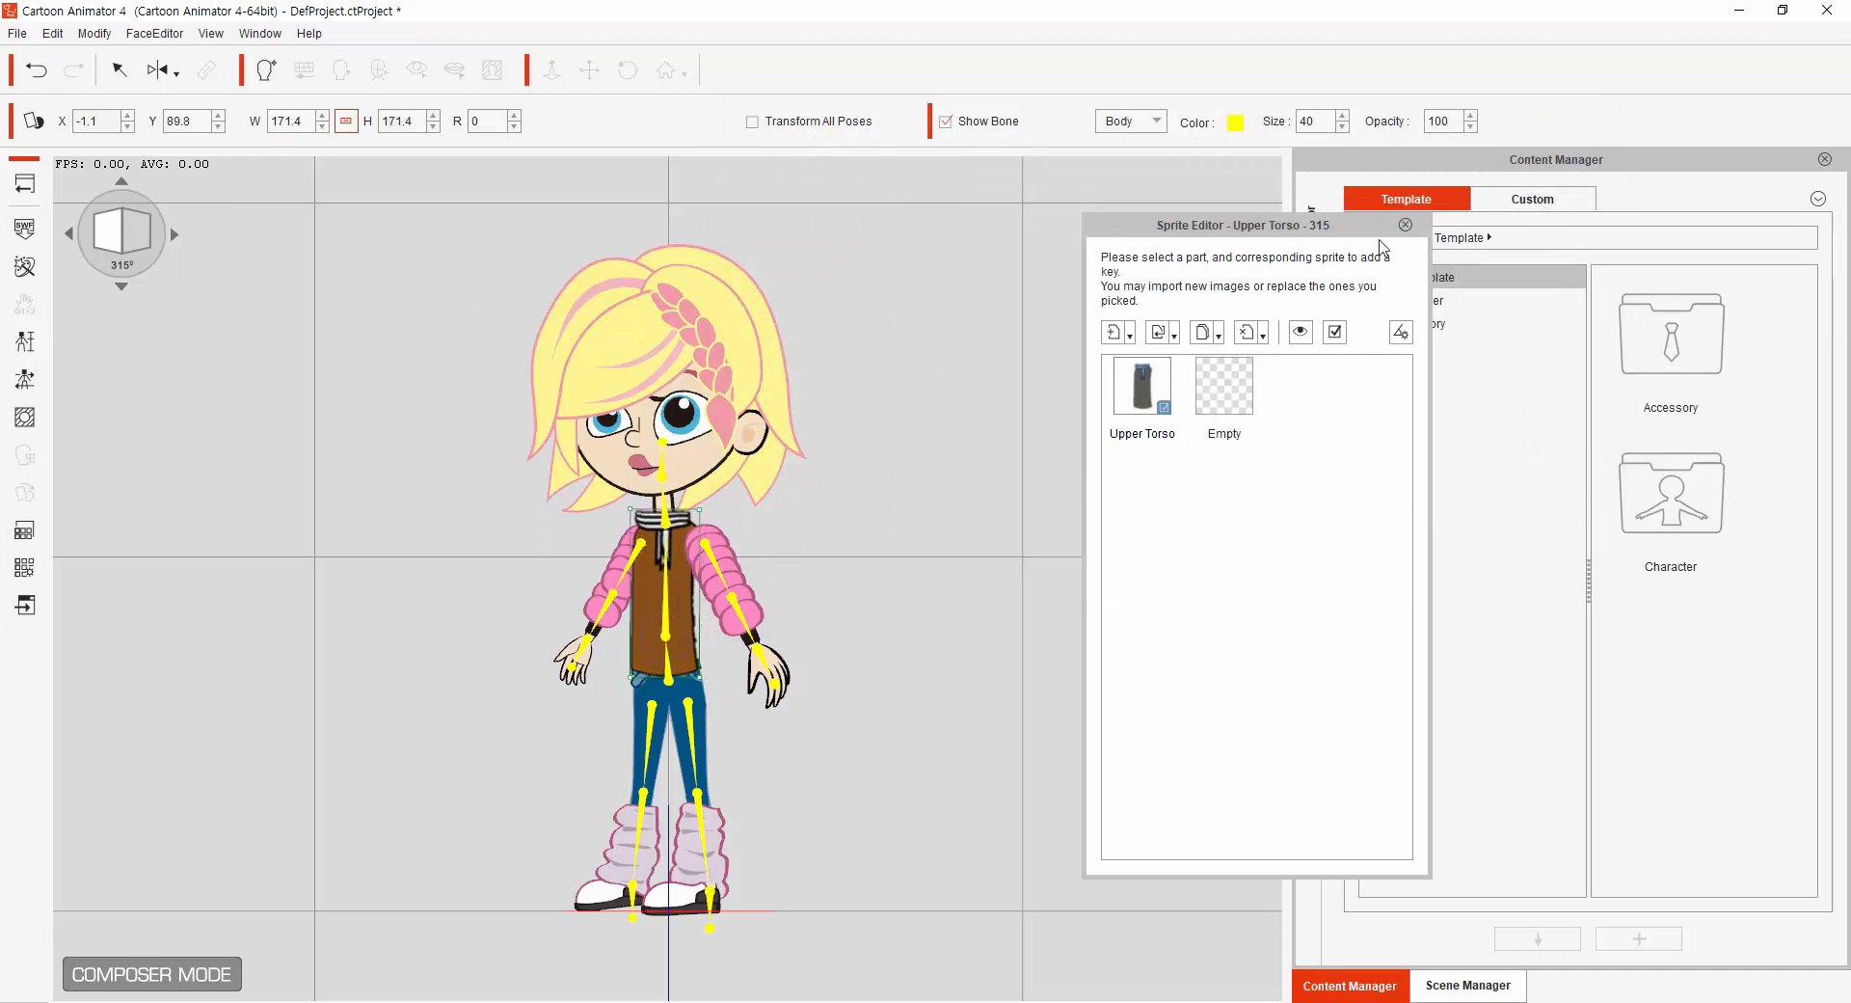
click(1406, 227)
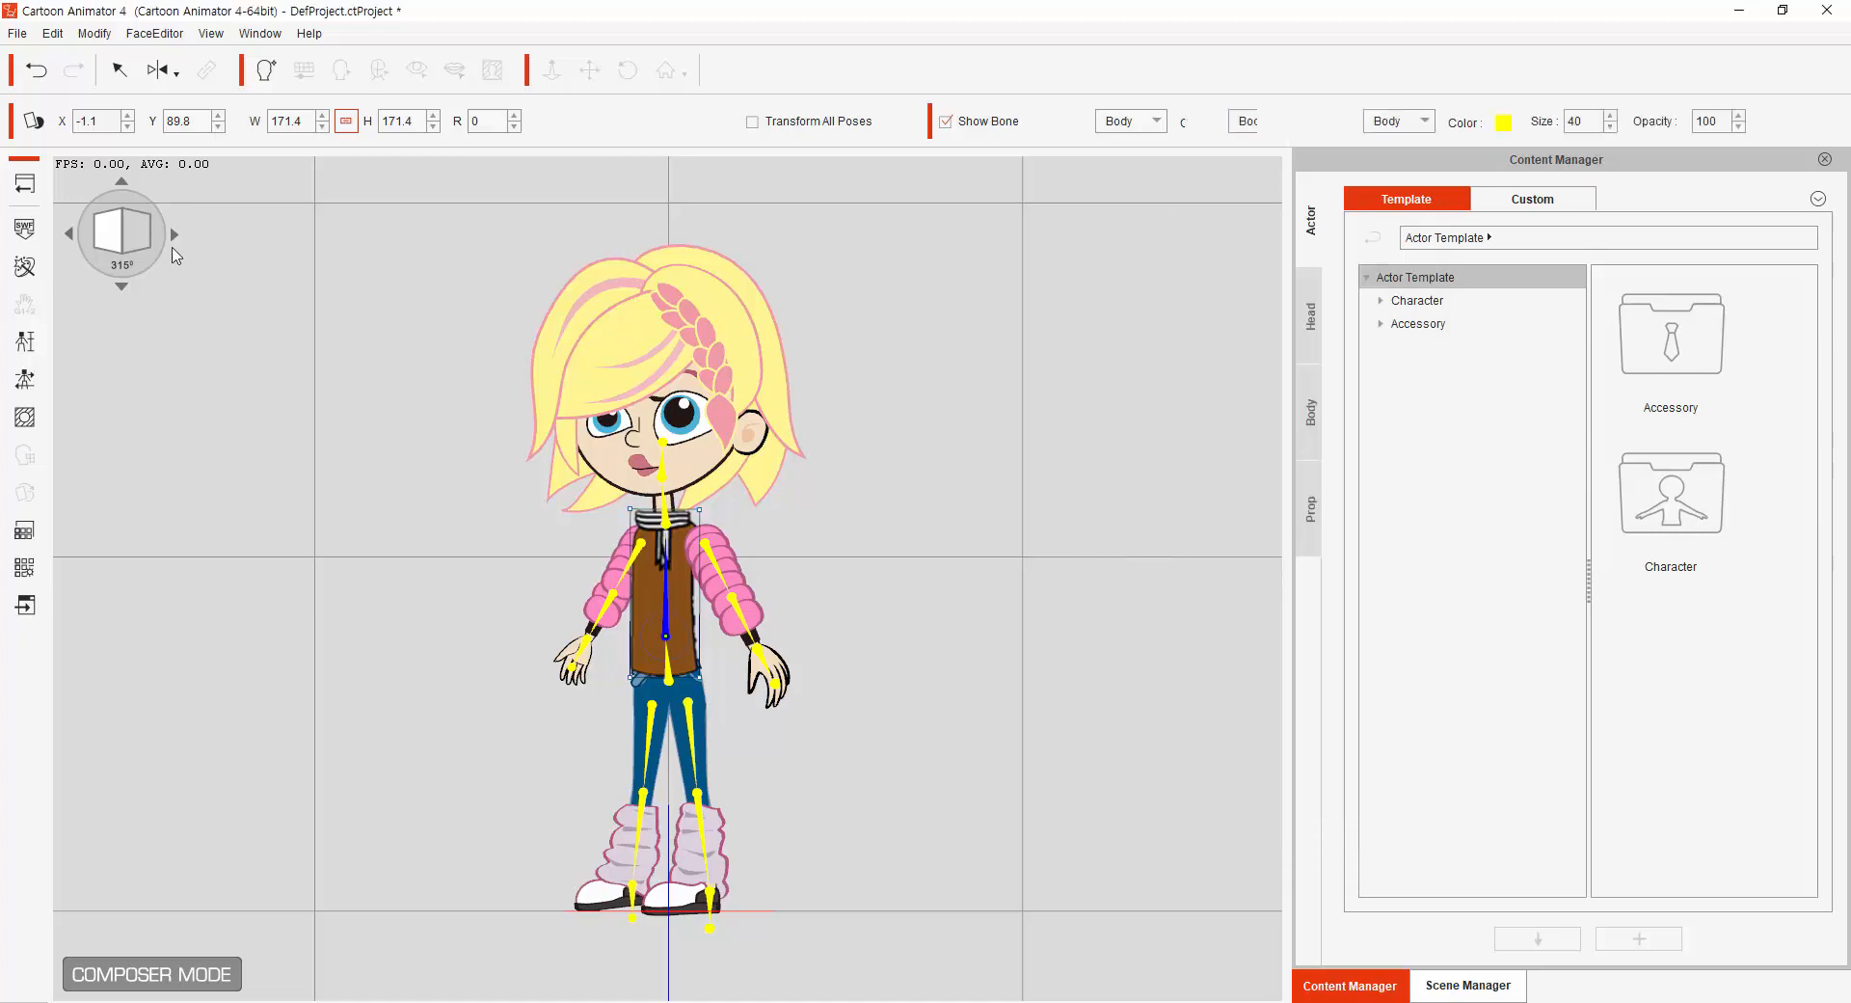
Turn the character through its view angles to the Right (90°) view to check the replaced torso sprites.
click(173, 237)
click(175, 237)
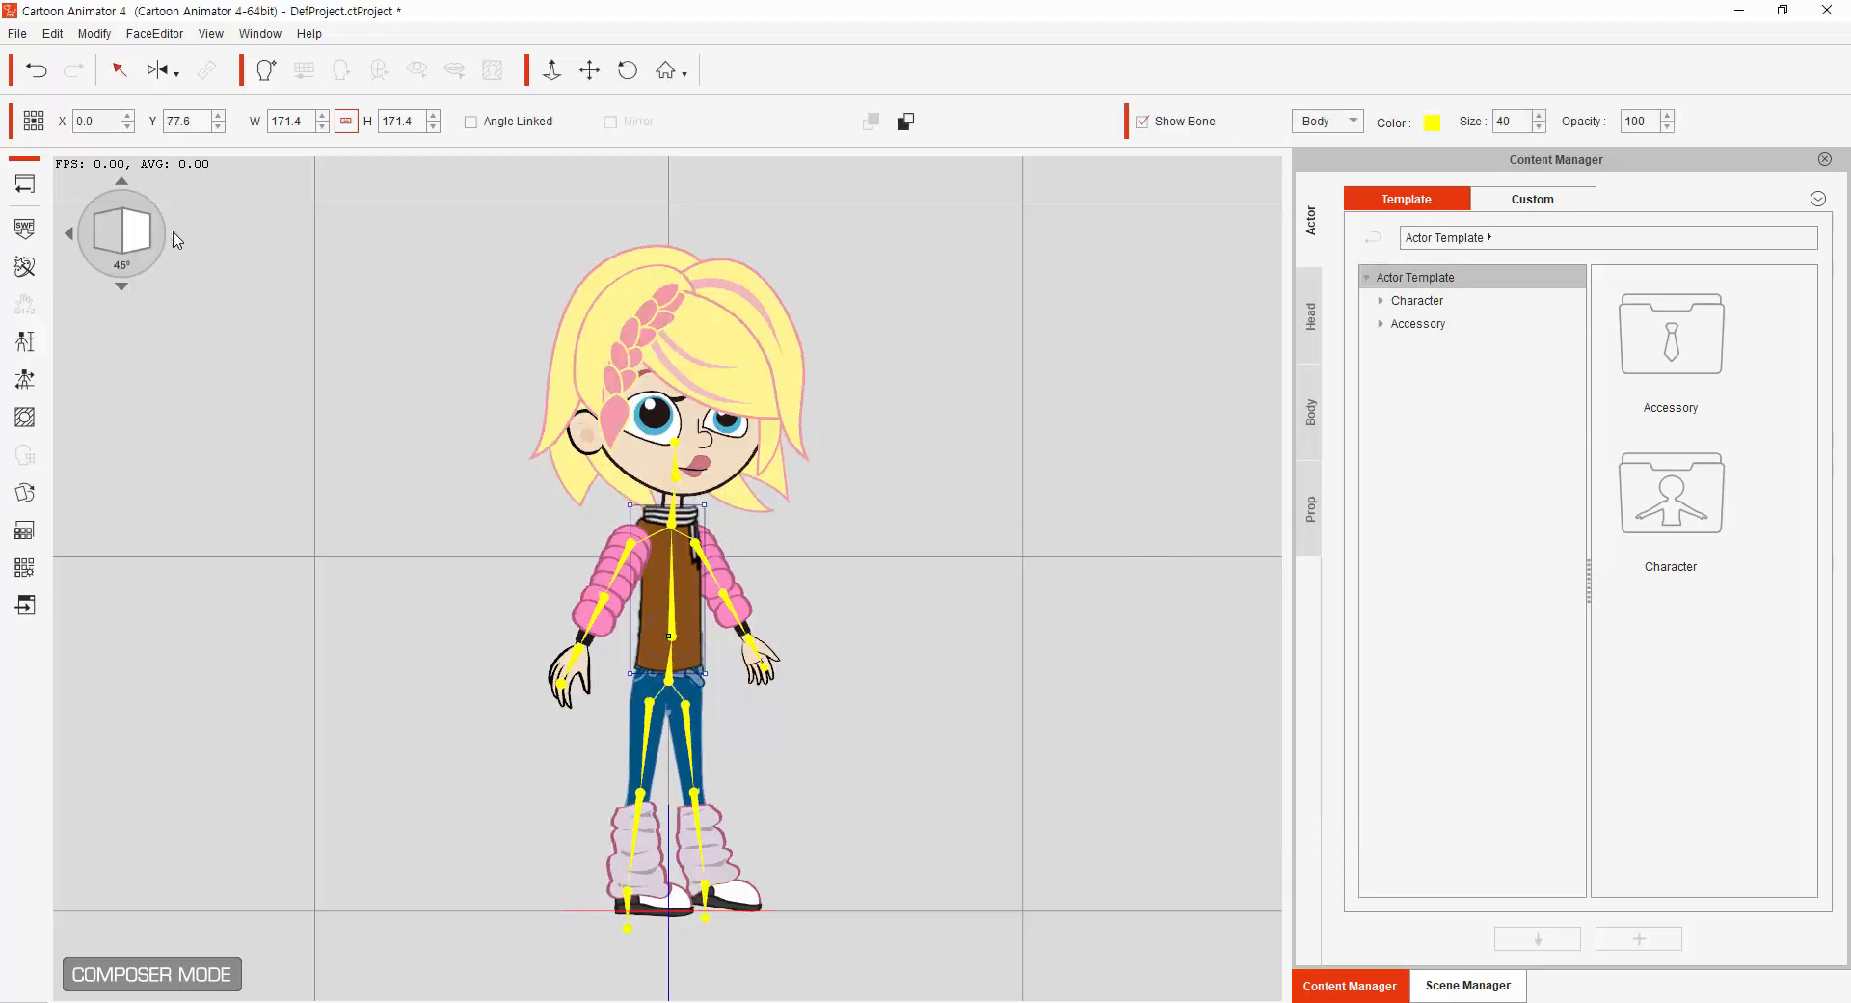
click(177, 240)
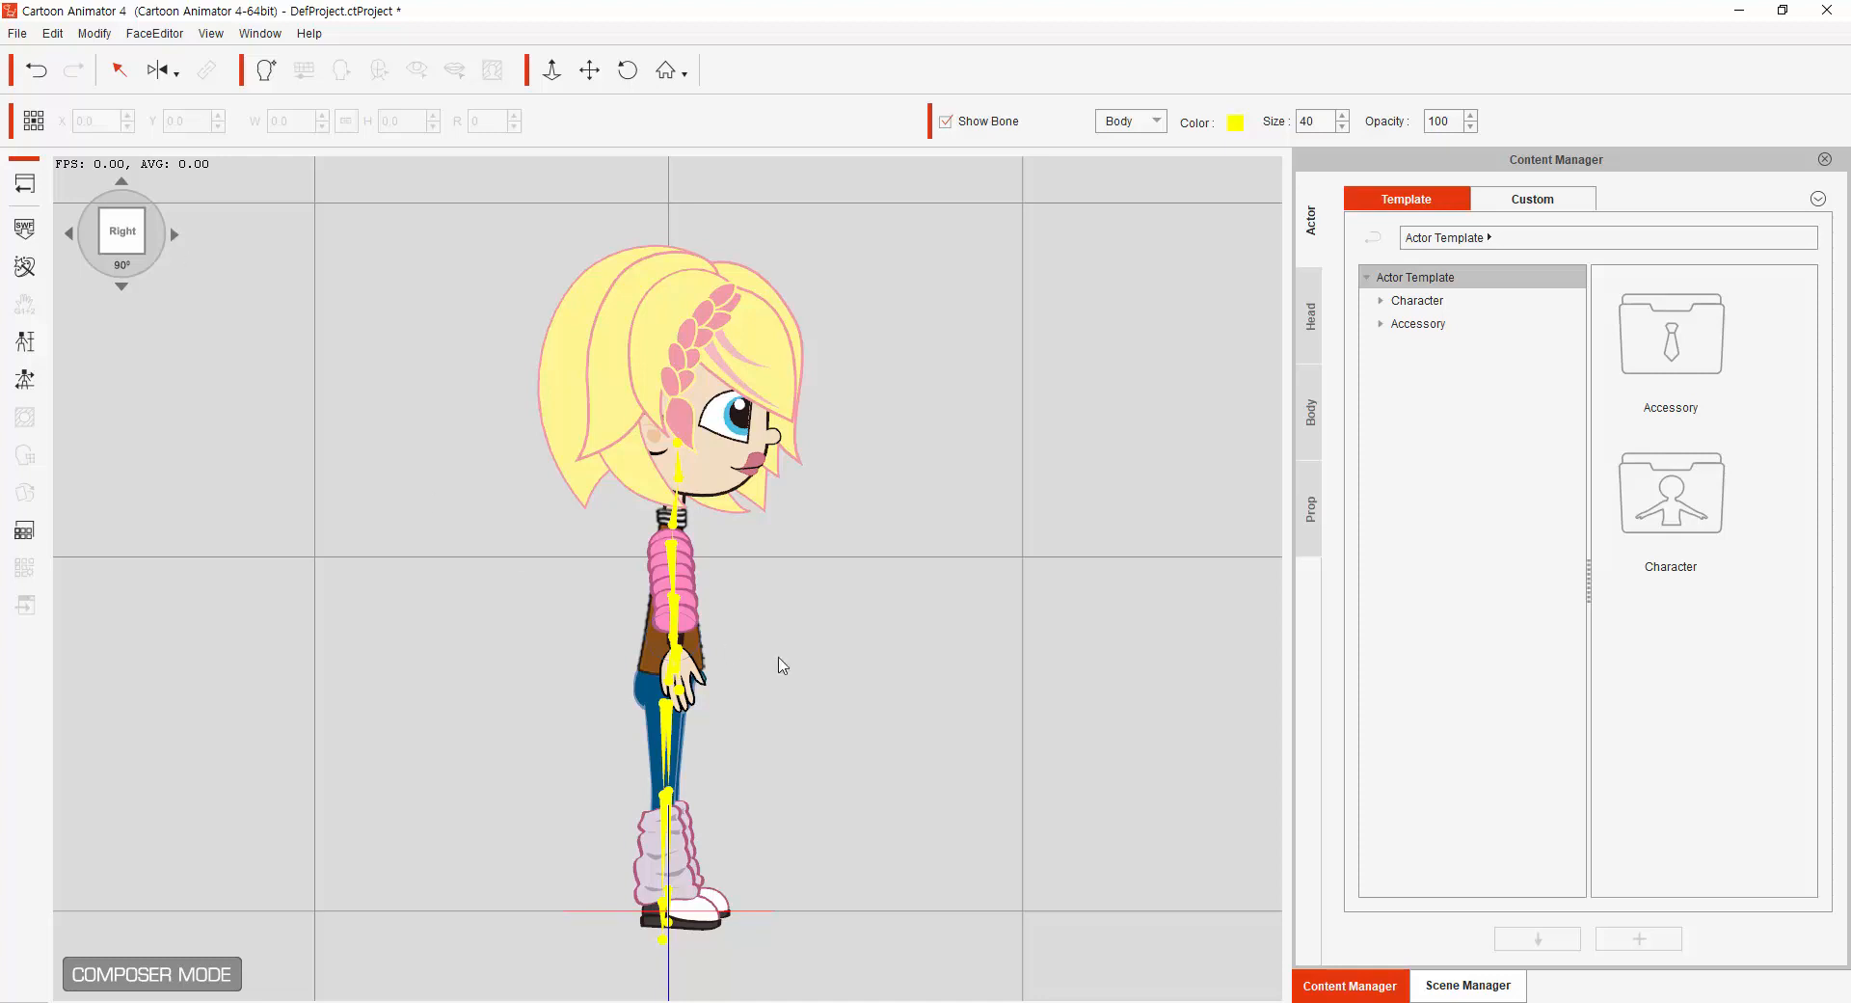
Return to Stage Mode and scrub the timeline to about frame 53 and back to frame 1 to check both characters' motion.
click(36, 183)
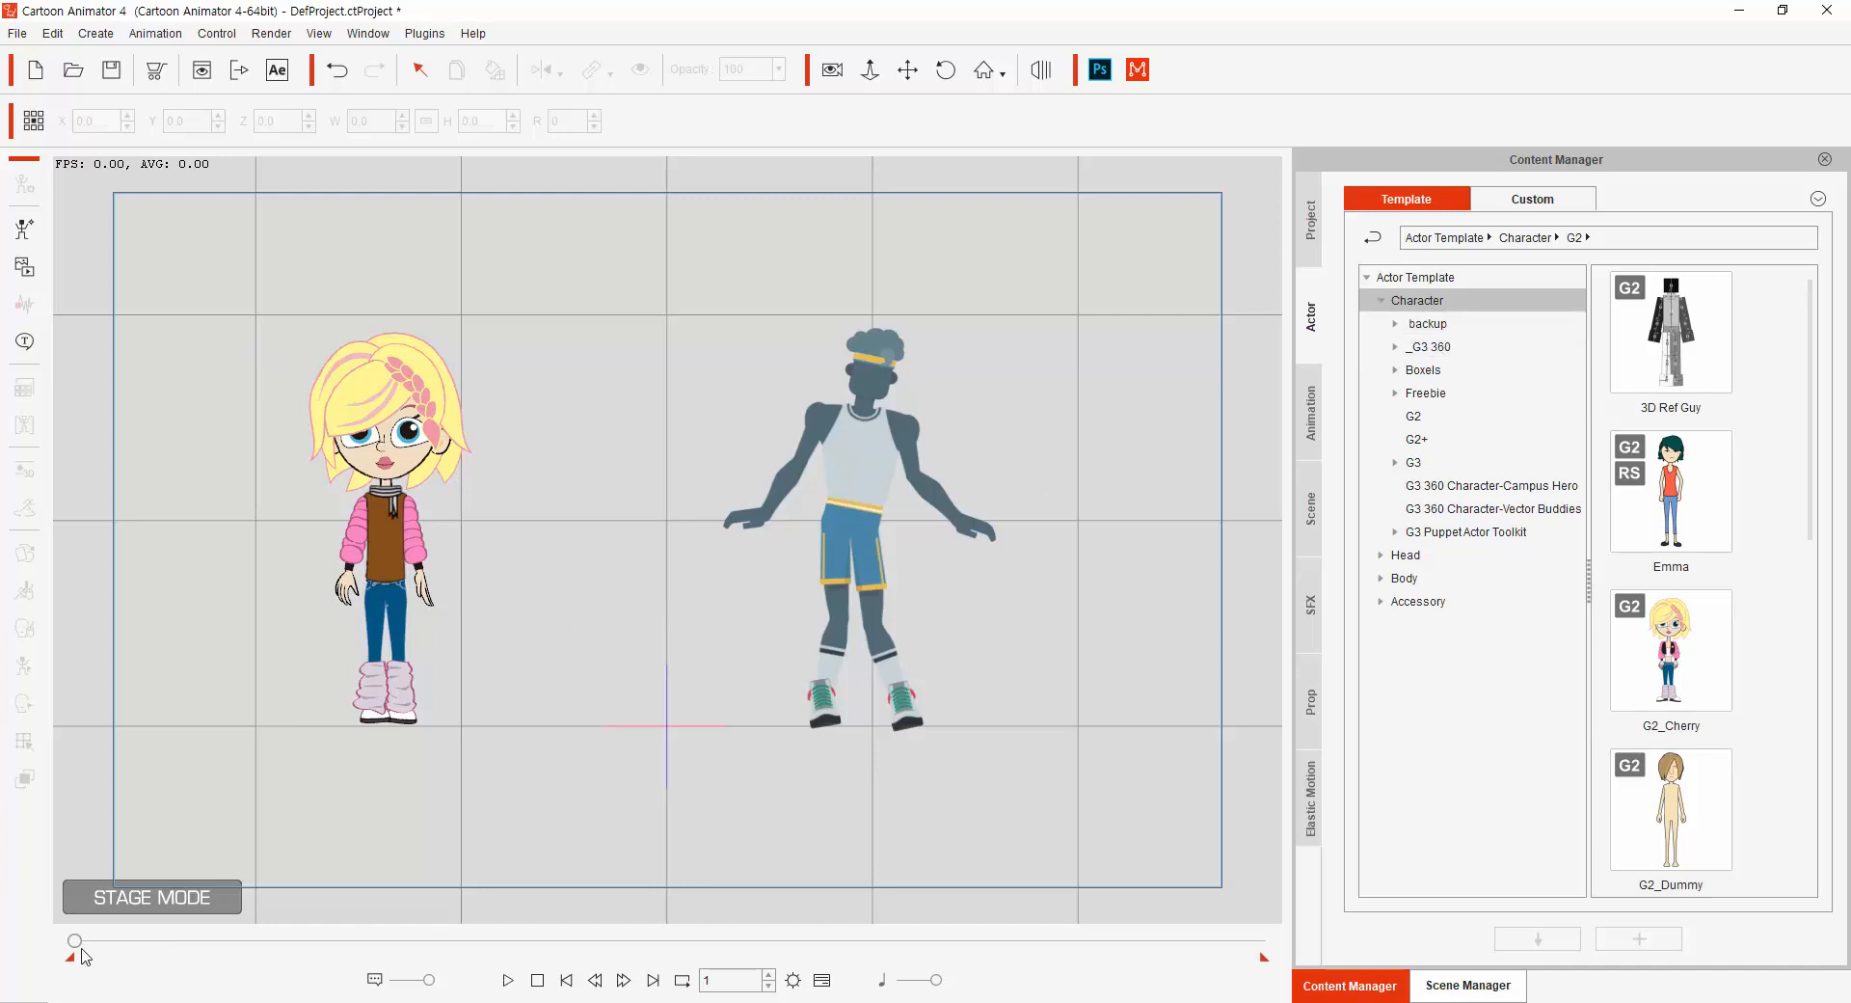
mouse_move(79, 944)
mouse_down()
mouse_move(102, 946)
mouse_move(62, 949)
mouse_move(106, 958)
mouse_up()
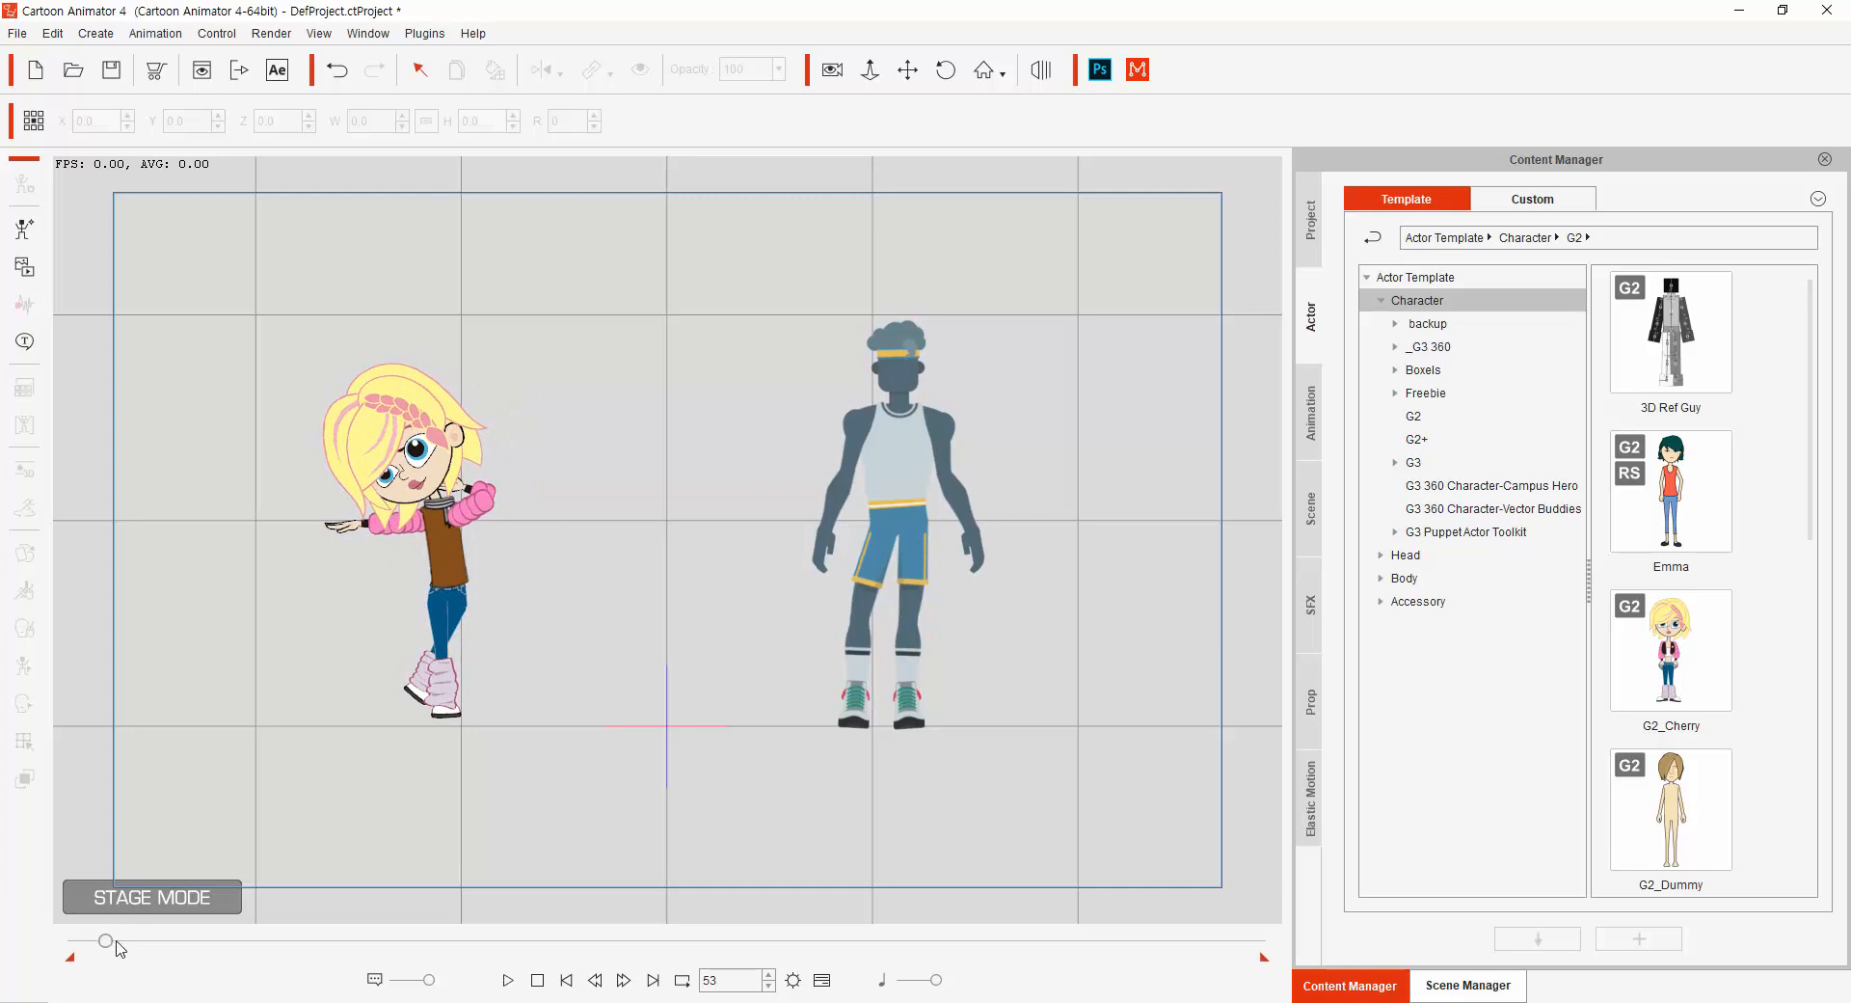
drag(108, 942, 53, 955)
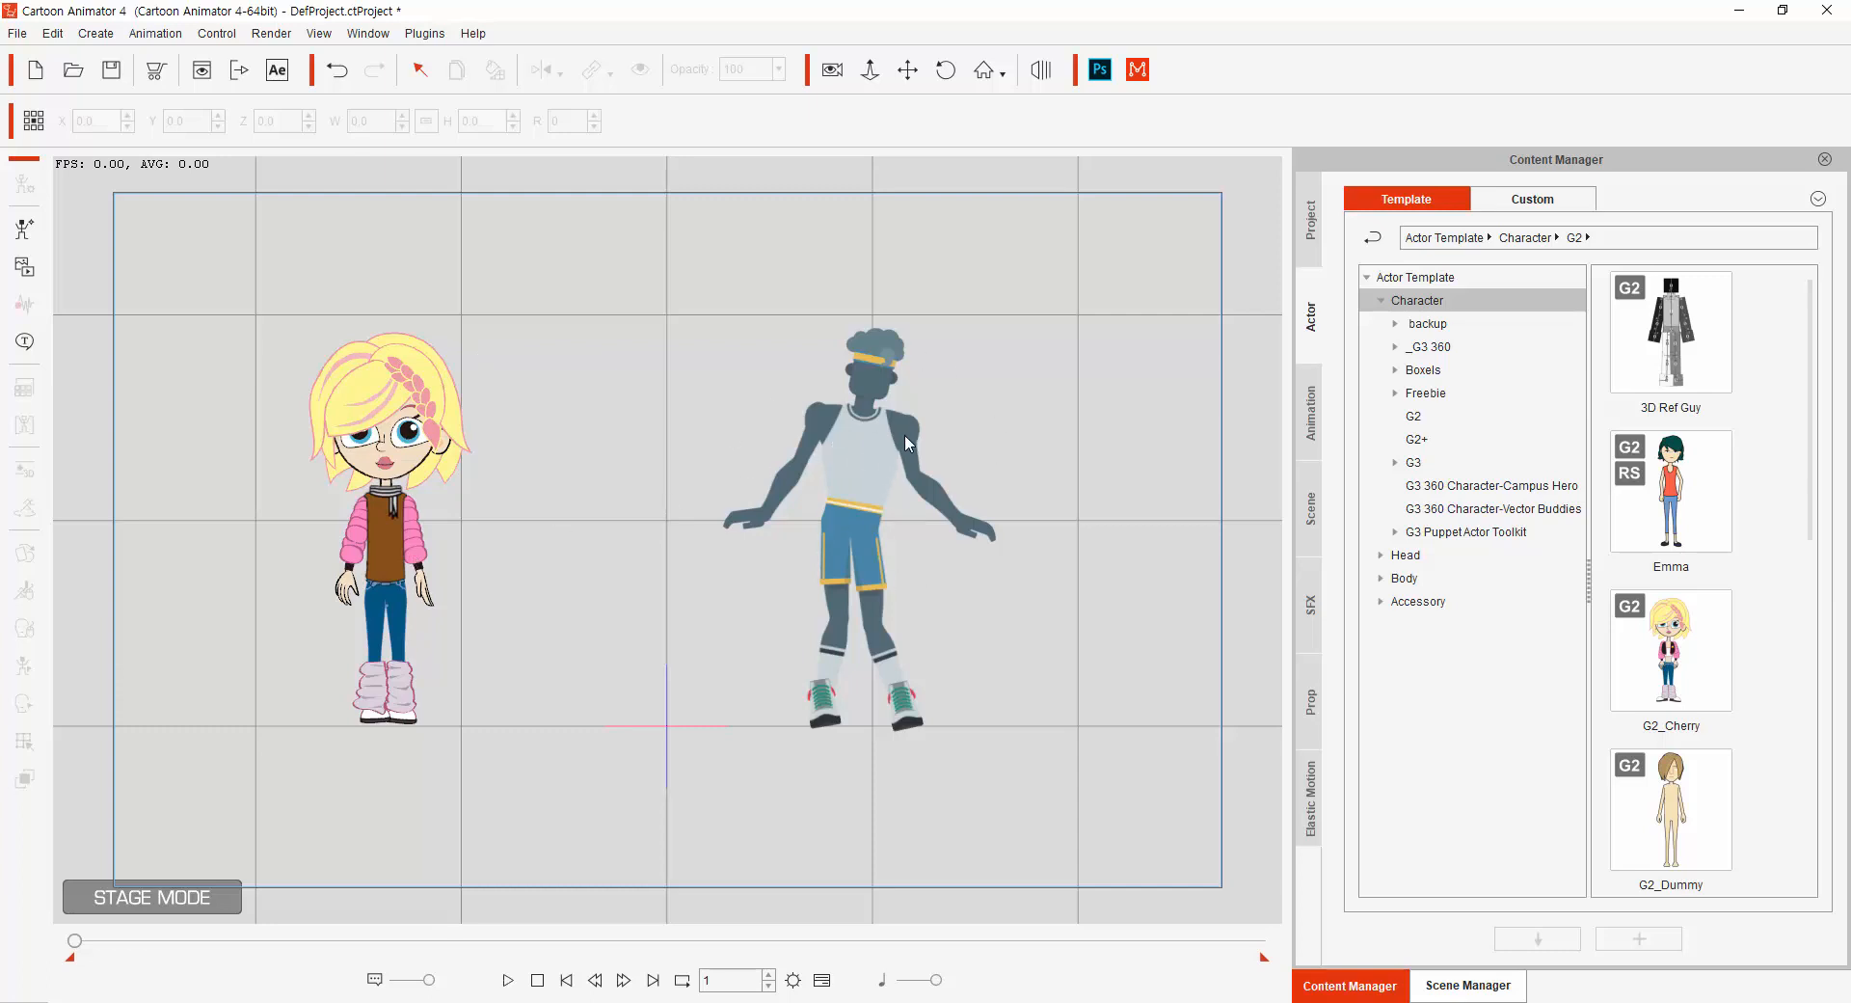
Add the Martha_F character from the 1_G3 360 Human template folder to the stage.
click(1417, 465)
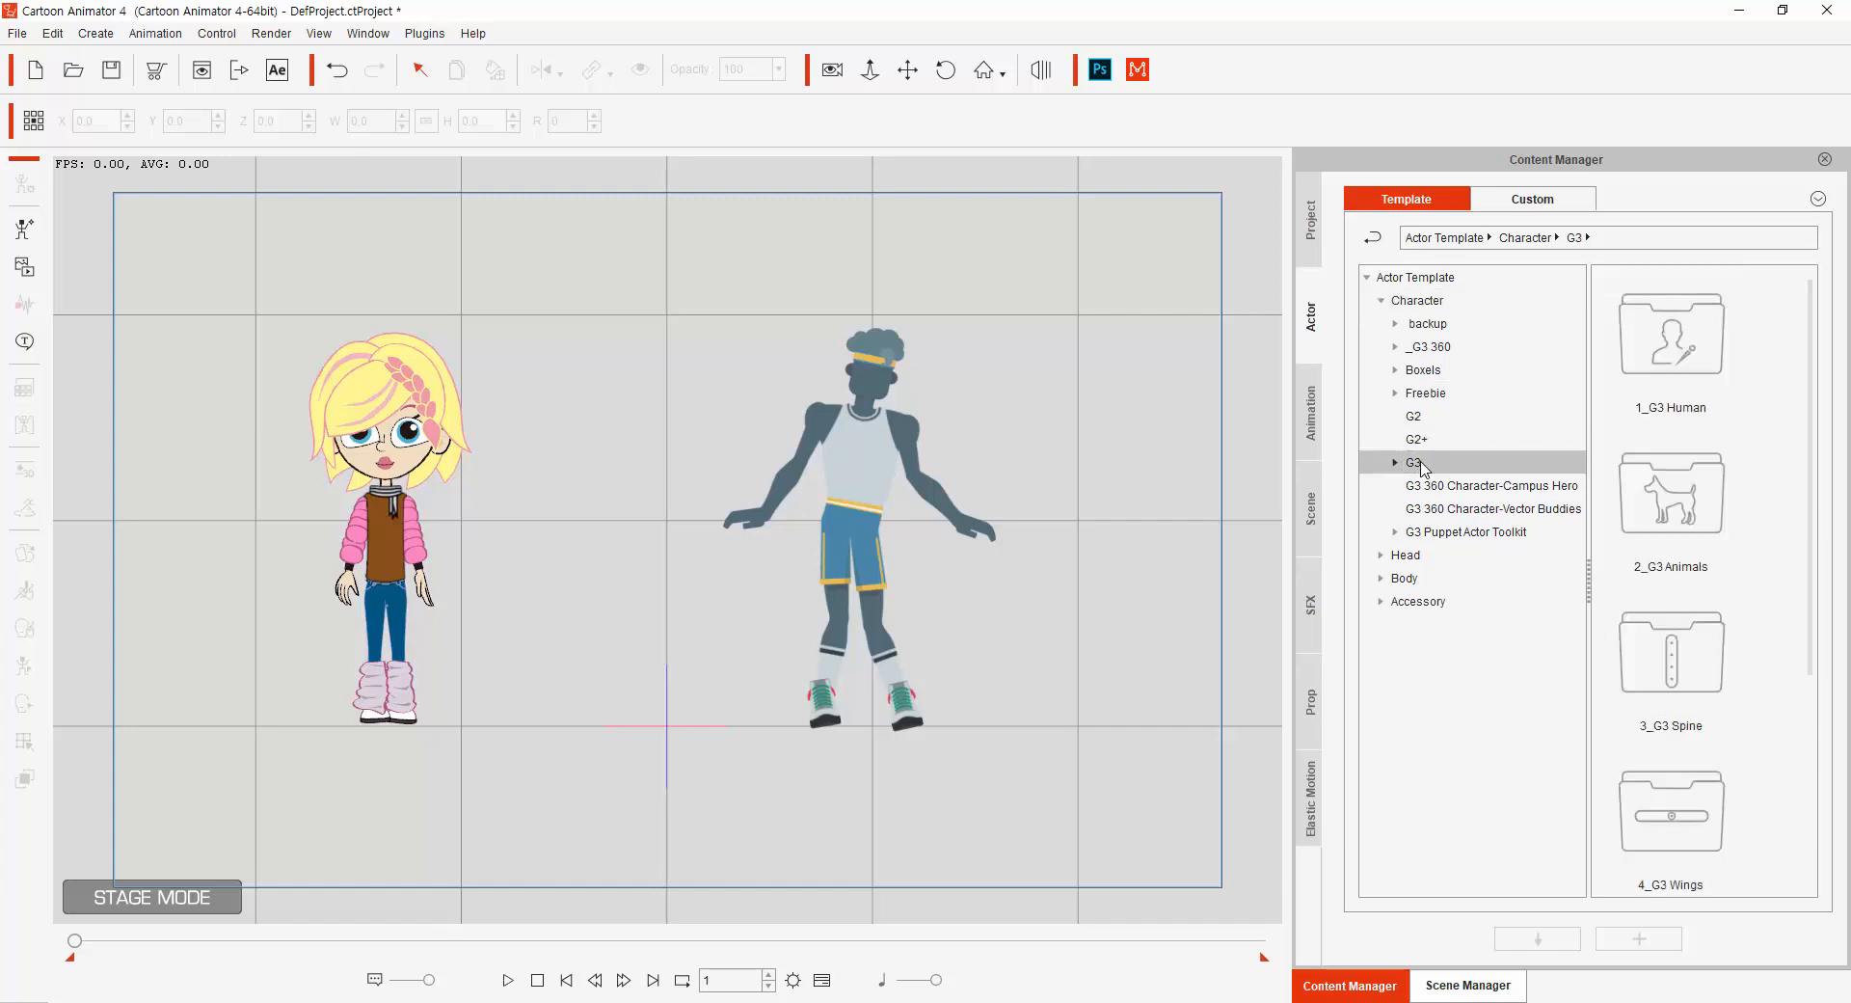
click(895, 474)
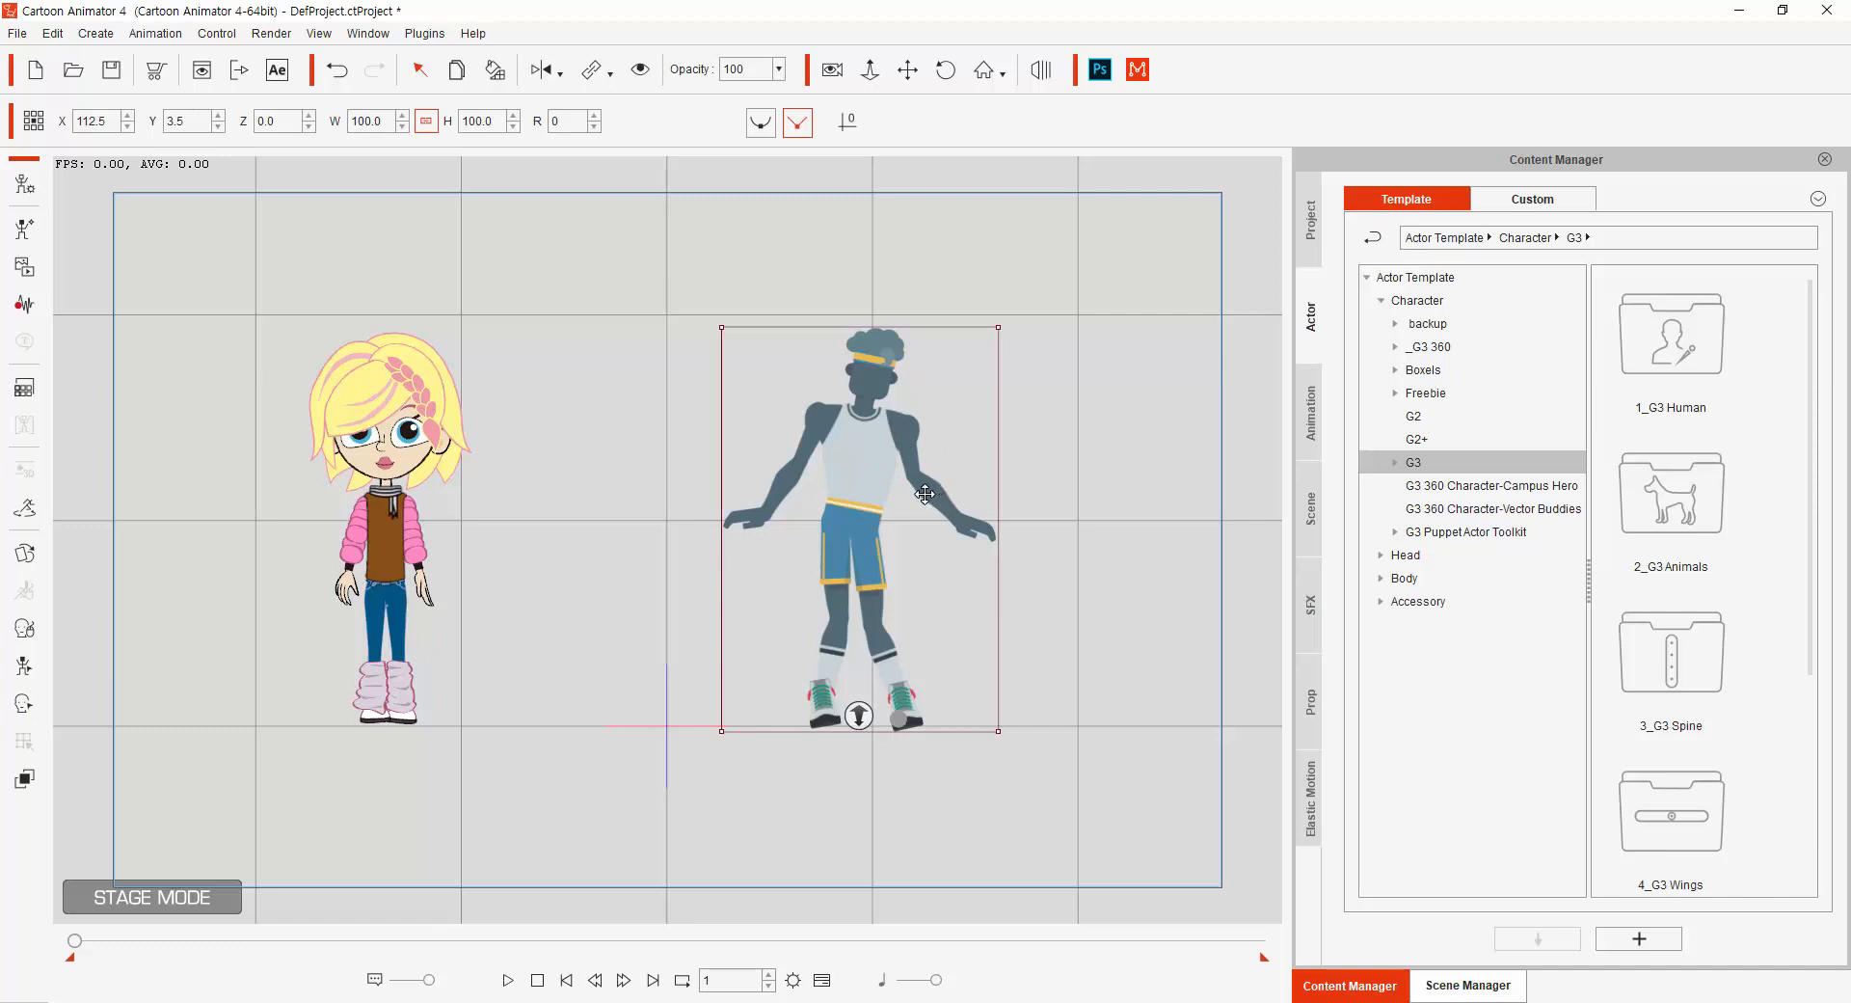
click(1431, 347)
click(1395, 347)
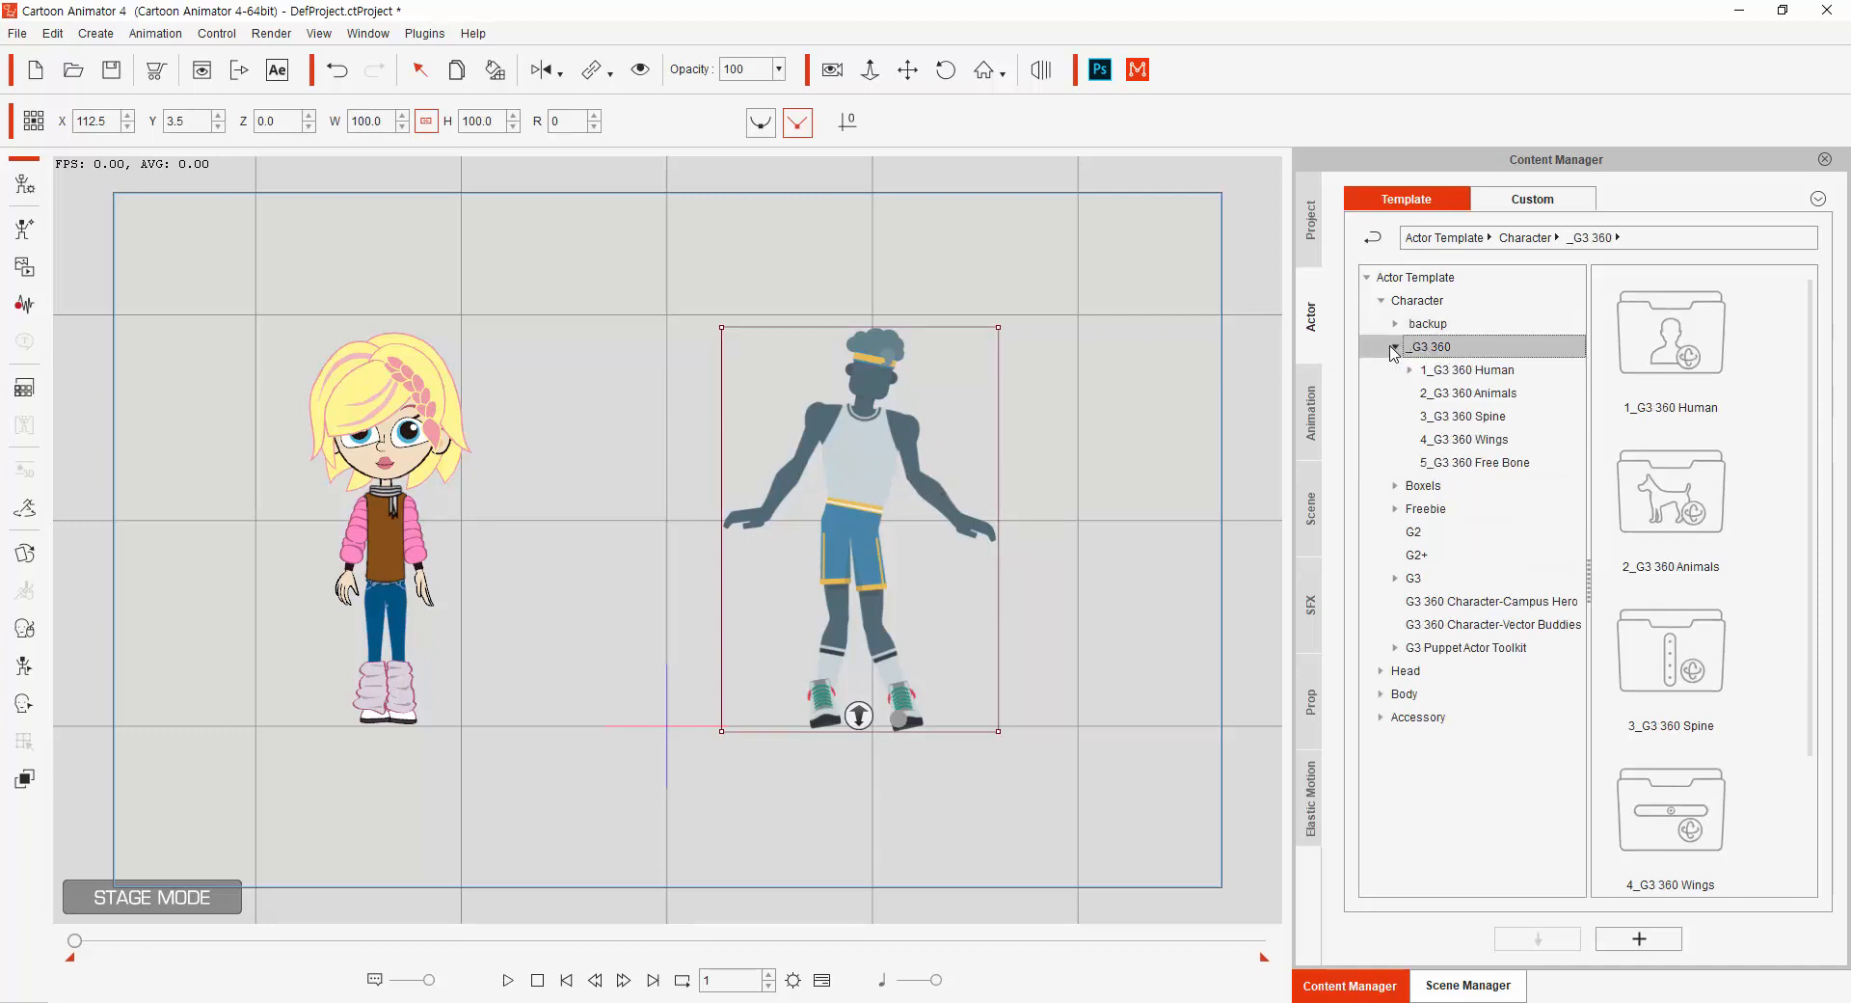
click(1440, 371)
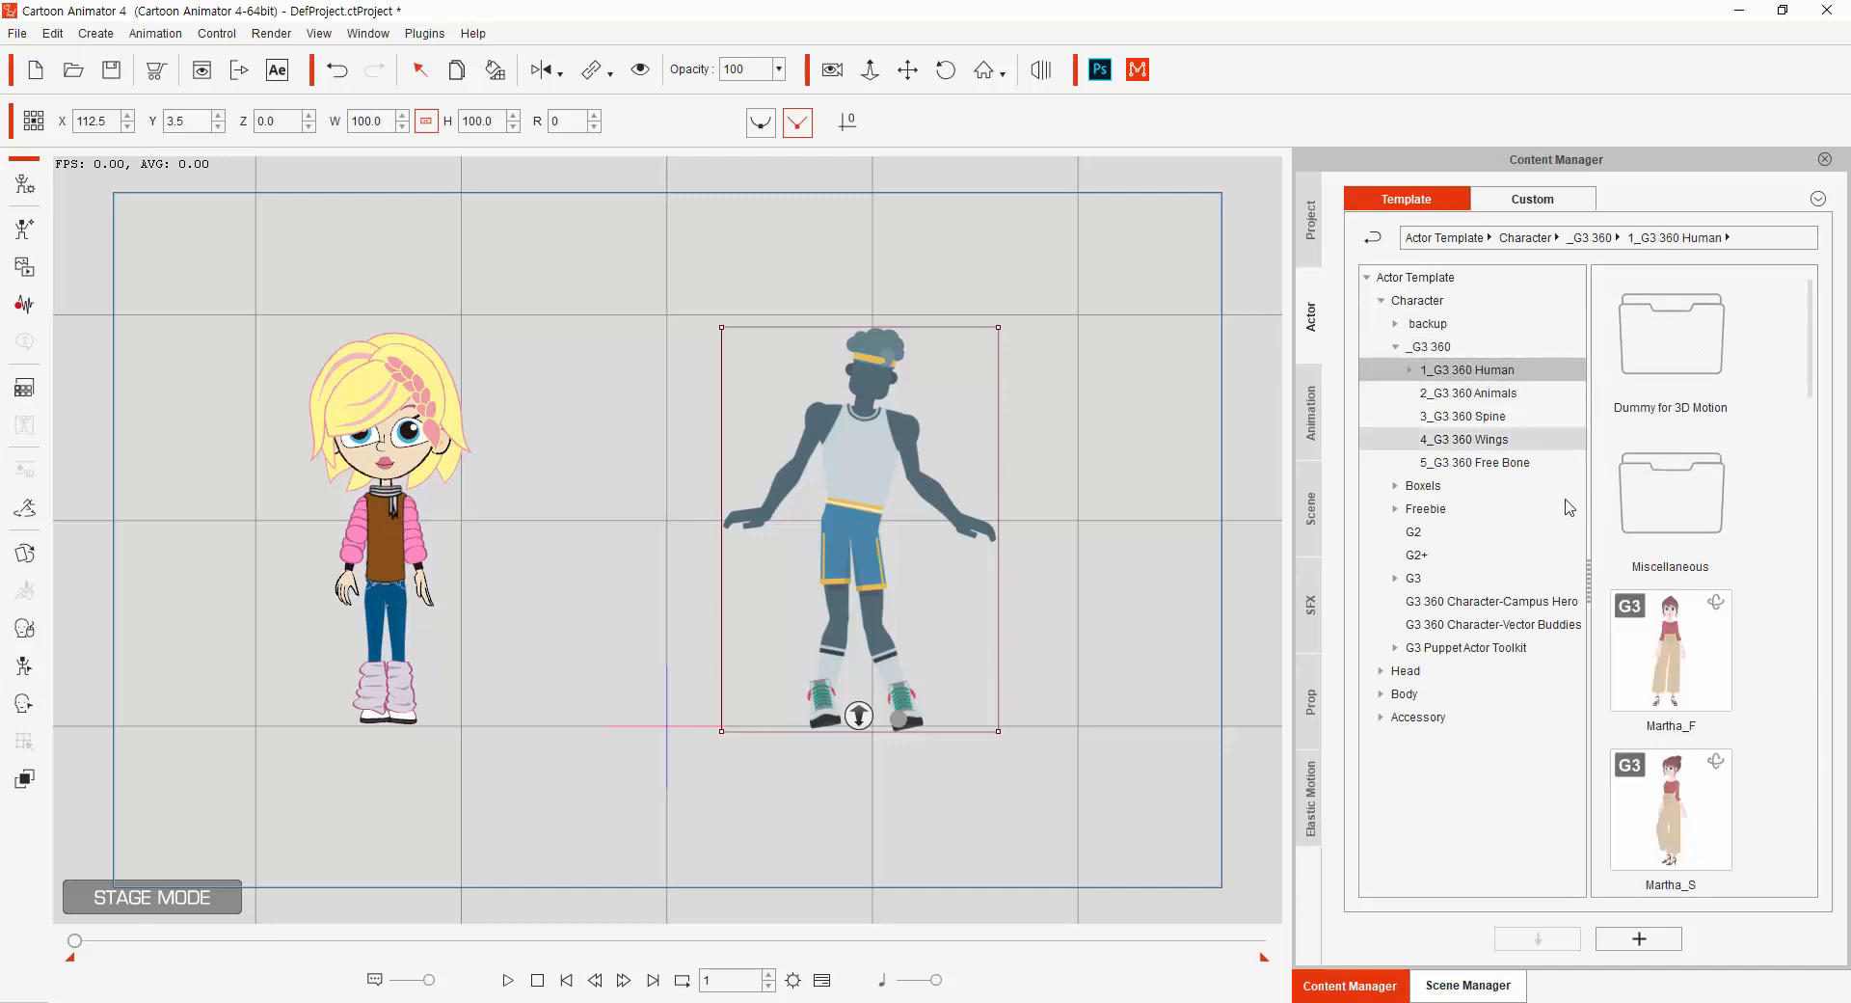
drag(1669, 657, 1119, 505)
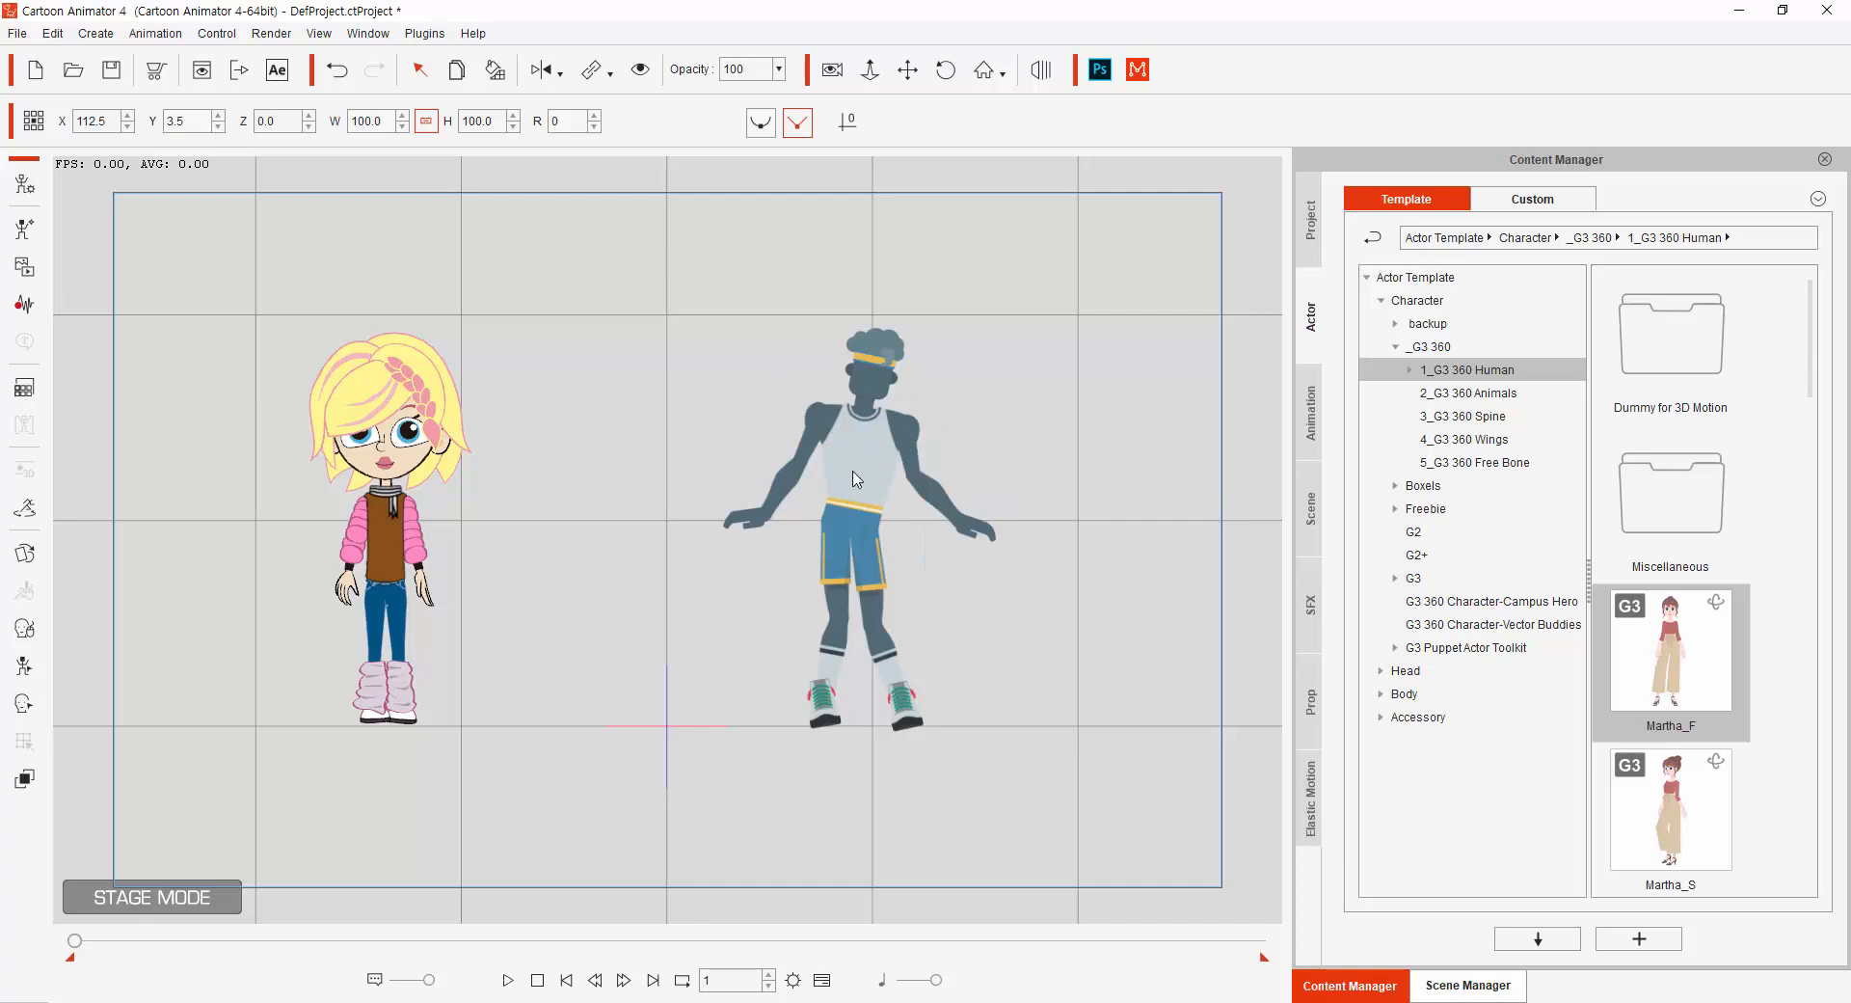
Move the athletic character to about X 49.7, Y 1.7 and Martha_F to about X 195.8, Y -0.9.
click(884, 472)
drag(831, 484, 704, 482)
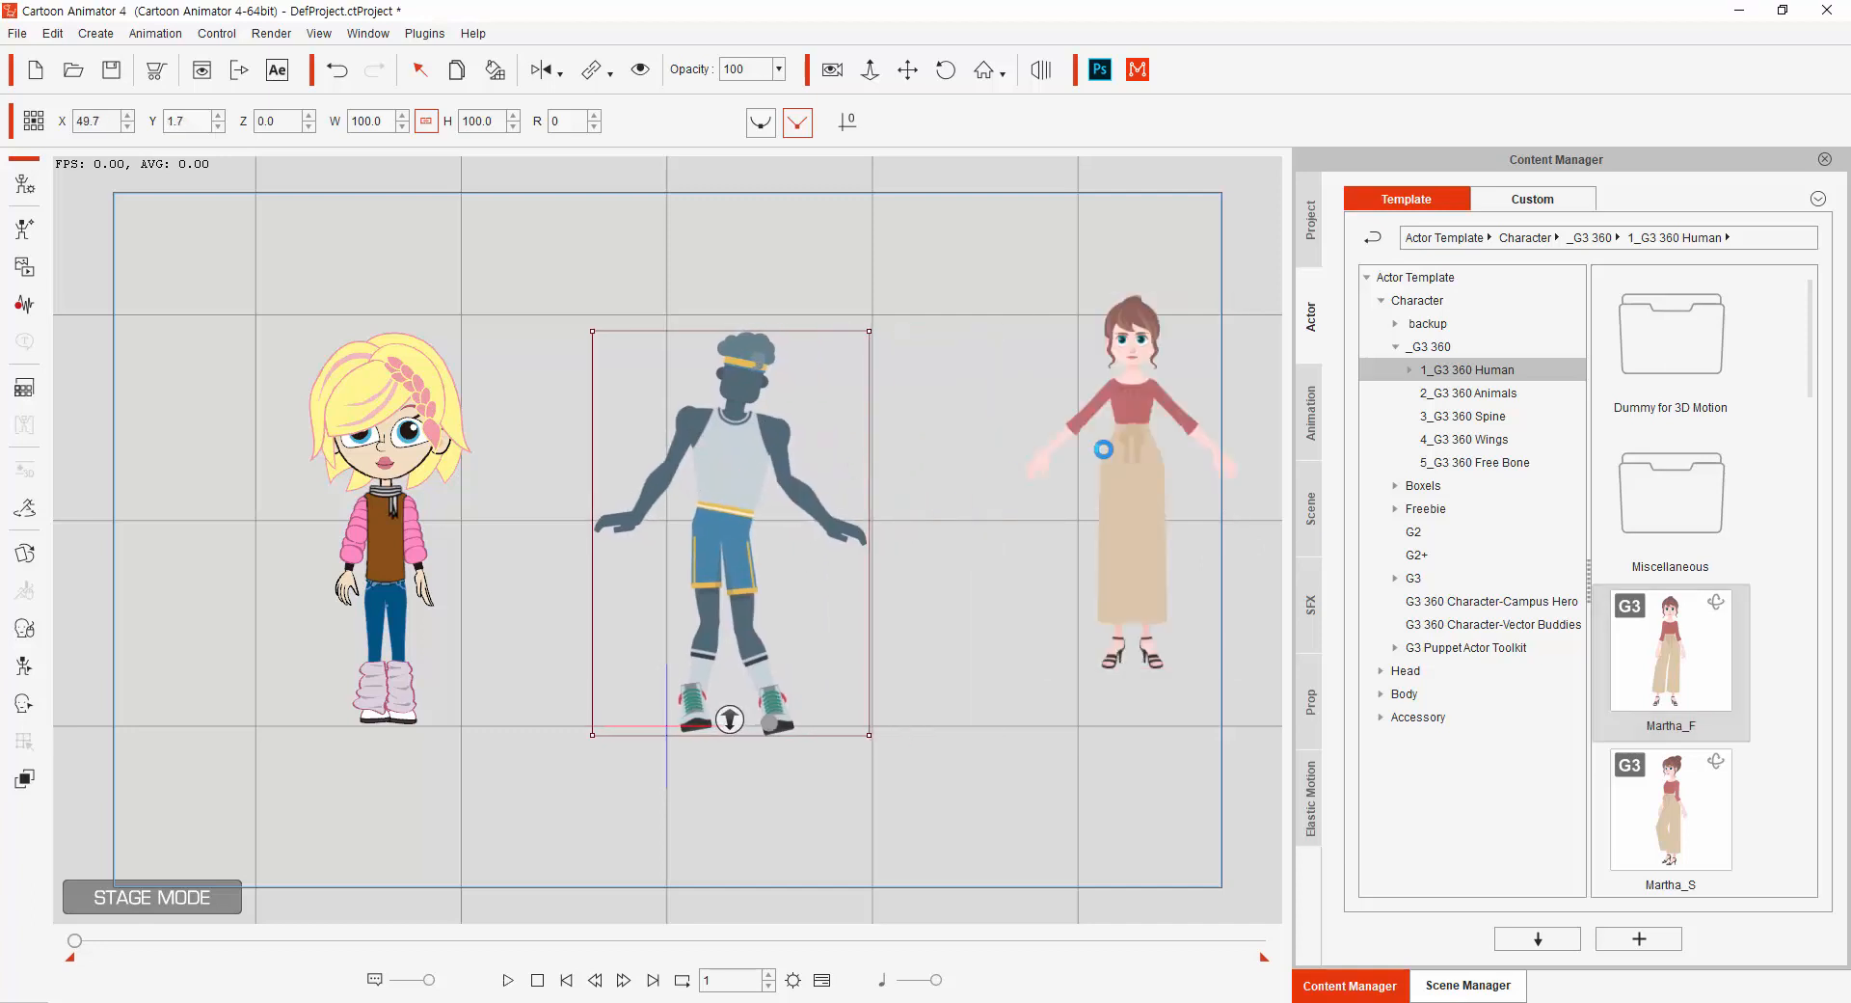
click(1138, 443)
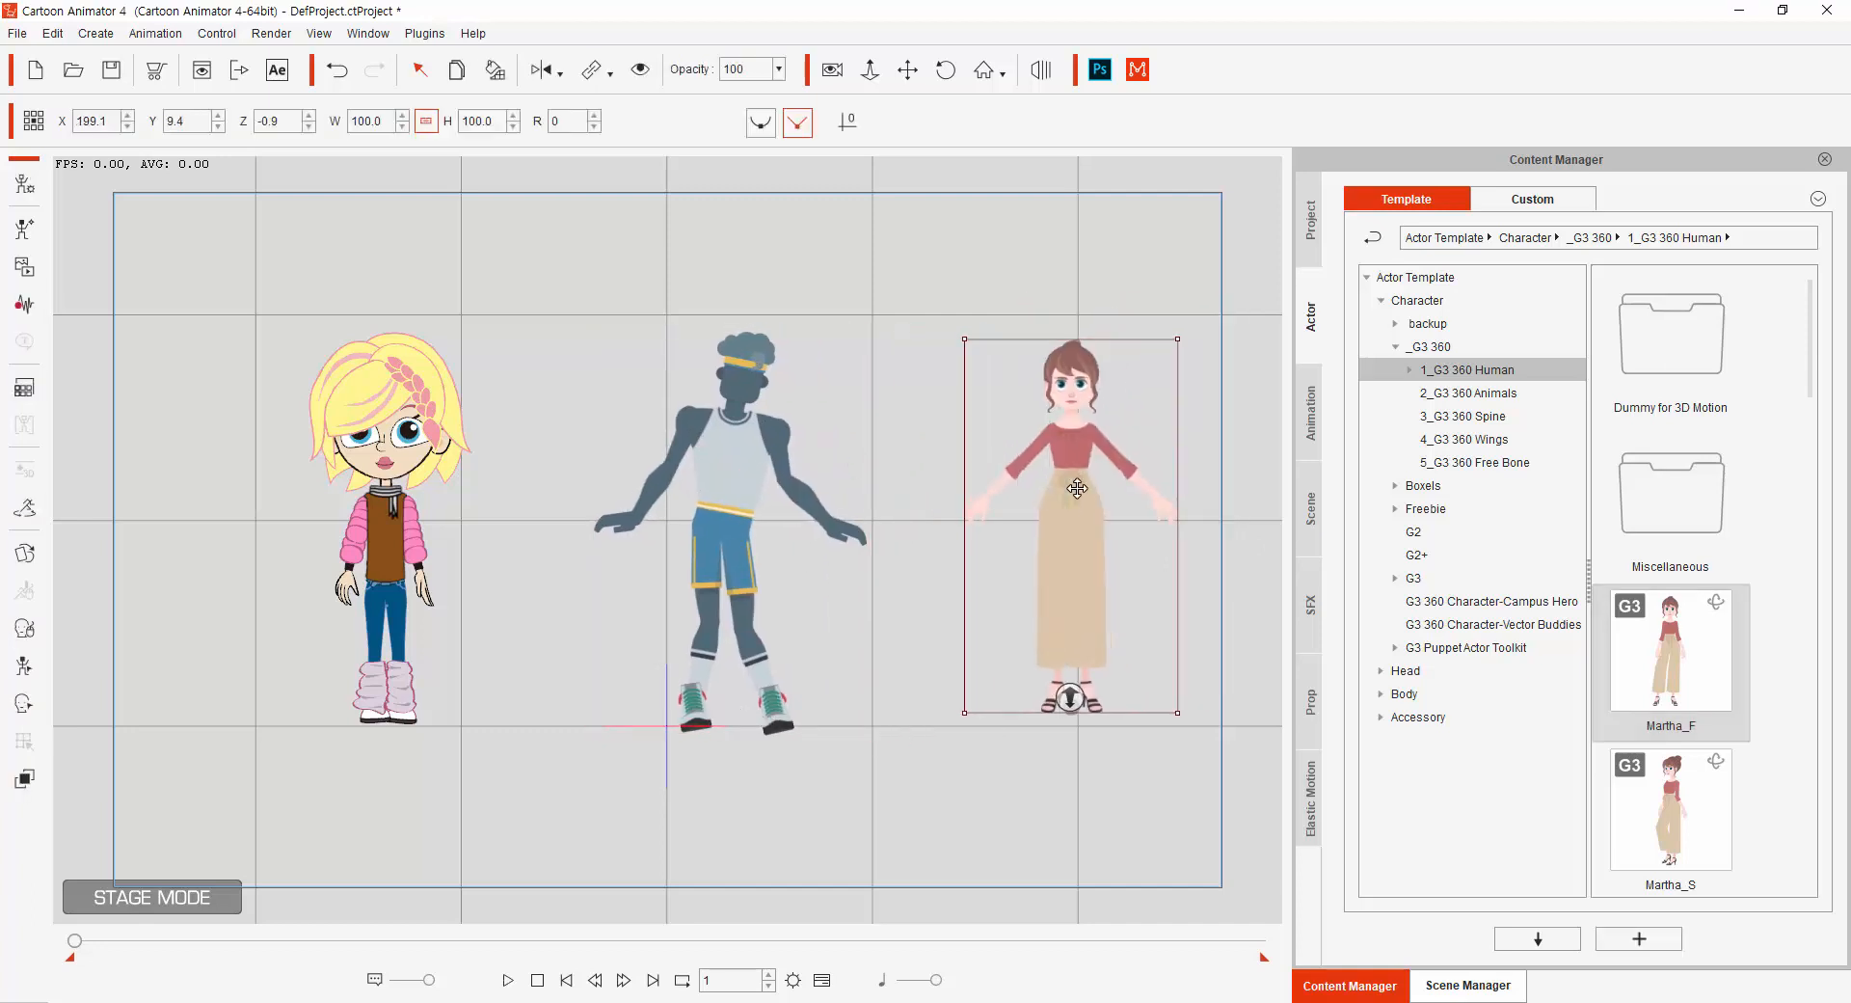
Preview the facial animation and head turning on Martha_F with Face Puppet, without recording.
click(24, 628)
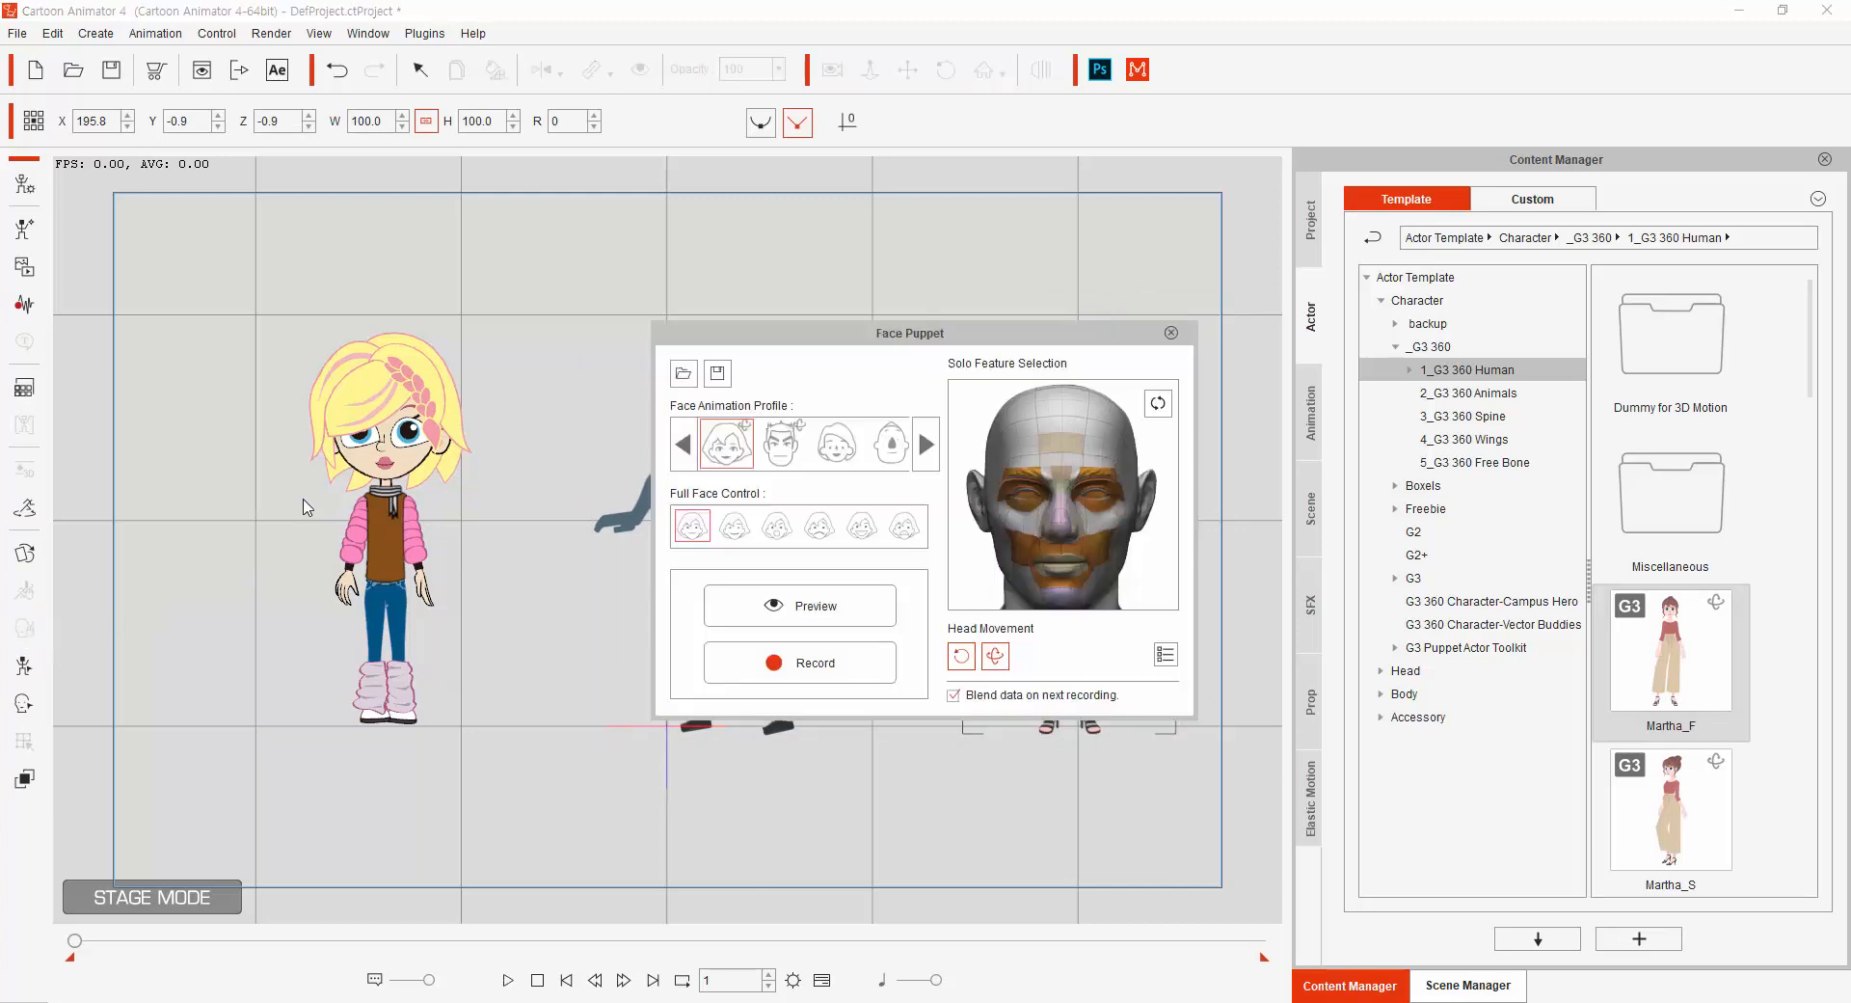
click(787, 610)
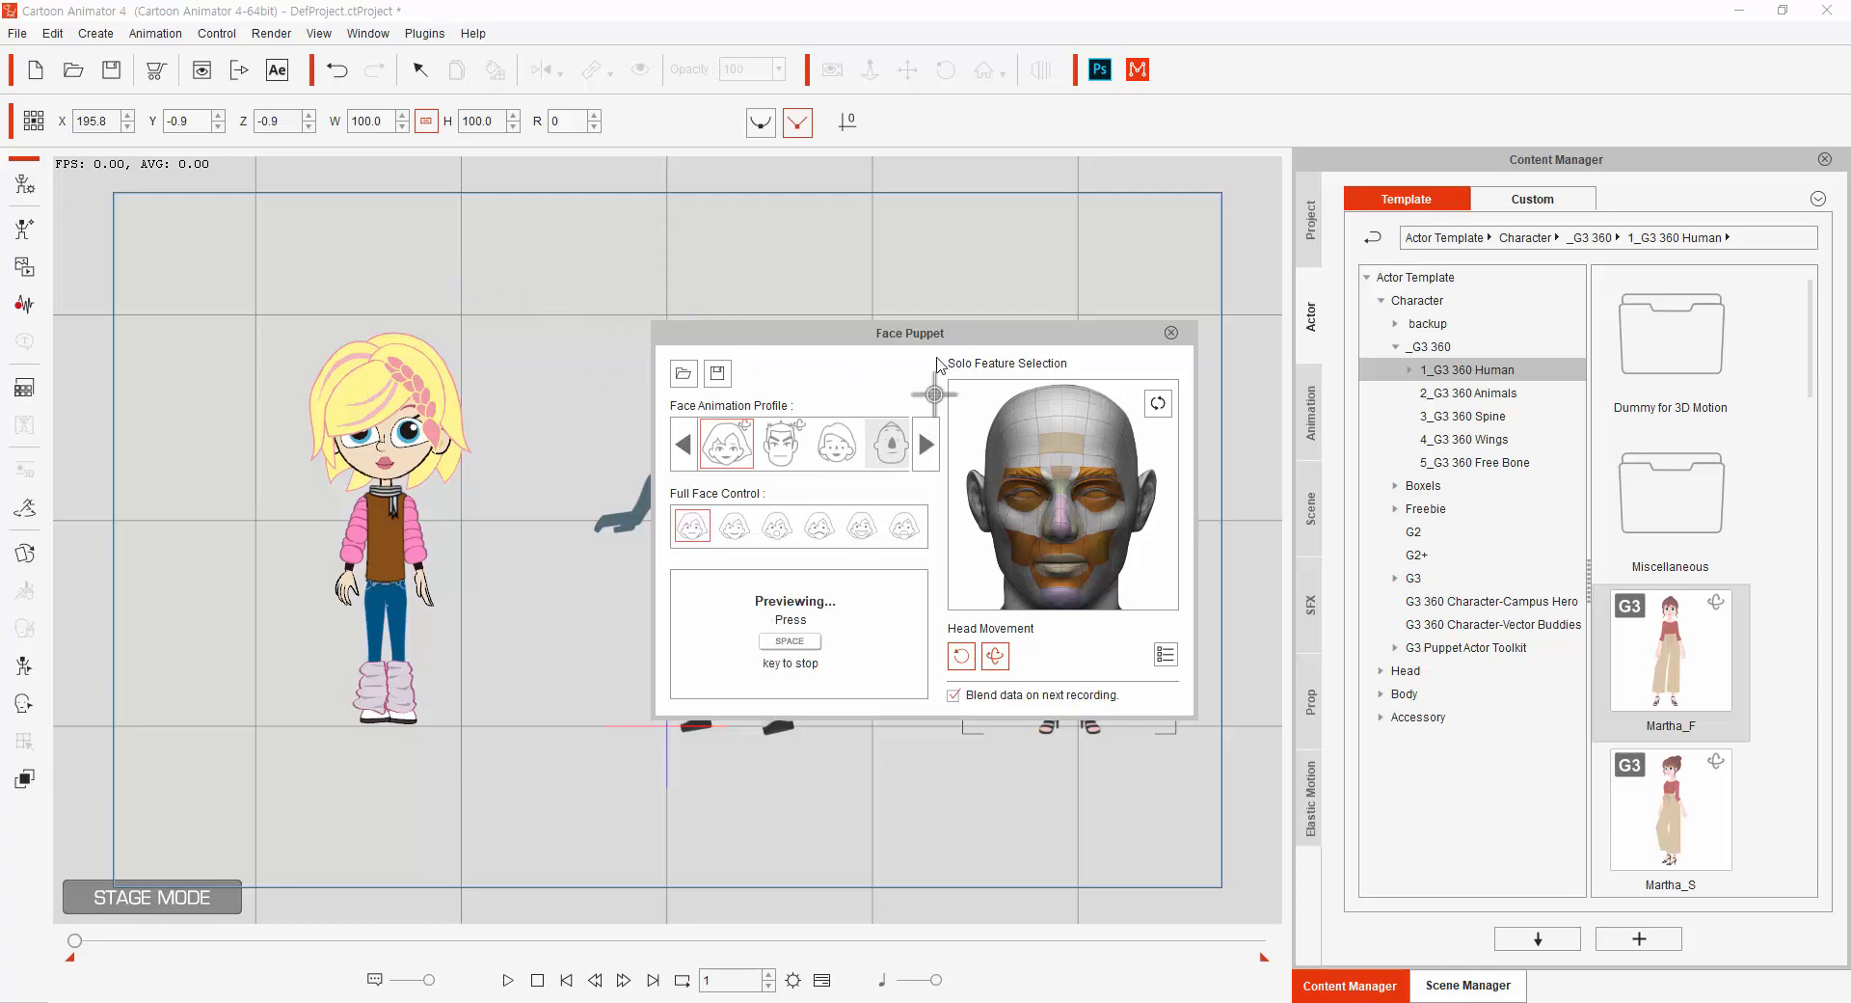
key(space)
drag(873, 347, 669, 272)
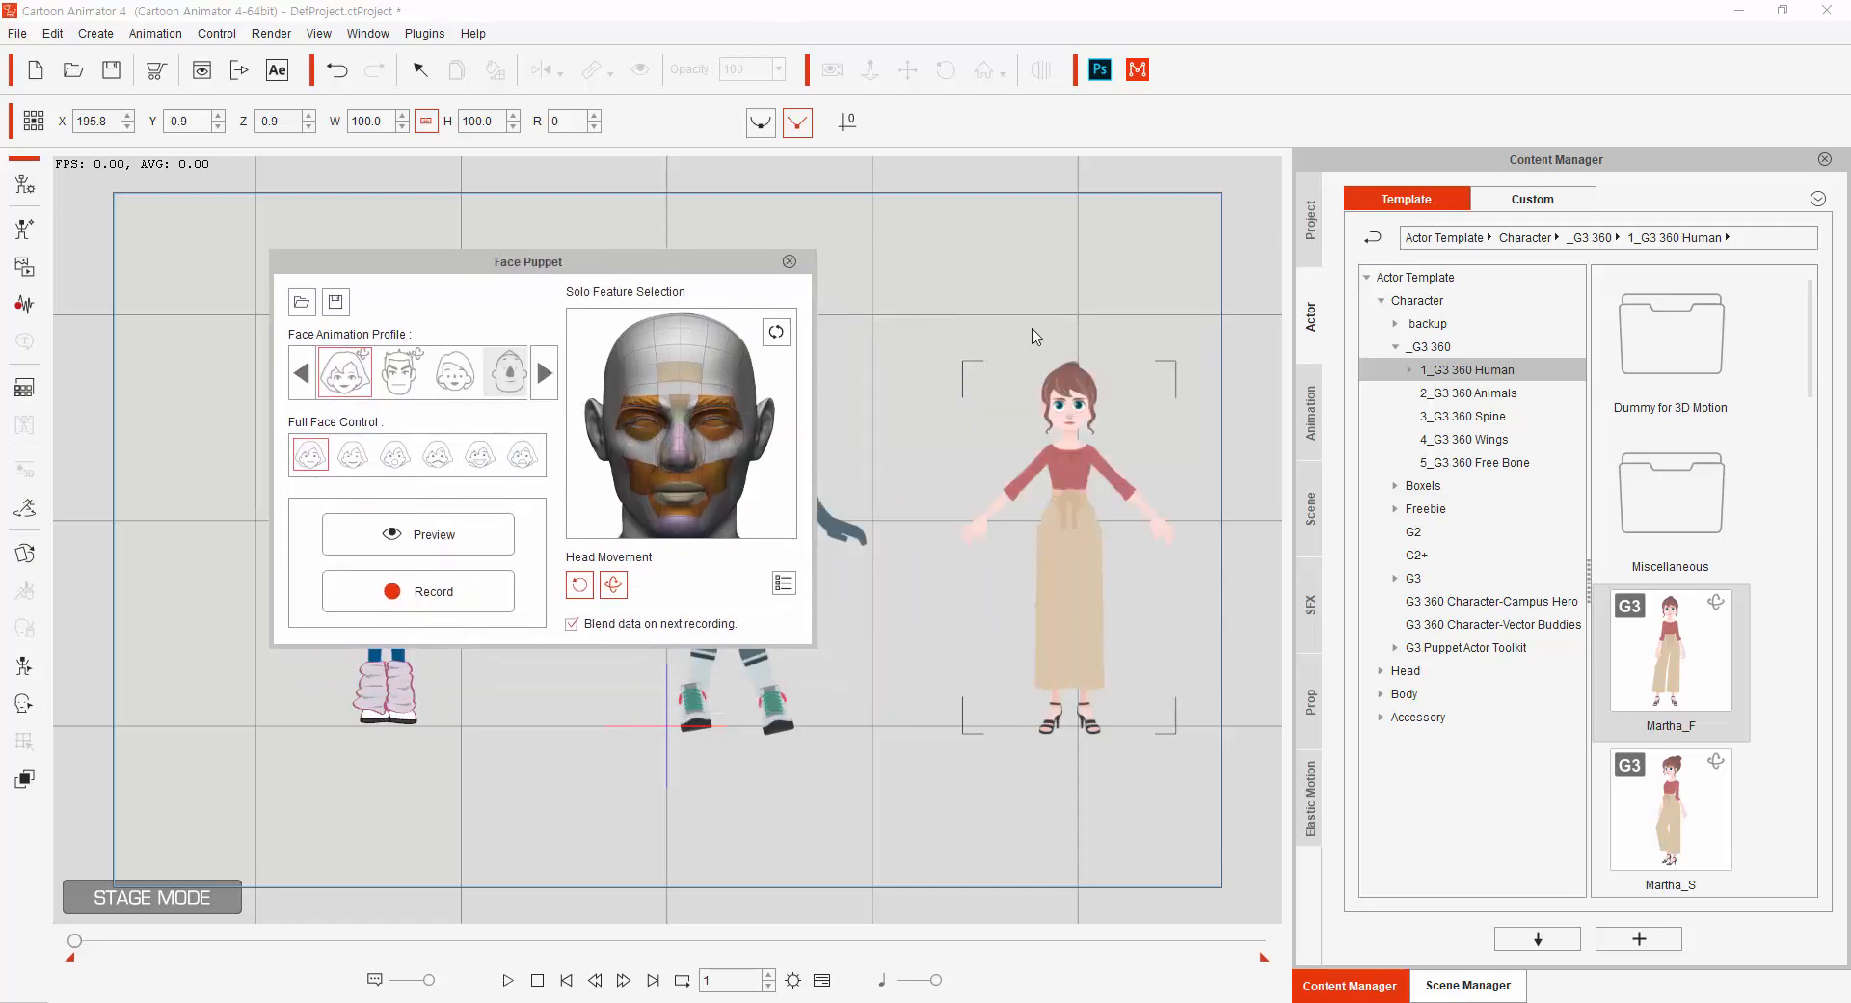
click(410, 540)
key(space)
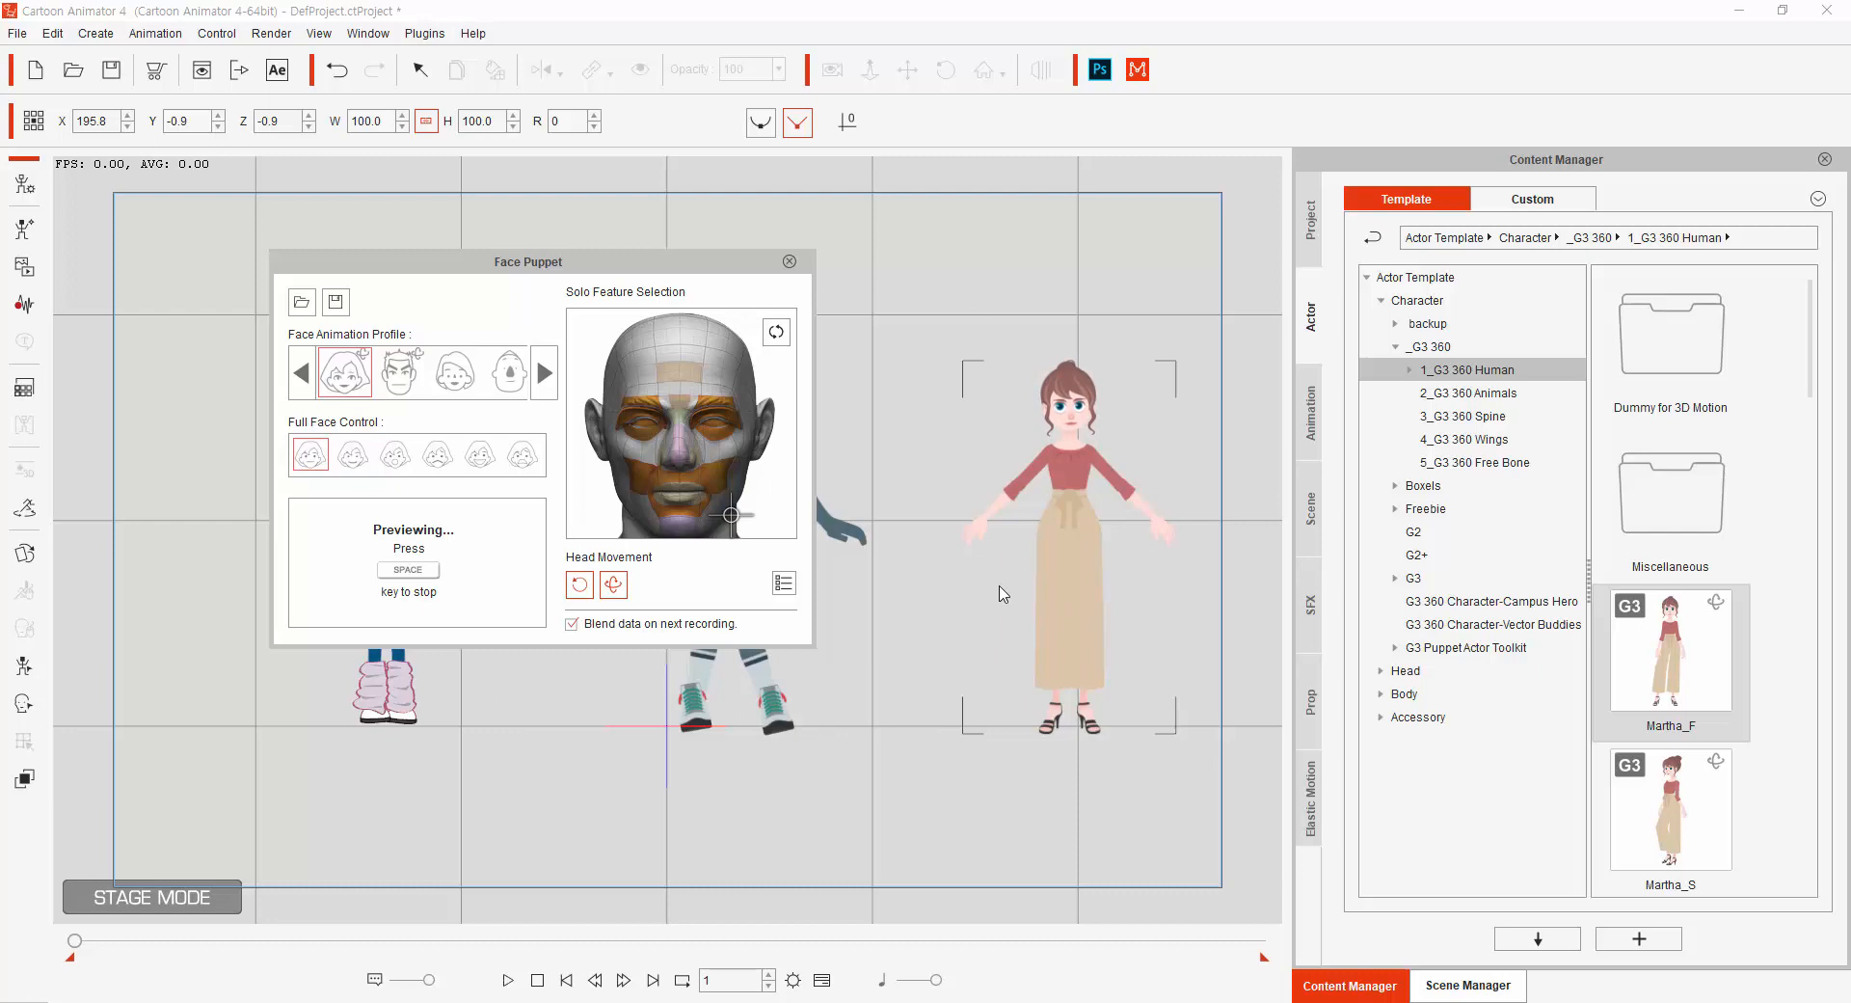
key(space)
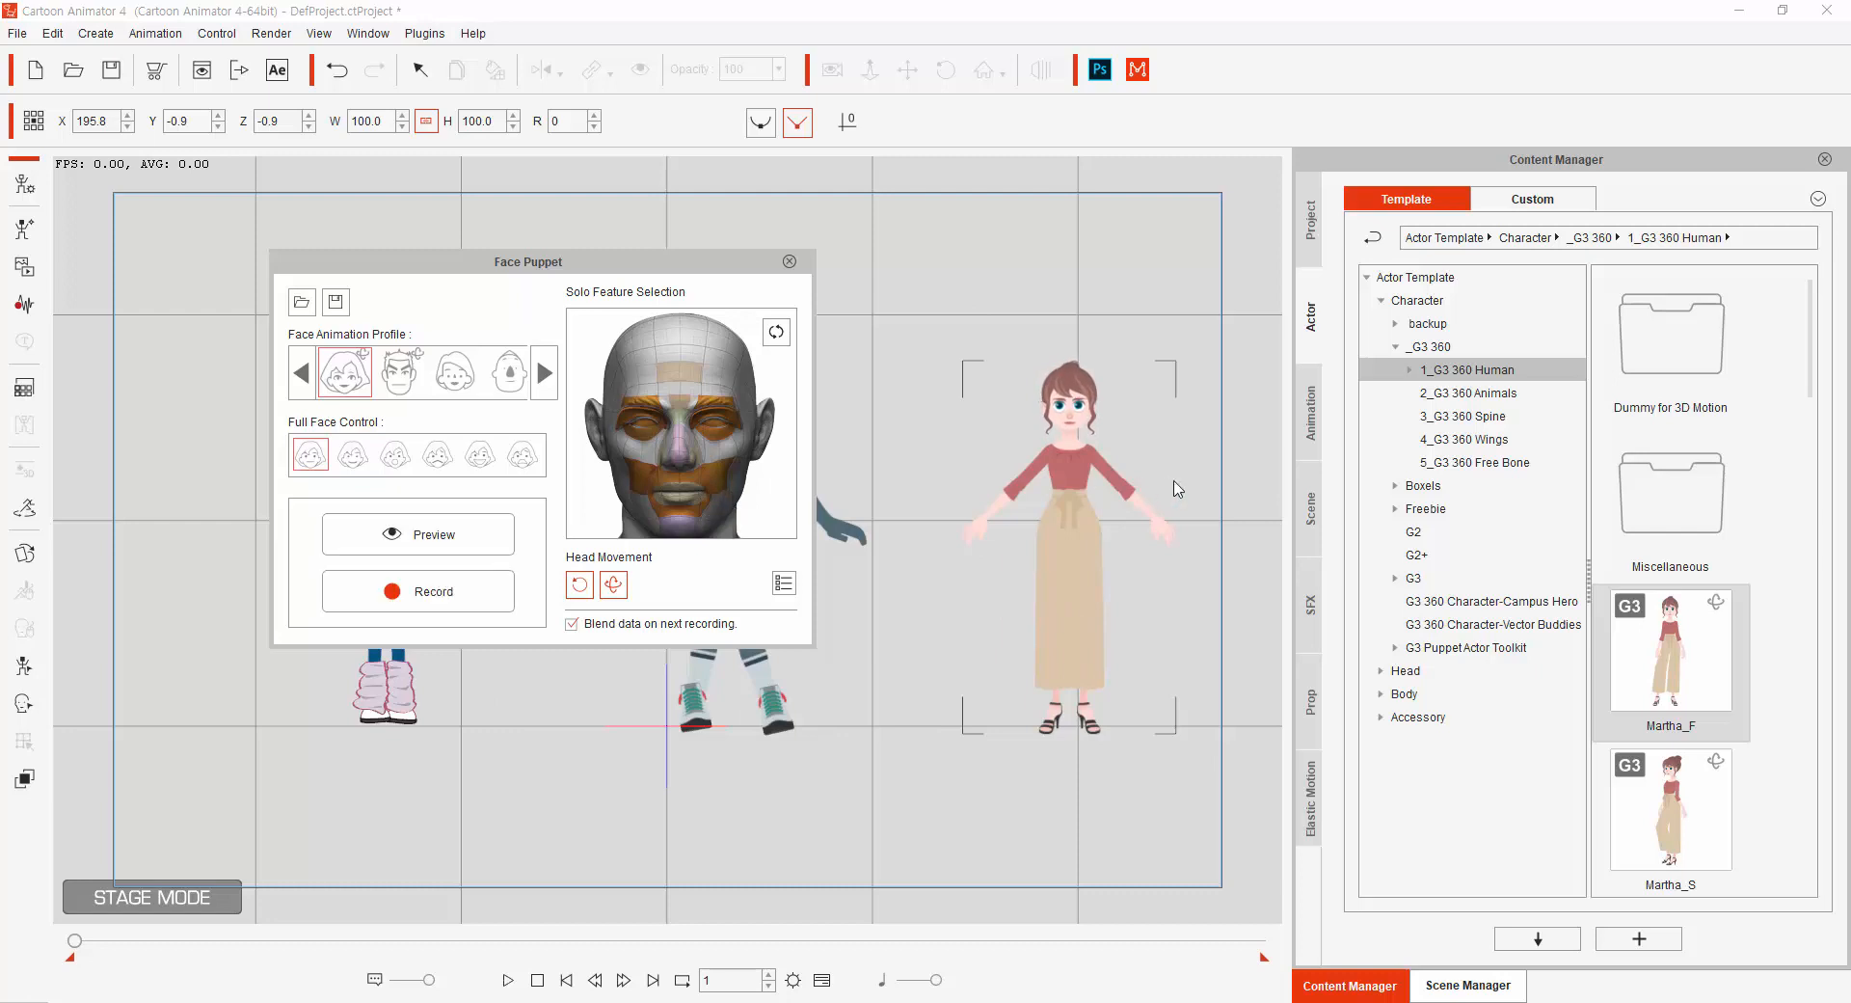
click(789, 262)
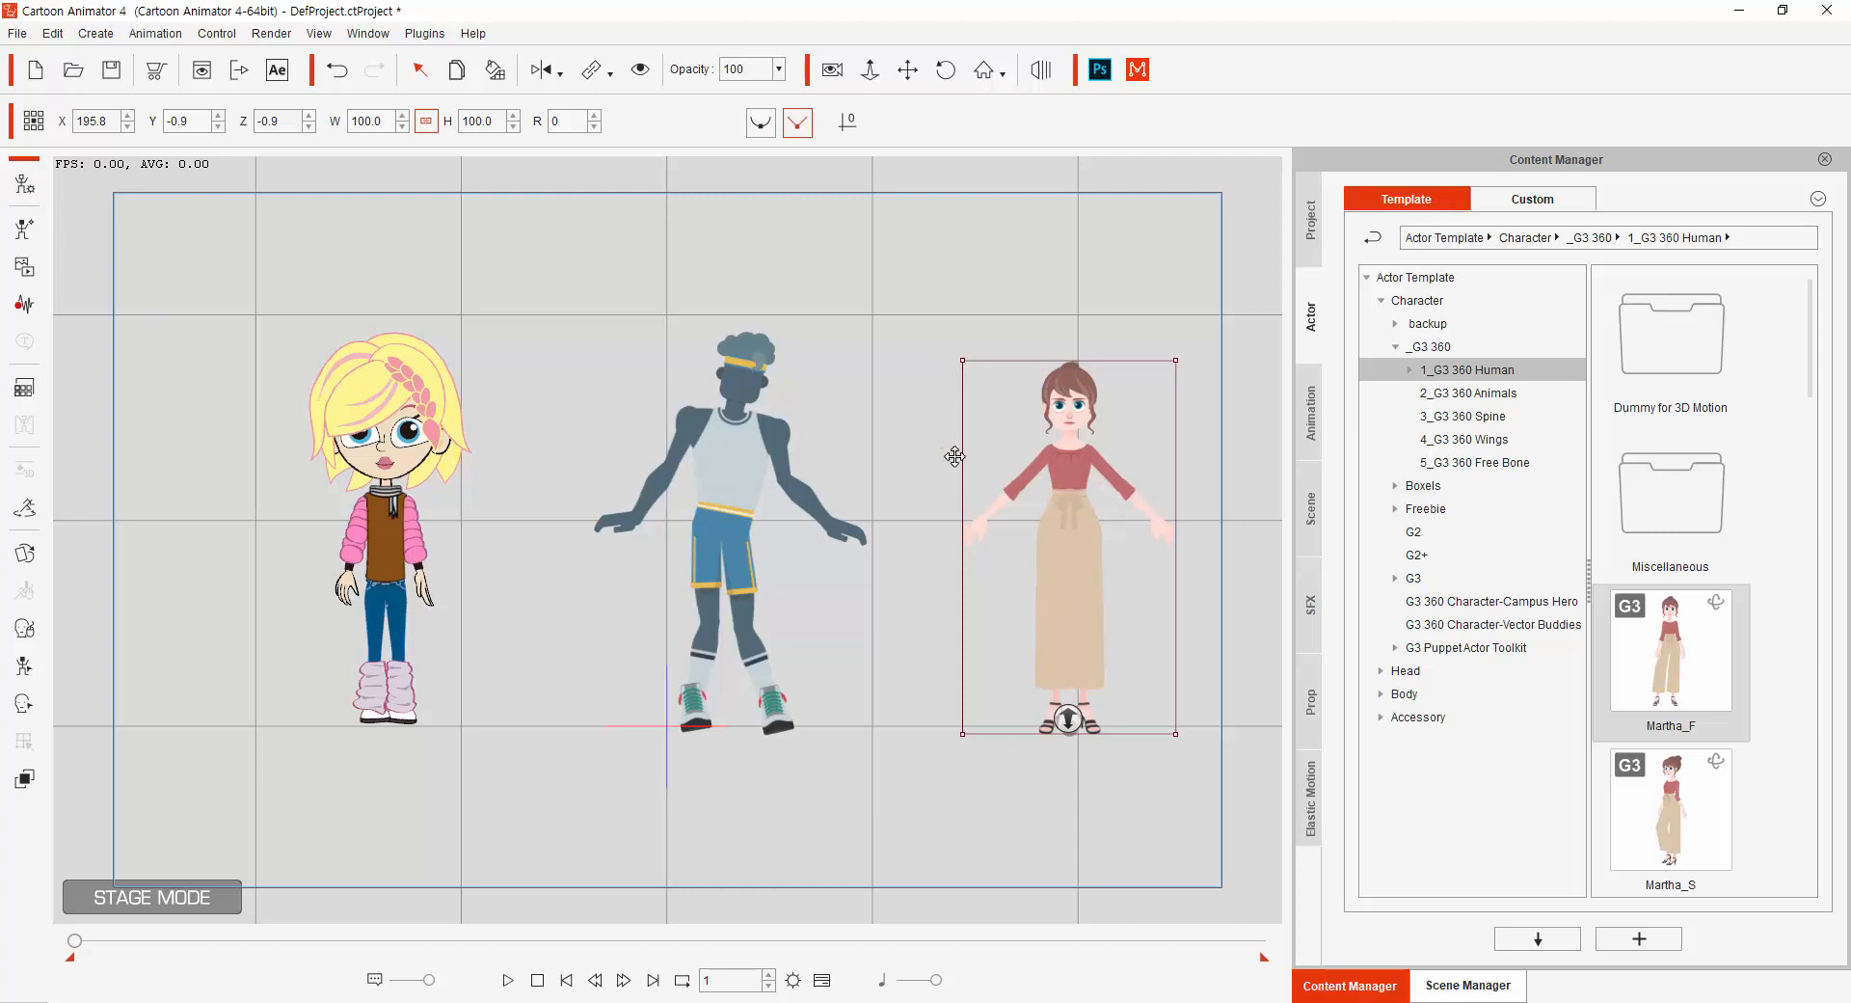
Open Martha_F in Composer Mode and launch the 360 Head Creator for her head.
click(33, 184)
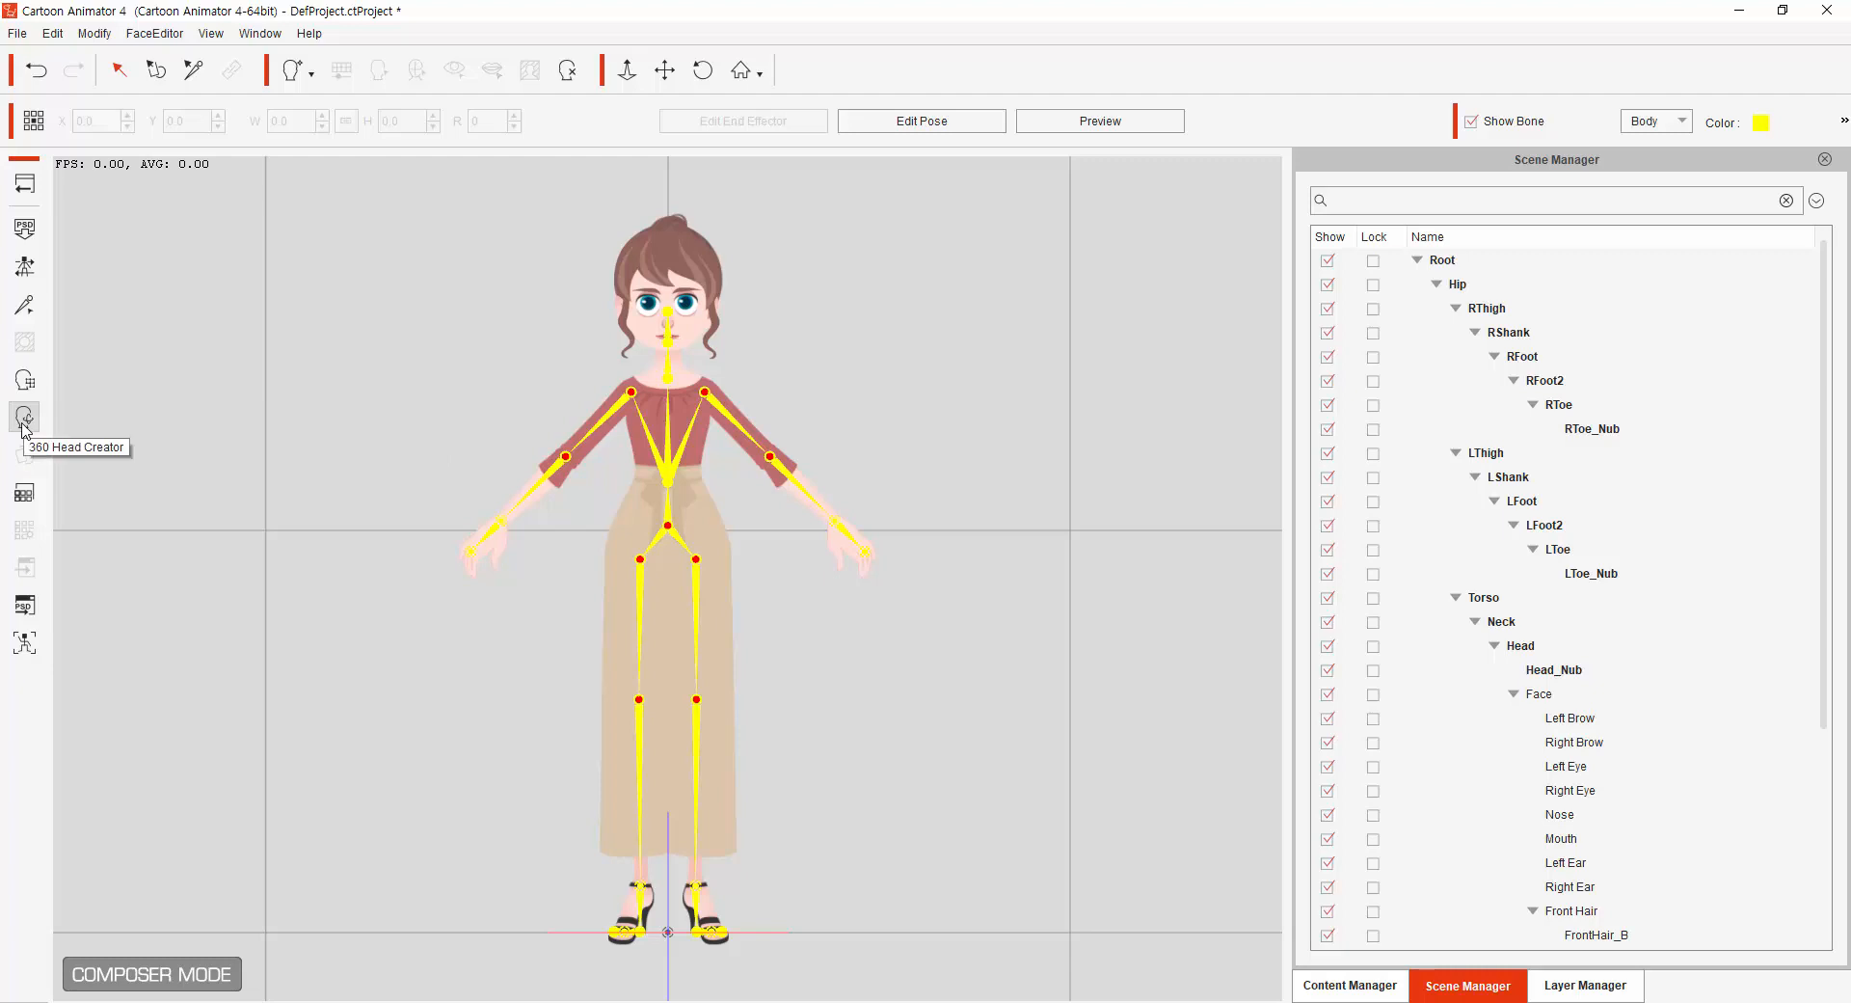
click(646, 313)
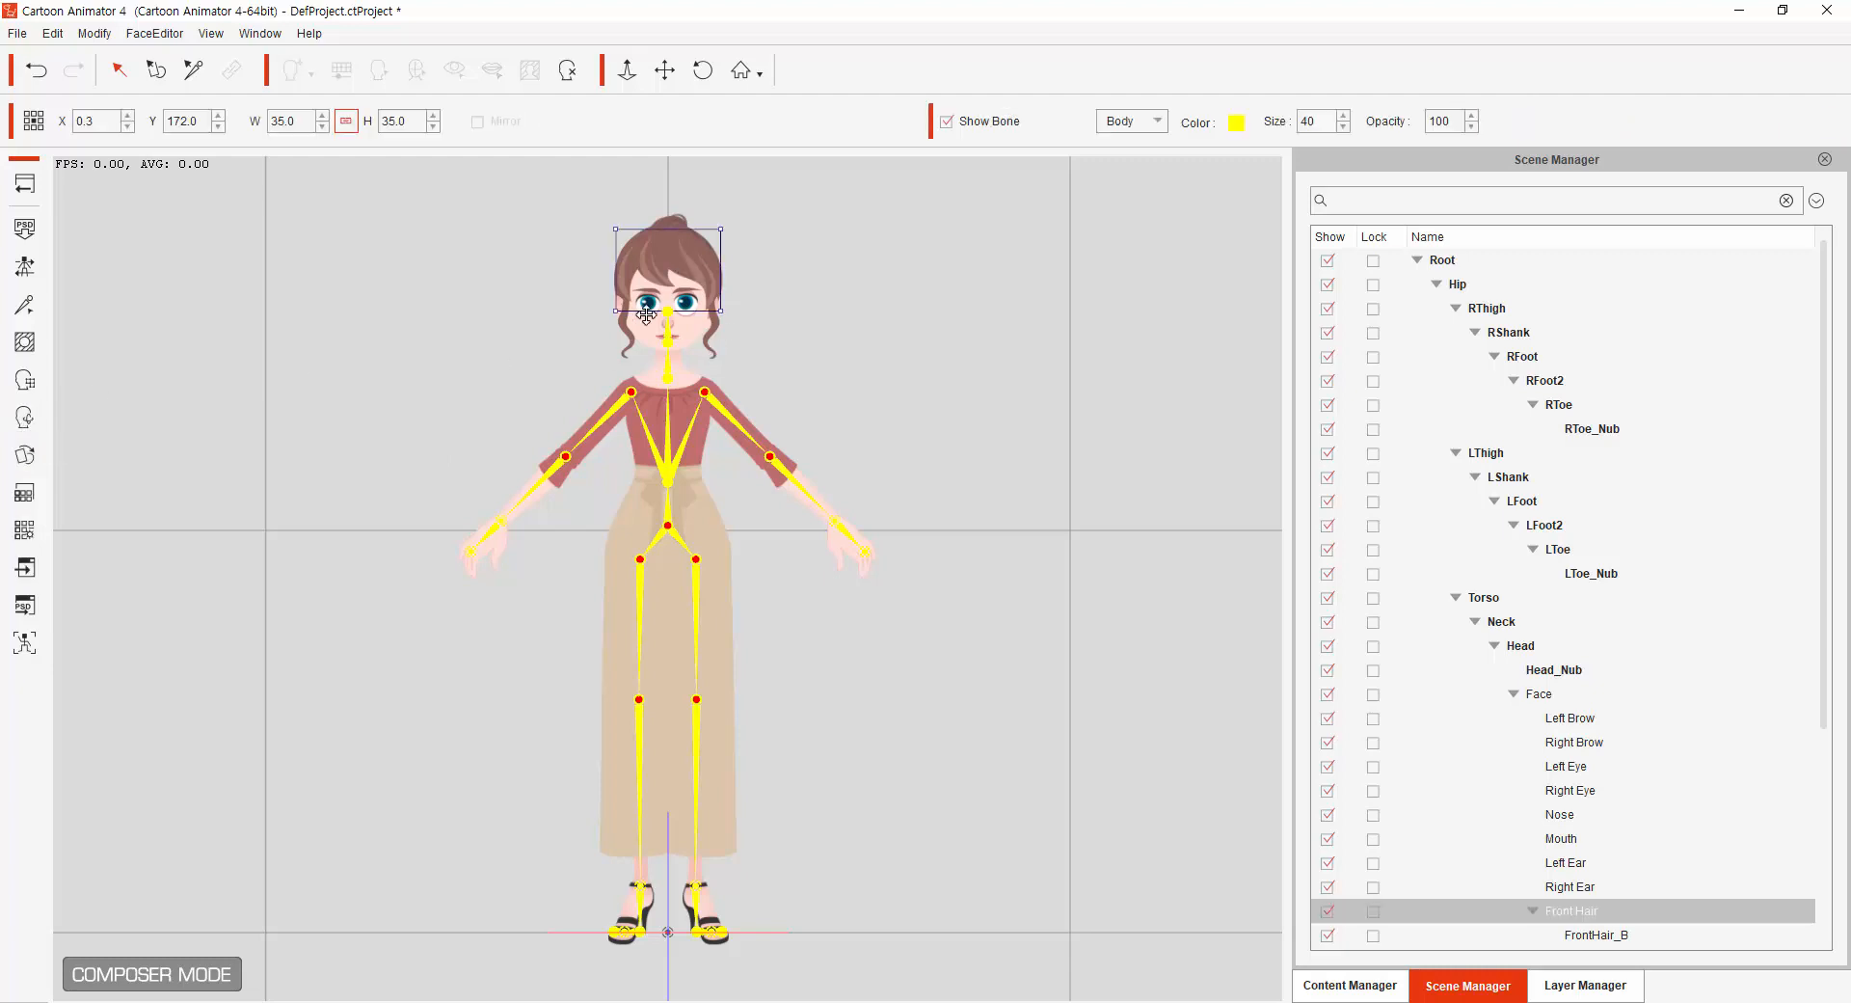
click(993, 353)
click(24, 414)
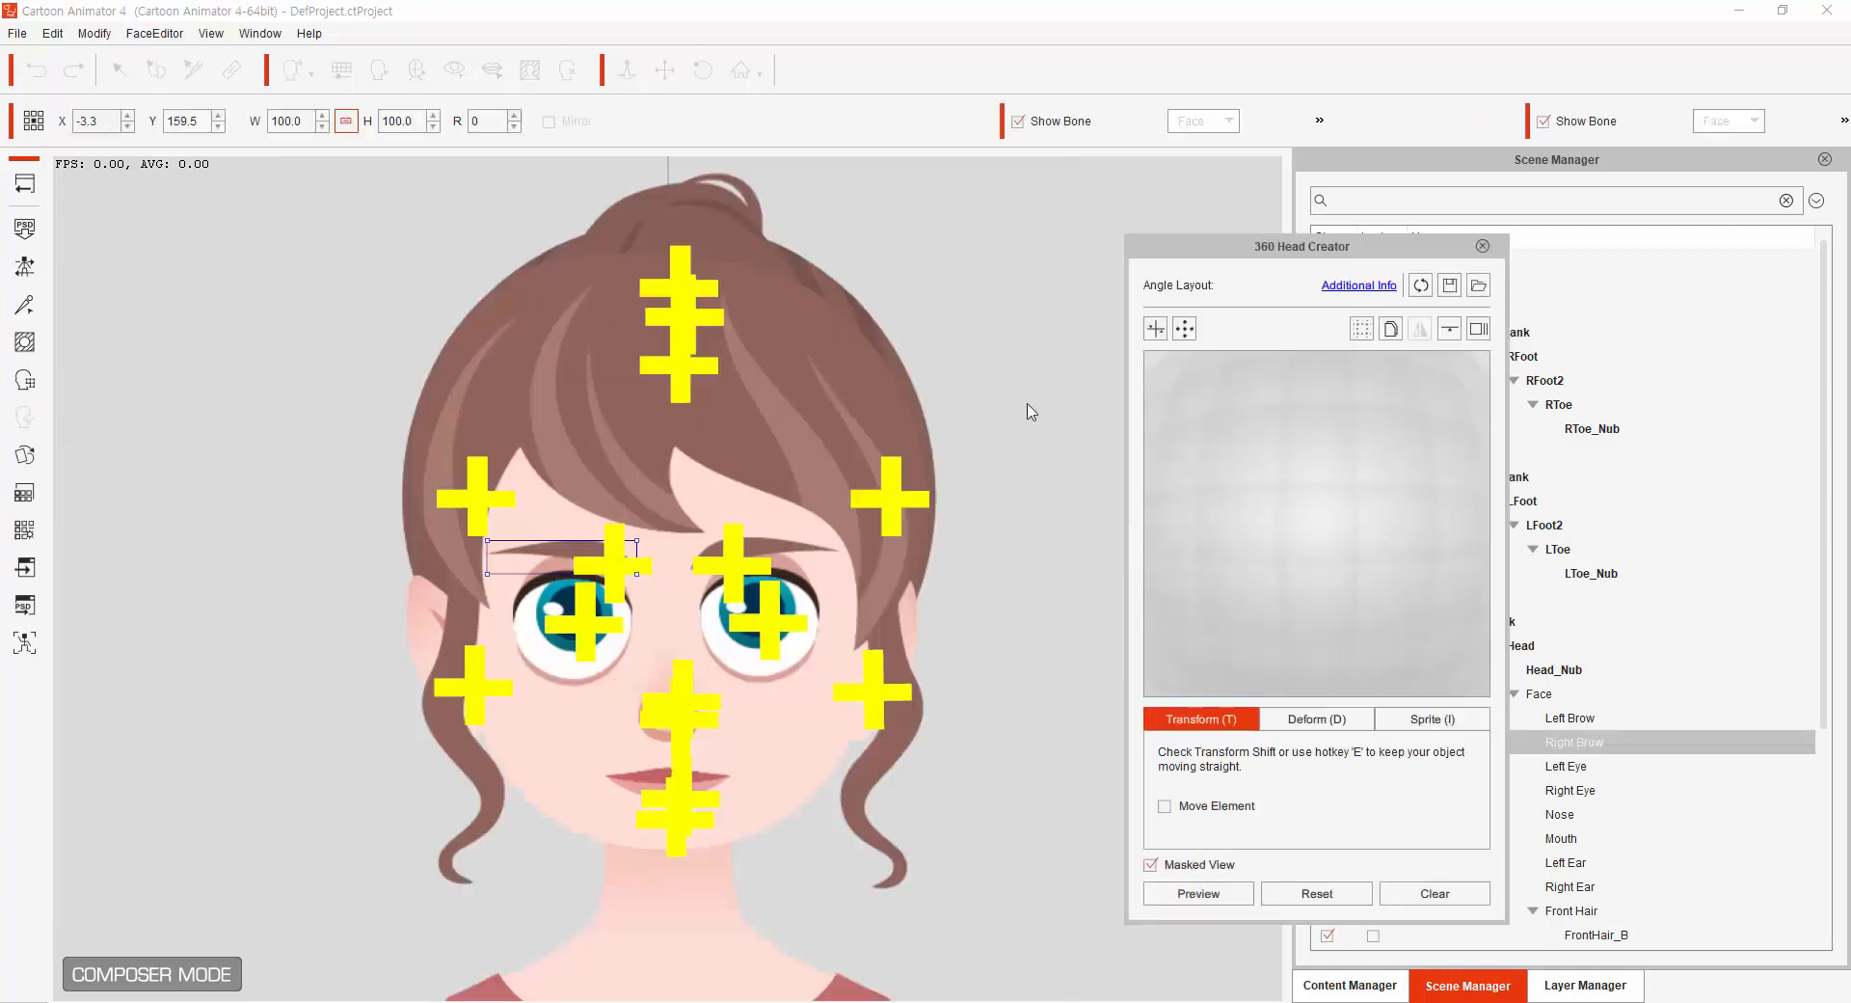
Examine Martha_F's head at the left, lower, right and upper-right angles in the 360 Head Creator, and return to Stage Mode.
click(1154, 524)
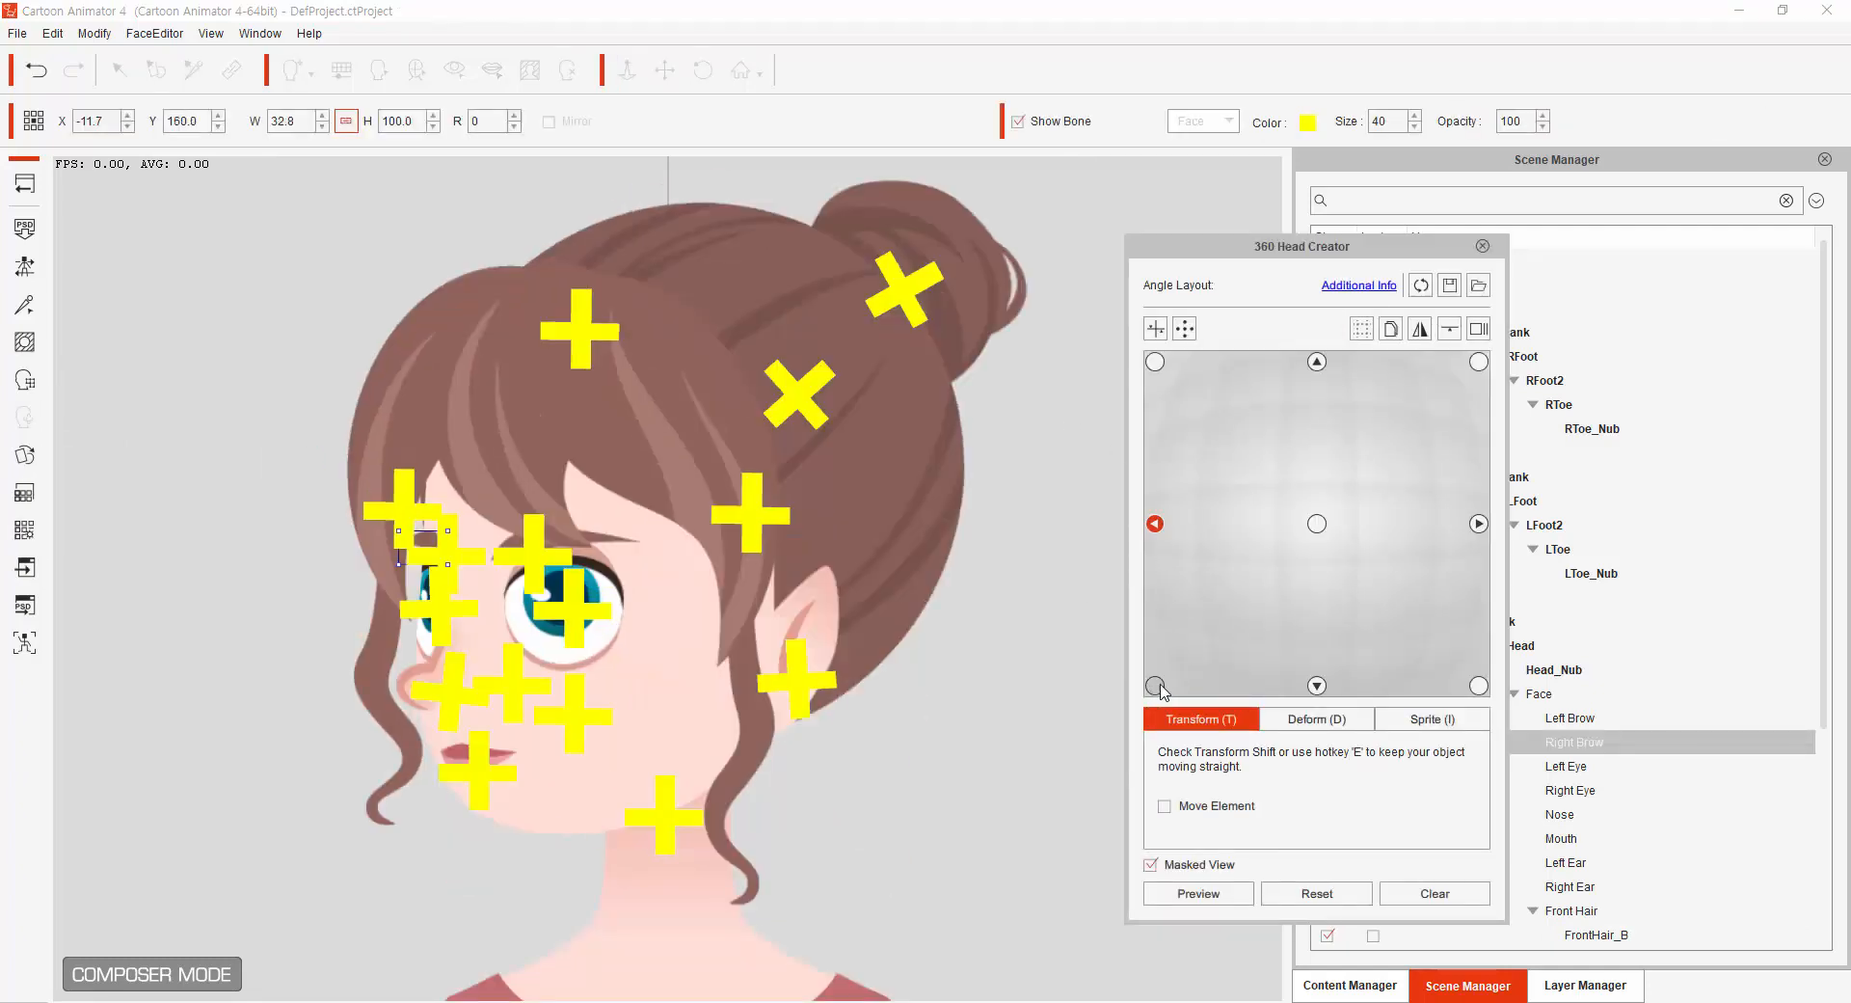
click(1157, 687)
click(1317, 686)
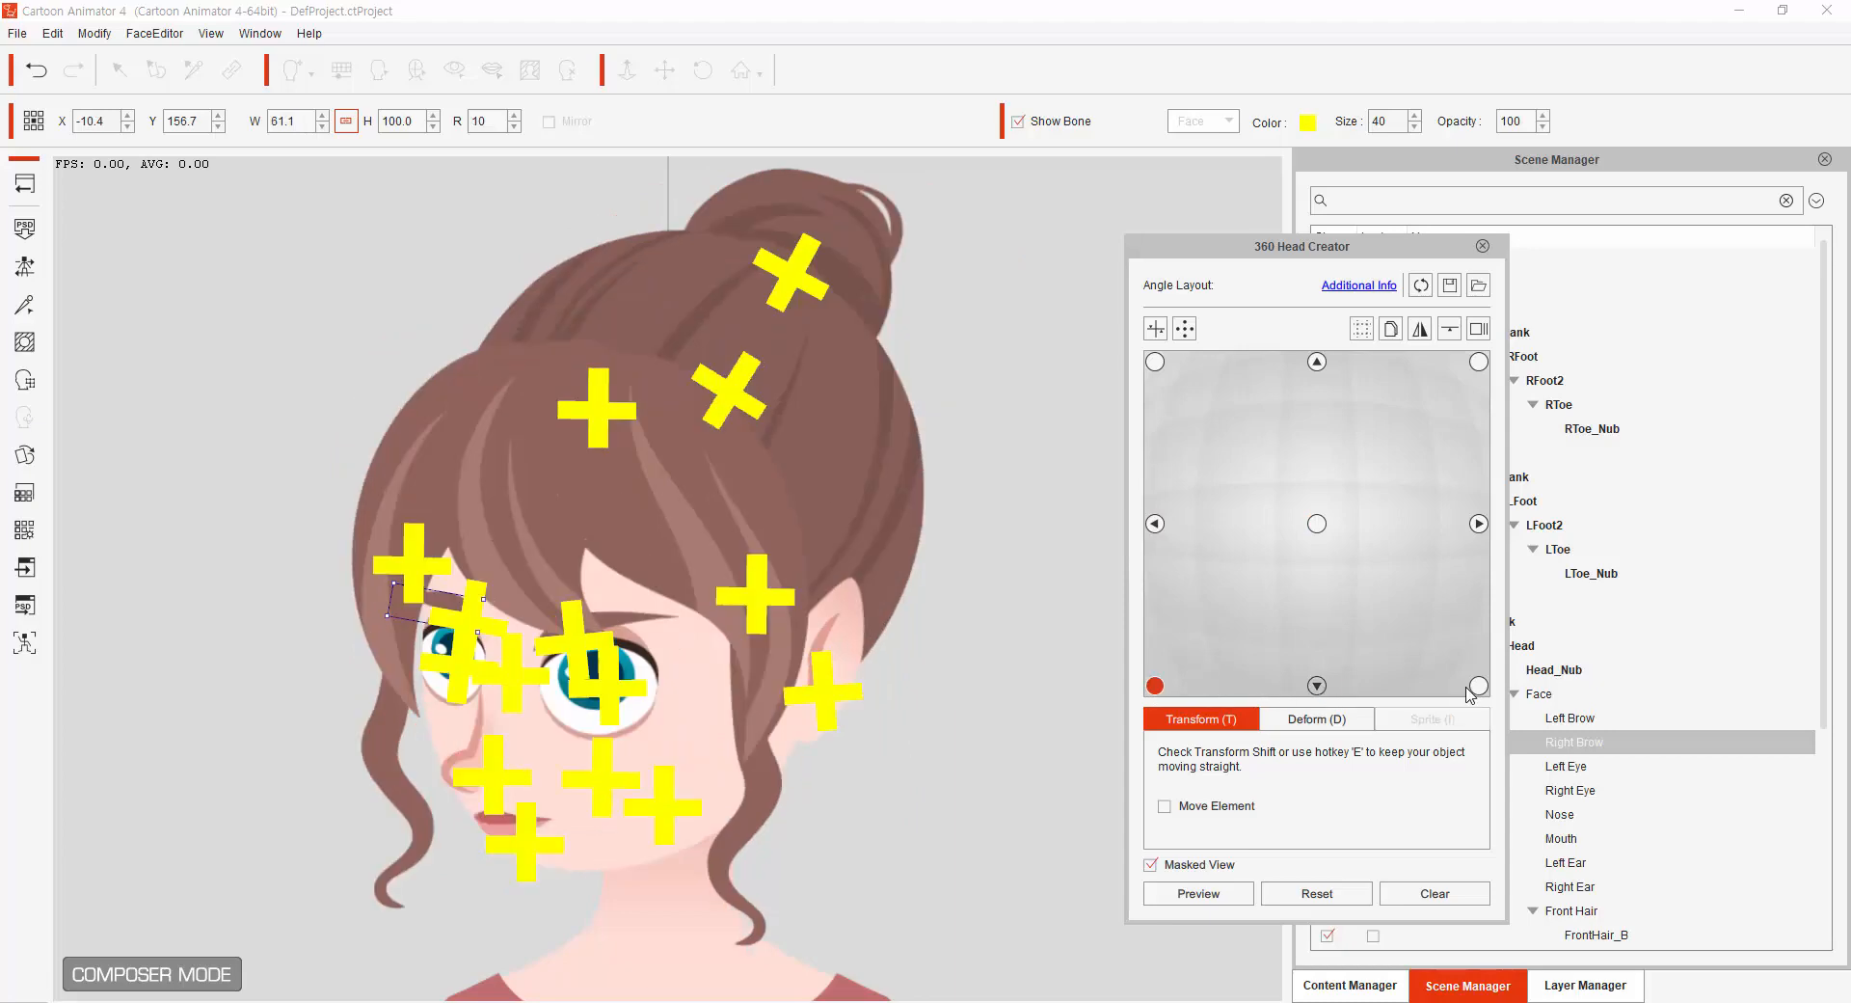
click(1478, 686)
click(1478, 523)
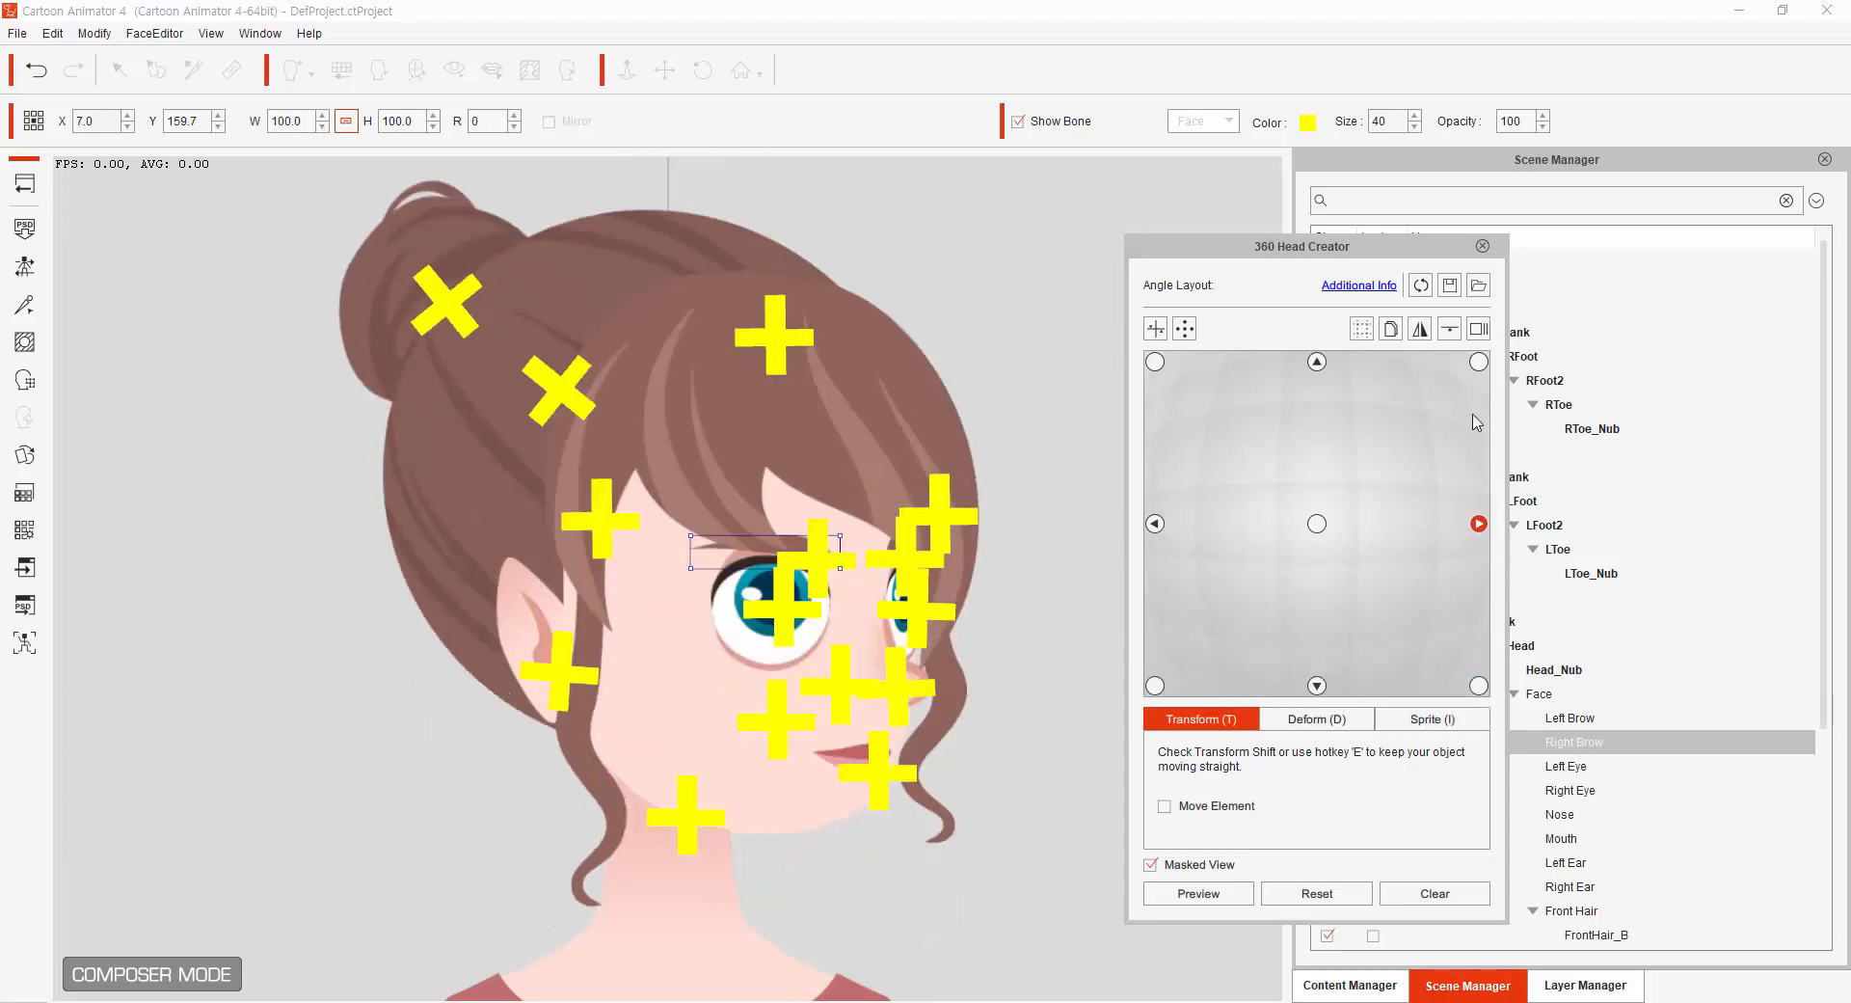
click(1478, 361)
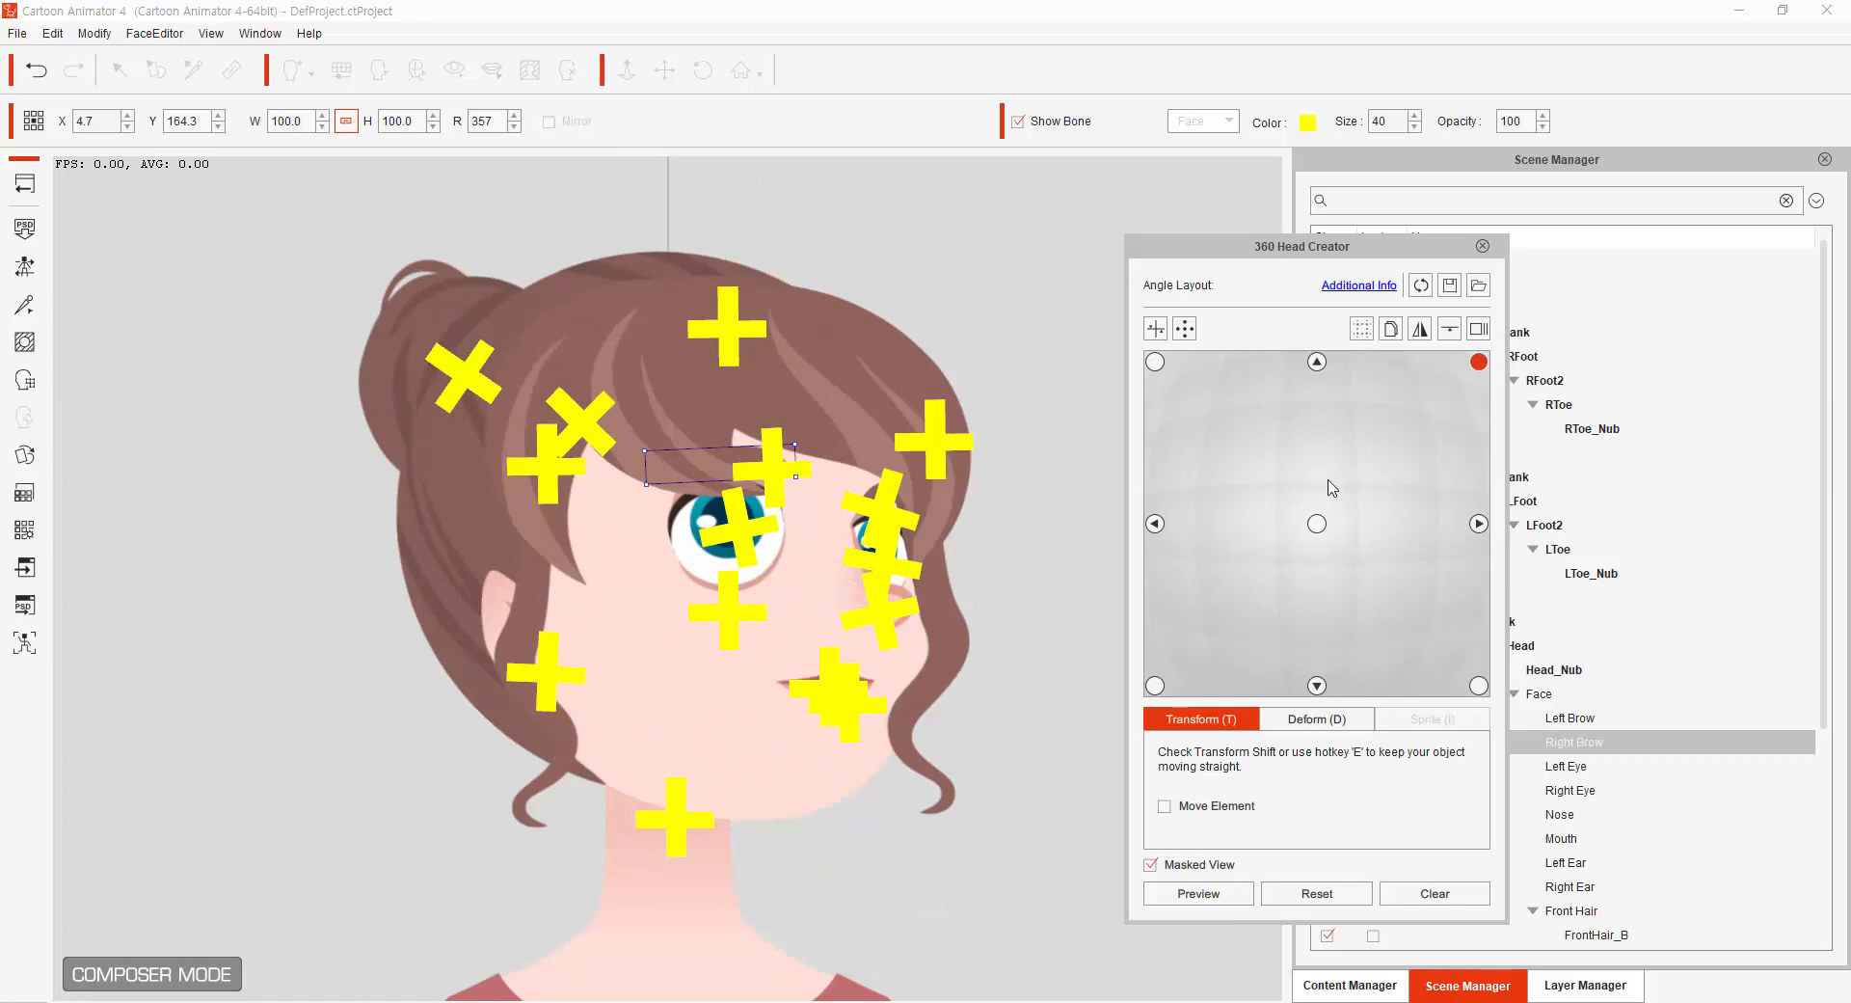
click(1483, 247)
click(20, 187)
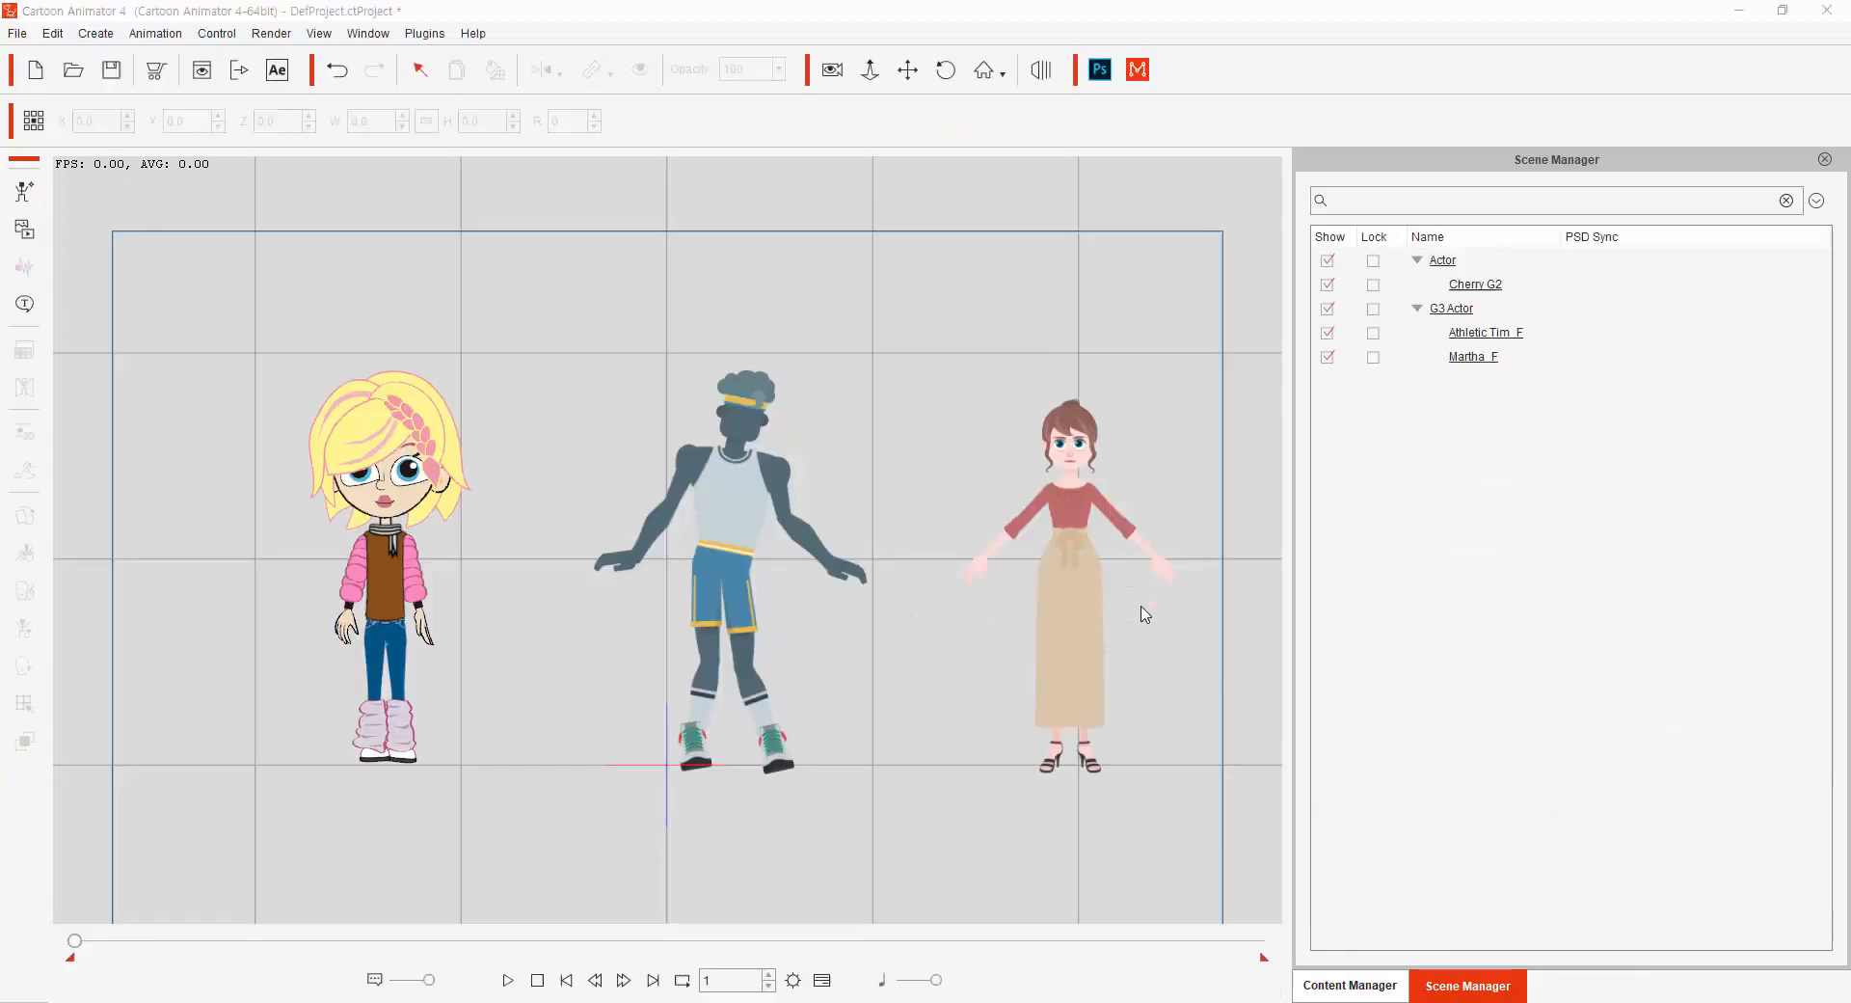
Browse the 2_G3 360 Animals, 3_G3 360 Spine and 4_G3 360 Wings character template folders.
click(906, 69)
drag(1043, 583, 337, 592)
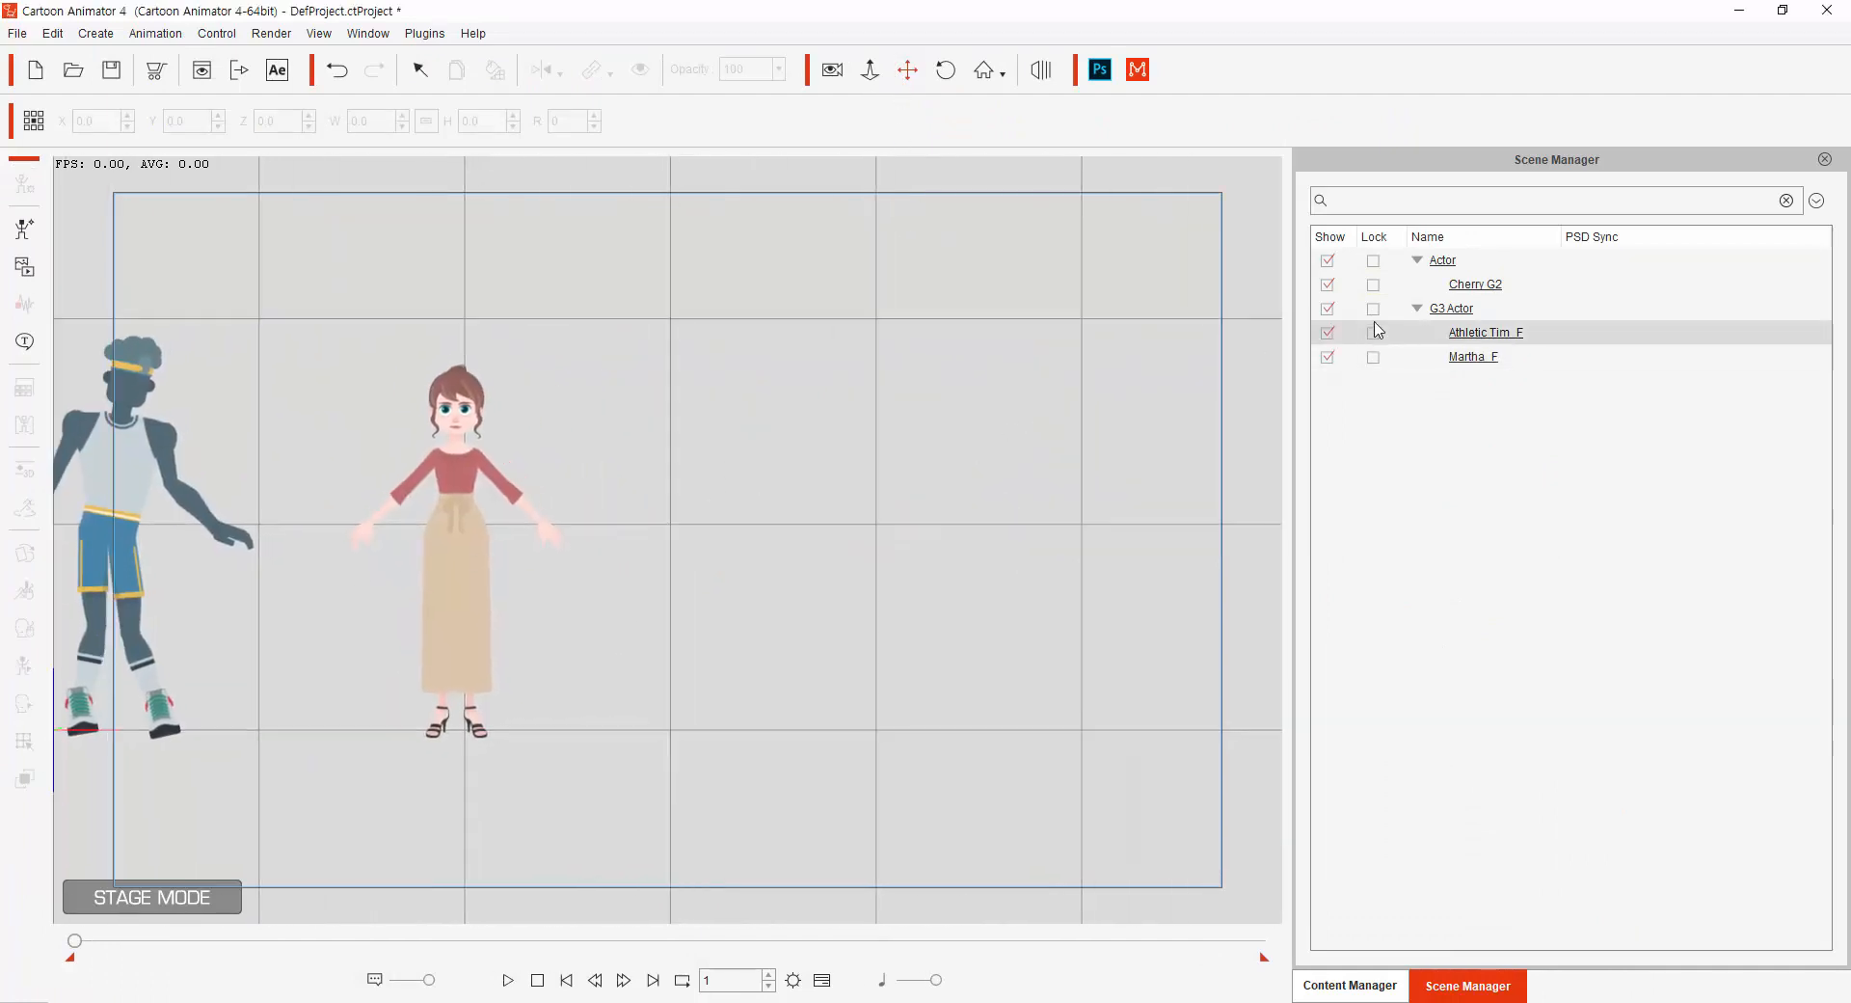
click(1355, 983)
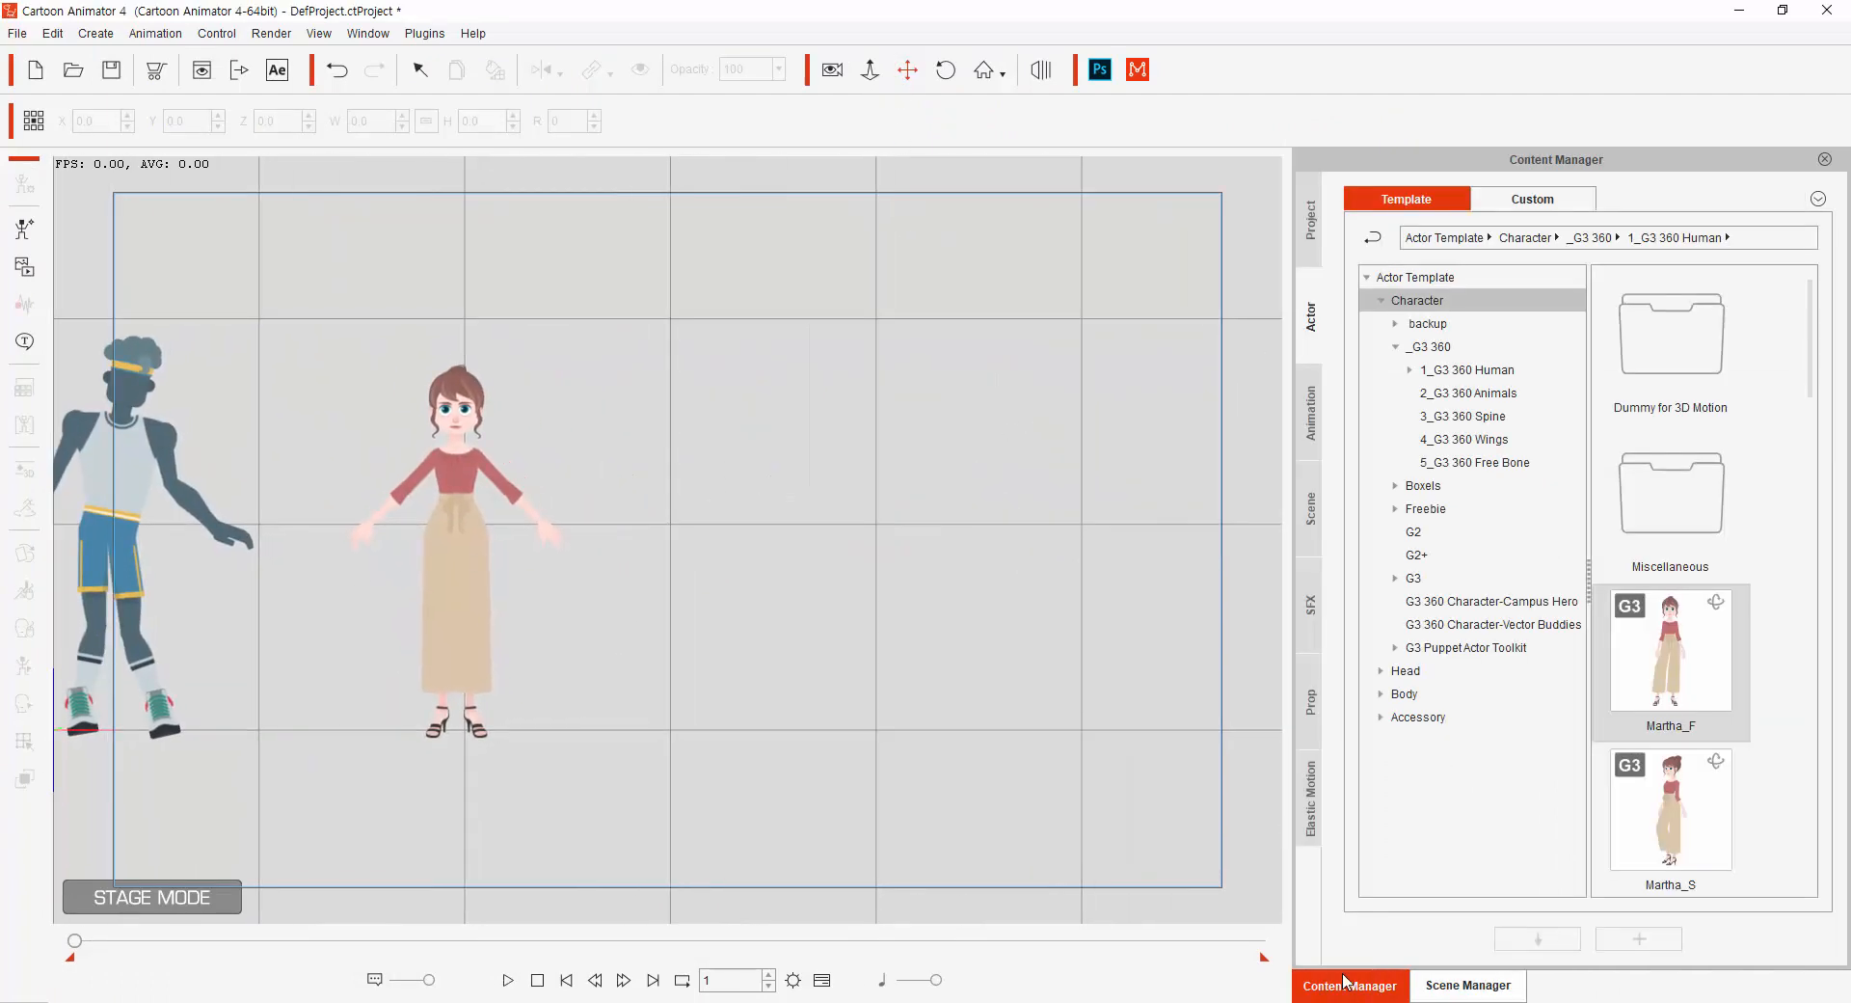
click(1471, 392)
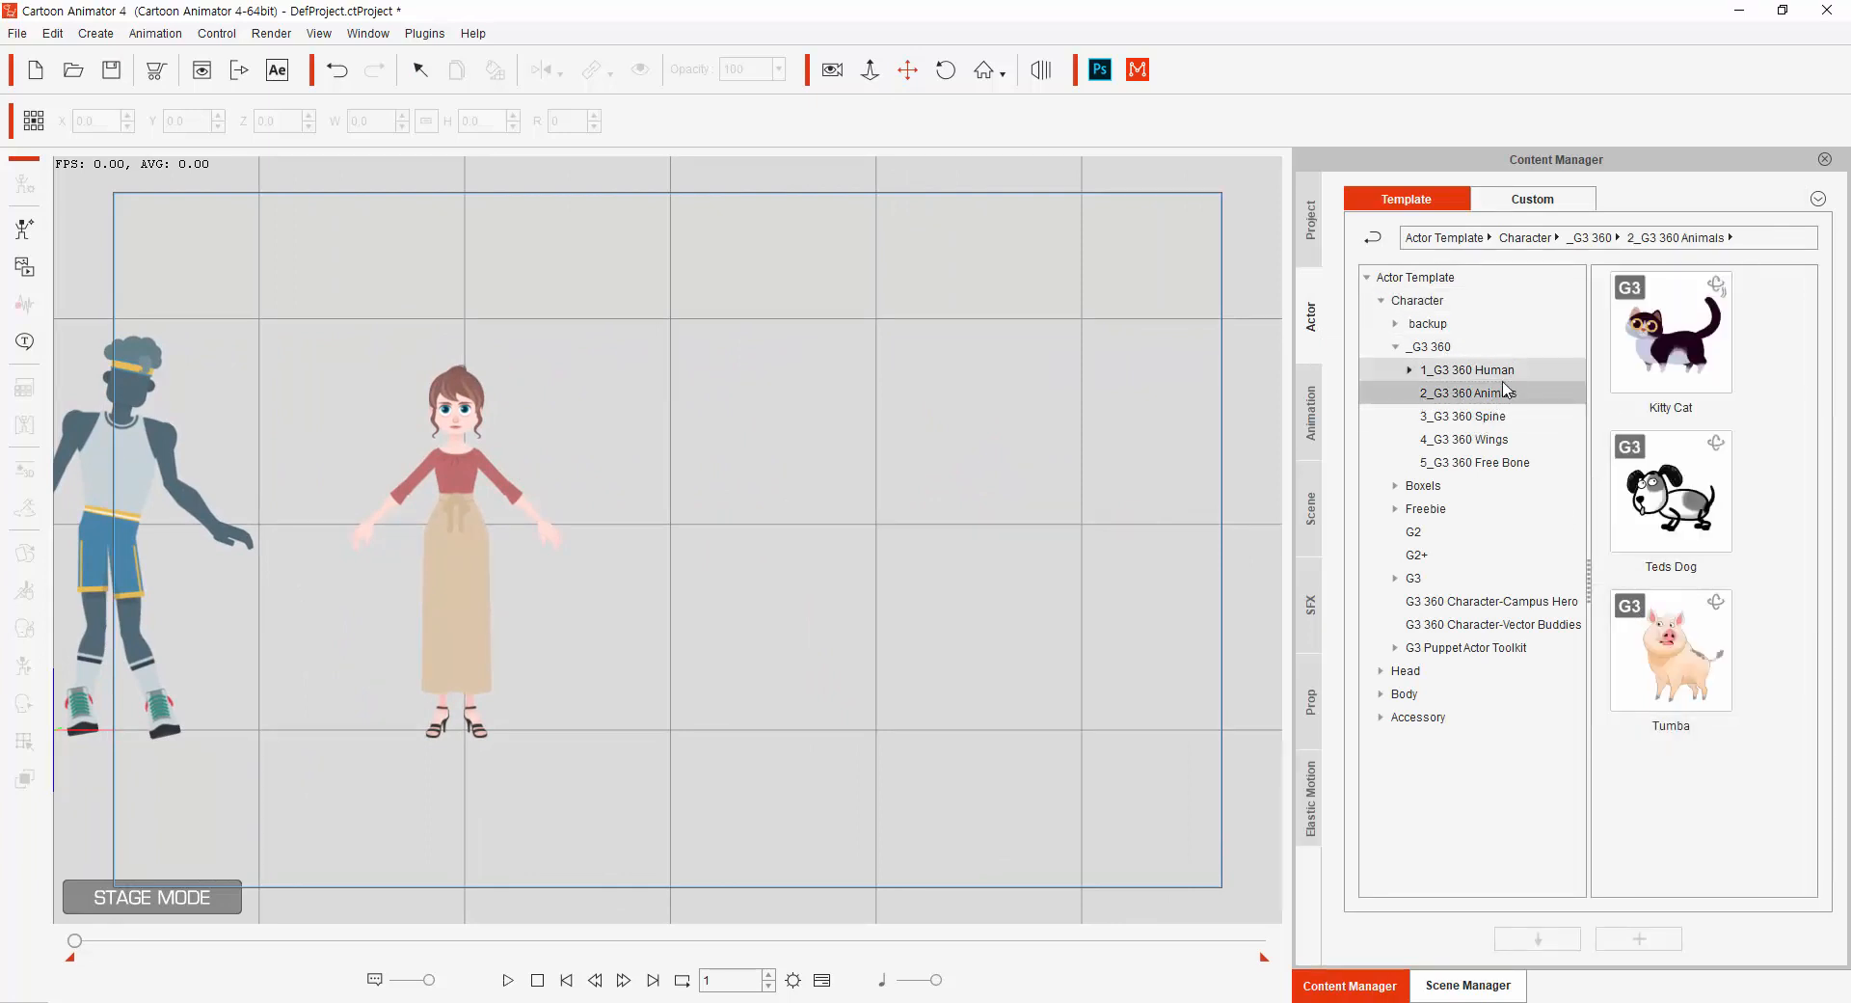
click(1470, 415)
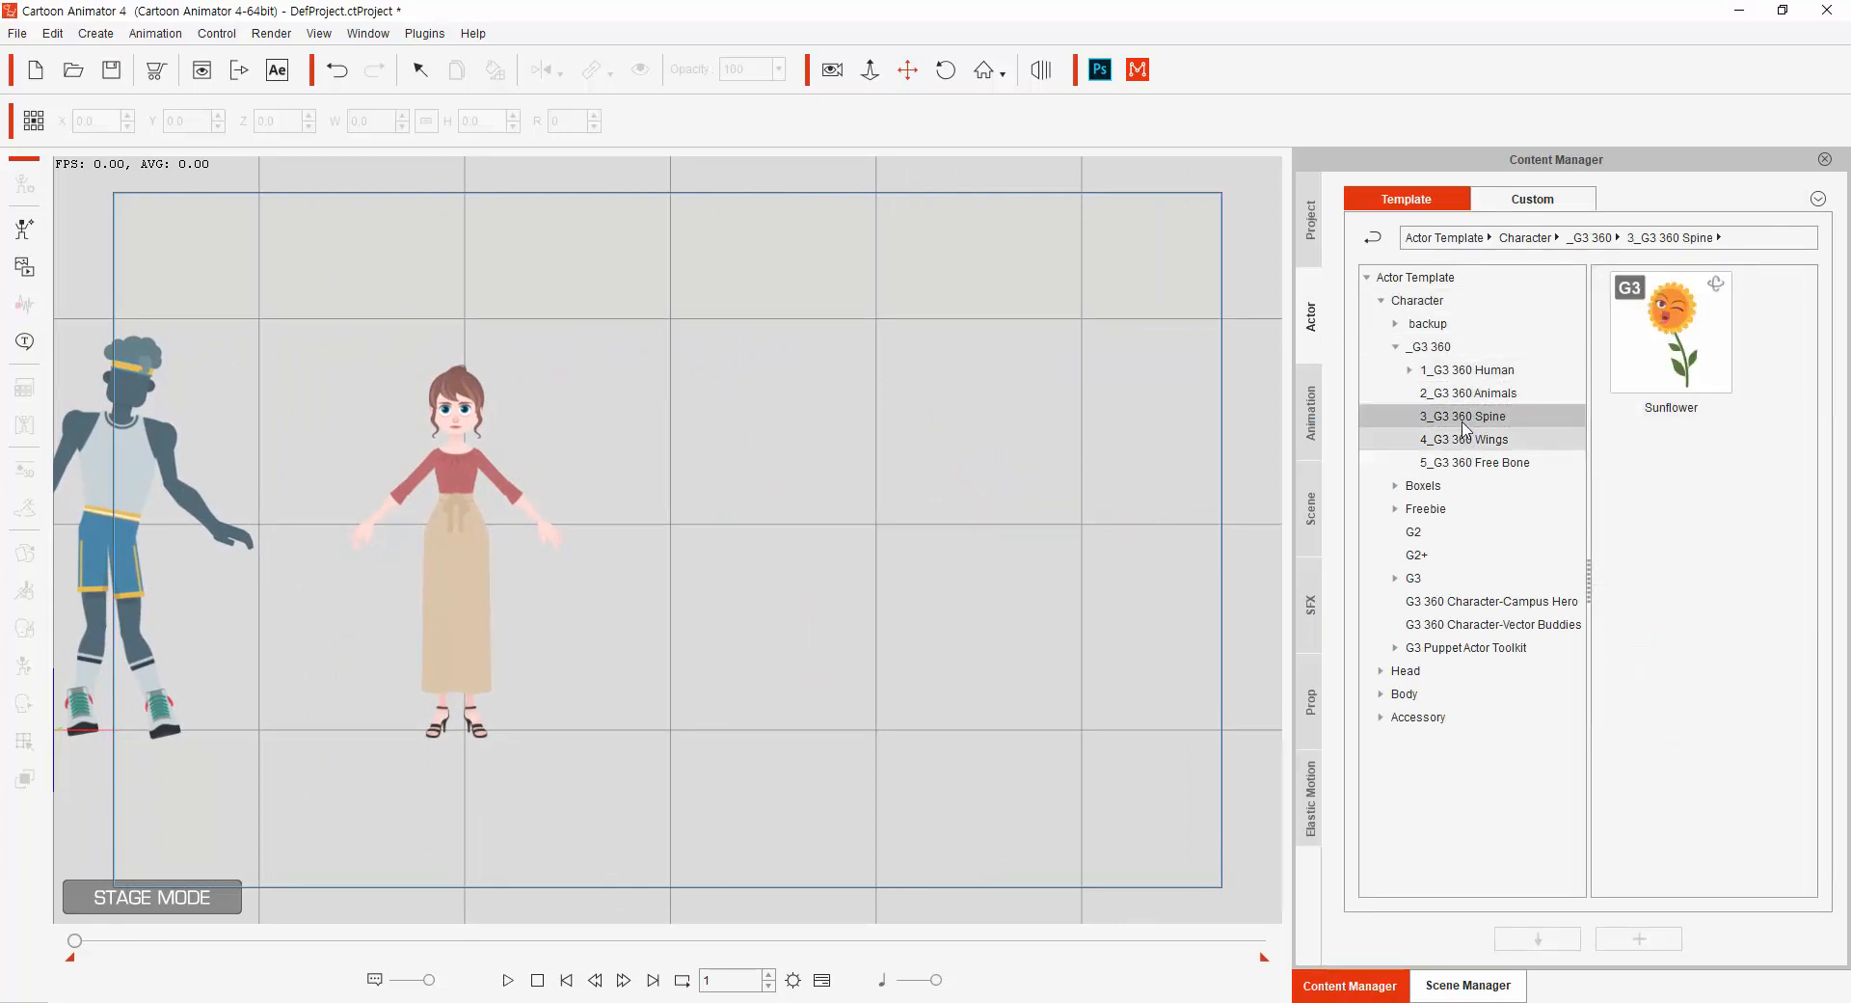
click(1467, 439)
Add the blue bird character from the 5_G3 360 Free Bone folder to the stage and open it in Composer Mode.
click(1496, 462)
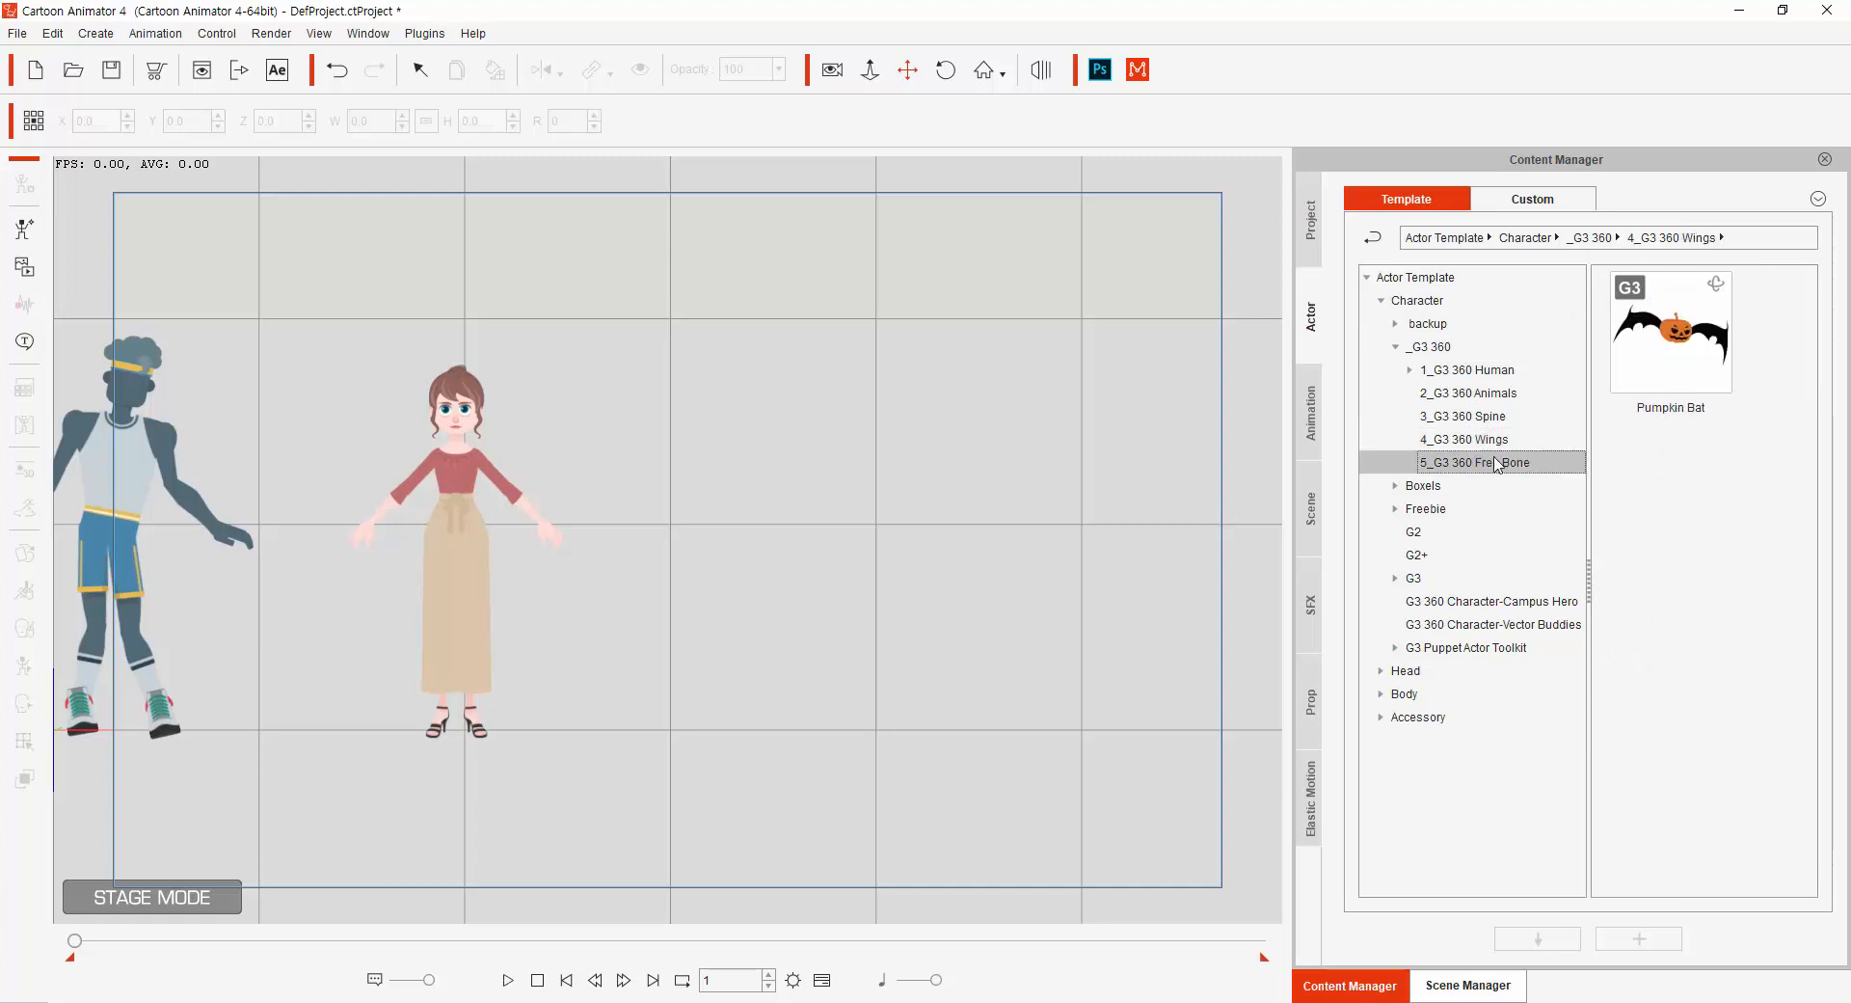
drag(1669, 349, 948, 507)
click(24, 183)
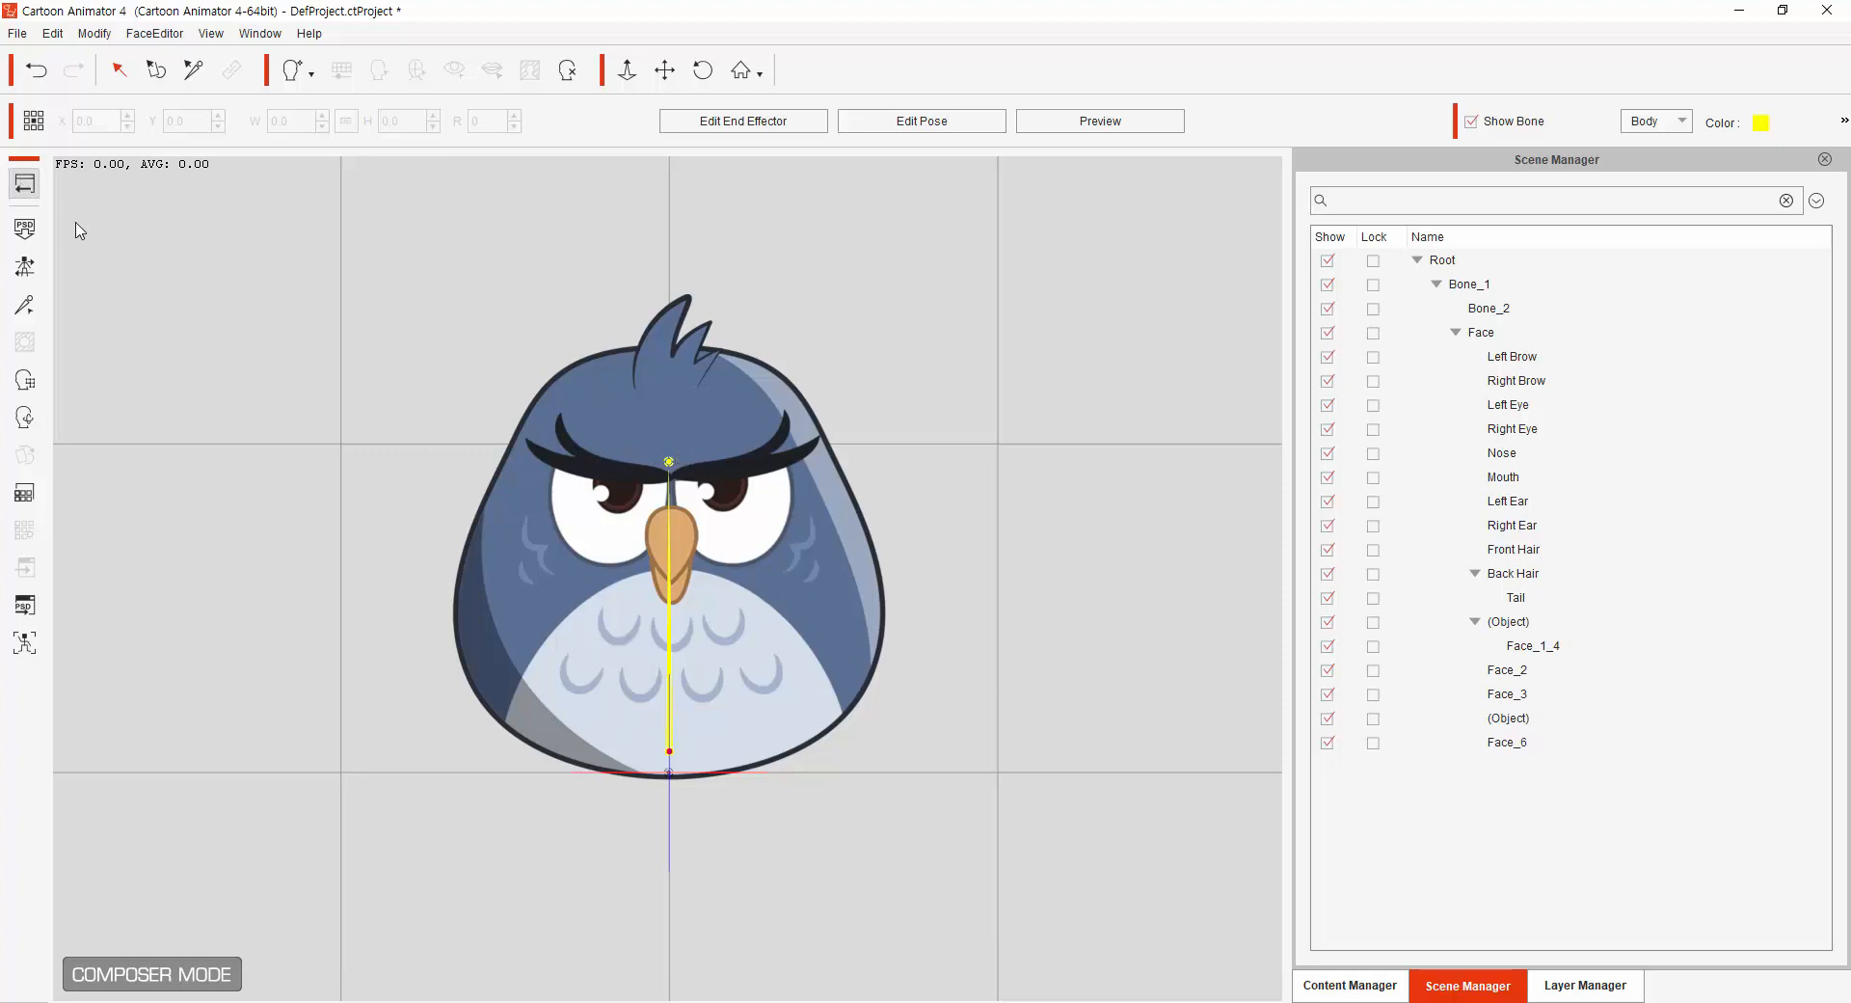
Launch the 360 Head Creator for the bird's Face and move its window closer to the character.
click(527, 500)
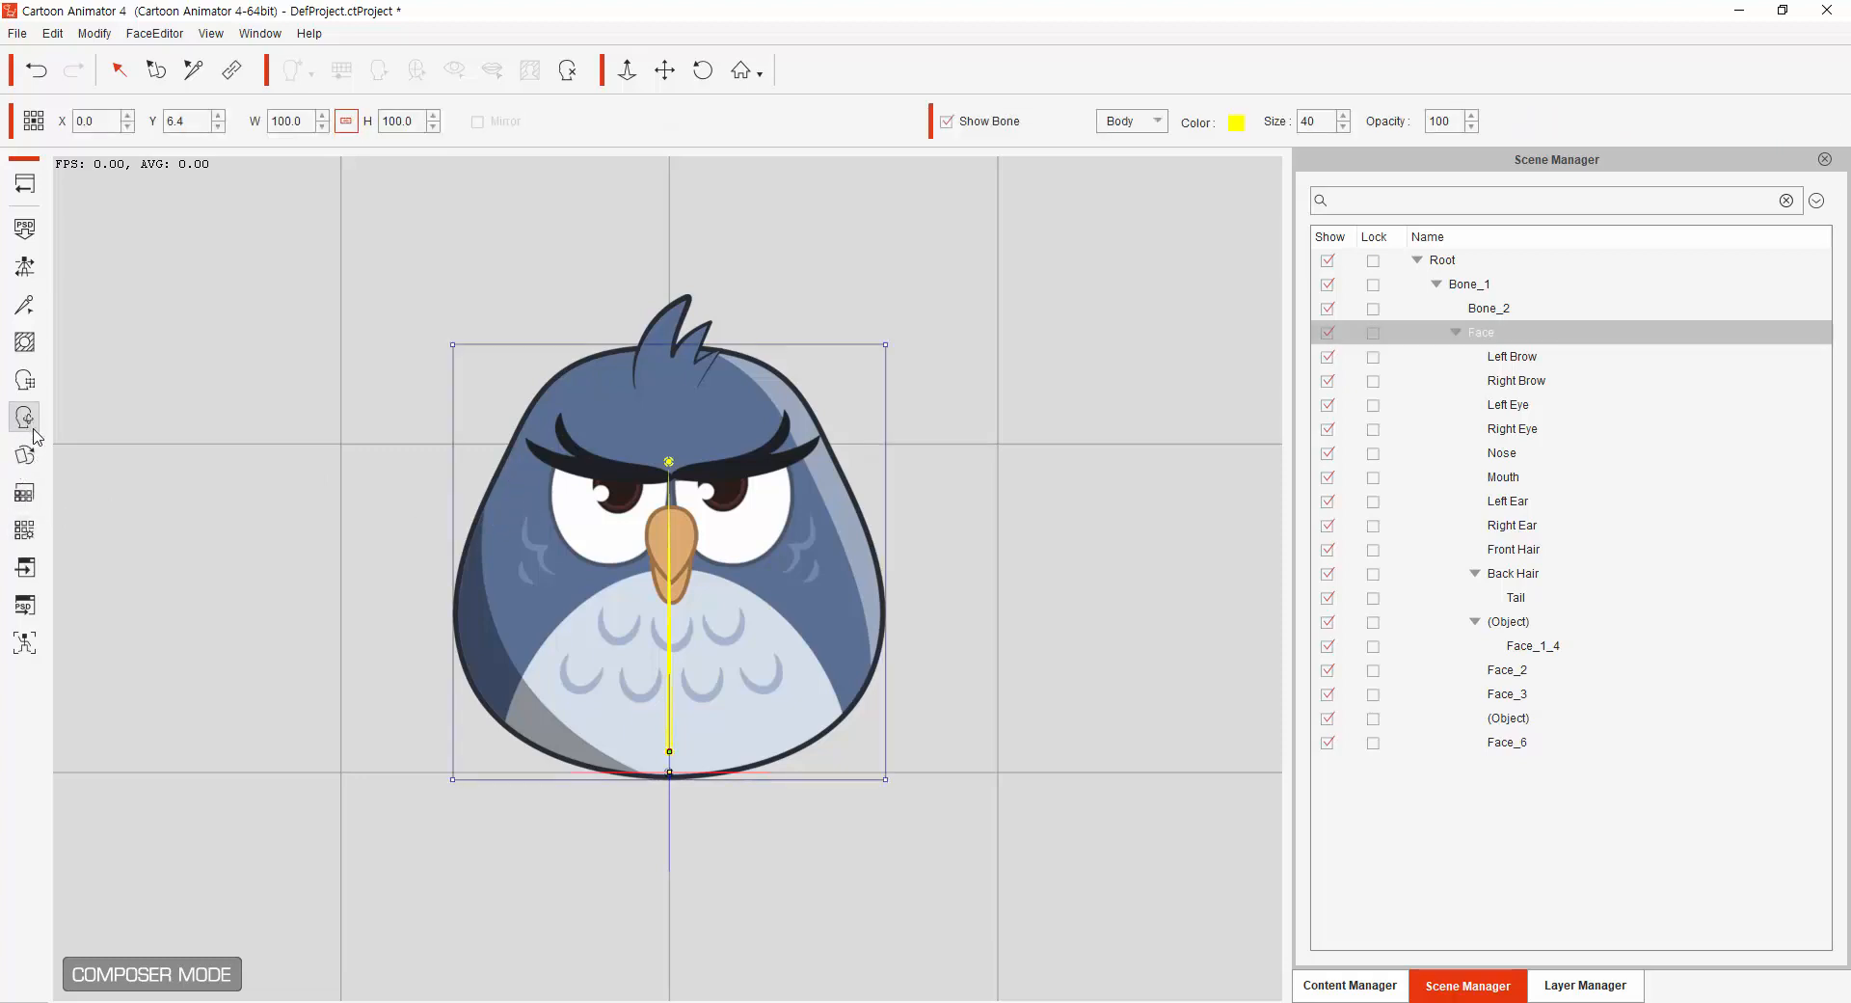
click(25, 416)
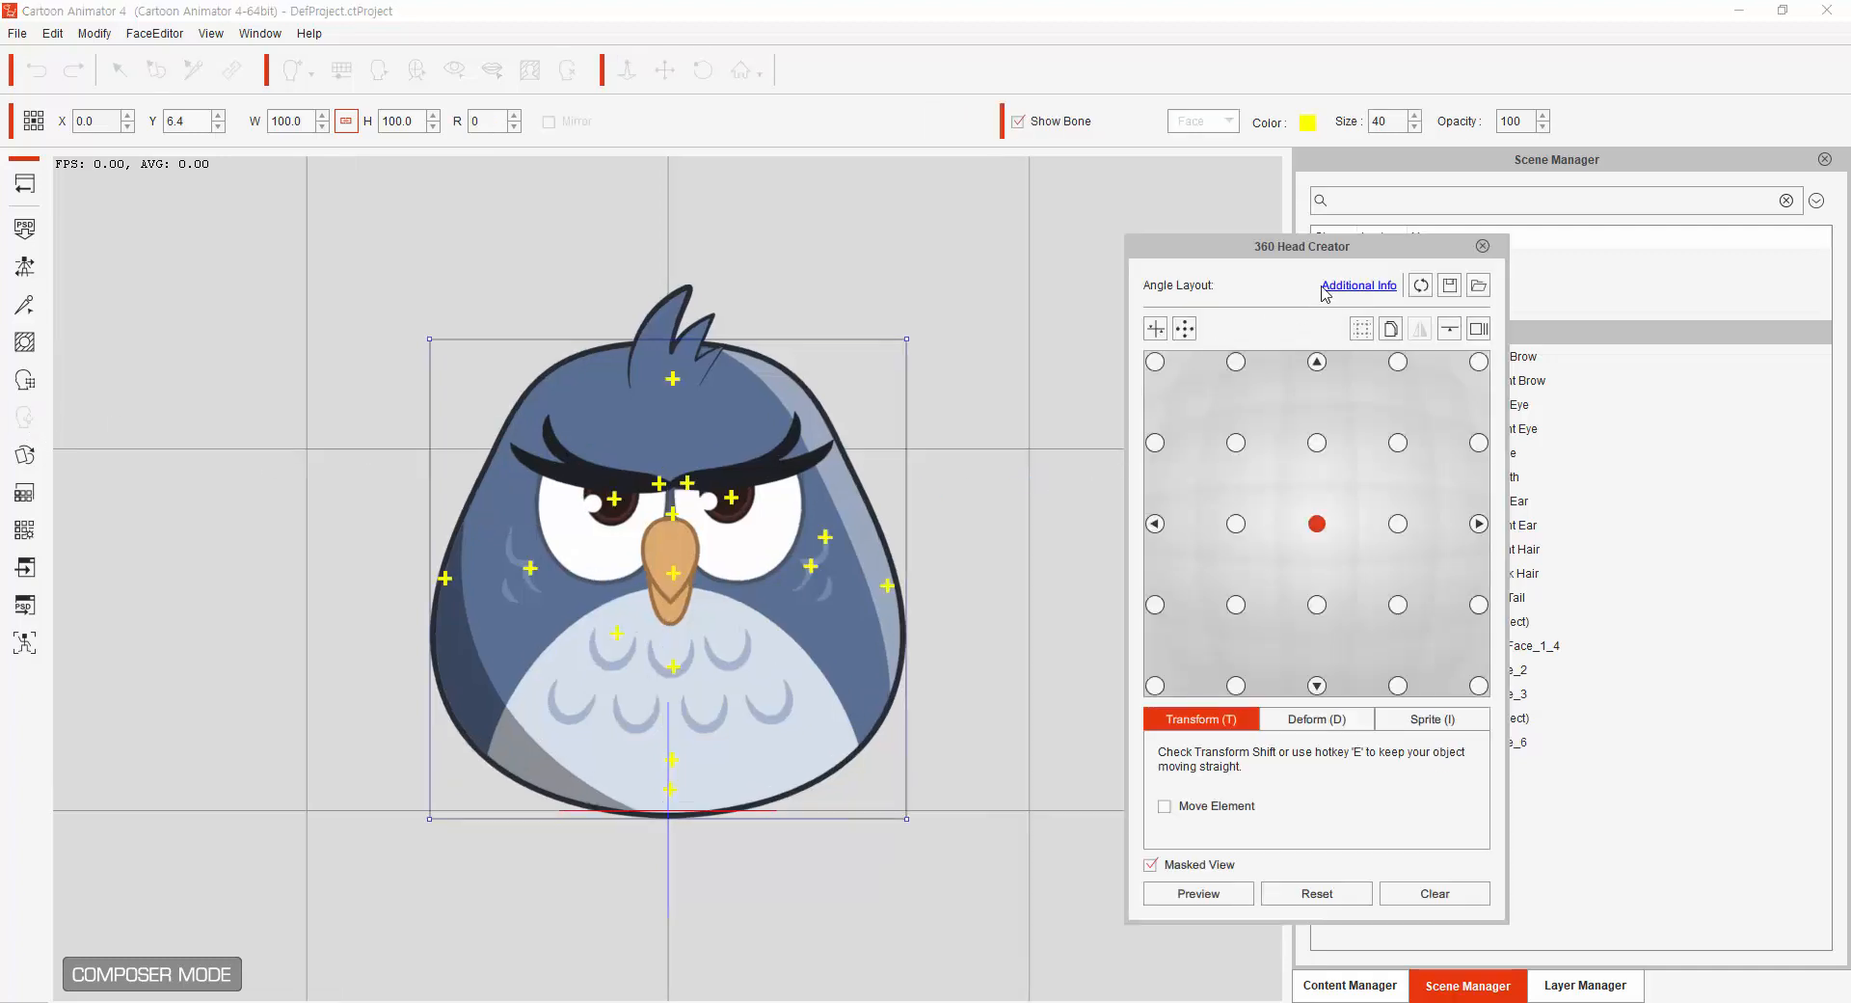
drag(1280, 255, 1166, 241)
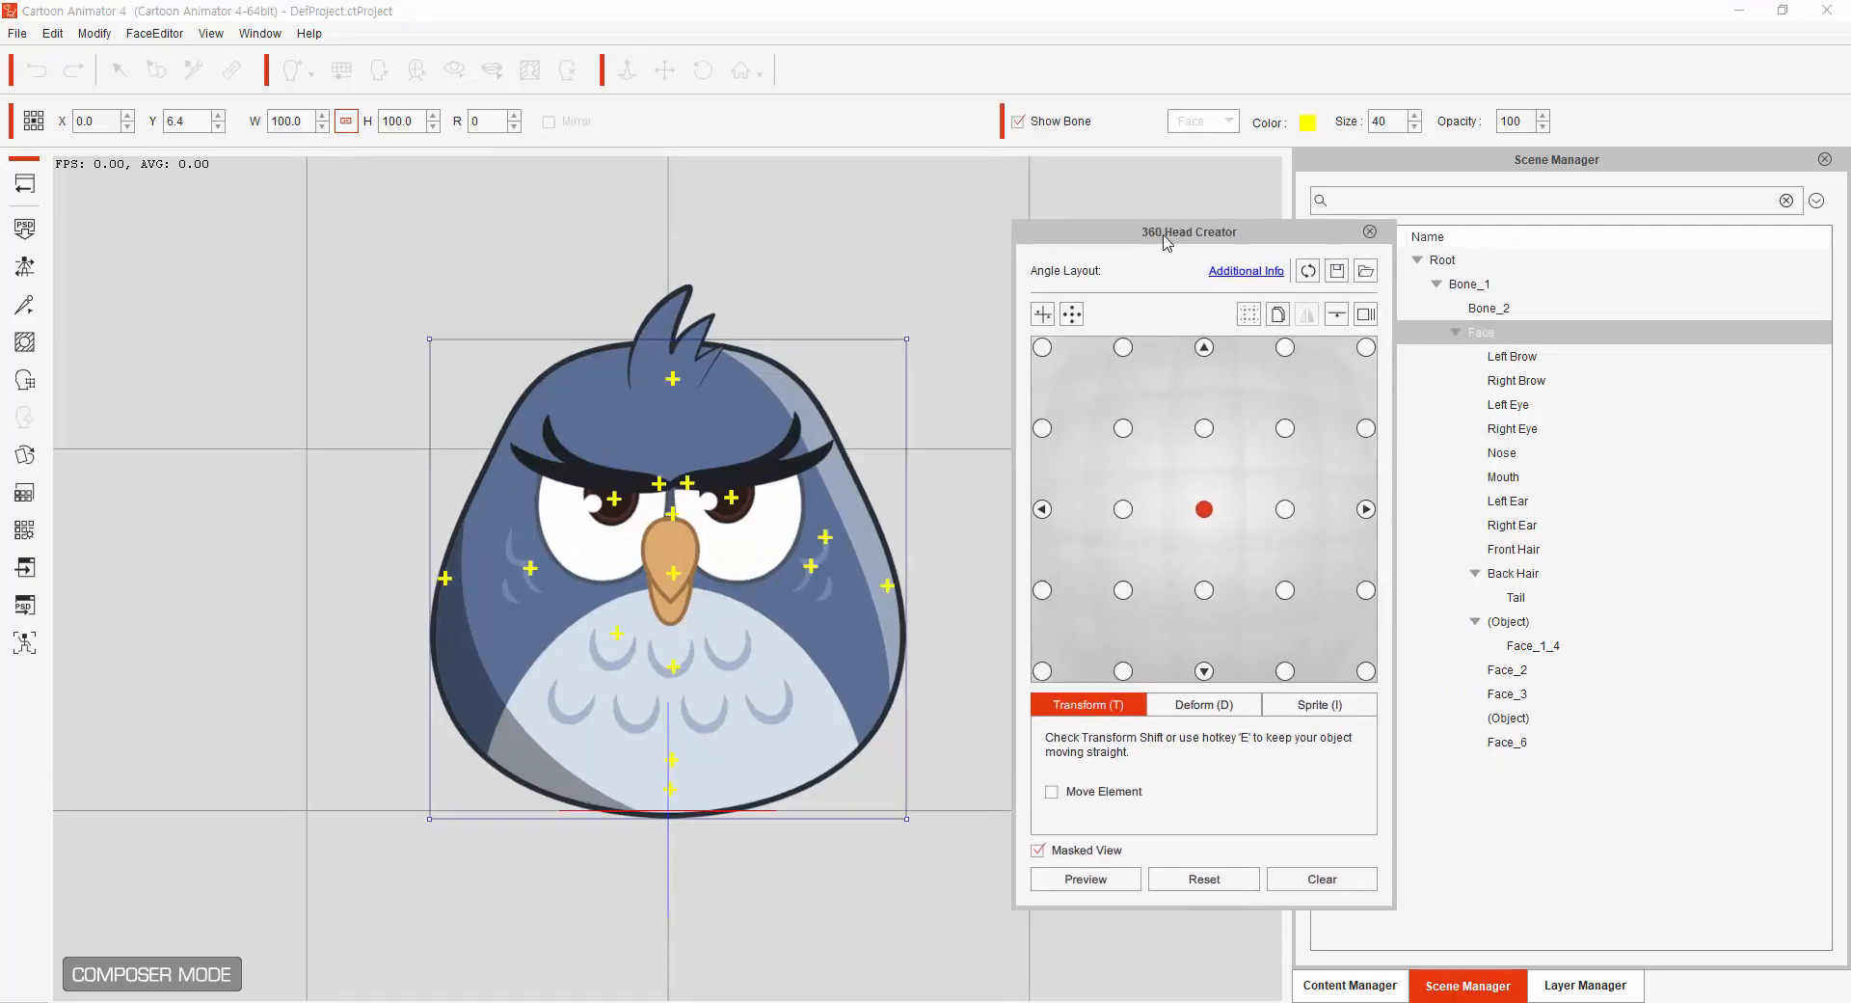
Examine the bird's head at the left, right, upward and downward angles of the angle layout.
click(1124, 509)
click(1050, 511)
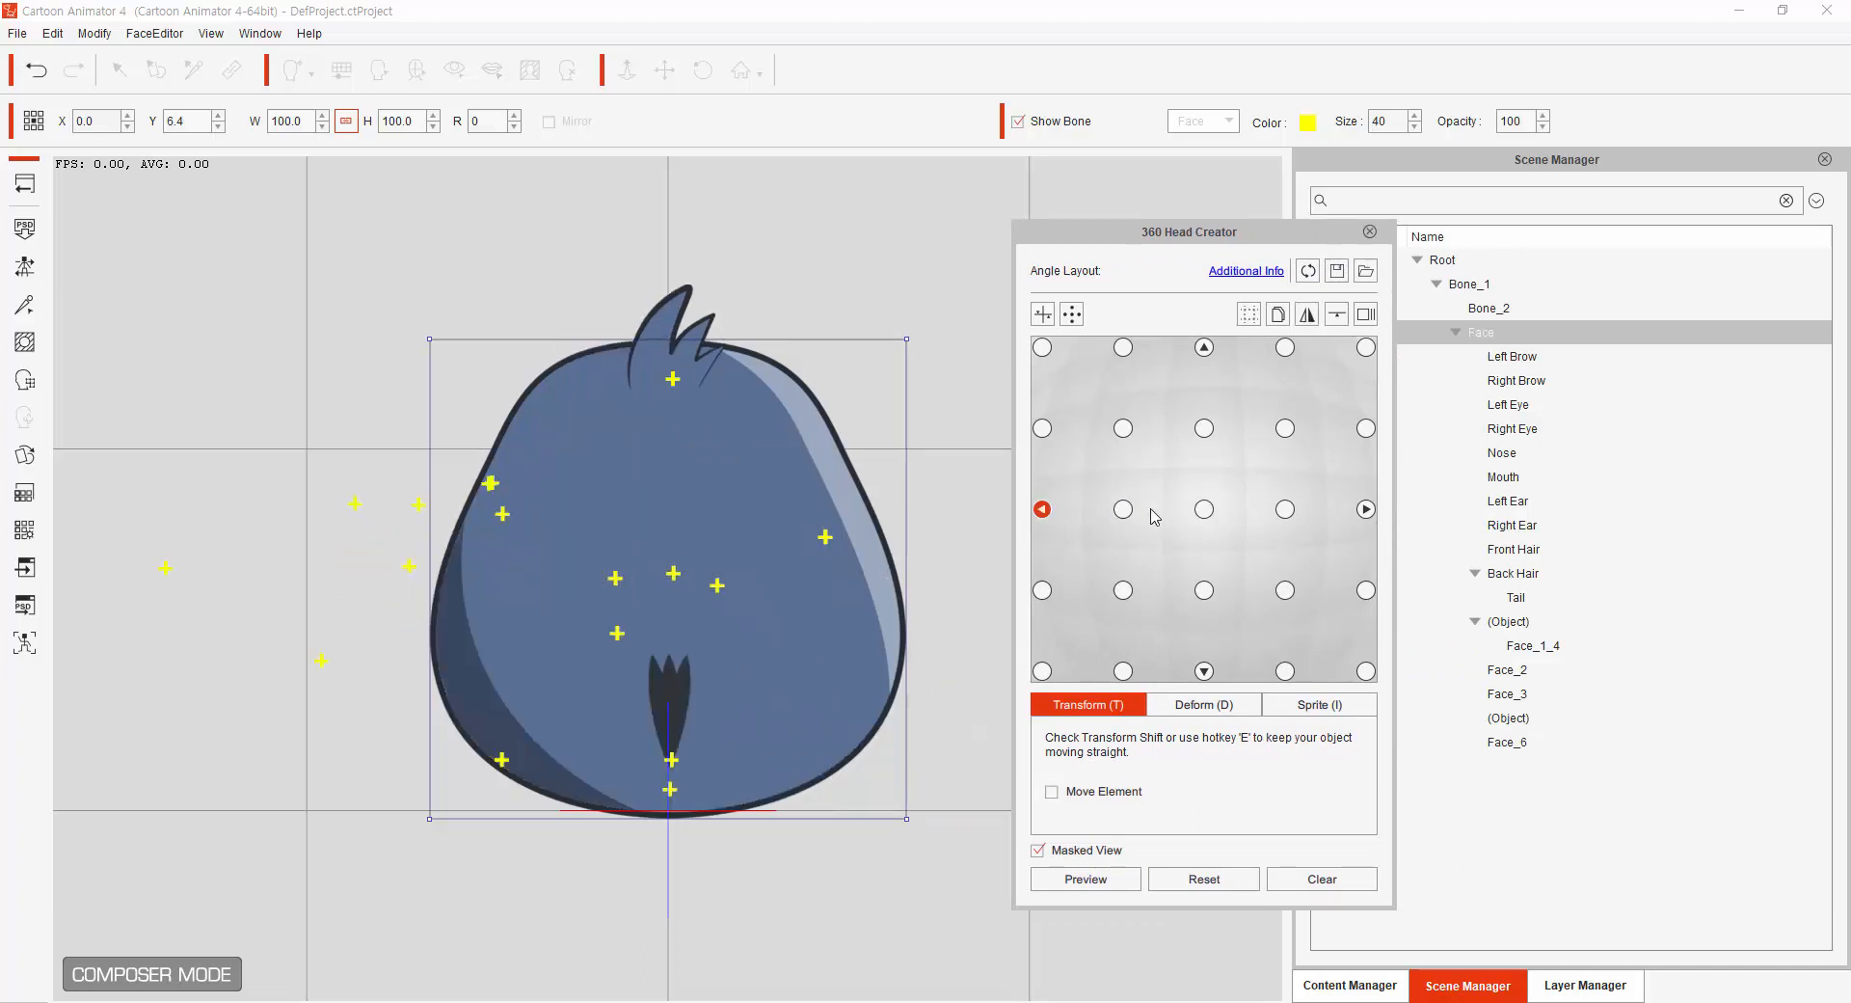
key(ctrl+z)
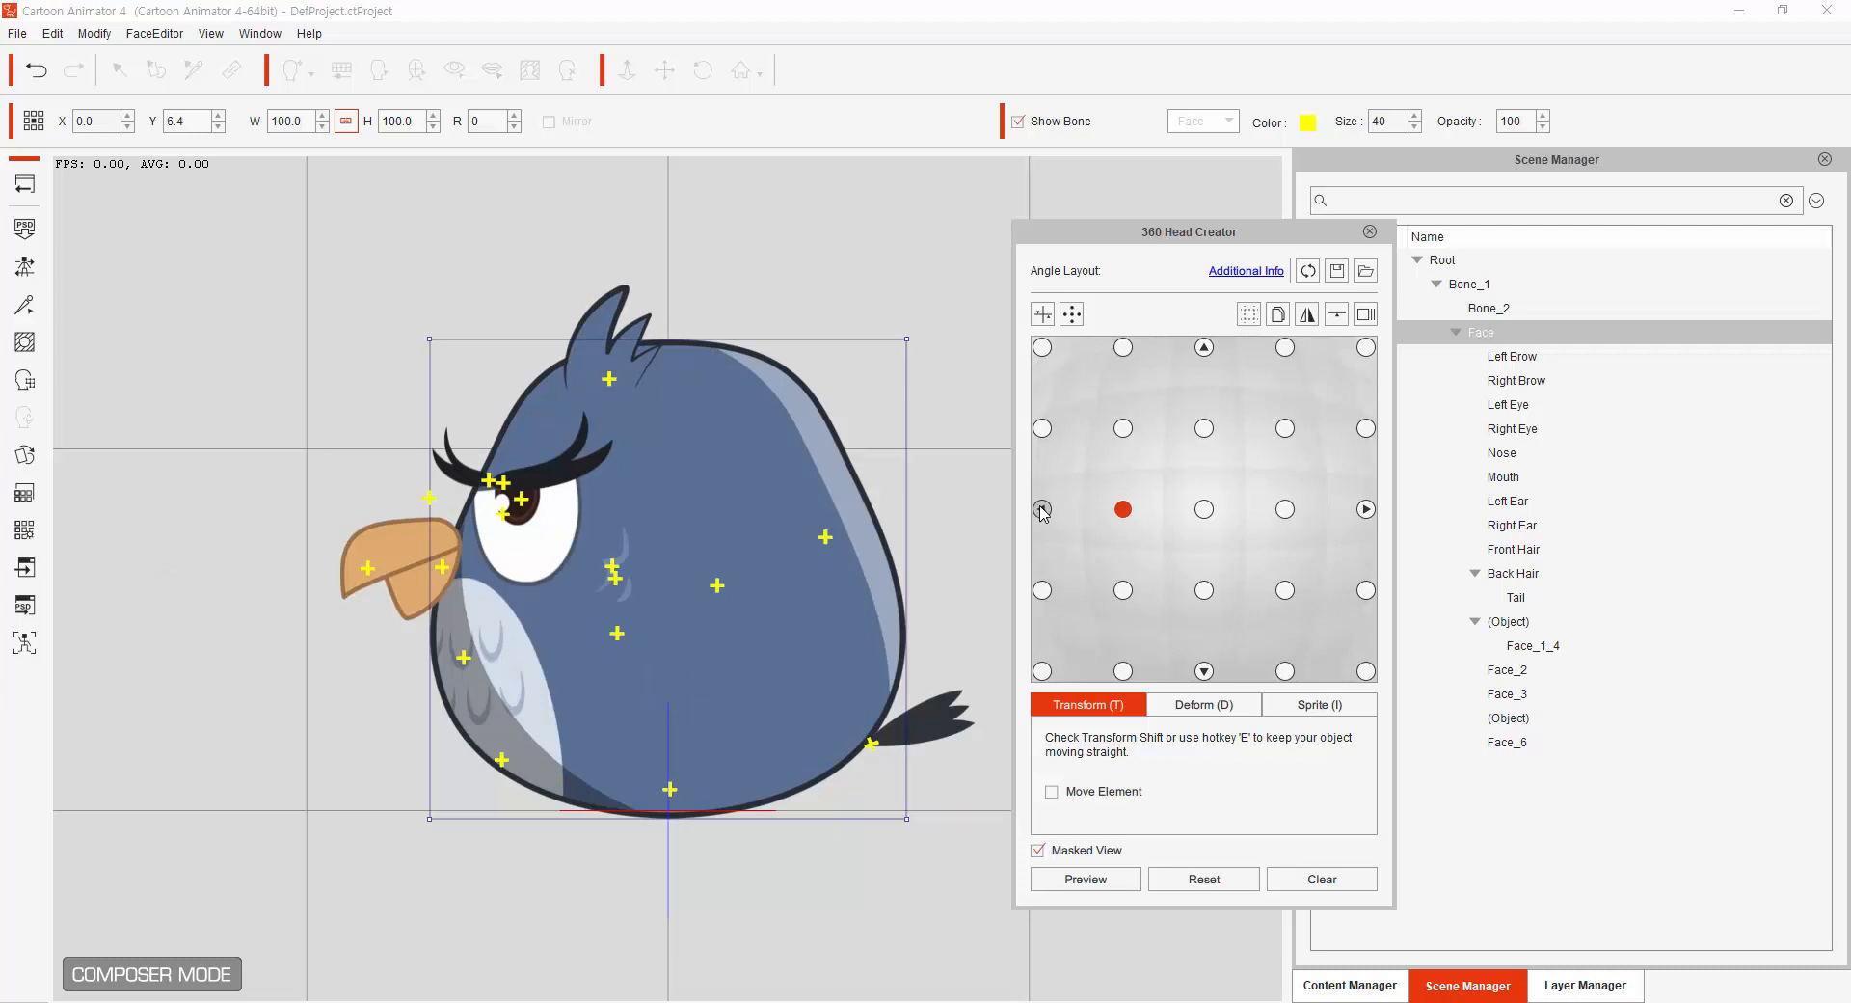
click(1042, 510)
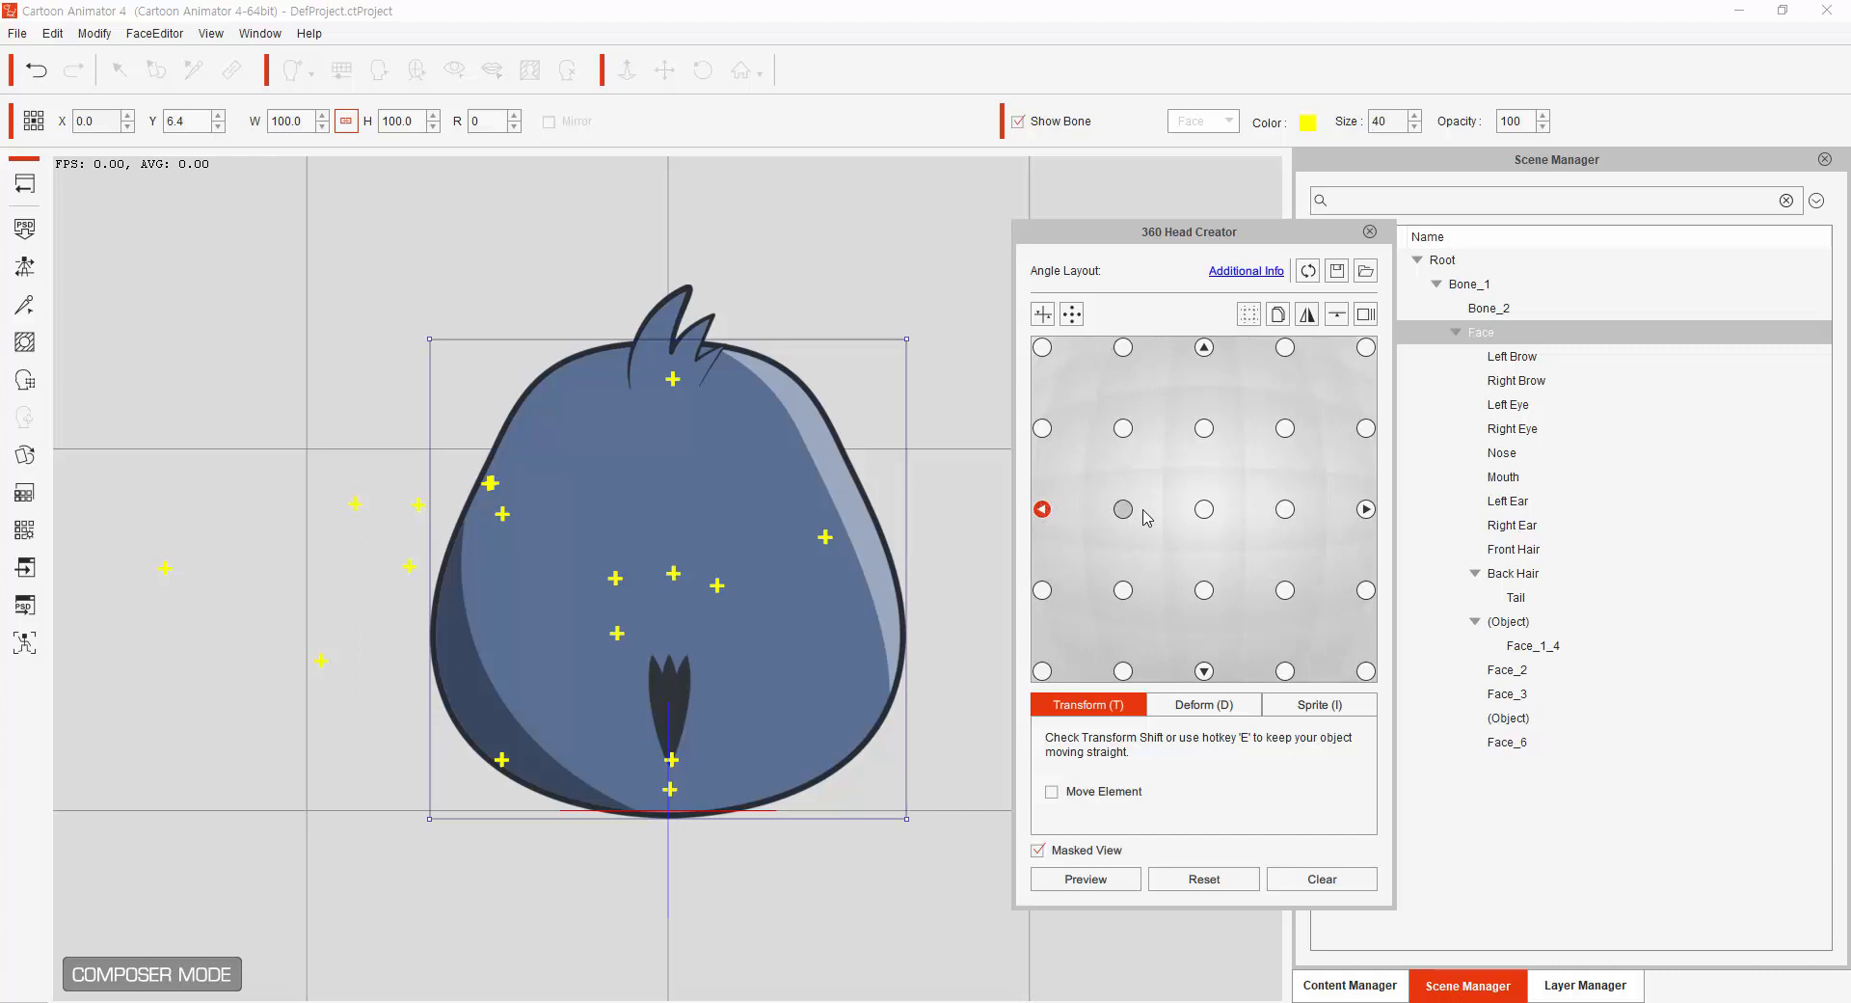
click(1288, 511)
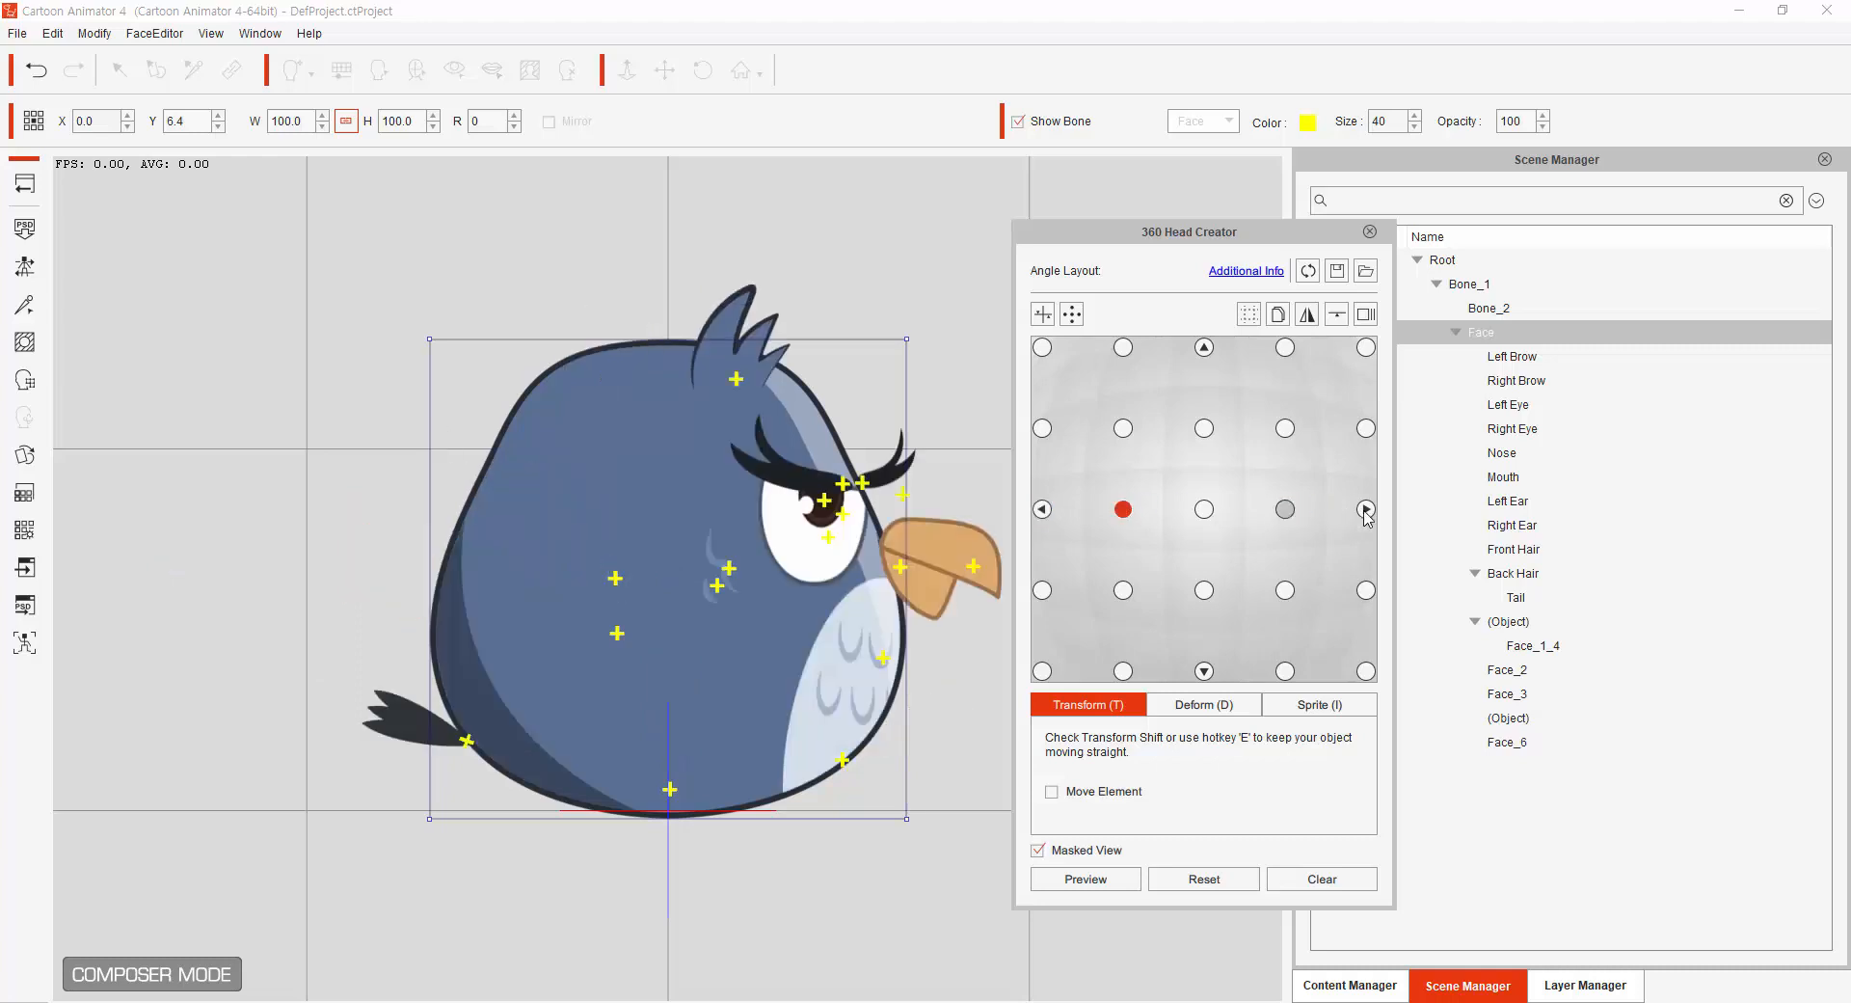
click(1205, 350)
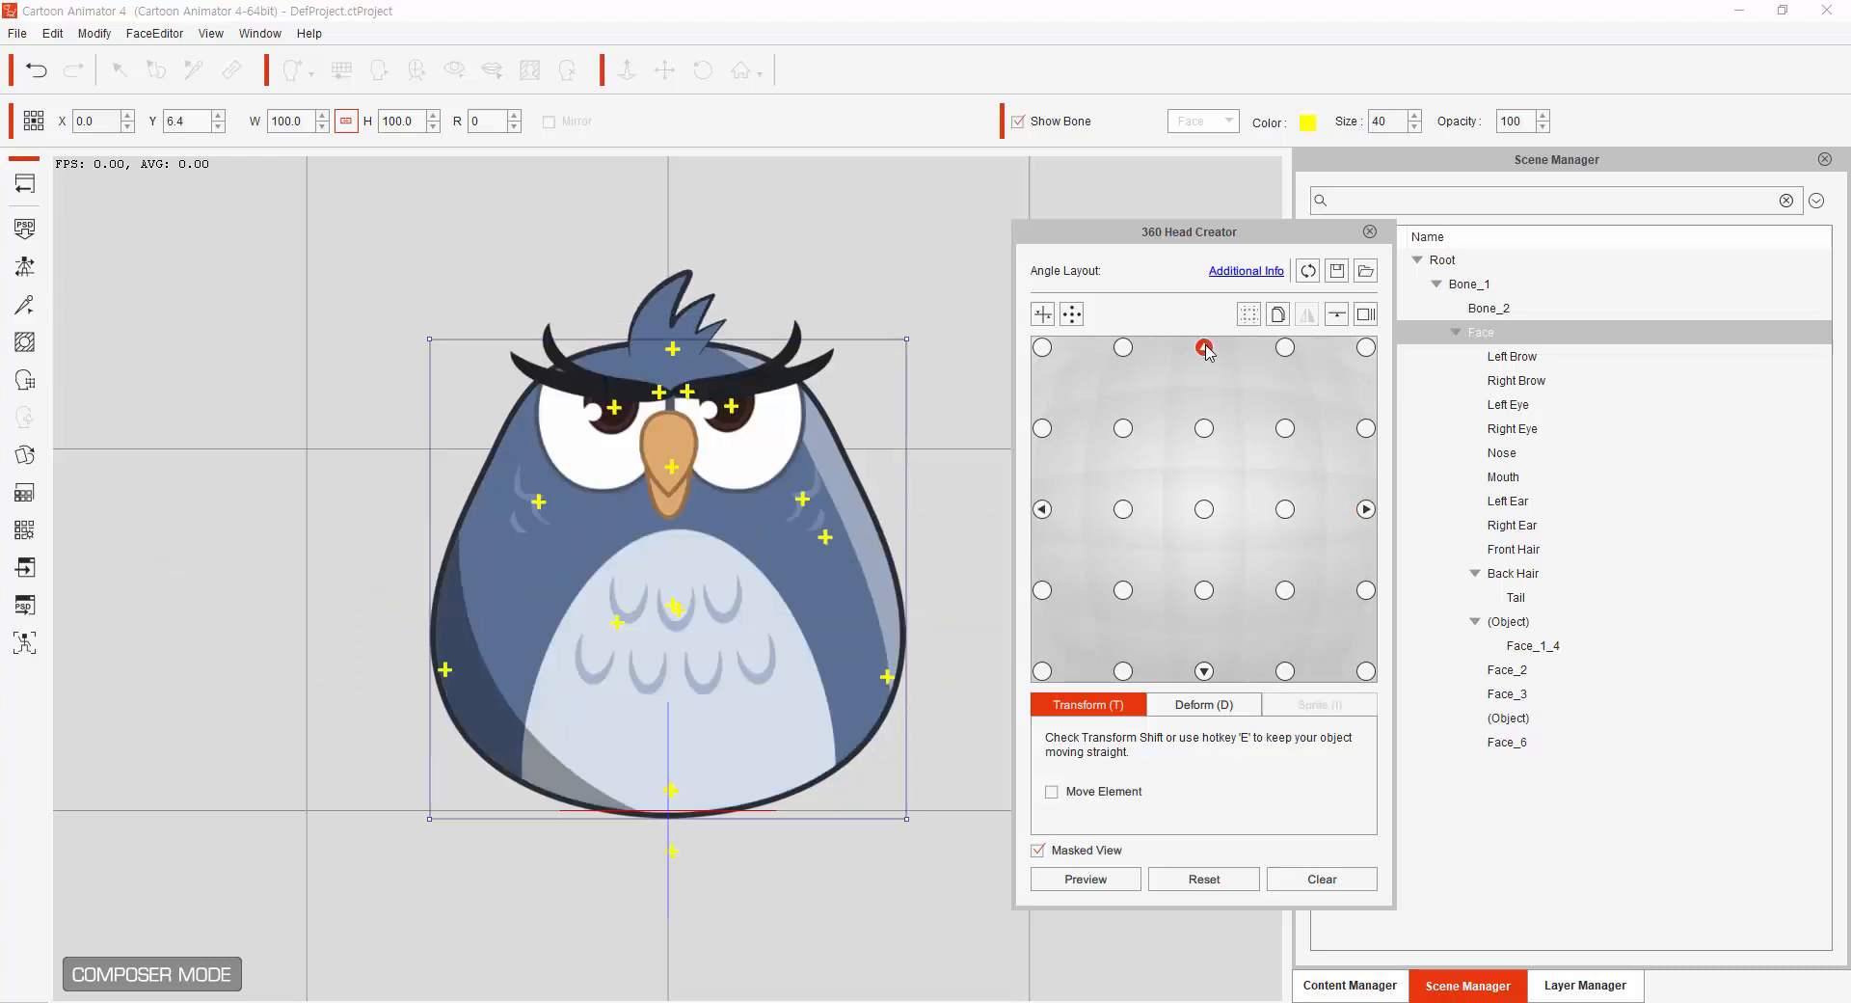
click(1204, 590)
click(1196, 660)
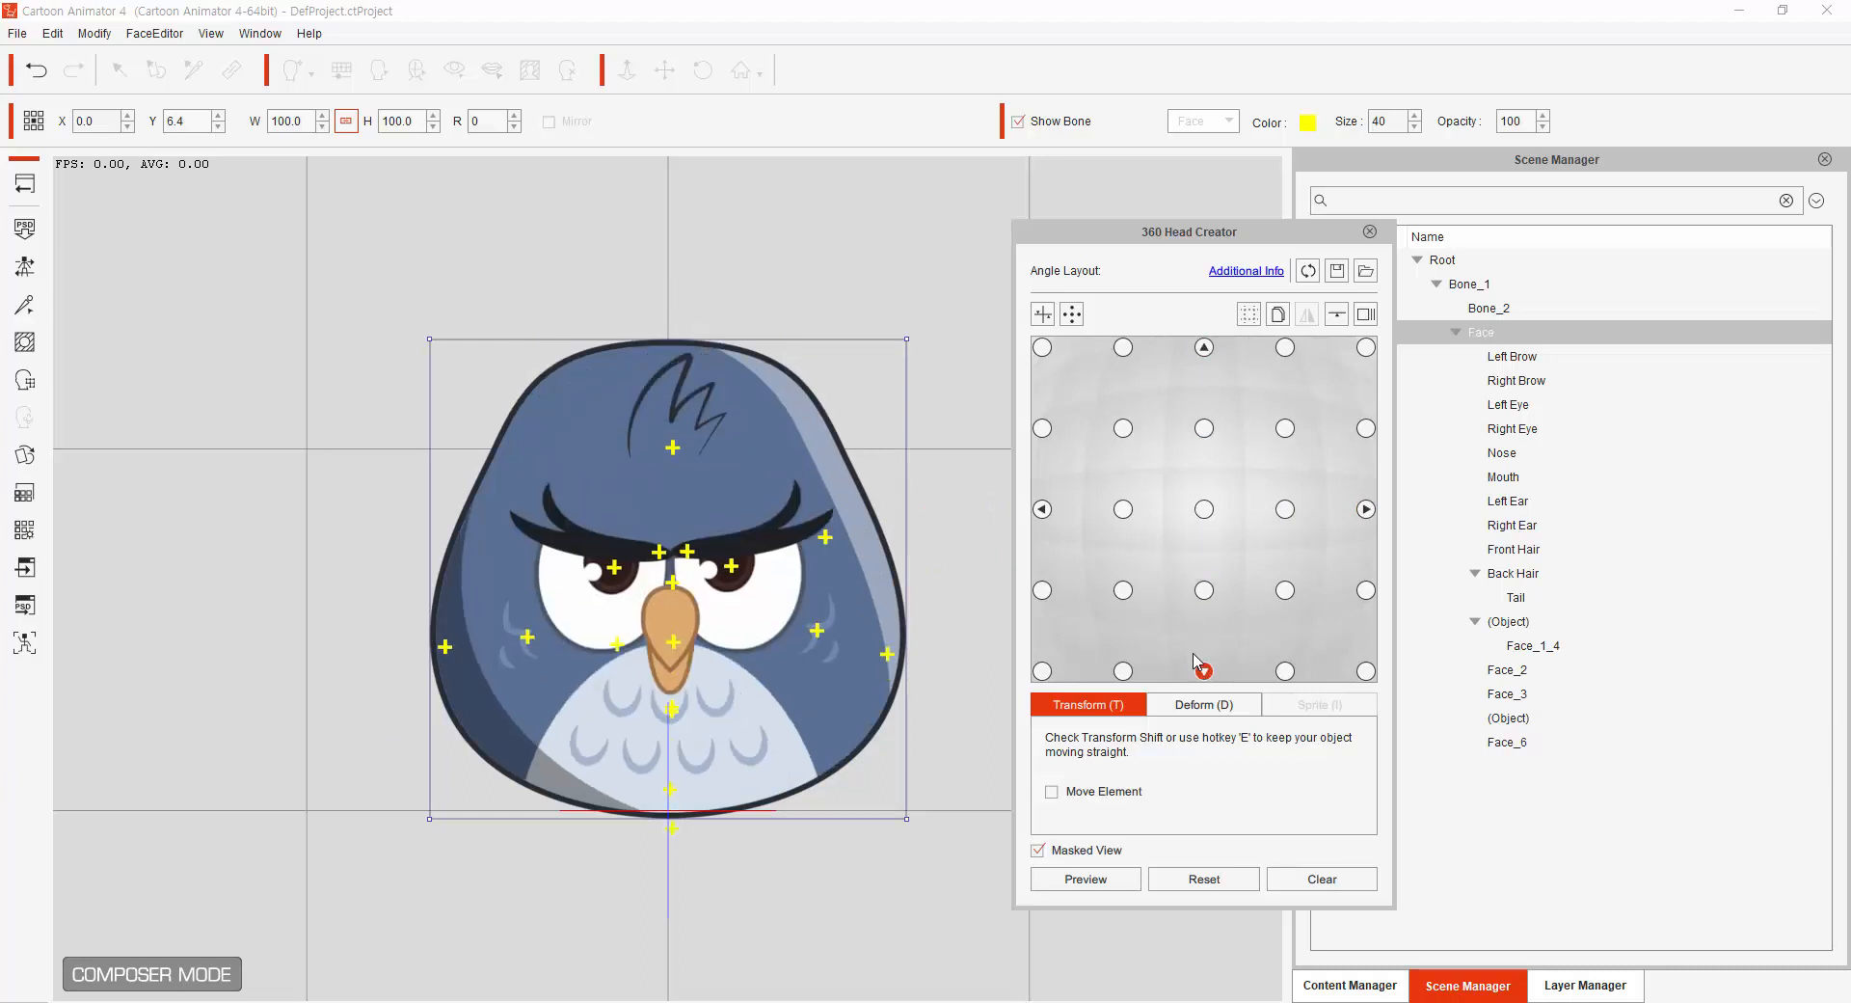
Preview the bird's 360 head rotation, end the preview and return to Stage Mode.
click(1080, 877)
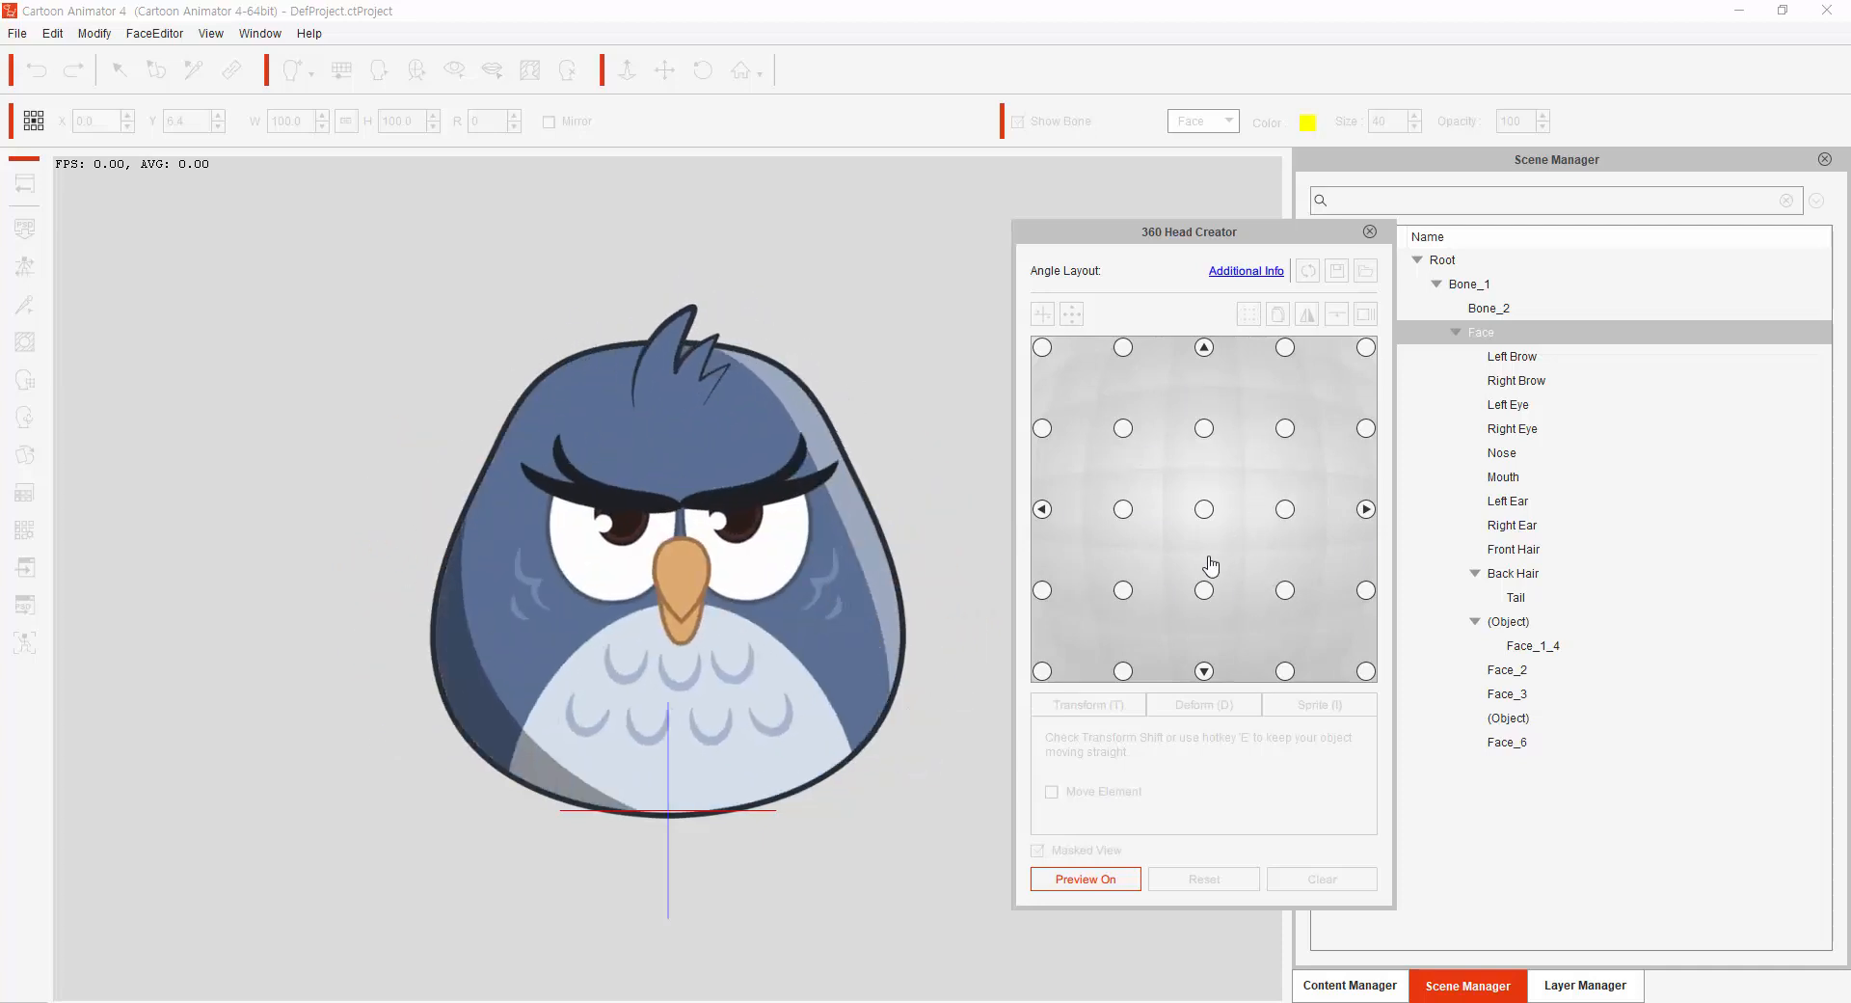
click(1200, 514)
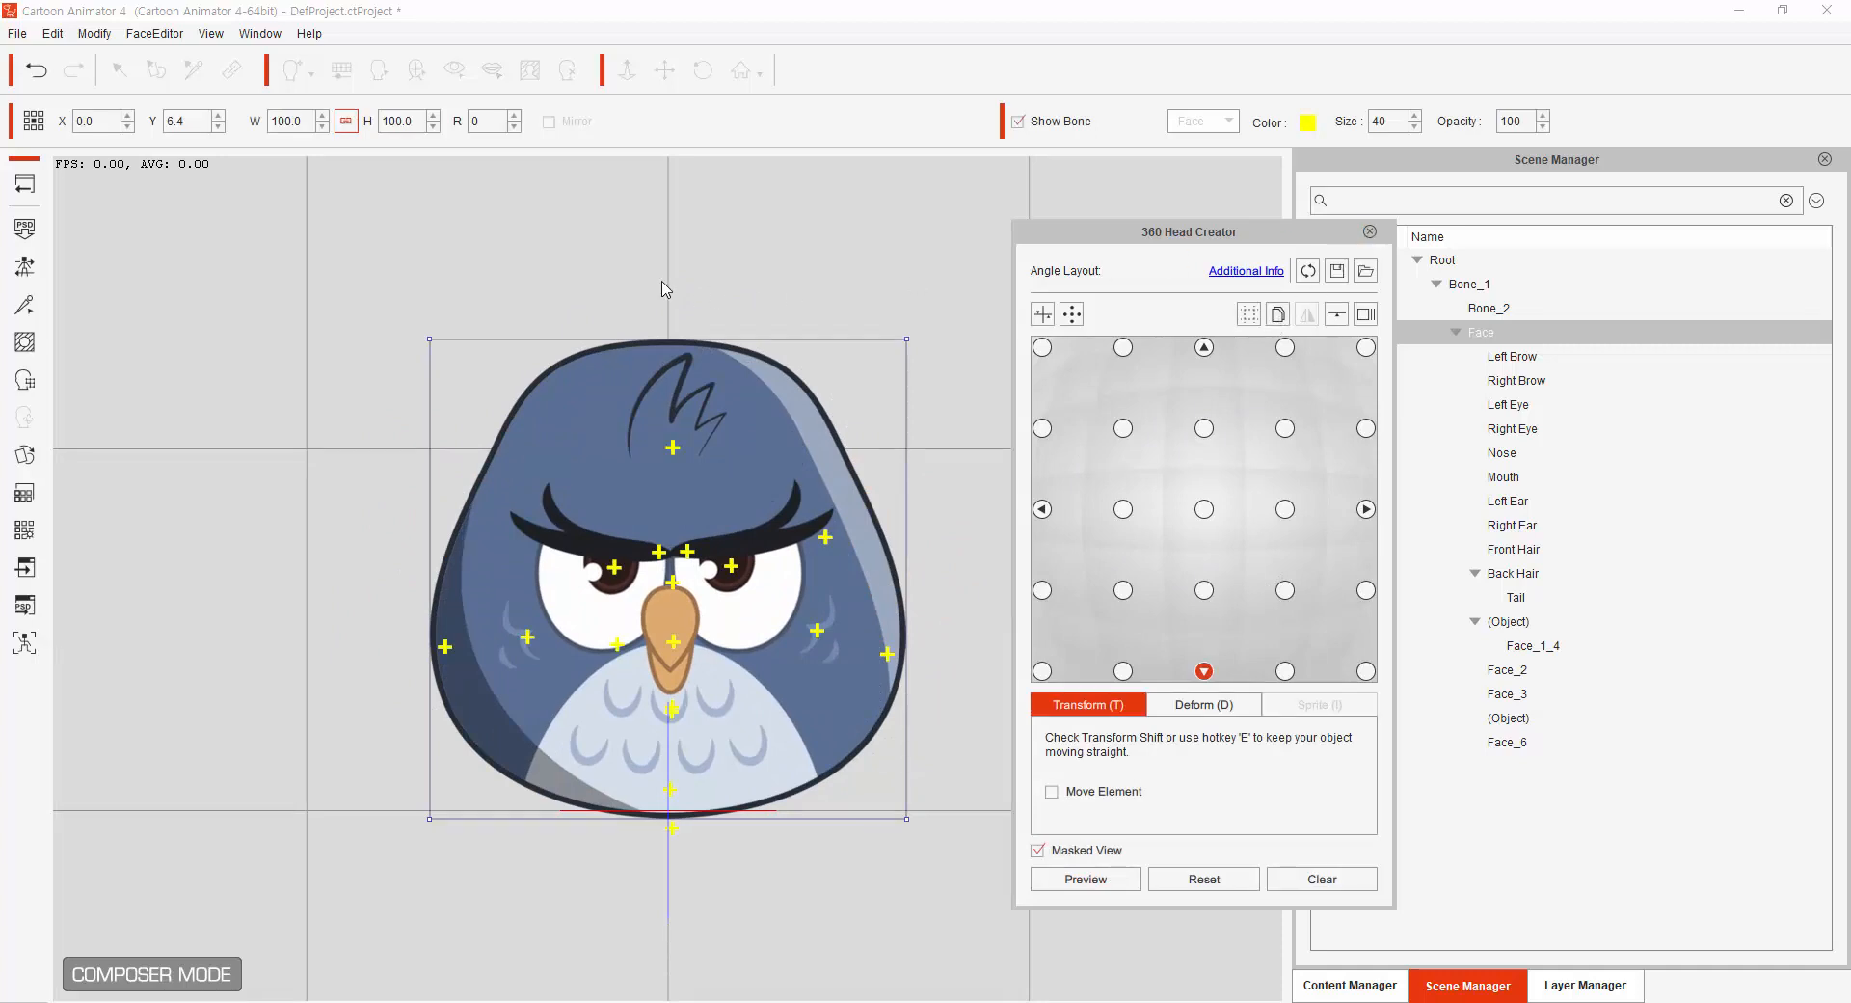
click(33, 189)
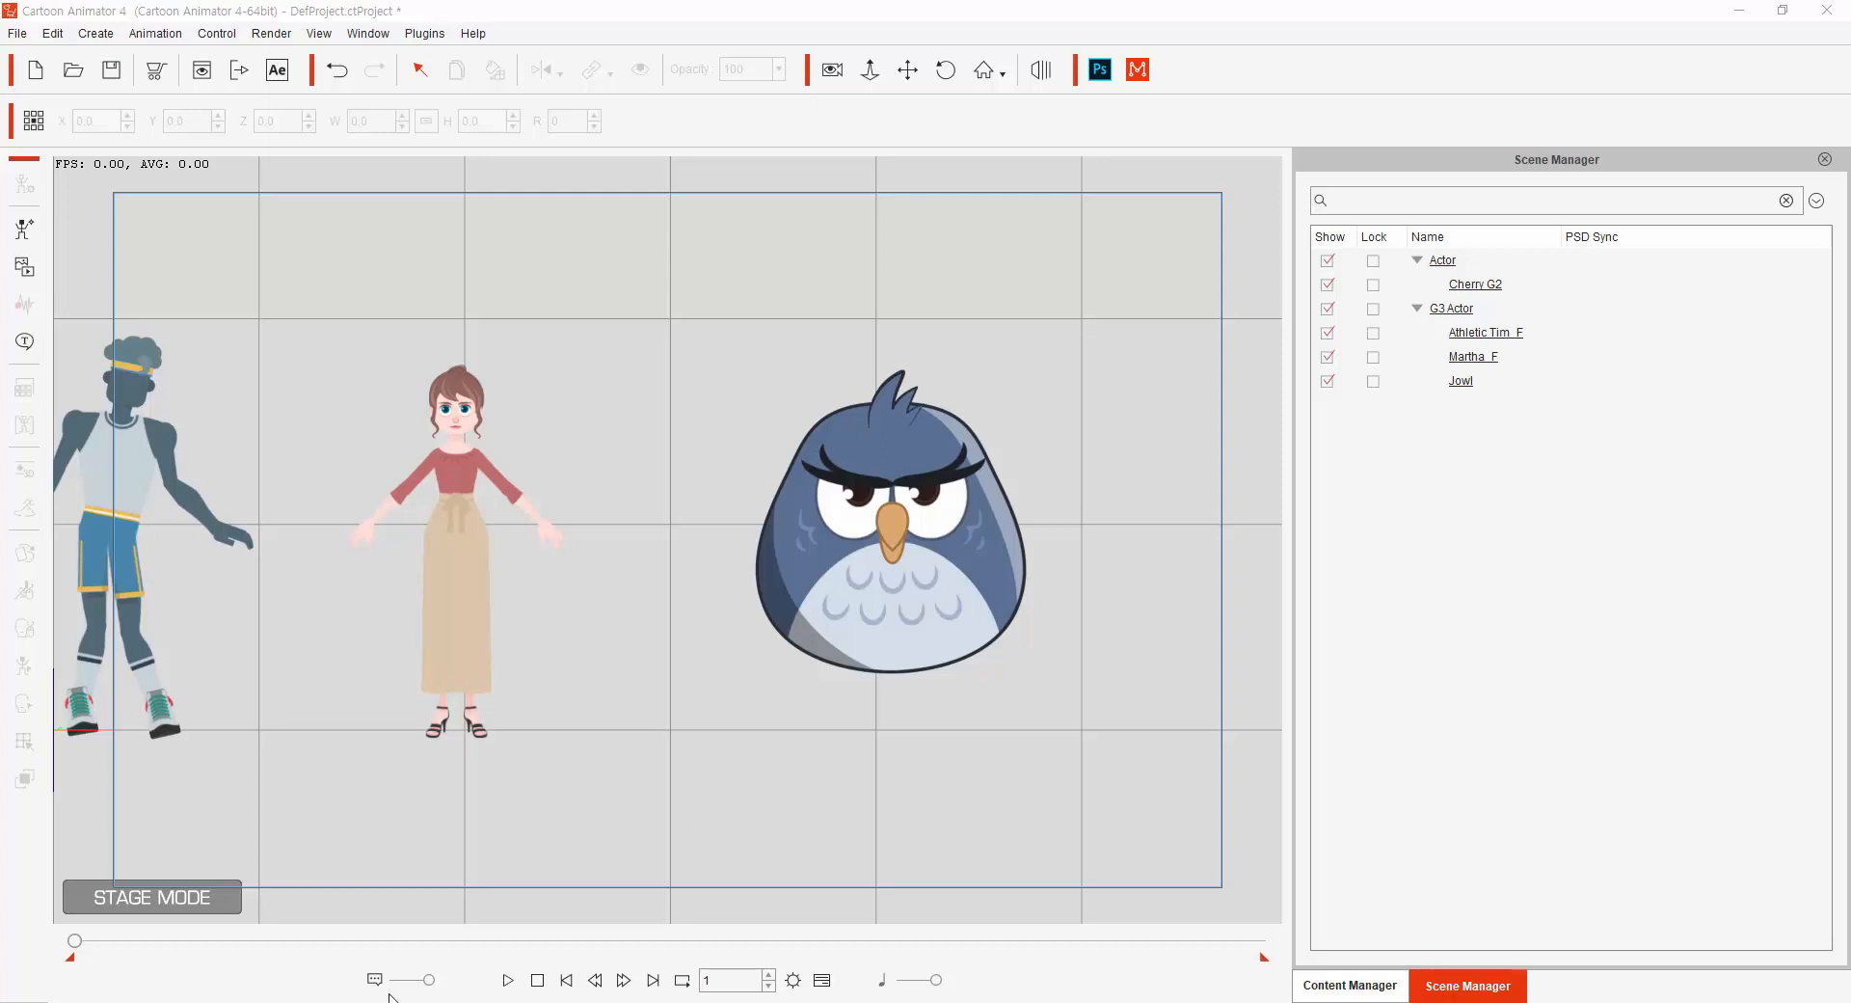
Play the stage timeline briefly and return the playhead to frame 1.
key(space)
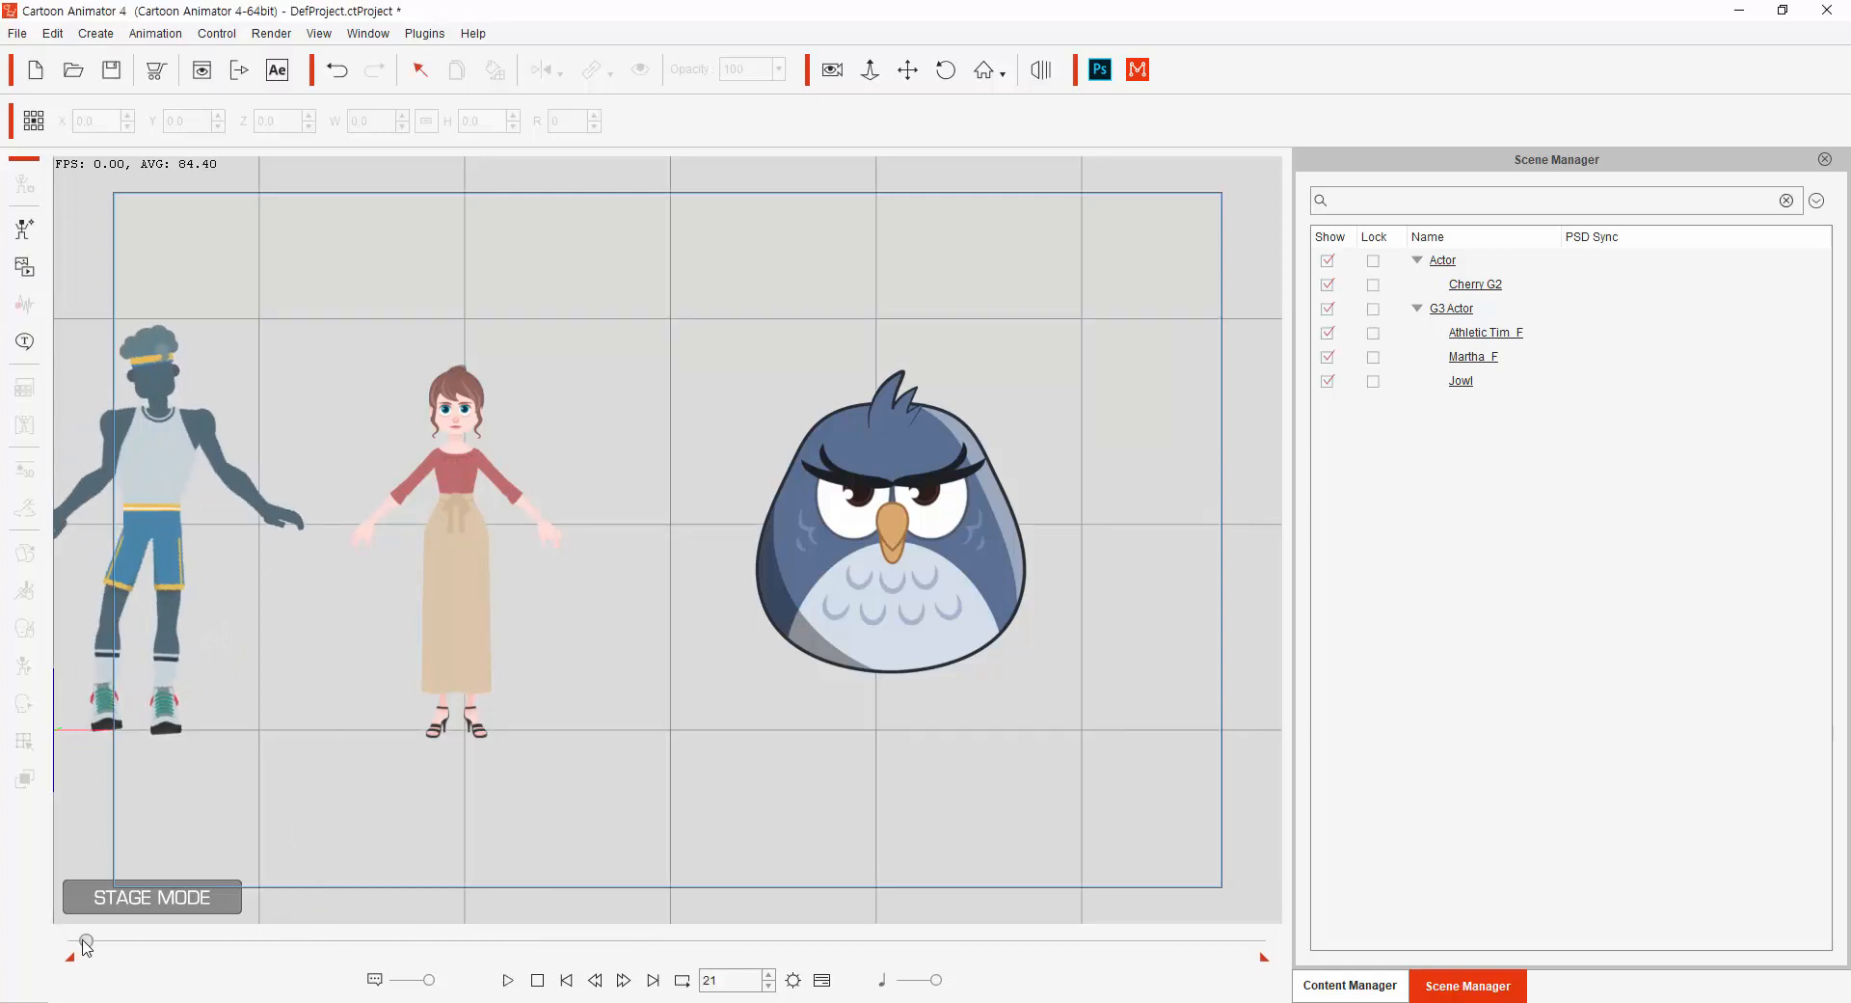
drag(85, 943, 61, 947)
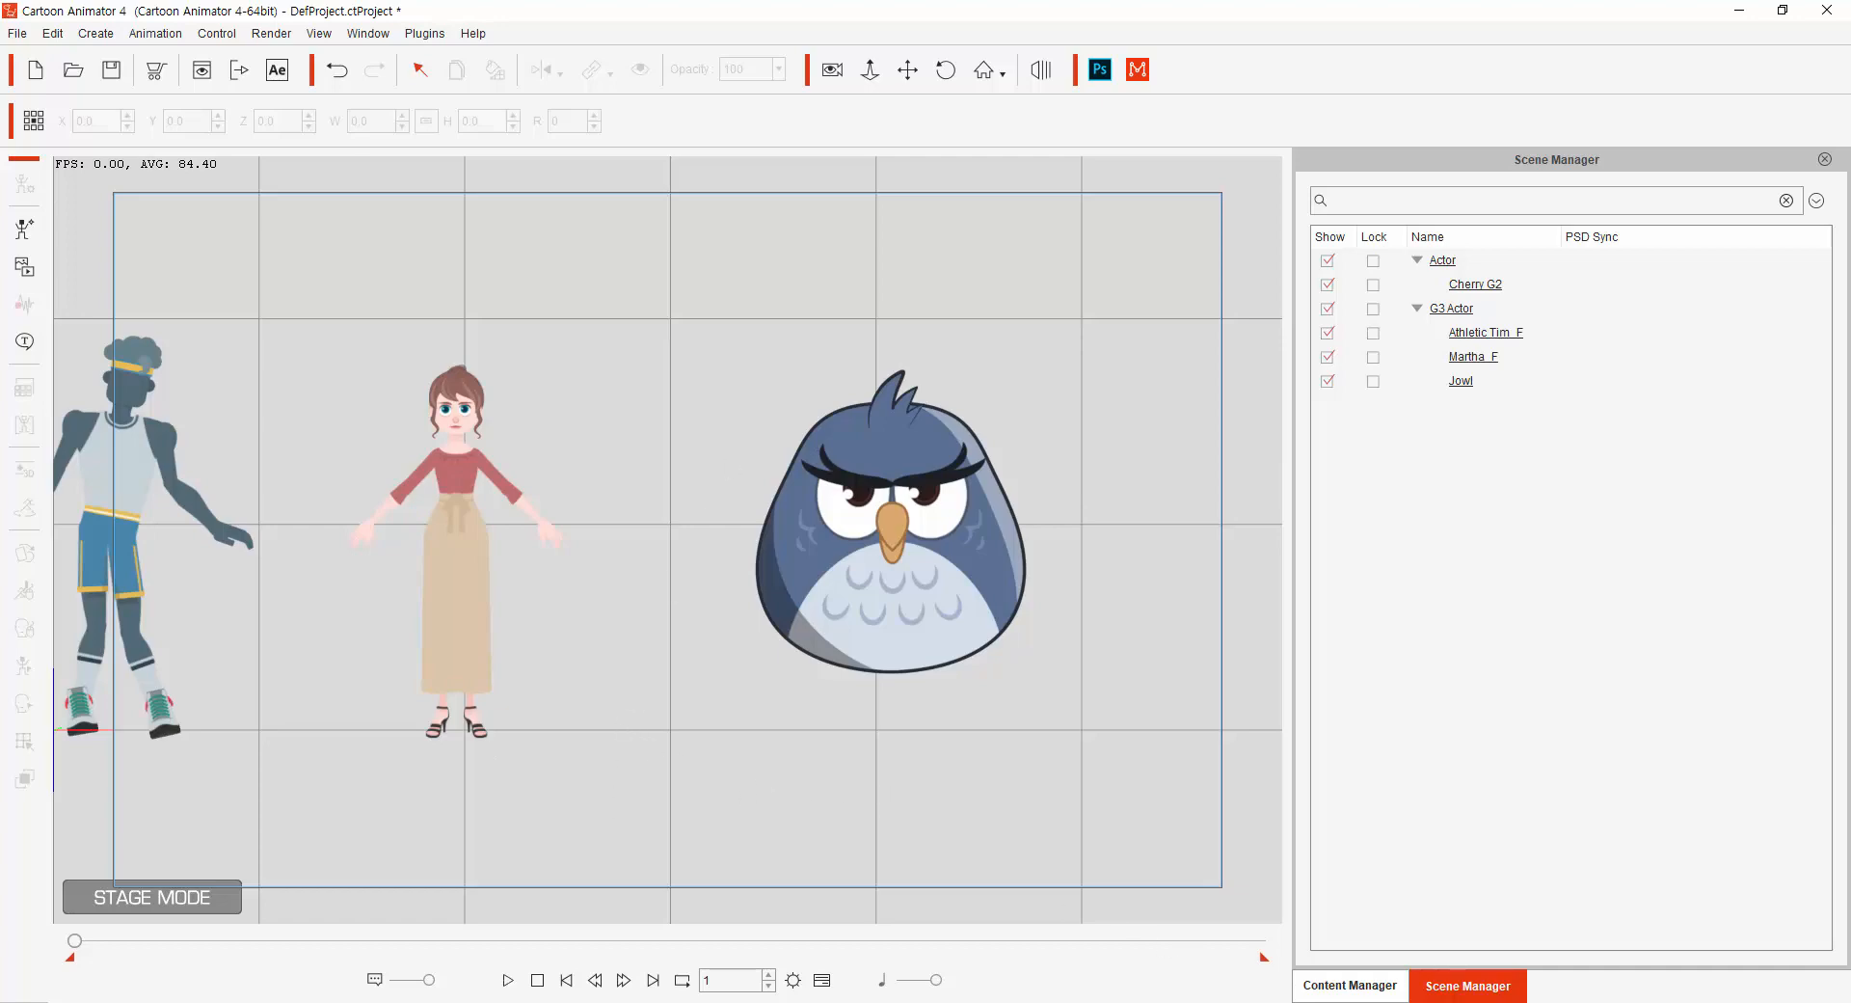
Switch to the Picasa viewer, advance from the character types slide to the Free bone slide, and return to Cartoon Animator.
key(alt+Tab)
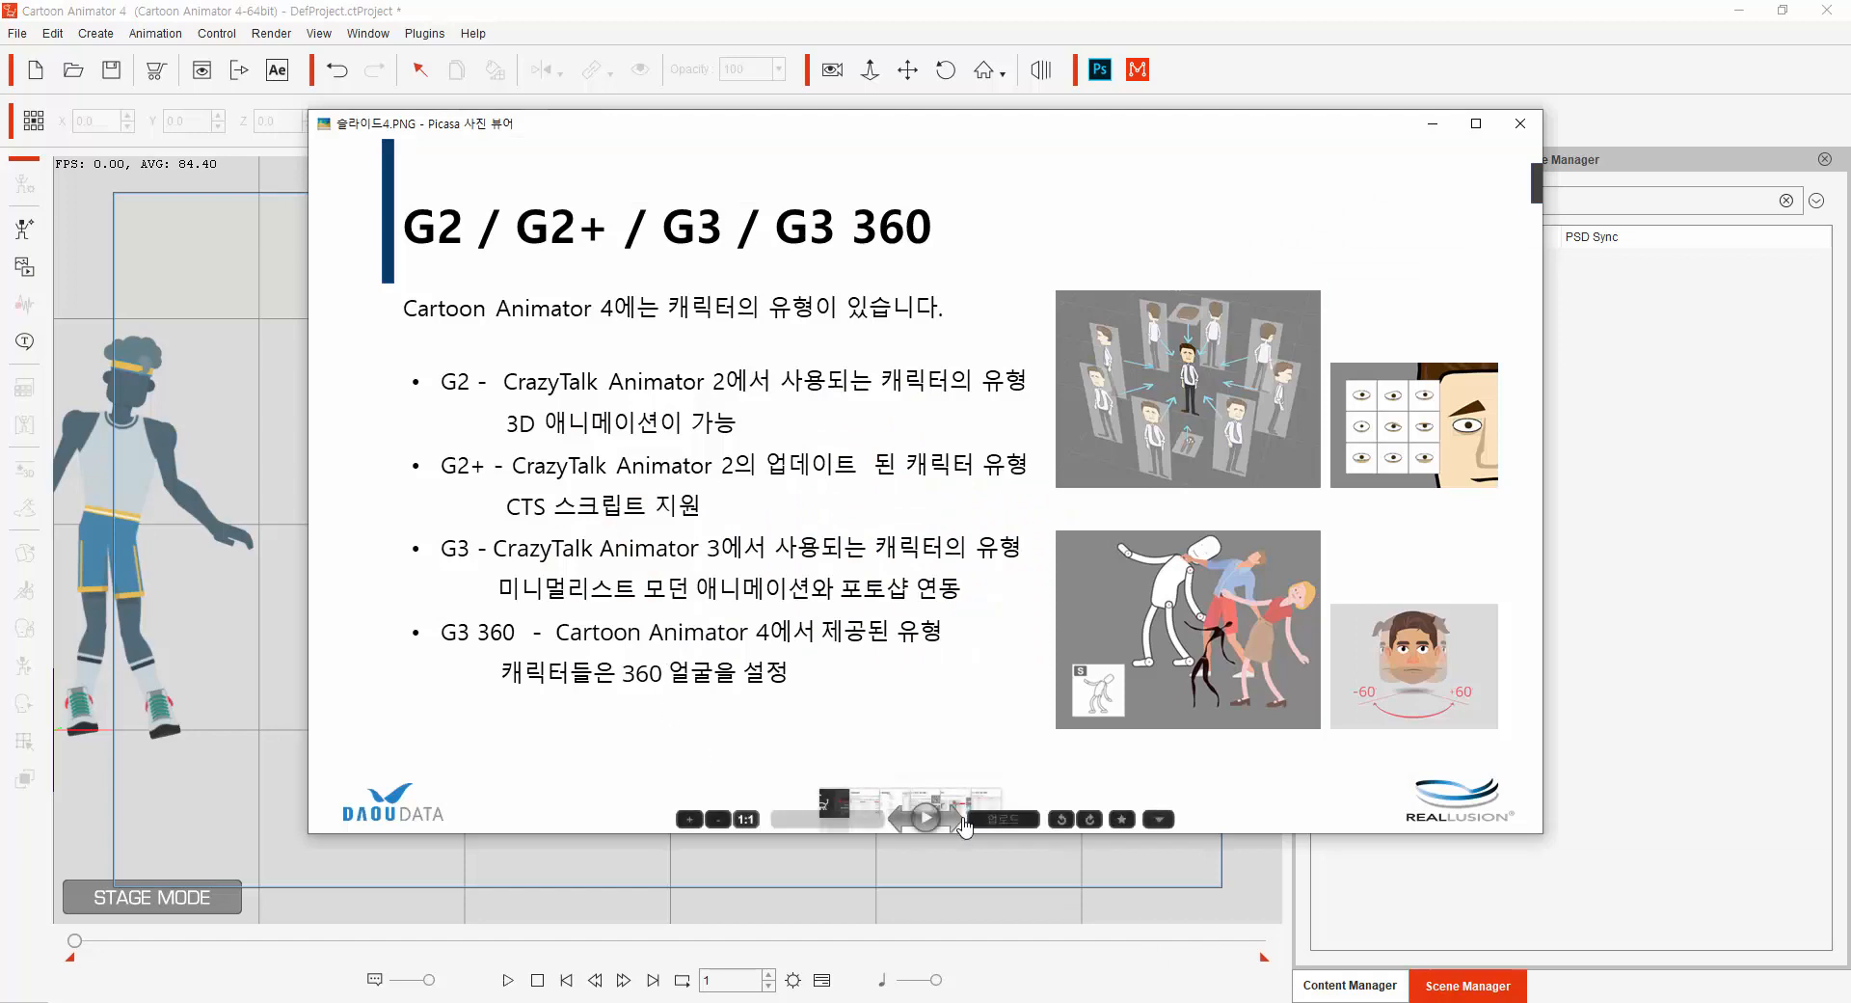
click(960, 819)
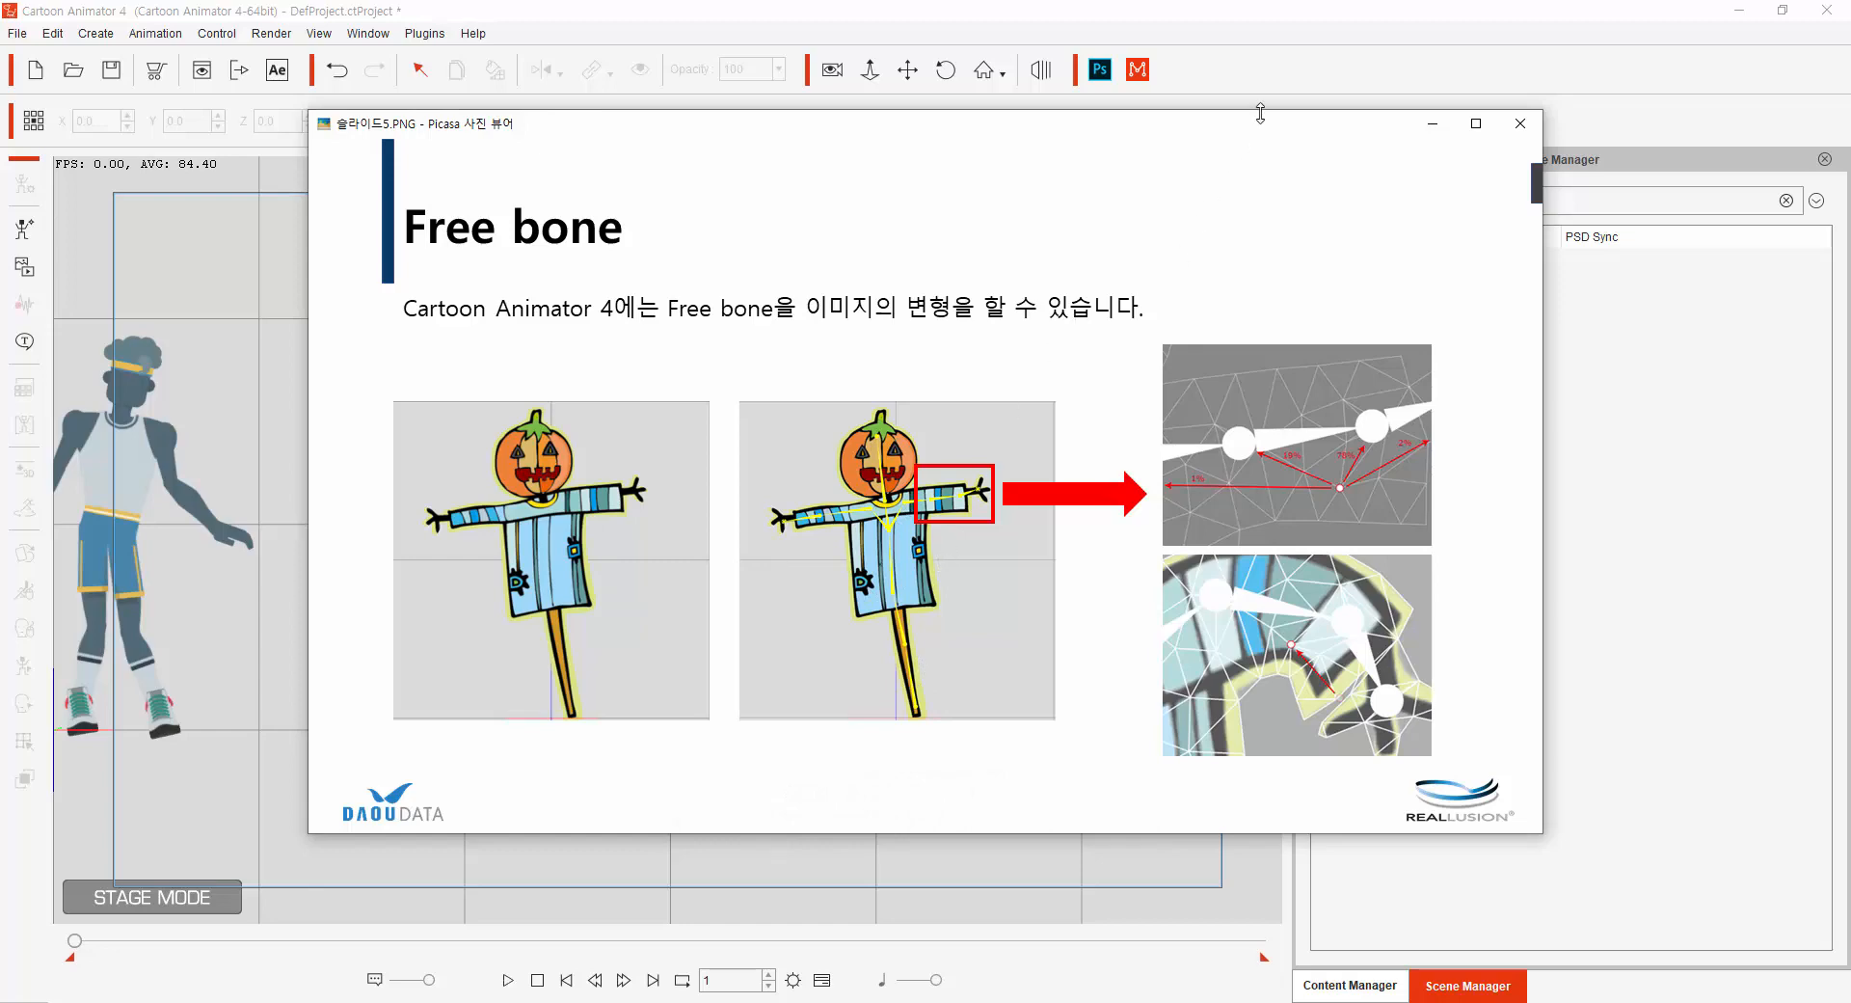
key(Escape)
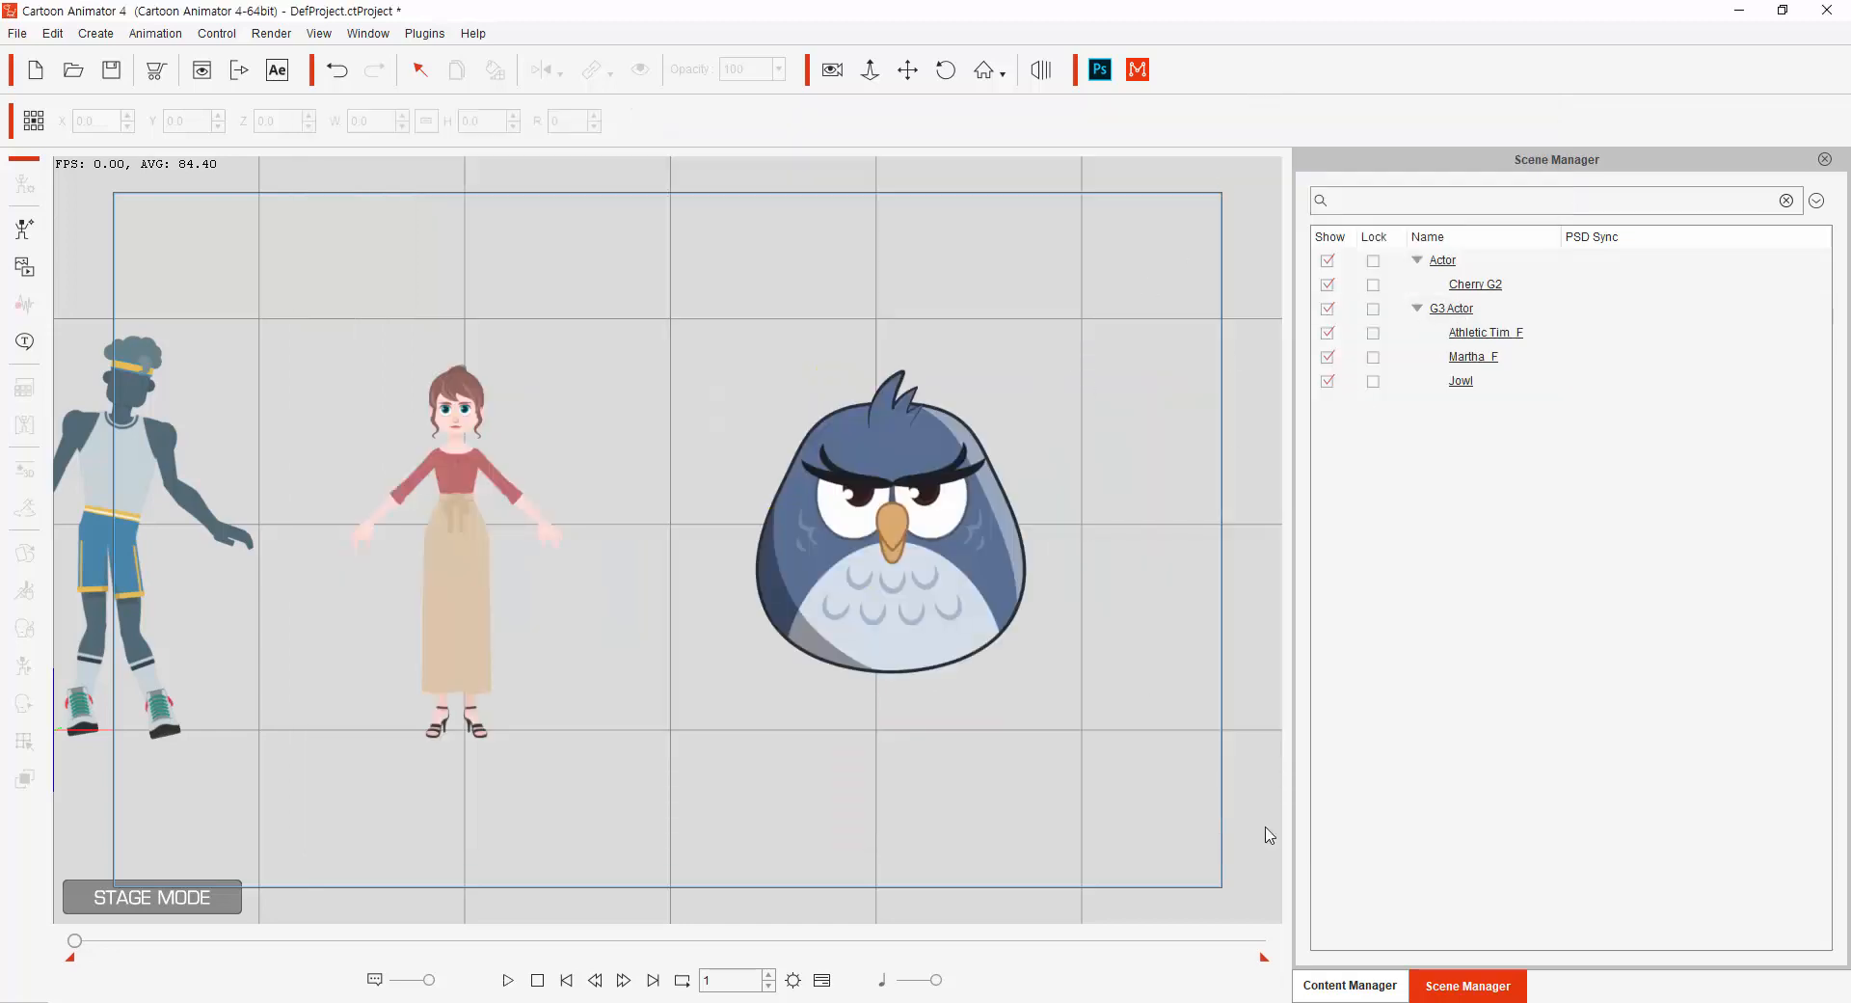
Browse the 5_G3 360 Free Bone character templates, and make empty space on the stage beside the bird.
click(1318, 982)
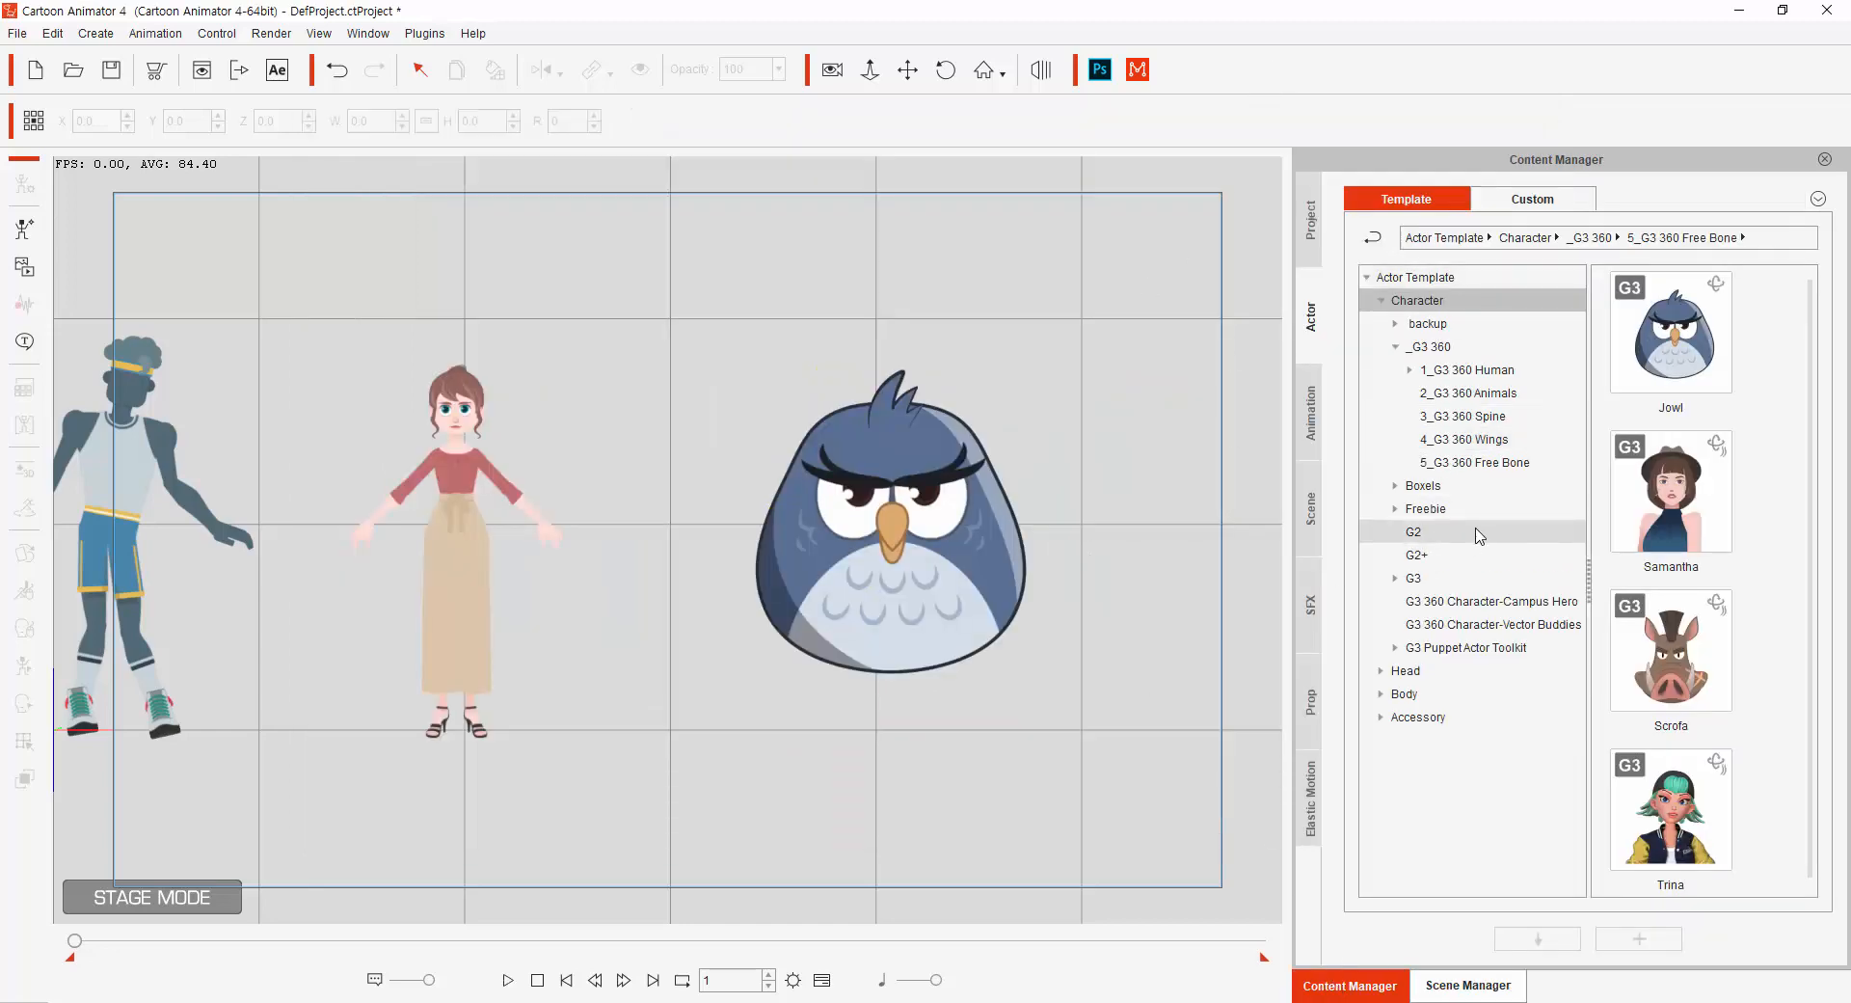
click(1395, 510)
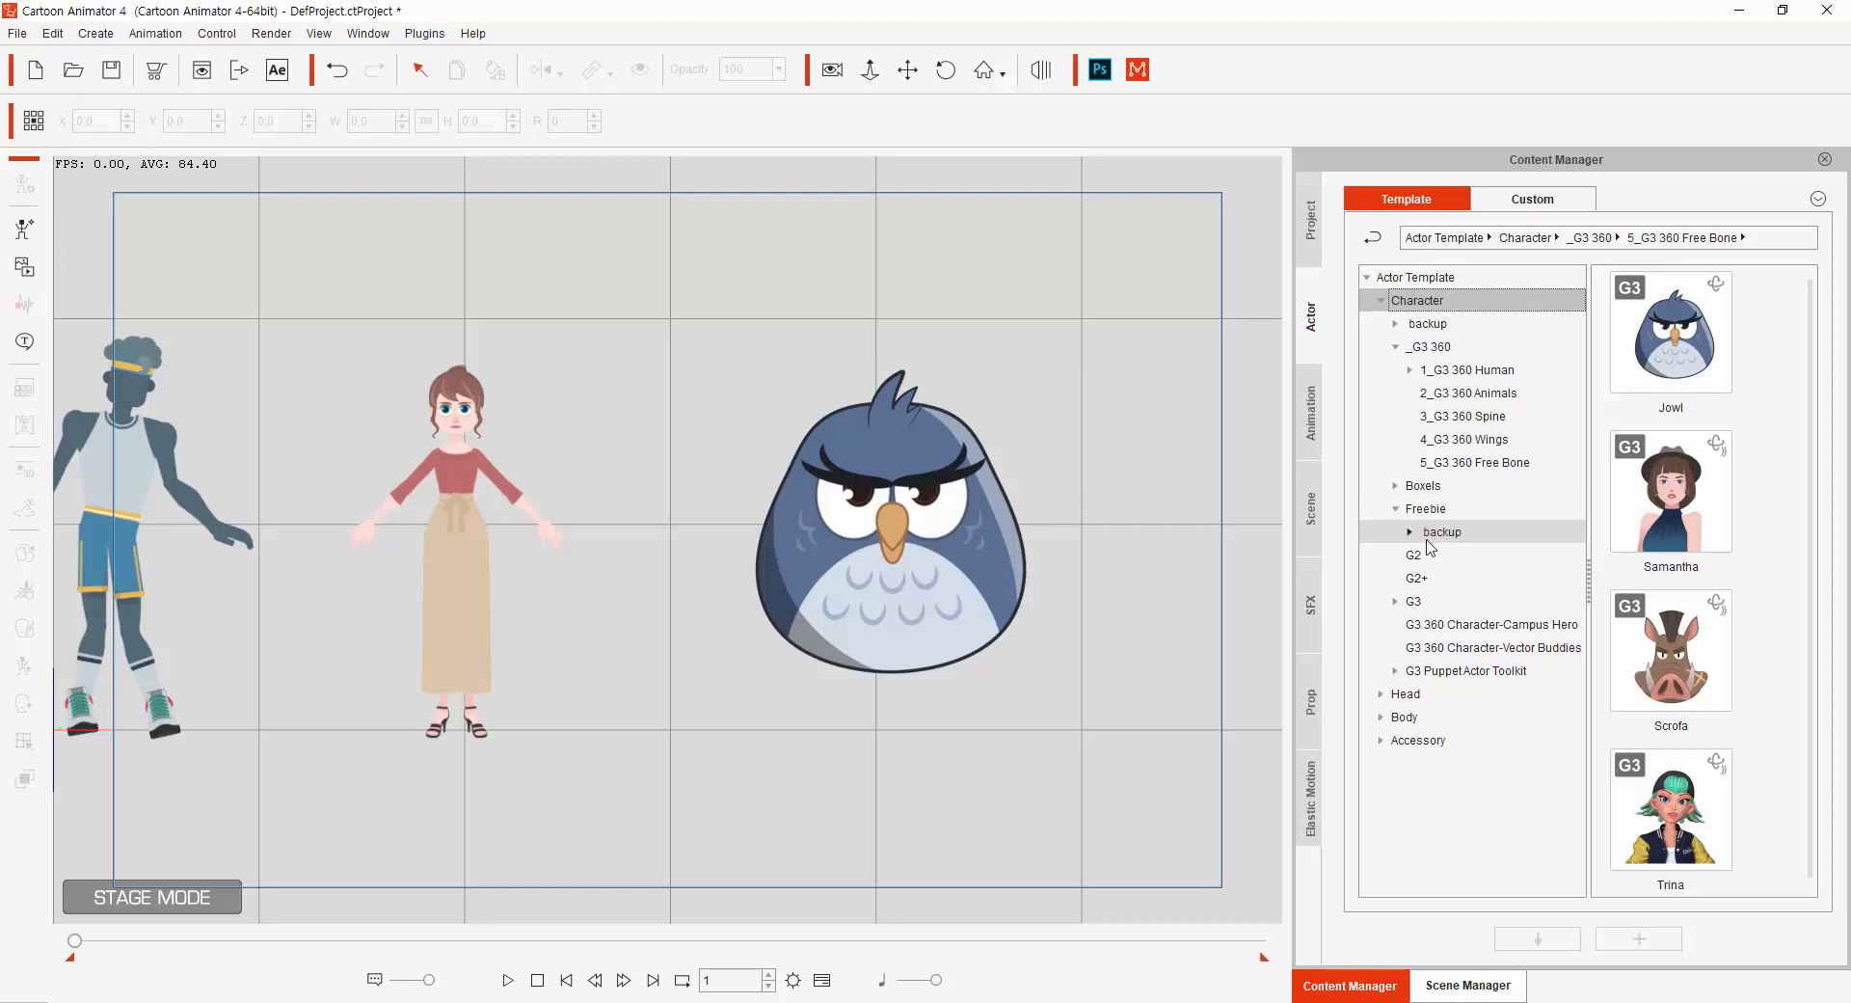
click(1504, 464)
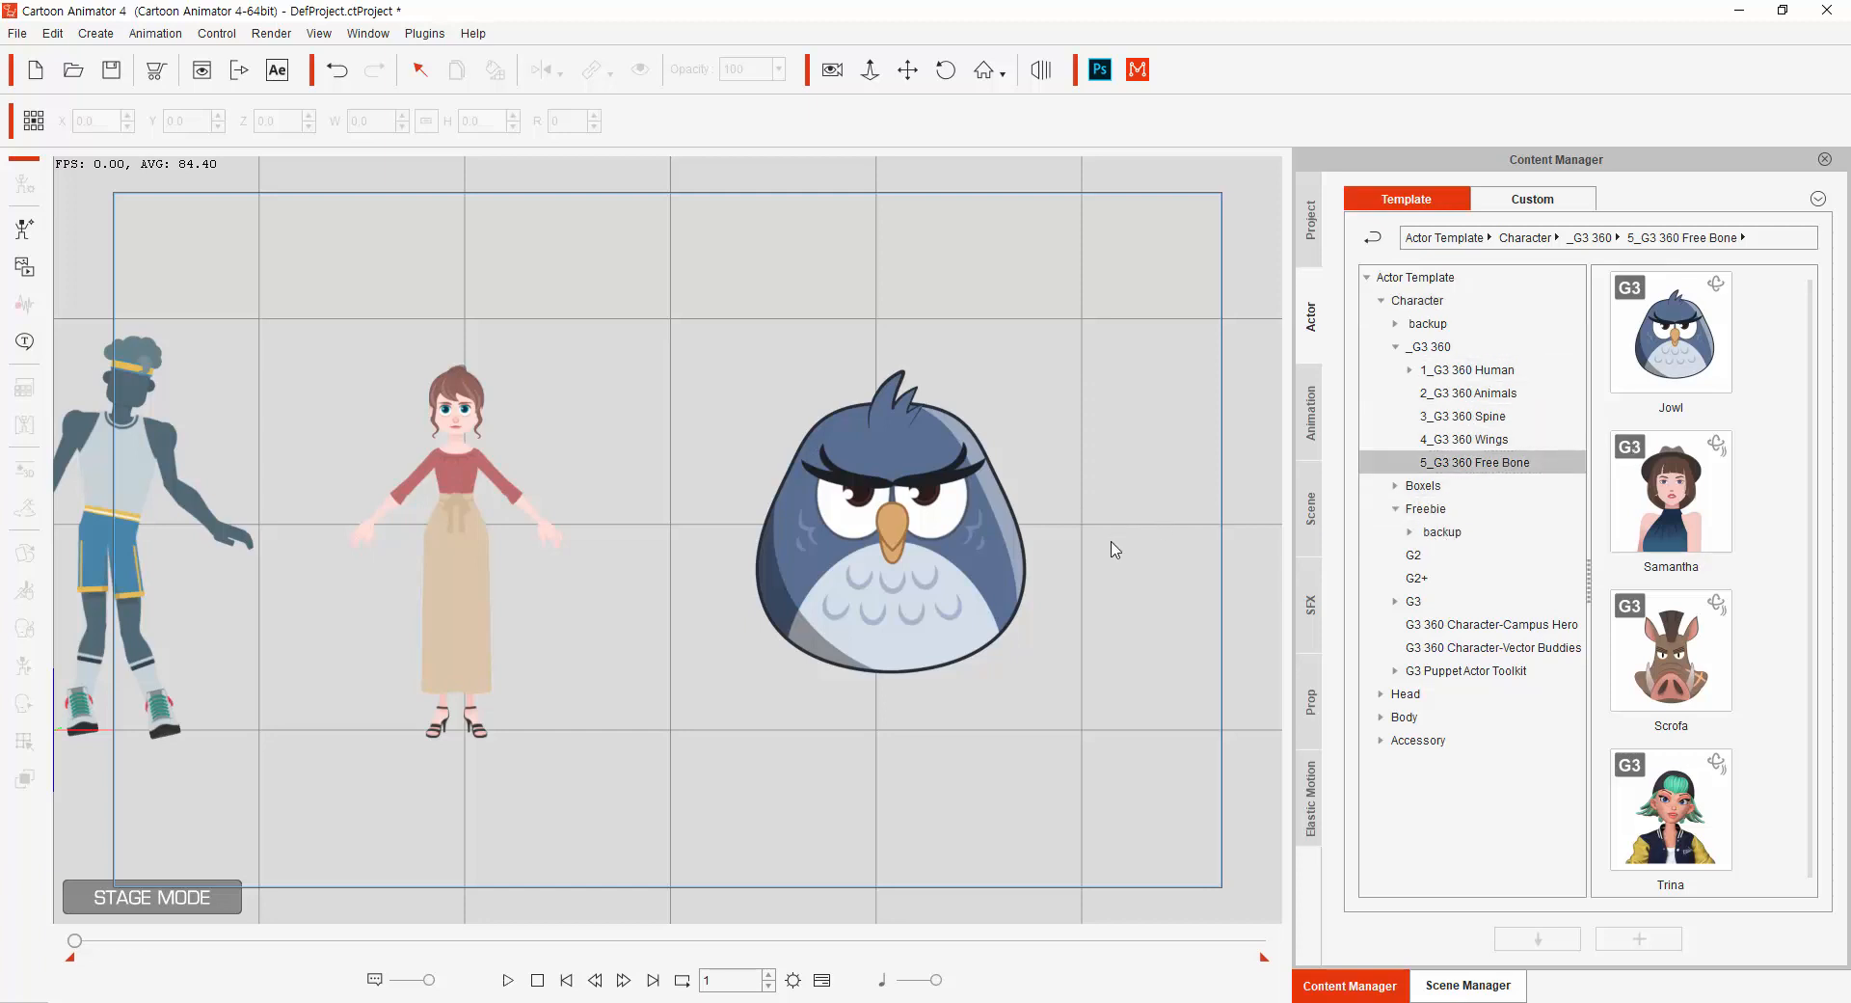
click(907, 69)
drag(921, 622, 416, 622)
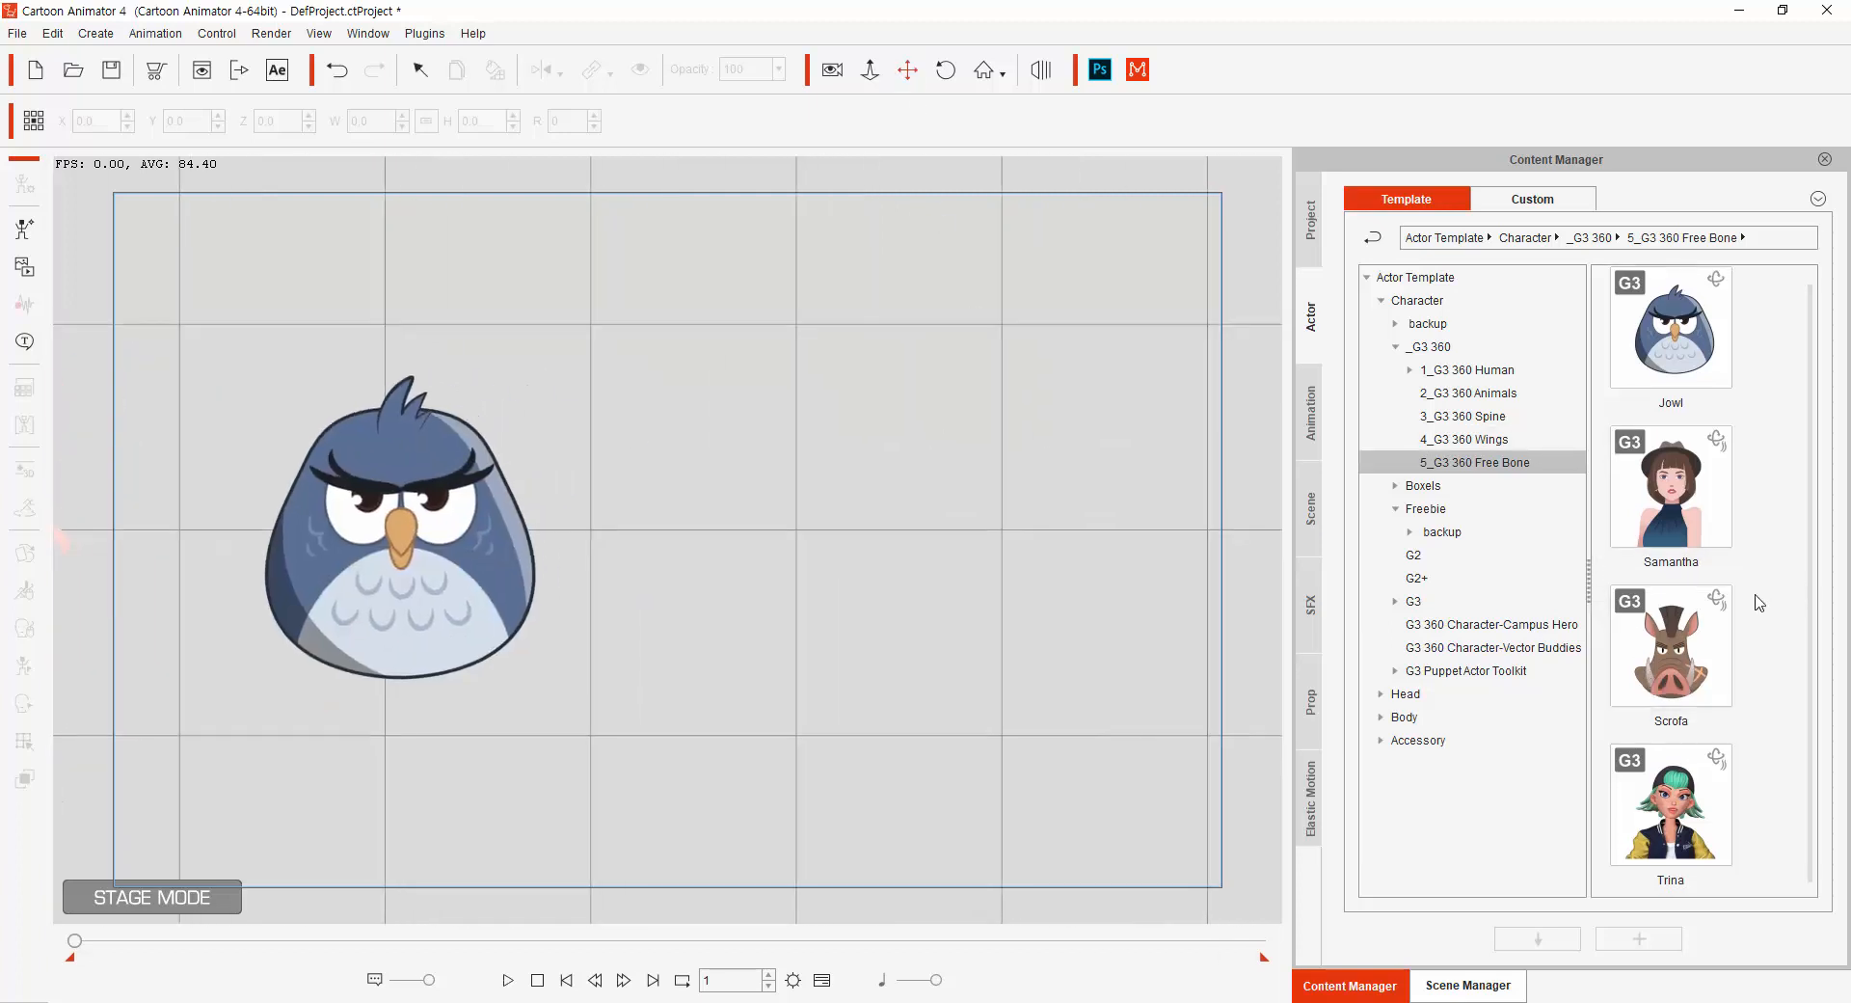
click(1683, 501)
scroll(1702, 632, down, 1)
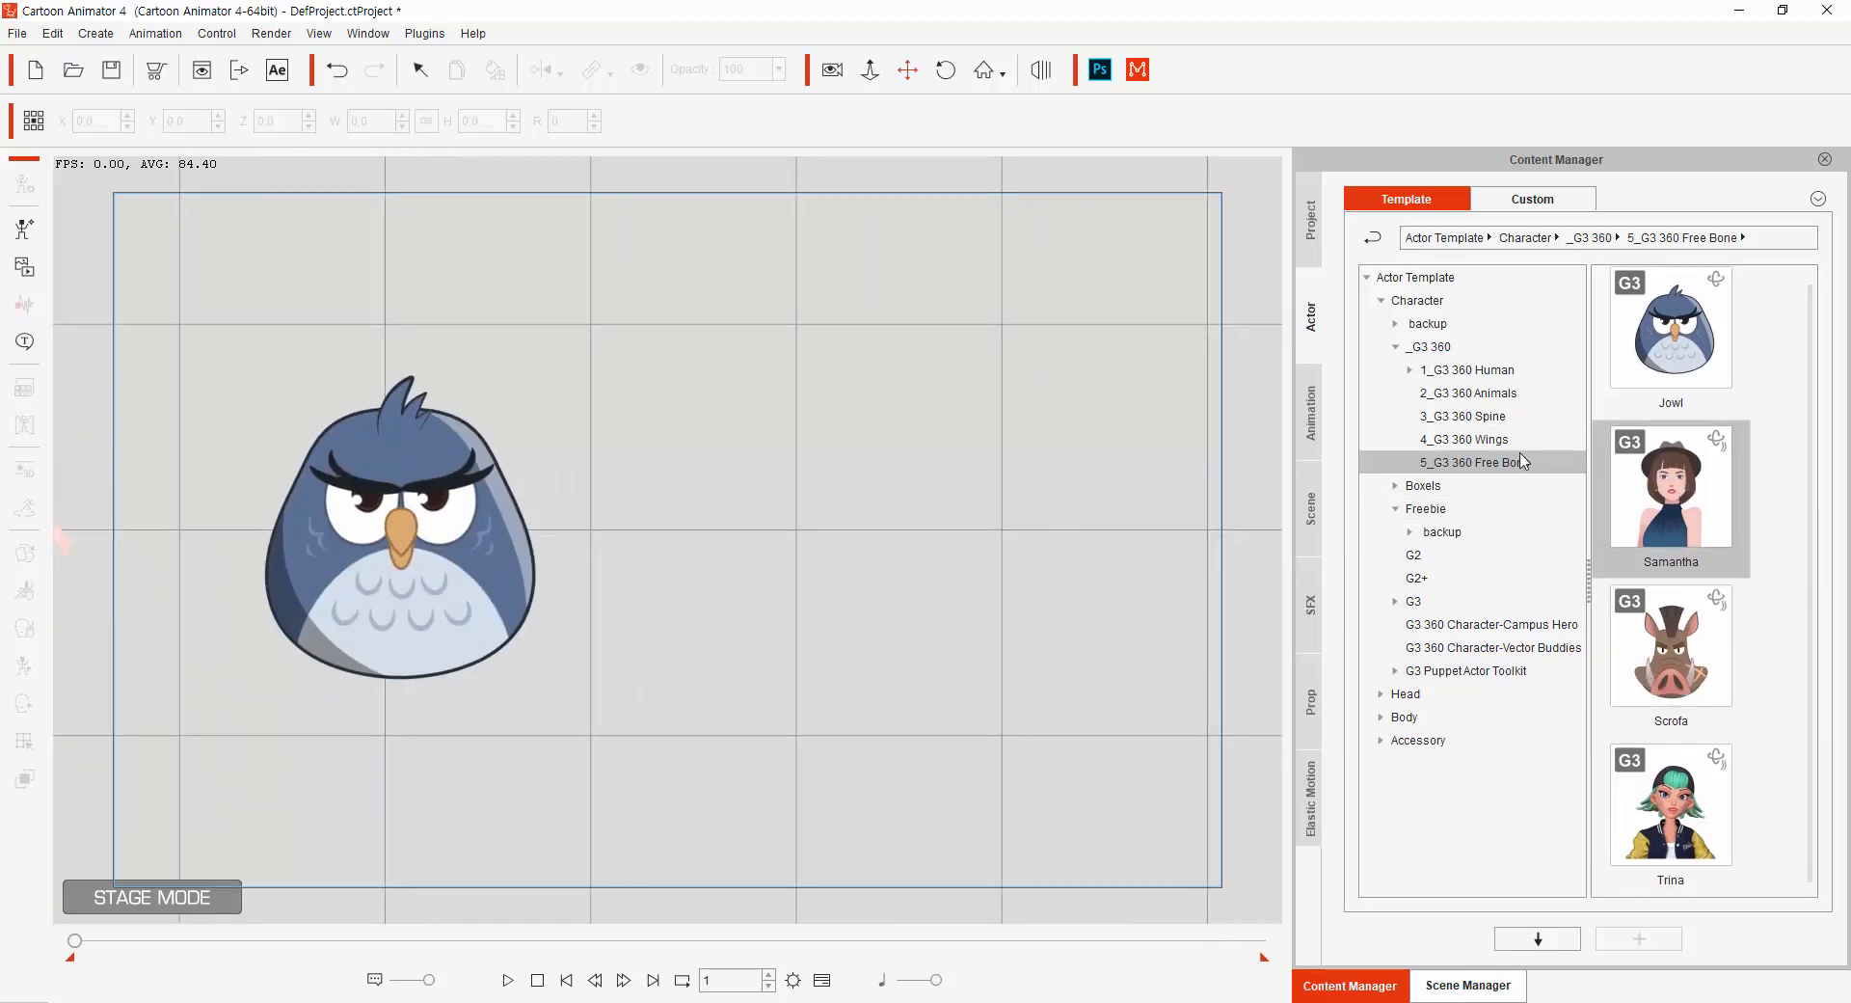
Add the Scarecrow character from the G3 templates' 5_G3 Free Bone folder to the stage beside the bird.
click(1395, 346)
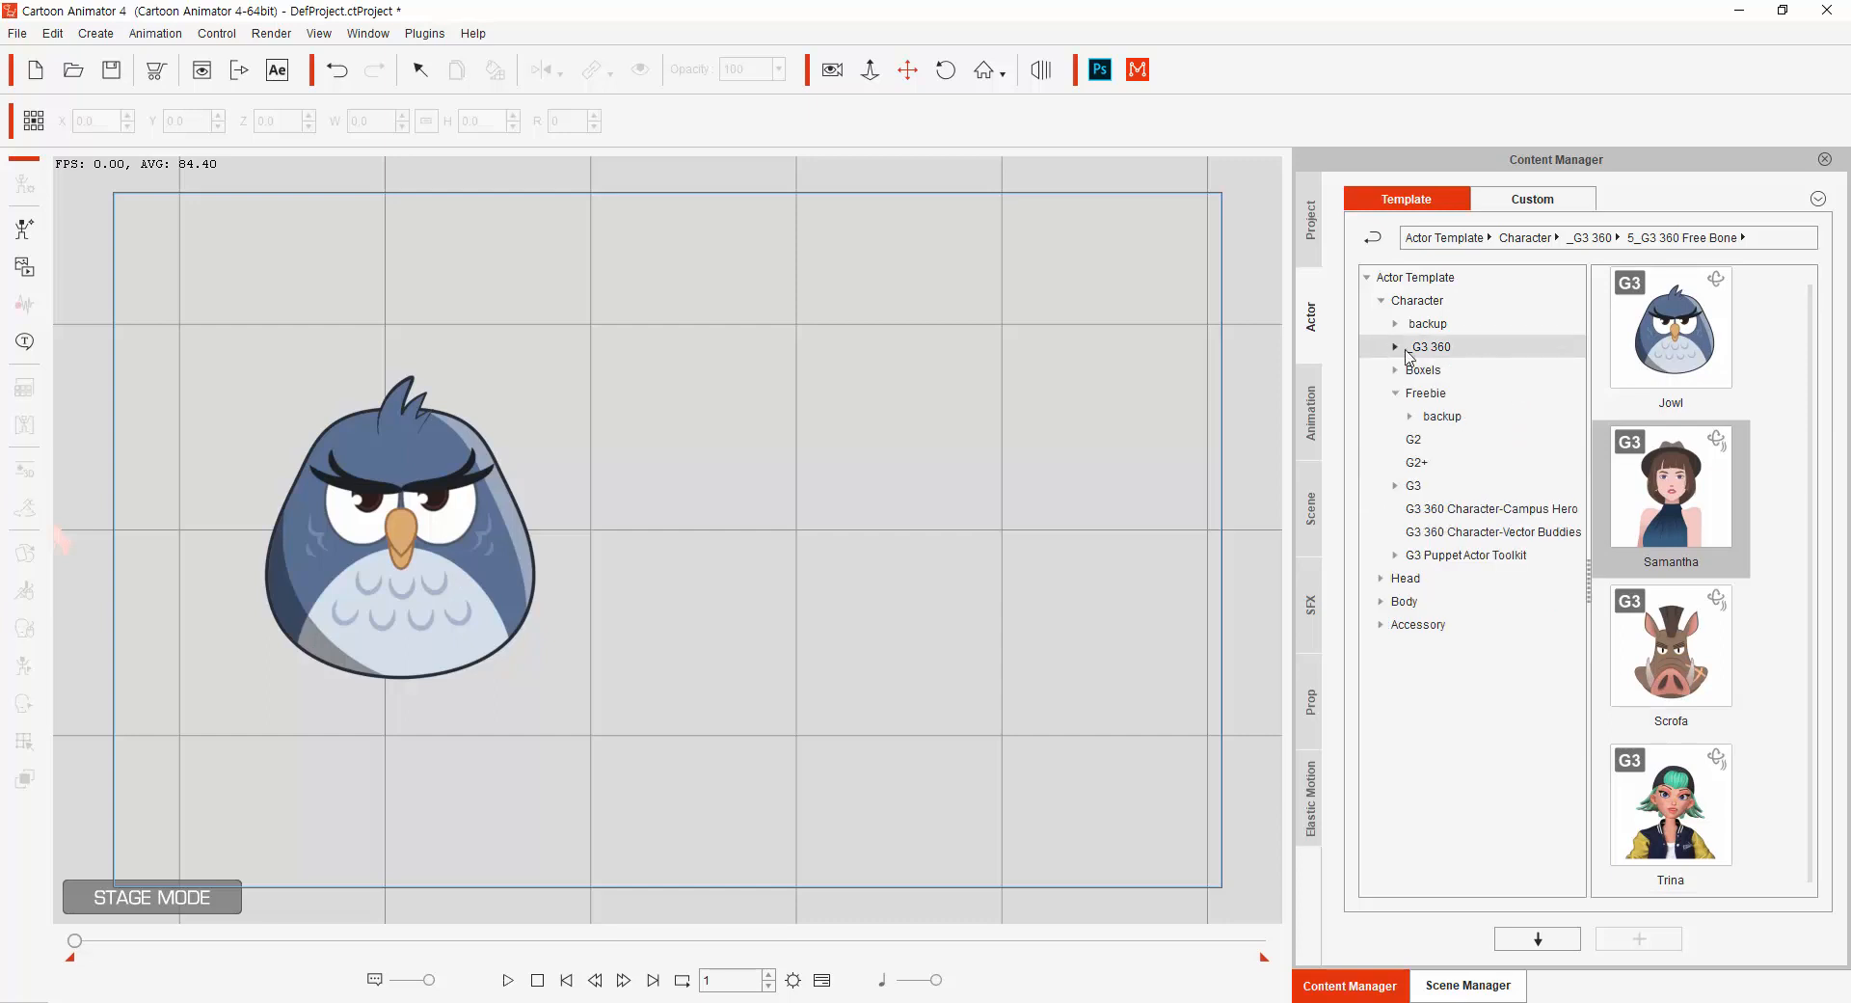
click(1395, 485)
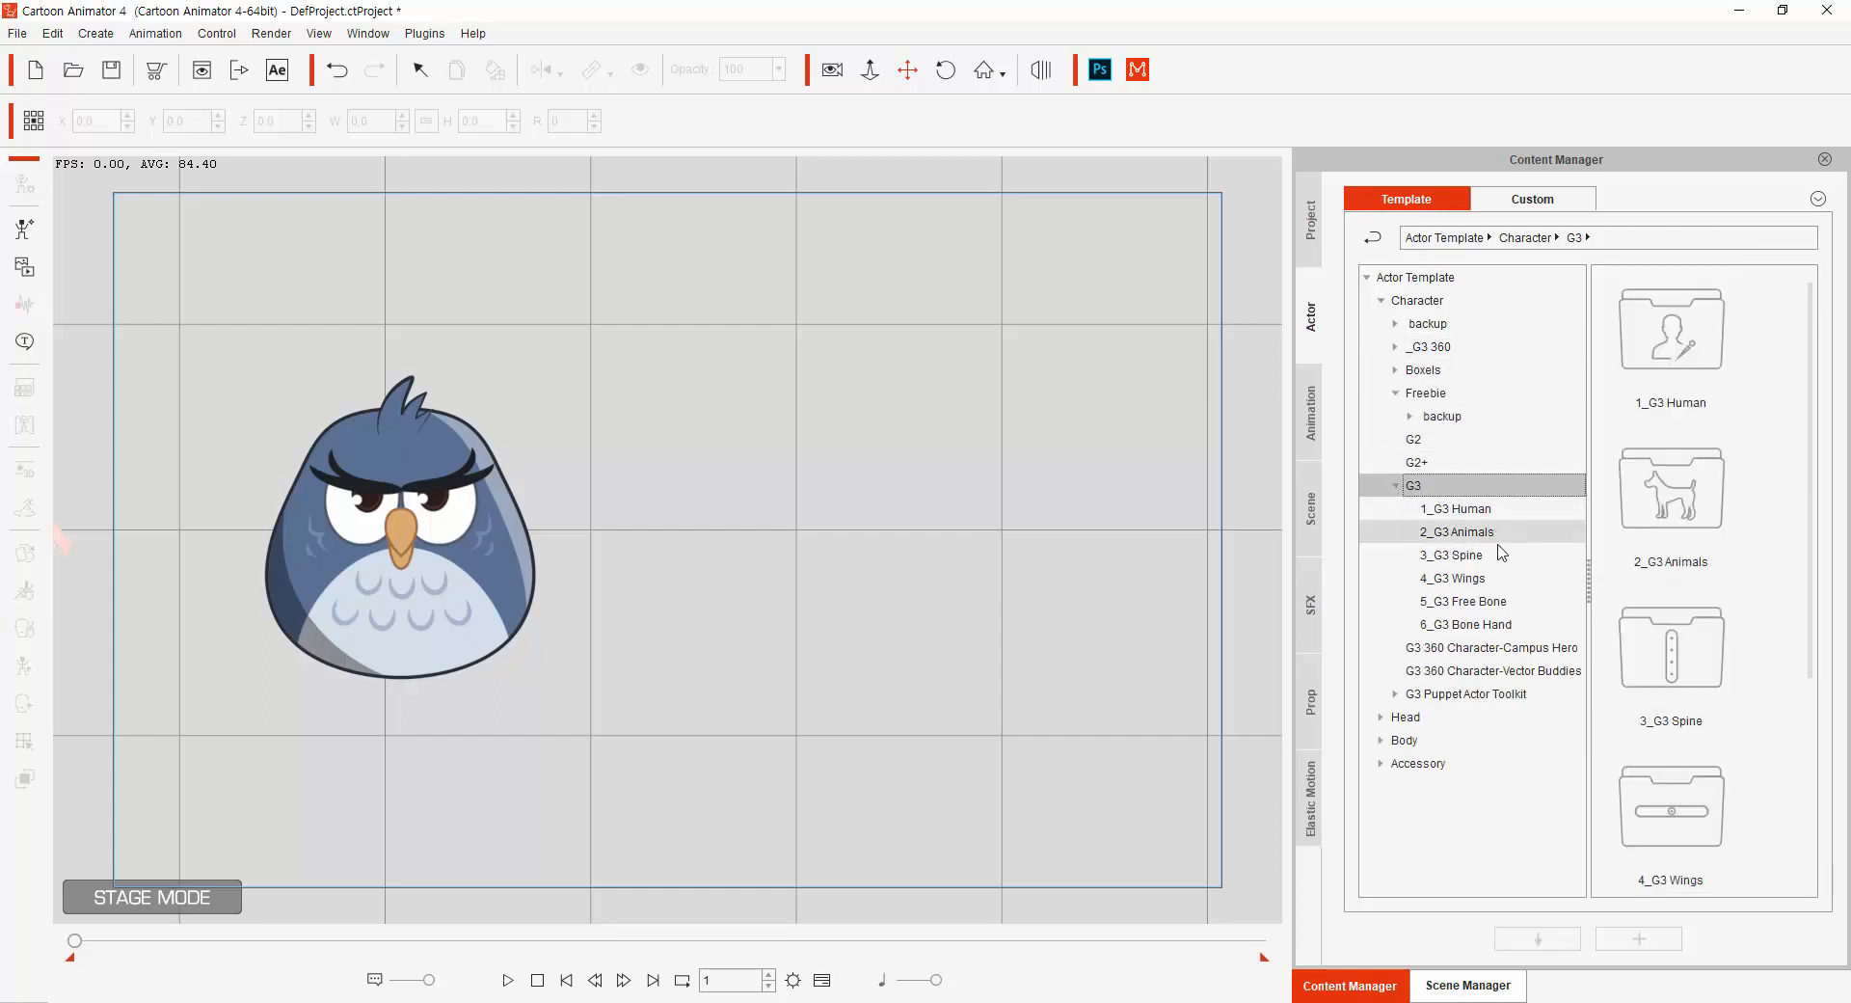
click(1501, 608)
scroll(1702, 627, down, 5)
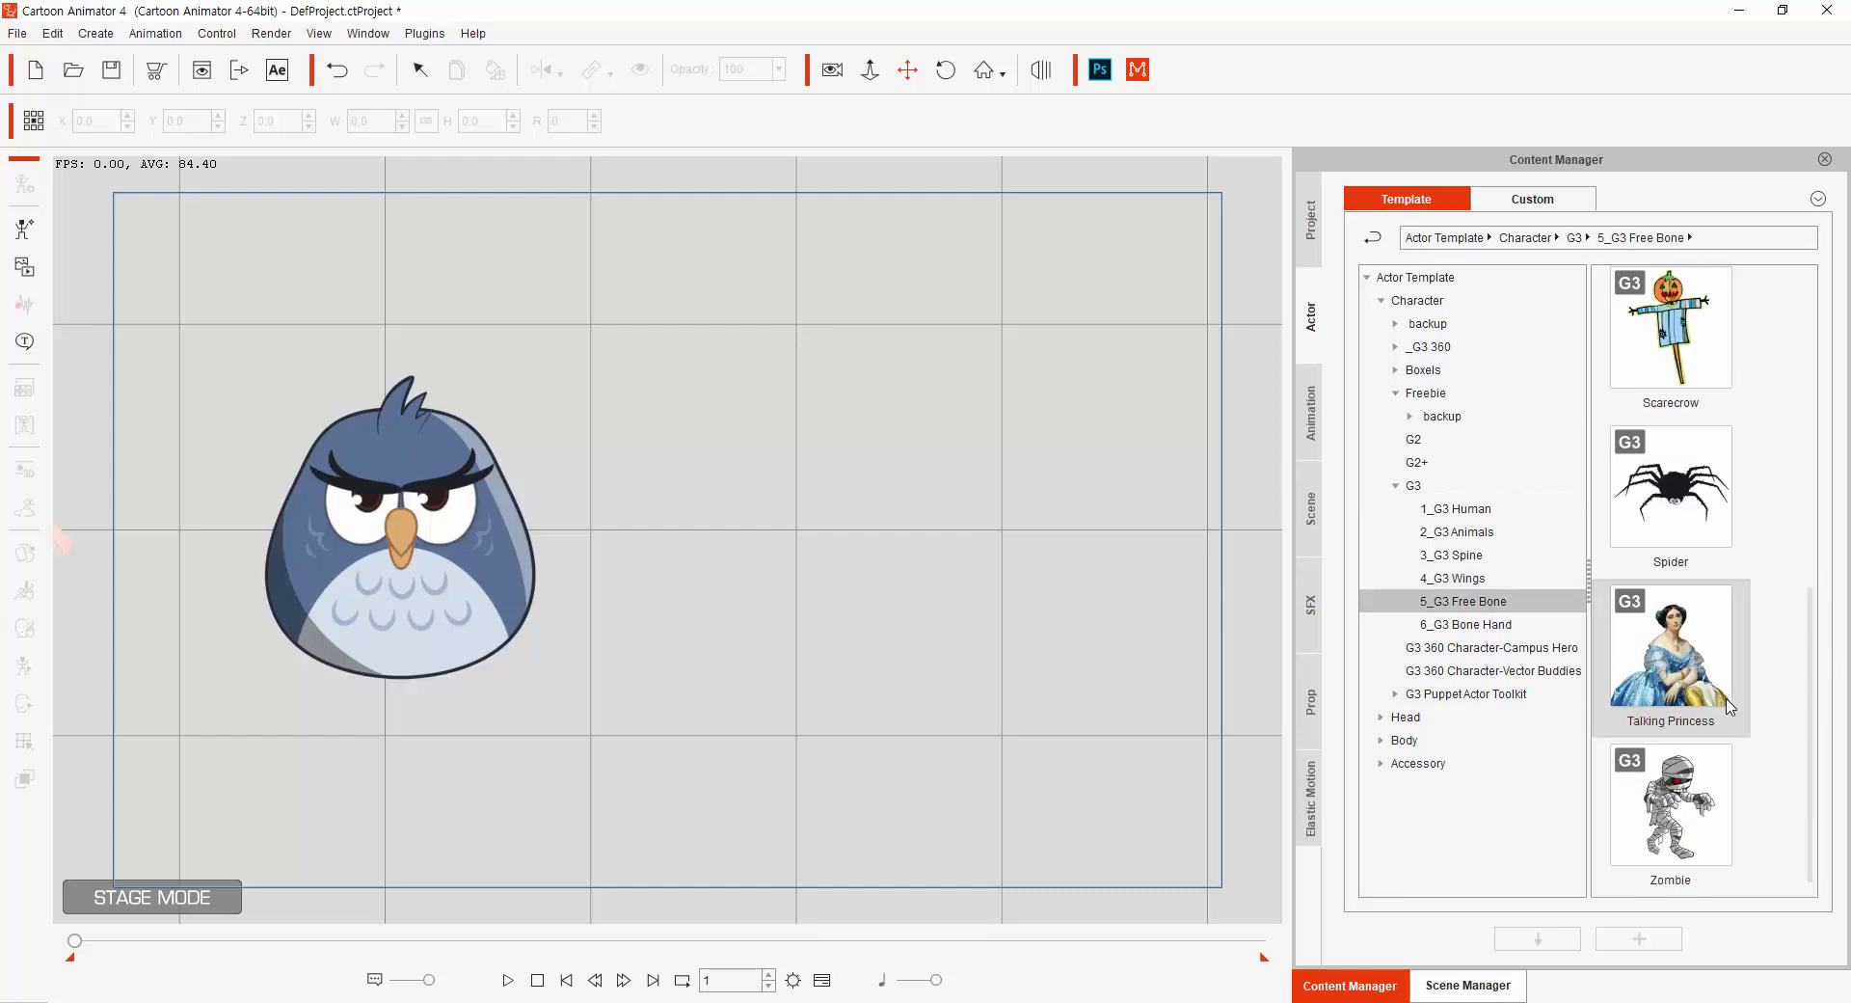
drag(1702, 339, 958, 592)
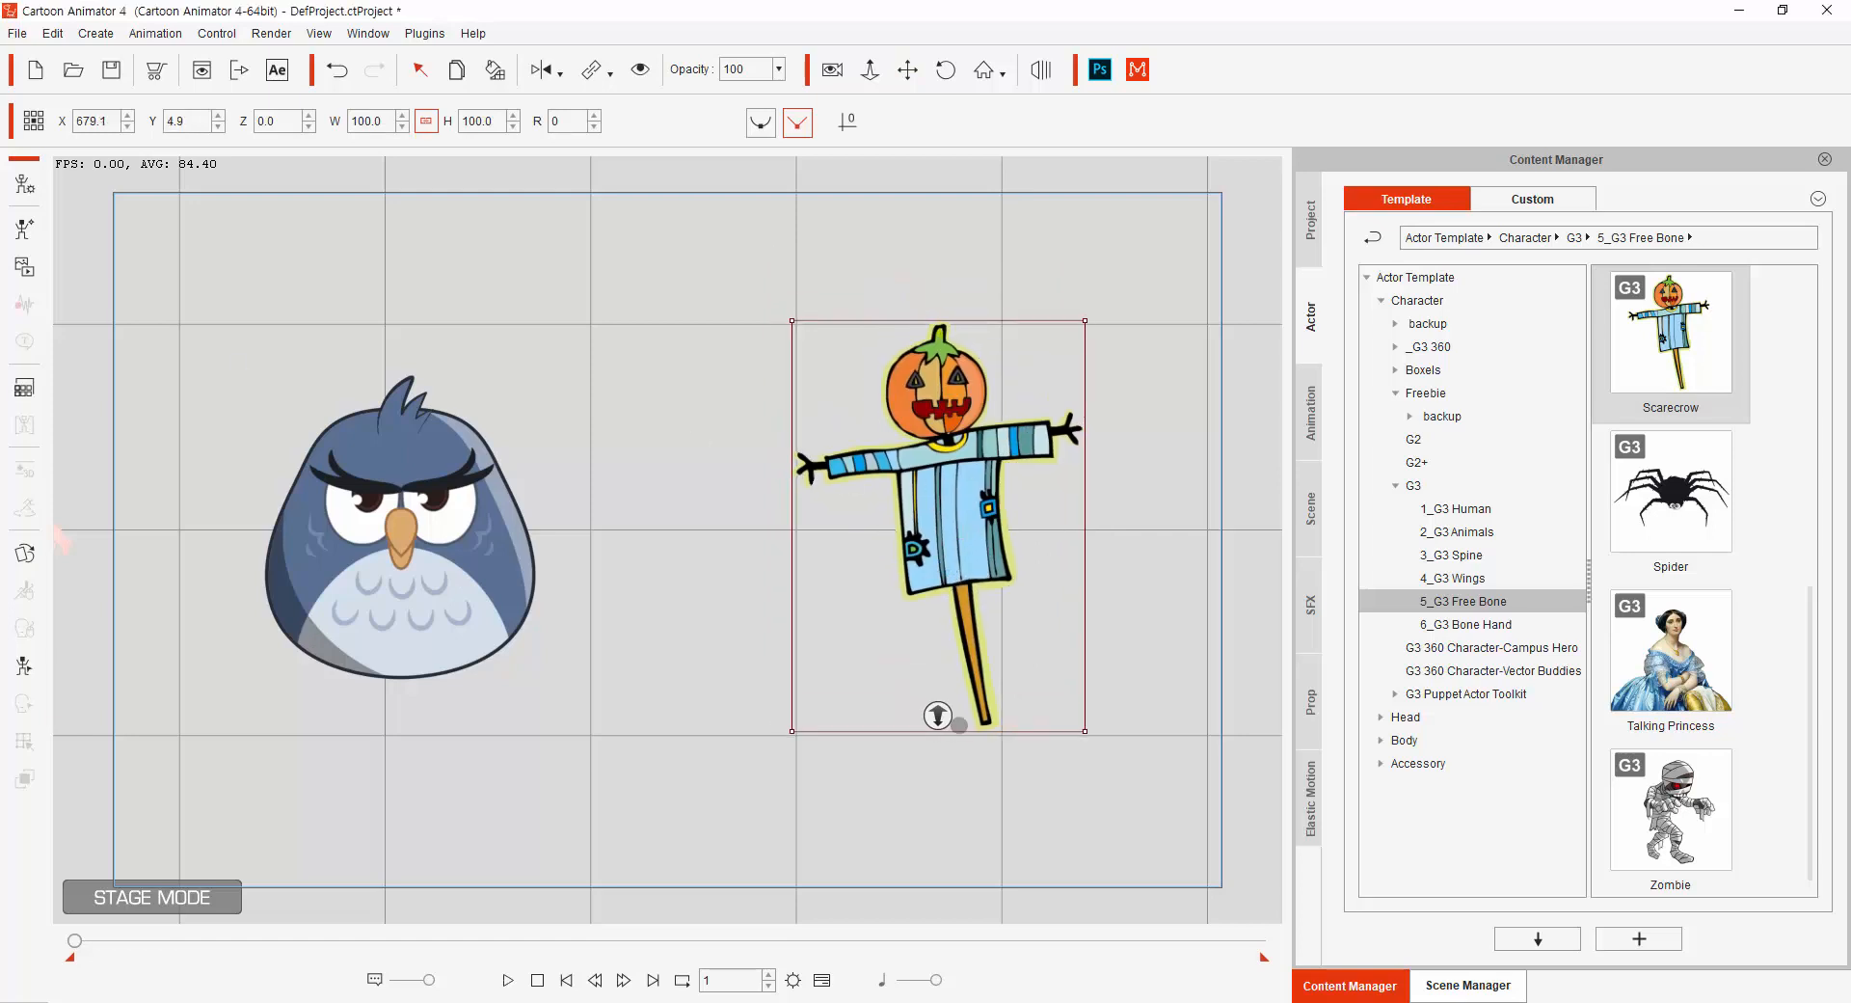
Open the Scarecrow in Composer Mode, select its chest bone and start the bone Preview.
click(23, 188)
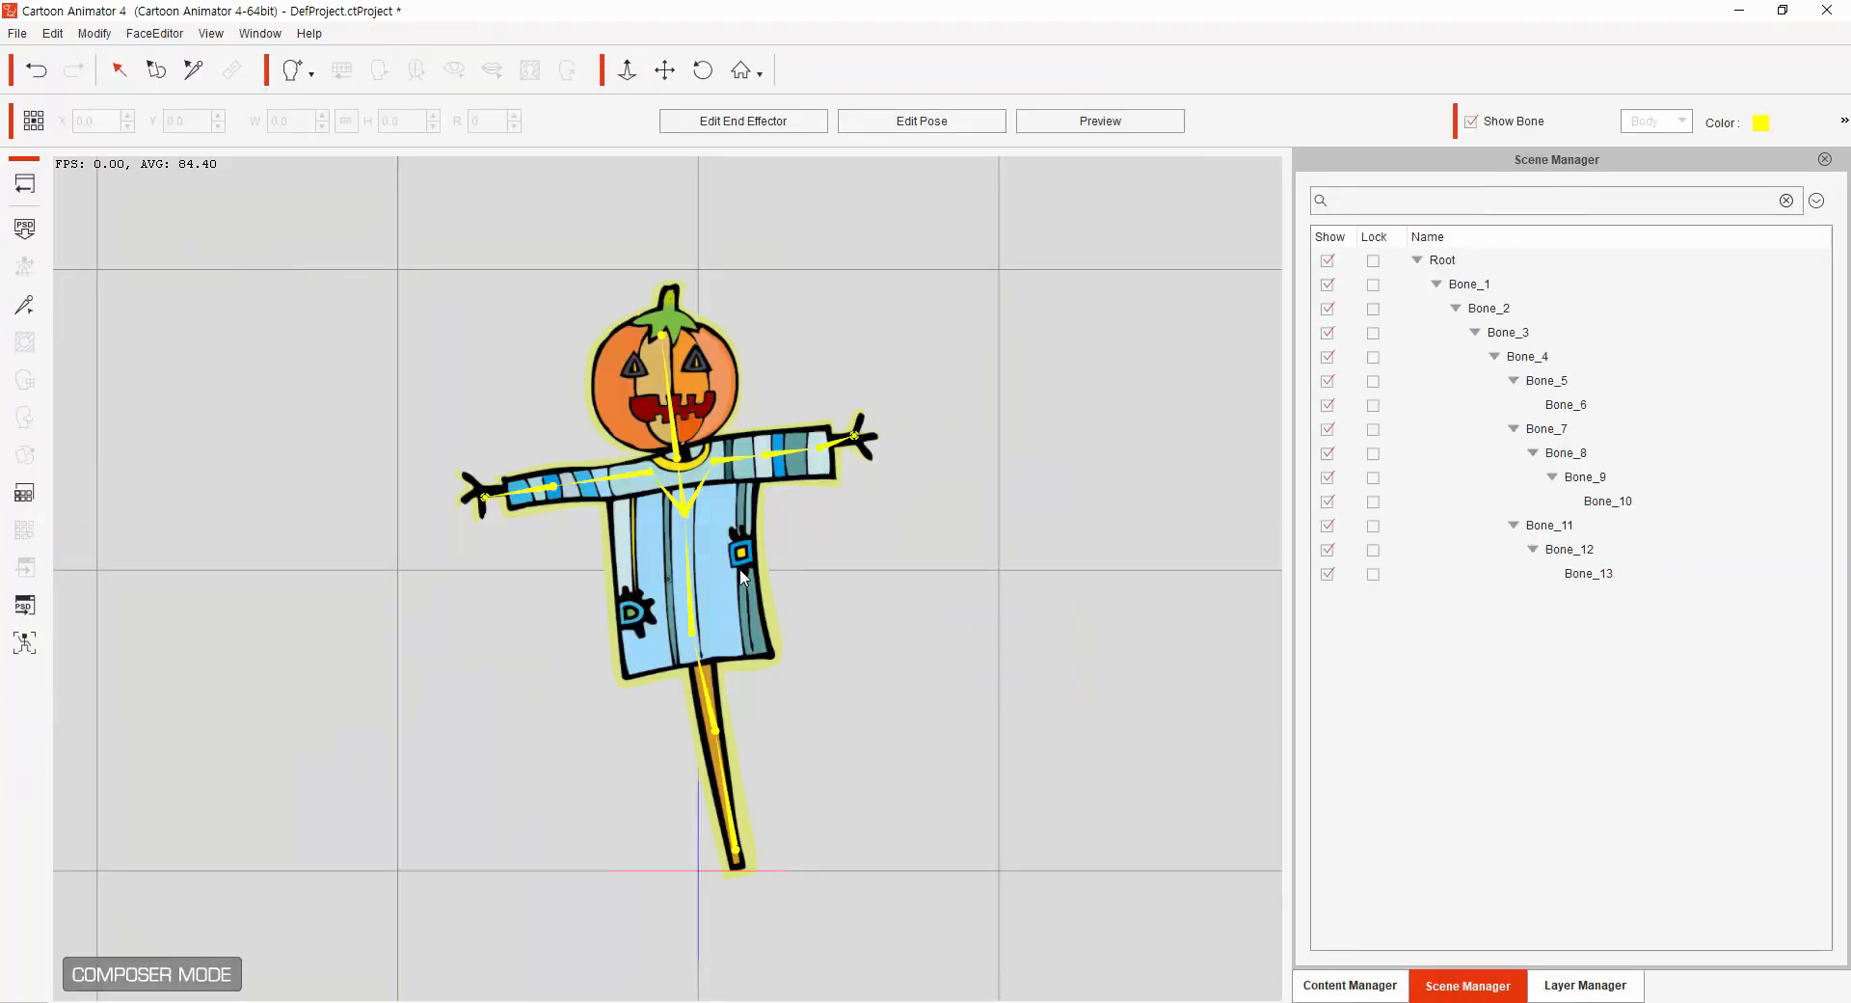
click(686, 501)
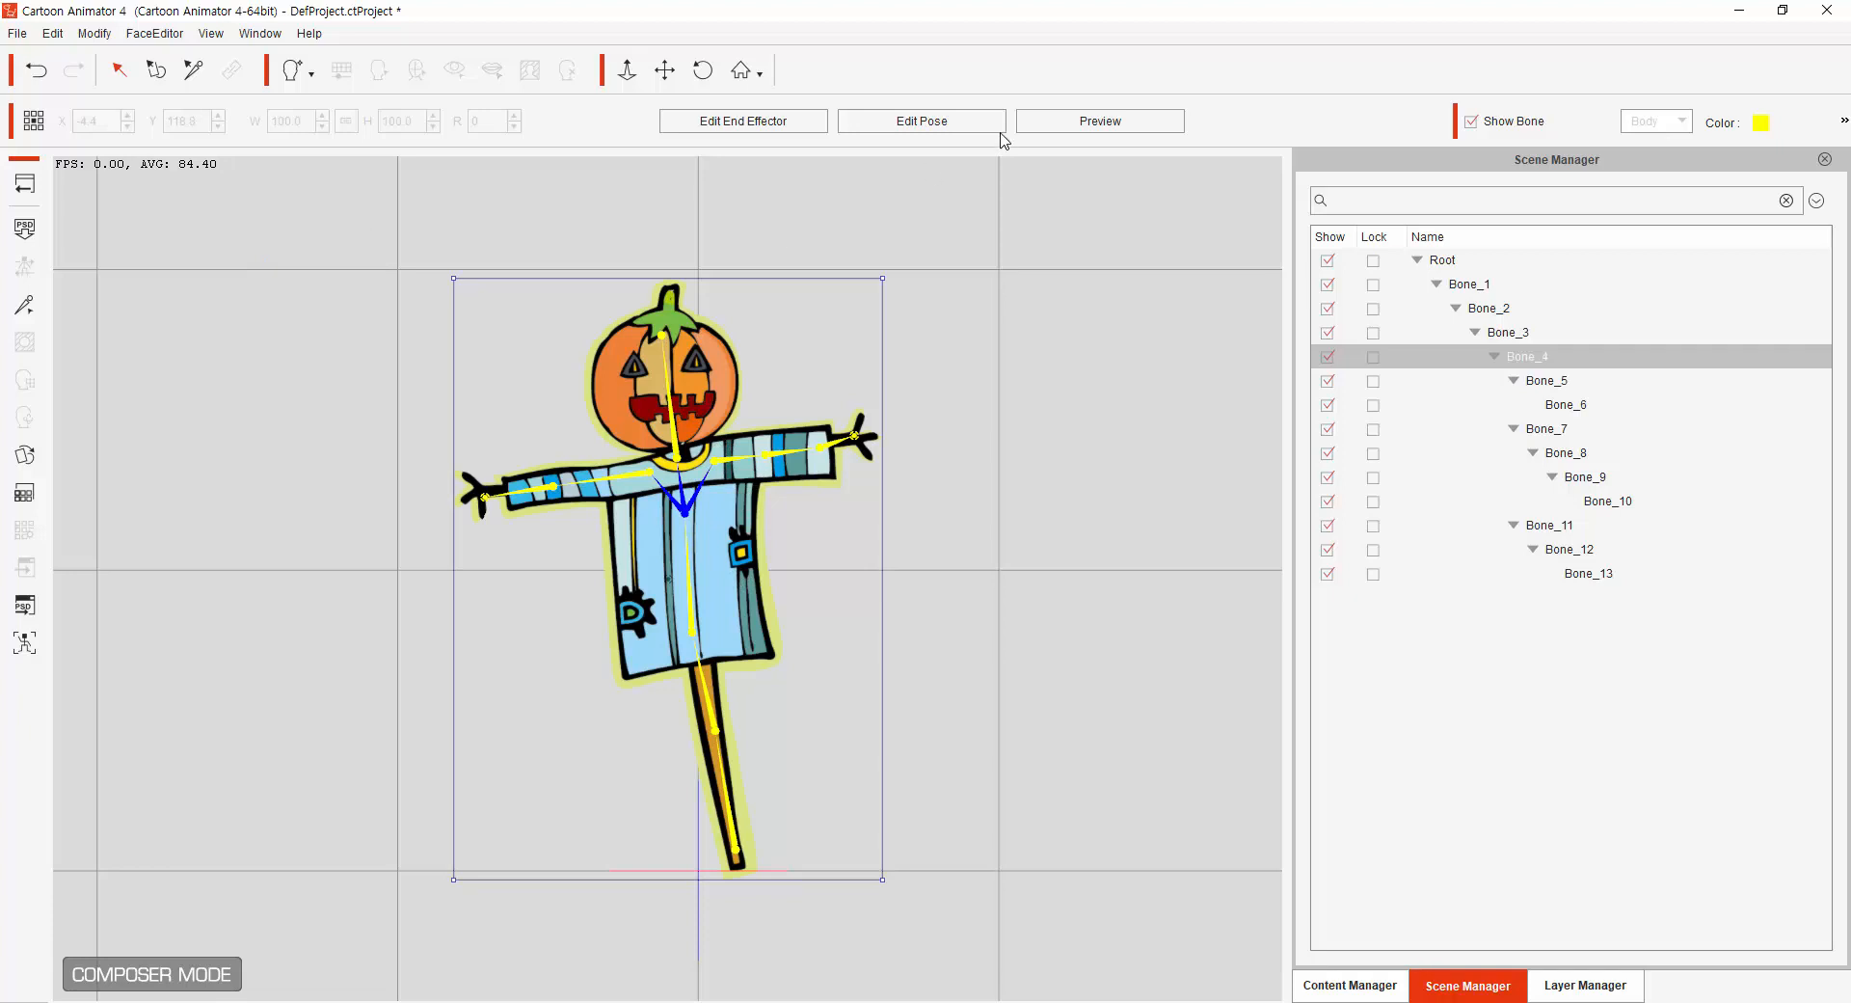
click(1119, 125)
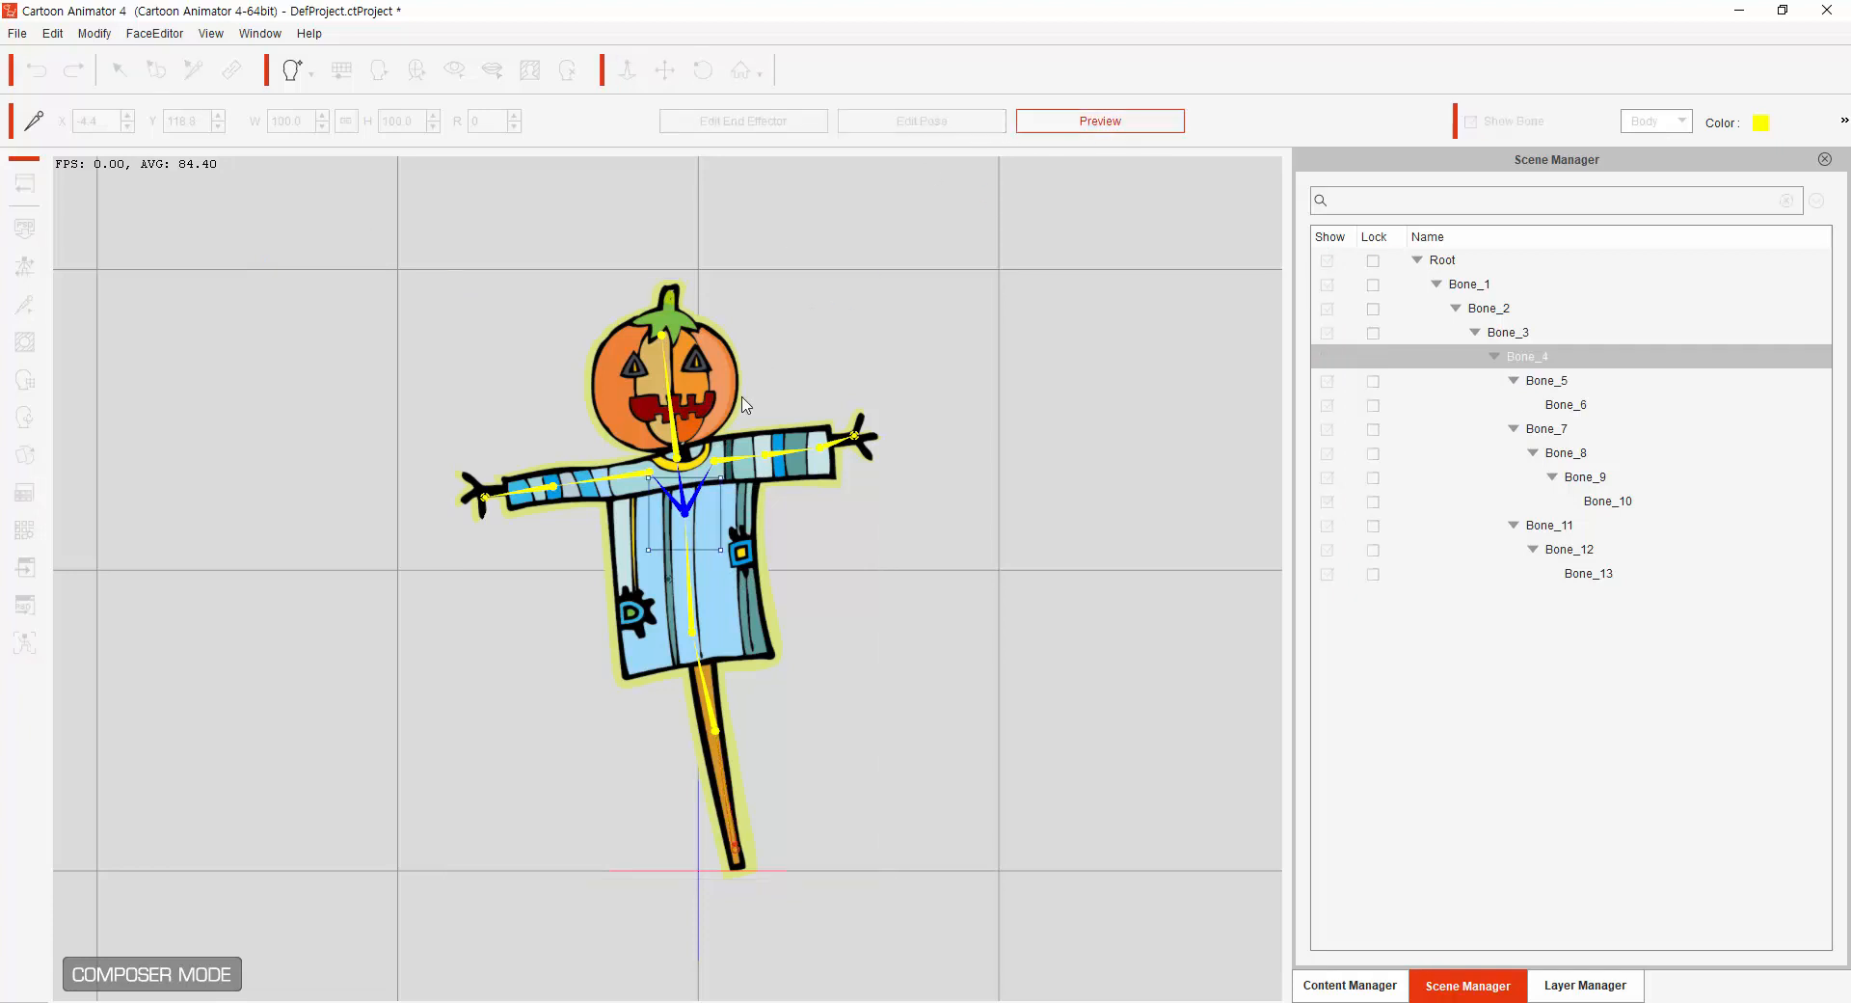
Test the Scarecrow's deformation by tilting its head bone, shifting its torso bone and tilting the head back upright.
click(683, 401)
mouse_move(718, 412)
mouse_down()
mouse_move(741, 436)
mouse_move(707, 385)
mouse_up()
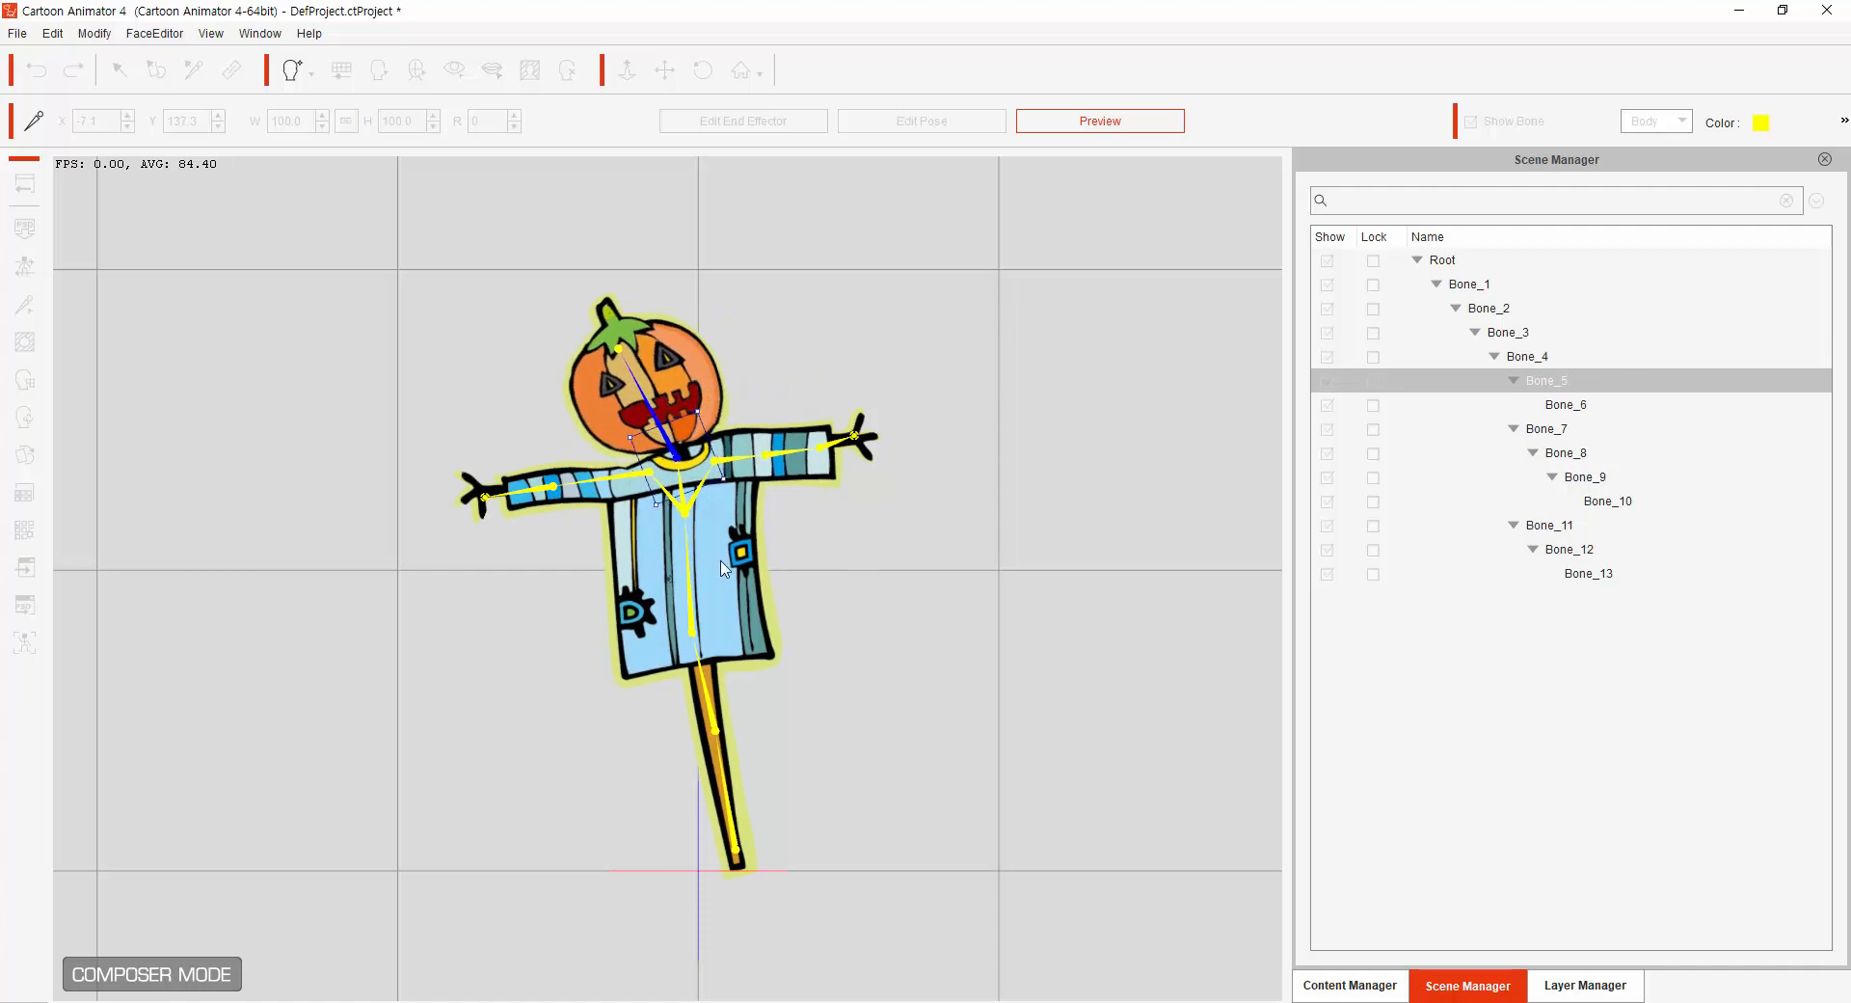
click(714, 605)
mouse_move(714, 614)
mouse_down()
mouse_move(728, 617)
mouse_move(680, 631)
mouse_move(665, 665)
mouse_move(753, 678)
mouse_move(733, 540)
mouse_move(617, 579)
mouse_move(675, 655)
mouse_move(702, 535)
mouse_move(771, 598)
mouse_move(675, 559)
mouse_move(607, 617)
mouse_move(632, 659)
mouse_move(680, 655)
mouse_move(736, 573)
mouse_move(709, 578)
mouse_up()
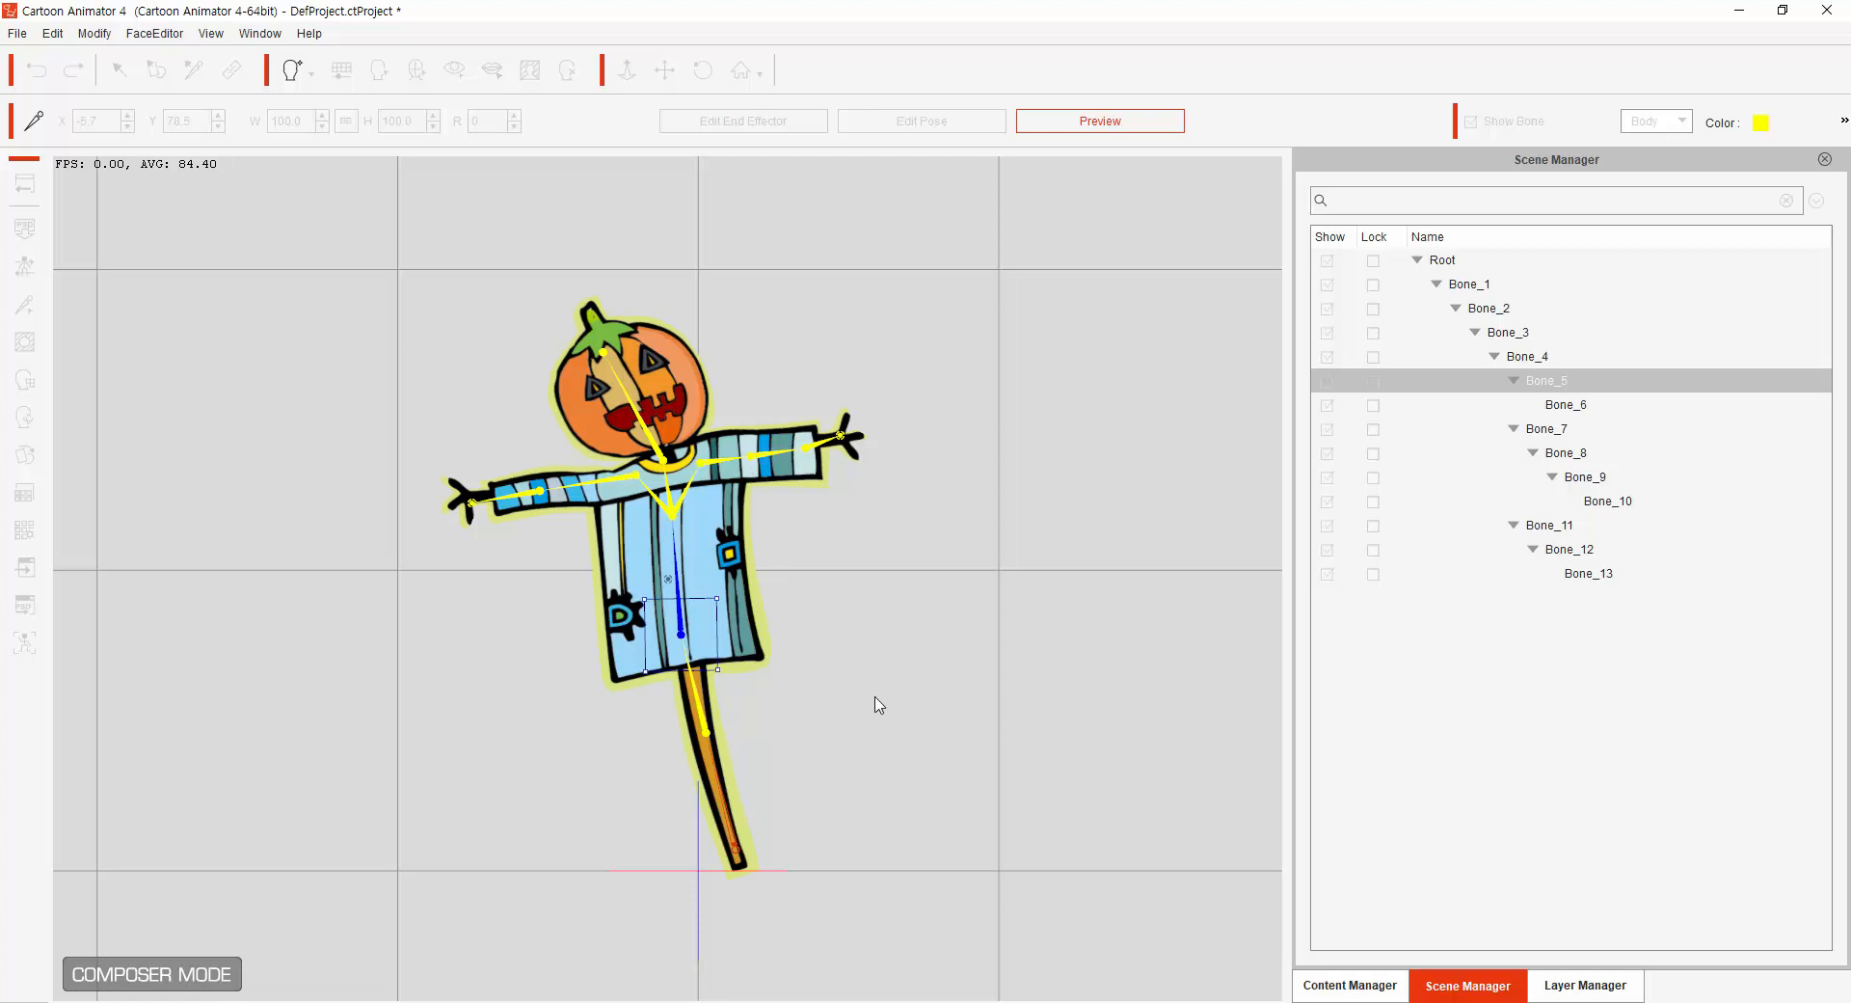
click(659, 422)
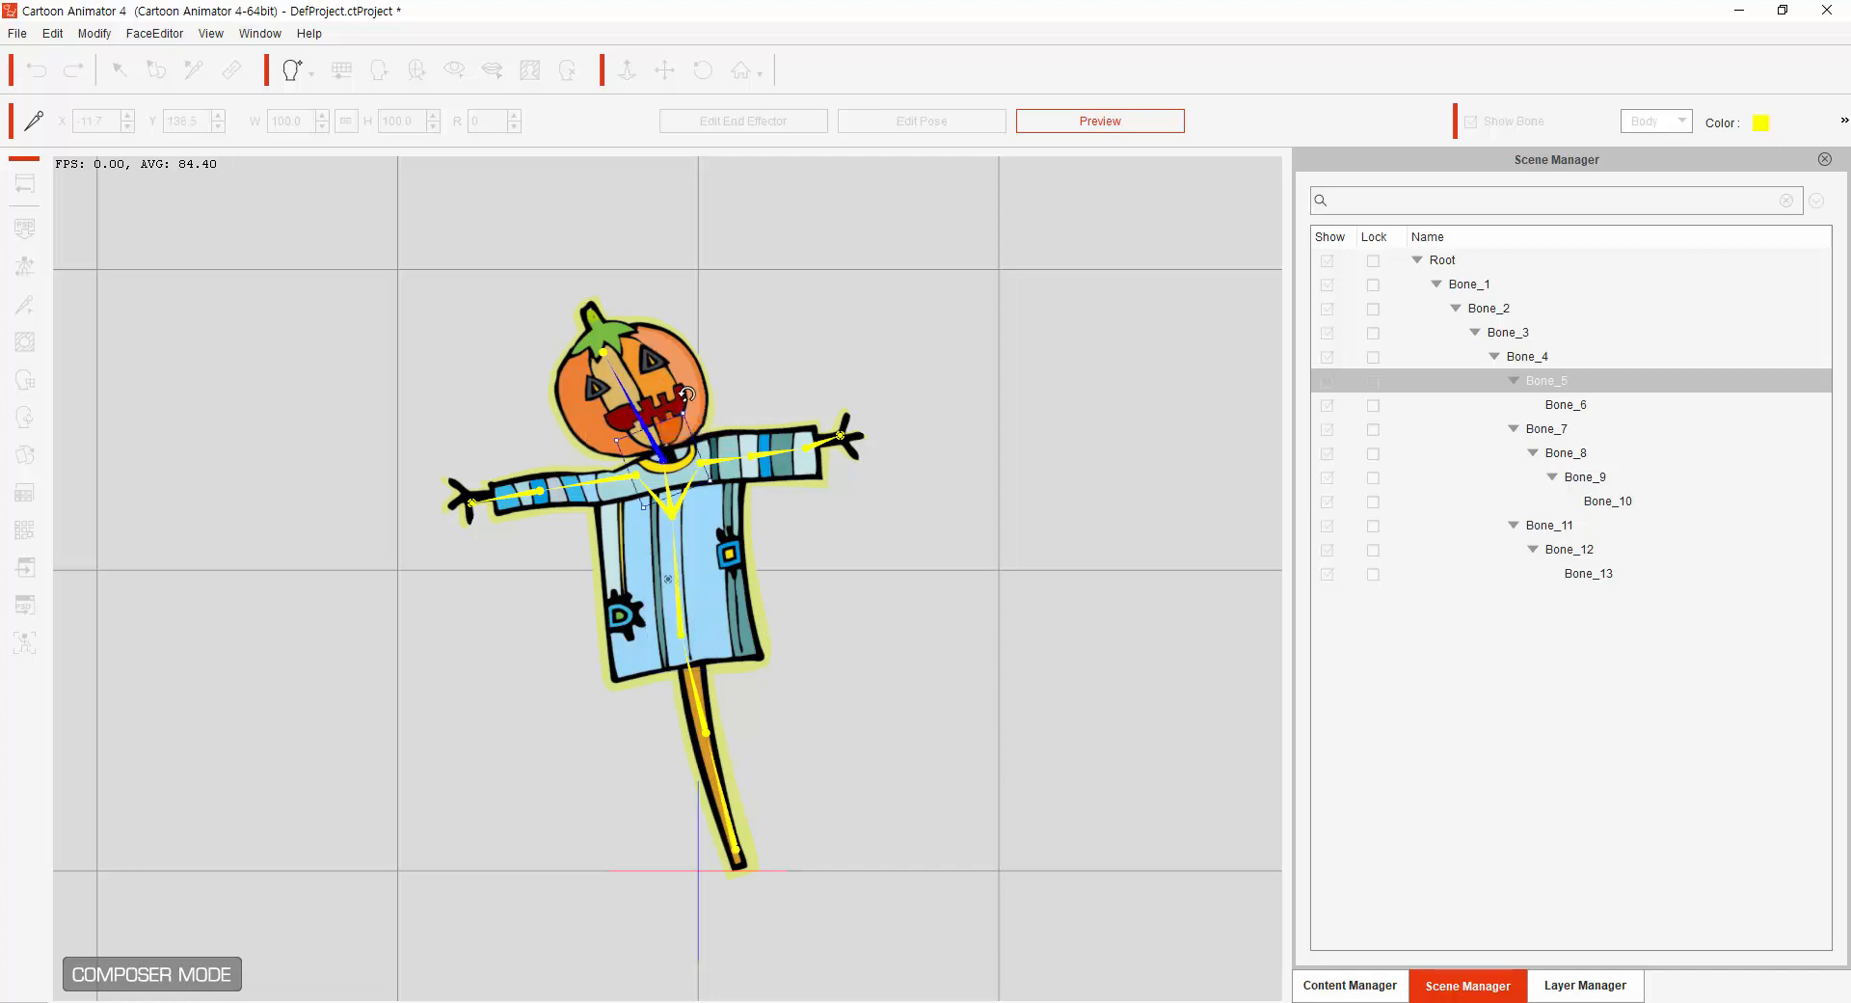
drag(689, 406, 711, 421)
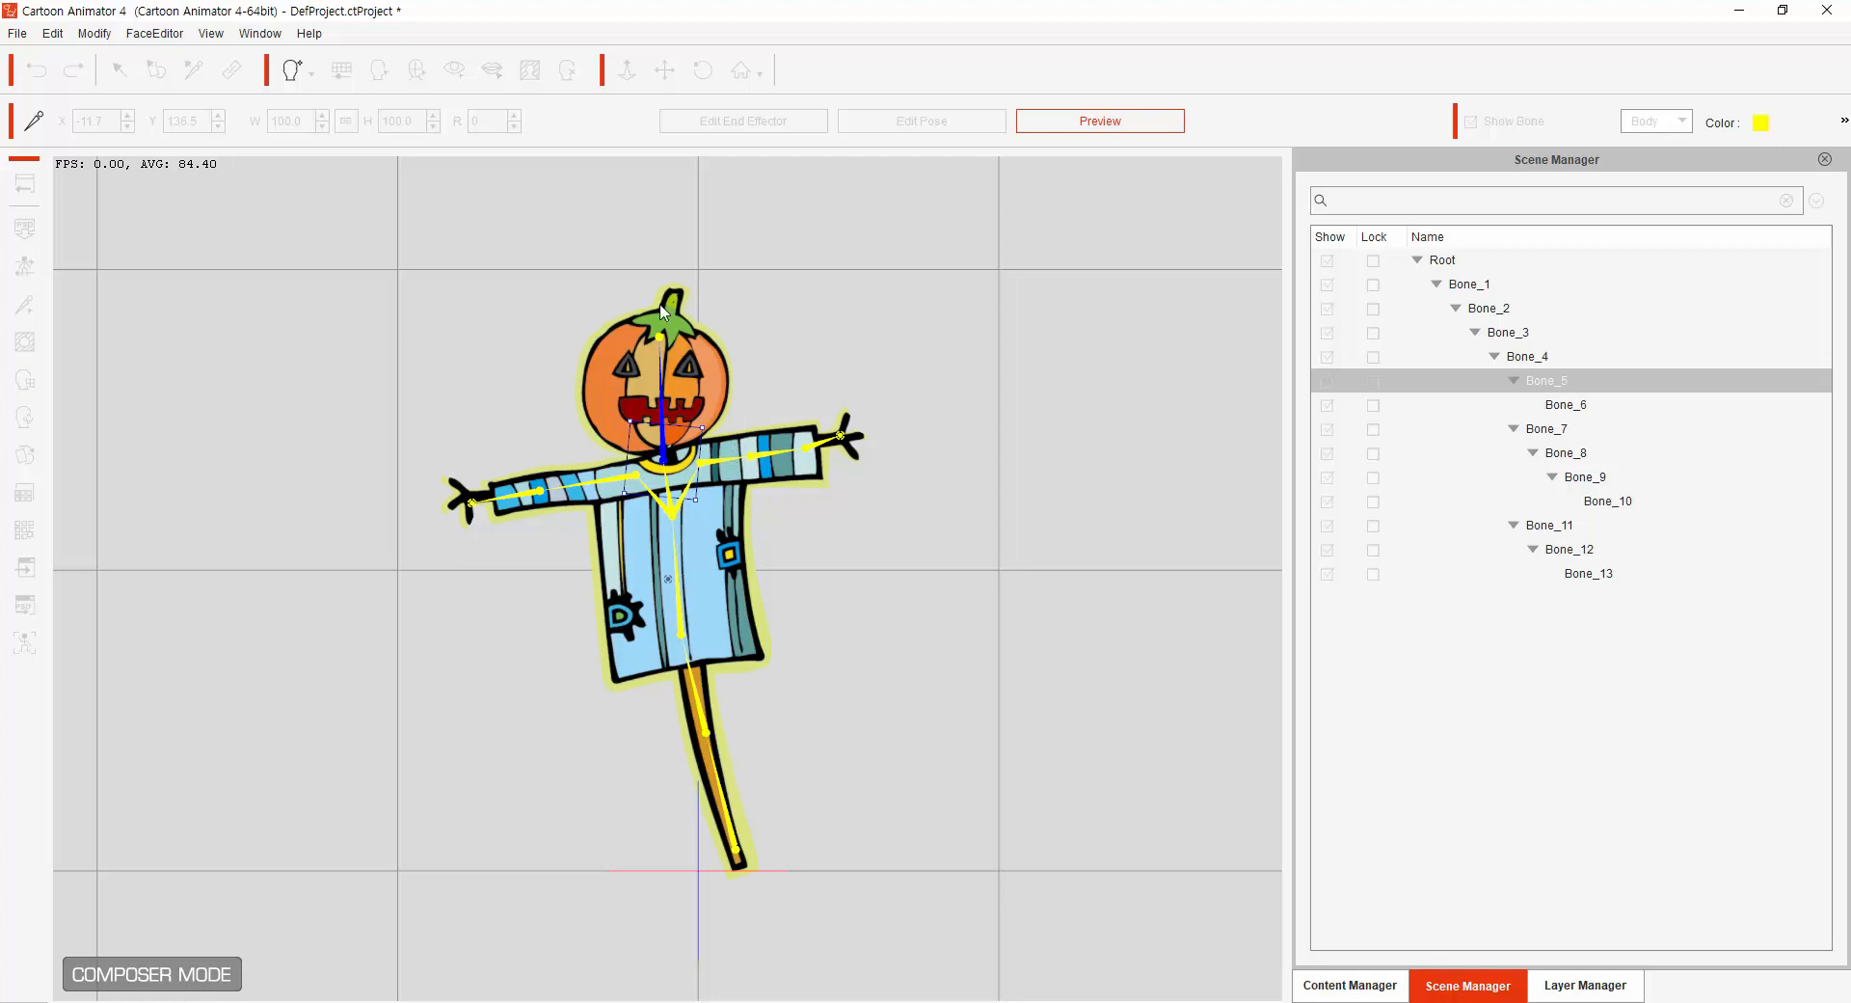
Select the Scarecrow's lowest pole bone, end the bone preview and return to Stage Mode.
click(725, 780)
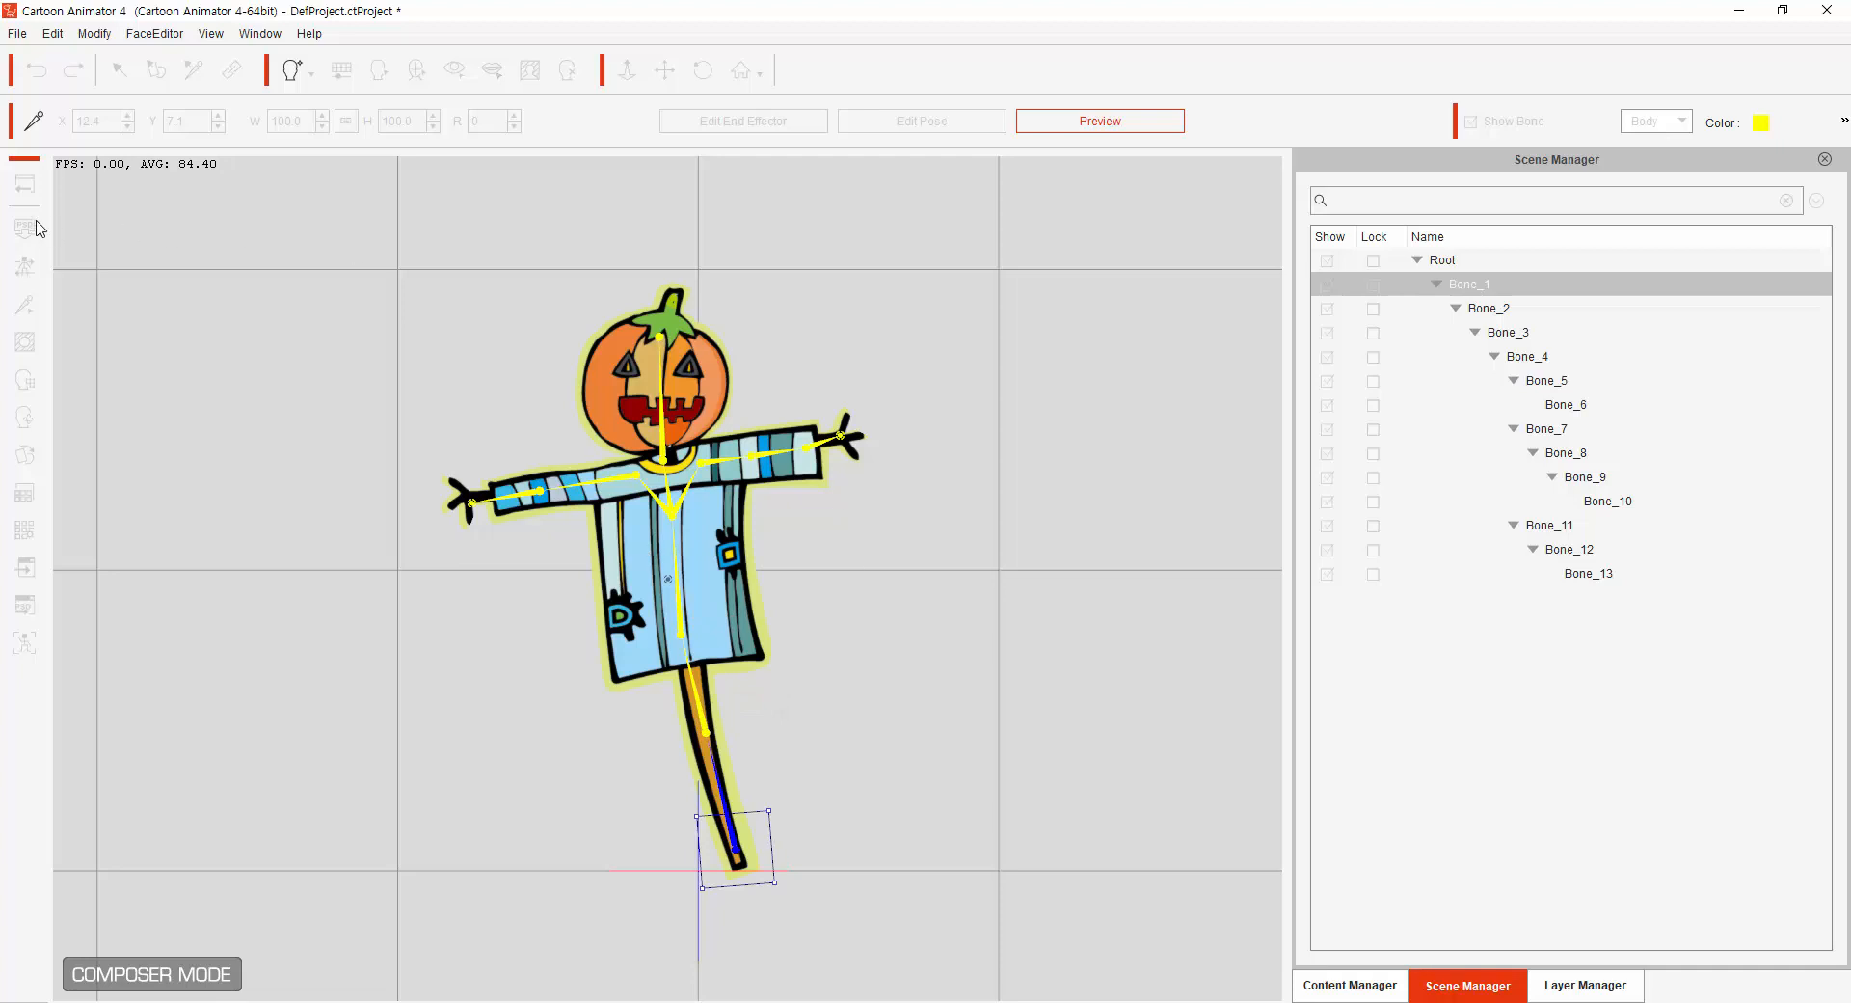
click(940, 564)
click(1088, 121)
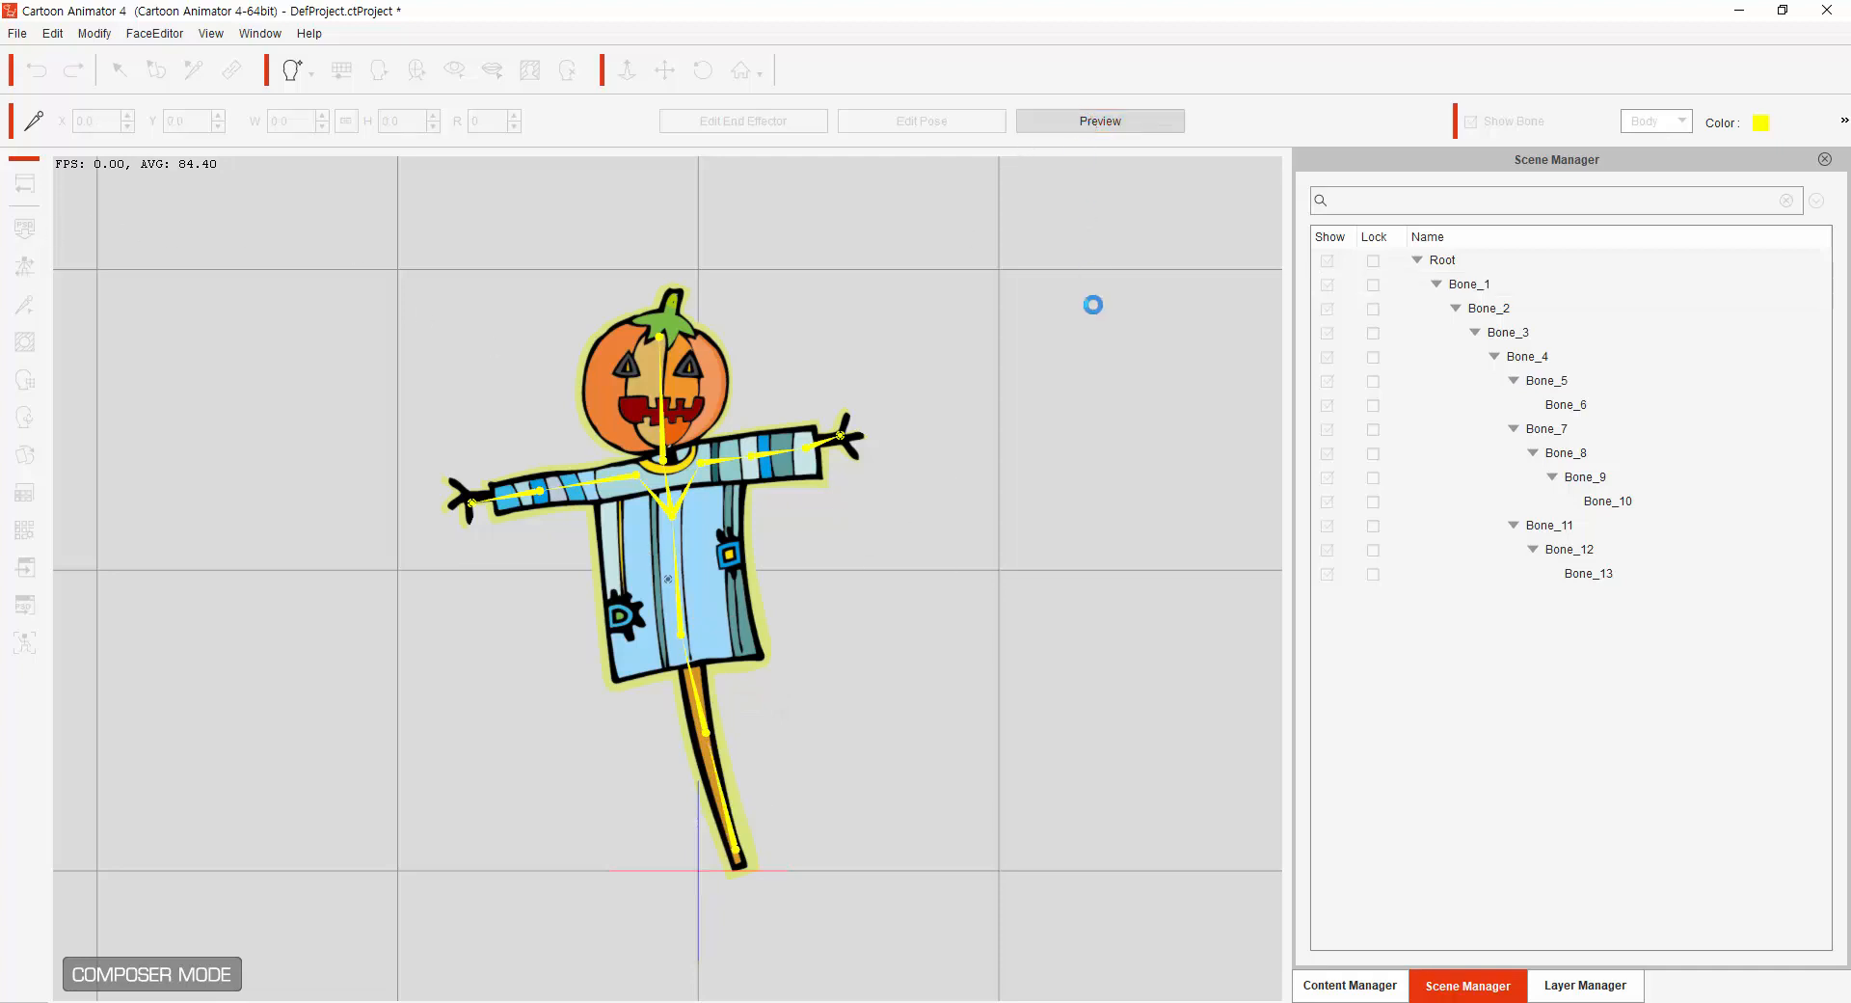
click(24, 183)
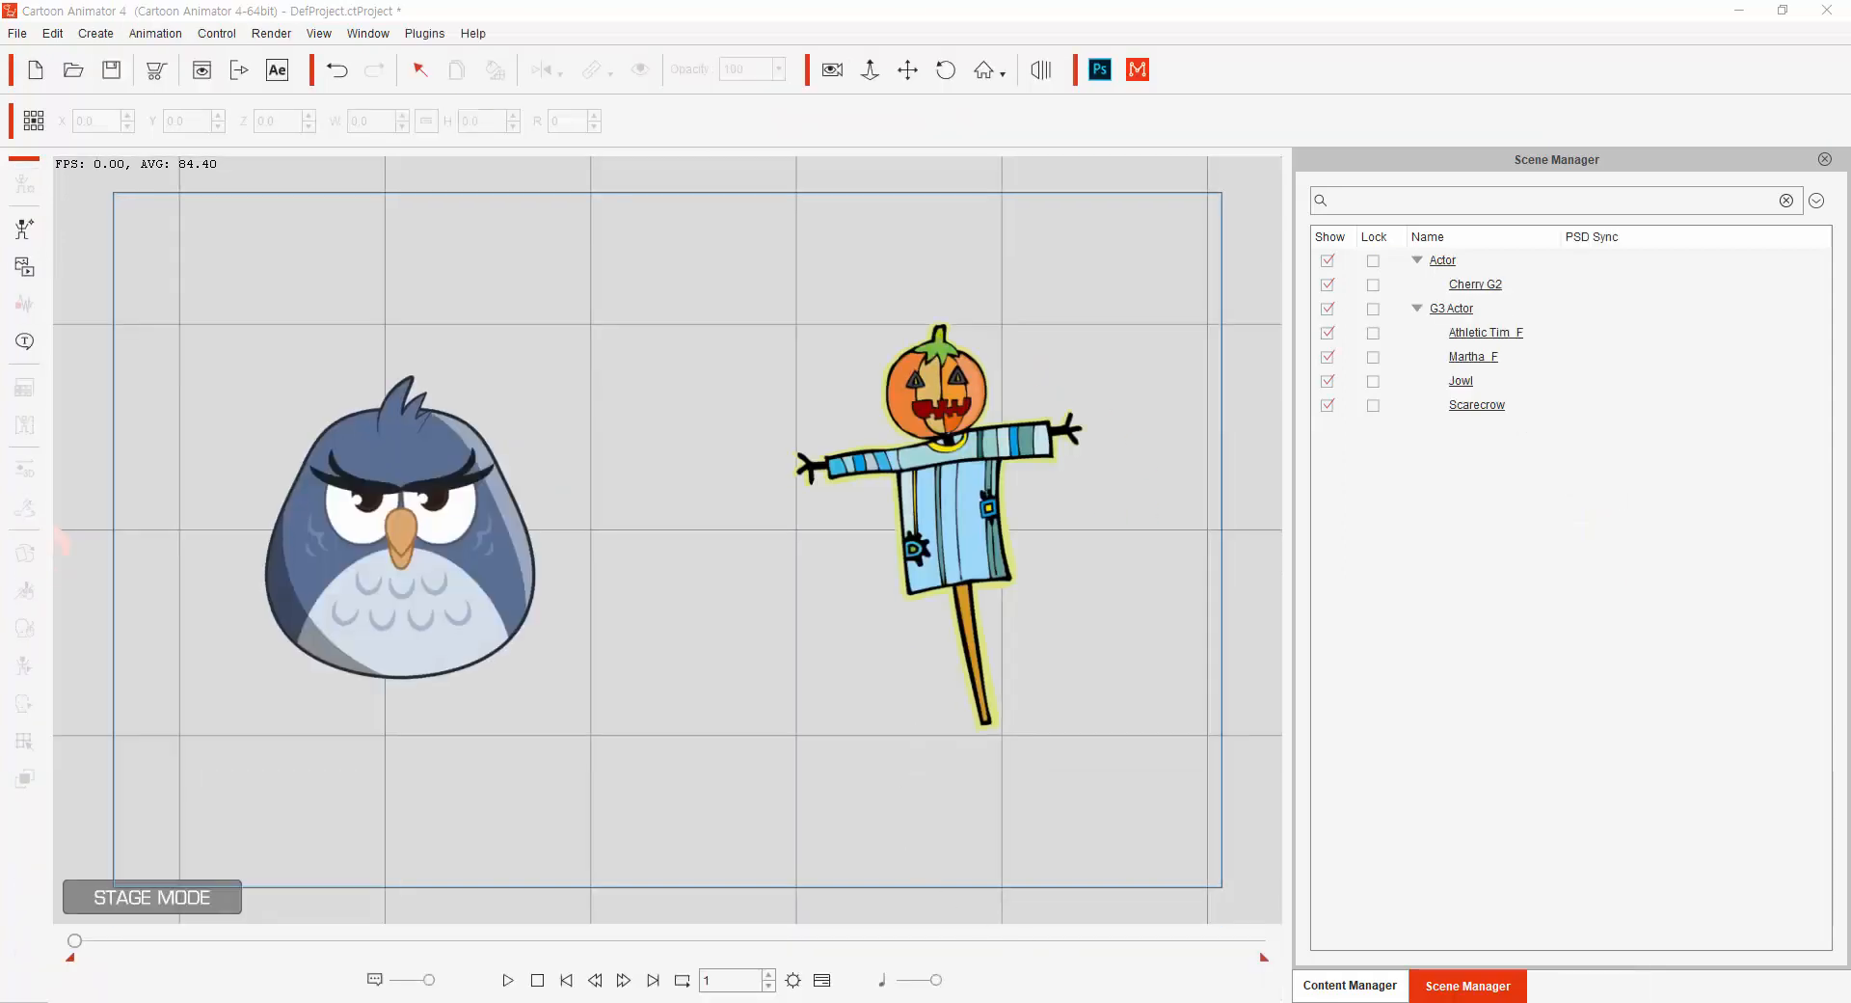
Switch to the Free bone slide in the Picasa viewer.
key(alt+Tab)
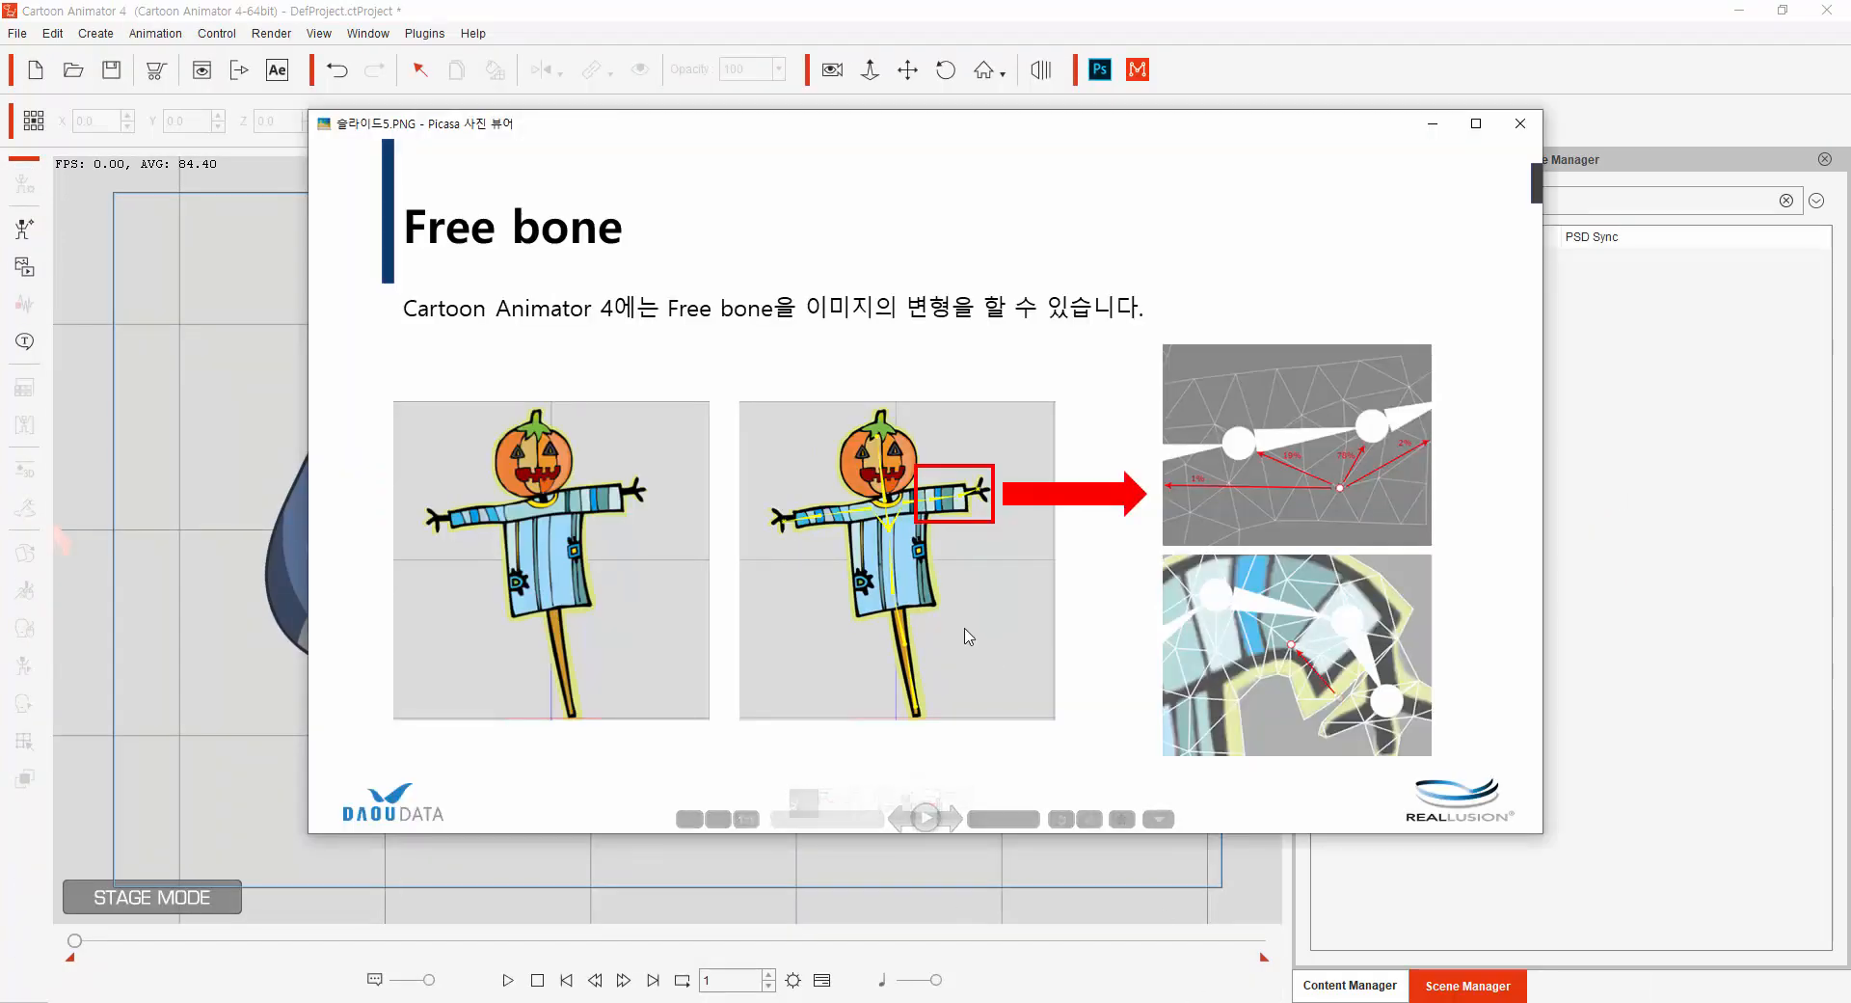